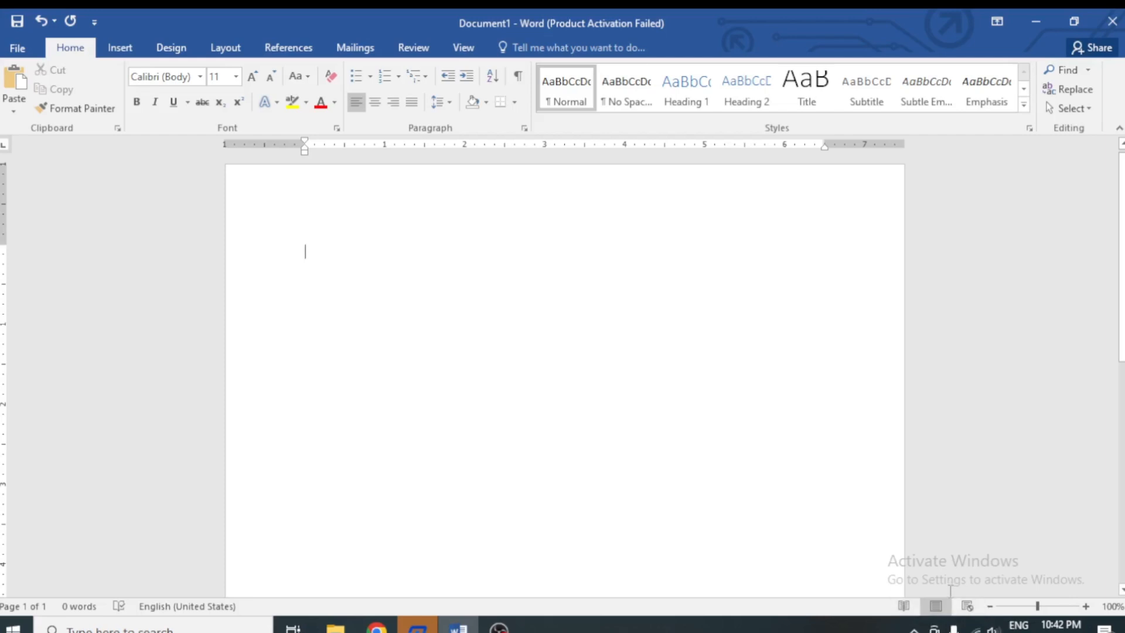
# Step: Zoom the blank page out to 50% and bring it back to 100%
pyautogui.click(990, 609)
pyautogui.click(989, 609)
pyautogui.click(990, 609)
pyautogui.click(989, 609)
pyautogui.click(990, 610)
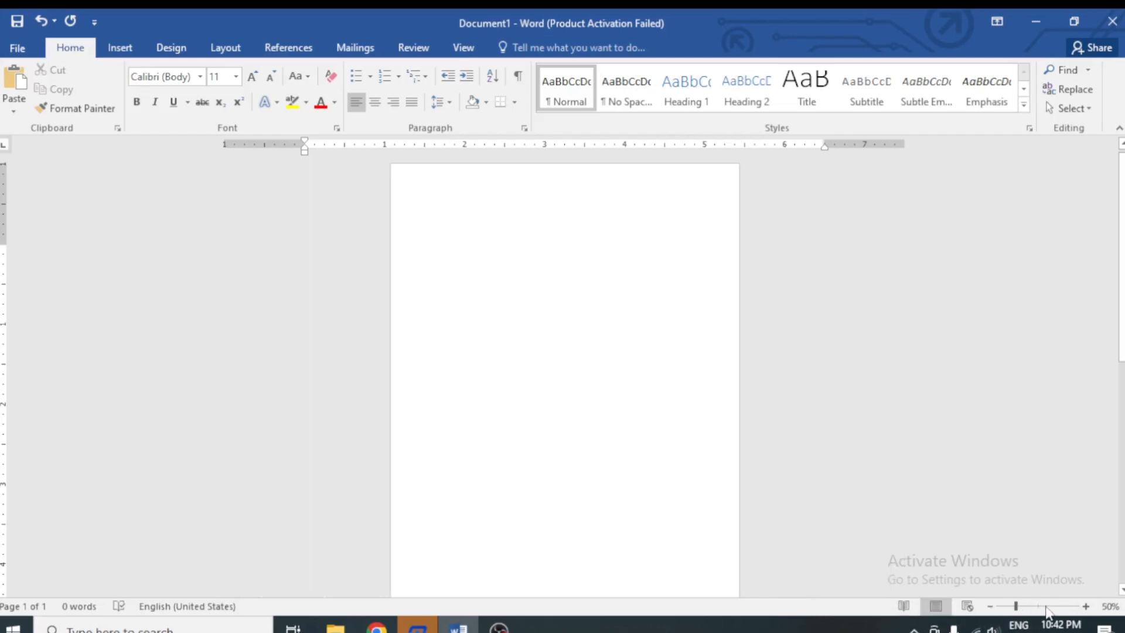
pyautogui.click(1084, 607)
pyautogui.click(1084, 607)
pyautogui.click(1083, 607)
pyautogui.click(1083, 607)
pyautogui.click(1083, 607)
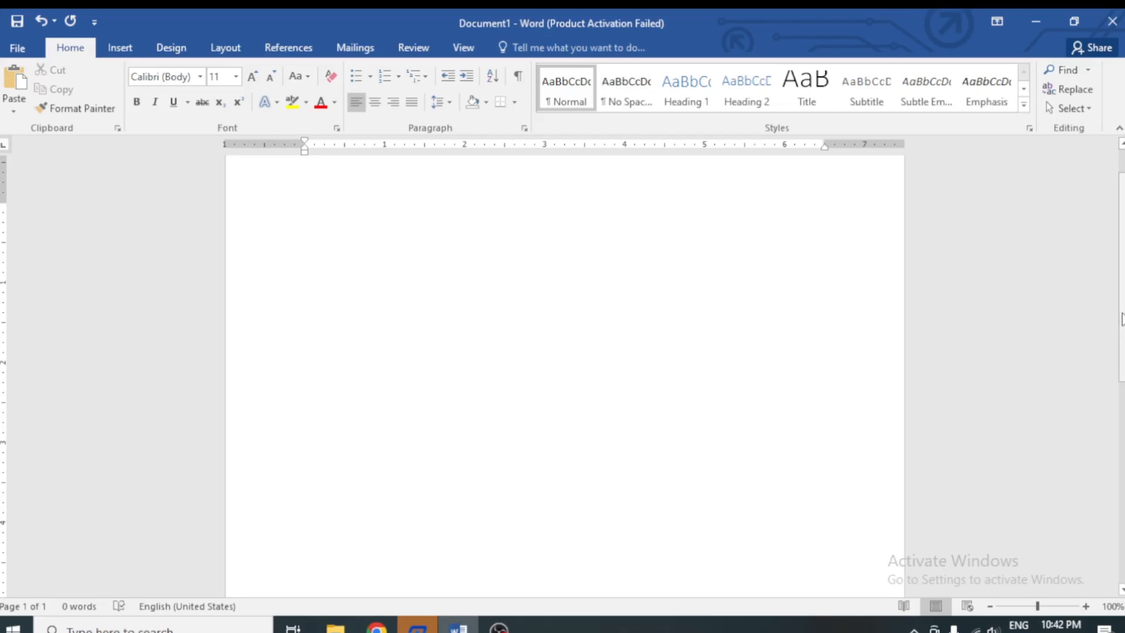
# Step: Look over the blank page from its upper edge down to its lower edge and return to the start
pyautogui.moveTo(1121, 319)
pyautogui.mouseDown()
pyautogui.moveTo(1121, 391)
pyautogui.moveTo(1121, 331)
pyautogui.mouseUp()
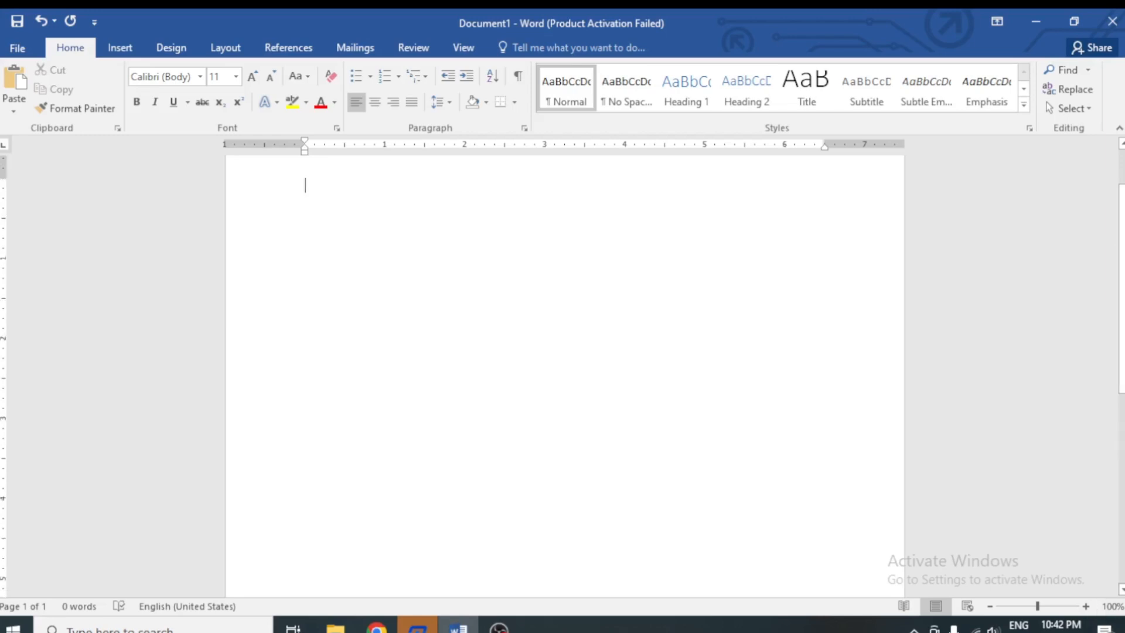
pyautogui.click(1122, 589)
pyautogui.click(1122, 589)
pyautogui.click(1122, 590)
pyautogui.click(1122, 589)
pyautogui.click(1122, 590)
pyautogui.click(1122, 590)
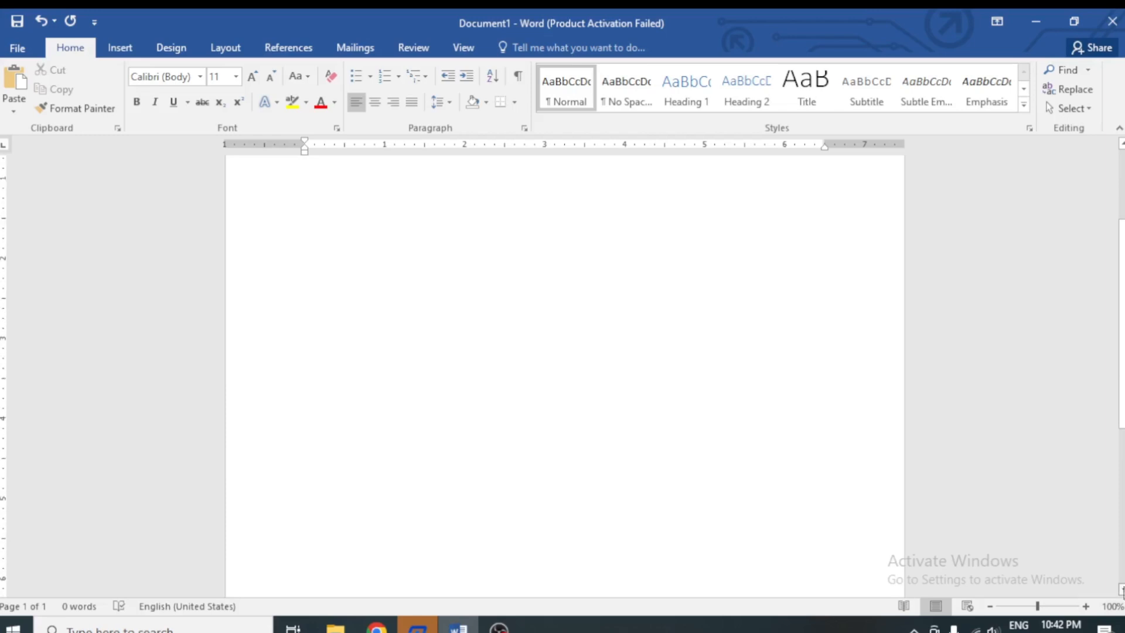
pyautogui.moveTo(1123, 410); pyautogui.dragTo(1123, 562)
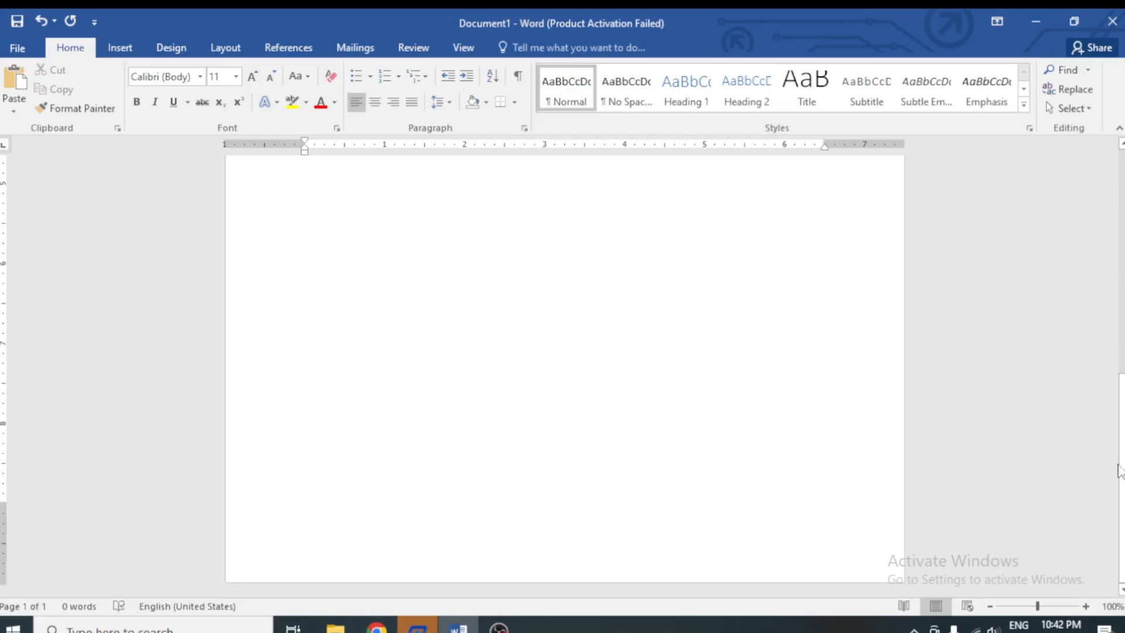
pyautogui.moveTo(1119, 423); pyautogui.dragTo(1119, 199)
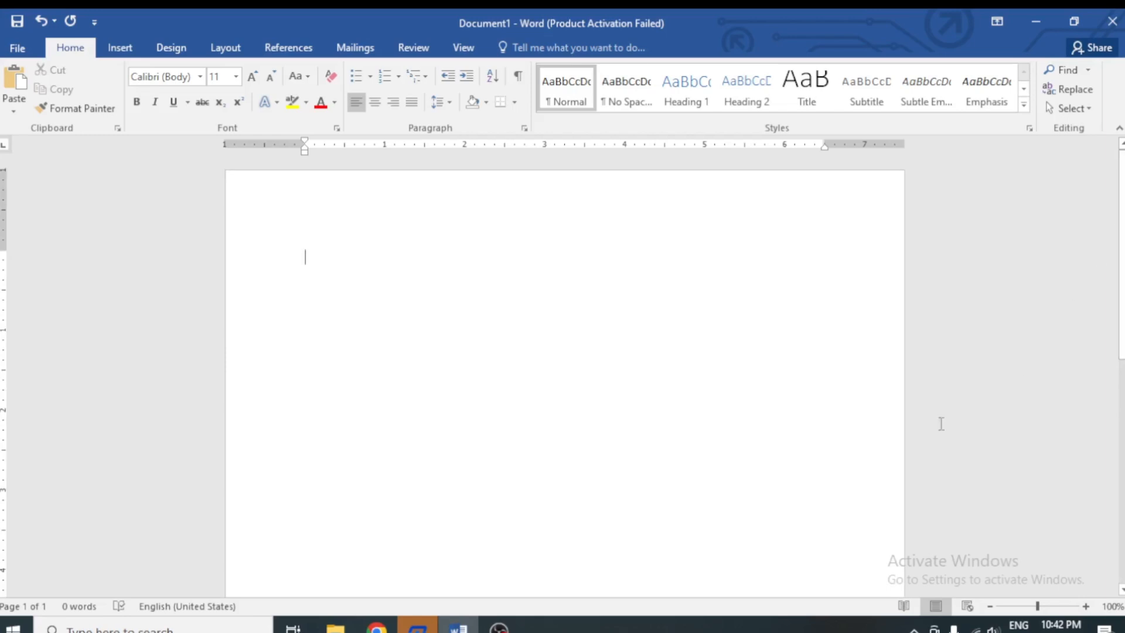
# Step: Magnify the page to 500%, view it sideways, and reduce the zoom to 116%
pyautogui.scroll(16, 686, 495)
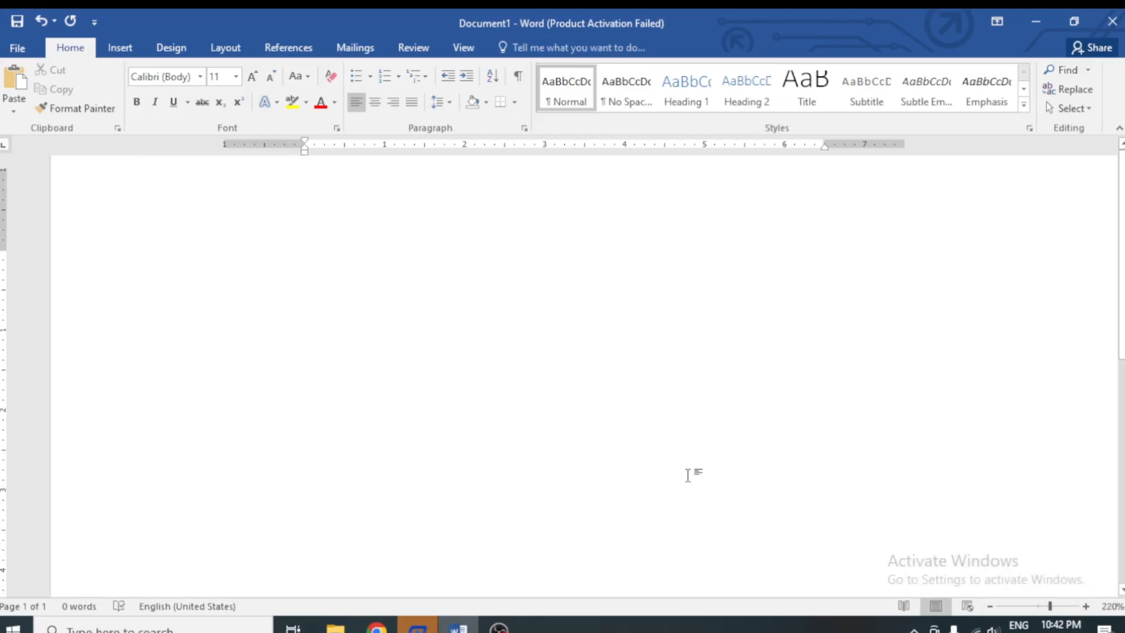
pyautogui.scroll(20, 683, 472)
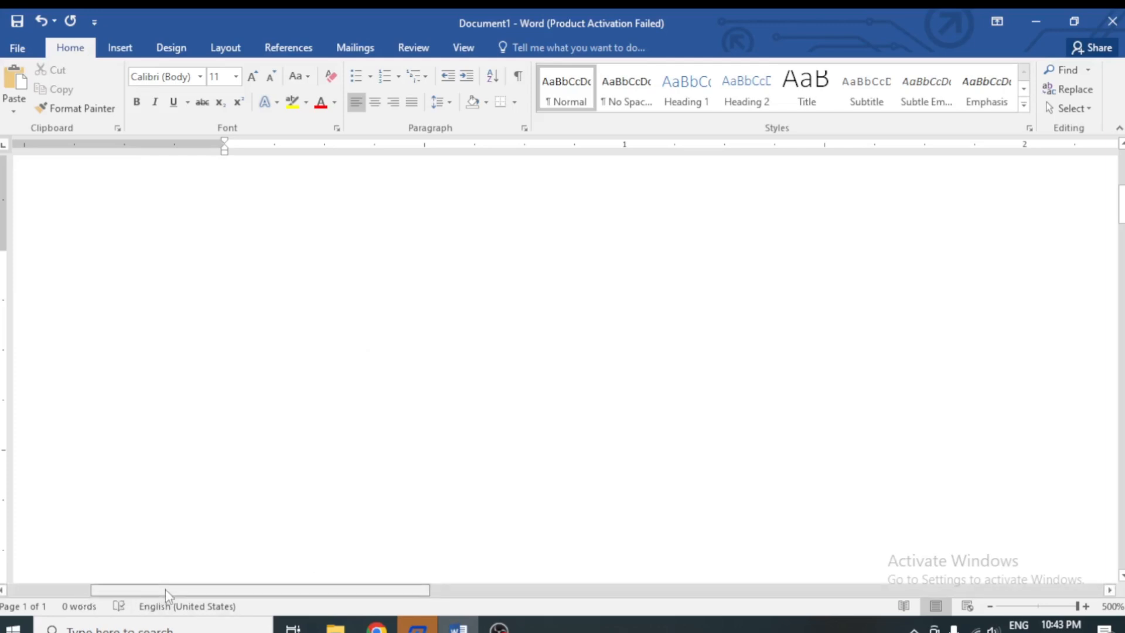
pyautogui.moveTo(165, 588); pyautogui.dragTo(233, 618)
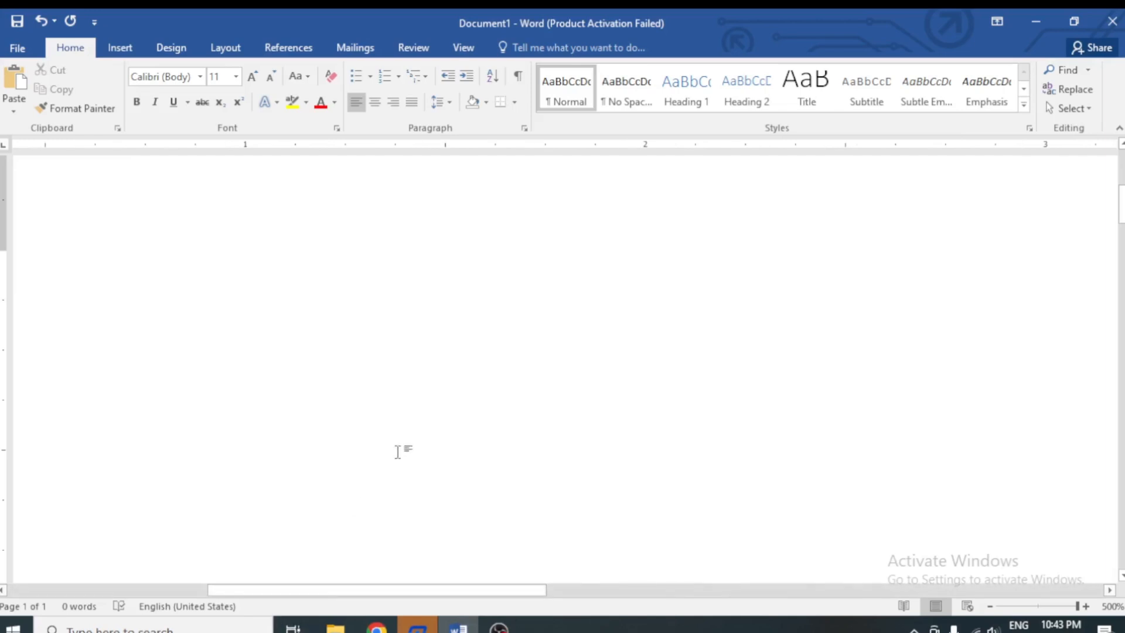
pyautogui.scroll(-2, 397, 437)
pyautogui.scroll(-8, 397, 436)
pyautogui.scroll(-8, 398, 432)
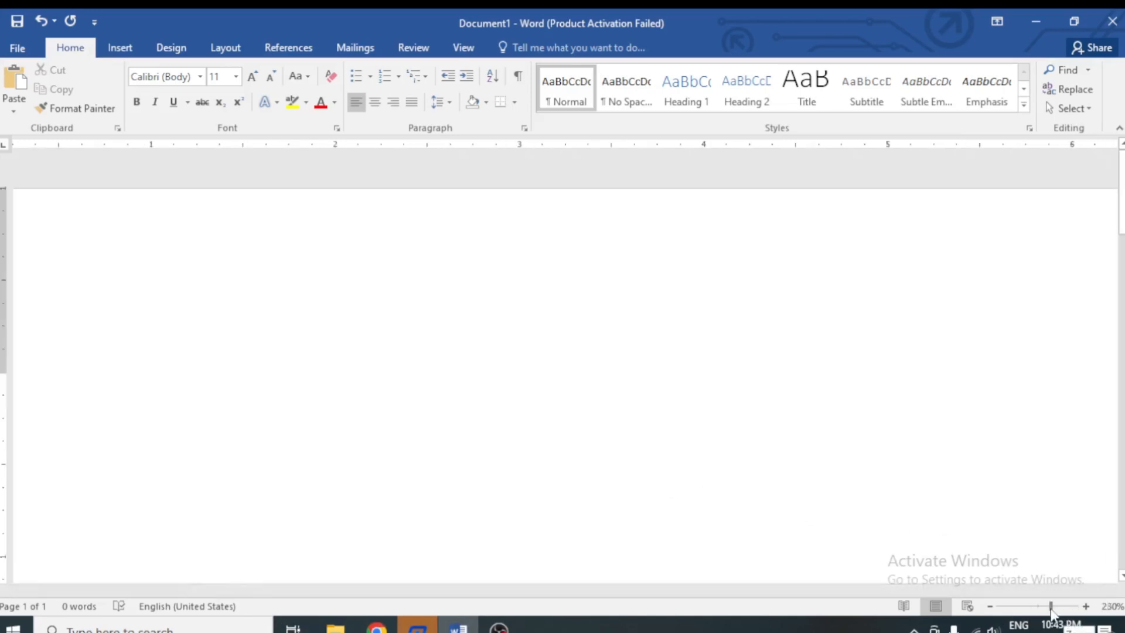
pyautogui.moveTo(1051, 609); pyautogui.dragTo(1039, 608)
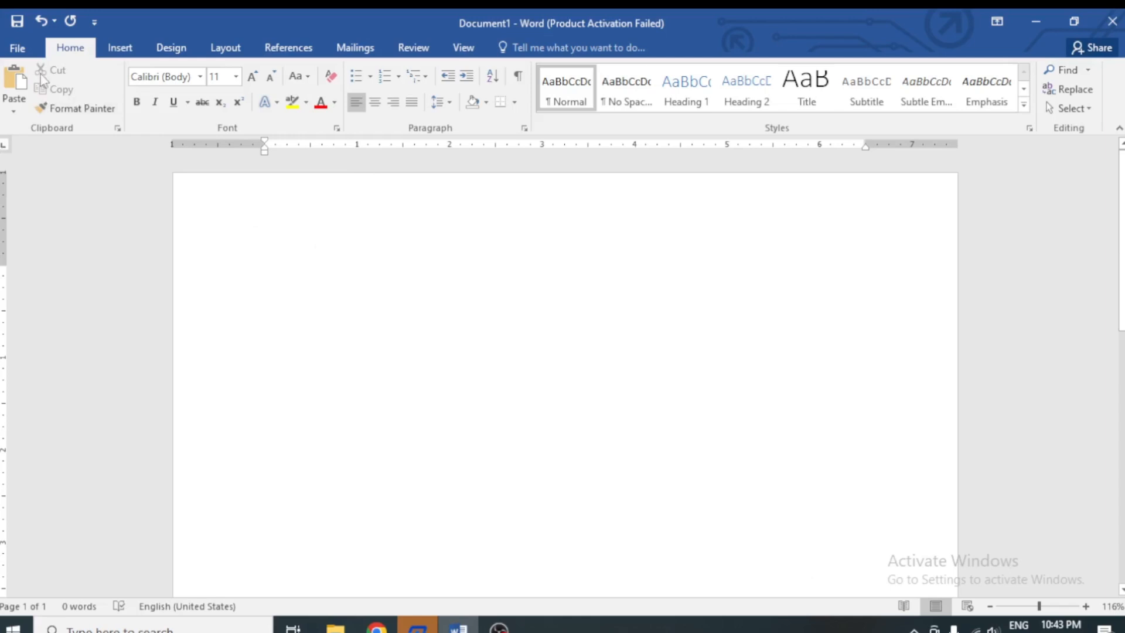
# Step: View the document's Info page and return to the blank document
pyautogui.click(25, 48)
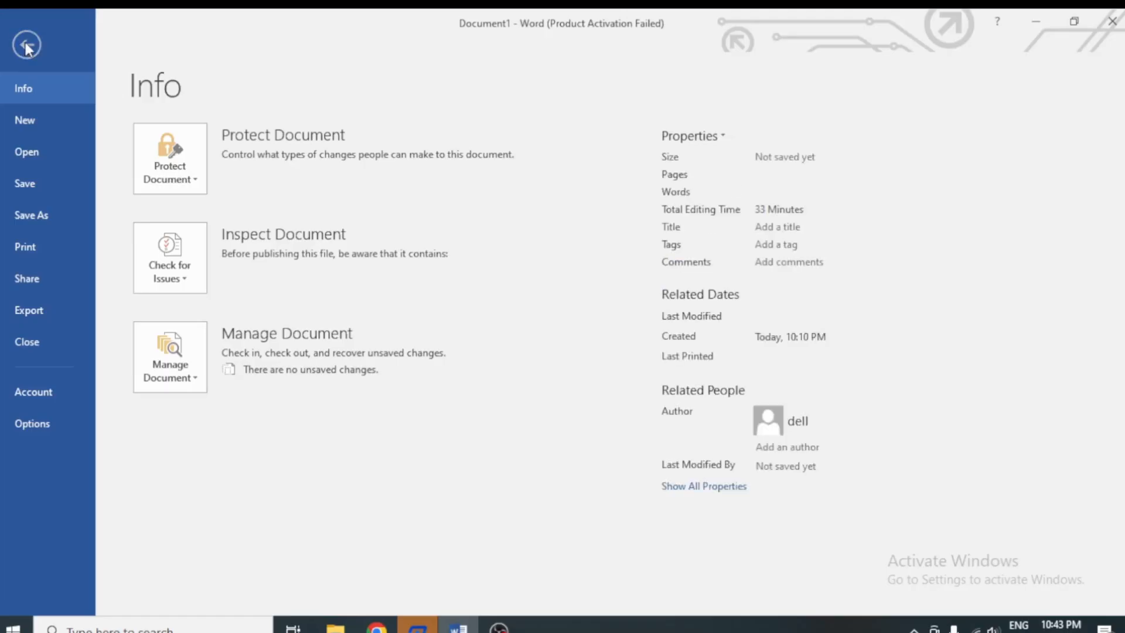
pyautogui.click(26, 44)
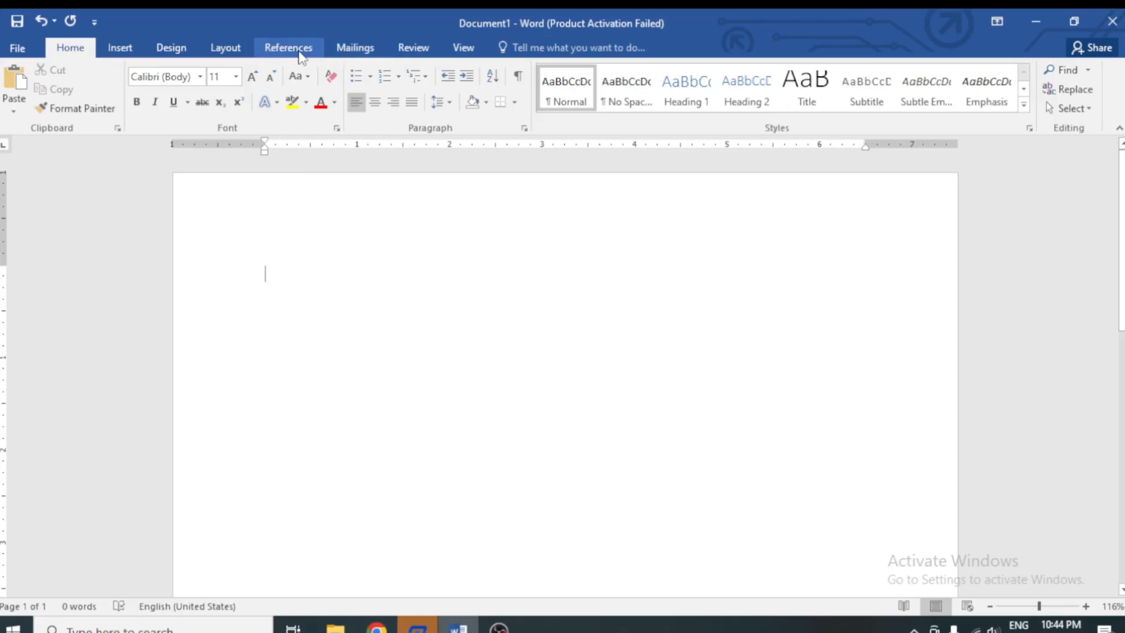
pyautogui.click(16, 49)
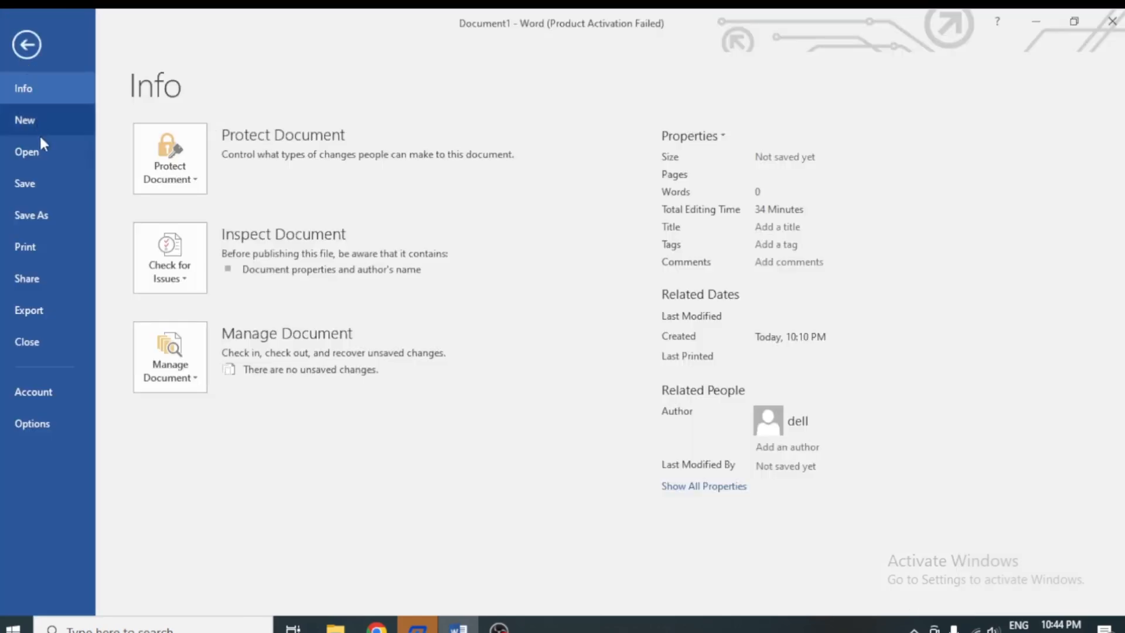
pyautogui.click(26, 45)
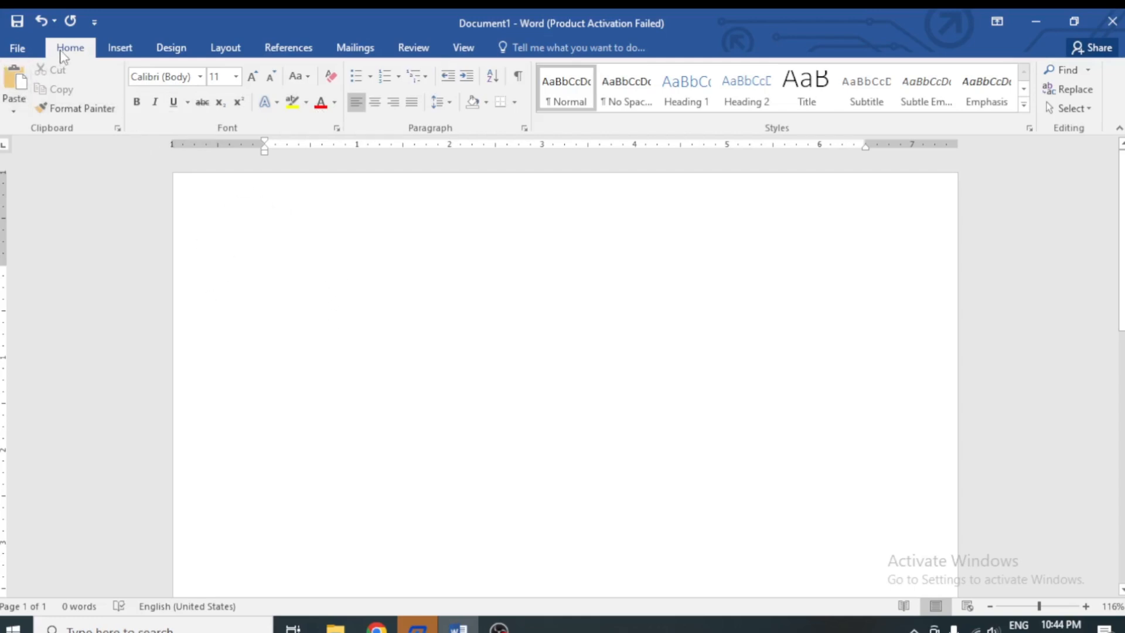
# Step: Look through the commands for inserting, formatting, design, layout, references, mailings, reviewing and viewing
pyautogui.click(132, 51)
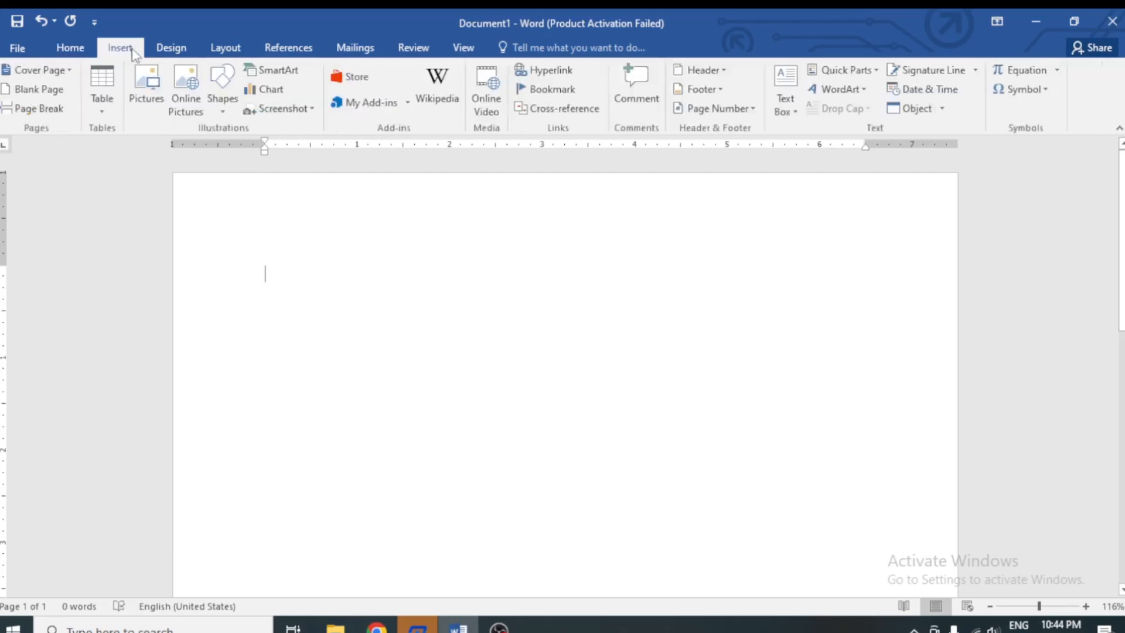
pyautogui.click(81, 52)
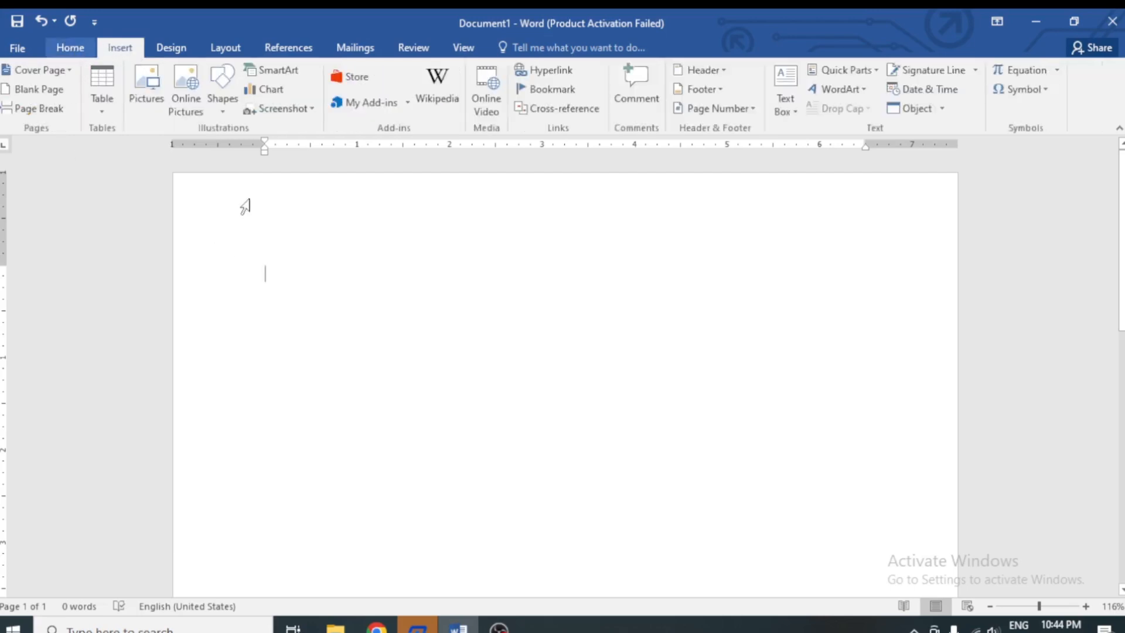
pyautogui.click(122, 54)
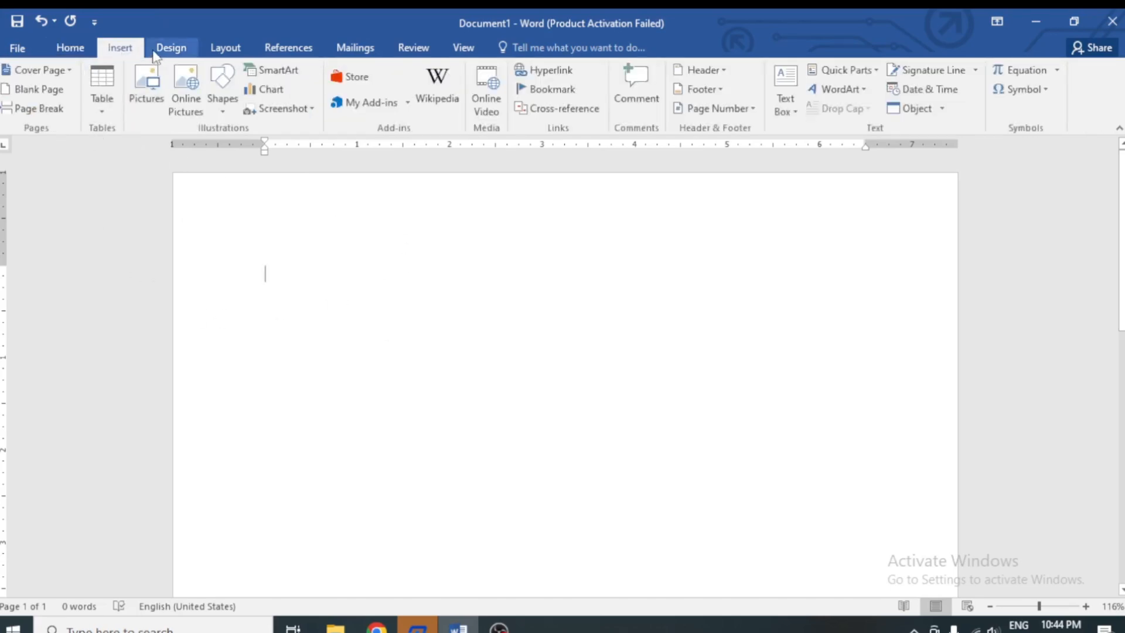
pyautogui.click(71, 50)
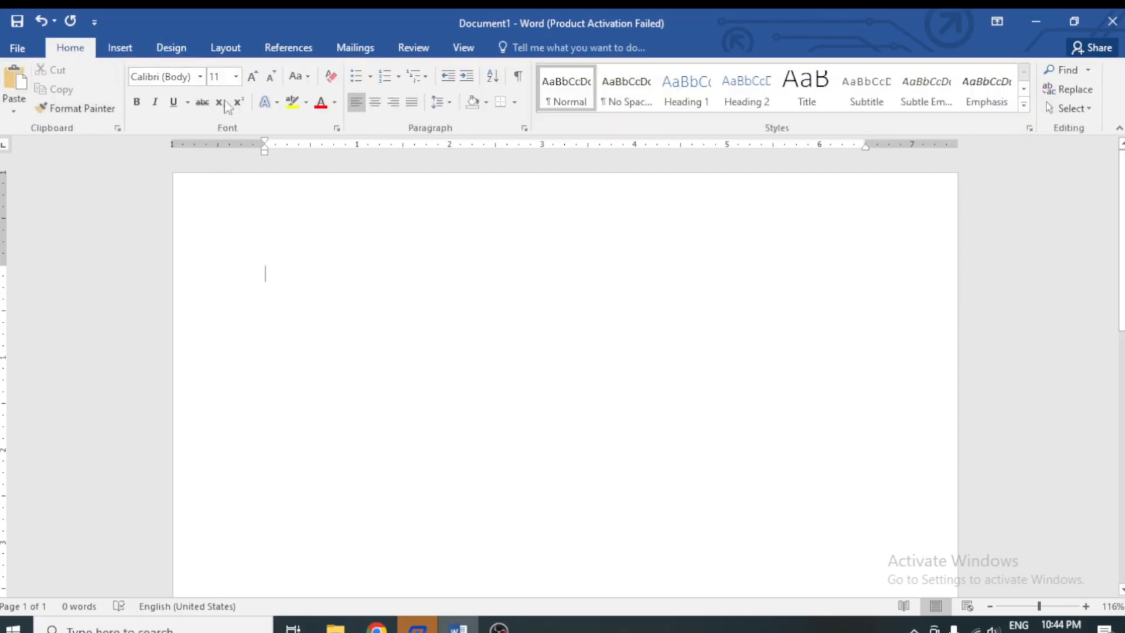
pyautogui.click(174, 50)
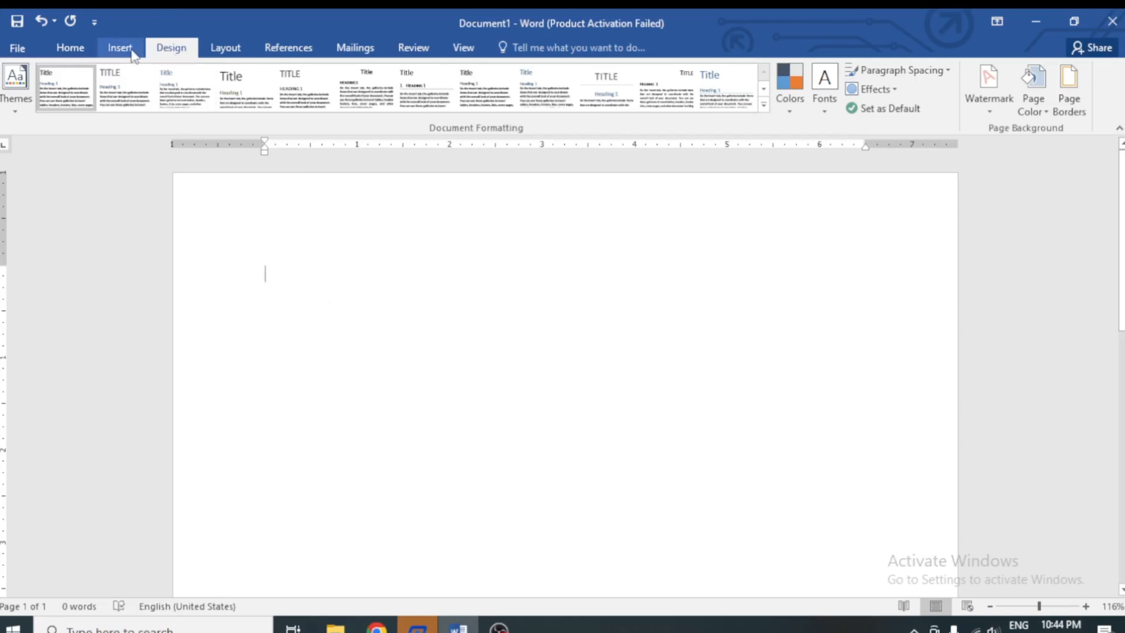
pyautogui.click(226, 50)
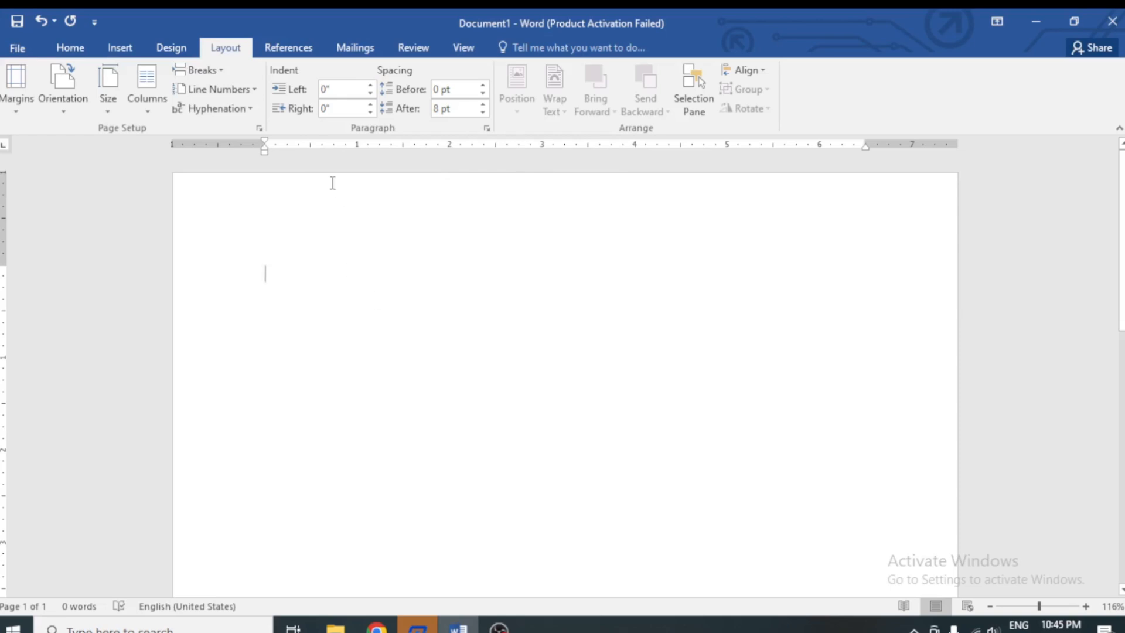
pyautogui.click(310, 53)
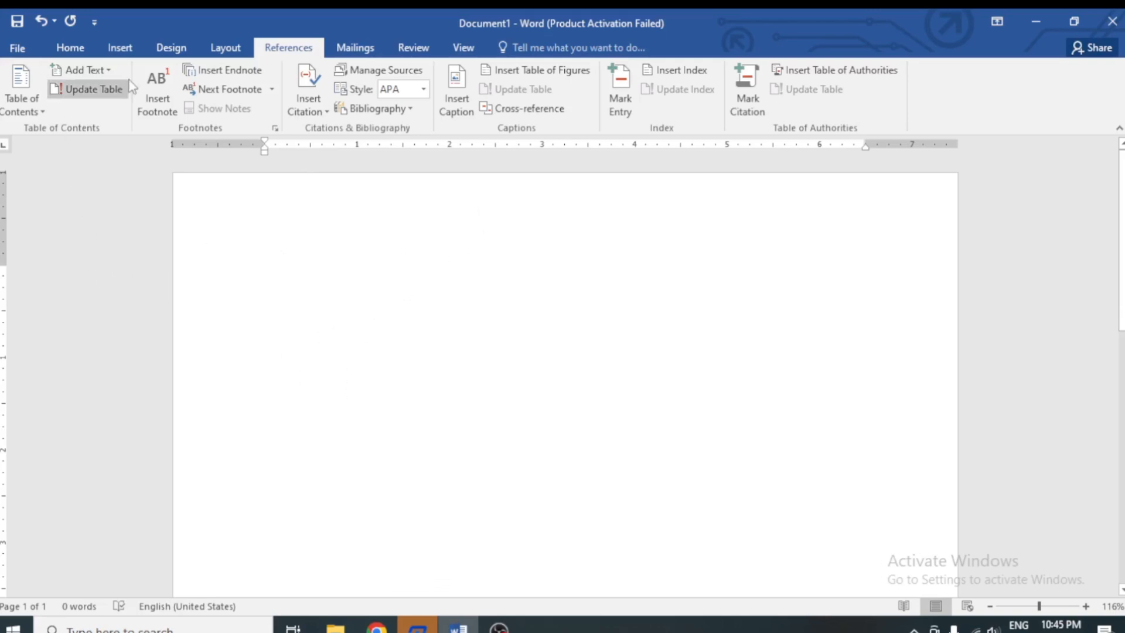
pyautogui.click(345, 52)
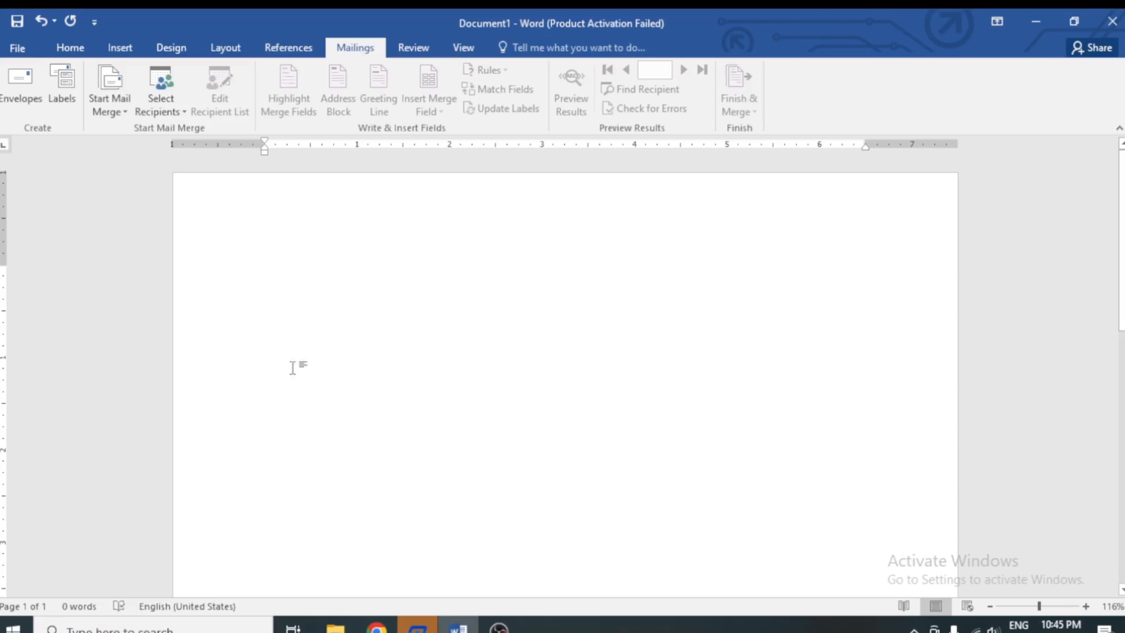
pyautogui.click(408, 55)
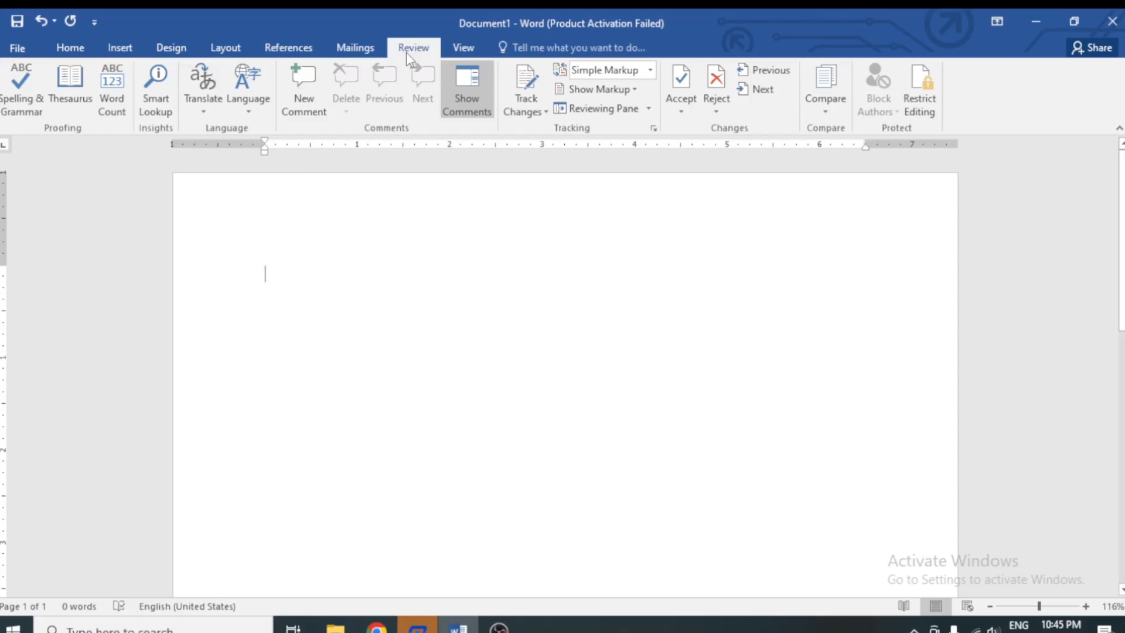
pyautogui.click(460, 54)
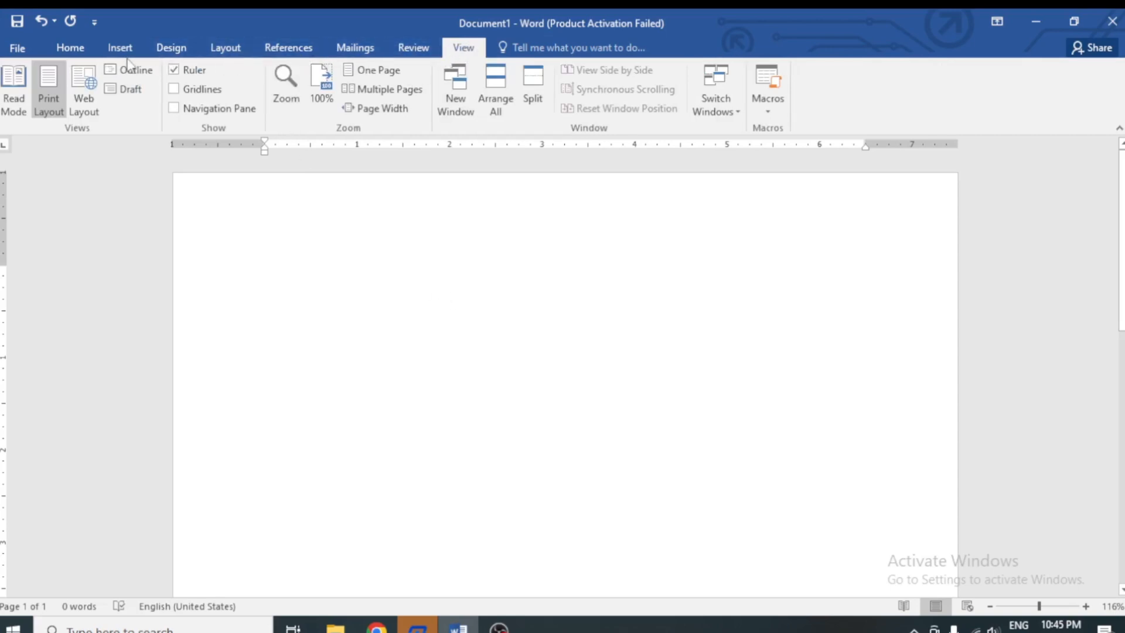
# Step: Encrypt the document with a password, entering the document password and re-entering it for confirmation
pyautogui.click(19, 50)
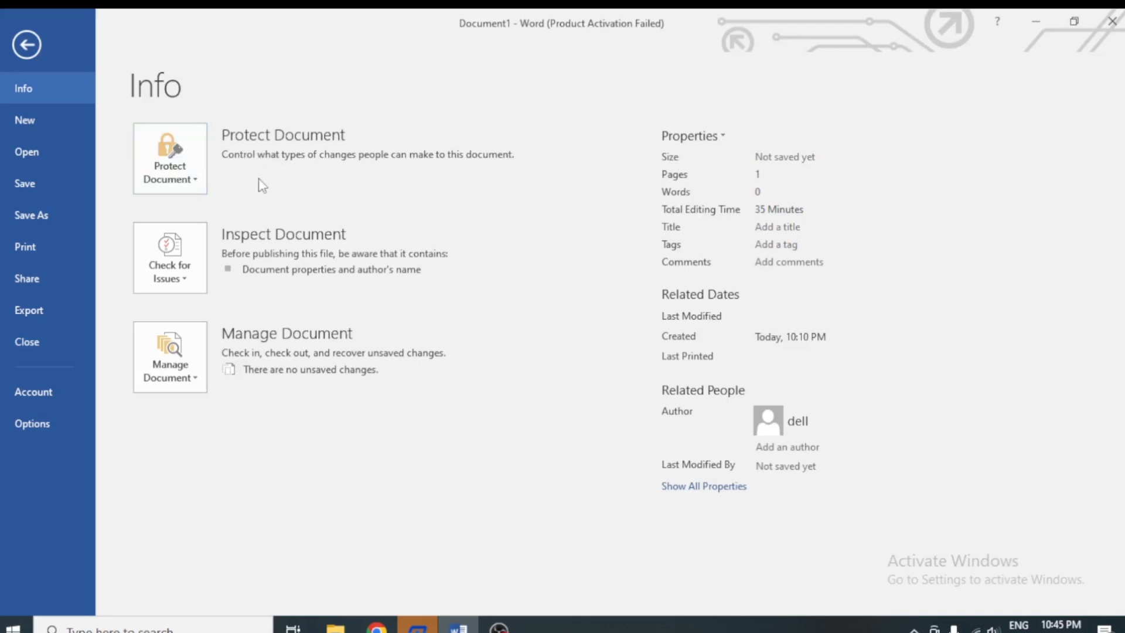
pyautogui.click(176, 157)
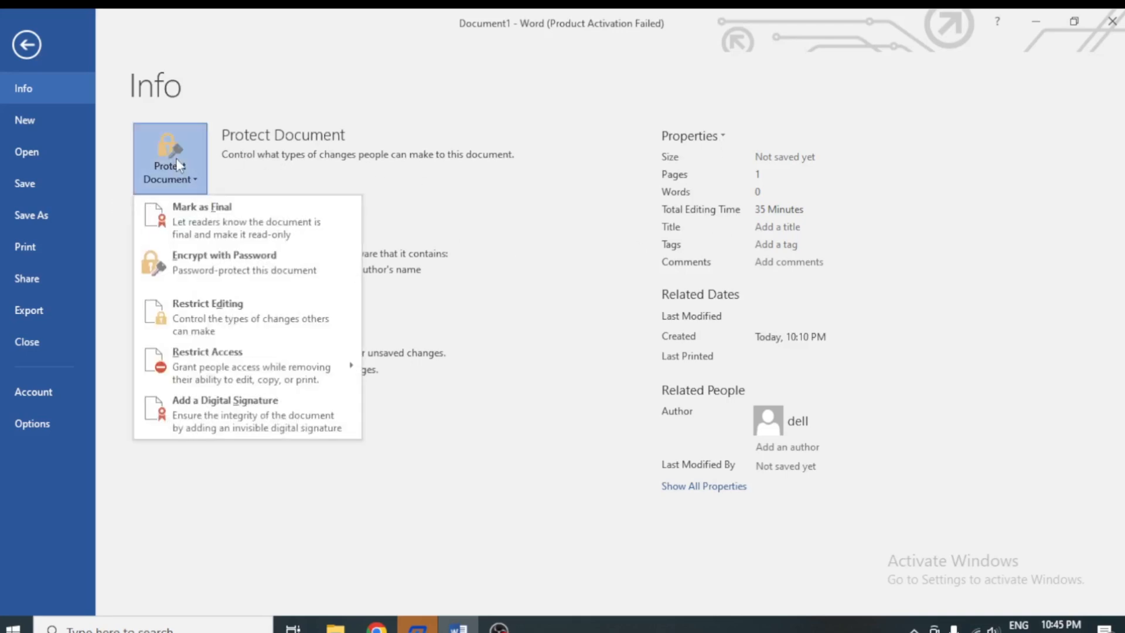
pyautogui.click(217, 259)
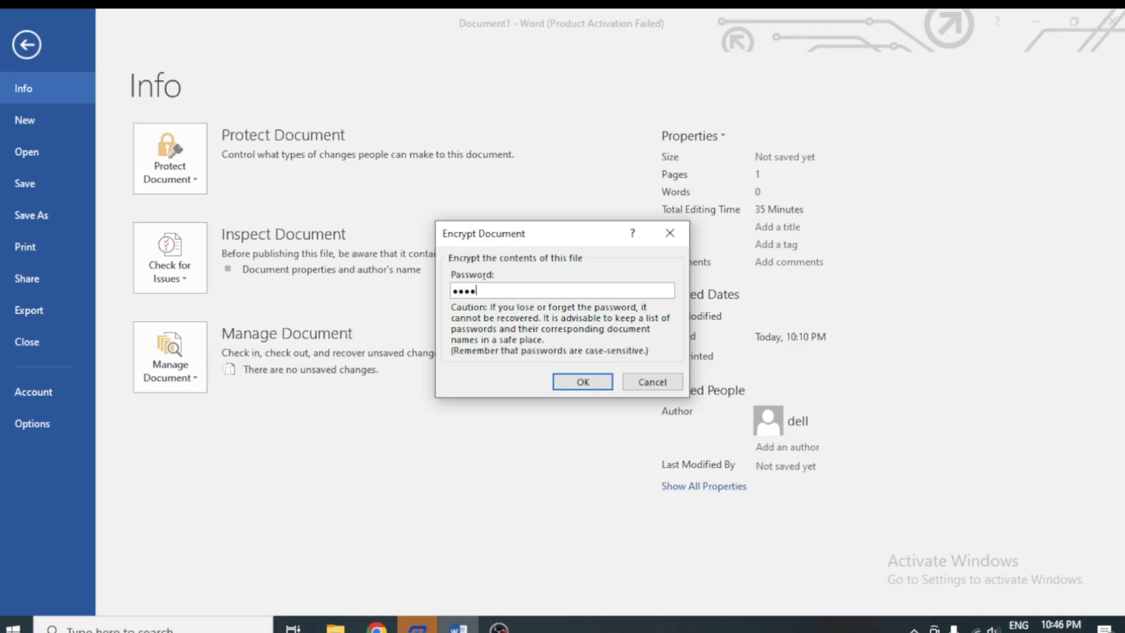
pyautogui.click(584, 382)
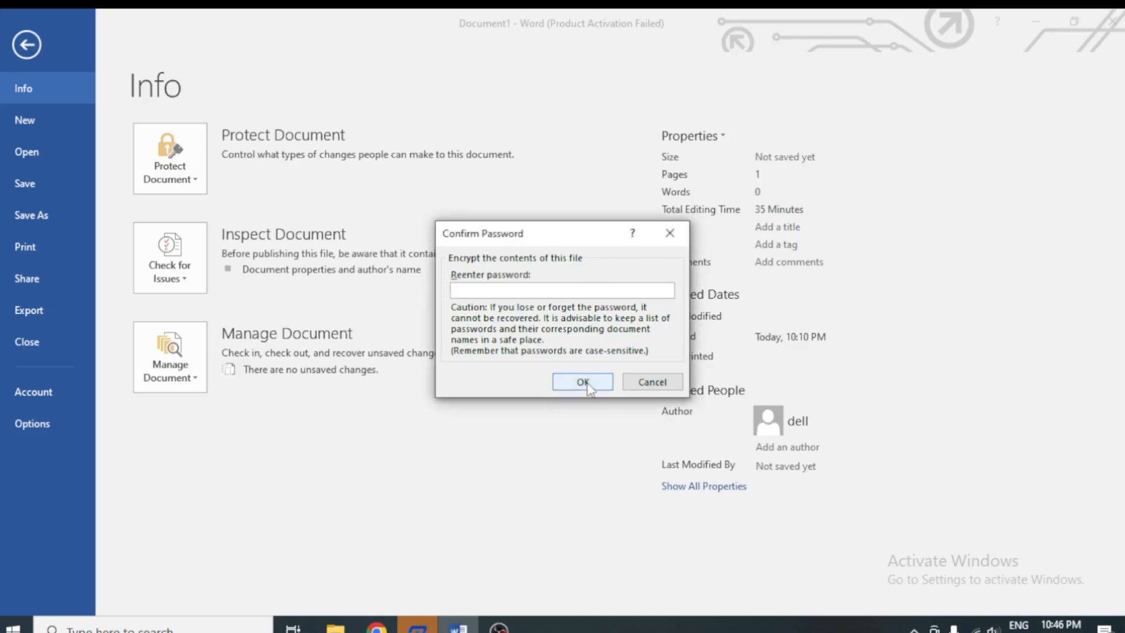
pyautogui.write('1')
pyautogui.click(564, 384)
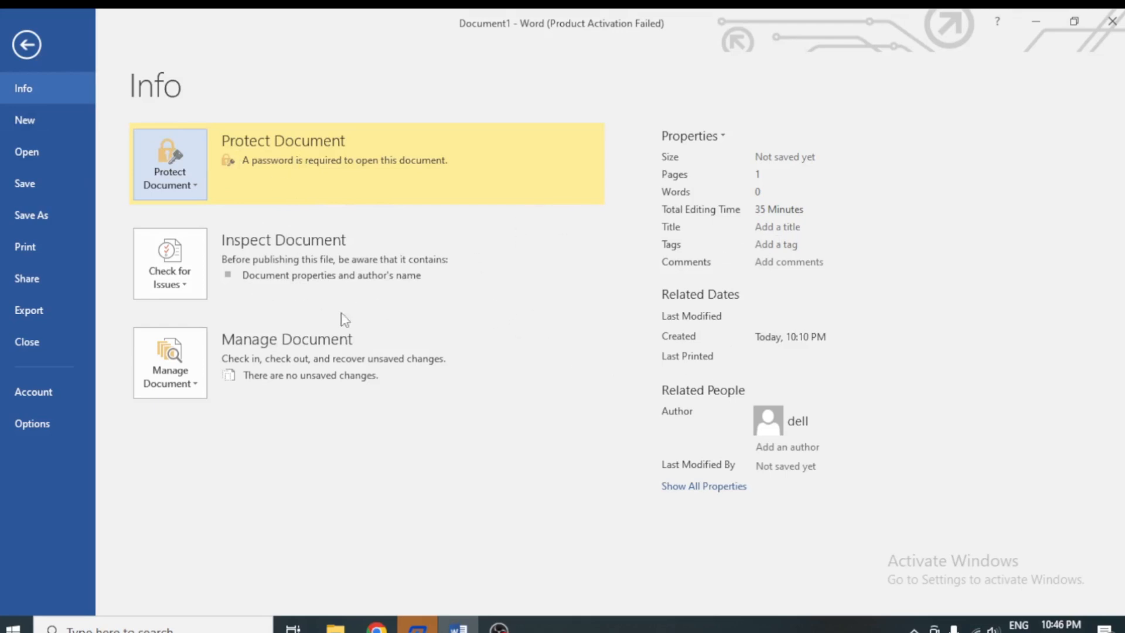
# Step: Browse the templates available for a new document and activate the online template search
pyautogui.click(32, 124)
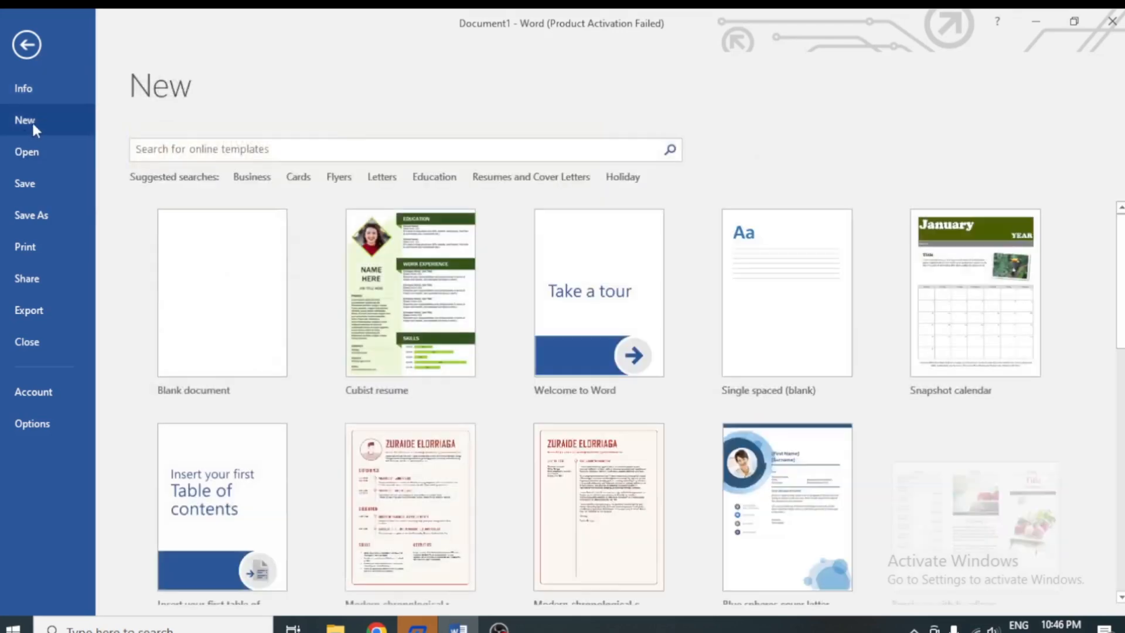
pyautogui.scroll(-3, 345, 445)
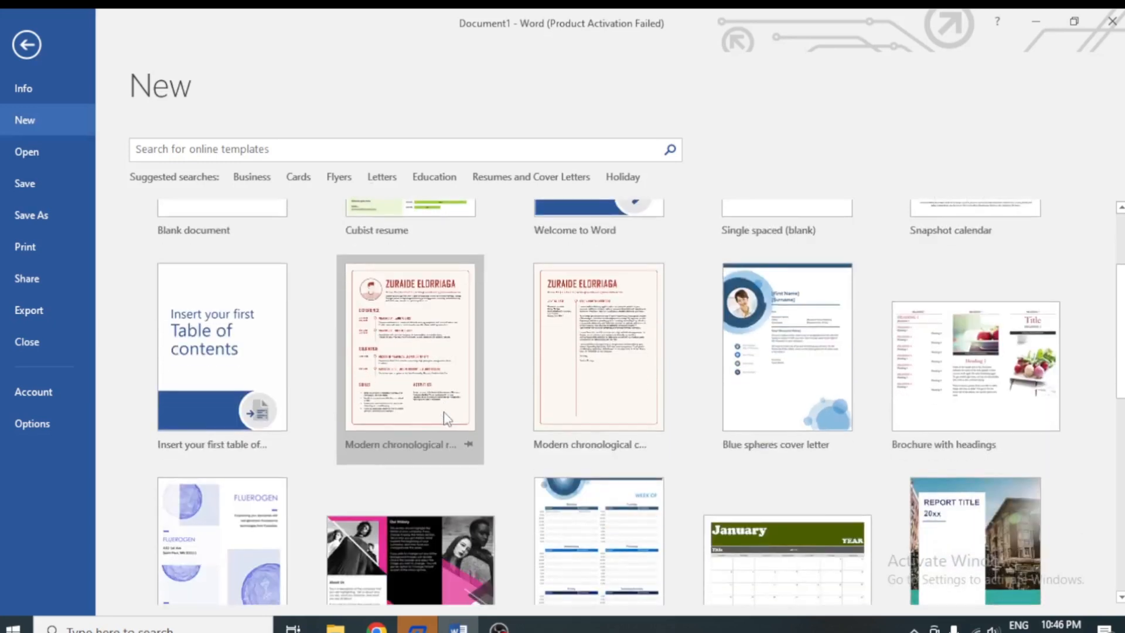
pyautogui.scroll(3, 433, 433)
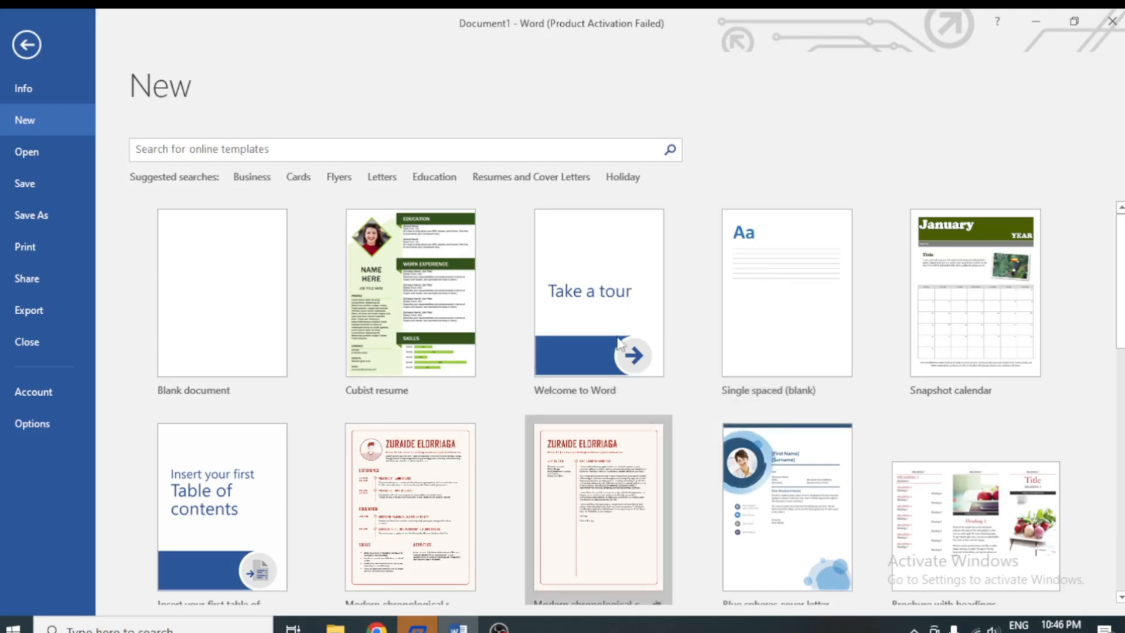
pyautogui.click(329, 149)
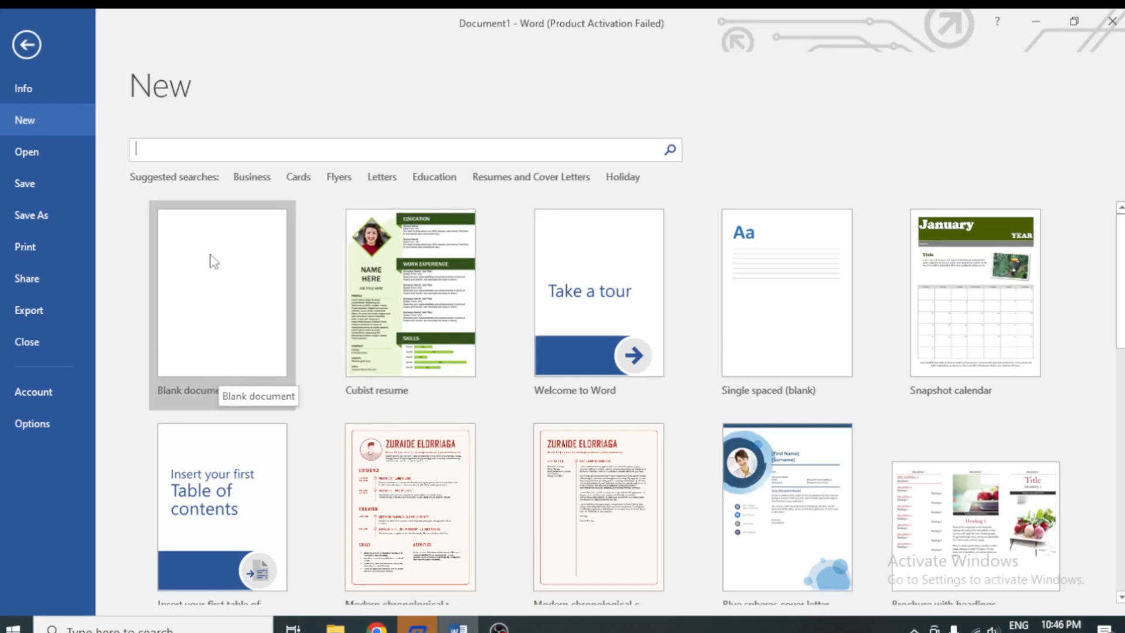
# Step: Look through the recent files and the This PC locations for opening, browse the Documents folder, and cancel without opening a file
pyautogui.click(28, 155)
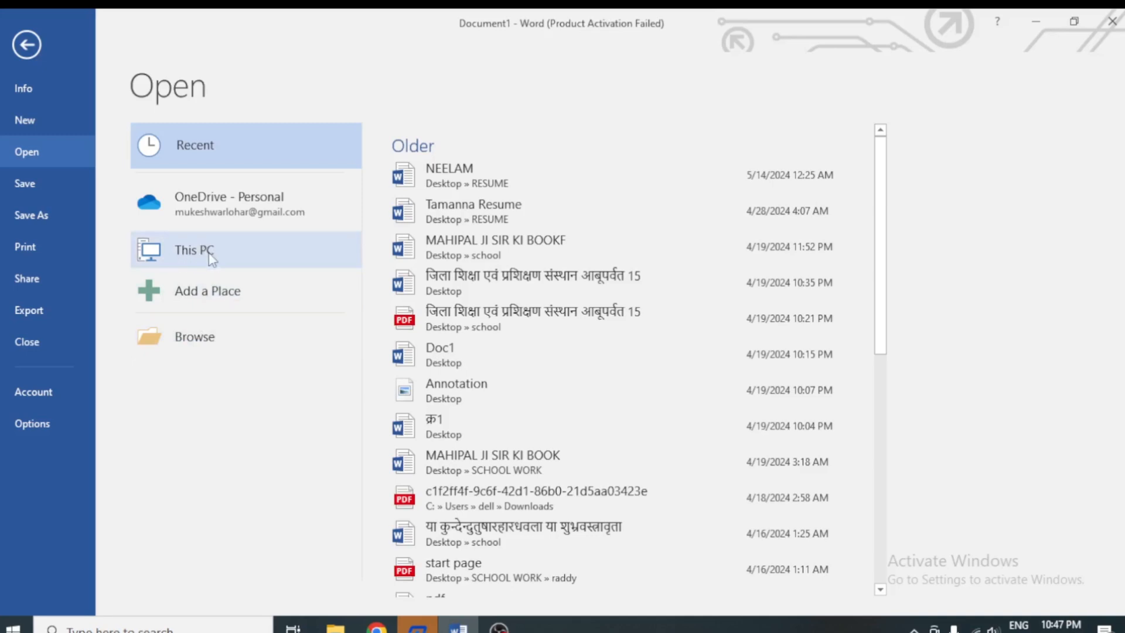
pyautogui.click(226, 244)
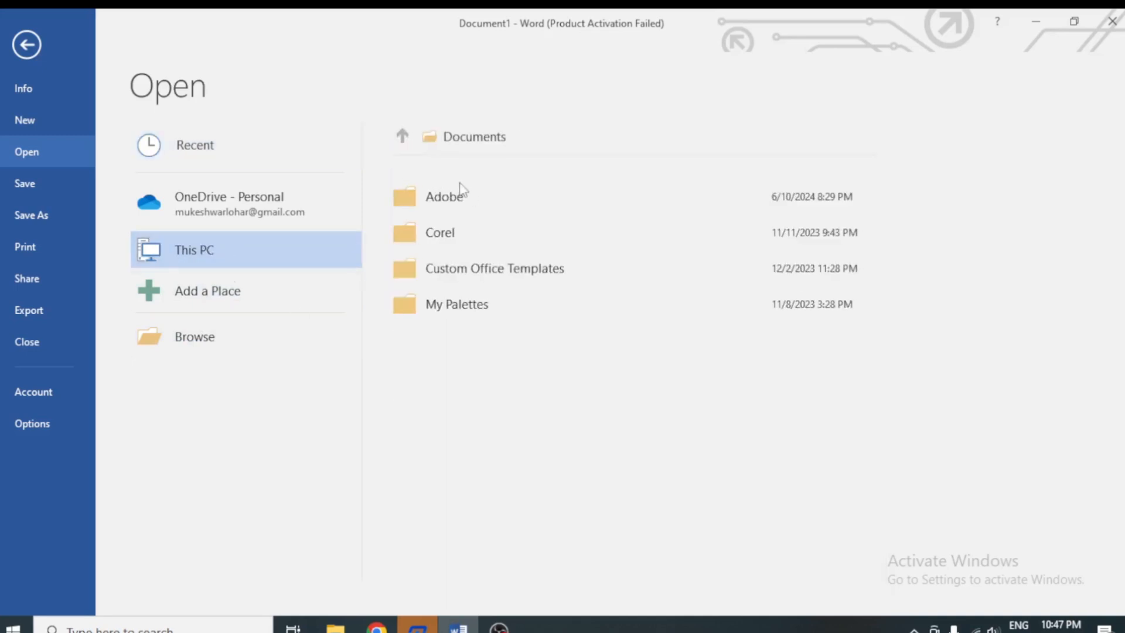
pyautogui.click(461, 140)
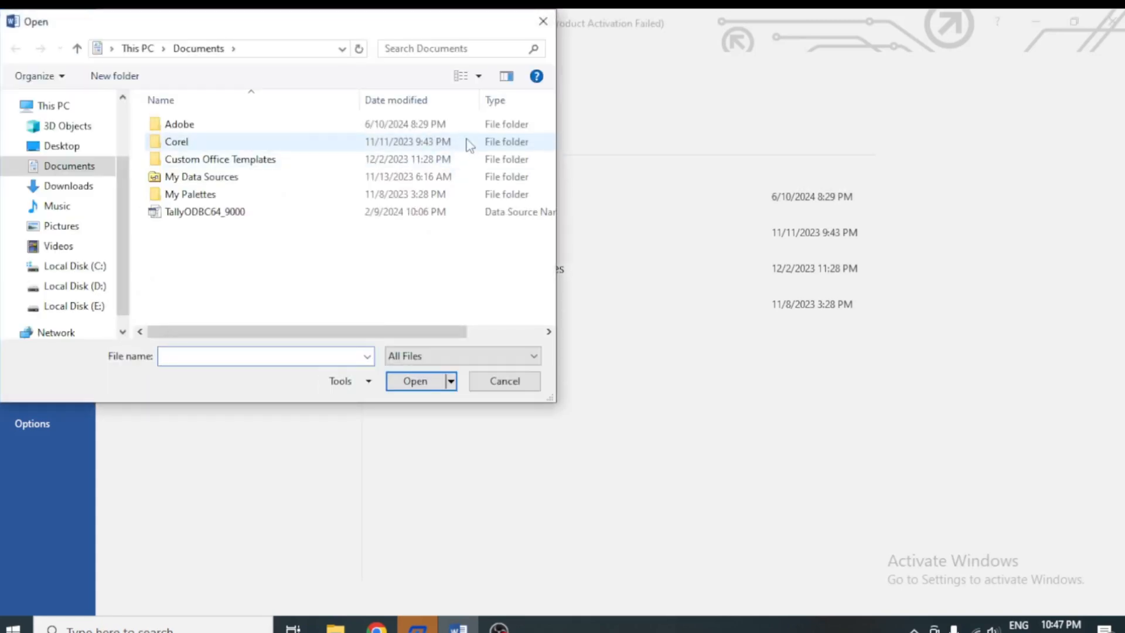
pyautogui.click(535, 29)
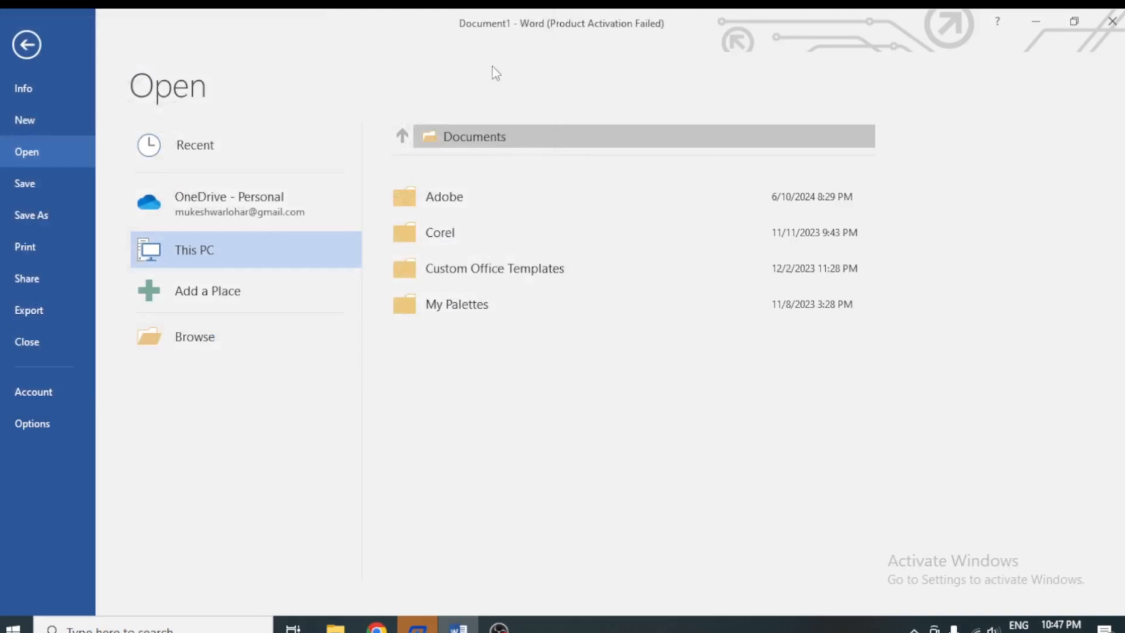
# Step: View the save locations and the print options, including the number of copies and the page range choices
pyautogui.click(40, 184)
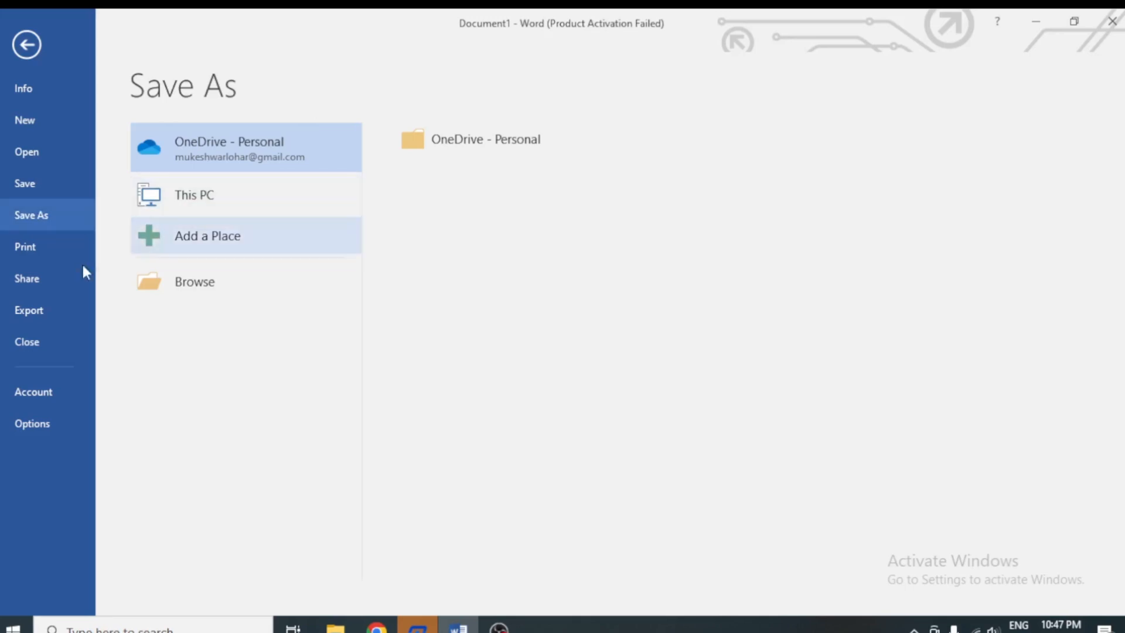
pyautogui.click(46, 246)
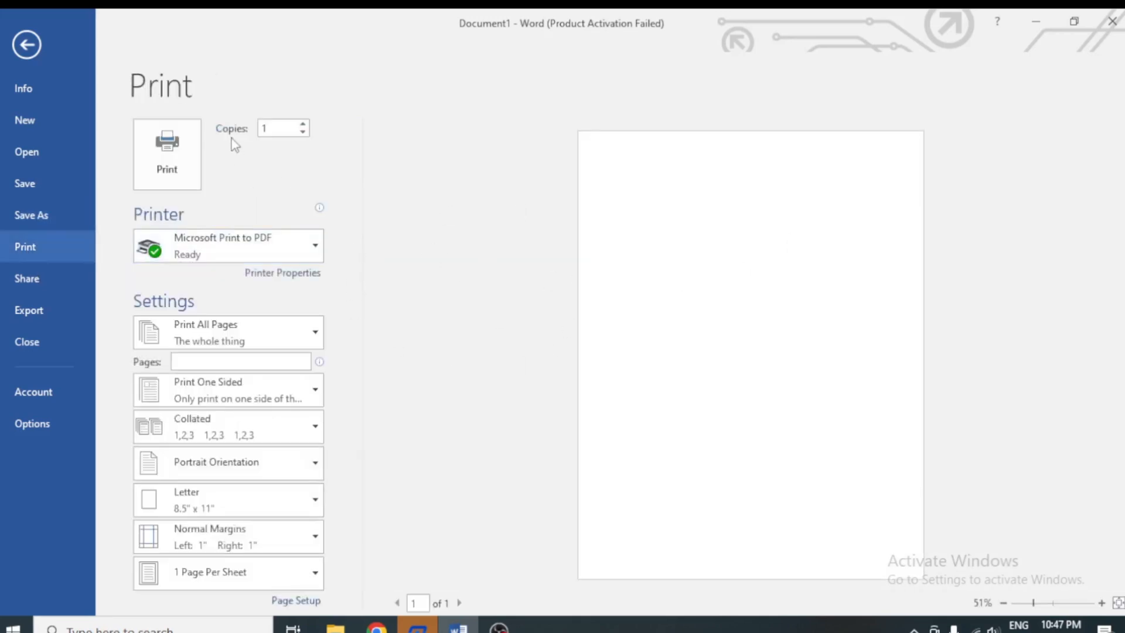
pyautogui.click(275, 130)
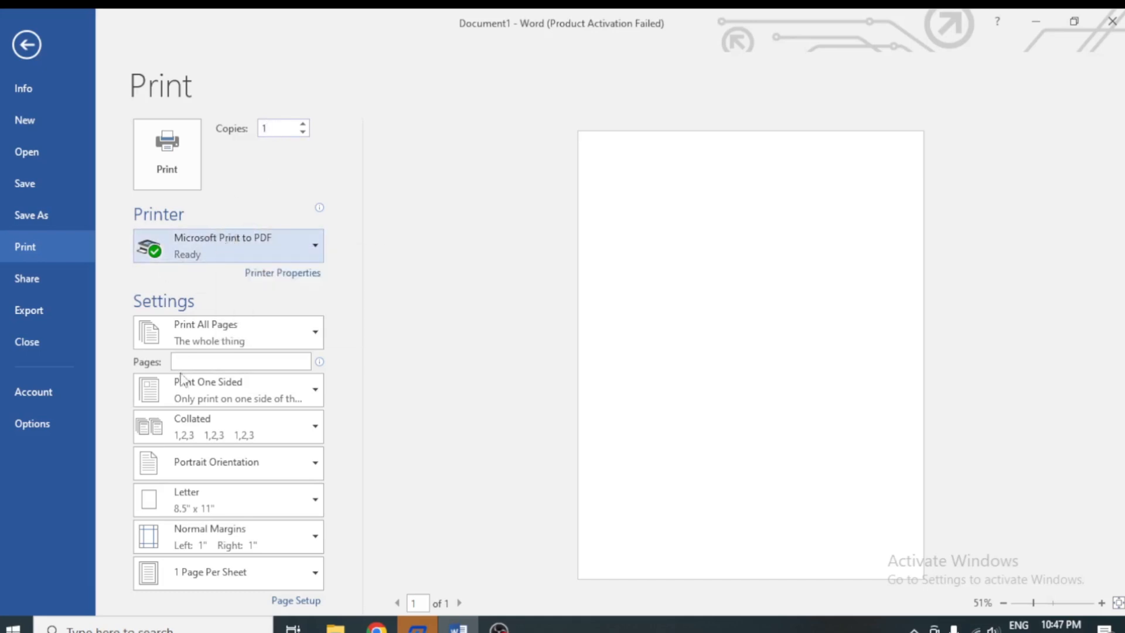
pyautogui.click(312, 333)
pyautogui.click(312, 333)
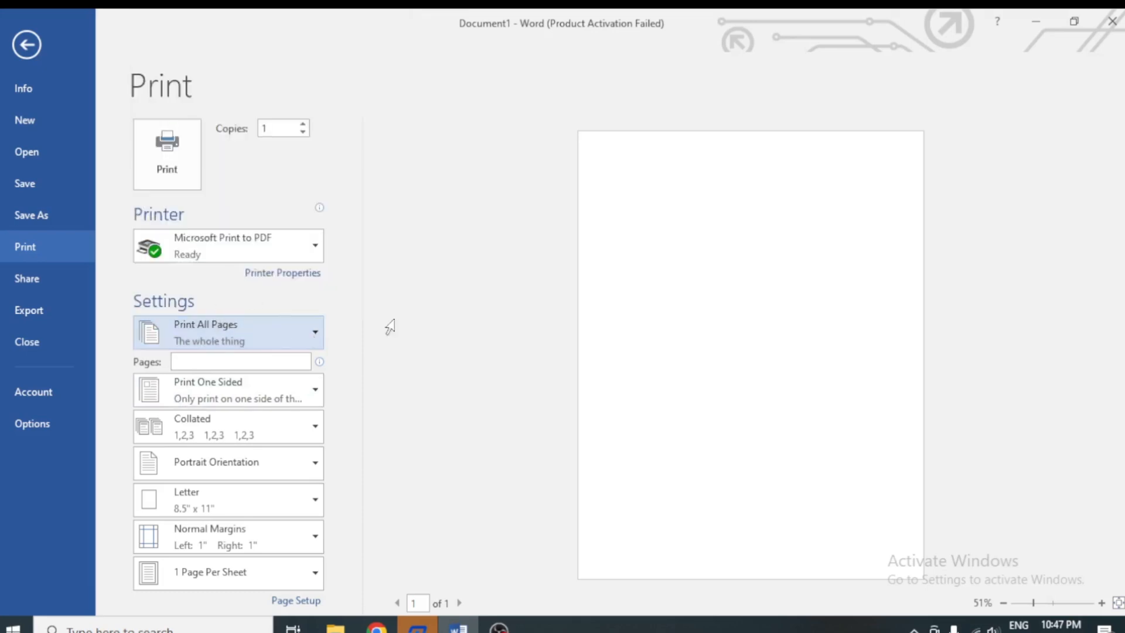
# Step: View the Share and Export options and return to the blank document
pyautogui.click(36, 282)
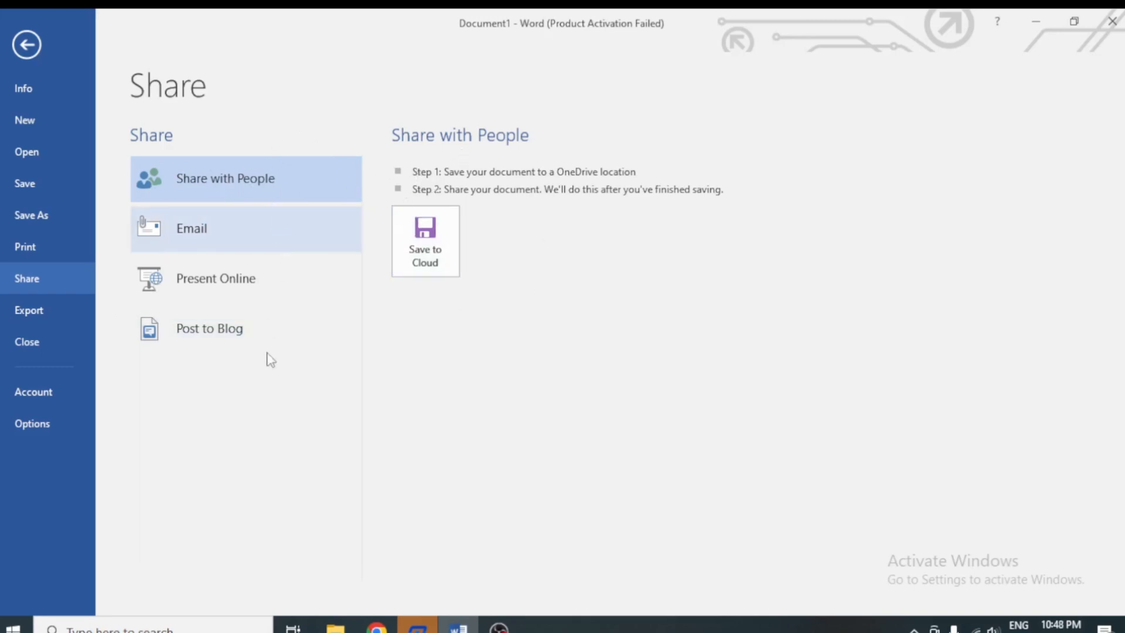
pyautogui.click(36, 311)
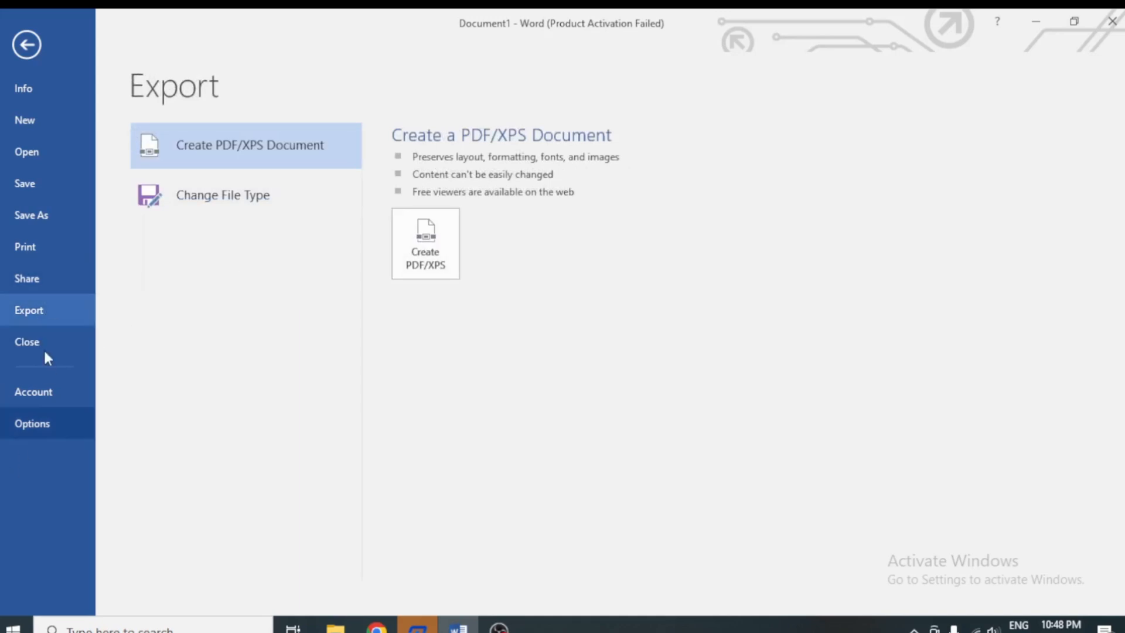
pyautogui.click(21, 56)
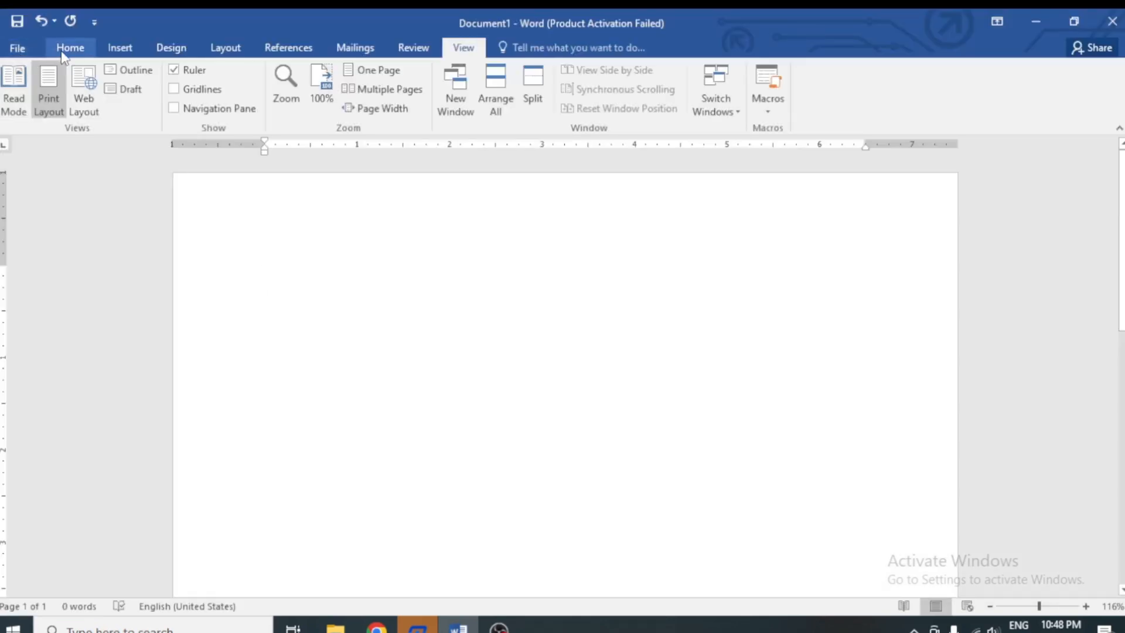
# Step: Generate sample paragraphs in the blank document by entering =rand()
pyautogui.click(64, 50)
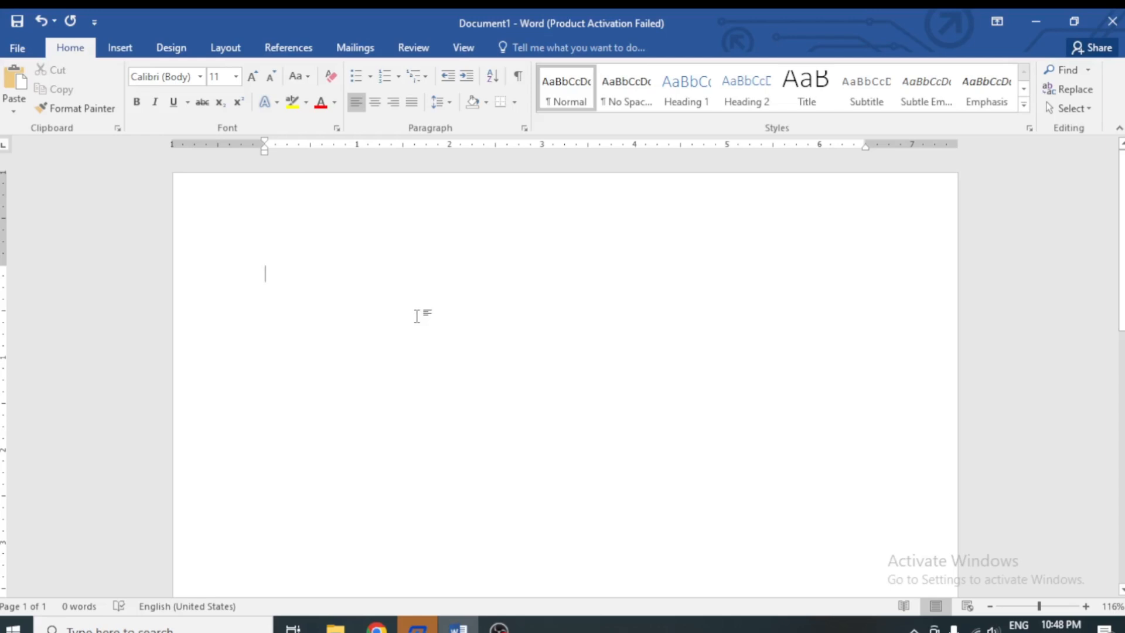
pyautogui.write('=rand()')
pyautogui.press('Return')
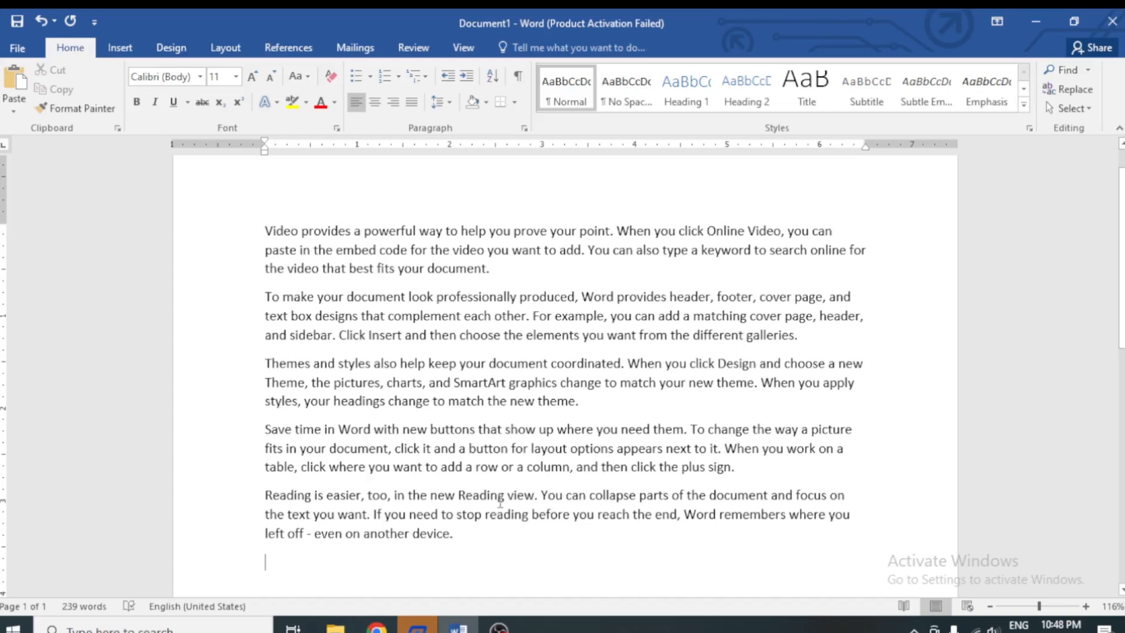
# Step: Cut the first paragraph, beginning "Video provides", and paste it after the last paragraph
pyautogui.scroll(1, 535, 432)
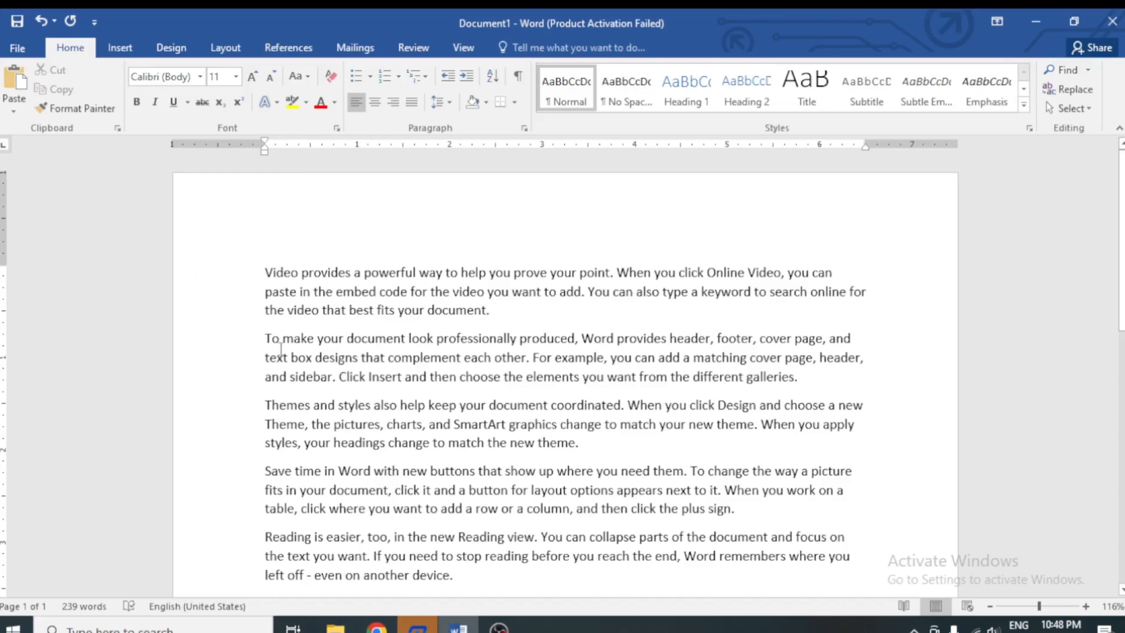
pyautogui.scroll(-2, 410, 404)
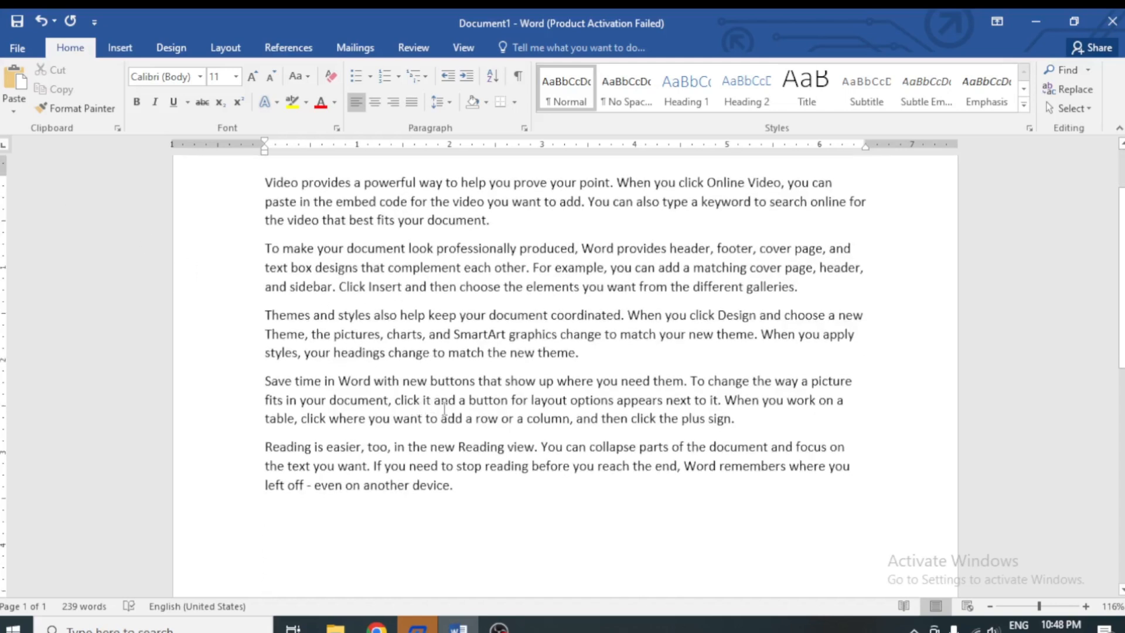
pyautogui.scroll(2, 404, 398)
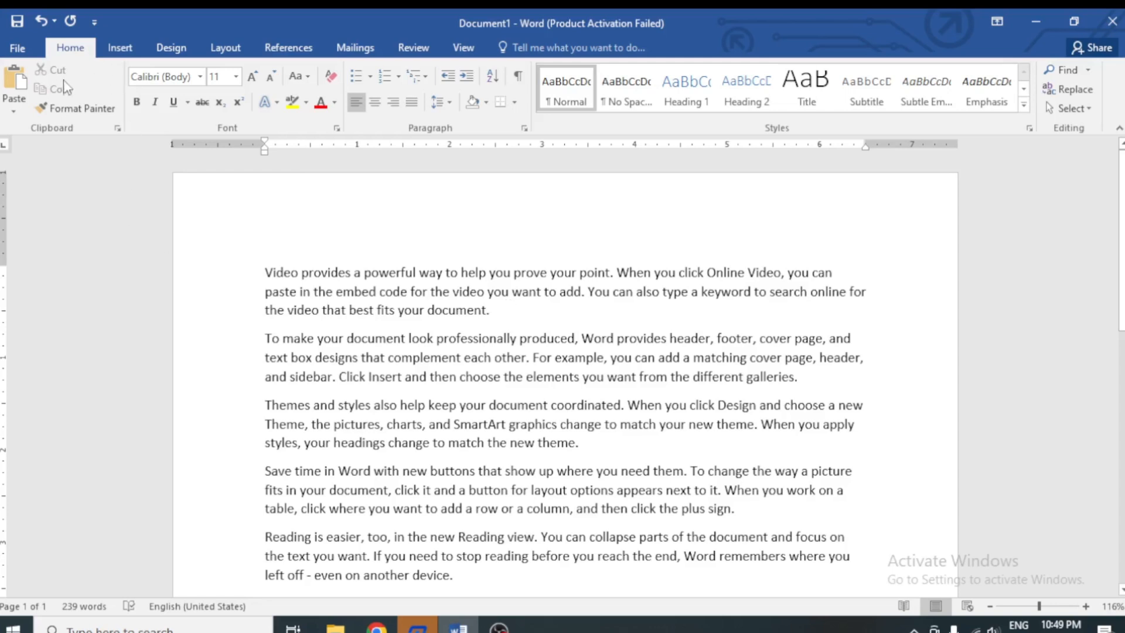
pyautogui.moveTo(525, 316); pyautogui.dragTo(188, 269)
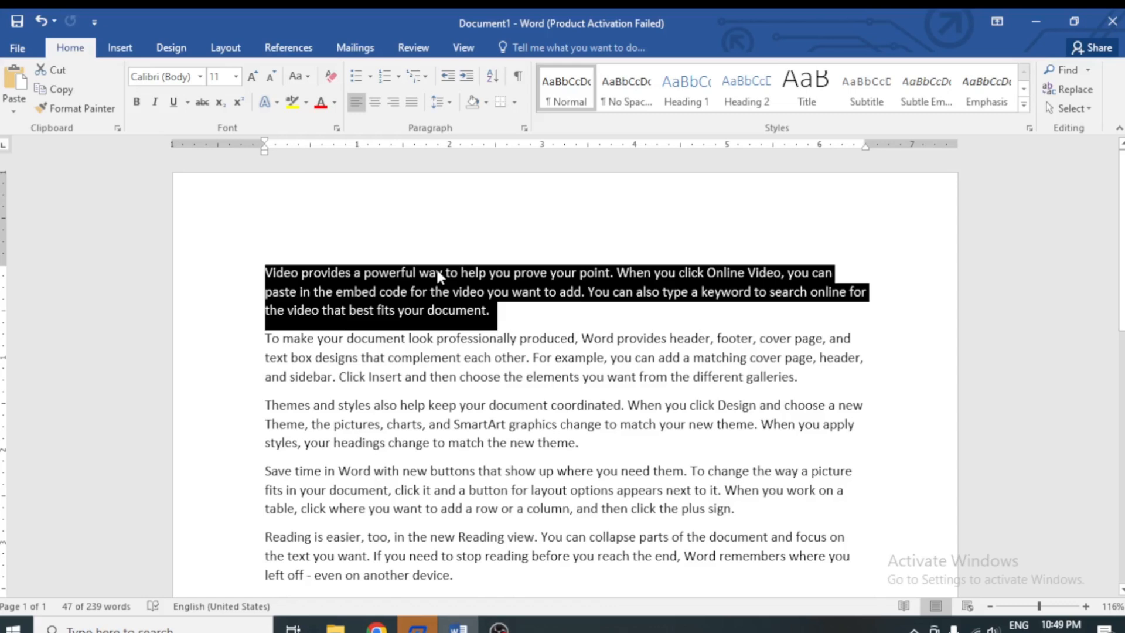
pyautogui.click(52, 72)
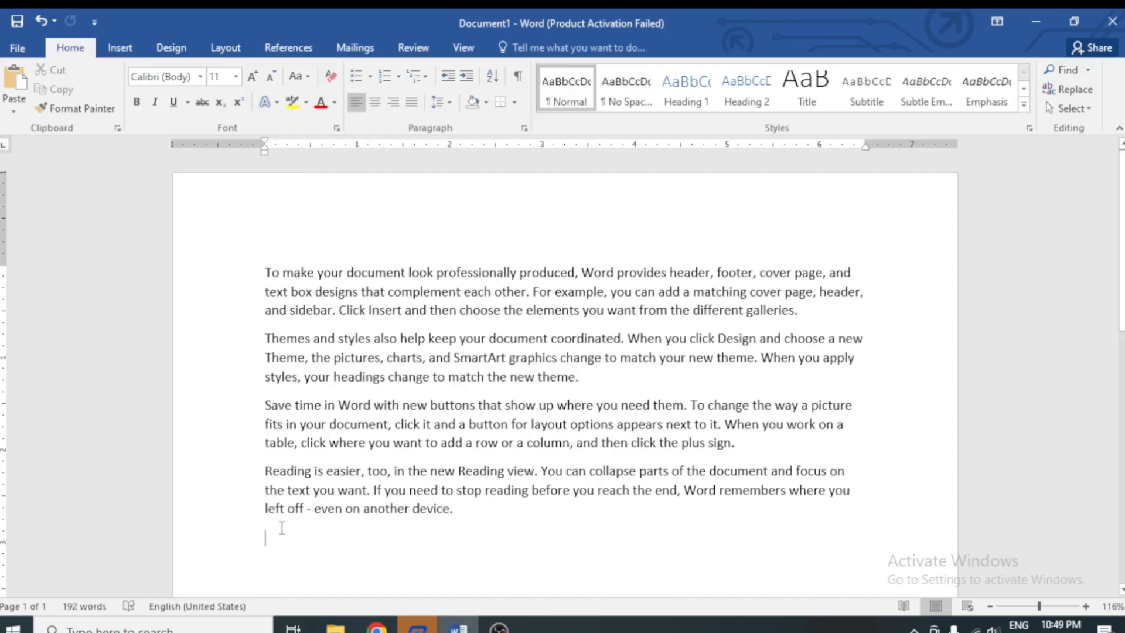
pyautogui.scroll(-1, 240, 530)
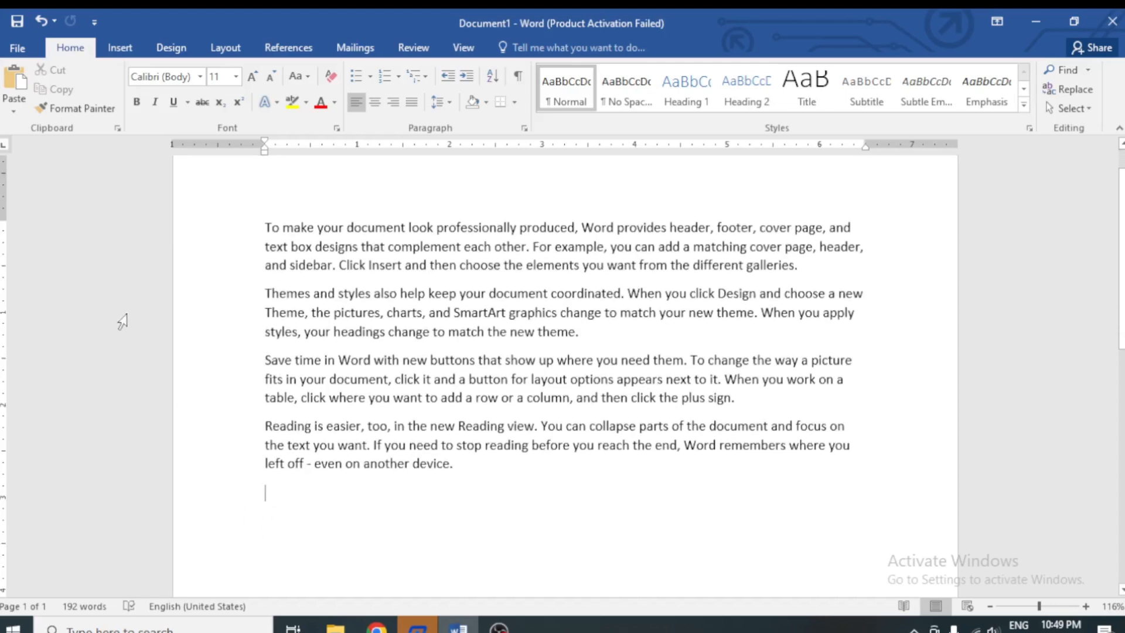
pyautogui.click(18, 82)
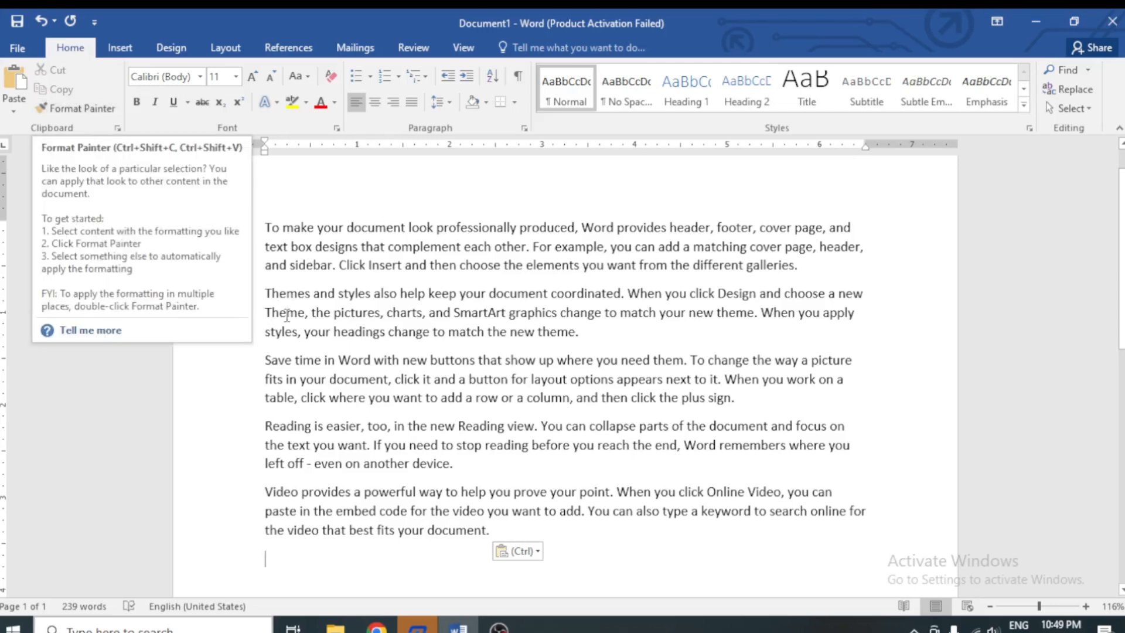
# Step: Undo the move of the "Video provides" paragraph to restore the original paragraph order
pyautogui.hotkey('ctrl', 'z')
pyautogui.hotkey('ctrl', 'y')
pyautogui.click(574, 246)
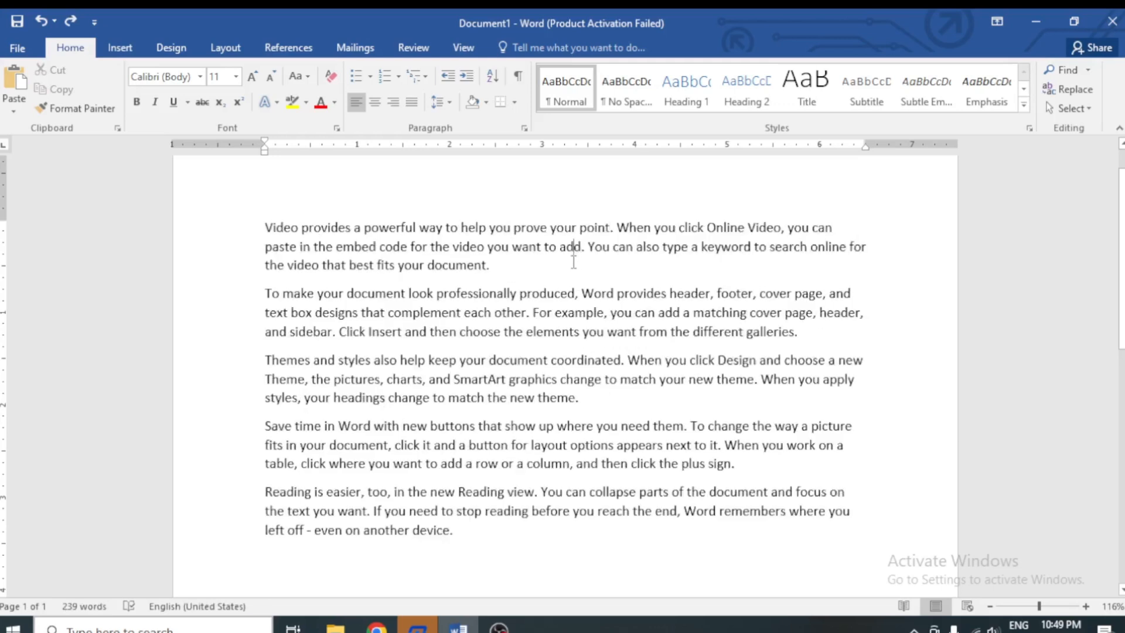
# Step: Make the first paragraph bold, italic and underlined, and change its text to UPPERCASE
pyautogui.moveTo(517, 269); pyautogui.dragTo(264, 226)
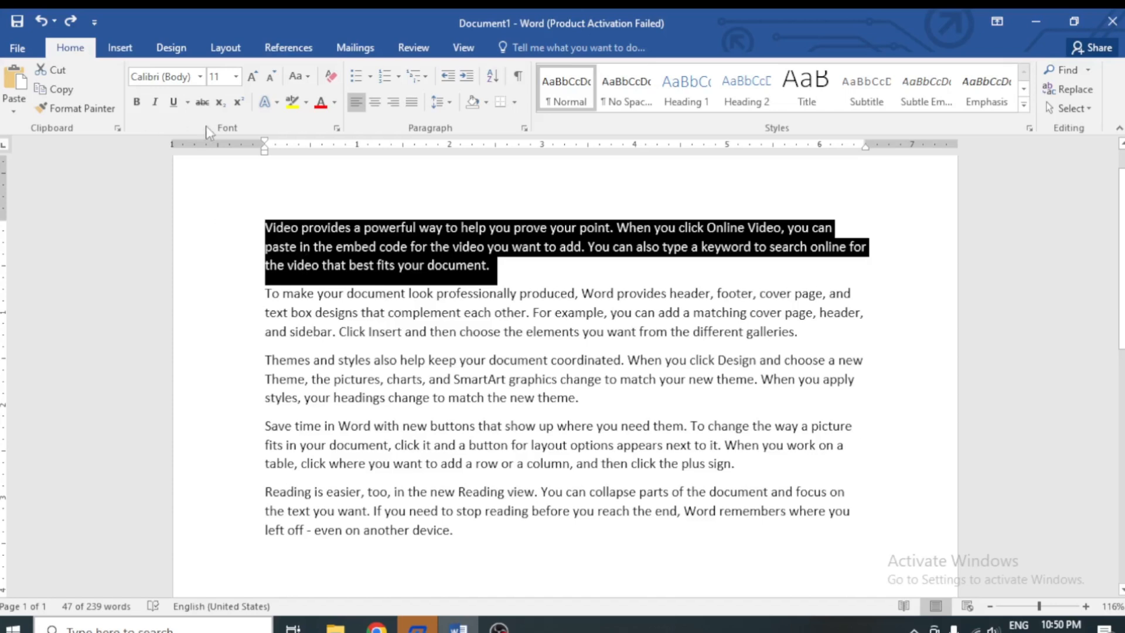
pyautogui.click(136, 104)
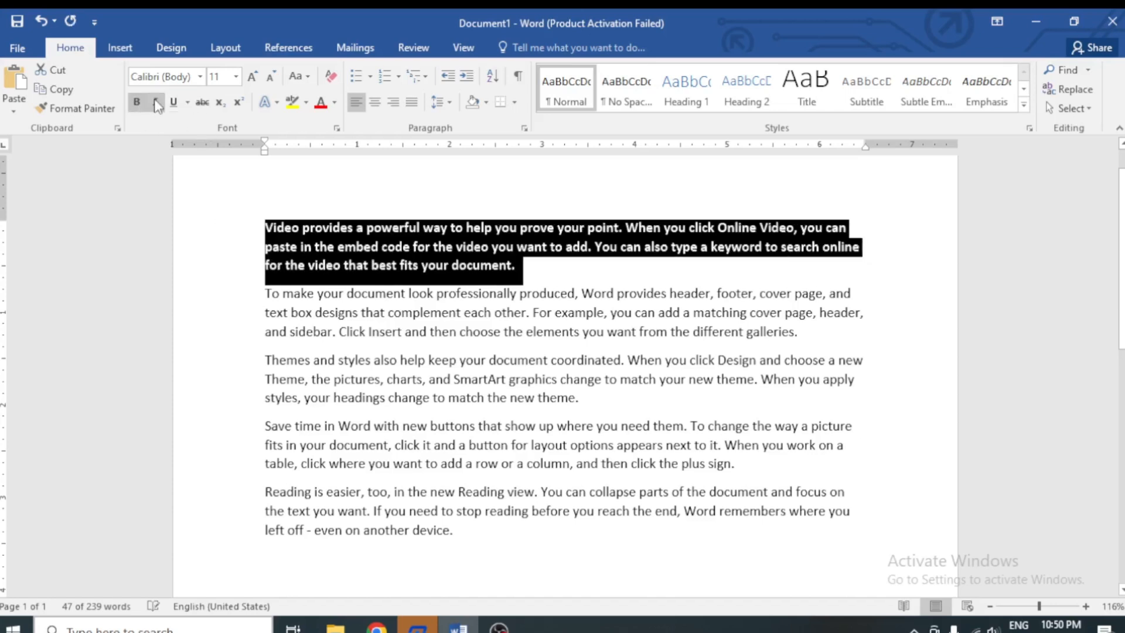
pyautogui.click(154, 103)
pyautogui.click(173, 103)
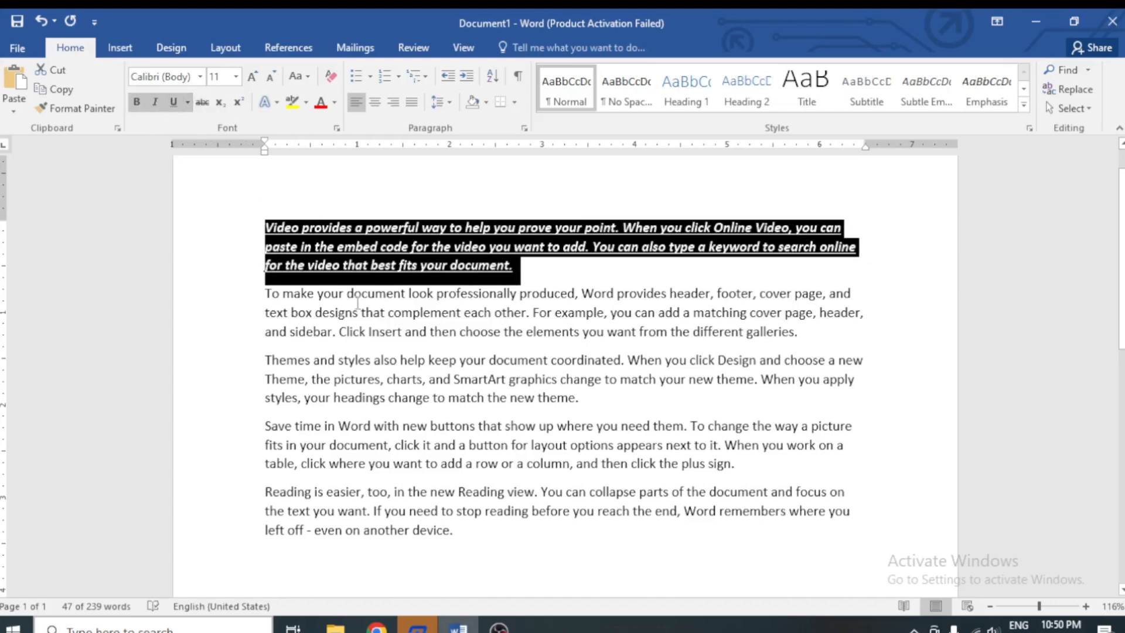
pyautogui.click(302, 78)
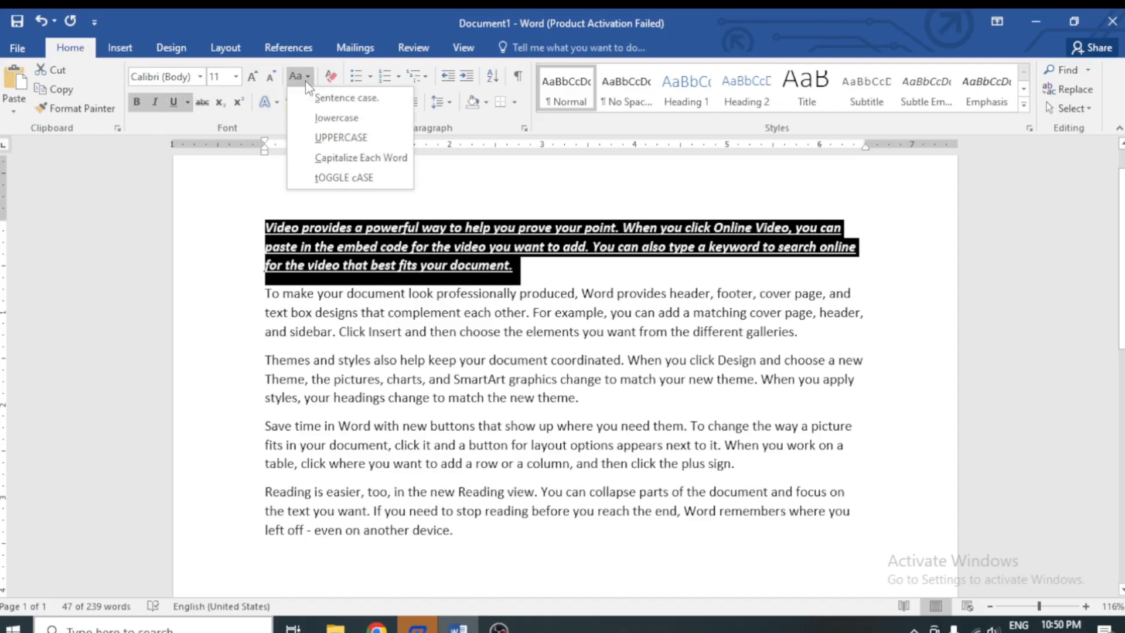
pyautogui.click(334, 137)
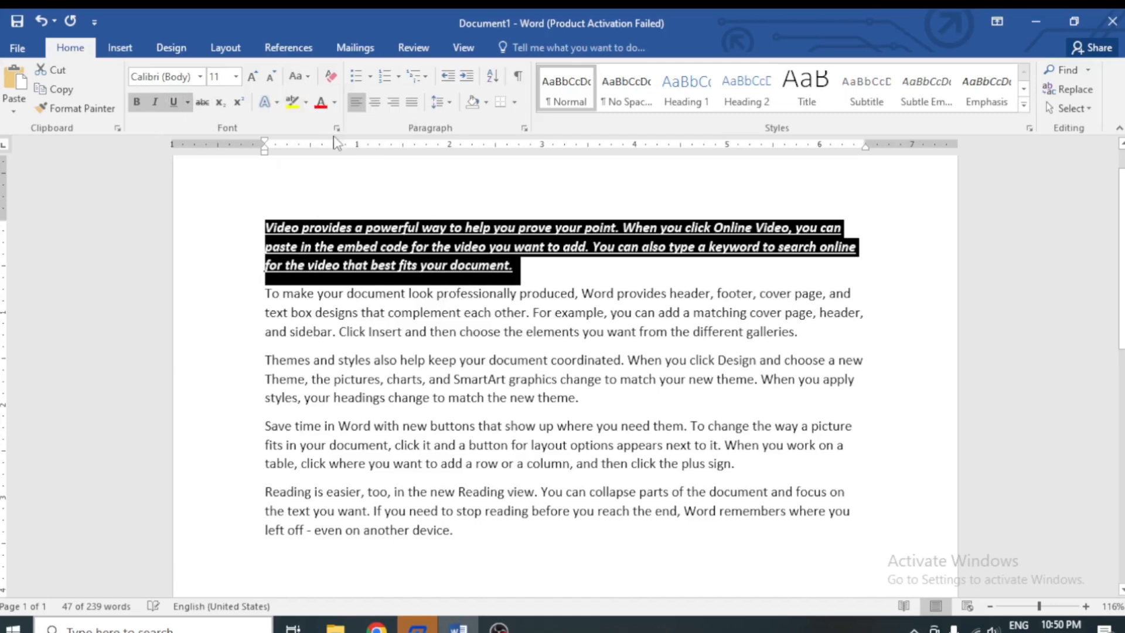
pyautogui.click(806, 247)
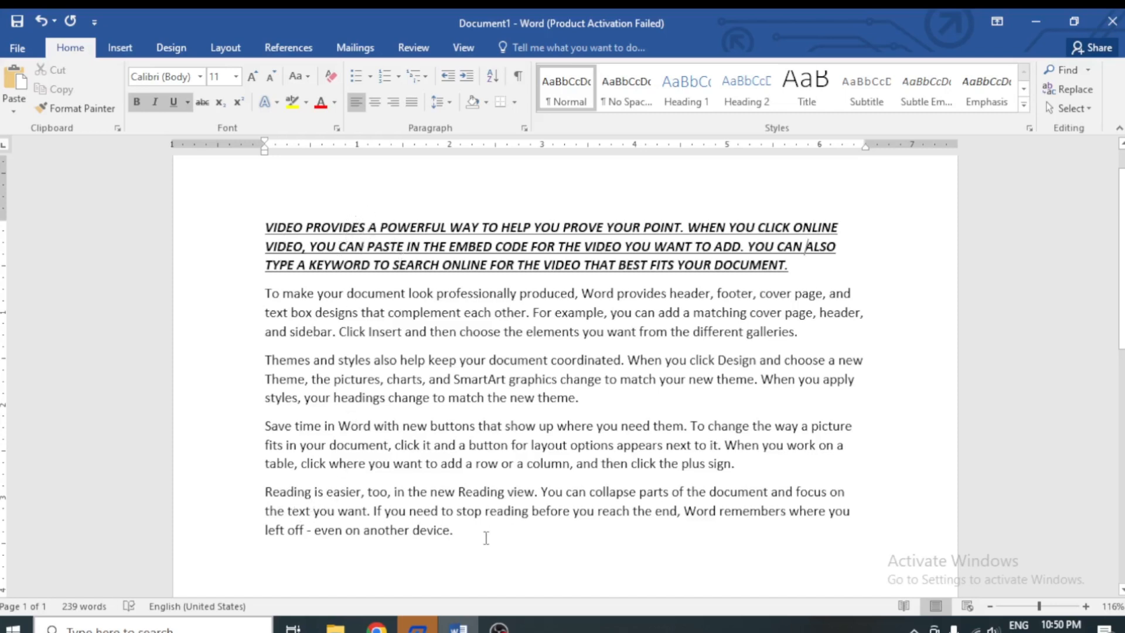
# Step: Copy the first paragraph's formatting onto the last paragraph, beginning "Reading is easier", with Format Painter
pyautogui.tripleClick(704, 251)
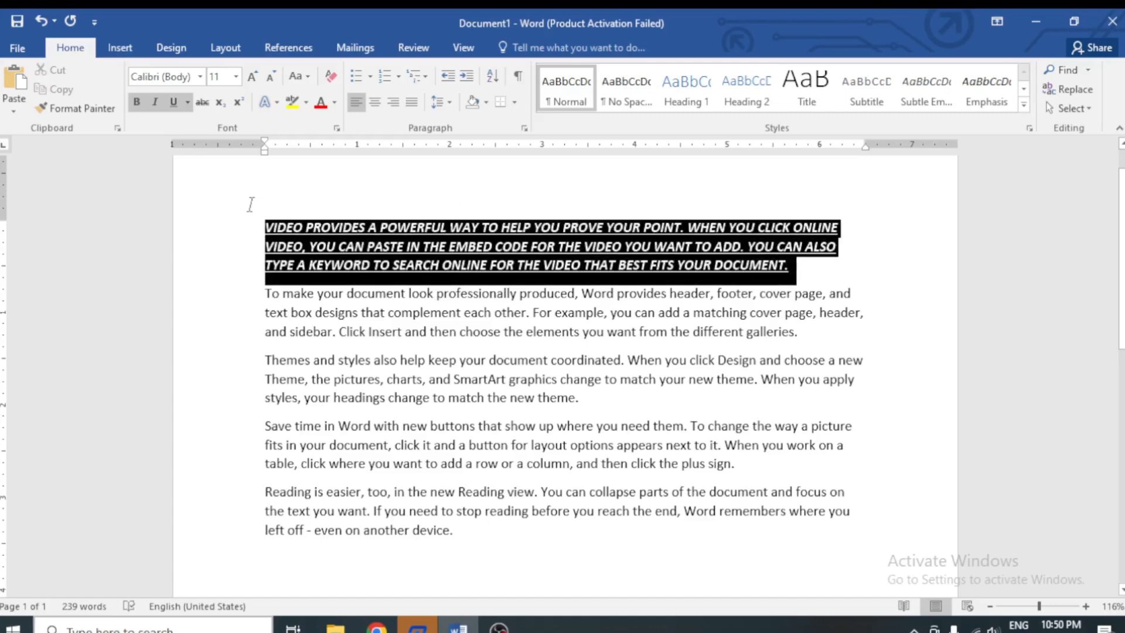
pyautogui.click(93, 111)
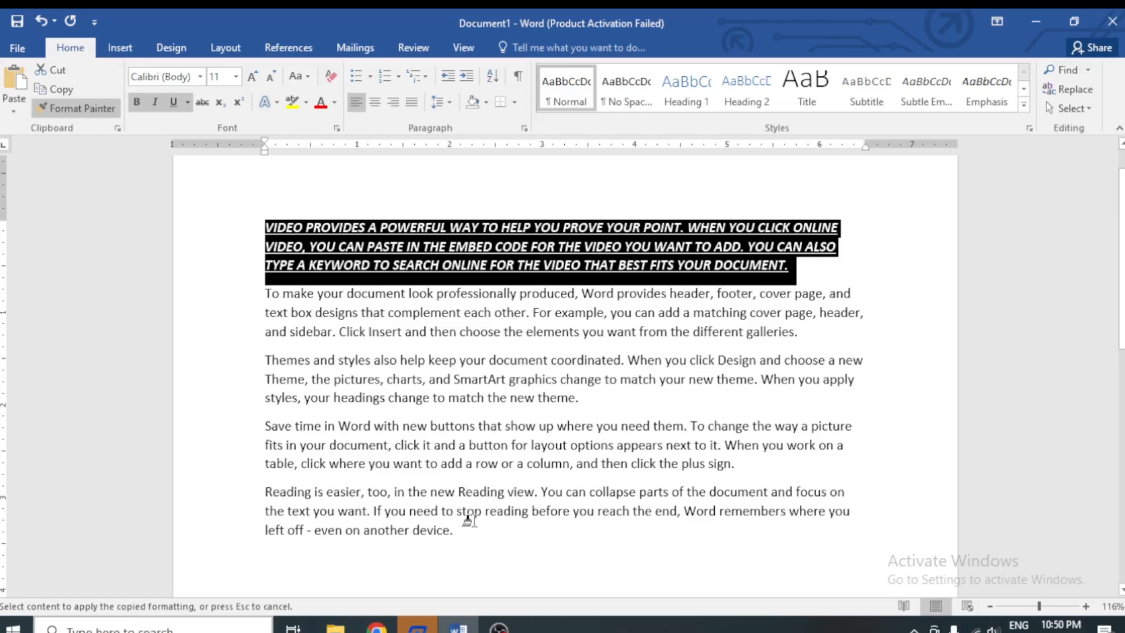
pyautogui.moveTo(469, 529)
pyautogui.mouseDown()
pyautogui.moveTo(366, 521)
pyautogui.moveTo(274, 490)
pyautogui.mouseUp()
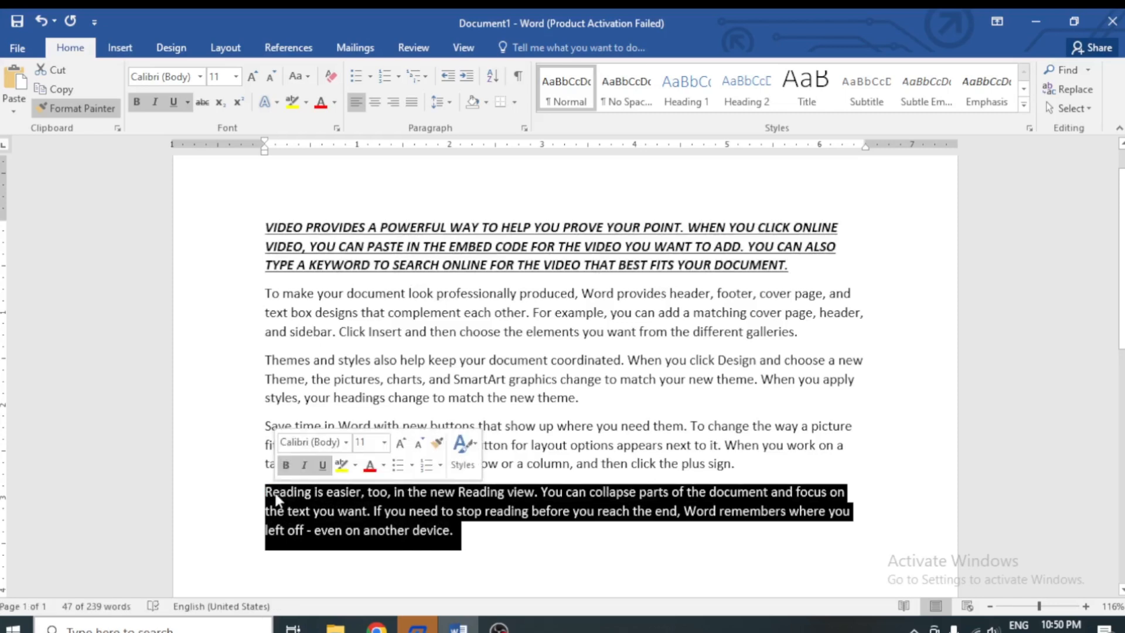
pyautogui.click(510, 549)
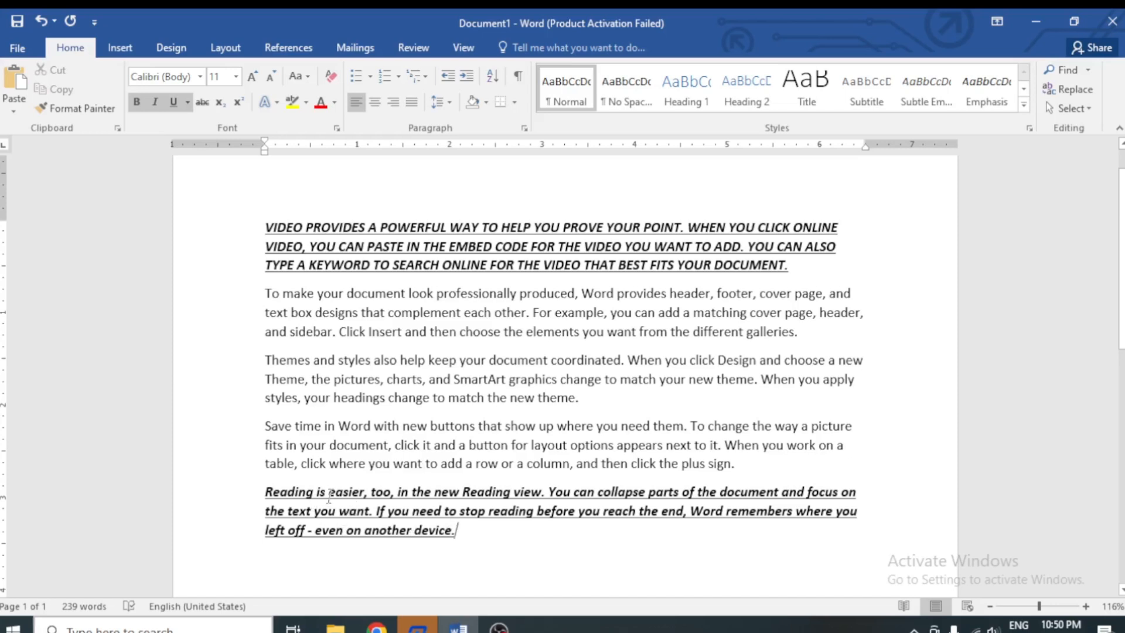
# Step: Undo the formatting changes and the generated text back to the =rand() entry, and generate the sample paragraphs again
pyautogui.hotkey('ctrl', 'z')
pyautogui.hotkey('ctrl', 'z')
pyautogui.hotkey('ctrl', 'z')
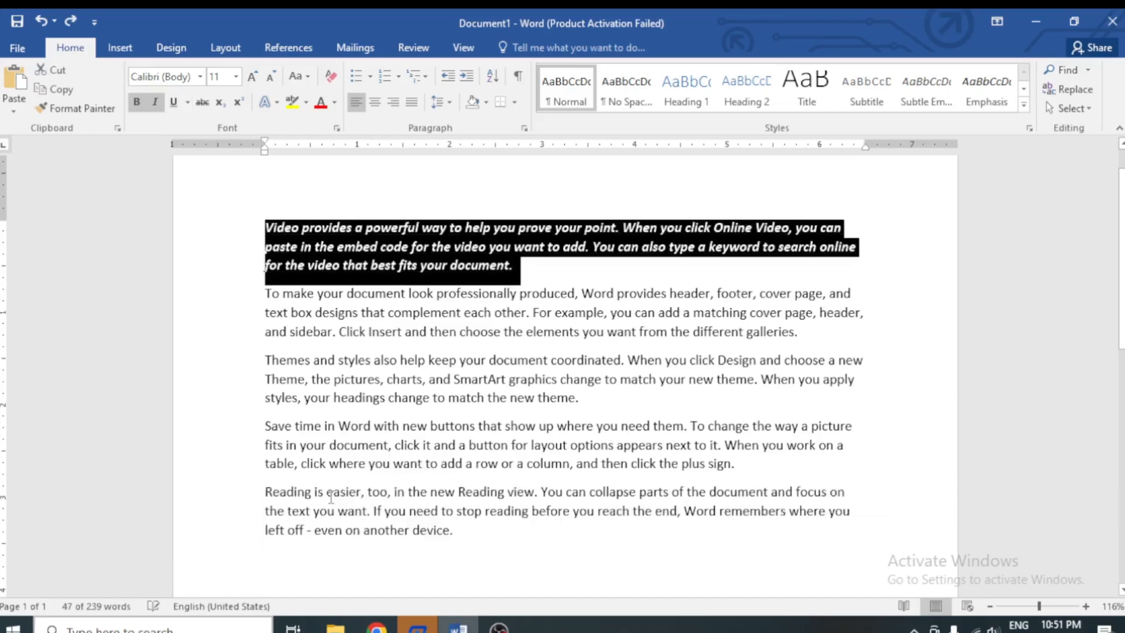
pyautogui.hotkey('ctrl', 'z')
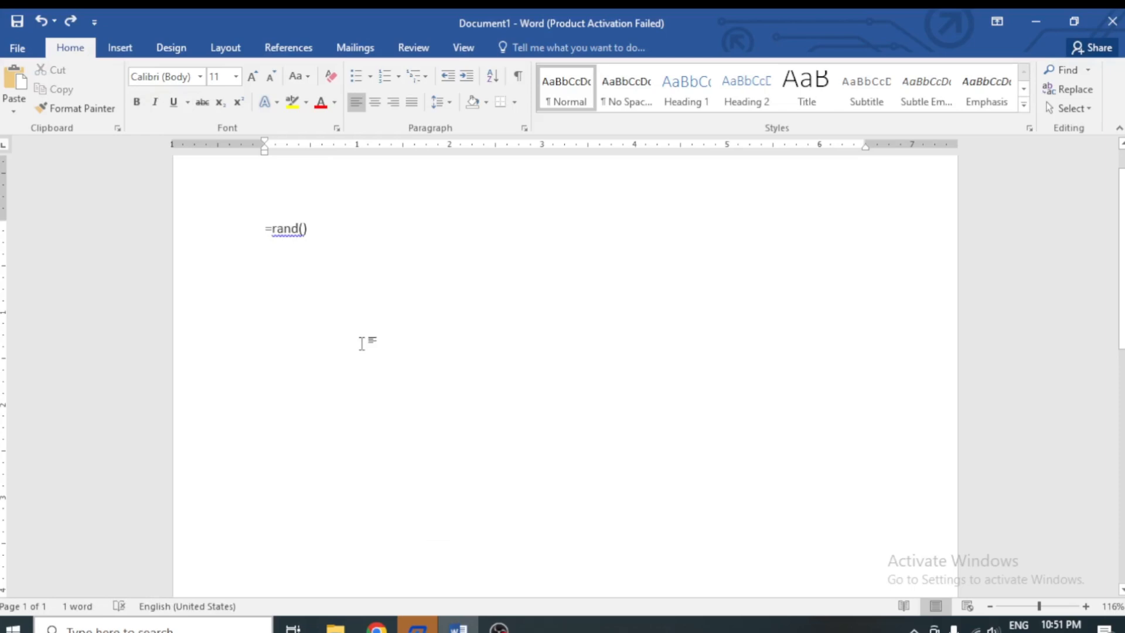
pyautogui.press('BackSpace')
pyautogui.press('Return')
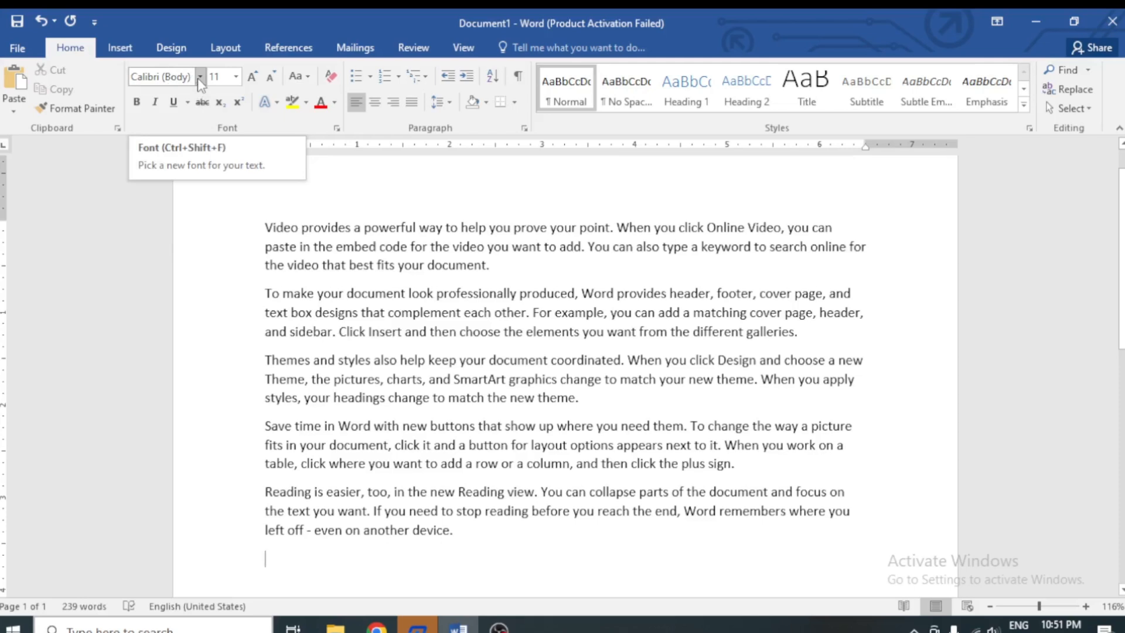
# Step: Select all the sample paragraphs and browse the list of available fonts
pyautogui.click(200, 77)
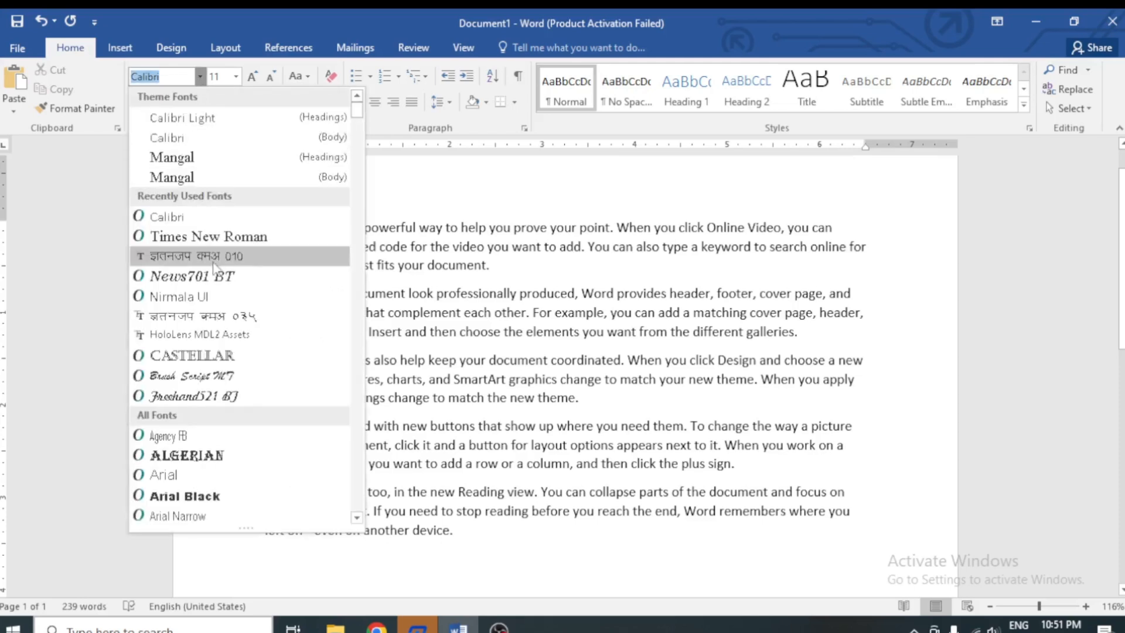
pyautogui.click(492, 540)
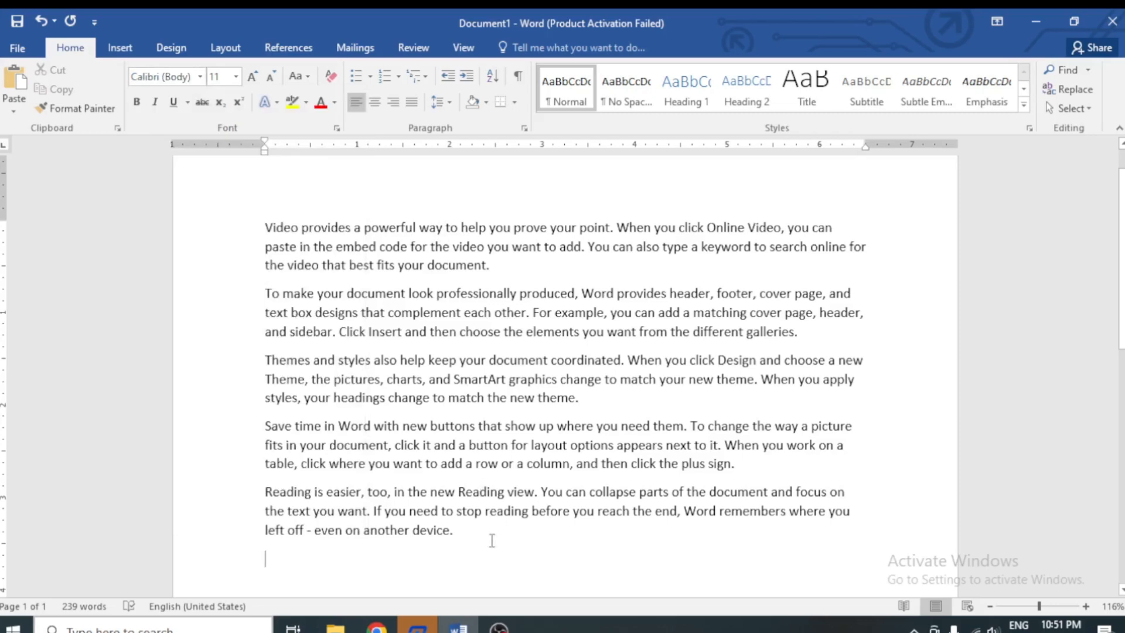
pyautogui.moveTo(492, 540); pyautogui.dragTo(206, 232)
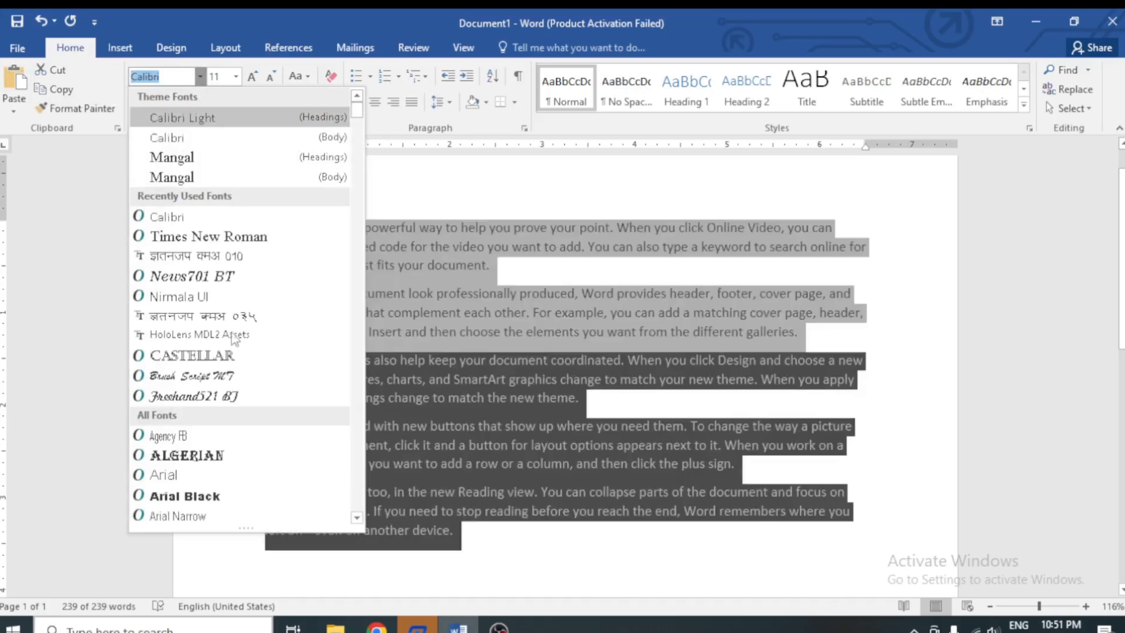
pyautogui.scroll(-4, 194, 156)
pyautogui.moveTo(361, 125); pyautogui.dragTo(361, 182)
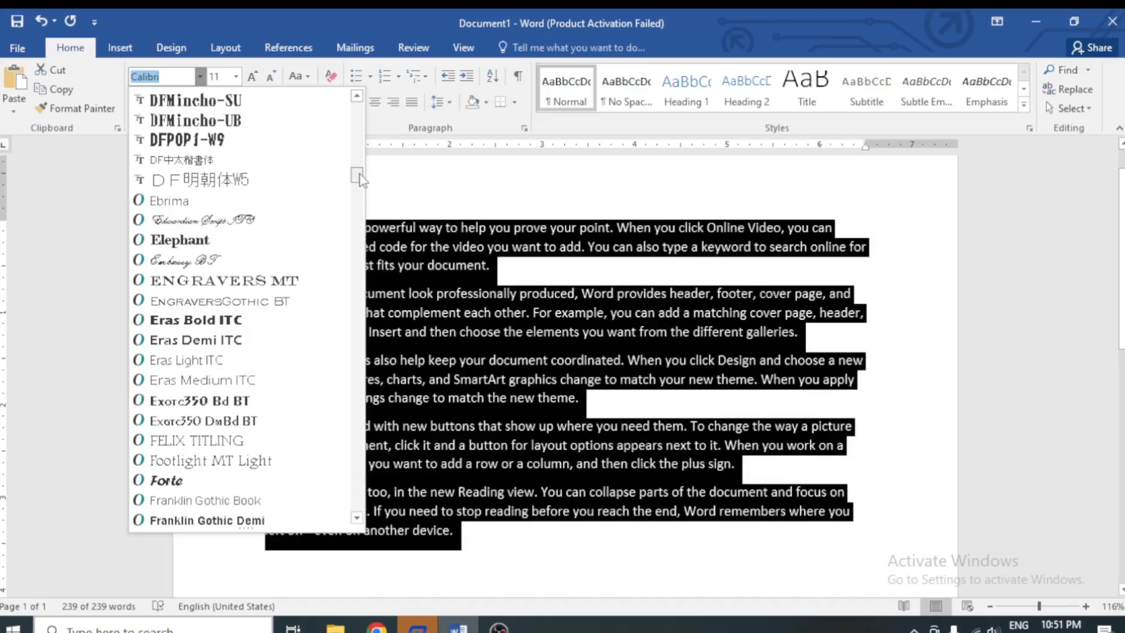
pyautogui.moveTo(357, 175); pyautogui.dragTo(357, 108)
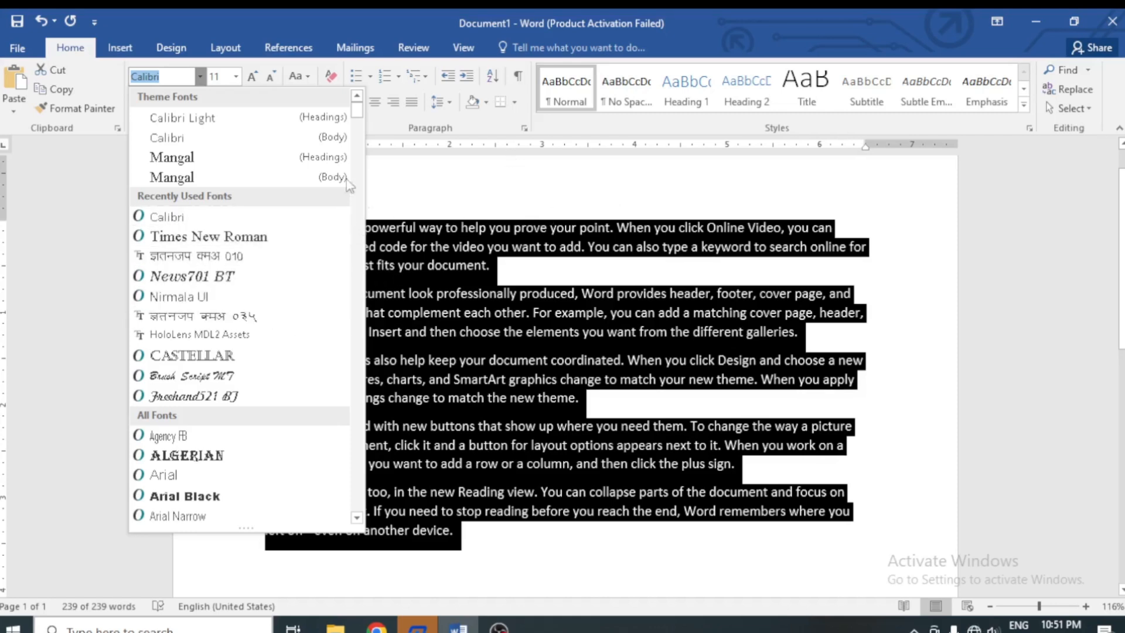
pyautogui.click(404, 176)
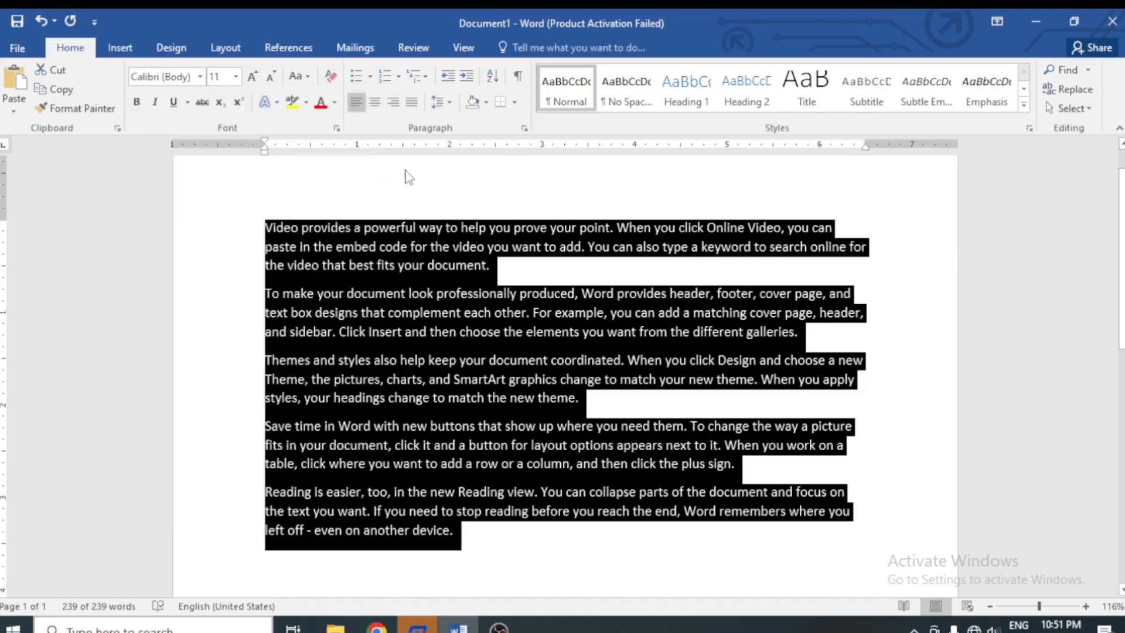
# Step: Set the font size of all the sample paragraphs to 20
pyautogui.click(215, 80)
pyautogui.press('BackSpace')
pyautogui.press('Return')
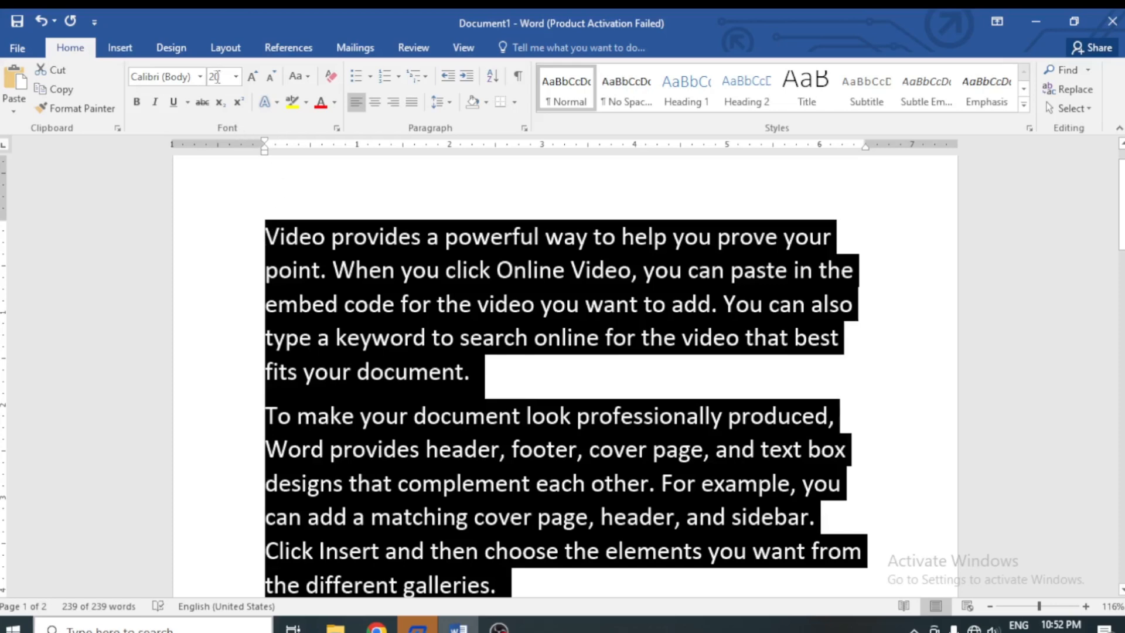
# Step: Set the font size of all the sample paragraphs back to 11
pyautogui.click(221, 77)
pyautogui.press('BackSpace')
pyautogui.press('Return')
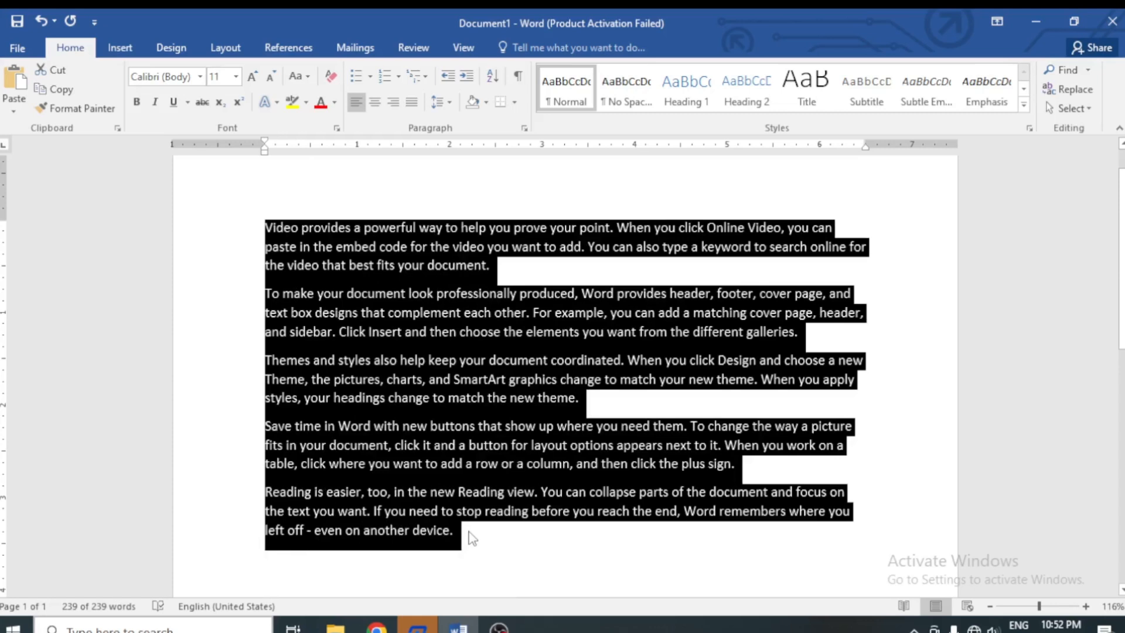
pyautogui.click(222, 78)
pyautogui.click(489, 556)
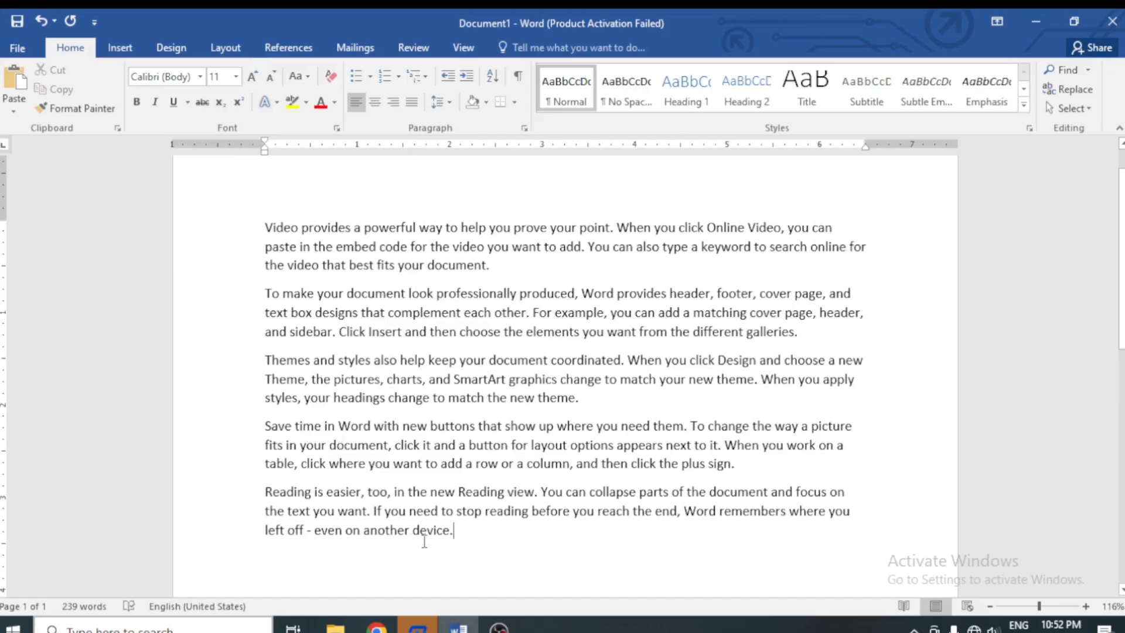
# Step: Select all the sample paragraphs and enlarge them stepwise to size 26 with Increase Font Size
pyautogui.moveTo(461, 533); pyautogui.dragTo(265, 228)
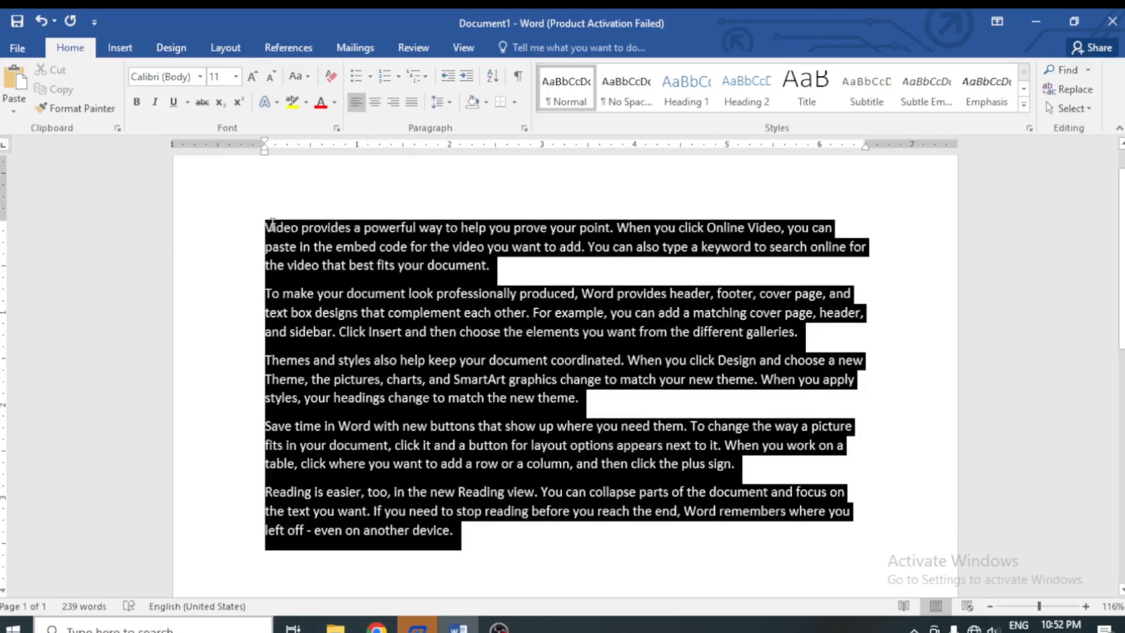
pyautogui.click(252, 77)
pyautogui.click(252, 77)
pyautogui.click(252, 77)
pyautogui.click(252, 76)
pyautogui.click(252, 77)
pyautogui.click(252, 77)
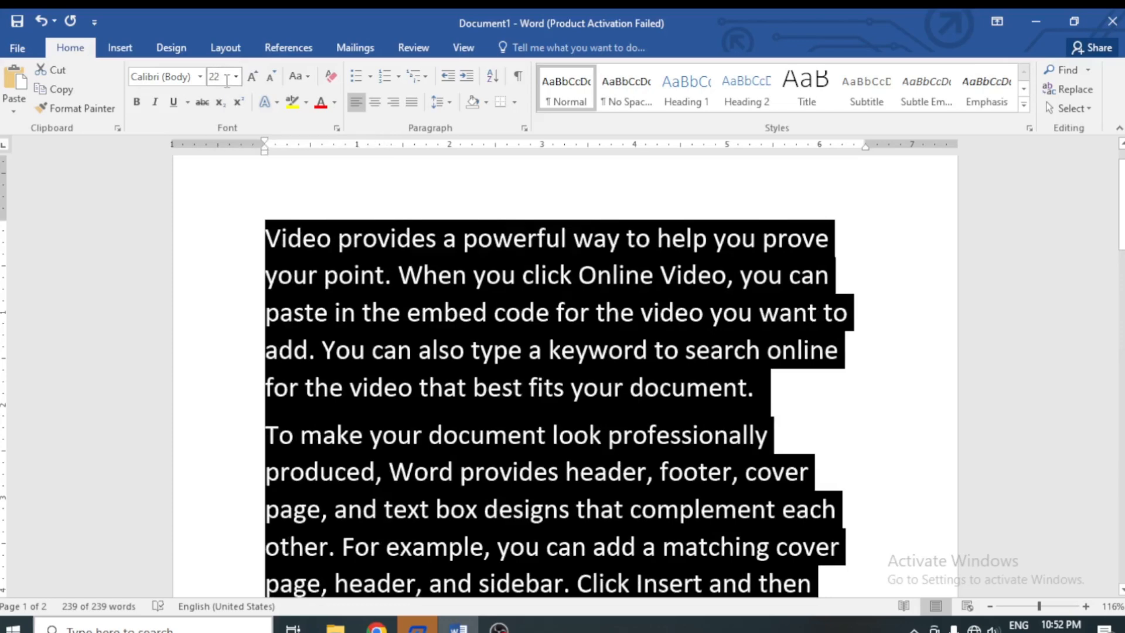
pyautogui.click(252, 77)
pyautogui.click(252, 77)
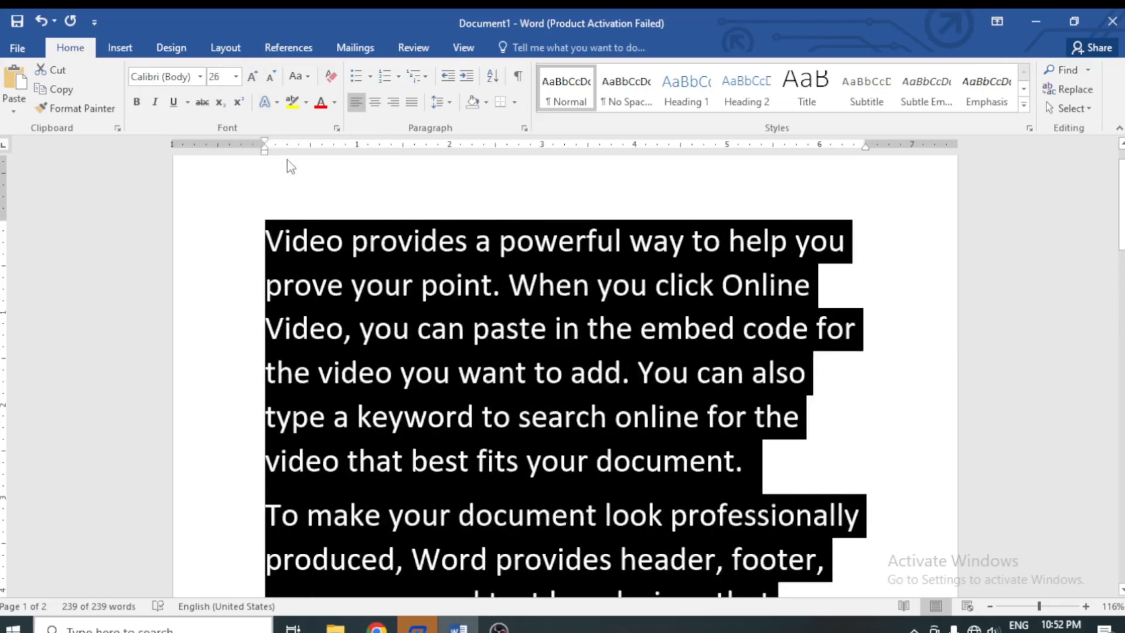
pyautogui.click(289, 164)
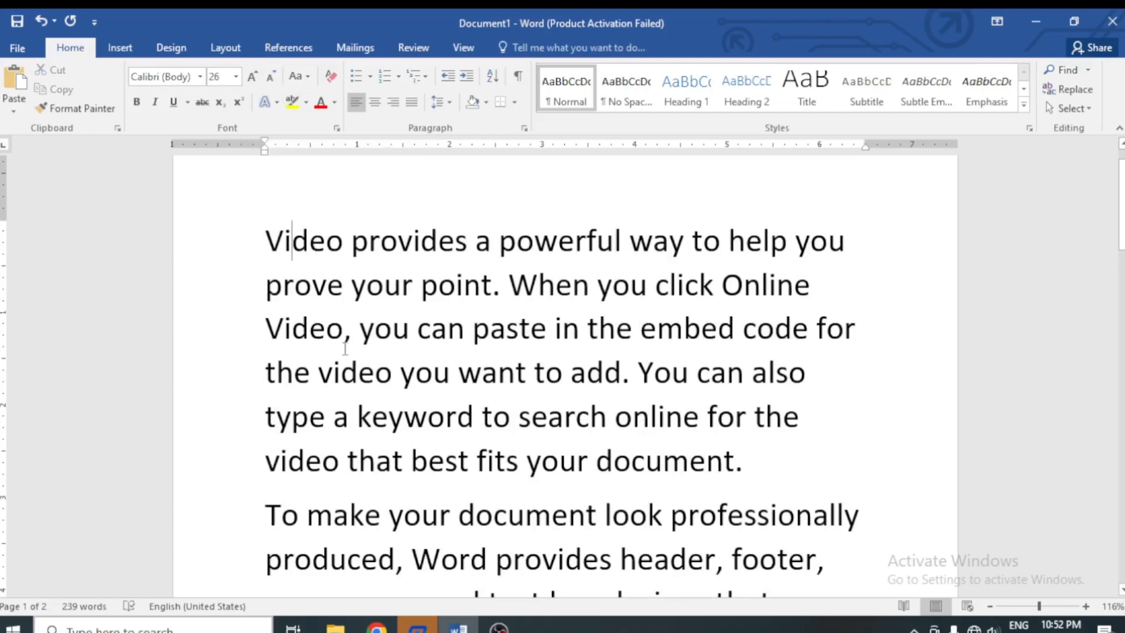
# Step: Select the whole document and reduce its text stepwise to size 11 with Decrease Font Size
pyautogui.hotkey('ctrl', 'a')
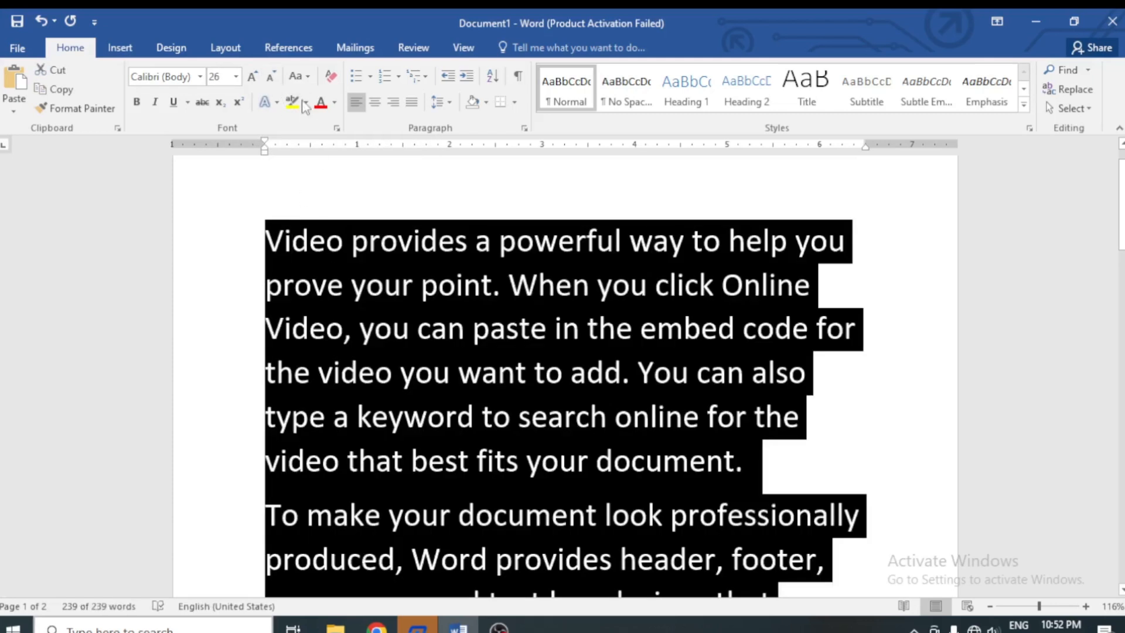
pyautogui.click(276, 80)
pyautogui.click(274, 82)
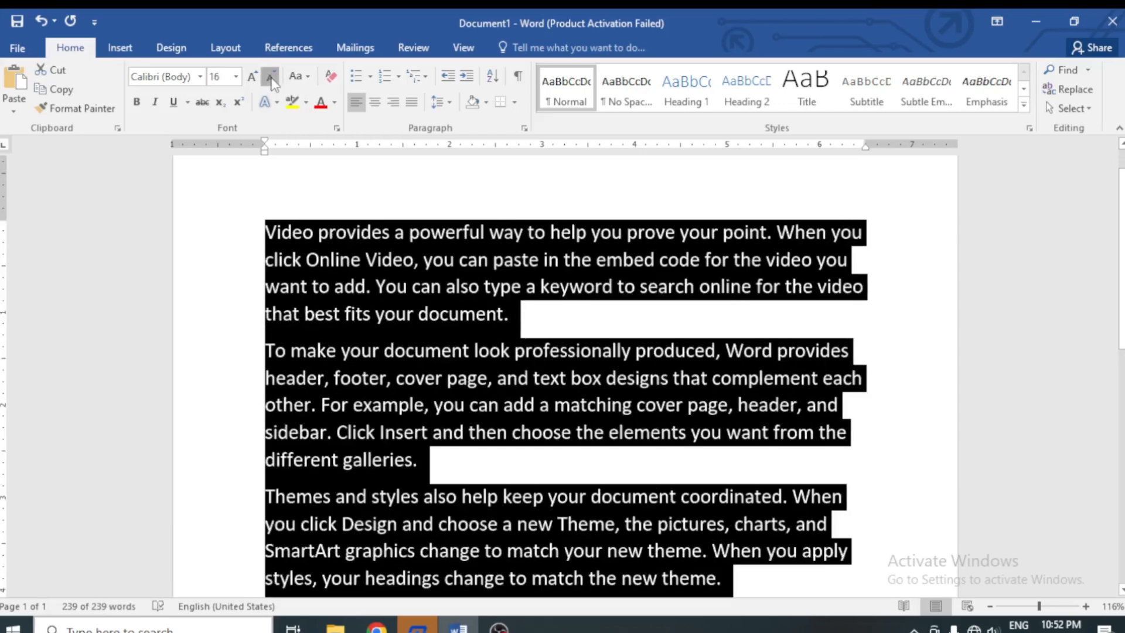
pyautogui.click(272, 82)
pyautogui.click(271, 81)
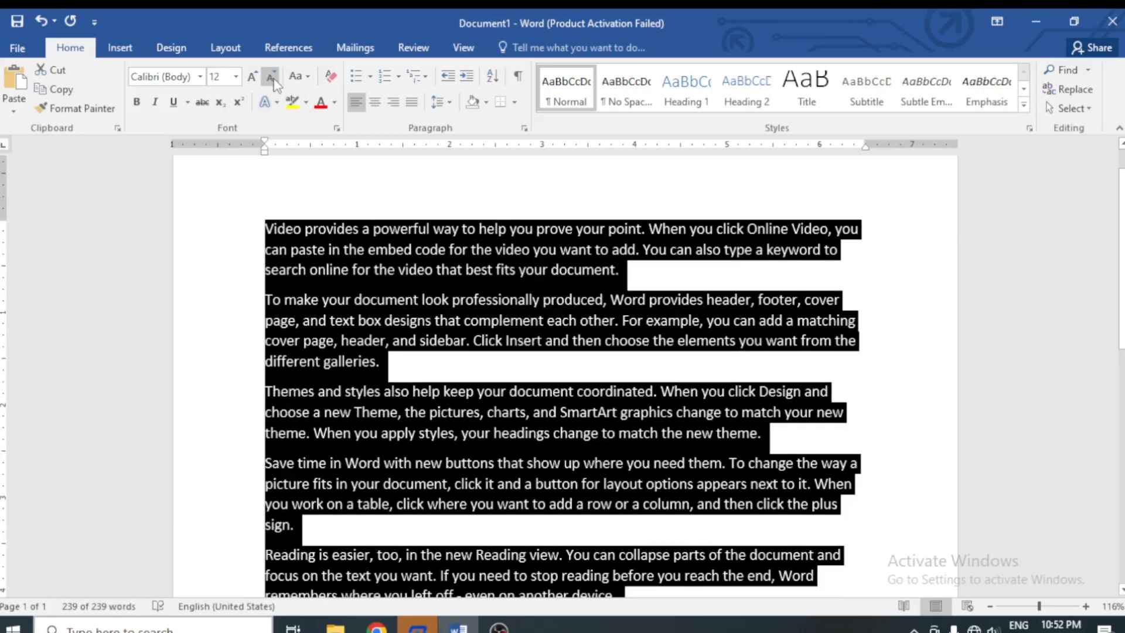
pyautogui.click(273, 81)
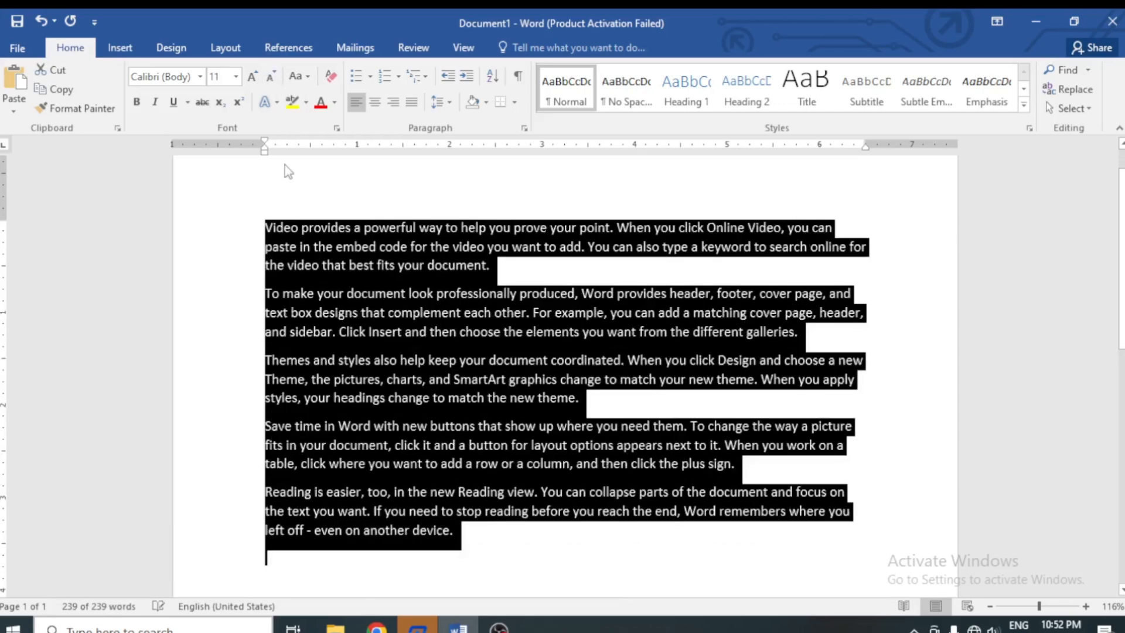
pyautogui.click(315, 169)
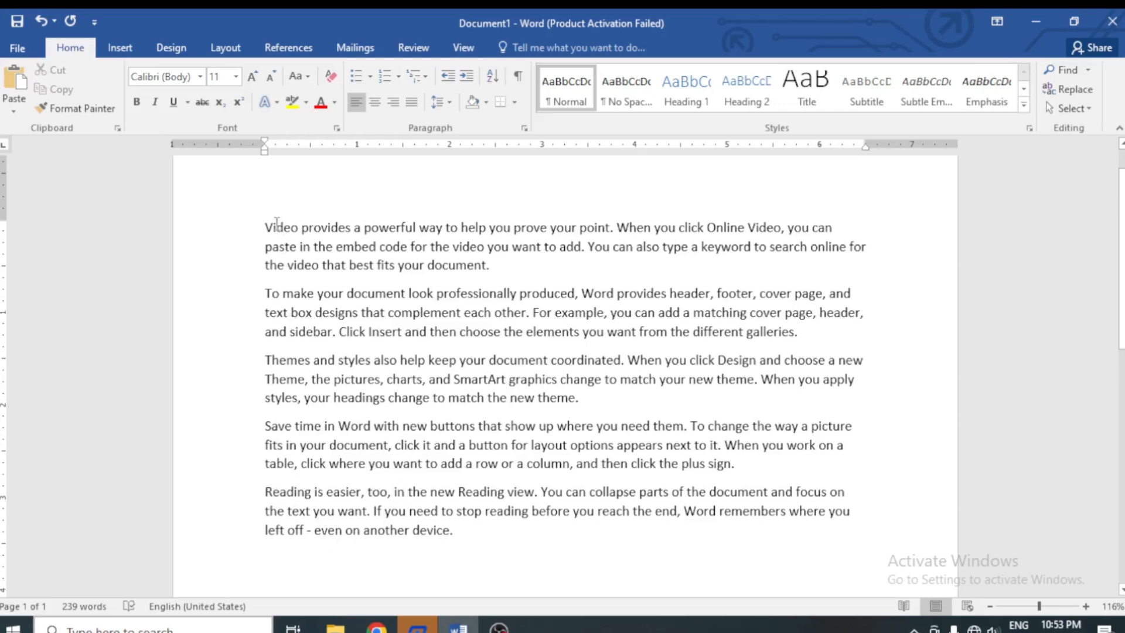
pyautogui.moveTo(274, 225); pyautogui.dragTo(264, 227)
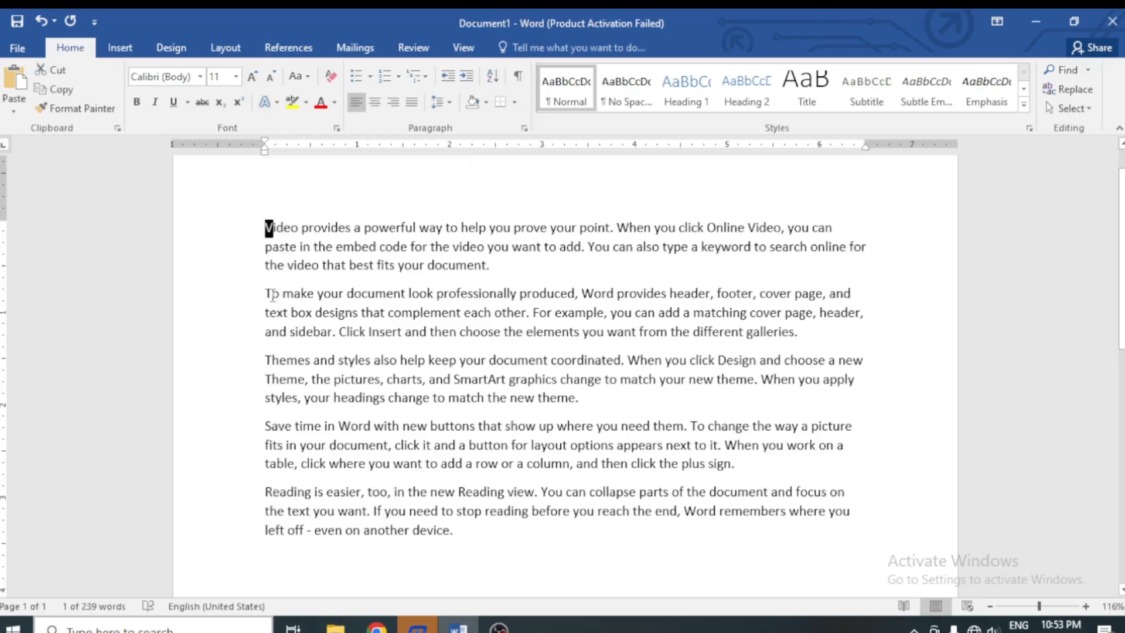
pyautogui.moveTo(273, 295); pyautogui.dragTo(255, 295)
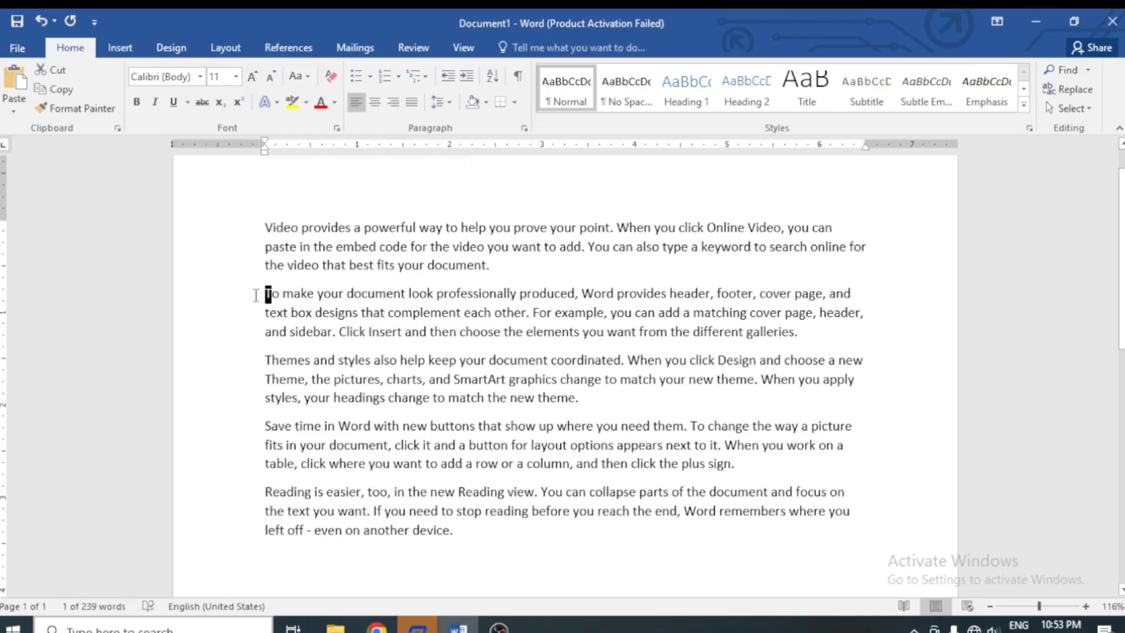
pyautogui.click(217, 347)
pyautogui.click(292, 397)
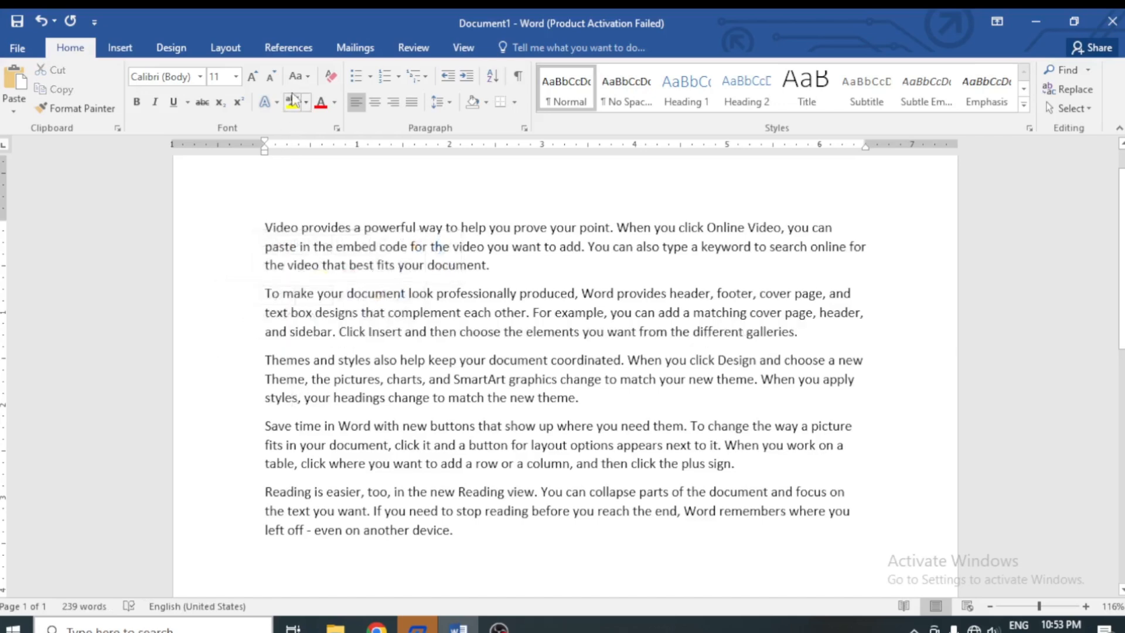
# Step: Change the case of all the sample paragraphs to lowercase and check the first letter of the opening paragraph
pyautogui.moveTo(463, 534); pyautogui.dragTo(233, 227)
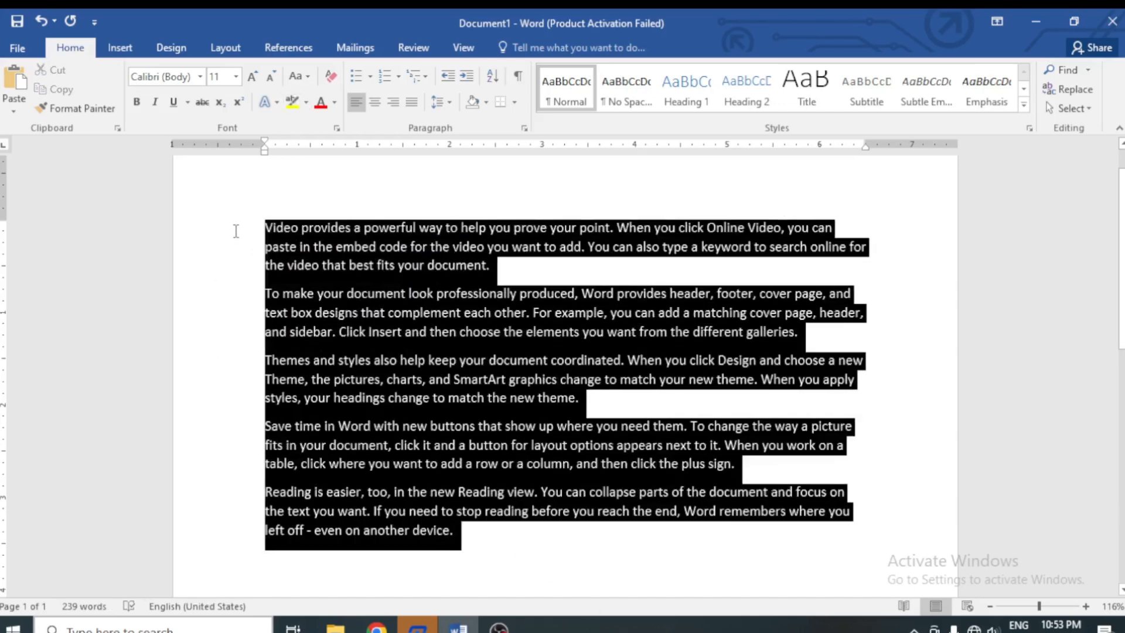
pyautogui.click(300, 76)
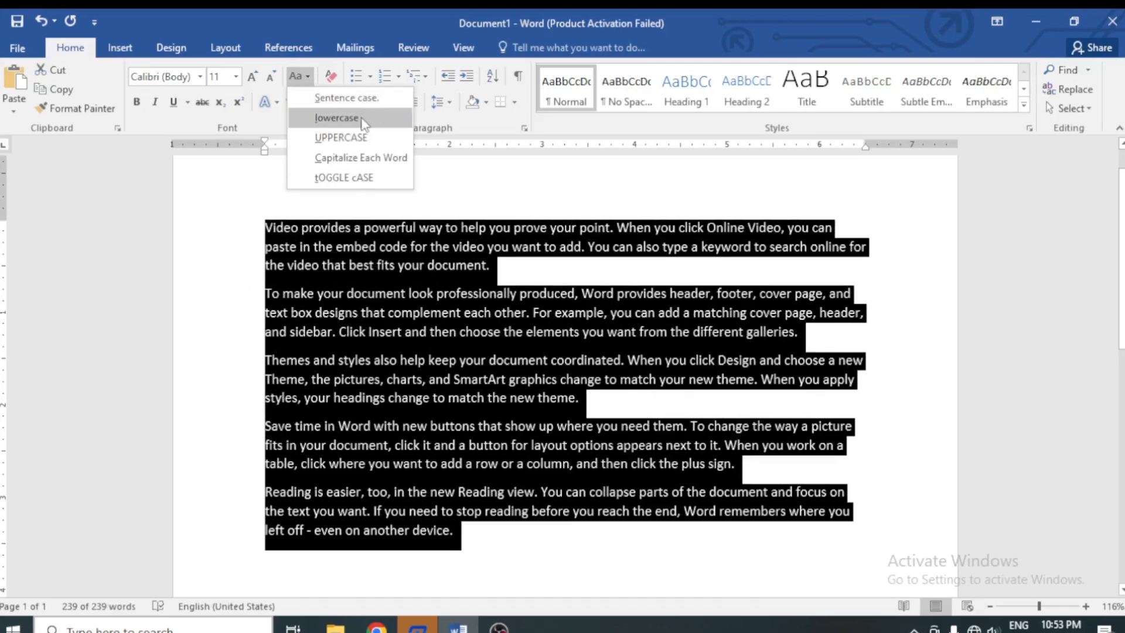
pyautogui.click(336, 118)
pyautogui.click(268, 246)
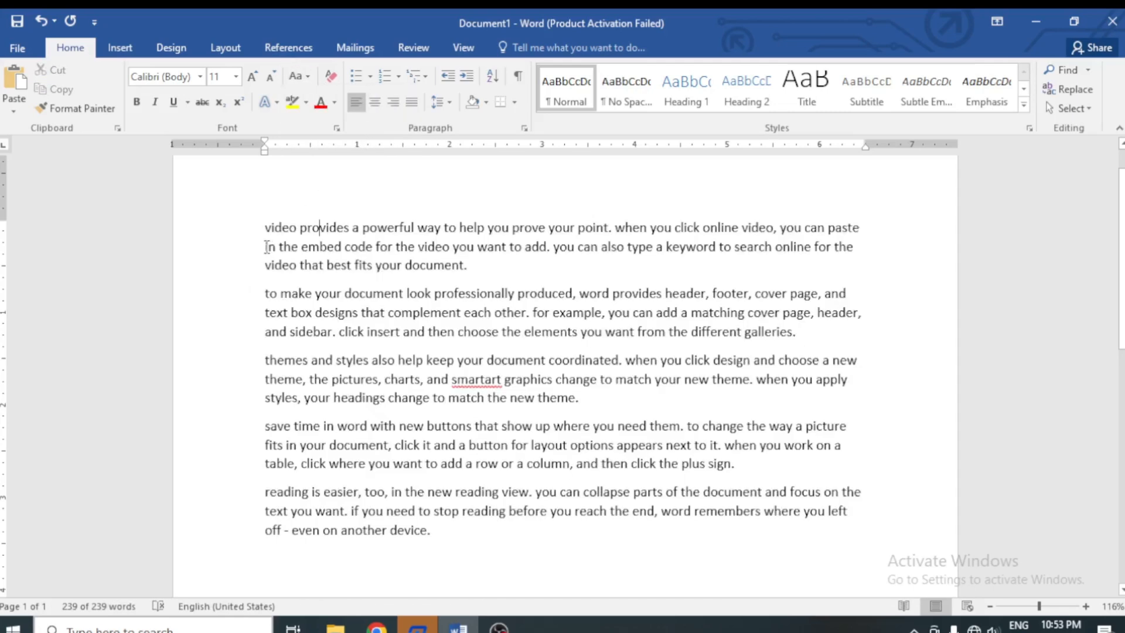
pyautogui.moveTo(271, 228); pyautogui.dragTo(265, 228)
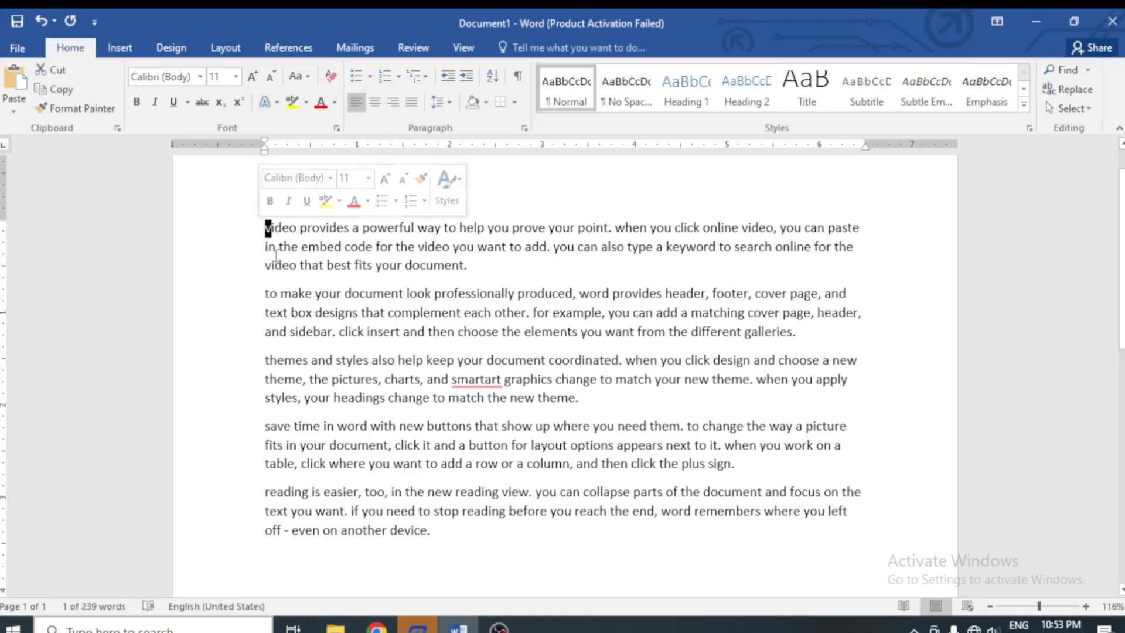
pyautogui.click(461, 227)
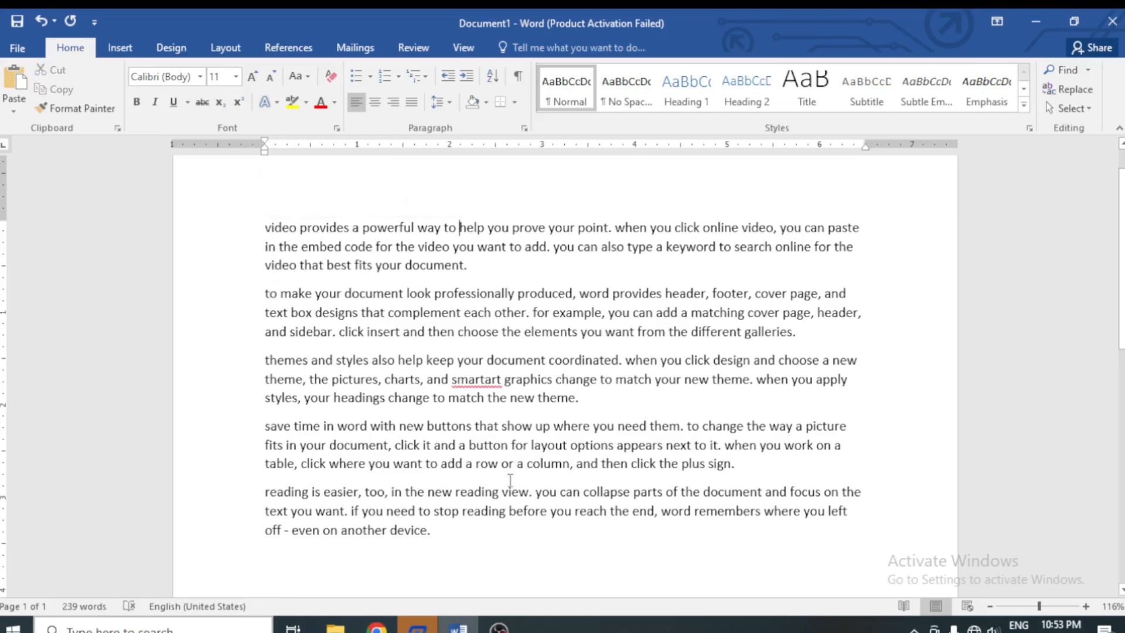
# Step: Change the case of all the sample paragraphs to UPPERCASE
pyautogui.moveTo(473, 560); pyautogui.dragTo(159, 218)
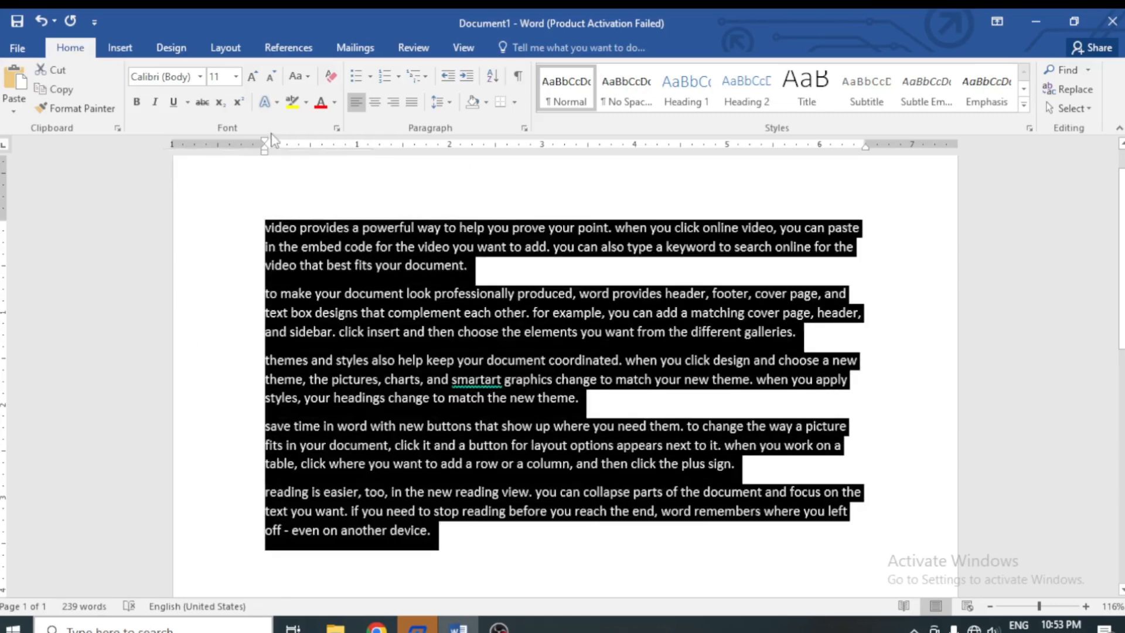
pyautogui.click(308, 78)
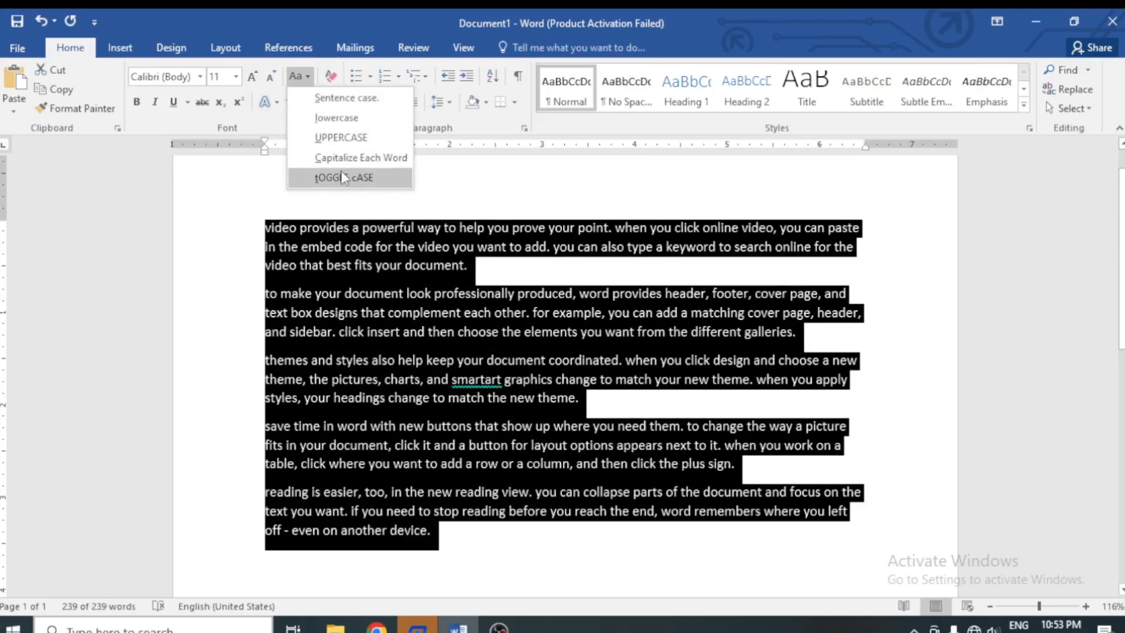
pyautogui.click(333, 141)
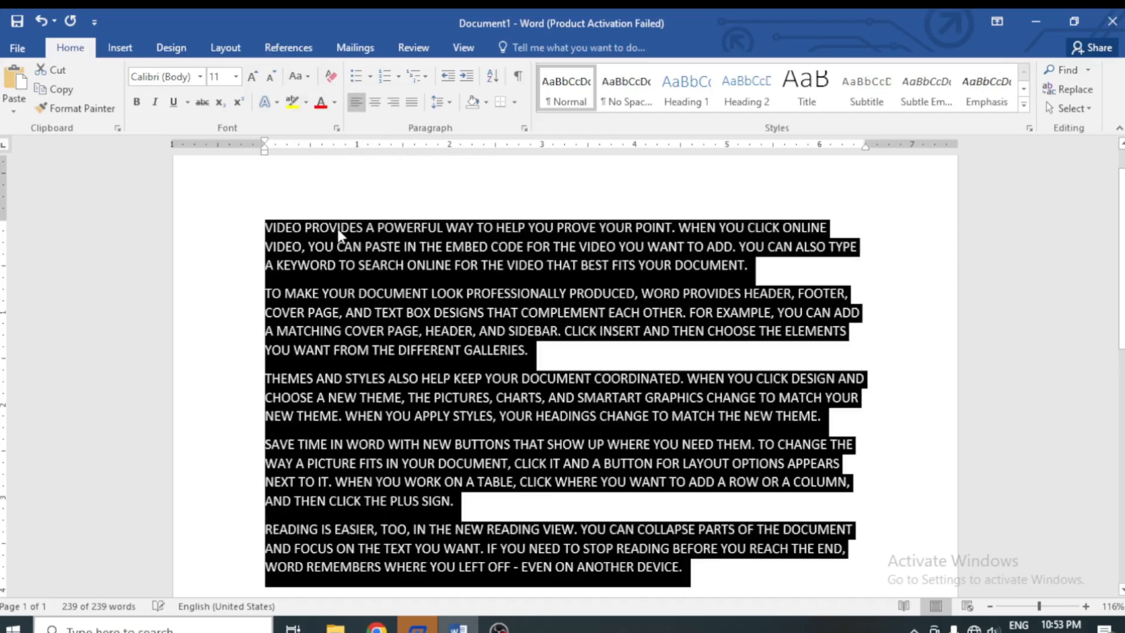
# Step: Change the case of all the sample paragraphs to Sentence case
pyautogui.click(301, 73)
pyautogui.click(319, 96)
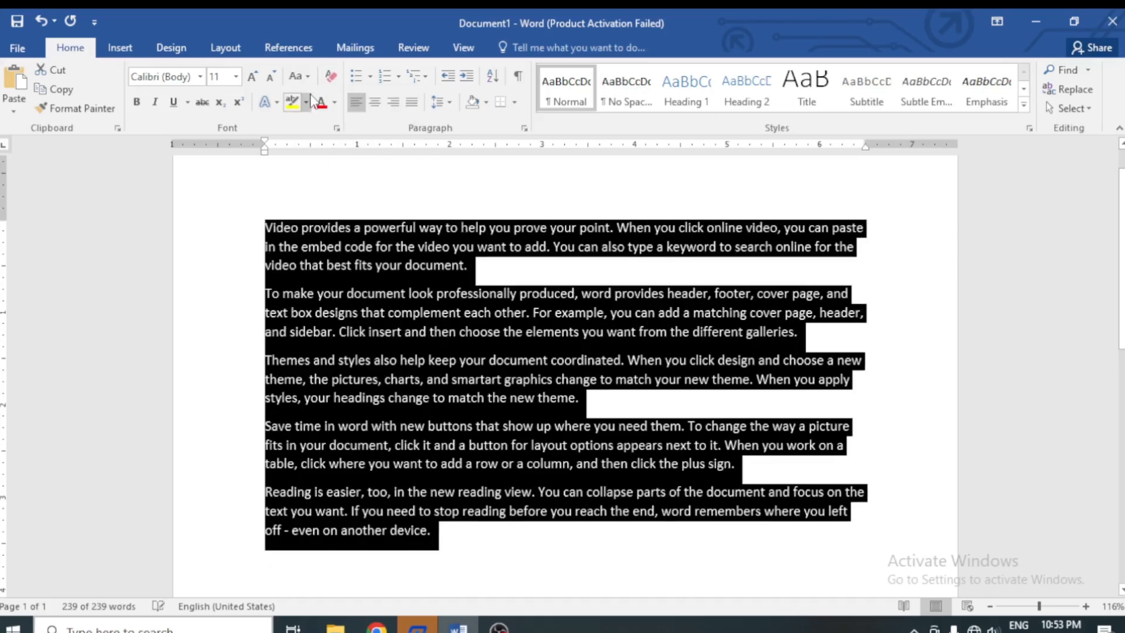
pyautogui.click(452, 210)
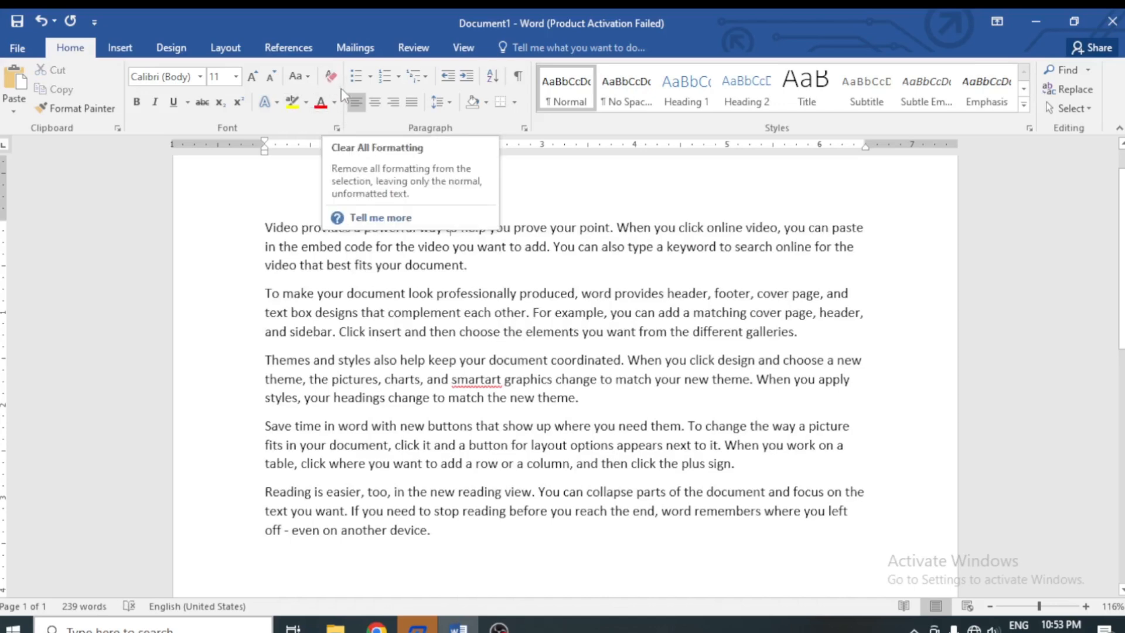
# Step: Make all the sample paragraphs bold, italic and underlined
pyautogui.moveTo(450, 533); pyautogui.dragTo(205, 223)
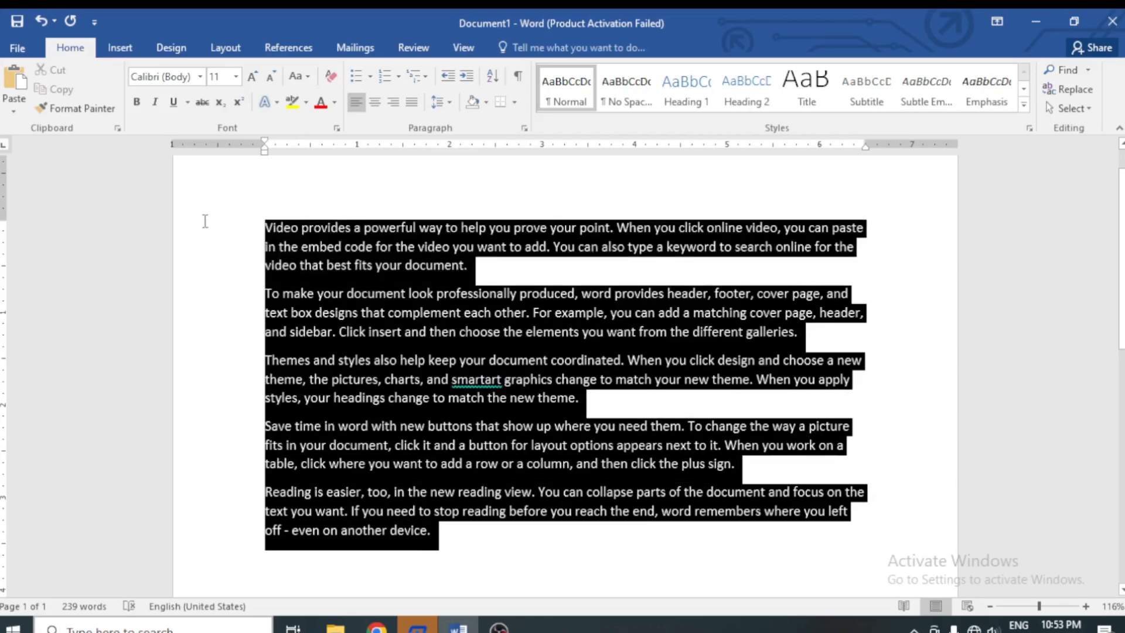
pyautogui.click(136, 102)
pyautogui.click(156, 103)
pyautogui.click(174, 102)
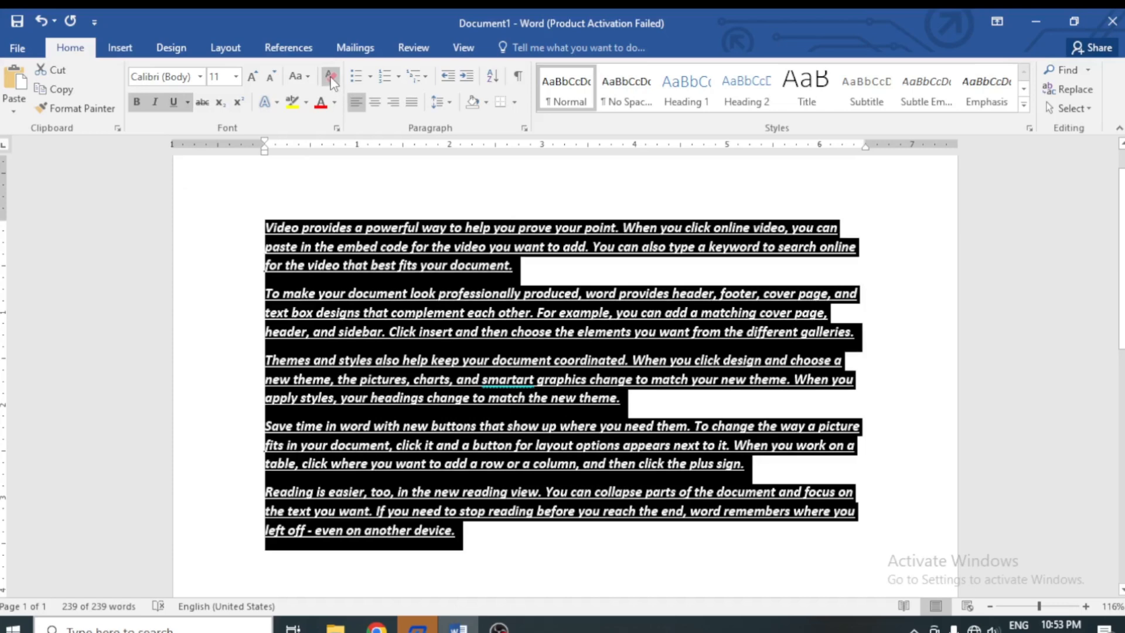
pyautogui.click(359, 230)
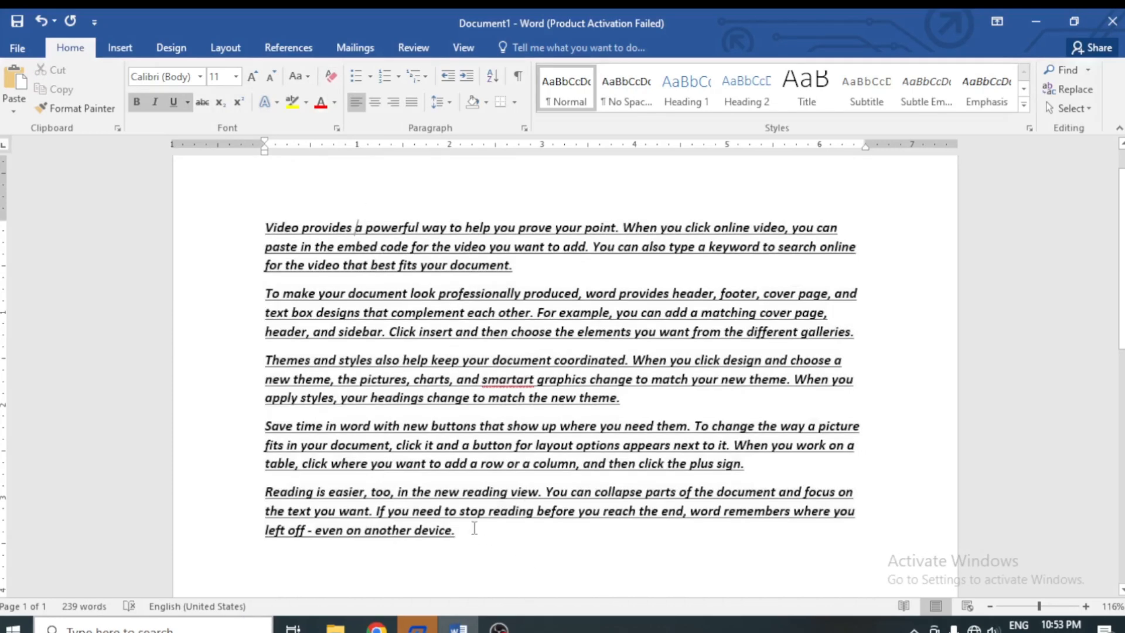
# Step: Clear all the formatting from the sample paragraphs so they return to plain text
pyautogui.moveTo(466, 543); pyautogui.dragTo(205, 176)
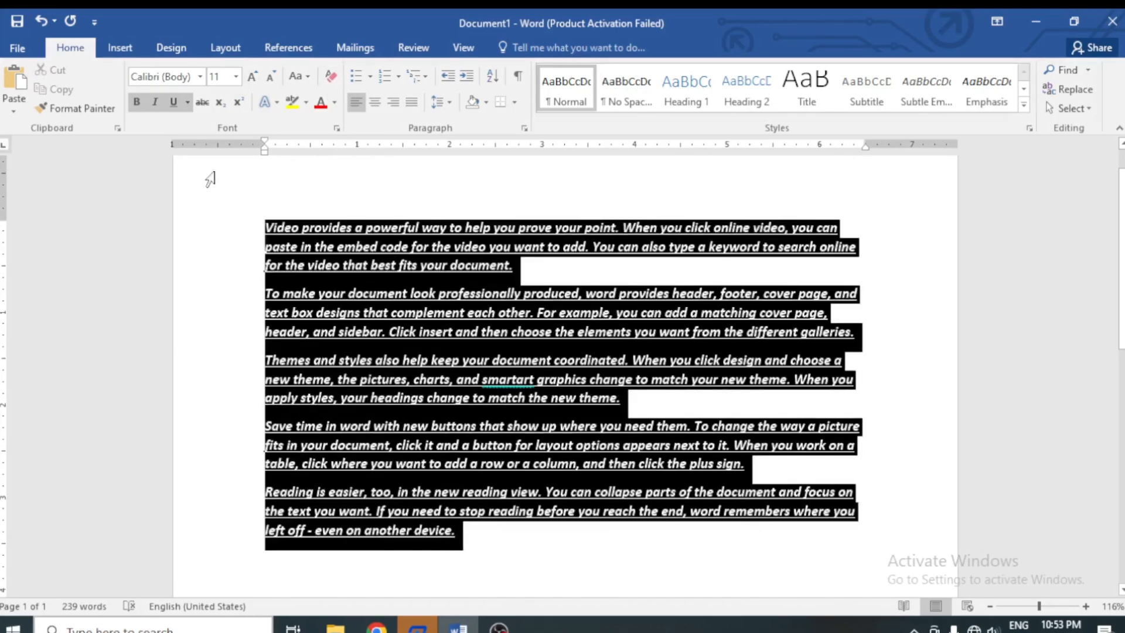
pyautogui.click(330, 77)
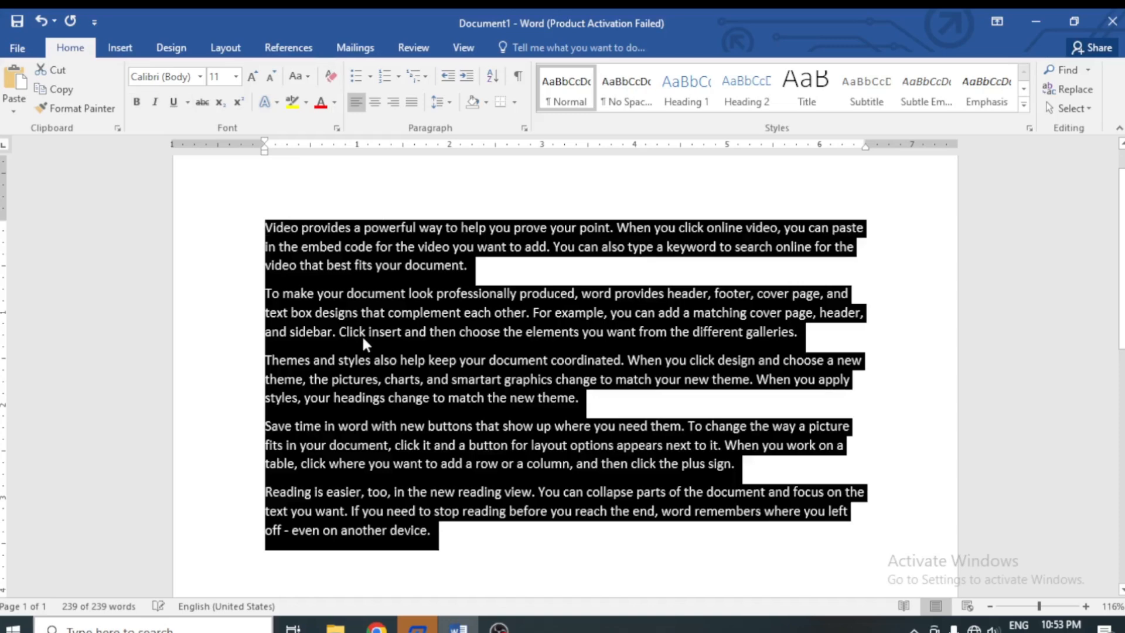
pyautogui.press('Right')
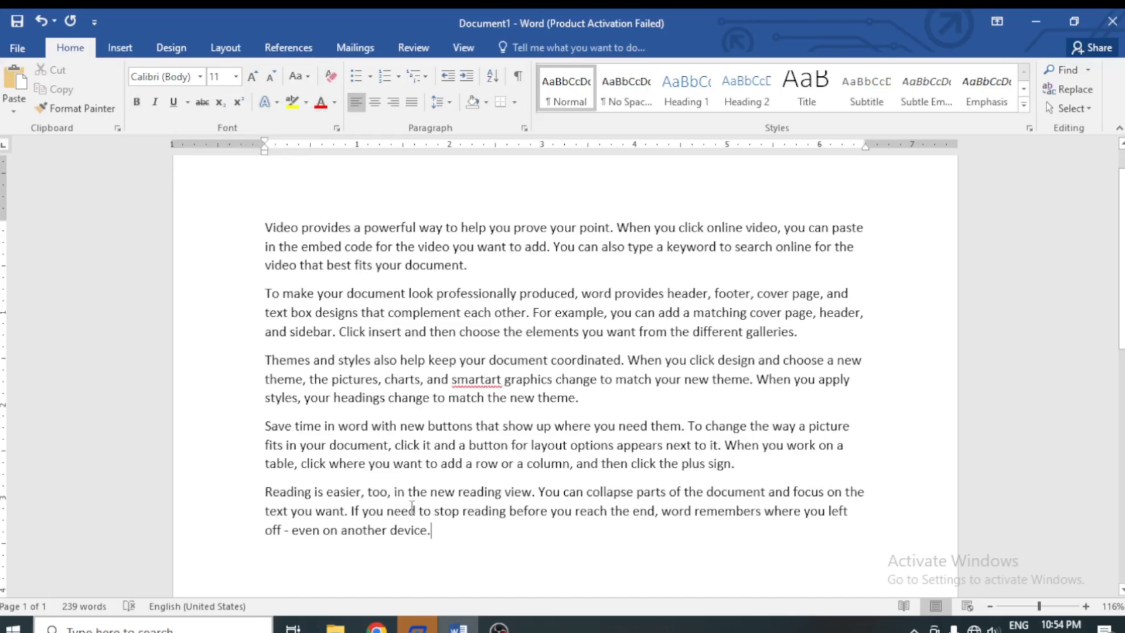
# Step: Make all the sample paragraphs bold, check them unselected, and take the bold off again
pyautogui.moveTo(441, 539); pyautogui.dragTo(114, 143)
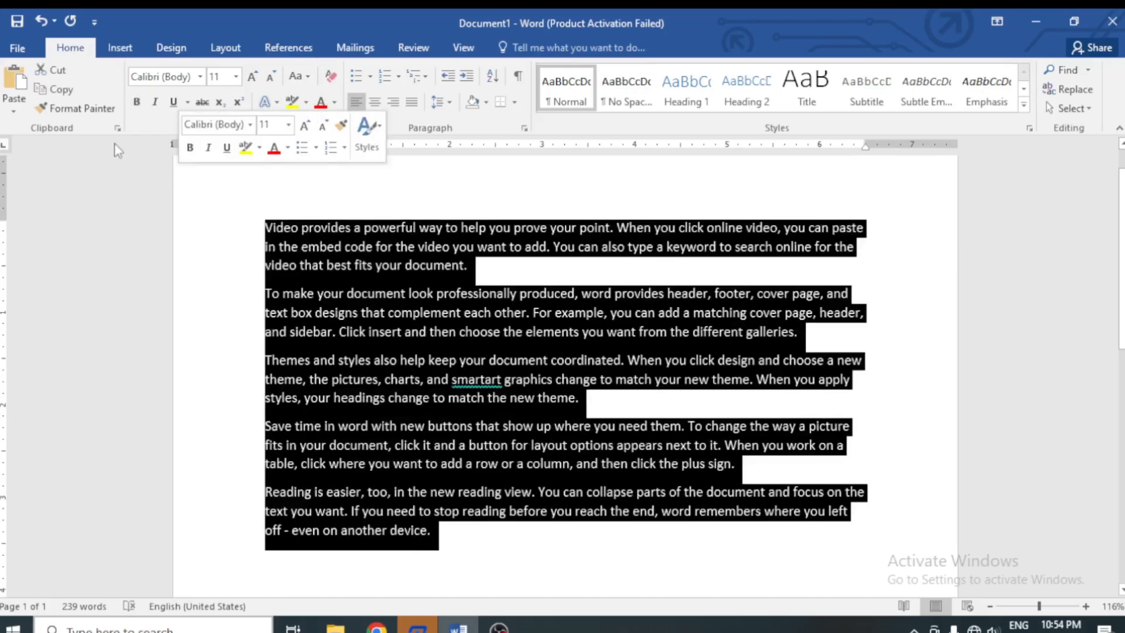
pyautogui.click(136, 103)
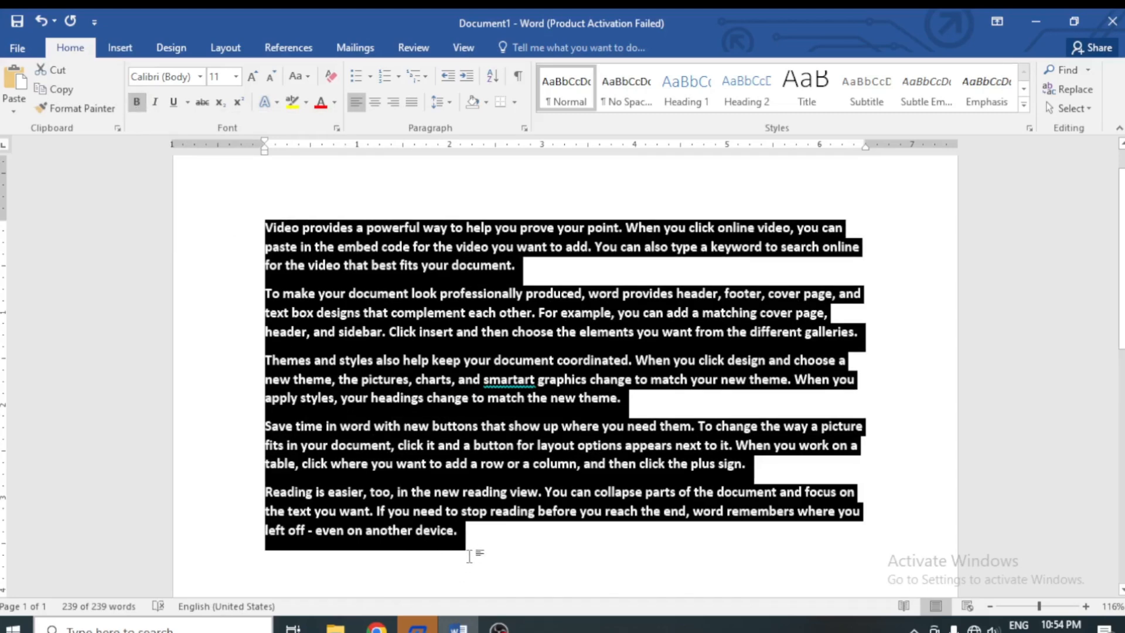
pyautogui.click(480, 548)
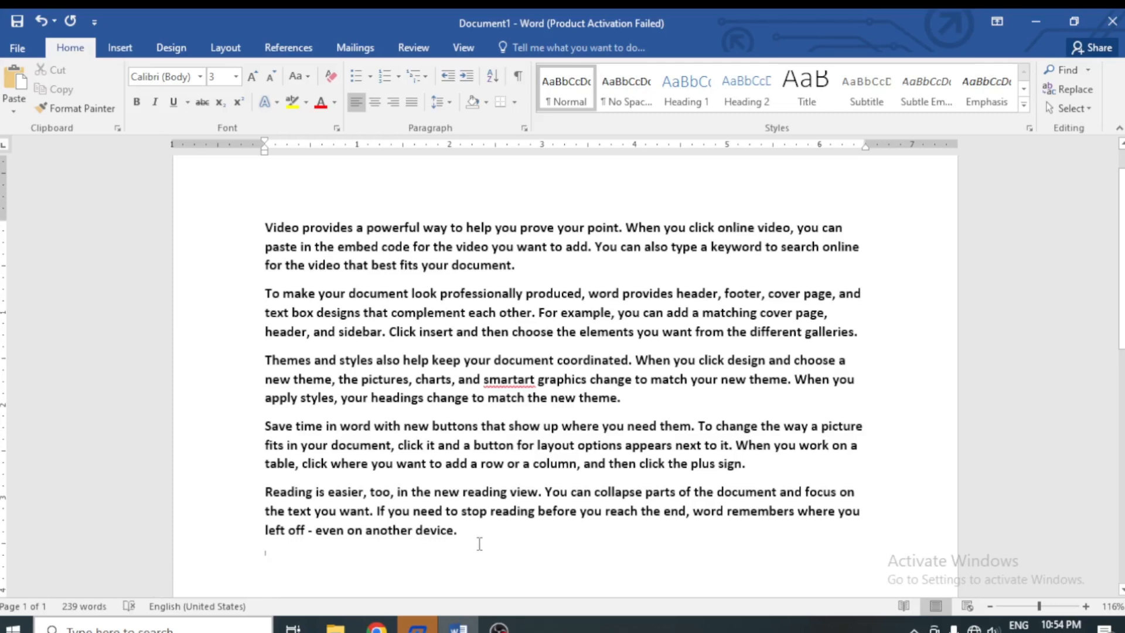
pyautogui.moveTo(463, 536); pyautogui.dragTo(258, 226)
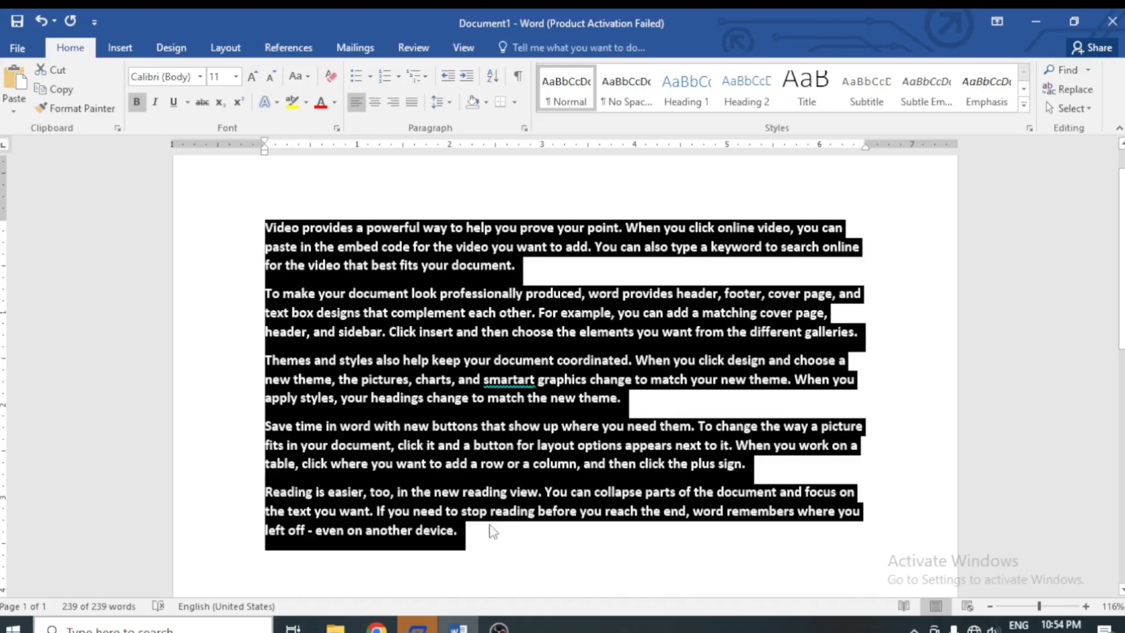
pyautogui.click(134, 104)
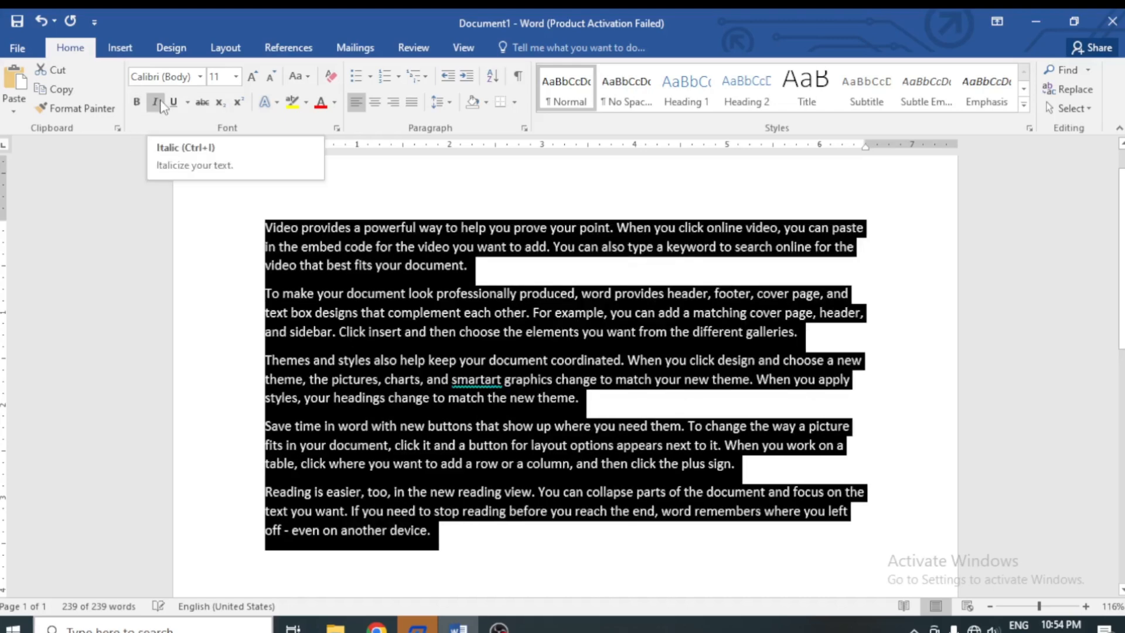
# Step: Switch italic on and off for all the sample paragraphs, and do the same with underline
pyautogui.click(160, 104)
pyautogui.click(156, 103)
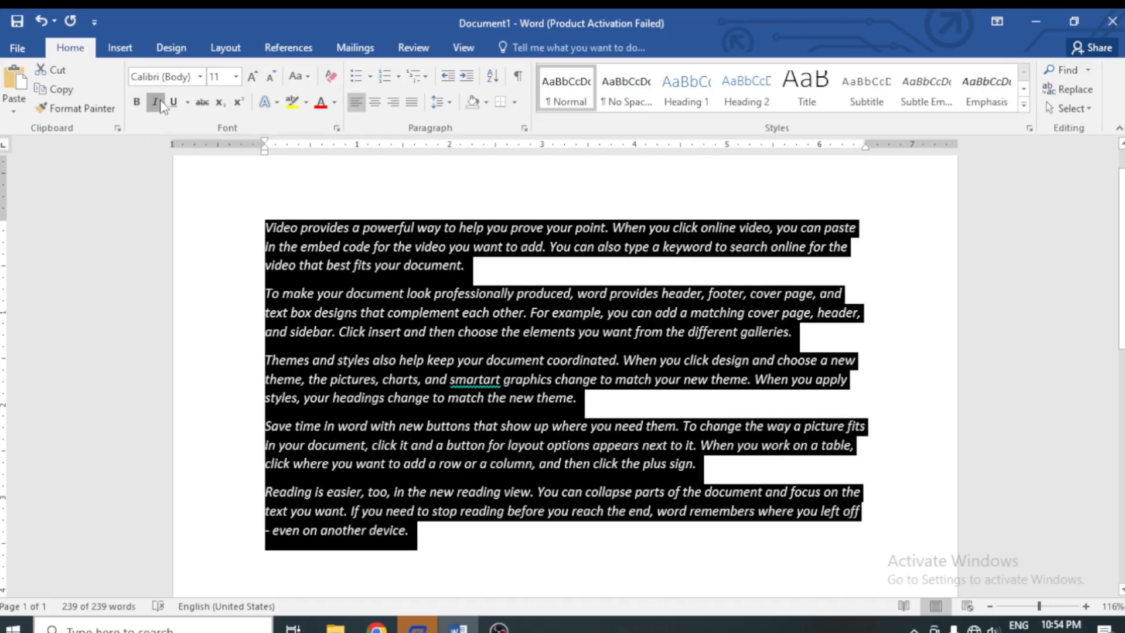
pyautogui.click(179, 105)
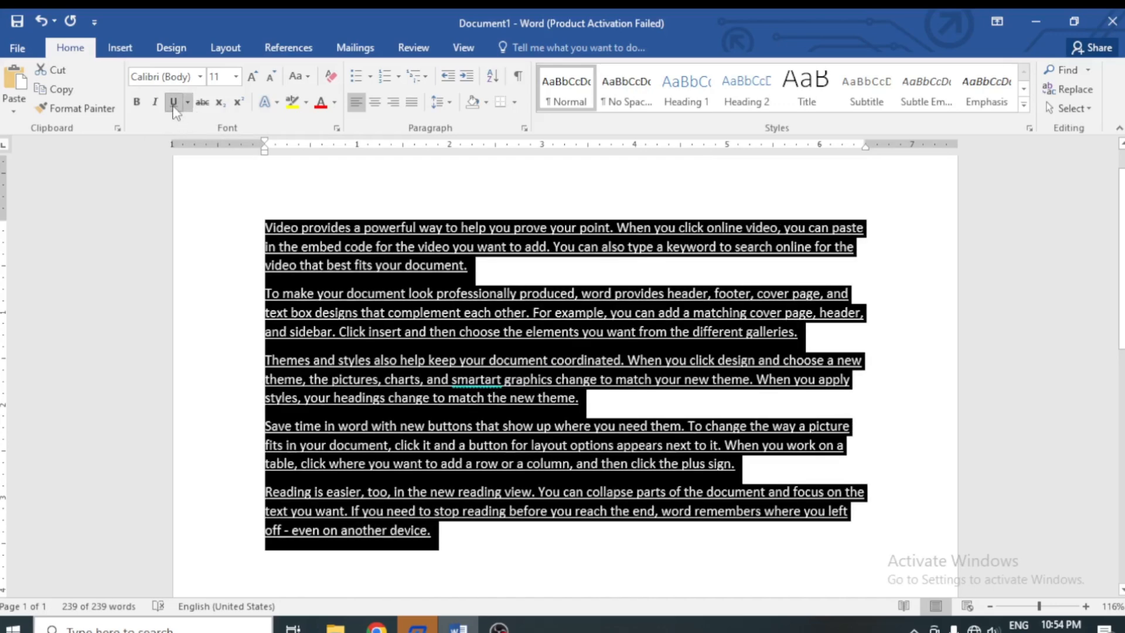
pyautogui.click(174, 104)
# Step: Try selecting the whole text and single lines of the opening paragraphs, and clear the selection at the end of the text
pyautogui.click(219, 227)
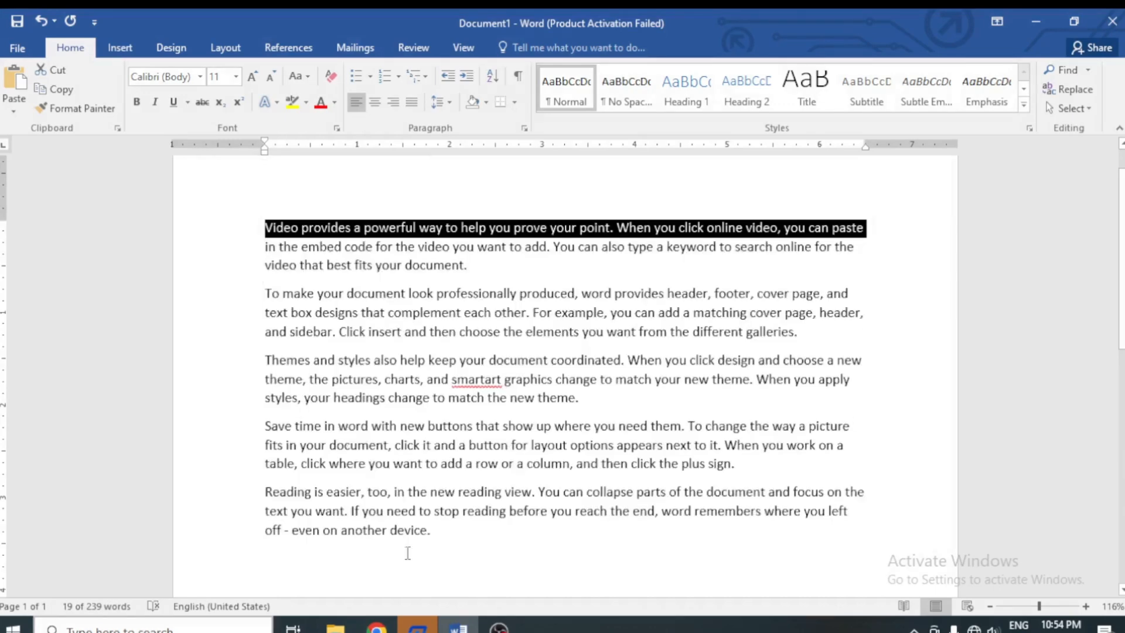
pyautogui.moveTo(469, 551); pyautogui.dragTo(222, 225)
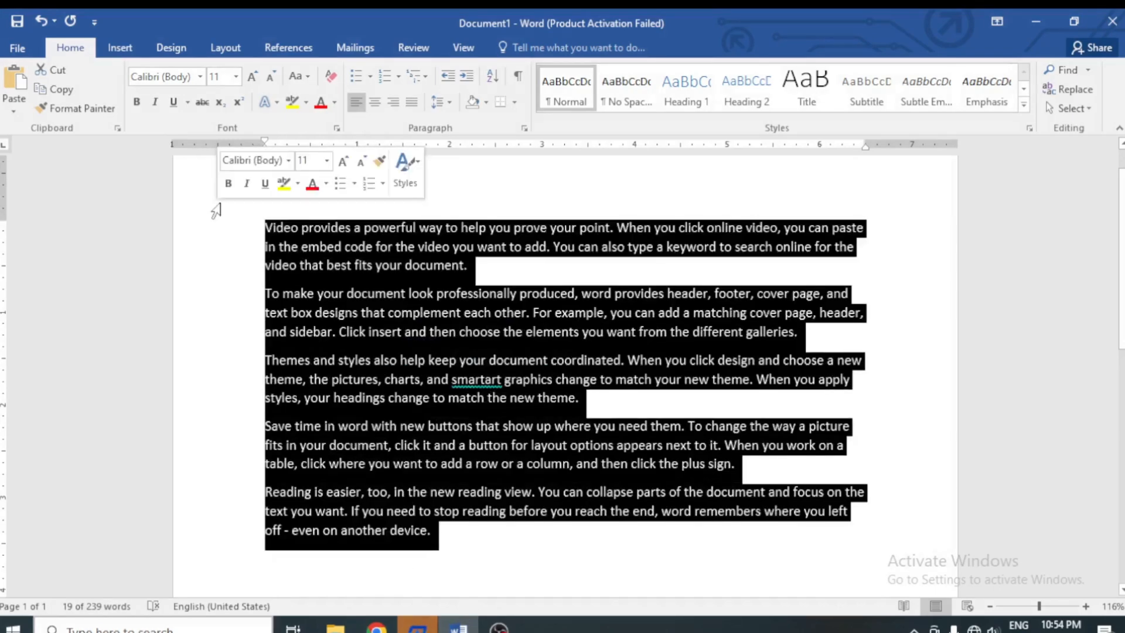
pyautogui.click(223, 248)
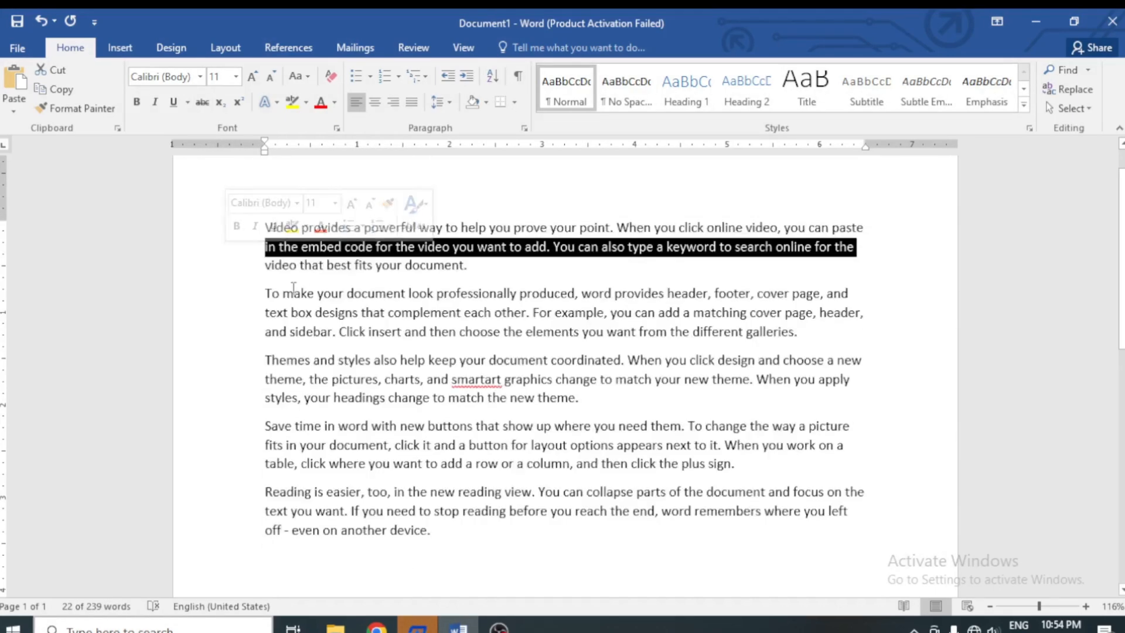
pyautogui.moveTo(241, 293); pyautogui.dragTo(243, 267)
pyautogui.click(232, 359)
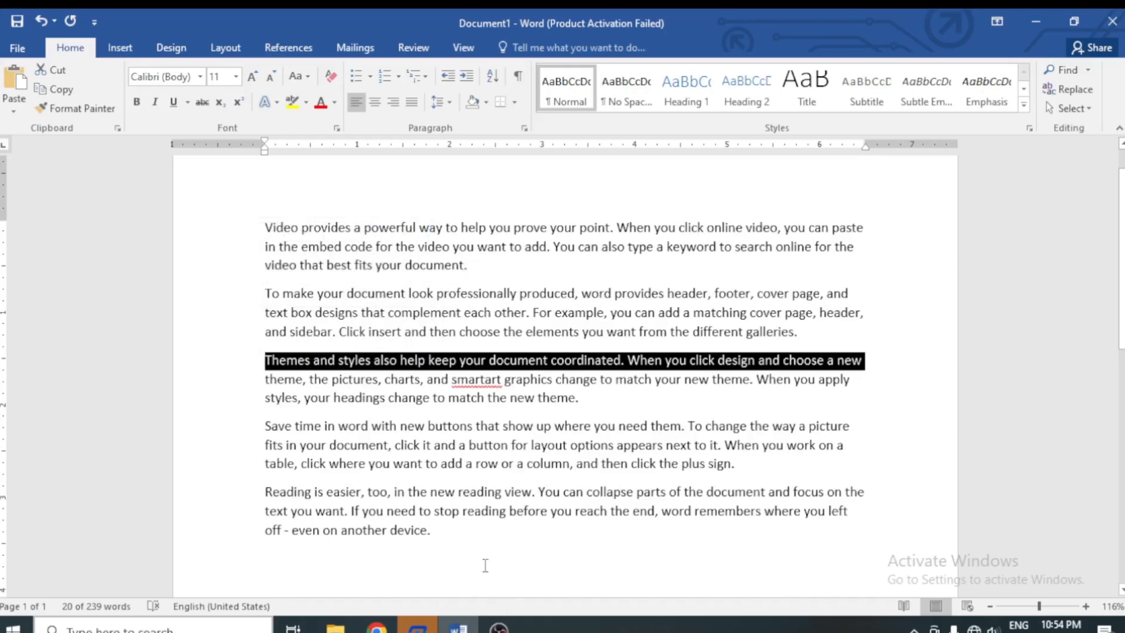
pyautogui.click(431, 530)
# Step: Apply strikethrough to the word "Video" at the start of the first paragraph
pyautogui.scroll(2, 429, 529)
pyautogui.keyDown('ctrl'); pyautogui.scroll(3, 430, 529); pyautogui.keyUp('ctrl')
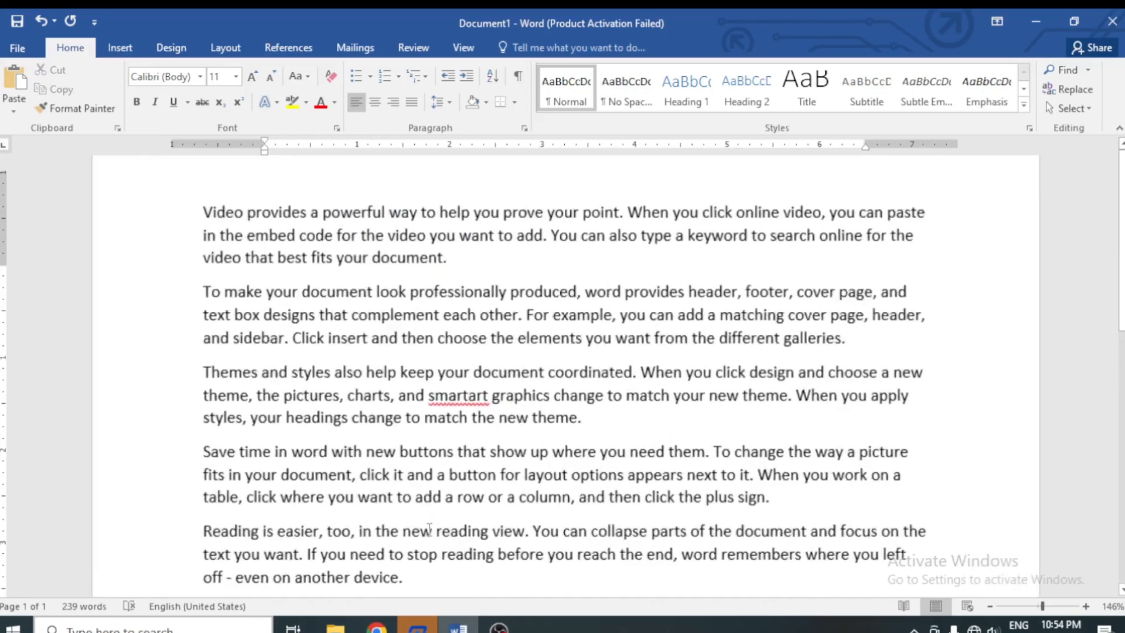
pyautogui.scroll(1, 226, 328)
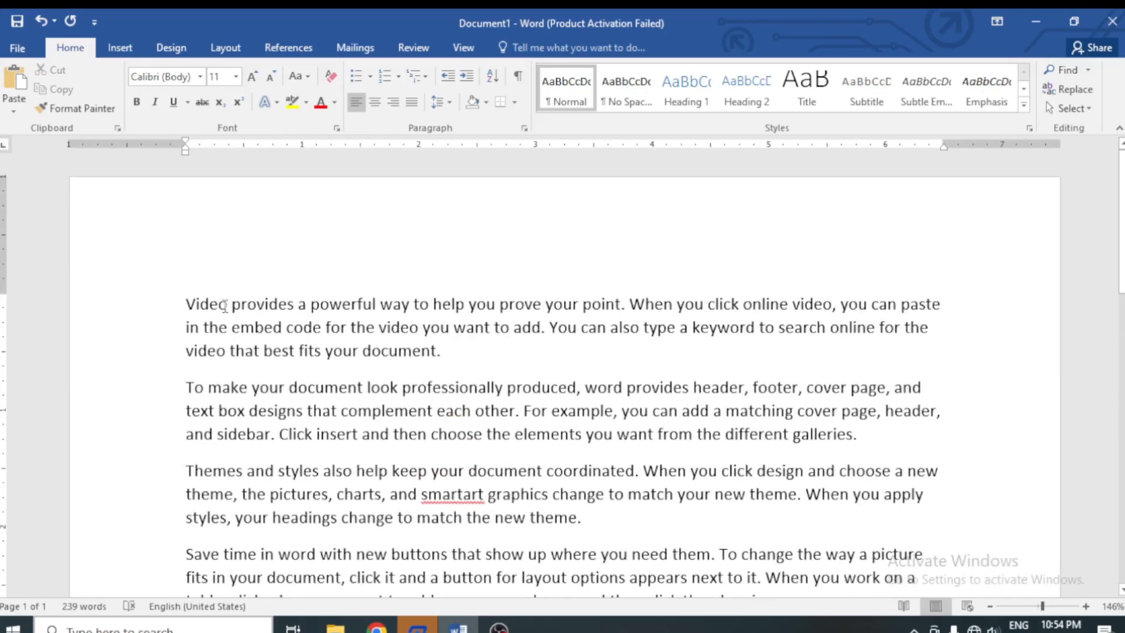
pyautogui.moveTo(224, 305); pyautogui.dragTo(184, 305)
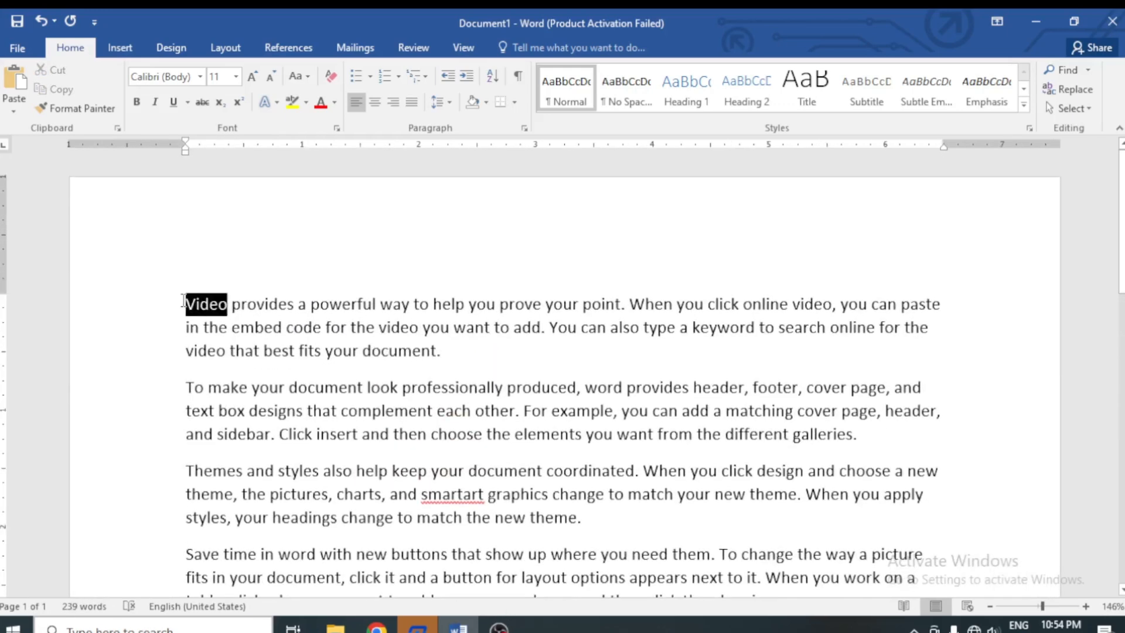
pyautogui.click(203, 102)
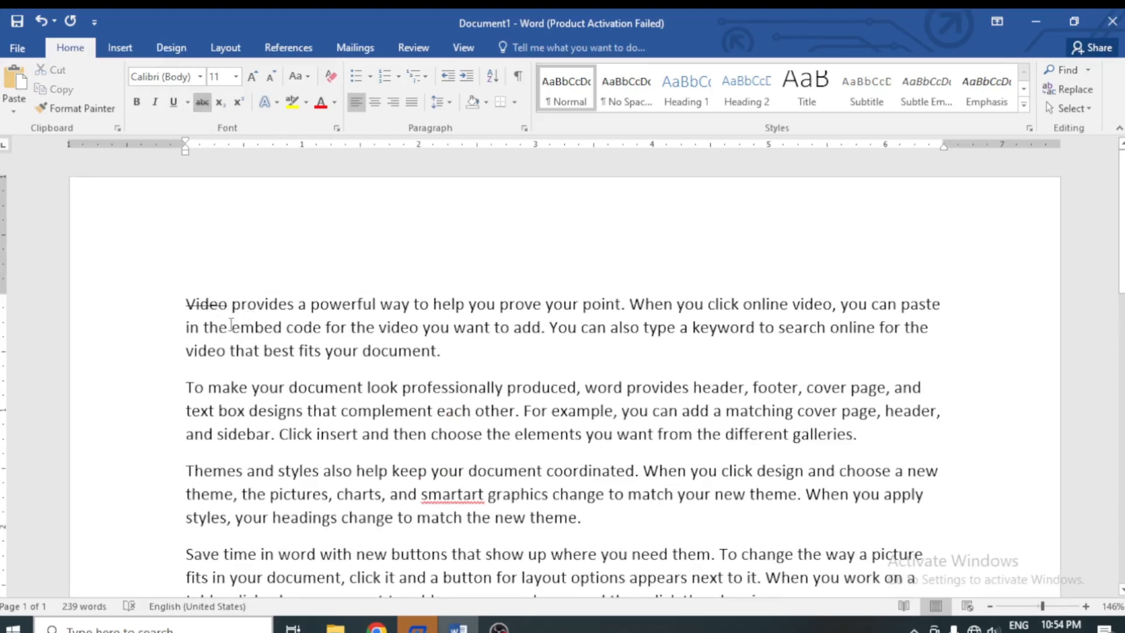
pyautogui.keyDown('ctrl'); pyautogui.scroll(2, 140, 308); pyautogui.keyUp('ctrl')
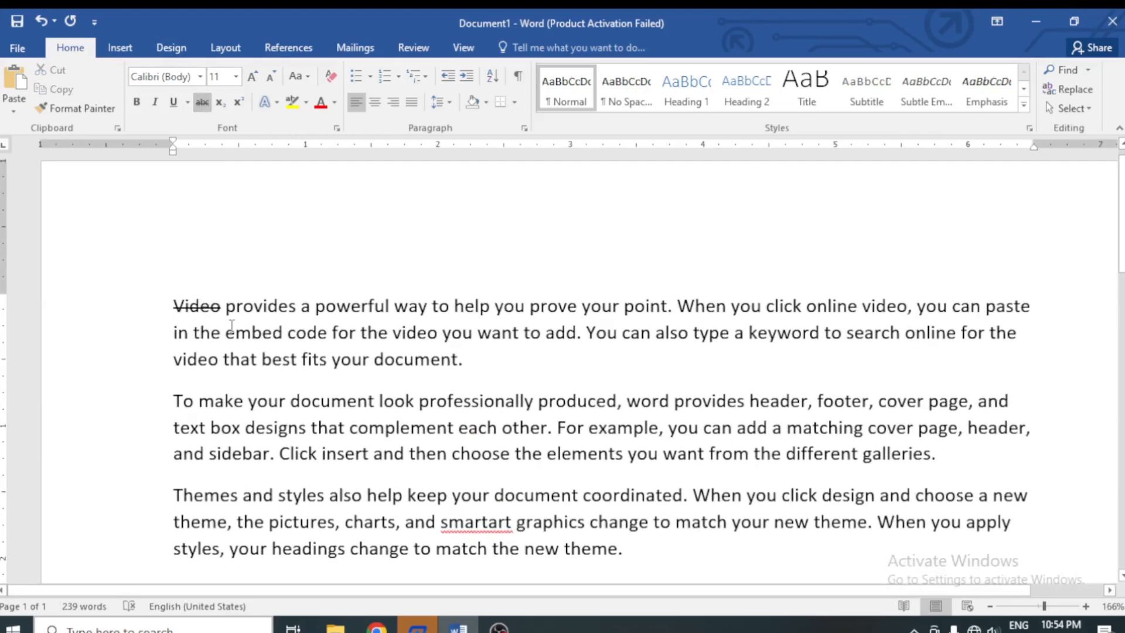
# Step: Remove the strikethrough from the word "Video" in the first paragraph
pyautogui.keyDown('ctrl'); pyautogui.scroll(-10, 212, 312); pyautogui.keyUp('ctrl')
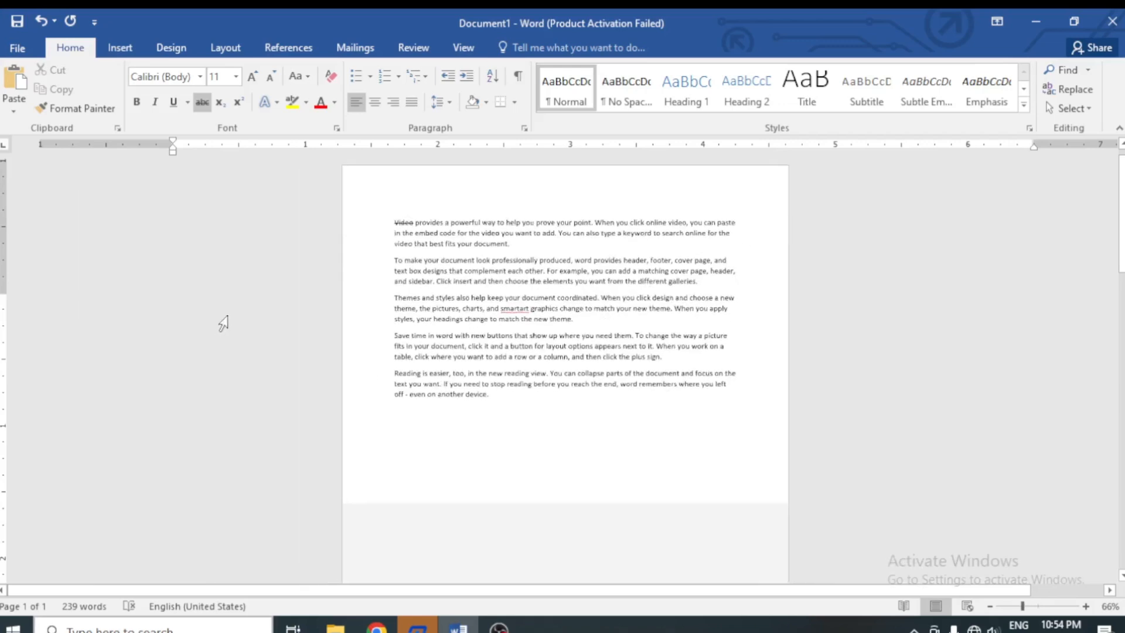
pyautogui.keyDown('ctrl'); pyautogui.scroll(3, 284, 347); pyautogui.keyUp('ctrl')
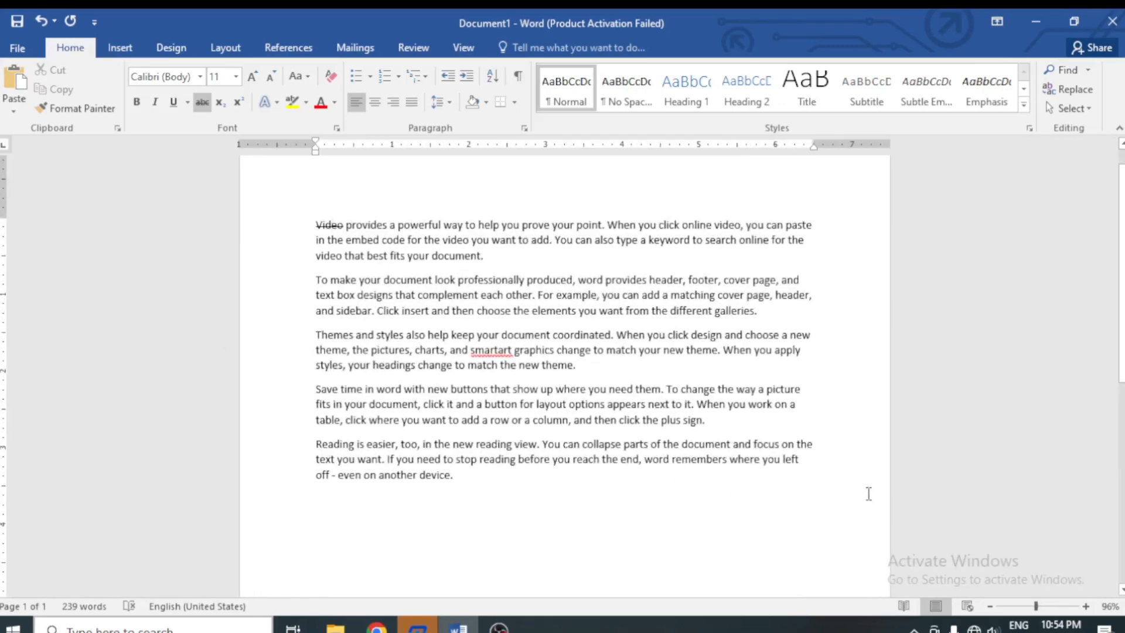
pyautogui.click(1086, 606)
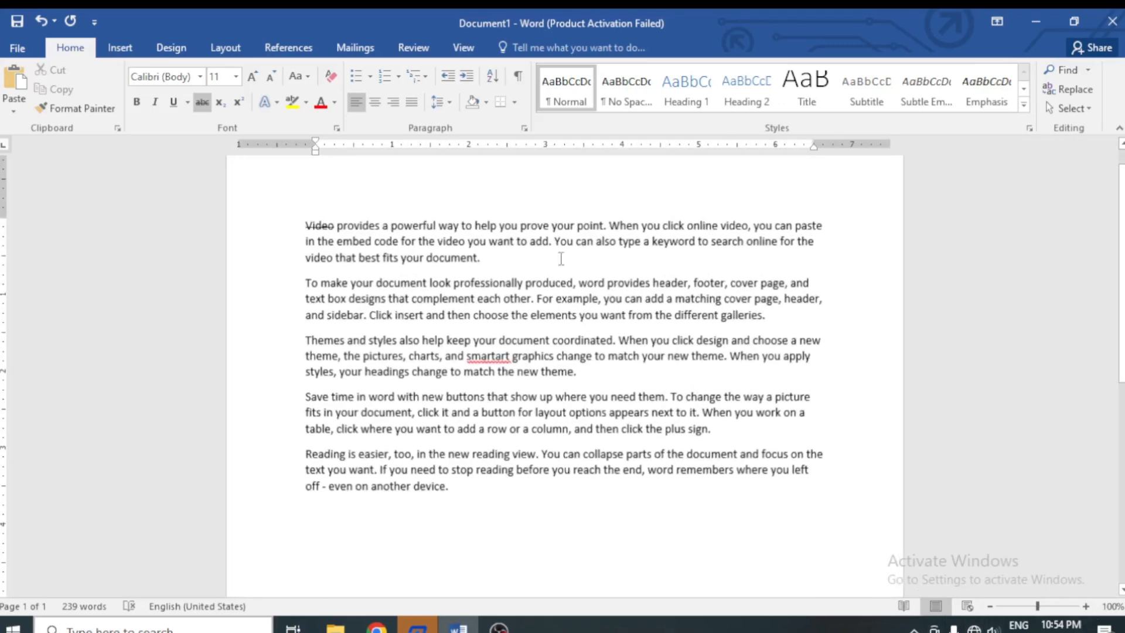
pyautogui.moveTo(334, 226); pyautogui.dragTo(305, 225)
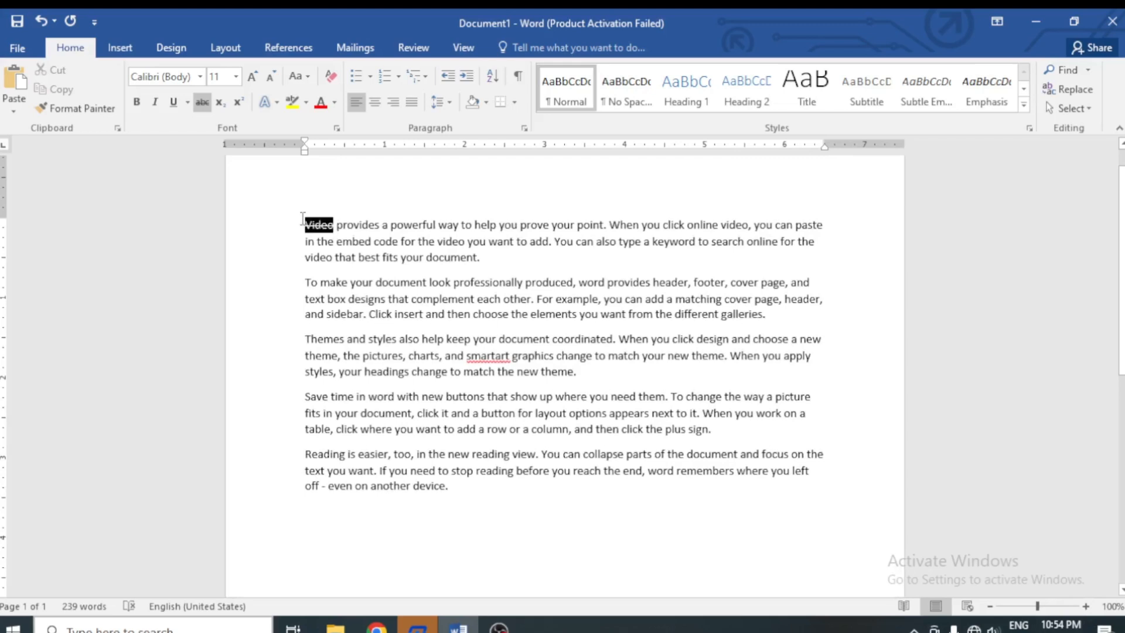
pyautogui.click(202, 102)
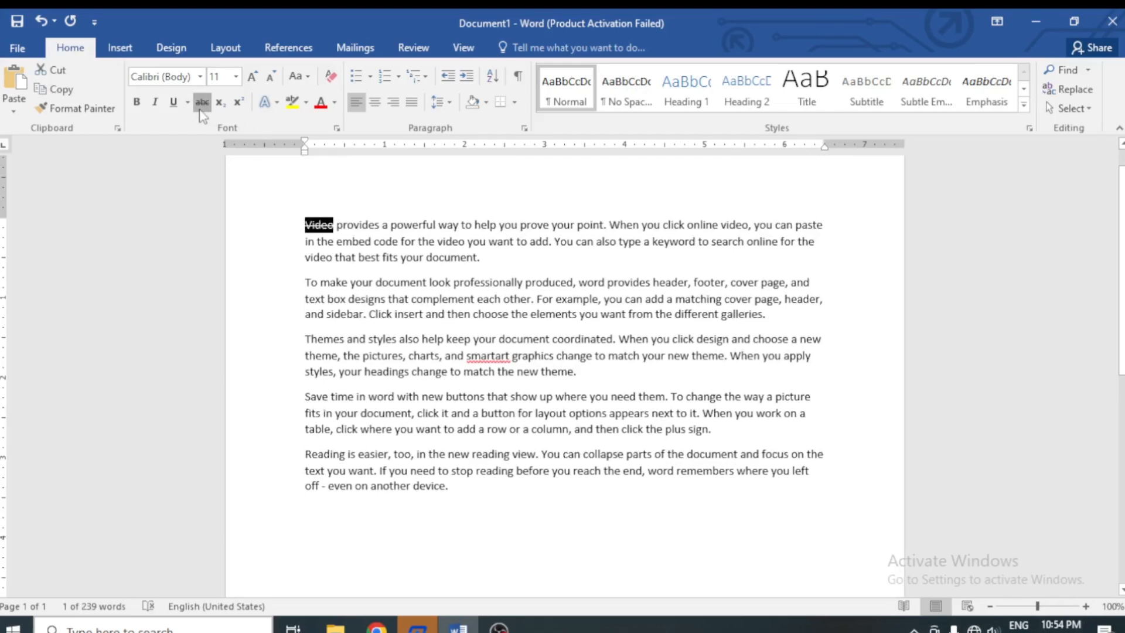
pyautogui.click(417, 211)
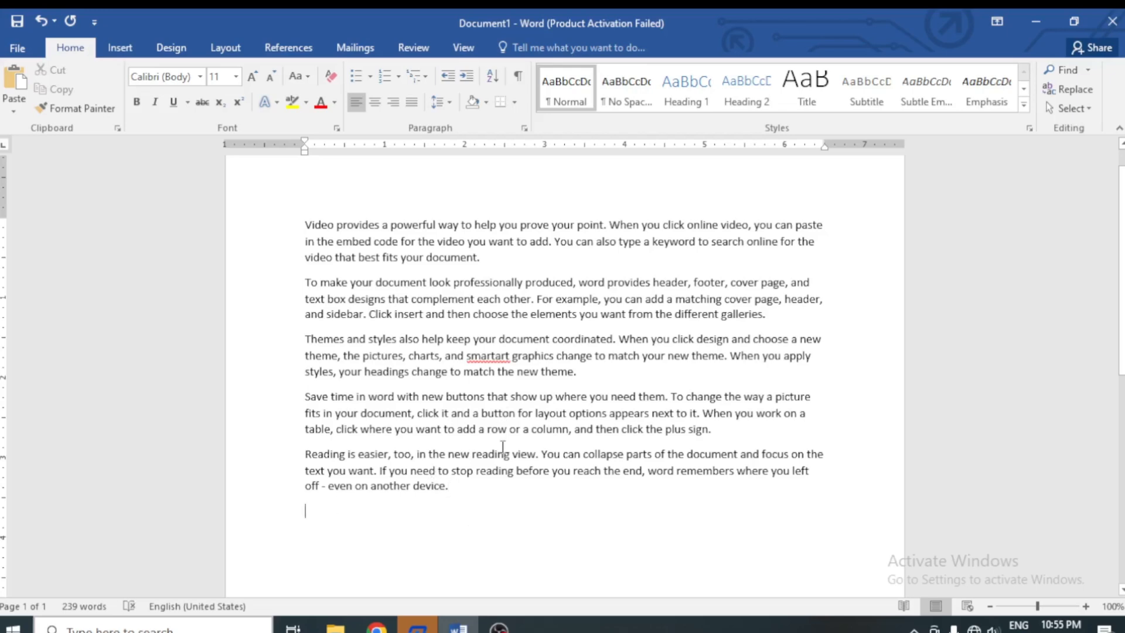
# Step: Below the last paragraph, enter 2 with a subscript 2, followed by 23423423 in normal text
pyautogui.keyDown('ctrl'); pyautogui.scroll(4, 502, 448); pyautogui.keyUp('ctrl')
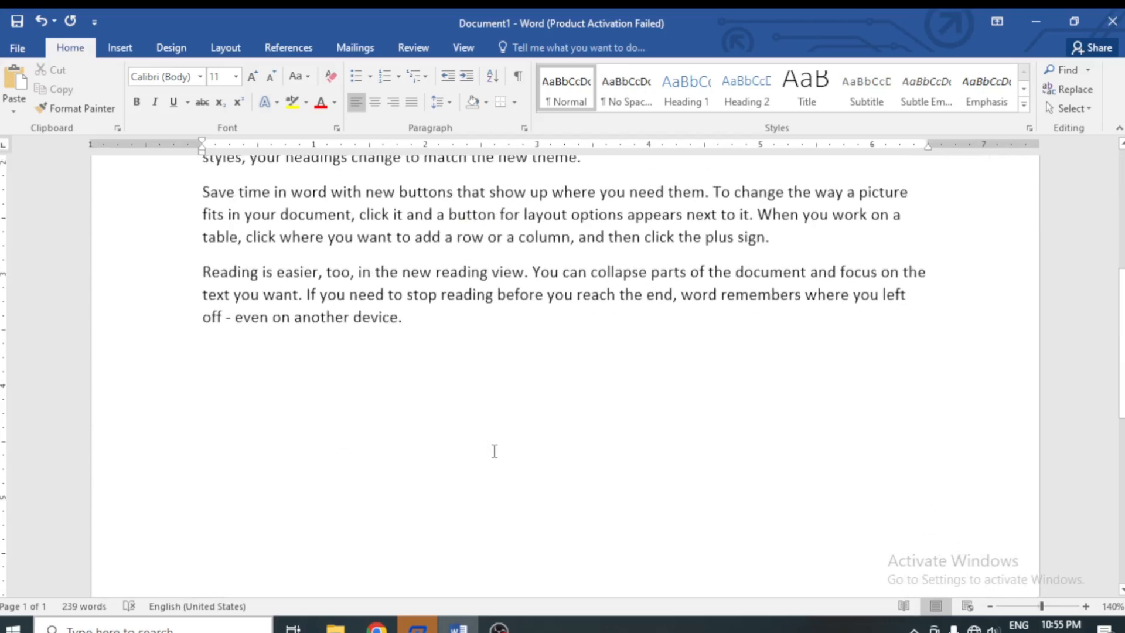
pyautogui.keyDown('ctrl'); pyautogui.scroll(4, 495, 450); pyautogui.keyUp('ctrl')
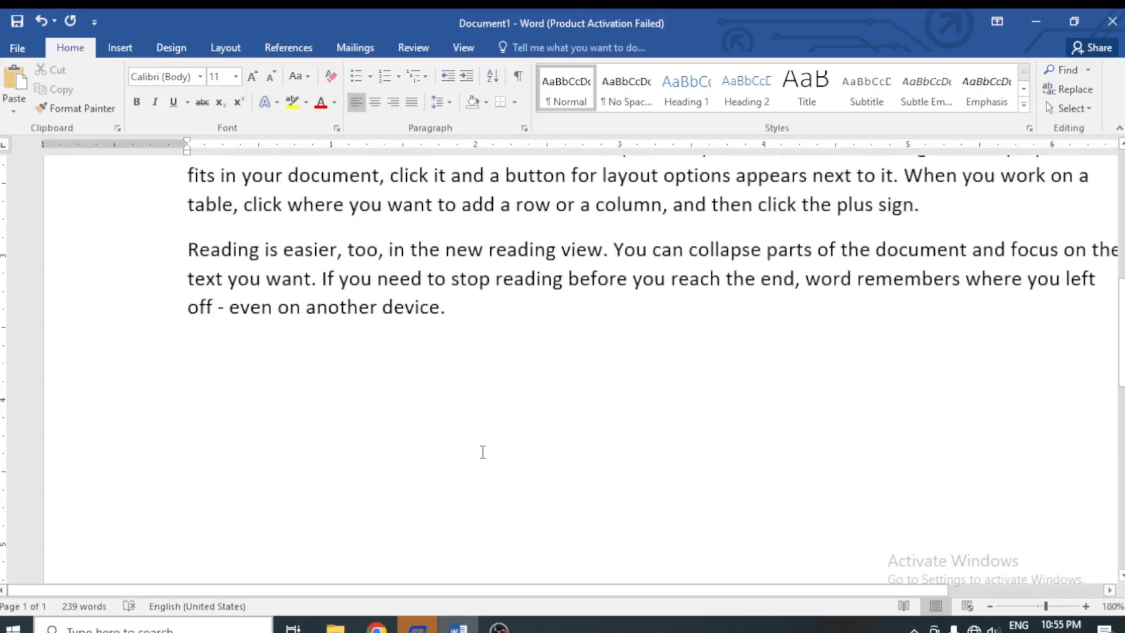
pyautogui.write('2')
pyautogui.click(220, 104)
pyautogui.write('2')
pyautogui.click(220, 103)
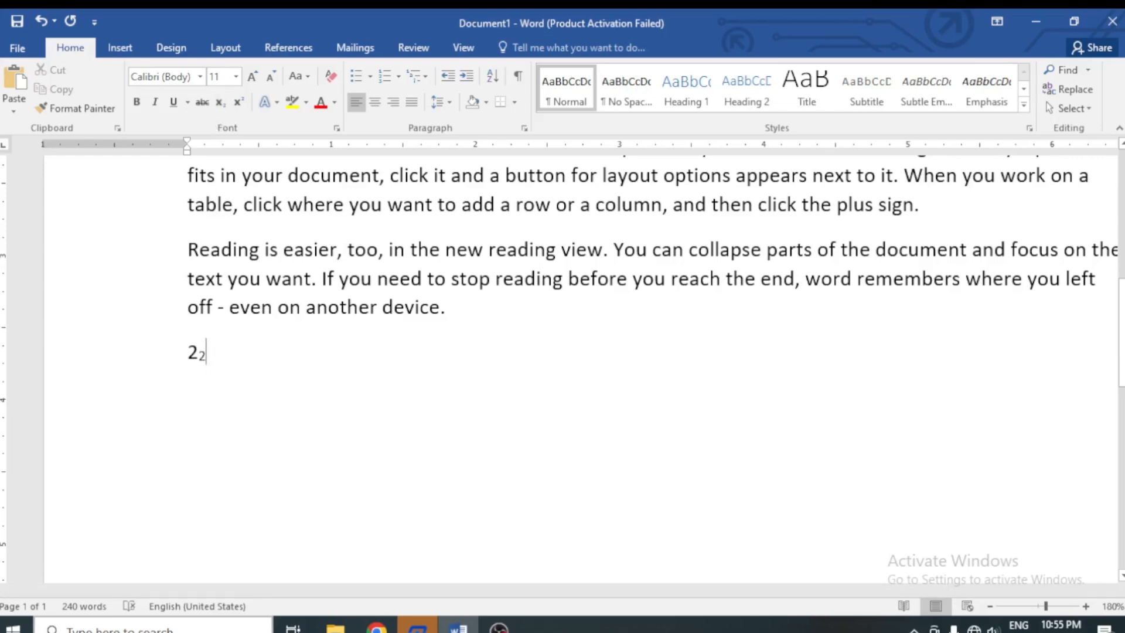
pyautogui.write('23423423')
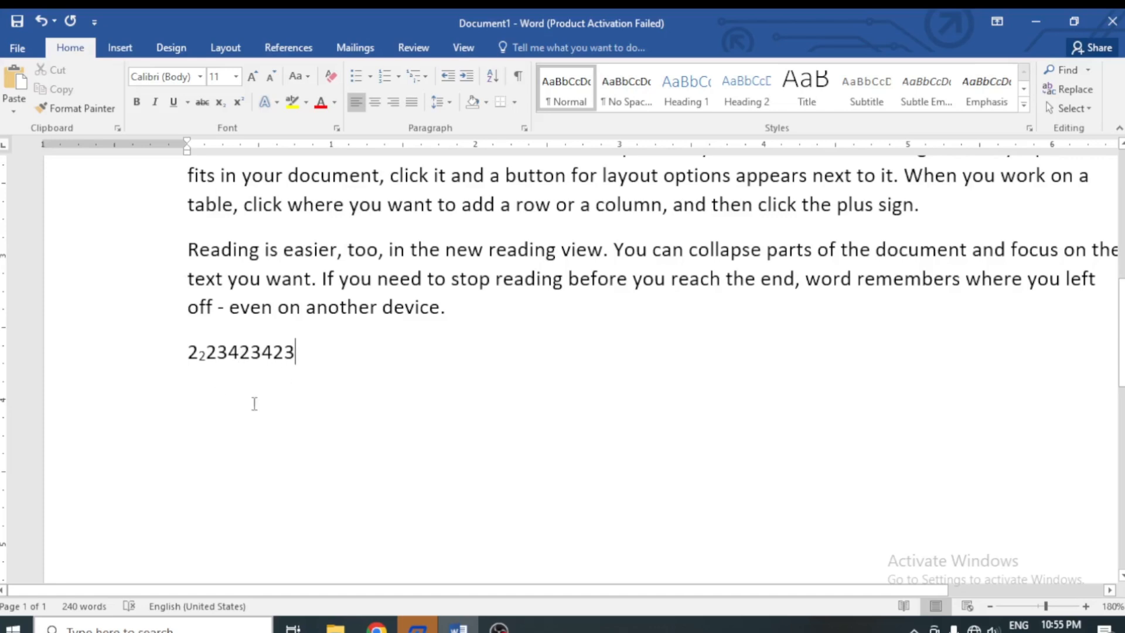
# Step: Delete the normal digits and the subscript 2, keeping only the first 2 on the line
pyautogui.press('BackSpace')
pyautogui.press('BackSpace')
pyautogui.press('BackSpace')
pyautogui.press('BackSpace')
pyautogui.press('BackSpace')
pyautogui.press('BackSpace')
pyautogui.press('BackSpace')
pyautogui.press('BackSpace')
pyautogui.press('BackSpace')
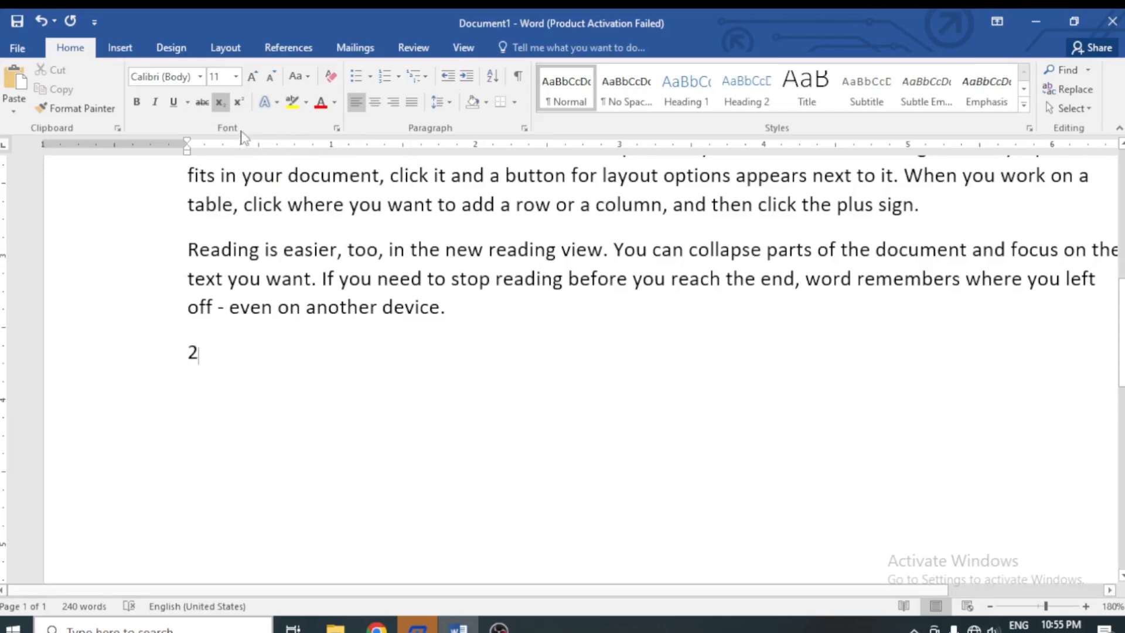
# Step: Add a superscript 2 after the 2, delete it, turn superscript off and remove the remaining digit
pyautogui.click(238, 102)
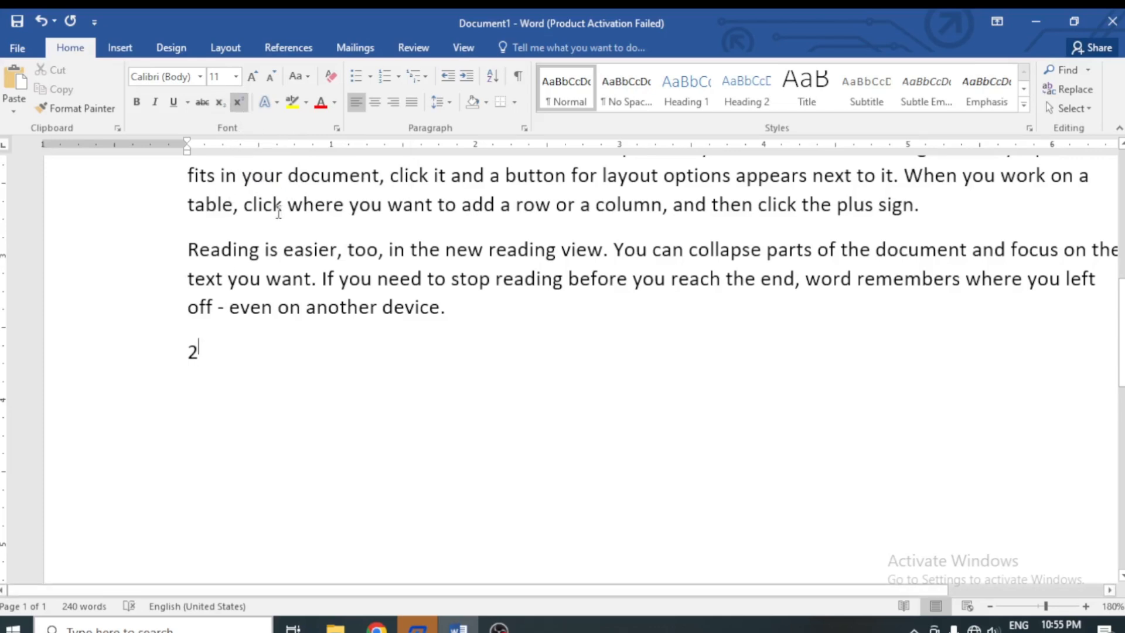
pyautogui.write('2')
pyautogui.press('BackSpace')
pyautogui.click(237, 102)
pyautogui.press('BackSpace')
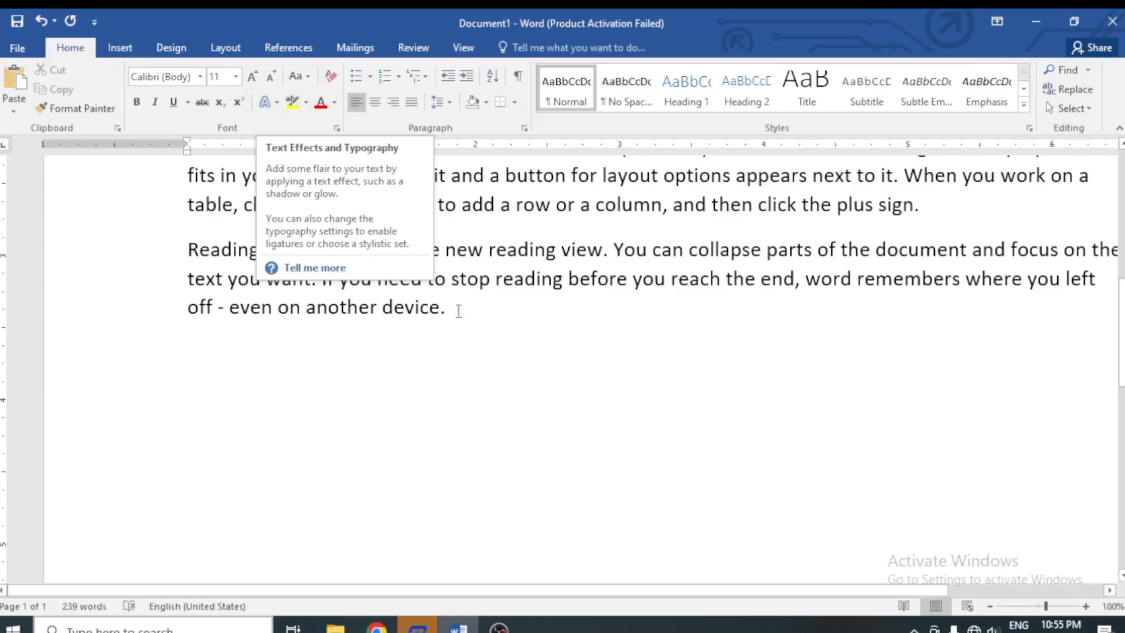
pyautogui.keyDown('ctrl'); pyautogui.scroll(-6, 504, 292); pyautogui.keyUp('ctrl')
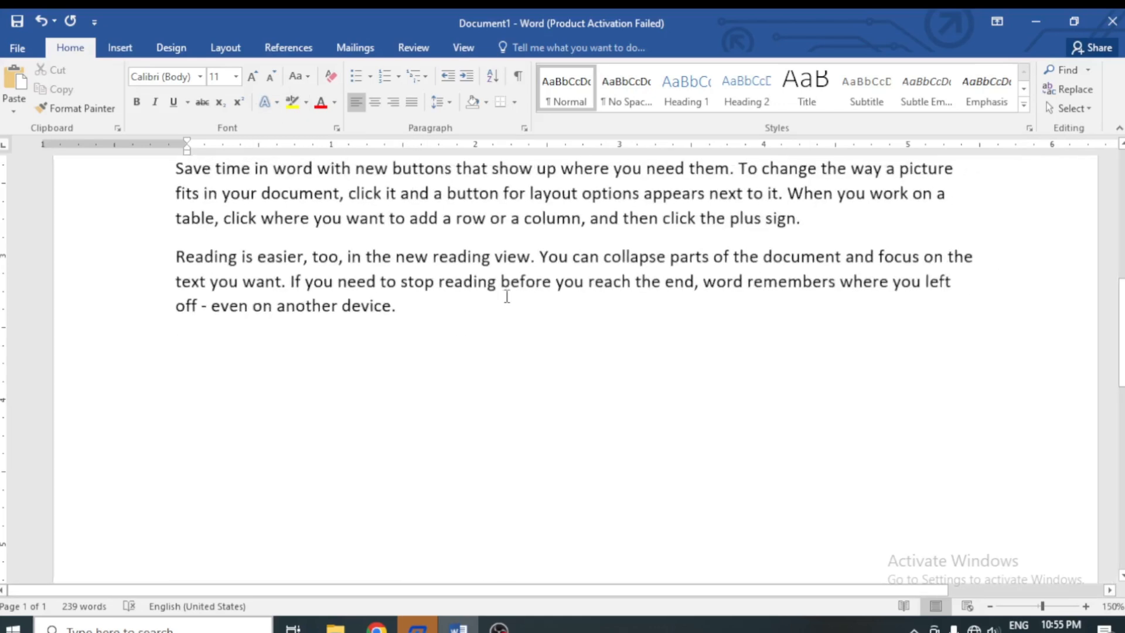
pyautogui.keyDown('ctrl'); pyautogui.scroll(-3, 507, 296); pyautogui.keyUp('ctrl')
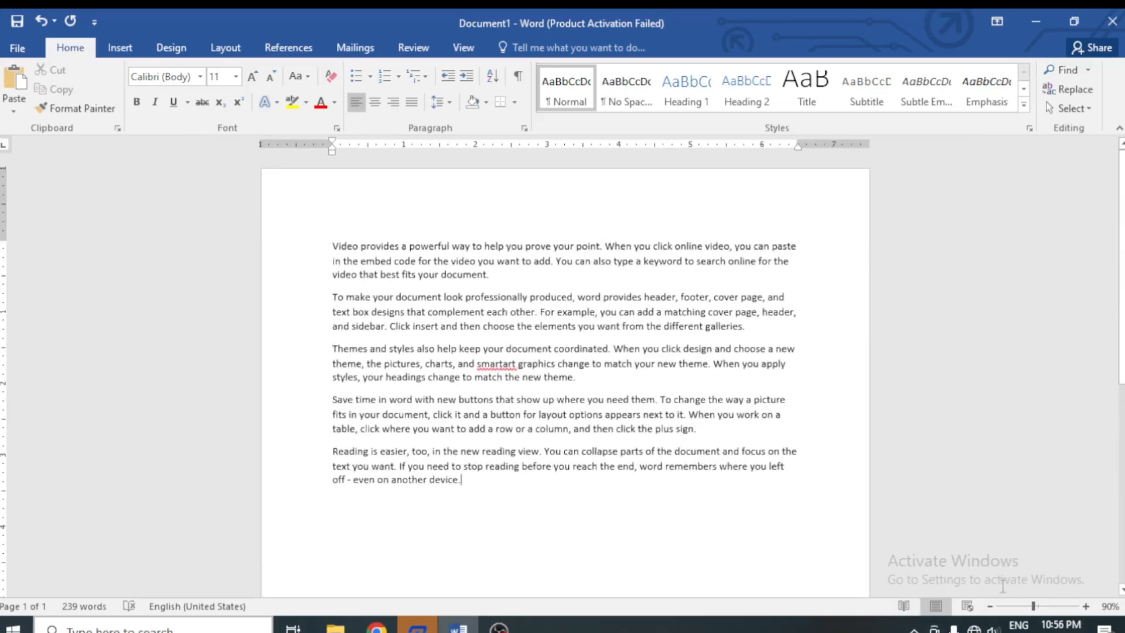
pyautogui.click(990, 607)
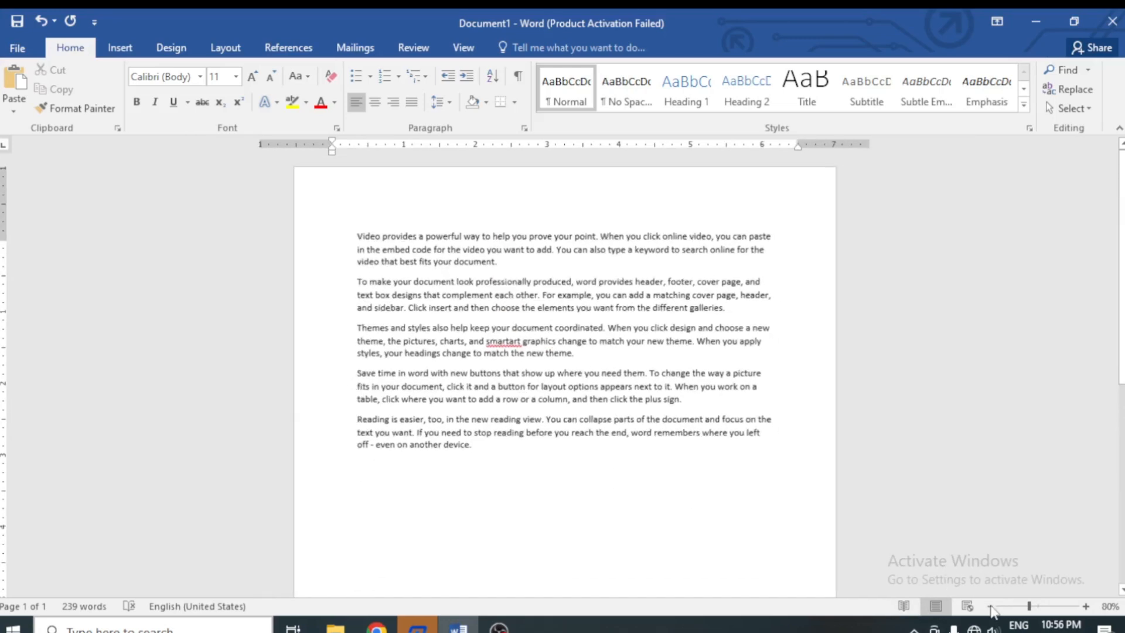
# Step: Apply the orange outlined text effect to all five paragraphs and undo it
pyautogui.click(1087, 608)
pyautogui.click(1088, 608)
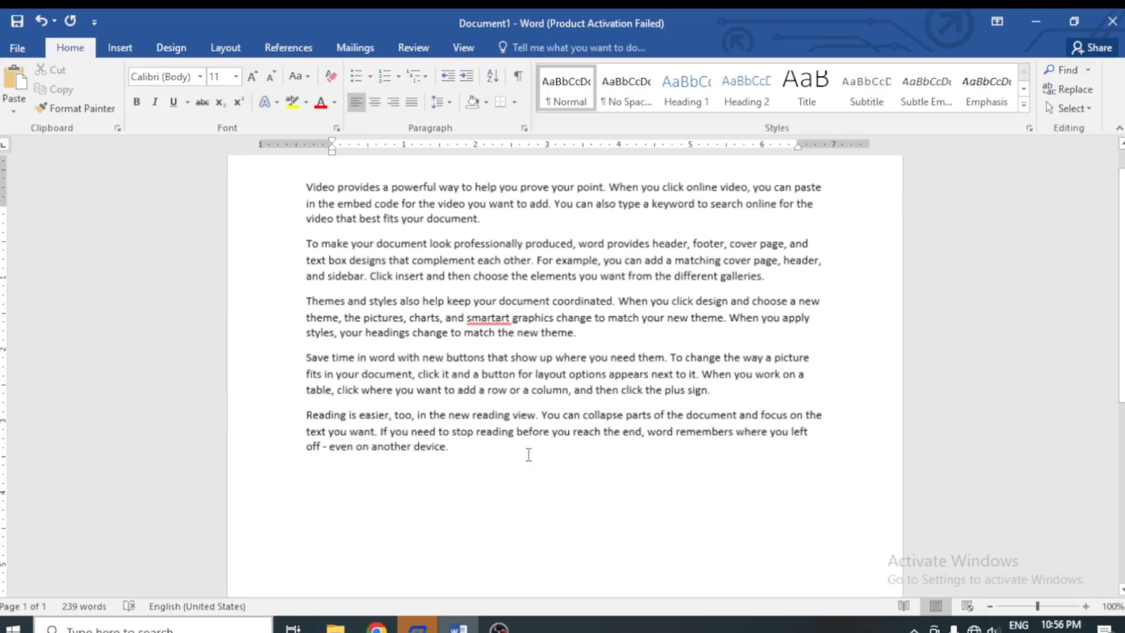
pyautogui.moveTo(529, 454); pyautogui.dragTo(294, 171)
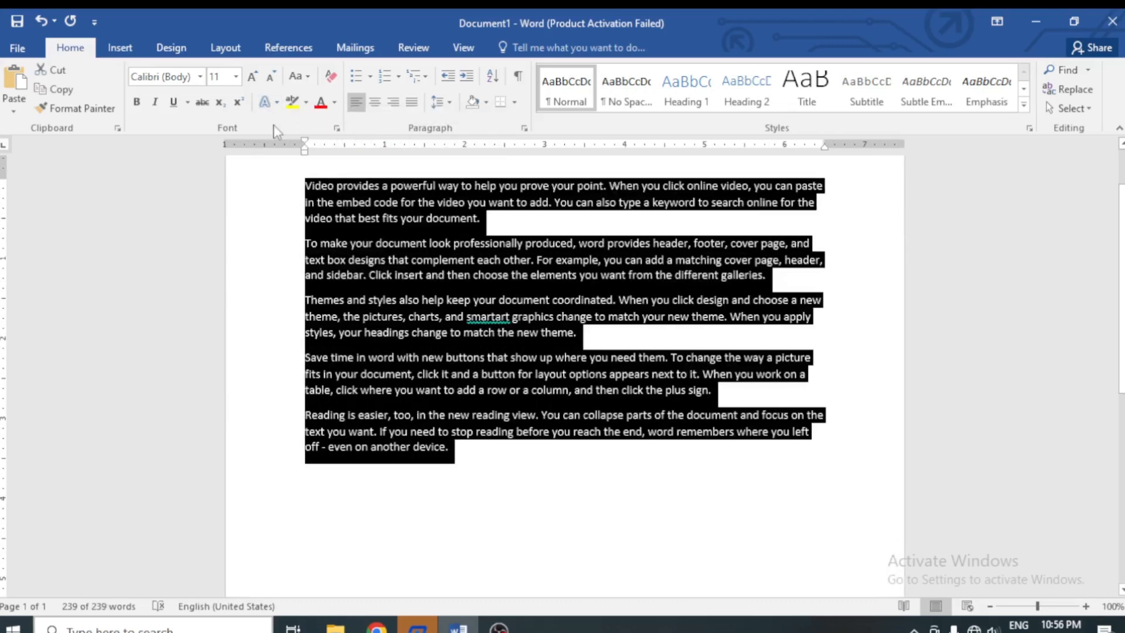
pyautogui.click(277, 103)
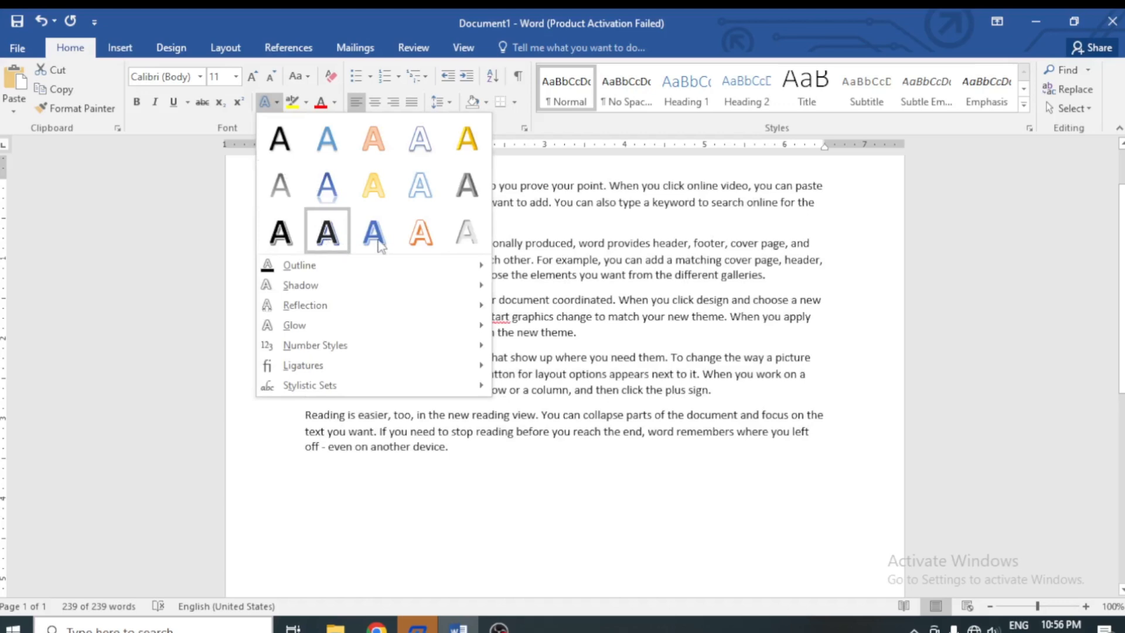
pyautogui.click(418, 243)
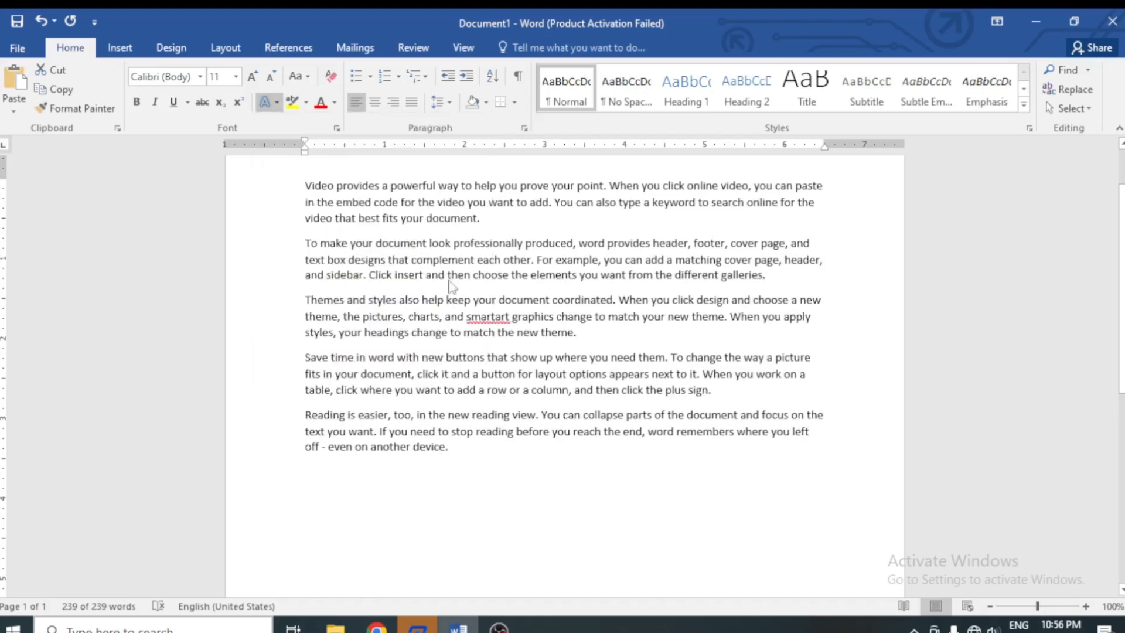
pyautogui.click(503, 456)
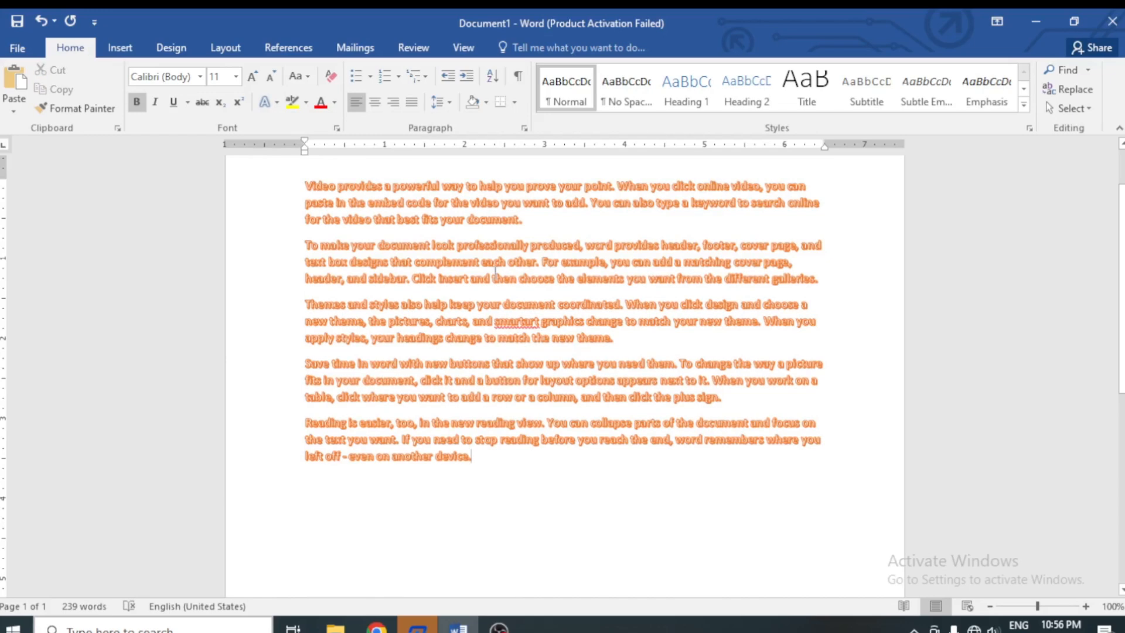
pyautogui.hotkey('ctrl', 'z')
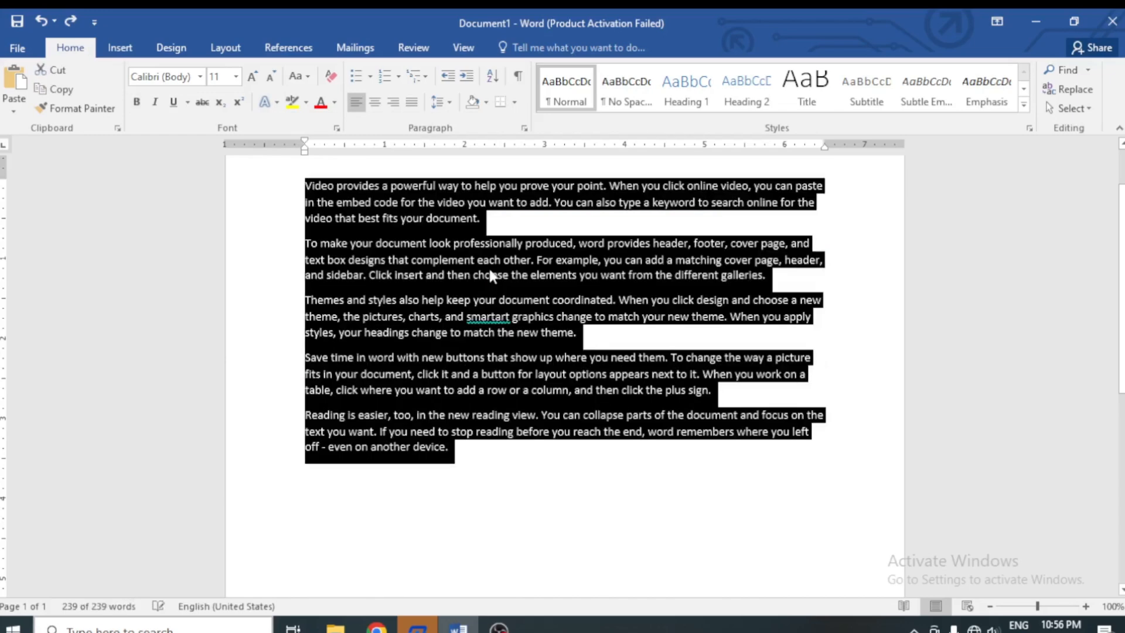
# Step: Highlight all five paragraphs in yellow and remove the highlighting with No Color
pyautogui.click(297, 104)
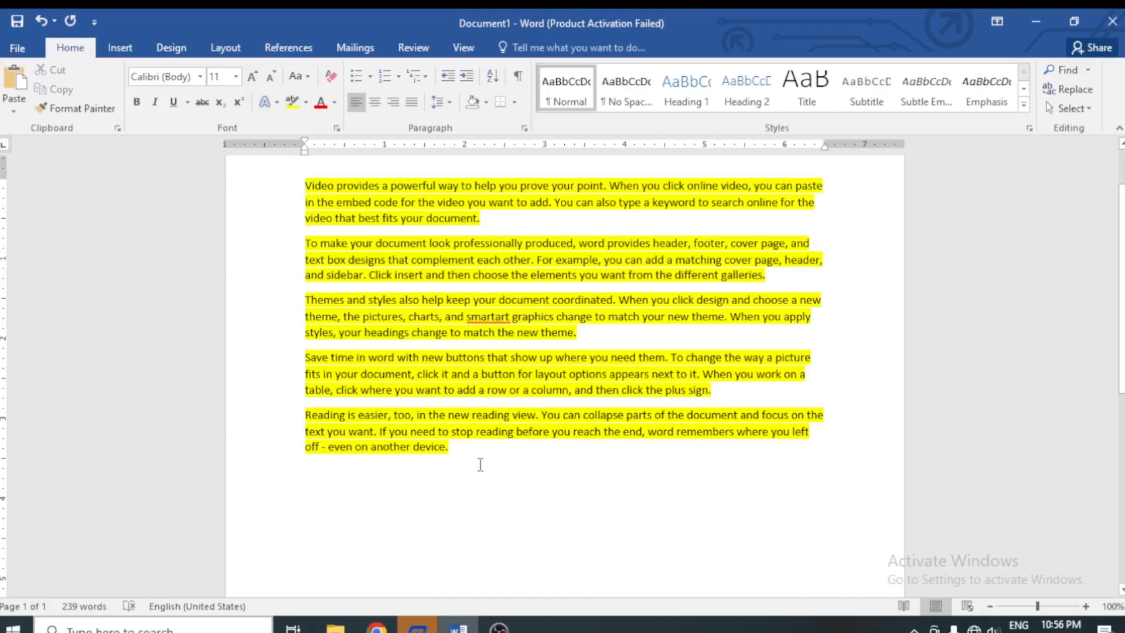
pyautogui.moveTo(480, 465); pyautogui.dragTo(258, 175)
pyautogui.click(272, 203)
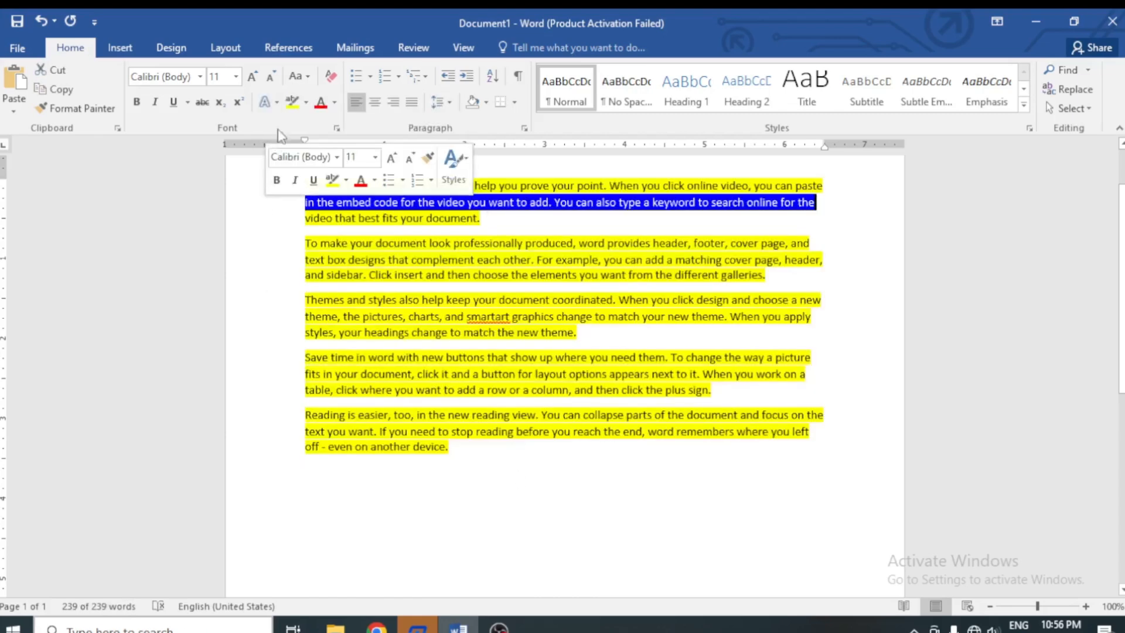
pyautogui.moveTo(451, 463); pyautogui.dragTo(273, 188)
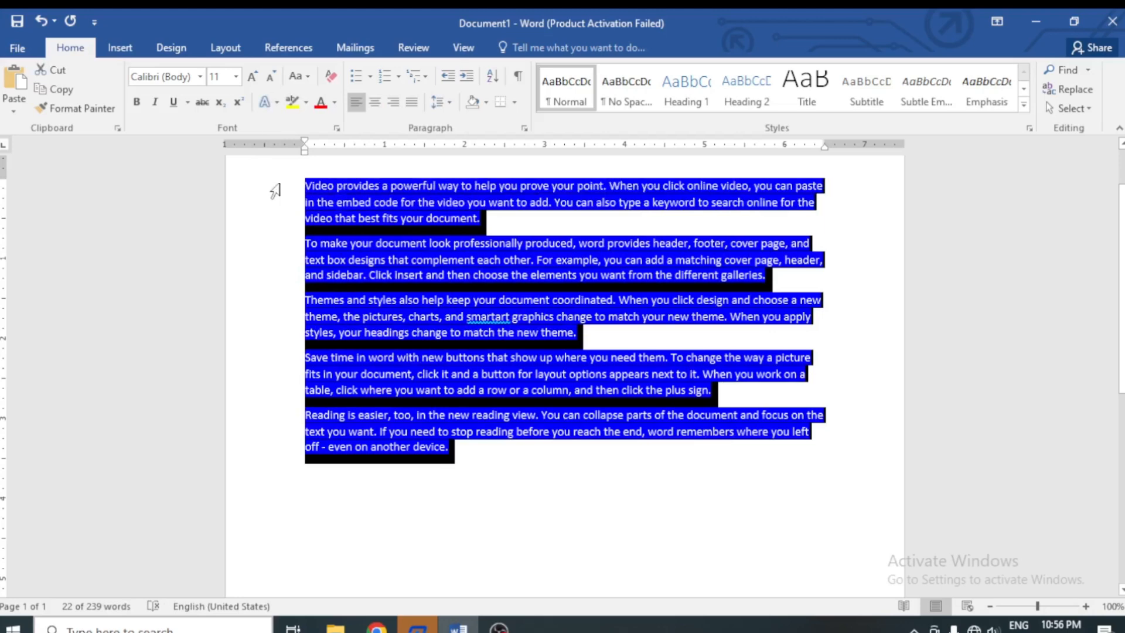
pyautogui.click(305, 105)
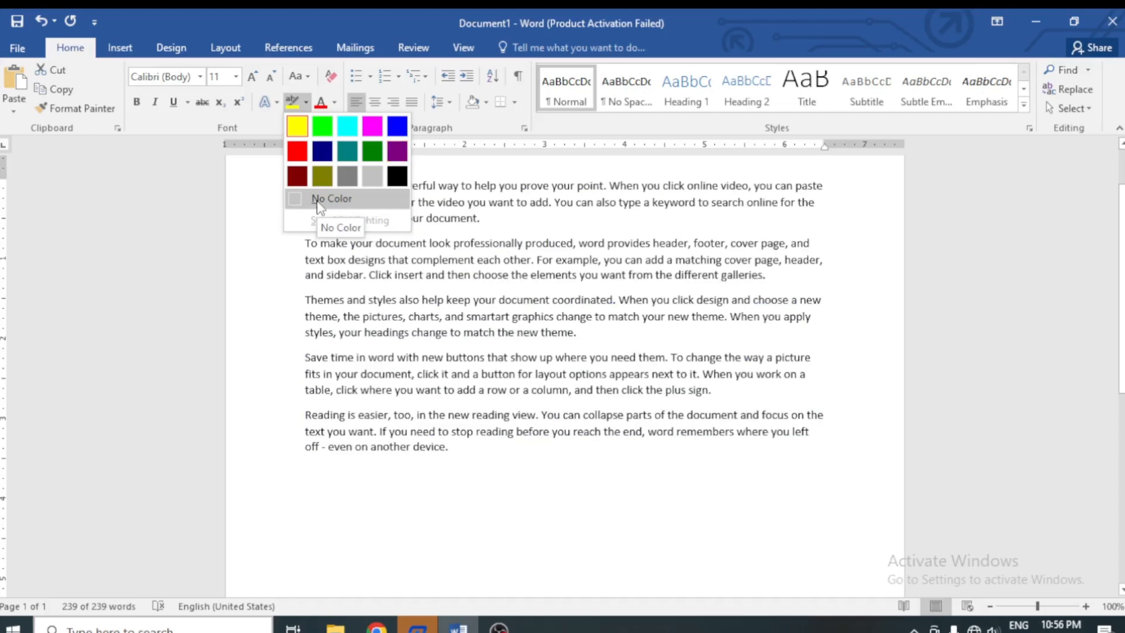
pyautogui.click(317, 200)
pyautogui.hotkey('ctrl', 'Home')
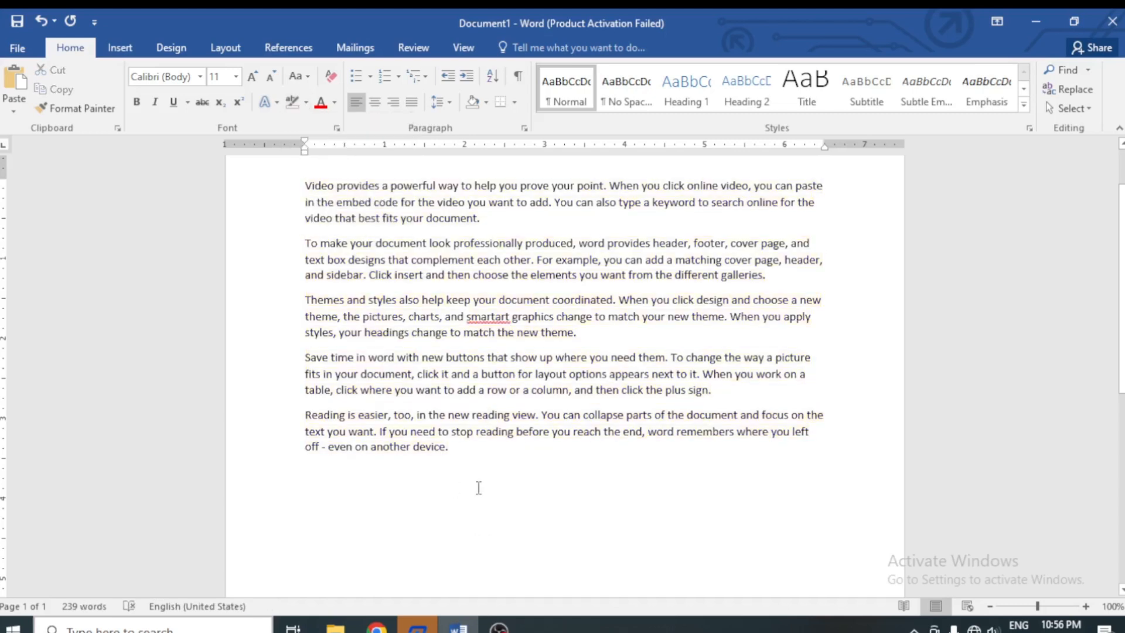
# Step: Show the font color choices for the whole text and close them without picking a color
pyautogui.moveTo(485, 452); pyautogui.dragTo(303, 181)
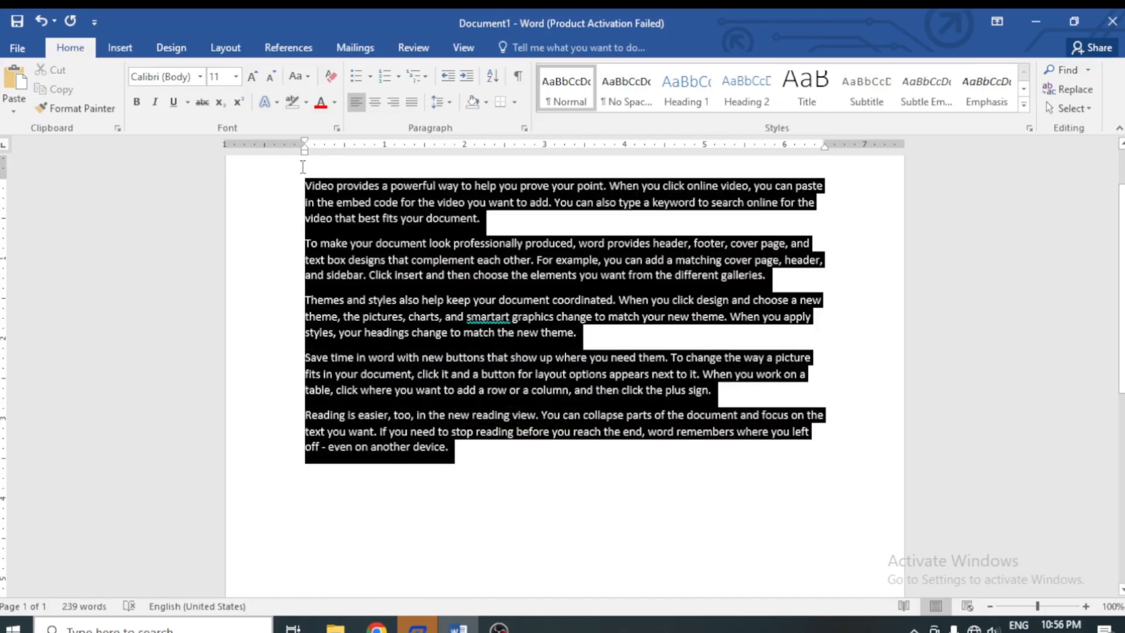
pyautogui.click(334, 102)
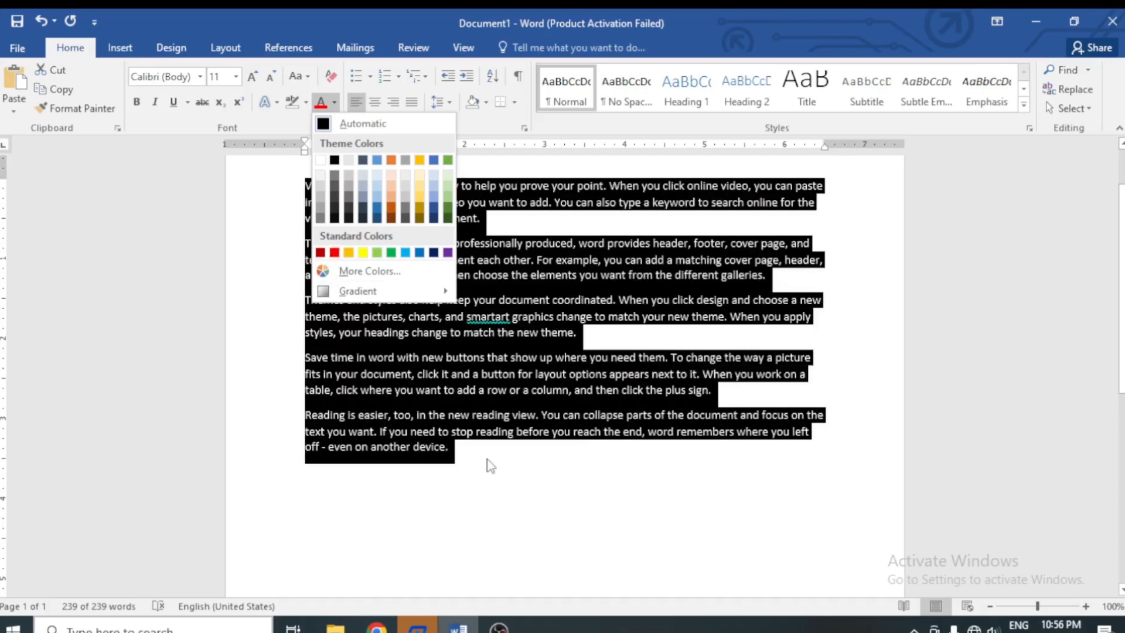
pyautogui.click(491, 466)
pyautogui.click(488, 465)
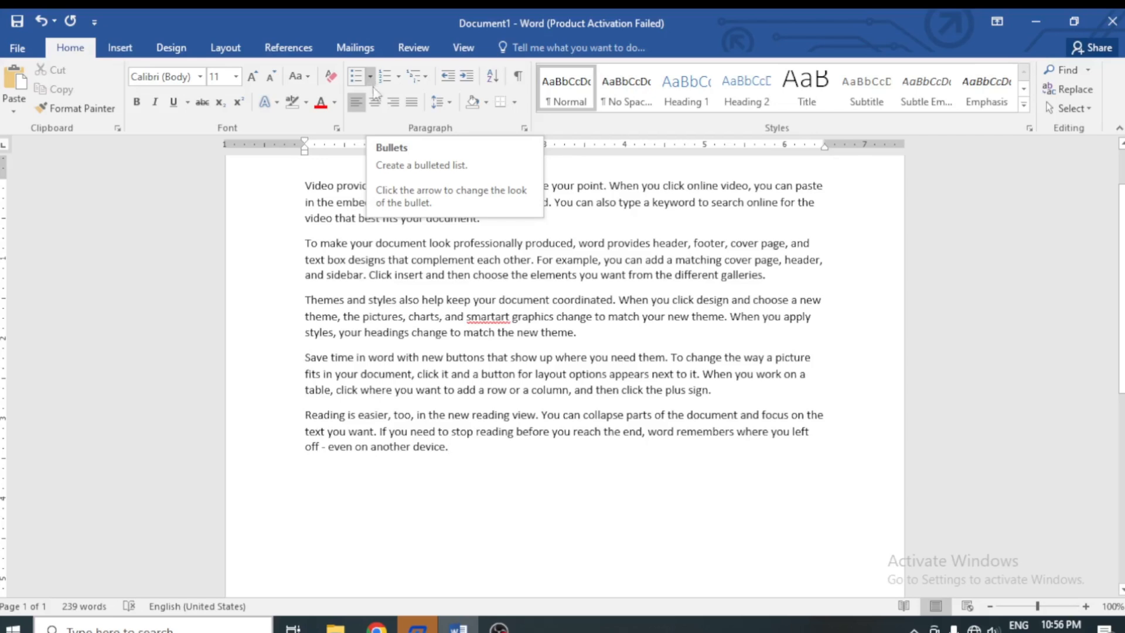
# Step: Define the double right arrow from the Symbol font as a new left-aligned bullet and apply it to all paragraphs
pyautogui.hotkey('ctrl', 'a')
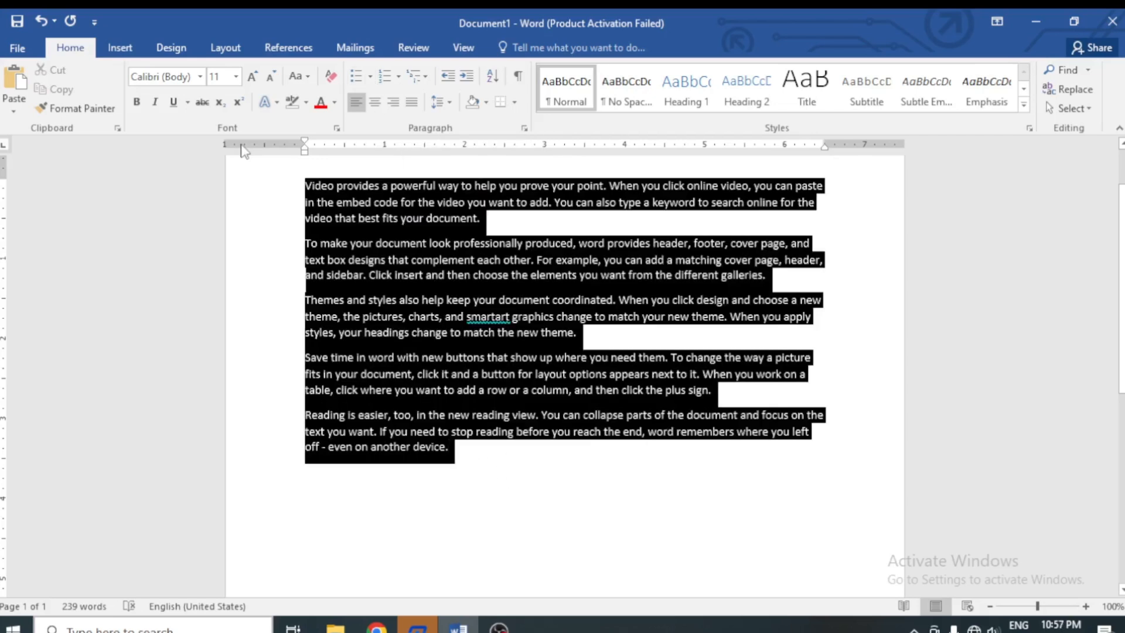
pyautogui.scroll(2, 422, 281)
pyautogui.click(370, 76)
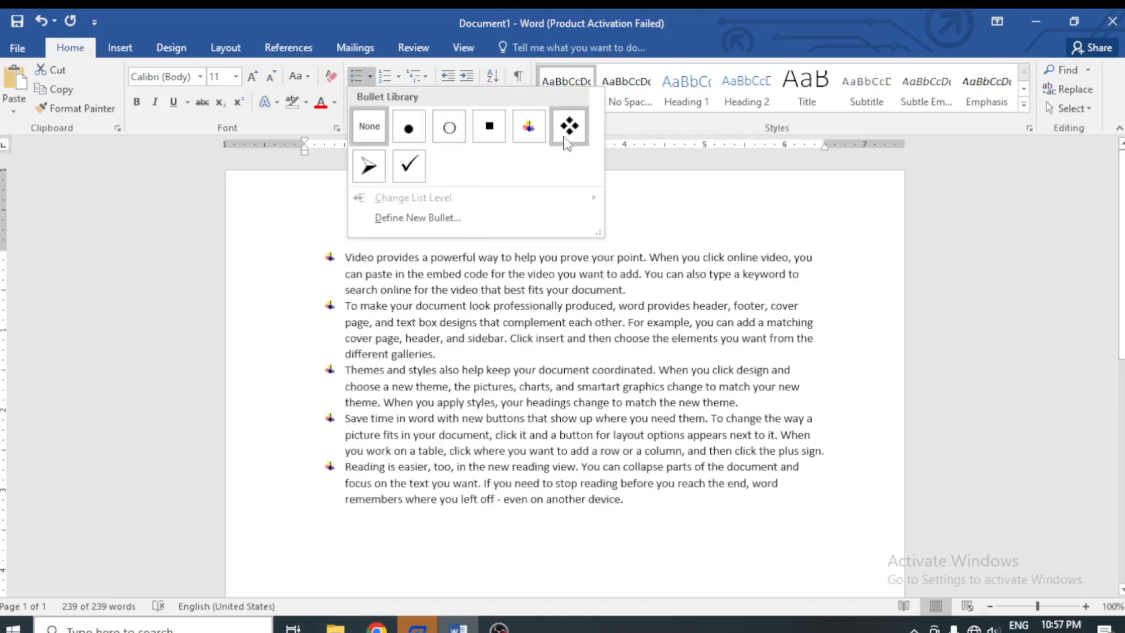
pyautogui.click(485, 218)
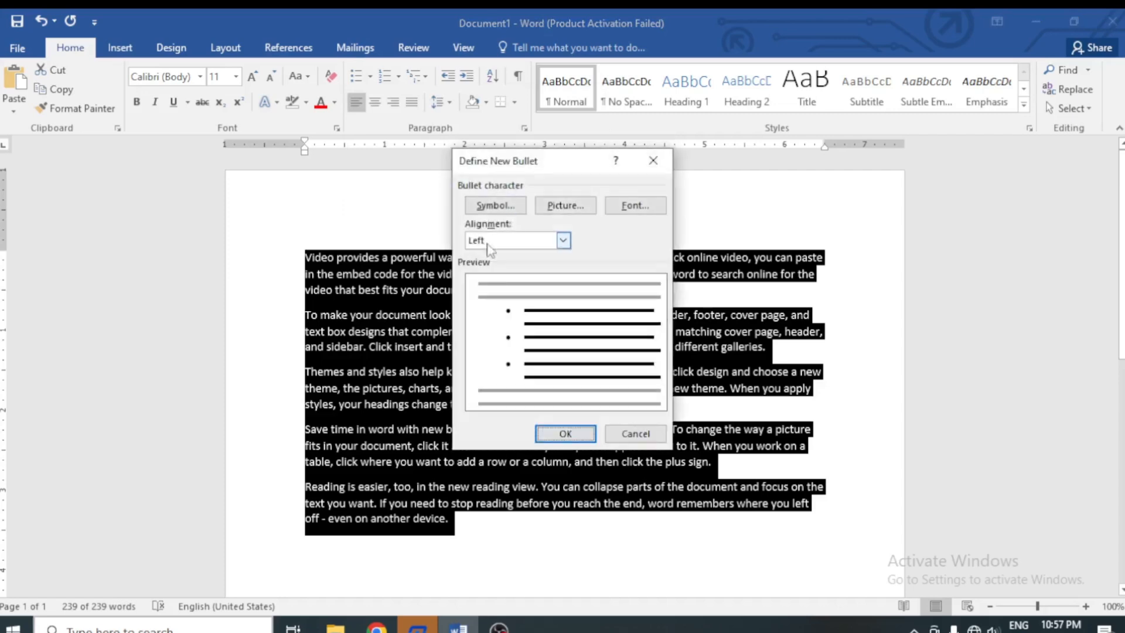
pyautogui.click(513, 206)
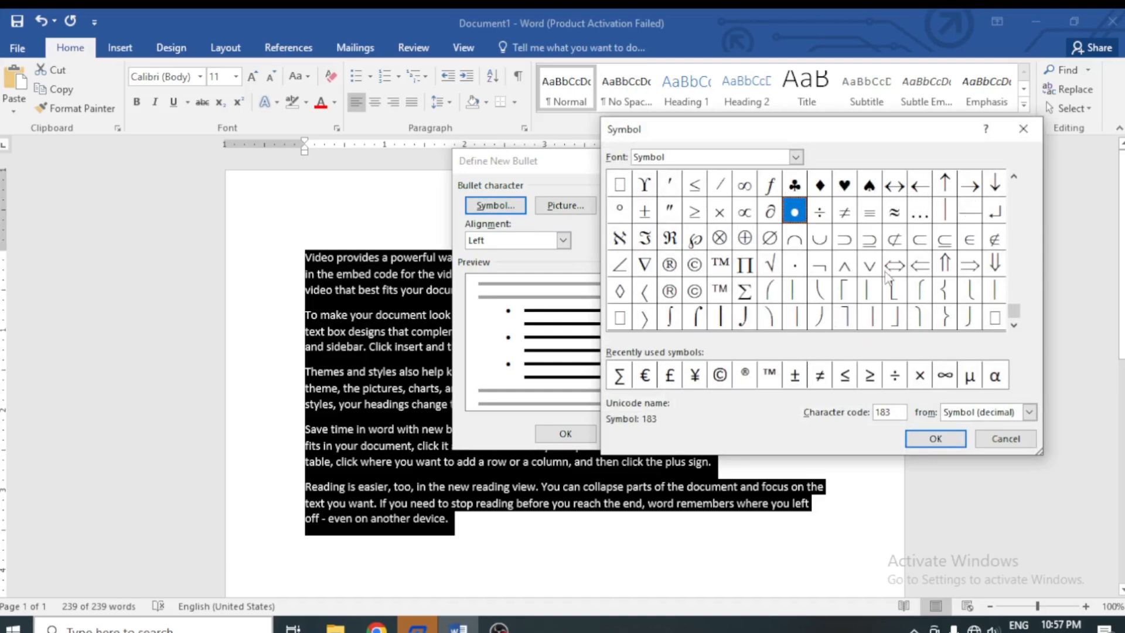
pyautogui.click(970, 266)
pyautogui.click(934, 438)
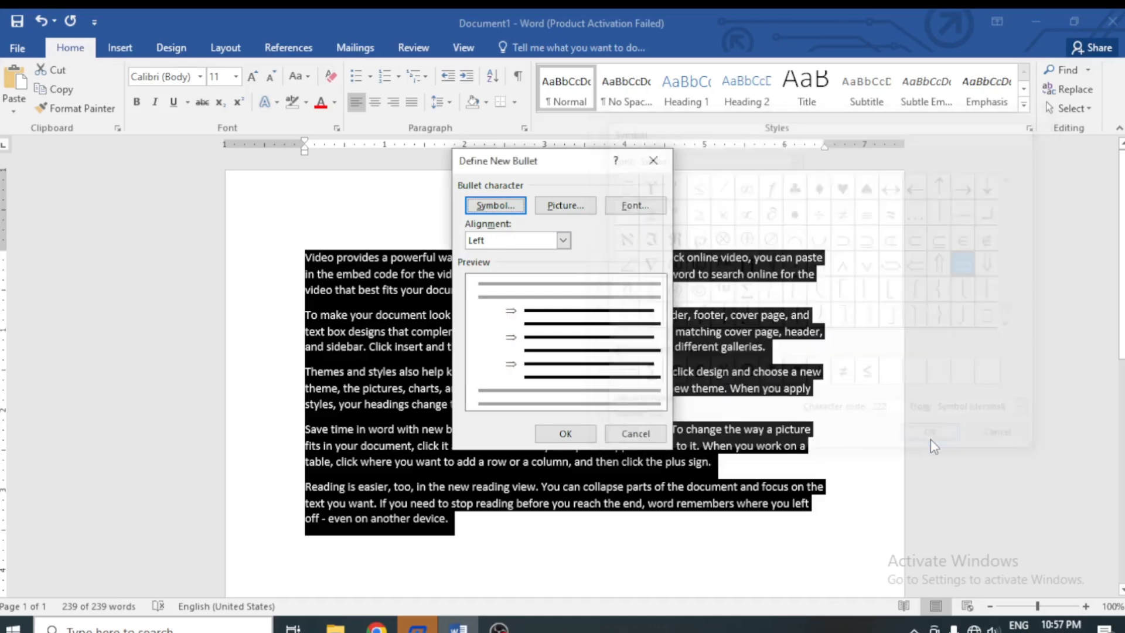
pyautogui.click(565, 434)
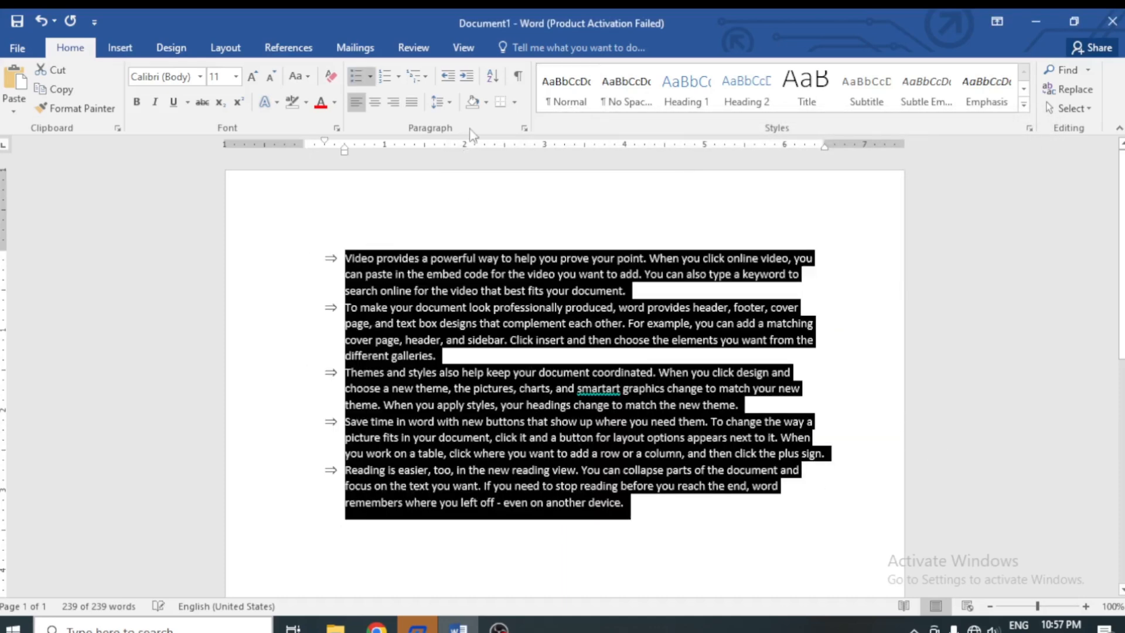
# Step: Remove the arrow bullets from all paragraphs by choosing None in the bullet library
pyautogui.click(373, 82)
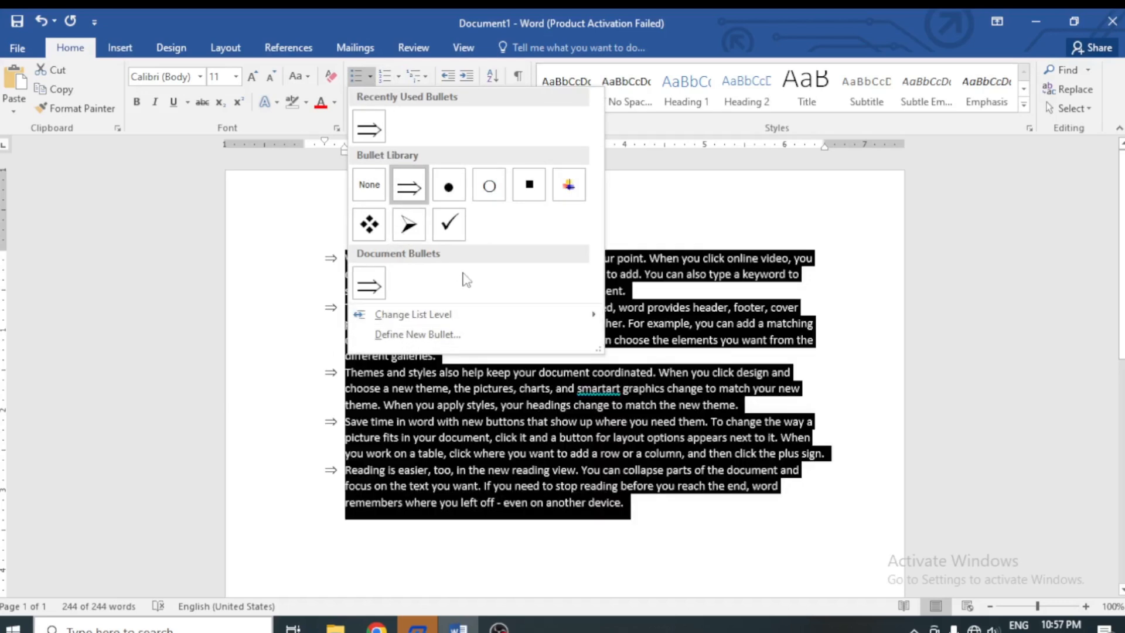
pyautogui.click(366, 193)
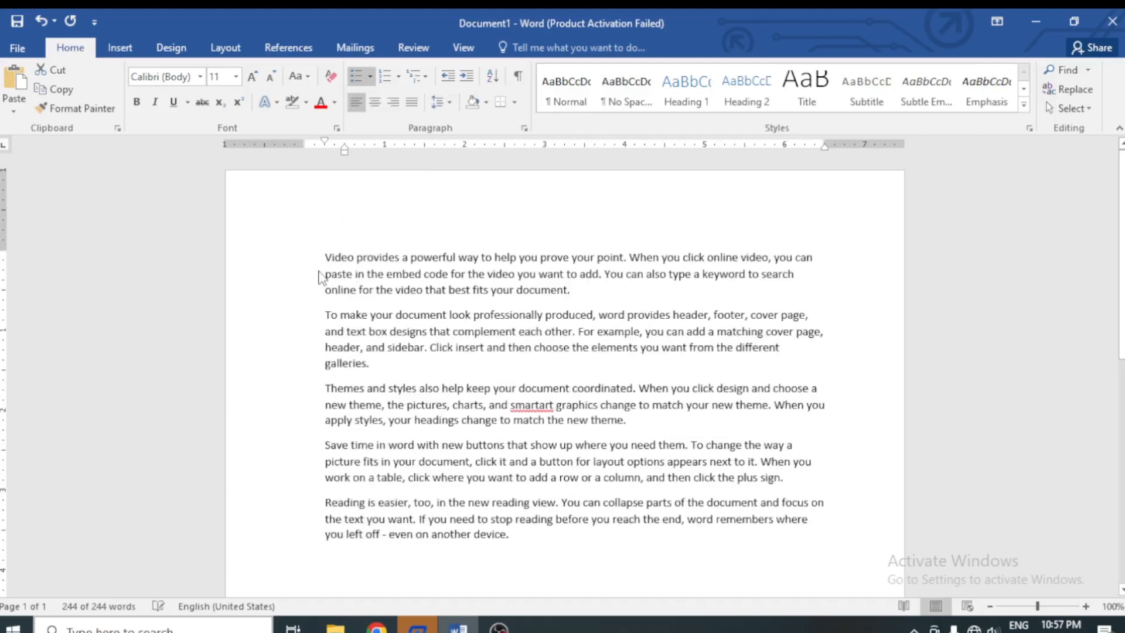
# Step: Preview the numbering formats and multilevel list styles for the whole text without applying any
pyautogui.hotkey('ctrl', 'a')
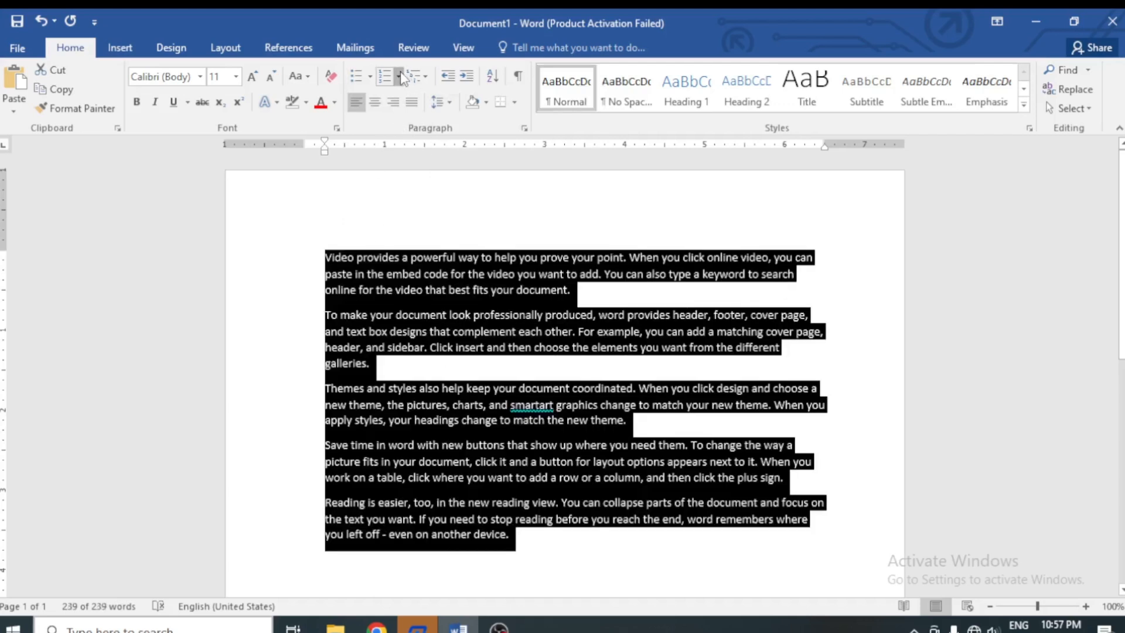
pyautogui.click(400, 76)
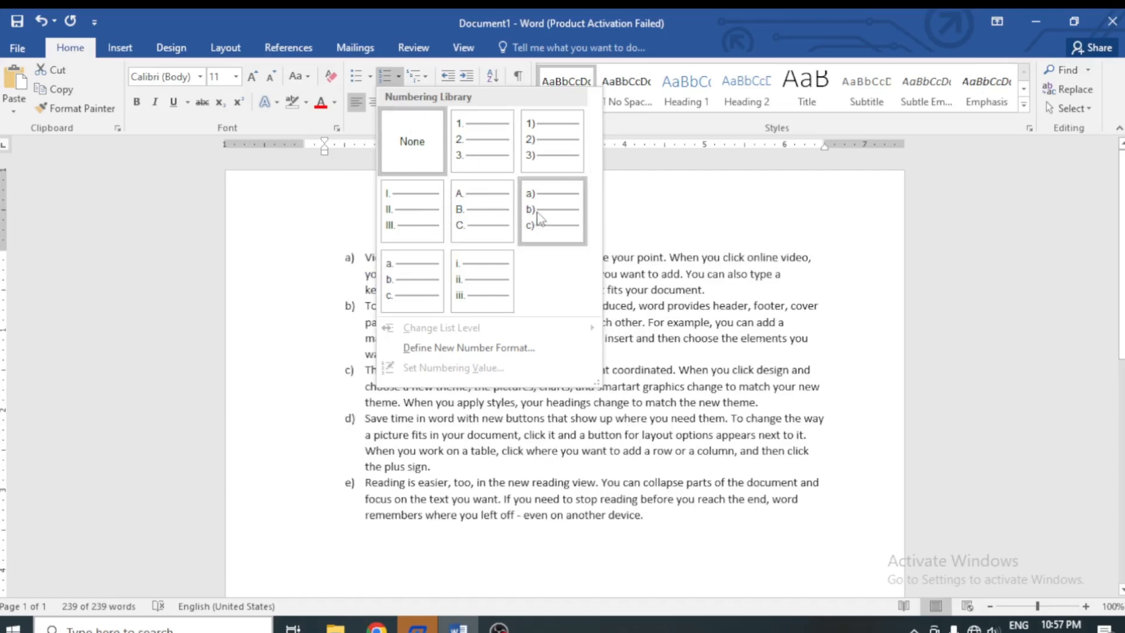
pyautogui.press('Escape')
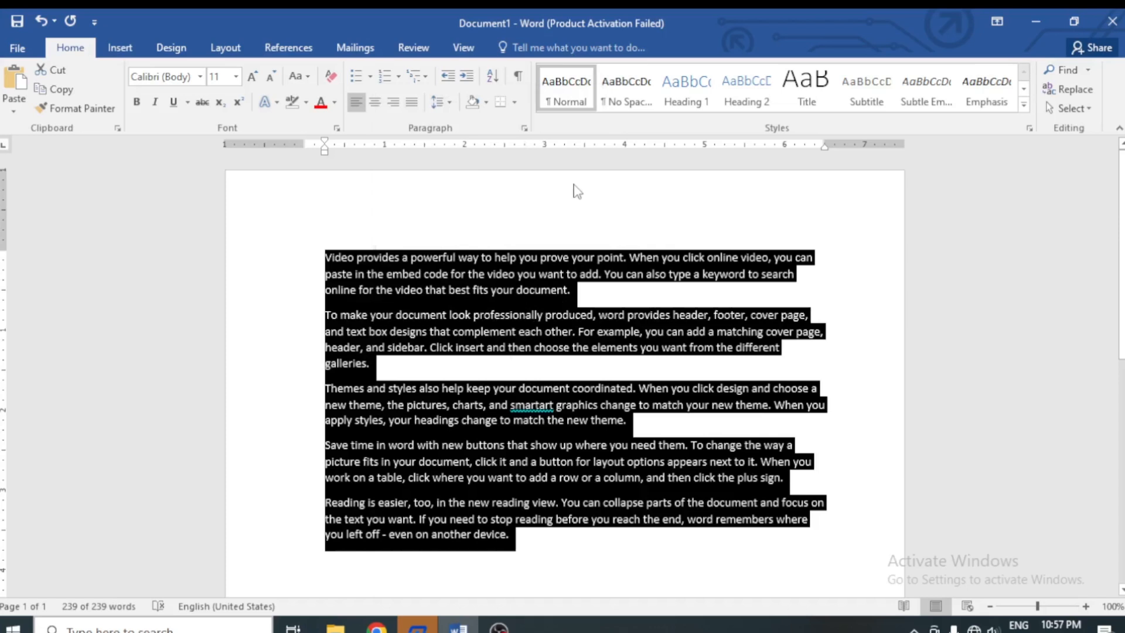
pyautogui.click(426, 79)
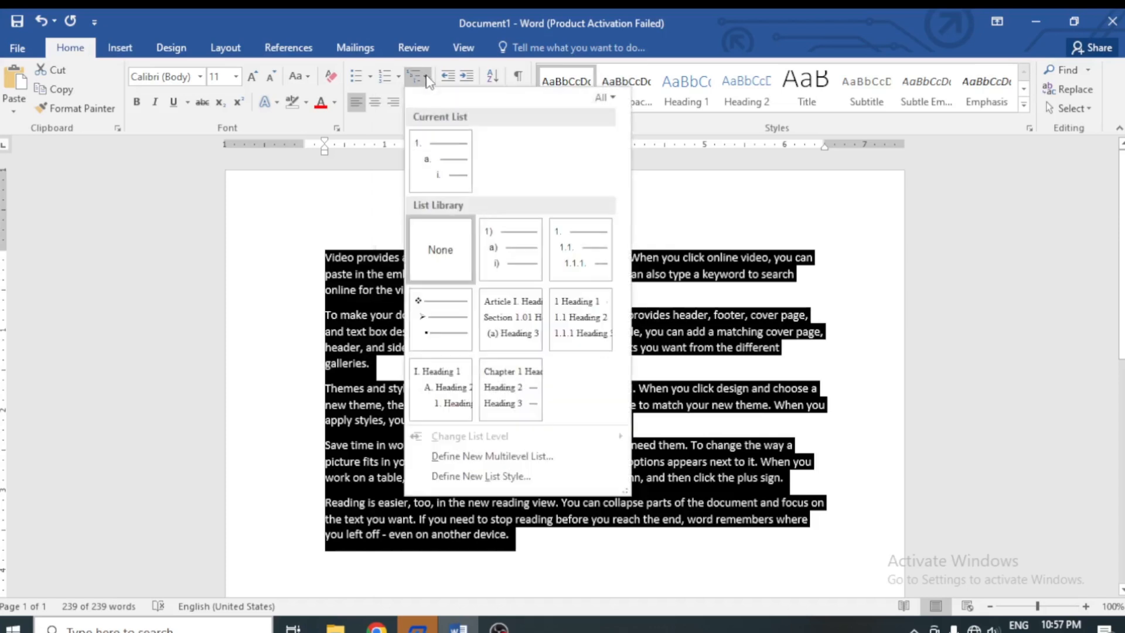
pyautogui.moveTo(553, 233)
pyautogui.moveTo(513, 321)
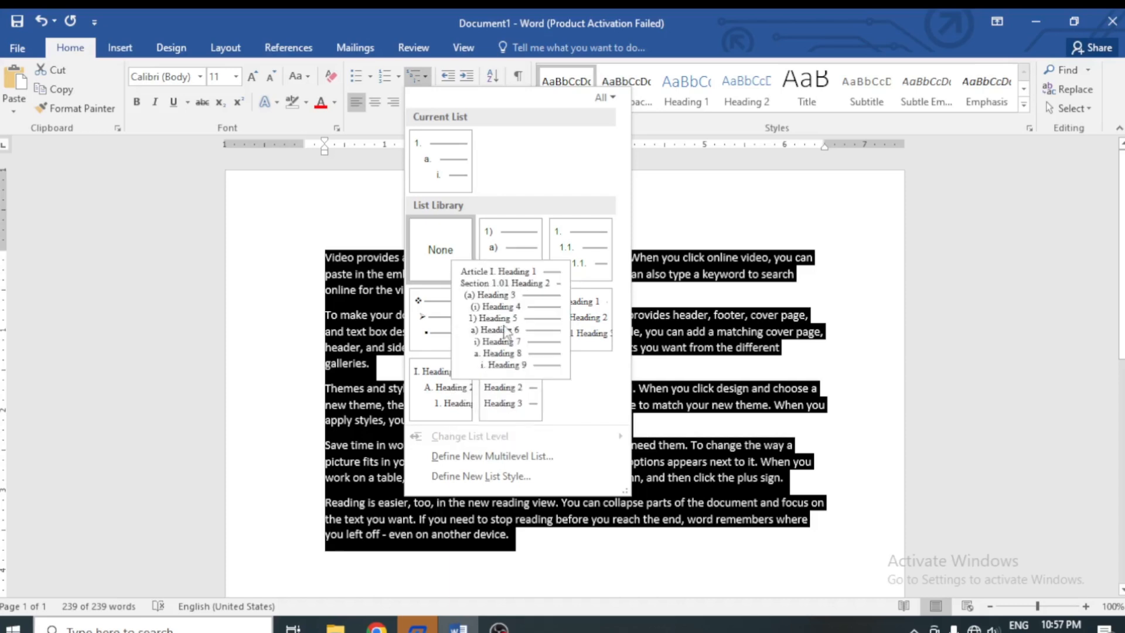
pyautogui.moveTo(505, 267)
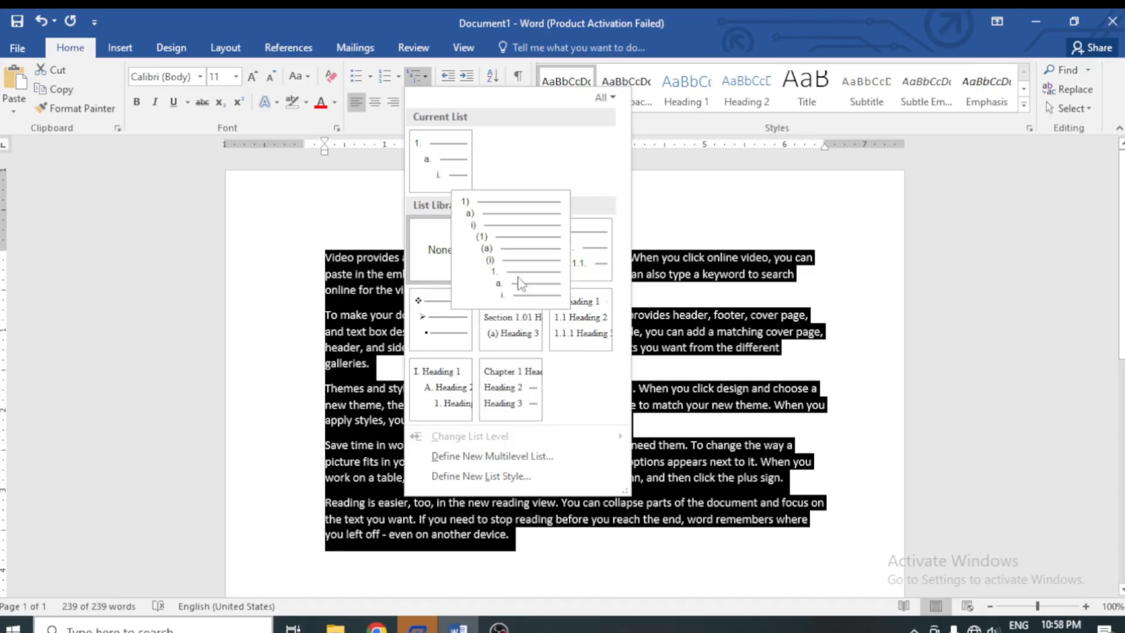
pyautogui.click(669, 205)
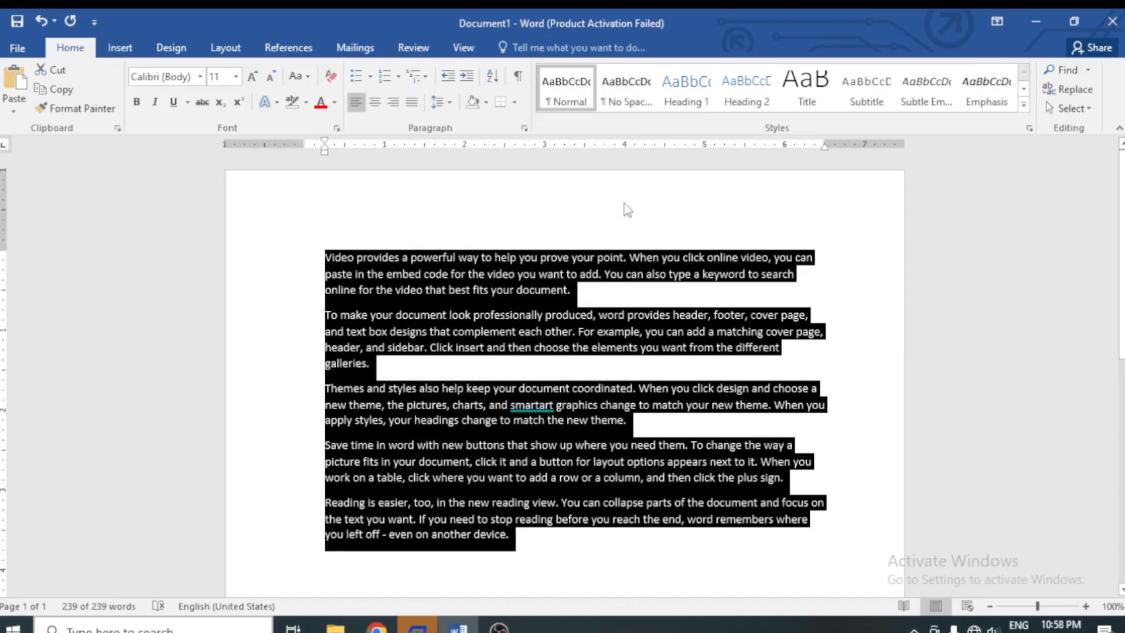
# Step: Decrease the indent of all paragraphs to the left margin and increase it by four levels
pyautogui.click(448, 76)
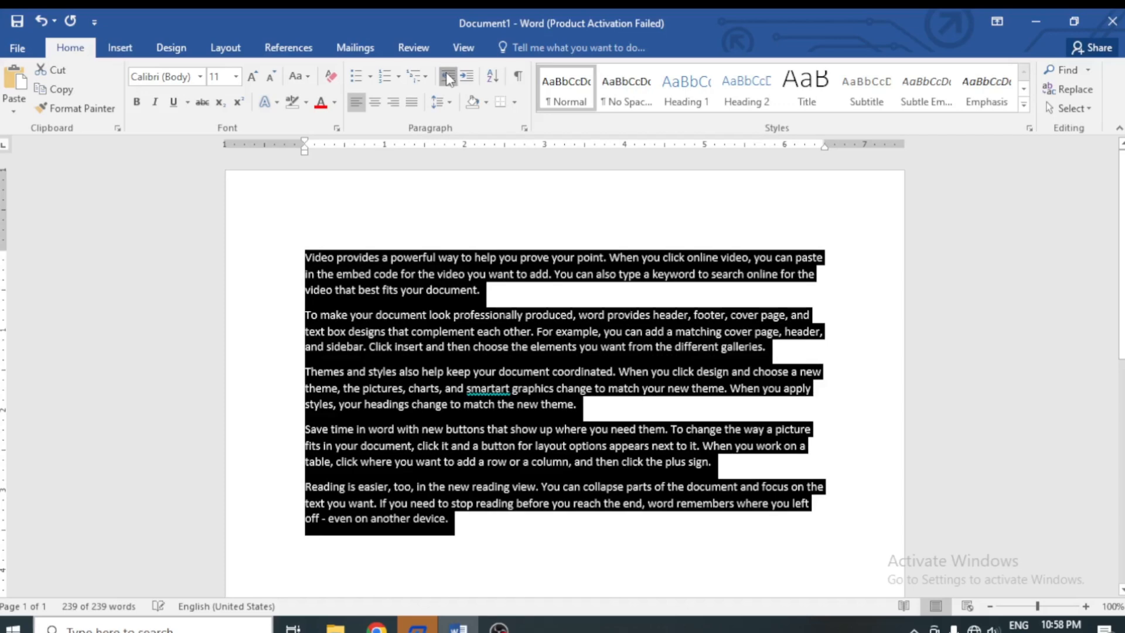
pyautogui.click(466, 77)
pyautogui.click(466, 76)
pyautogui.click(466, 76)
pyautogui.click(466, 77)
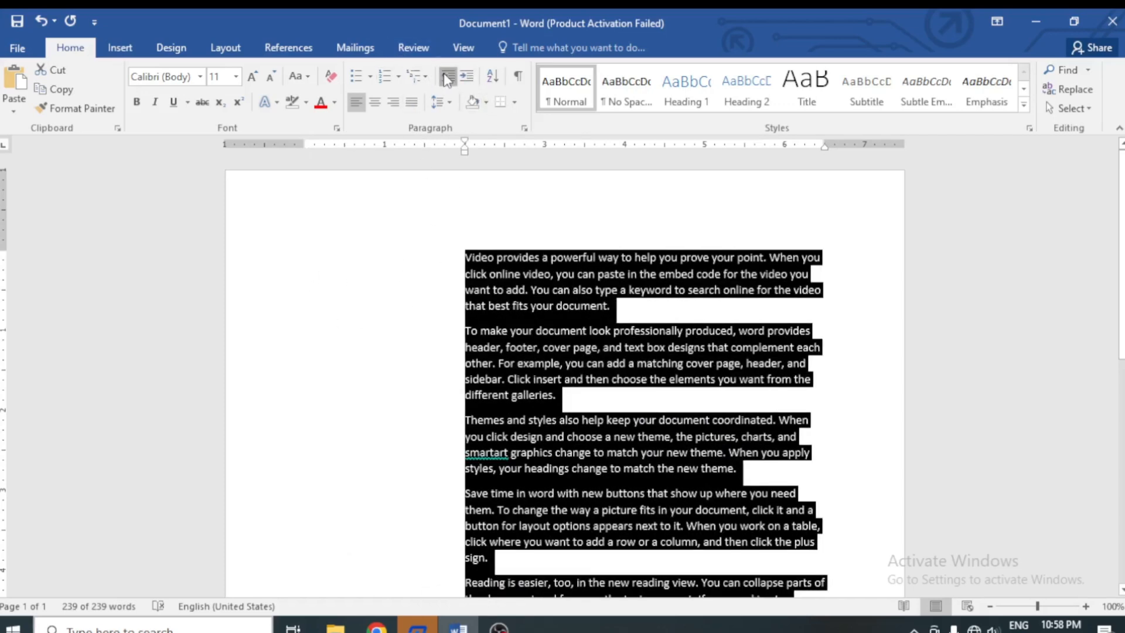
# Step: Decrease the indent of all paragraphs by four levels, back to the left margin
pyautogui.click(447, 77)
pyautogui.click(447, 76)
pyautogui.click(447, 76)
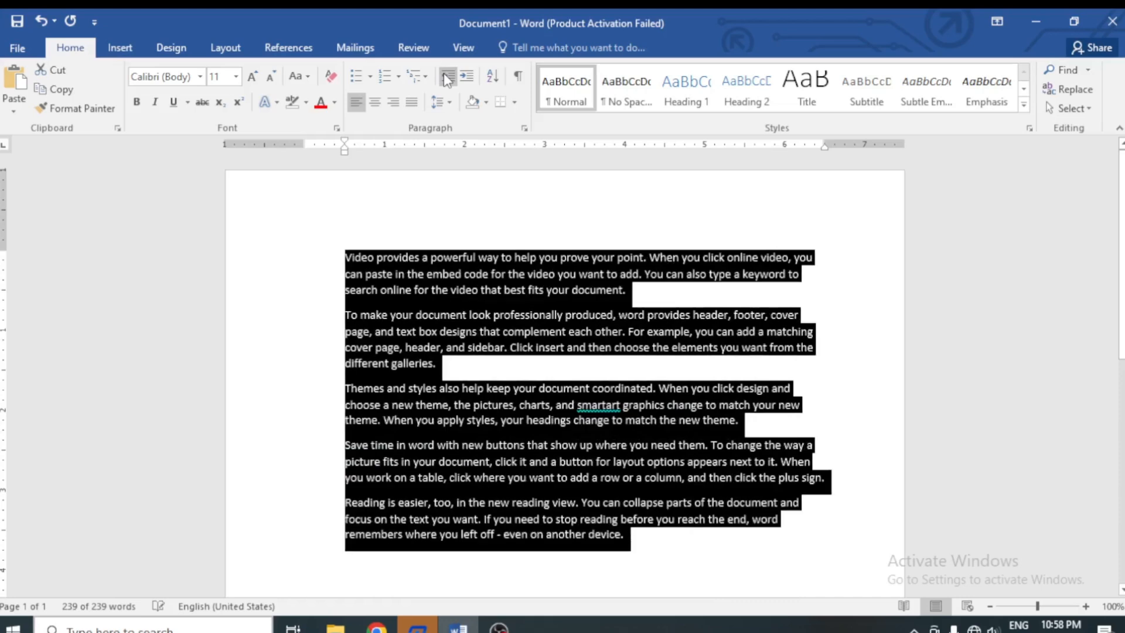
pyautogui.click(448, 77)
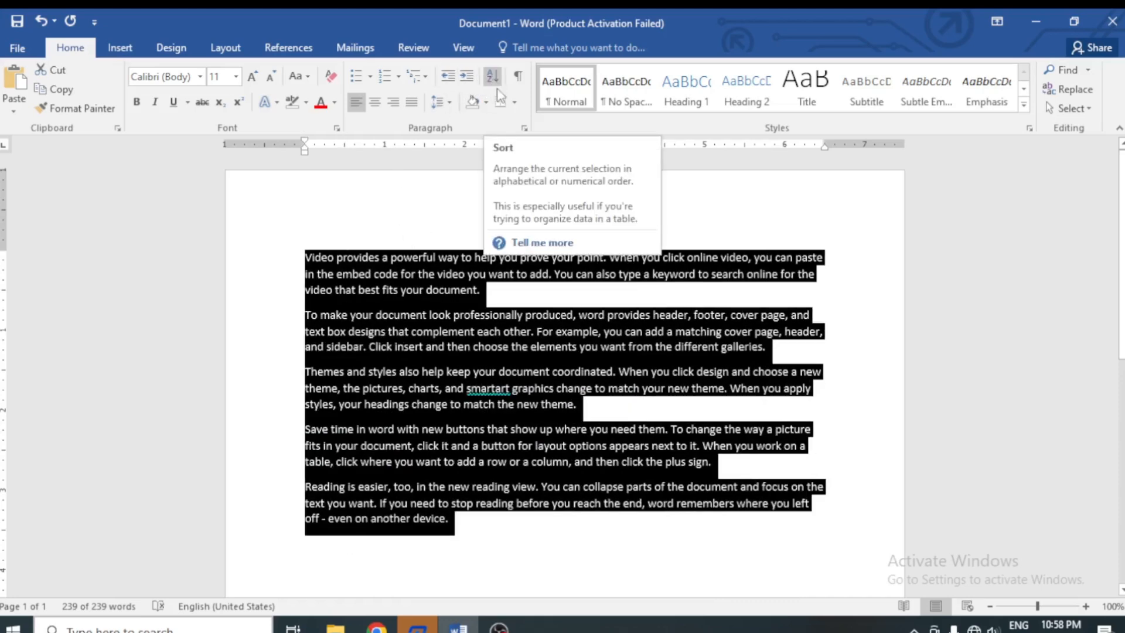
# Step: Sort all the document's paragraphs by text in ascending order, with no header row
pyautogui.click(418, 256)
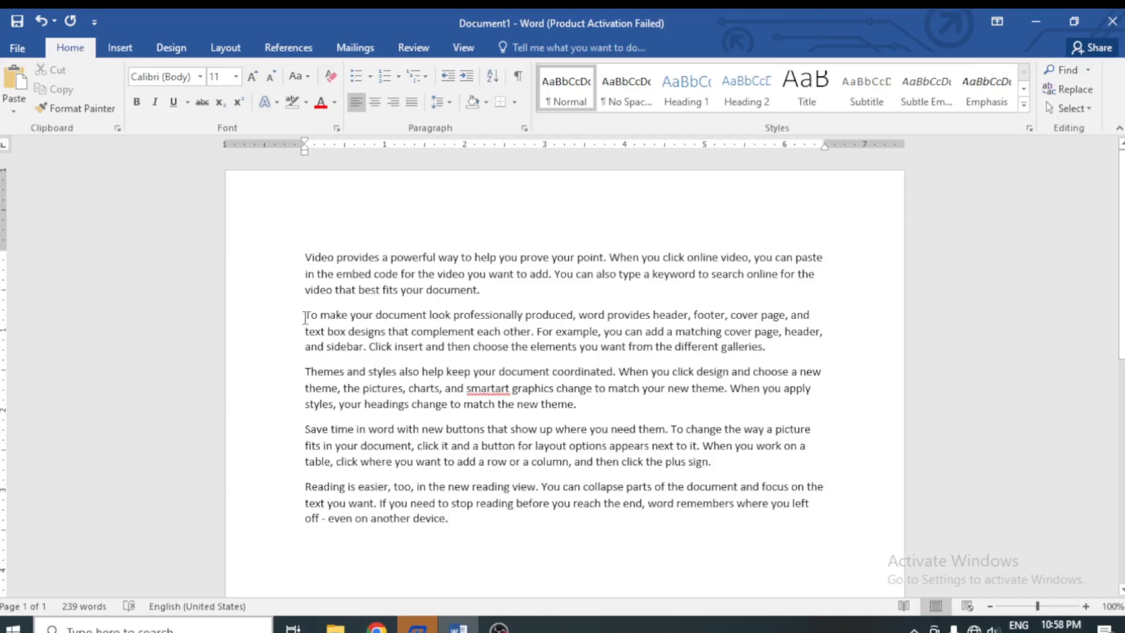
pyautogui.moveTo(505, 546); pyautogui.dragTo(301, 258)
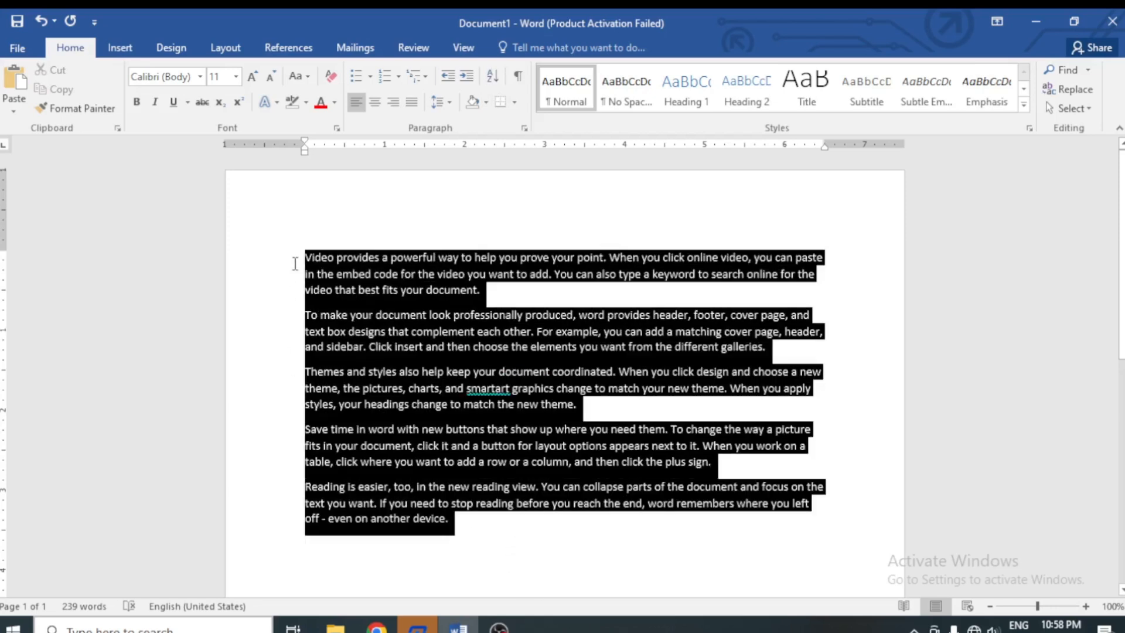
pyautogui.click(492, 75)
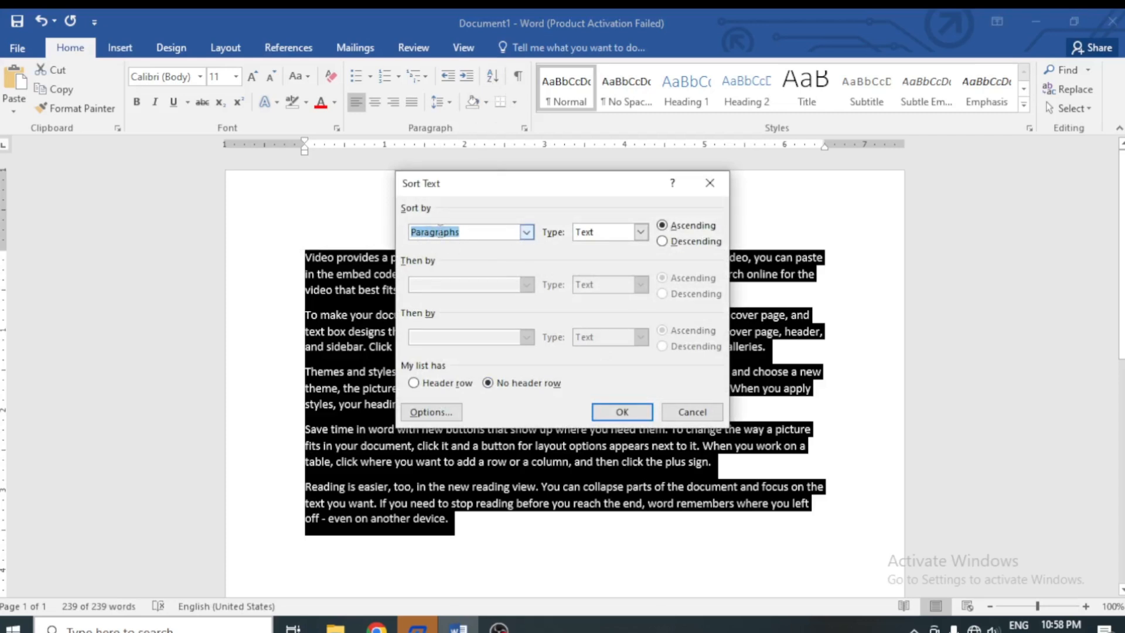
pyautogui.click(620, 416)
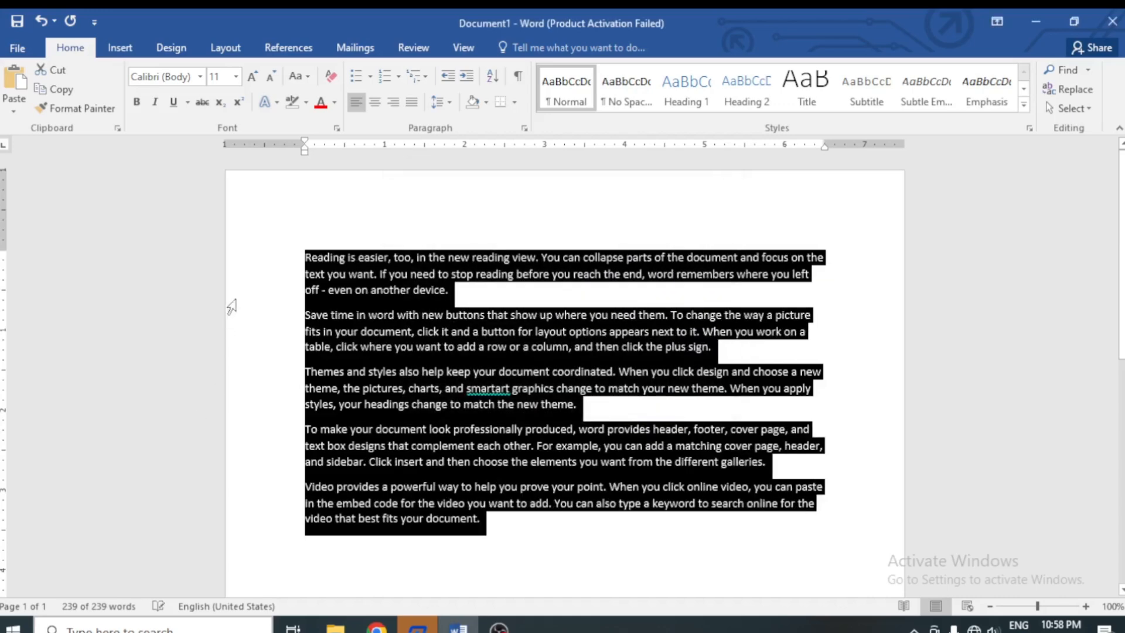
# Step: Examine the order of the sorted paragraphs by checking the first letter of each one
pyautogui.click(280, 290)
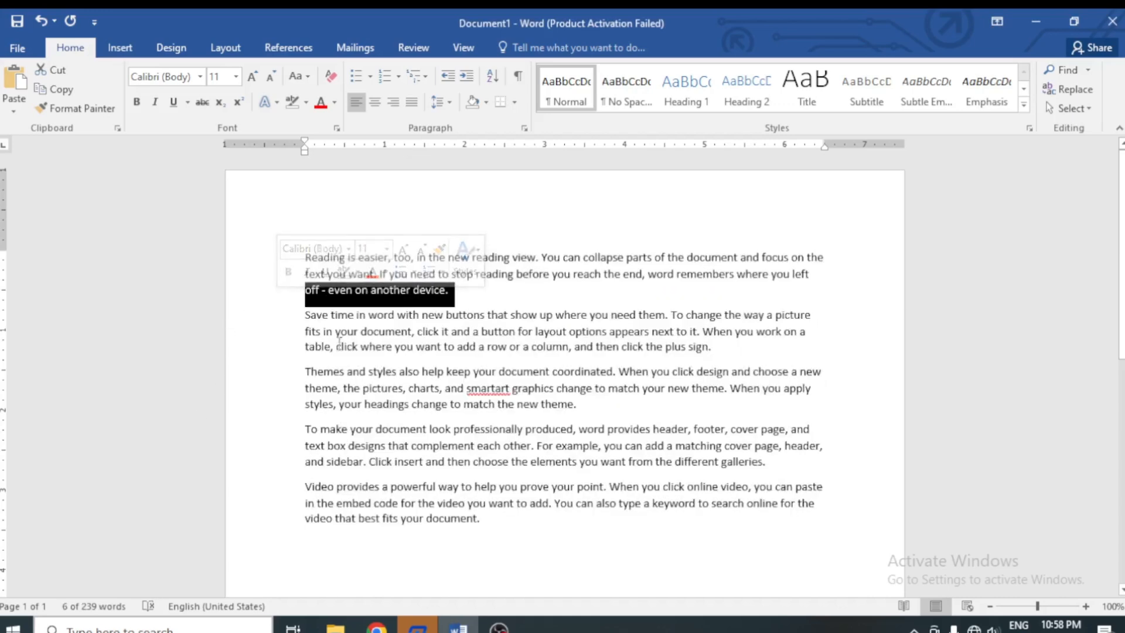
pyautogui.click(284, 346)
pyautogui.click(304, 257)
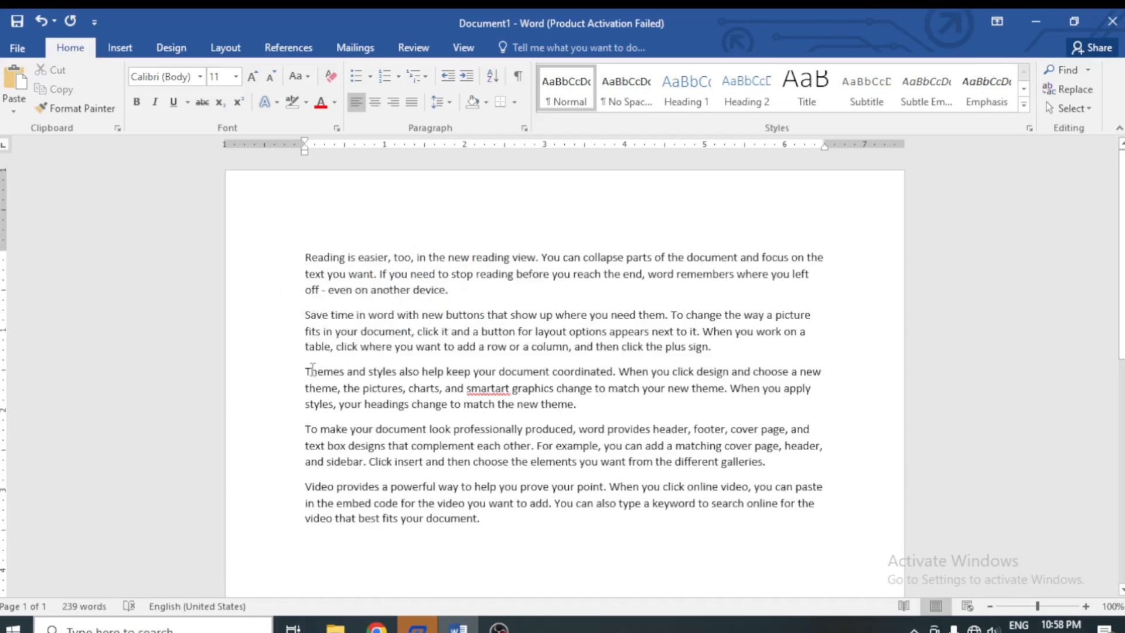
pyautogui.moveTo(312, 369); pyautogui.dragTo(305, 371)
pyautogui.moveTo(312, 429); pyautogui.dragTo(305, 429)
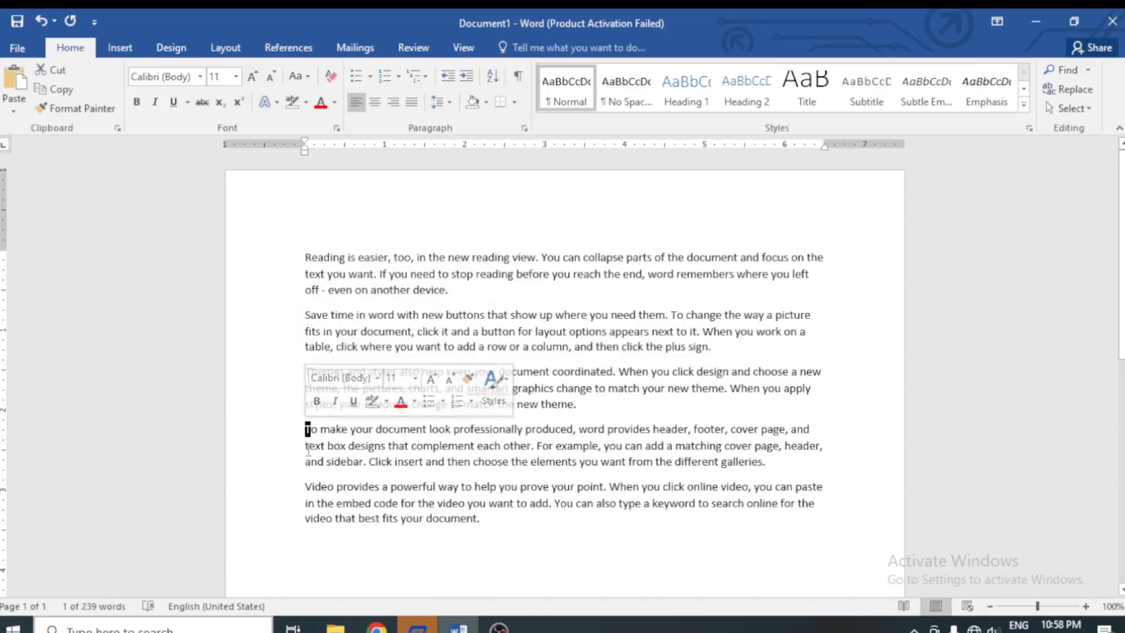
pyautogui.moveTo(314, 489); pyautogui.dragTo(305, 488)
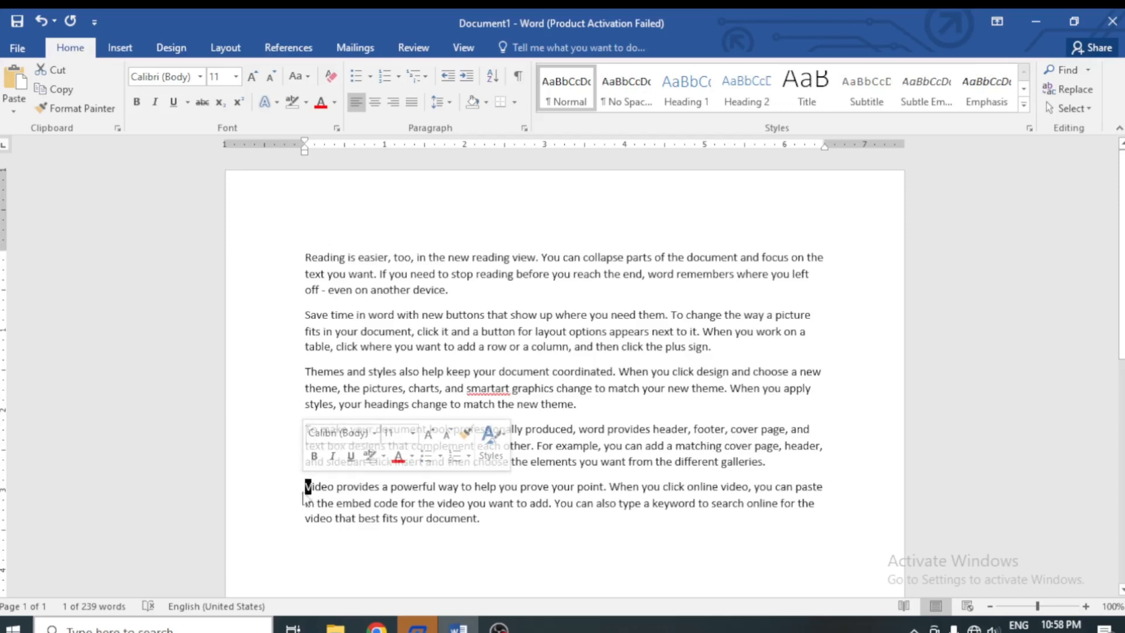
pyautogui.click(294, 527)
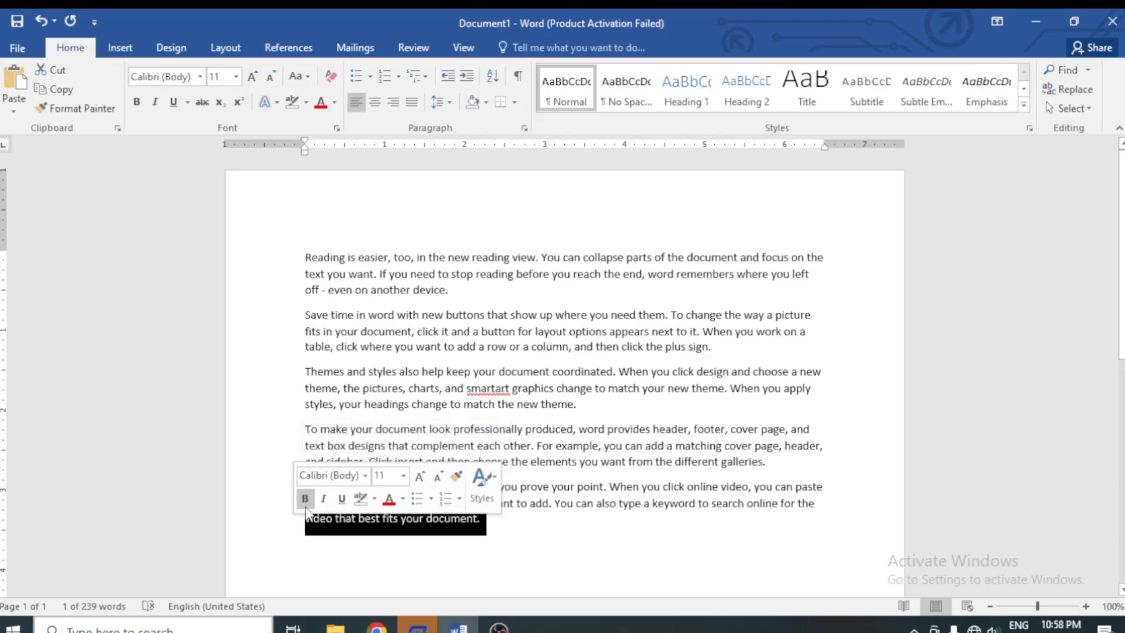
pyautogui.click(293, 542)
pyautogui.click(497, 546)
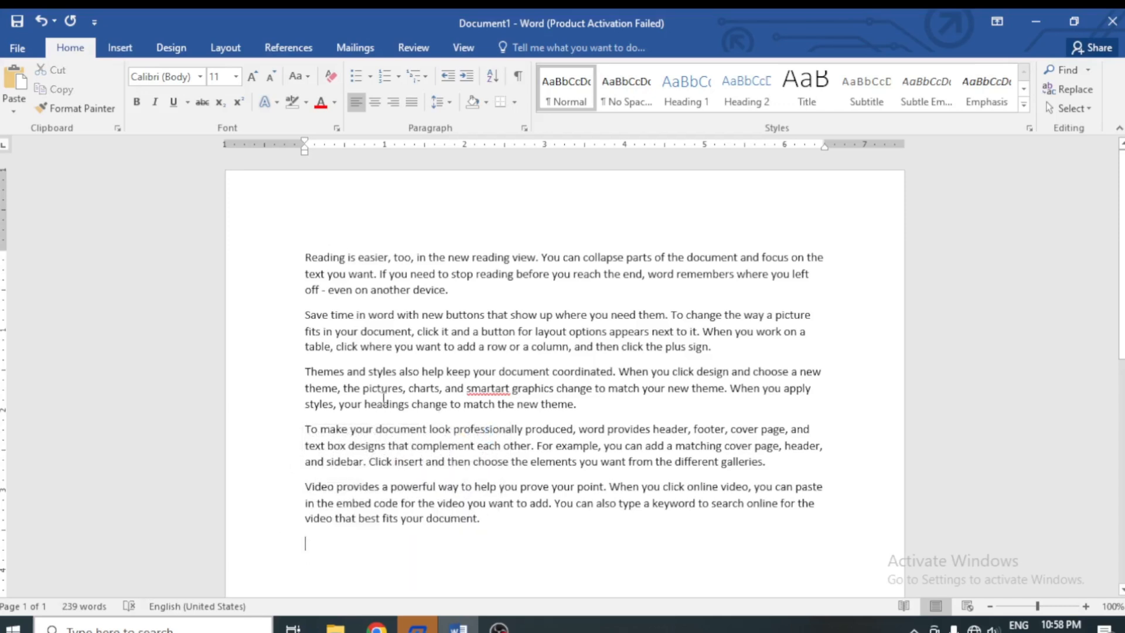
# Step: Undo the paragraph sort, and turn the formatting marks on and off again
pyautogui.hotkey('ctrl', 'z')
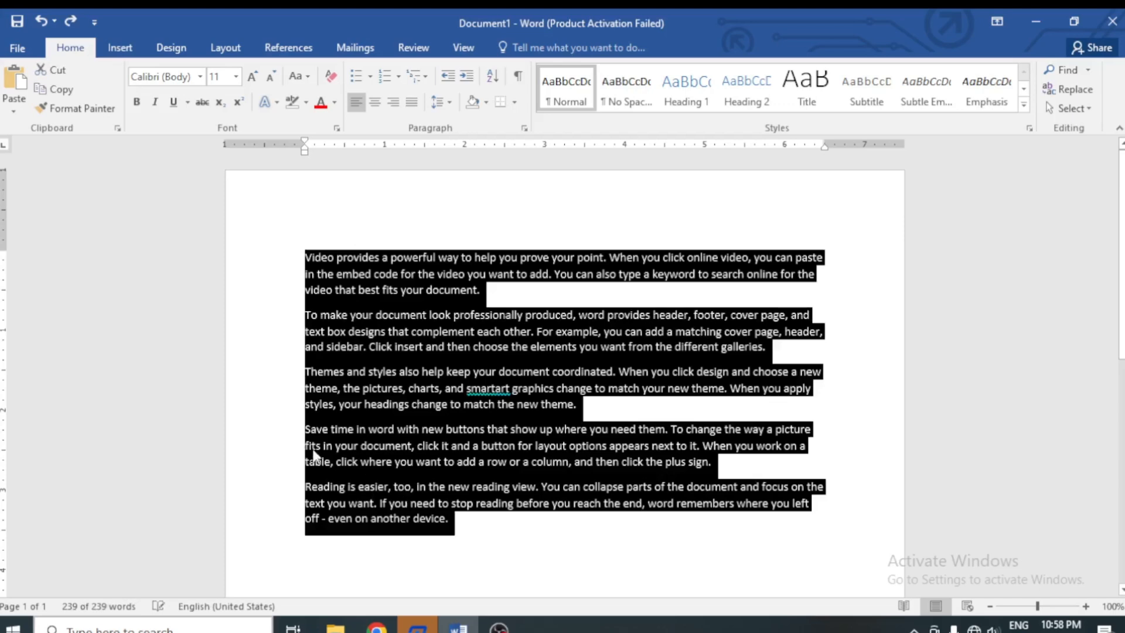
pyautogui.click(441, 551)
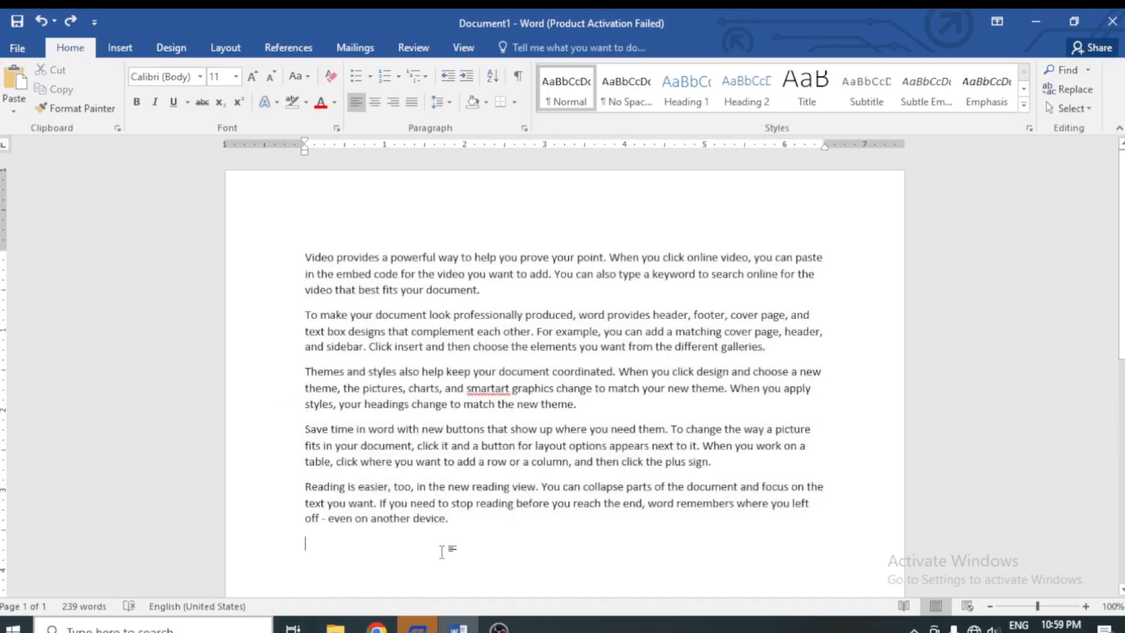
pyautogui.click(518, 83)
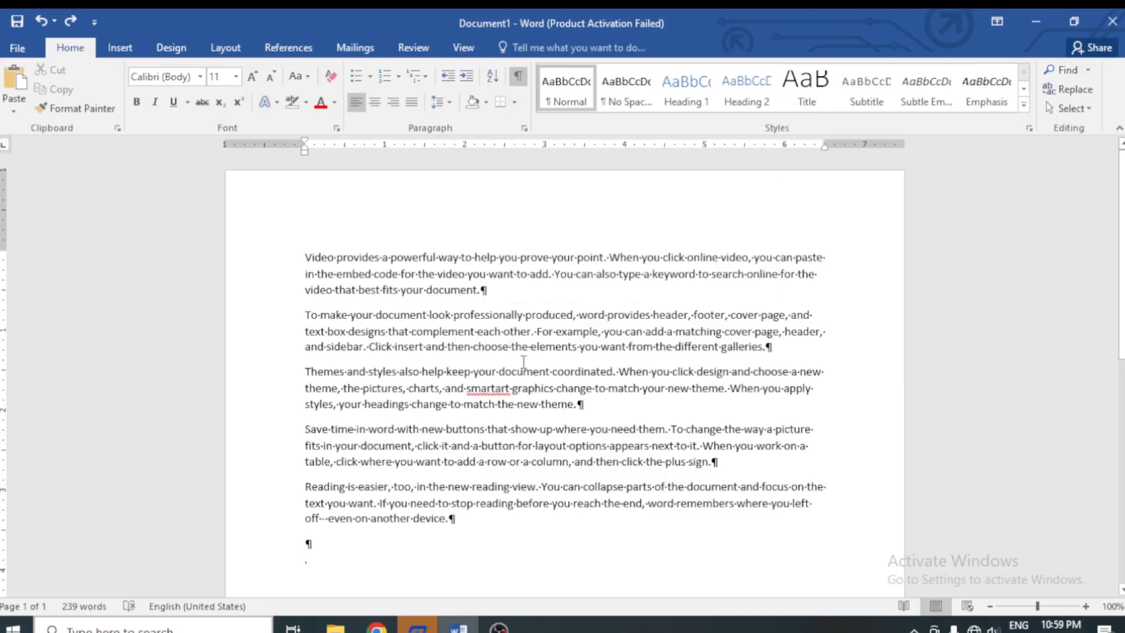
pyautogui.click(518, 77)
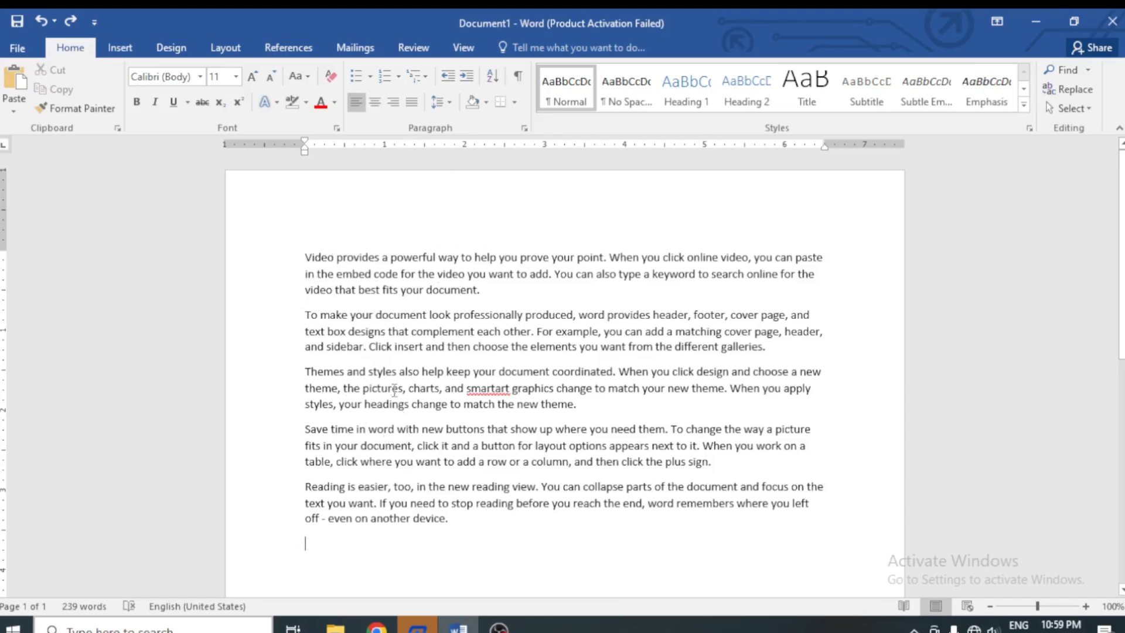
# Step: Center all the paragraphs of the document
pyautogui.click(378, 106)
pyautogui.moveTo(500, 531); pyautogui.dragTo(284, 244)
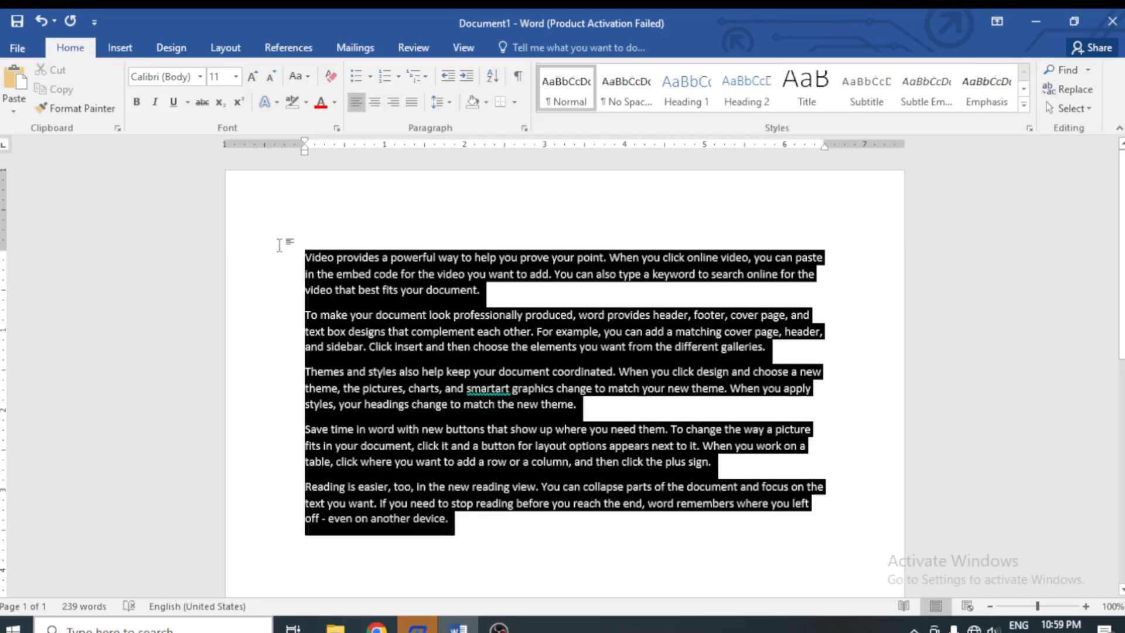
pyautogui.click(375, 103)
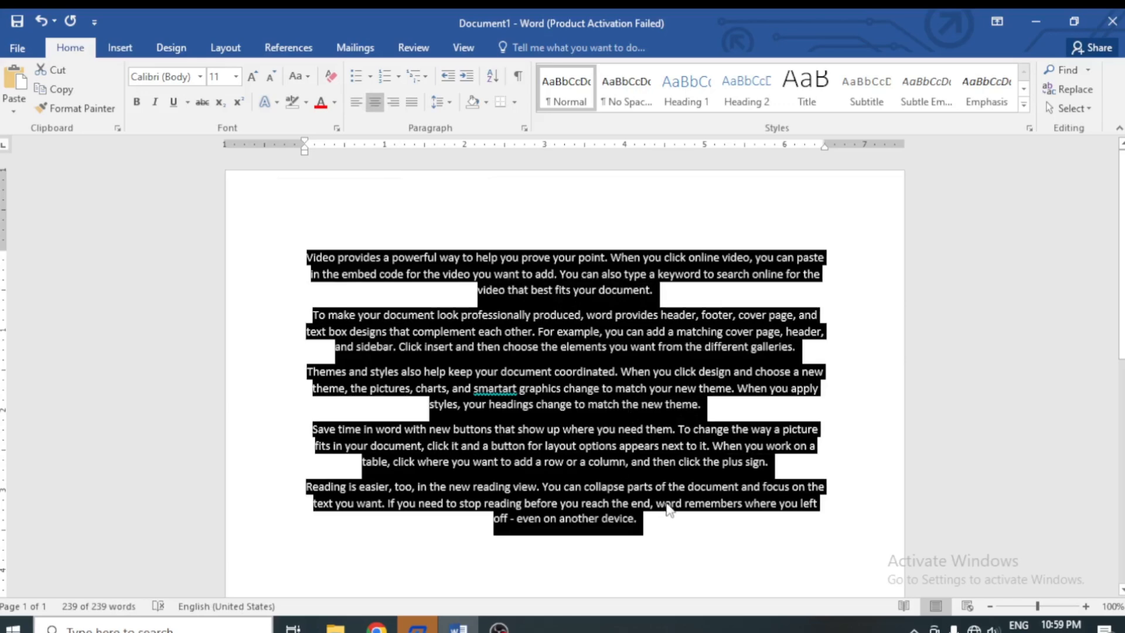
# Step: Right-align all the paragraphs and change their alignment to justified
pyautogui.moveTo(668, 518); pyautogui.dragTo(287, 234)
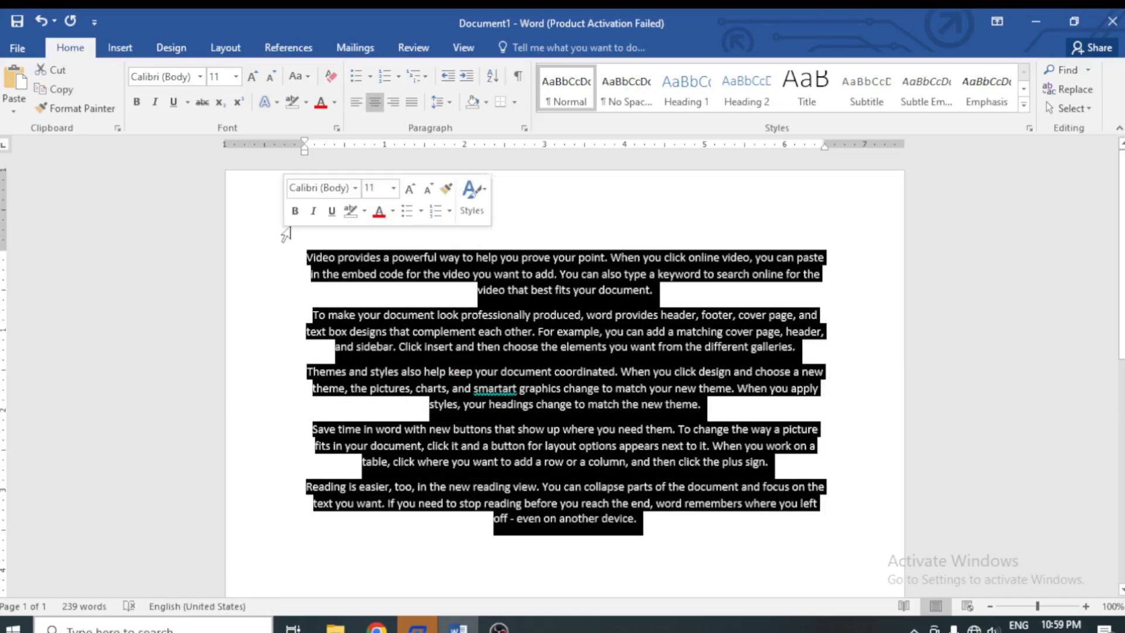
pyautogui.click(396, 103)
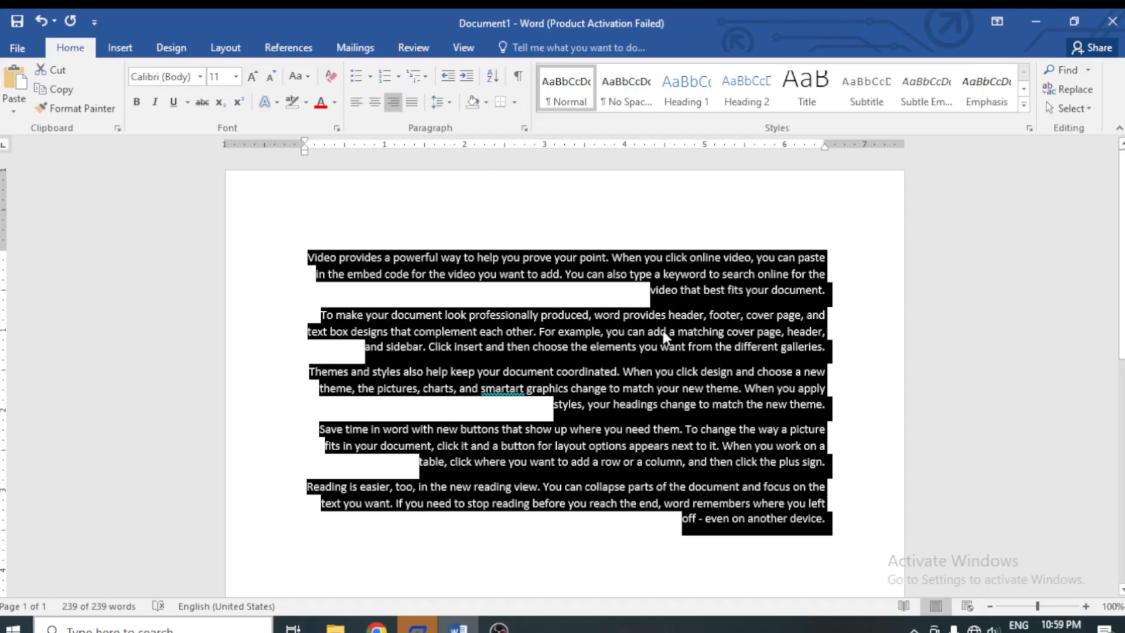
pyautogui.click(413, 103)
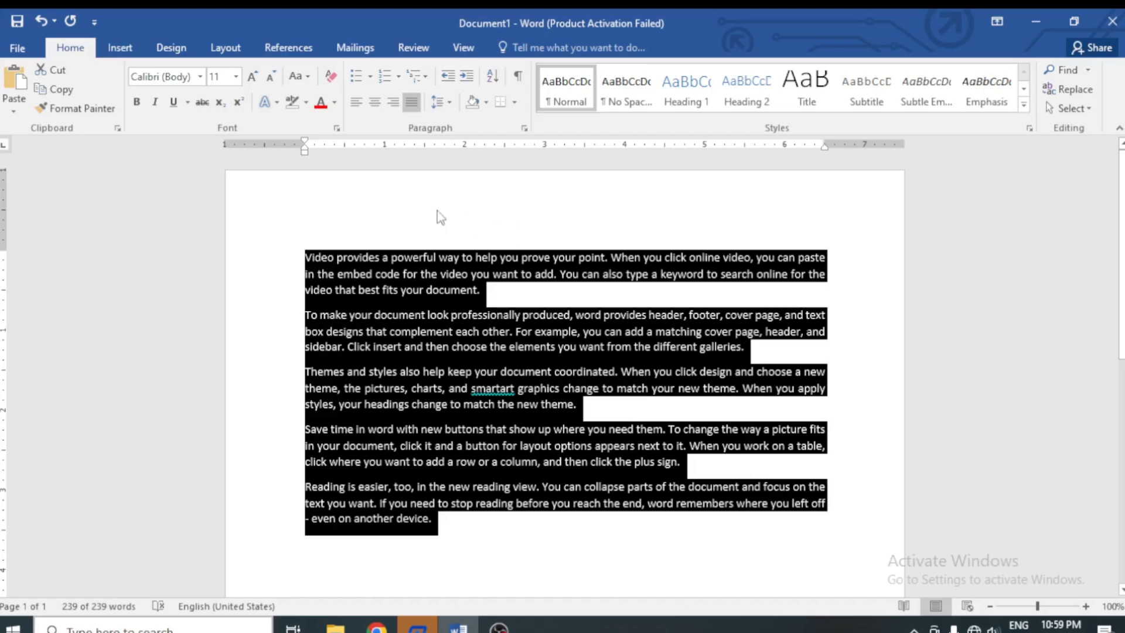
# Step: Set the line spacing of the whole text to 3.0 and reduce it to 1.0
pyautogui.click(448, 107)
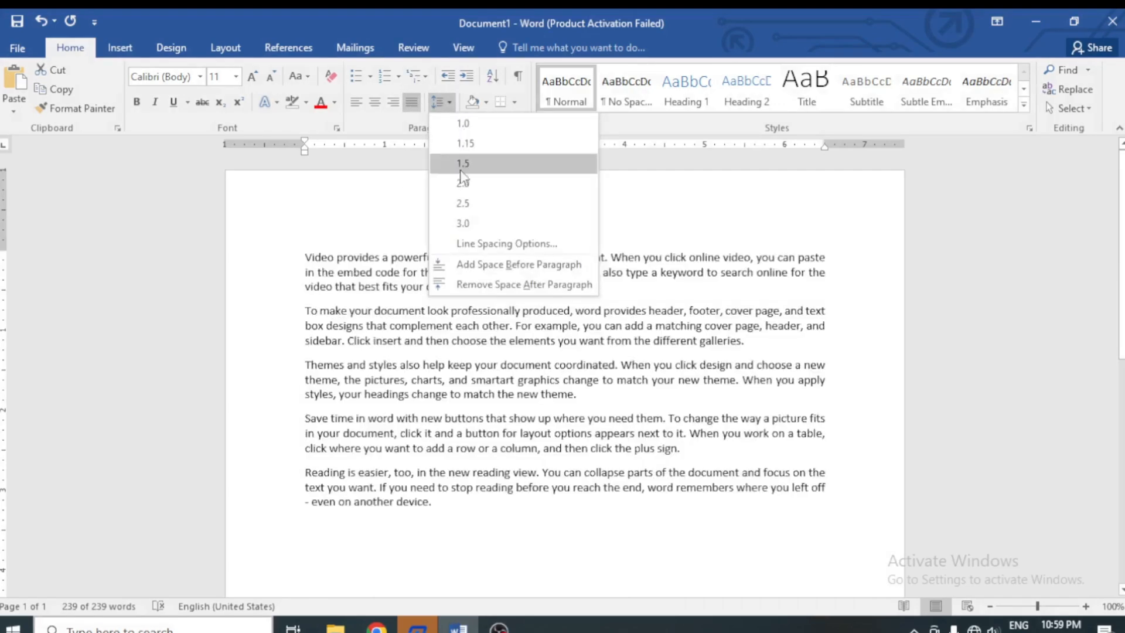
pyautogui.click(472, 505)
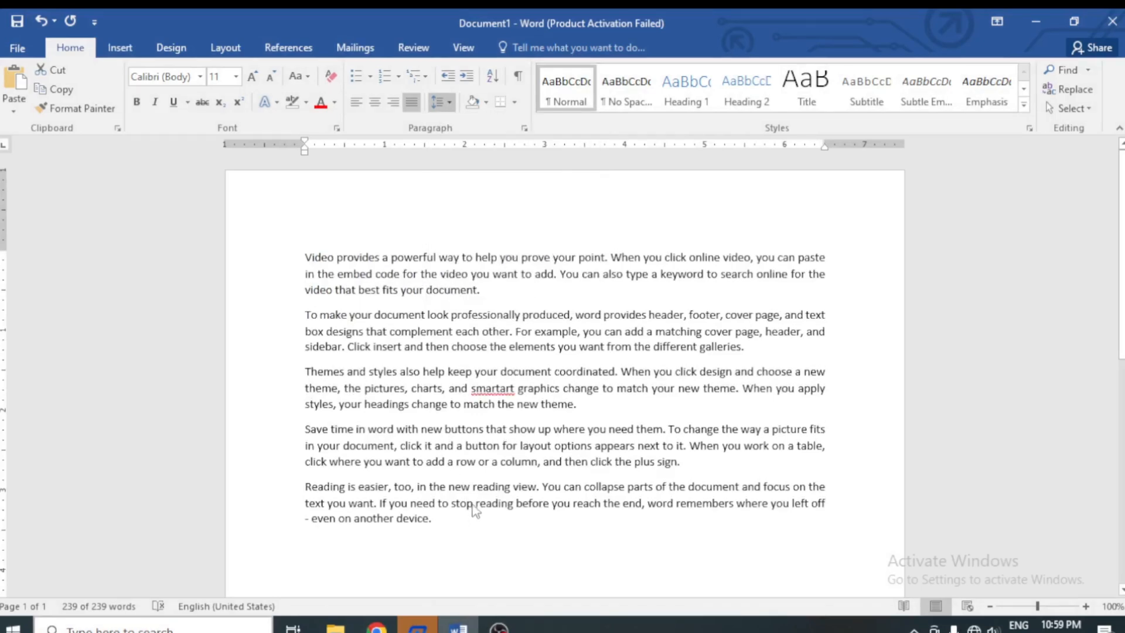
pyautogui.hotkey('ctrl', 'a')
pyautogui.click(439, 103)
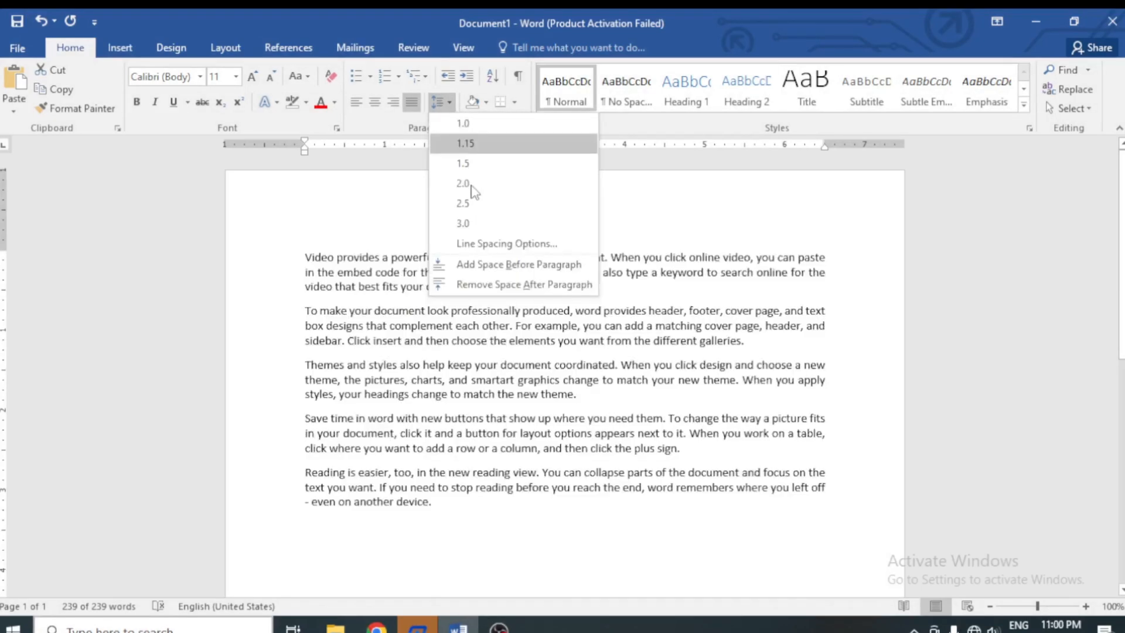
pyautogui.click(627, 261)
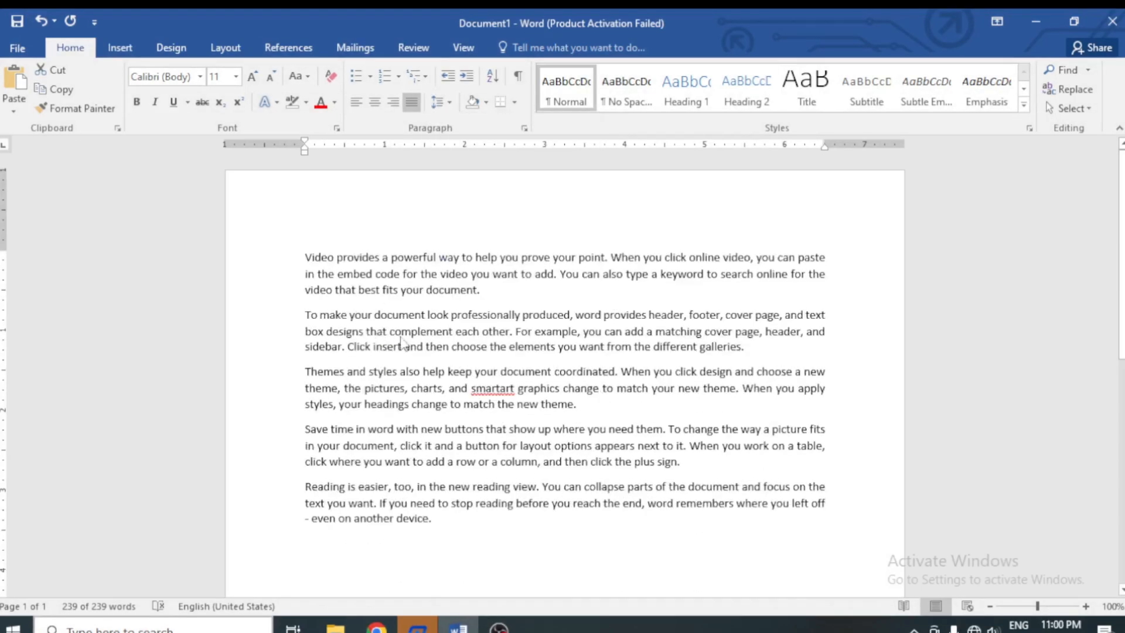
pyautogui.scroll(-3, 444, 353)
pyautogui.scroll(3, 448, 346)
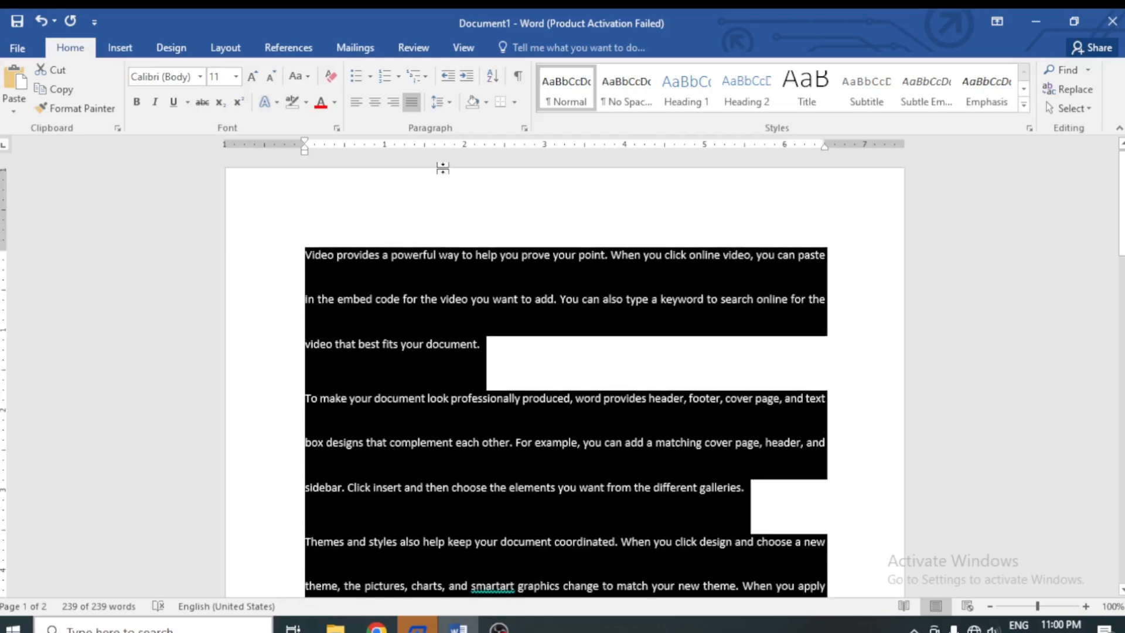
pyautogui.click(438, 102)
pyautogui.click(449, 117)
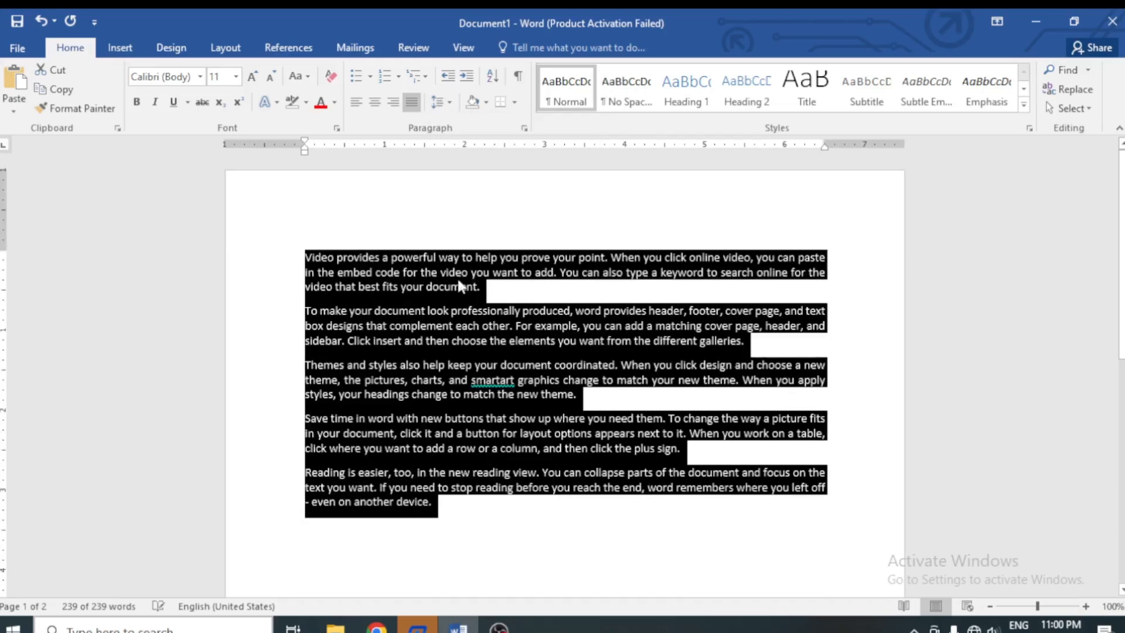
# Step: Look through the paragraph spacing options and the shading colors for the selected text without applying any
pyautogui.click(449, 103)
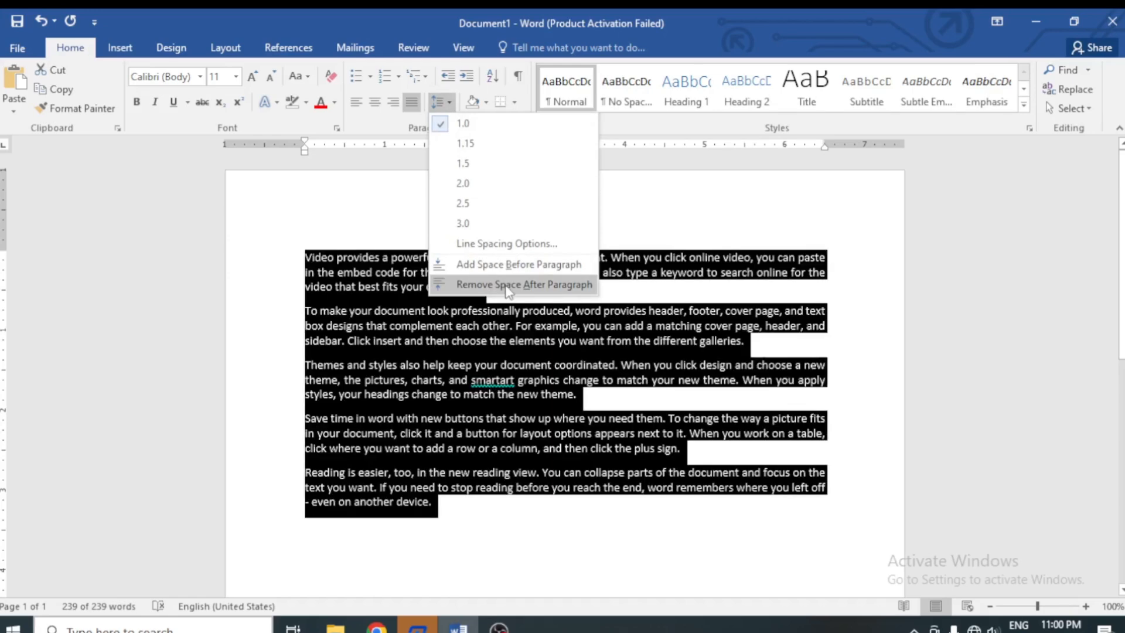
pyautogui.click(507, 285)
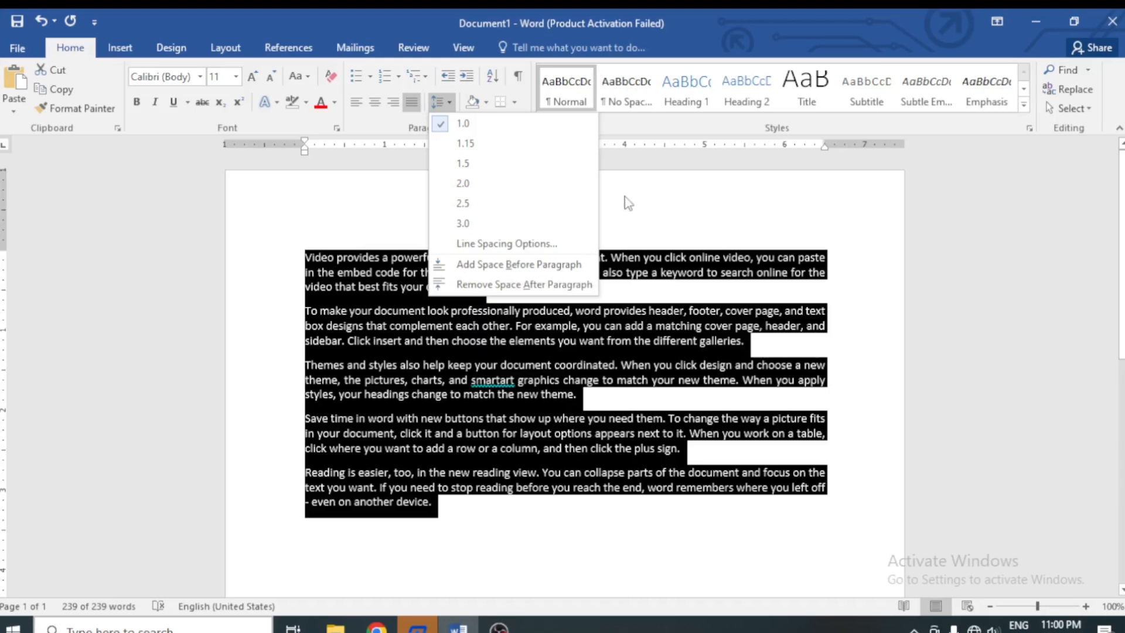
pyautogui.click(632, 209)
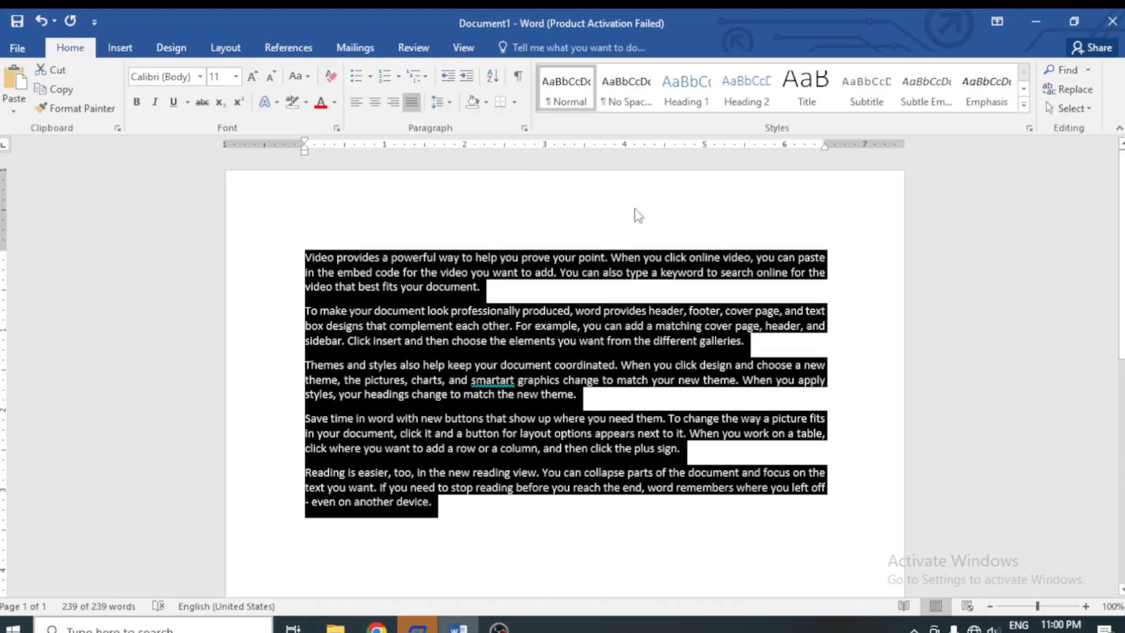
pyautogui.click(484, 103)
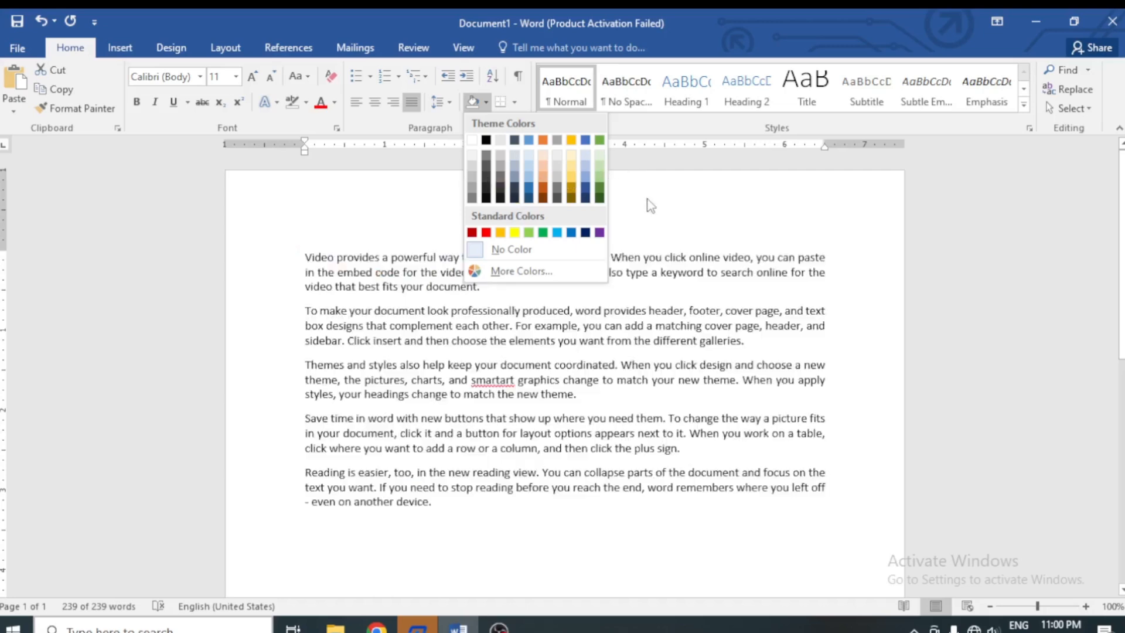
pyautogui.click(647, 201)
# Step: Apply inside borders to all the paragraphs, replace them with All Borders, and deselect the text
pyautogui.click(514, 101)
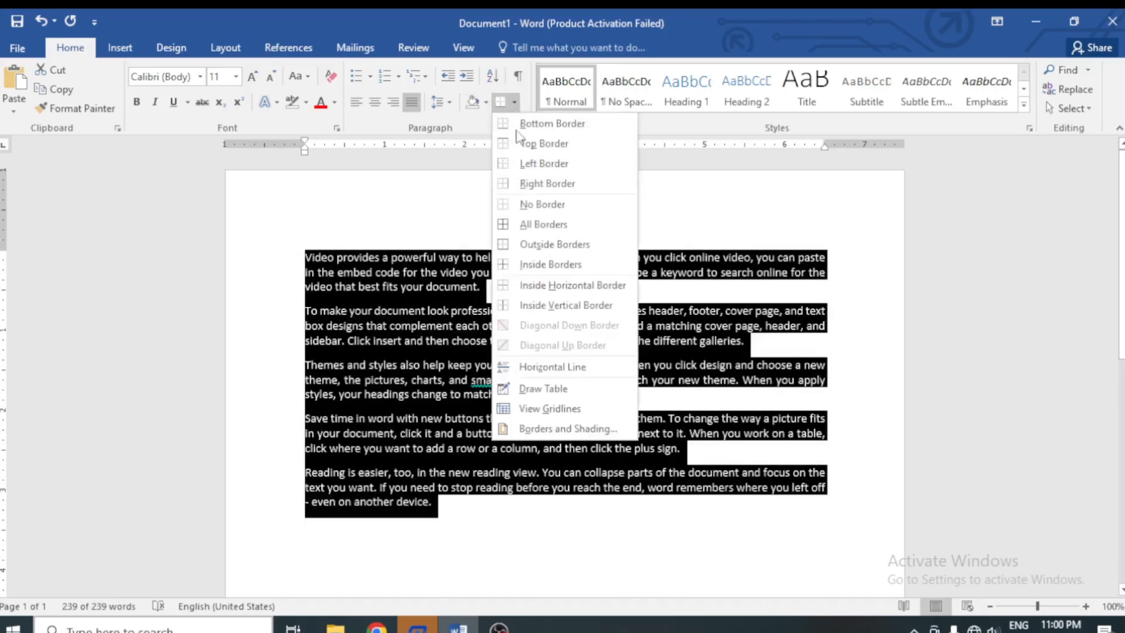
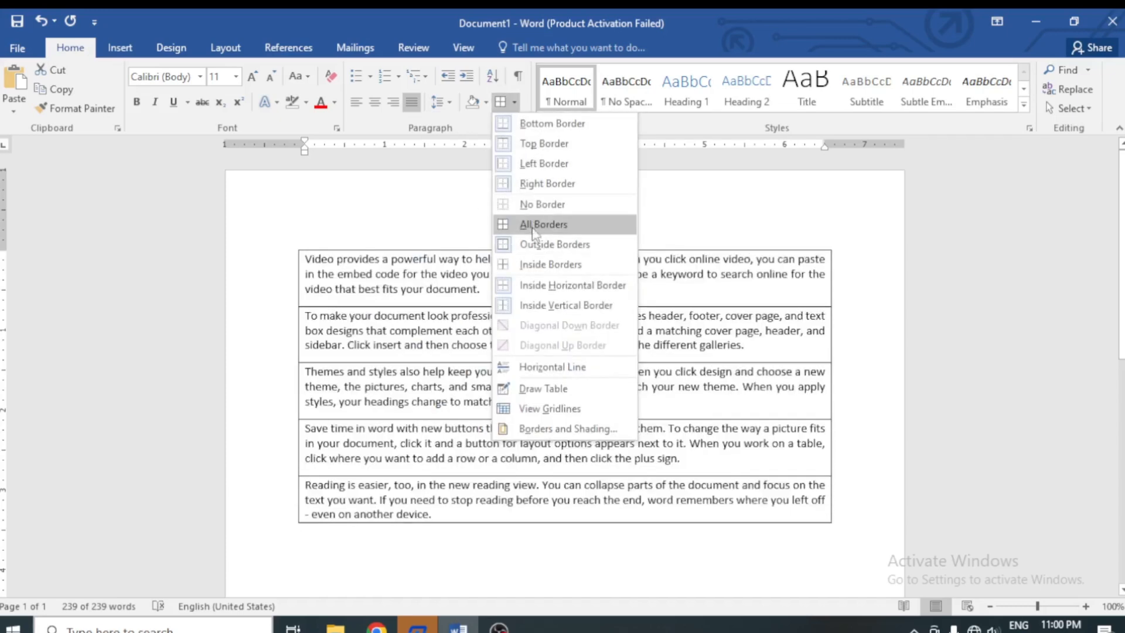
pyautogui.click(522, 246)
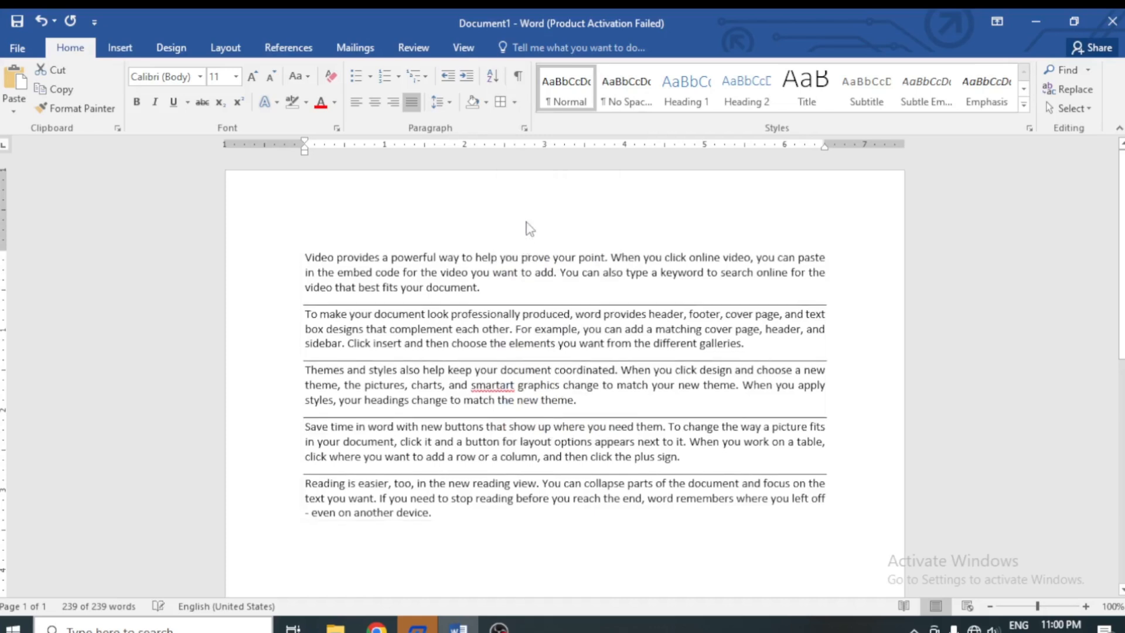
pyautogui.click(514, 103)
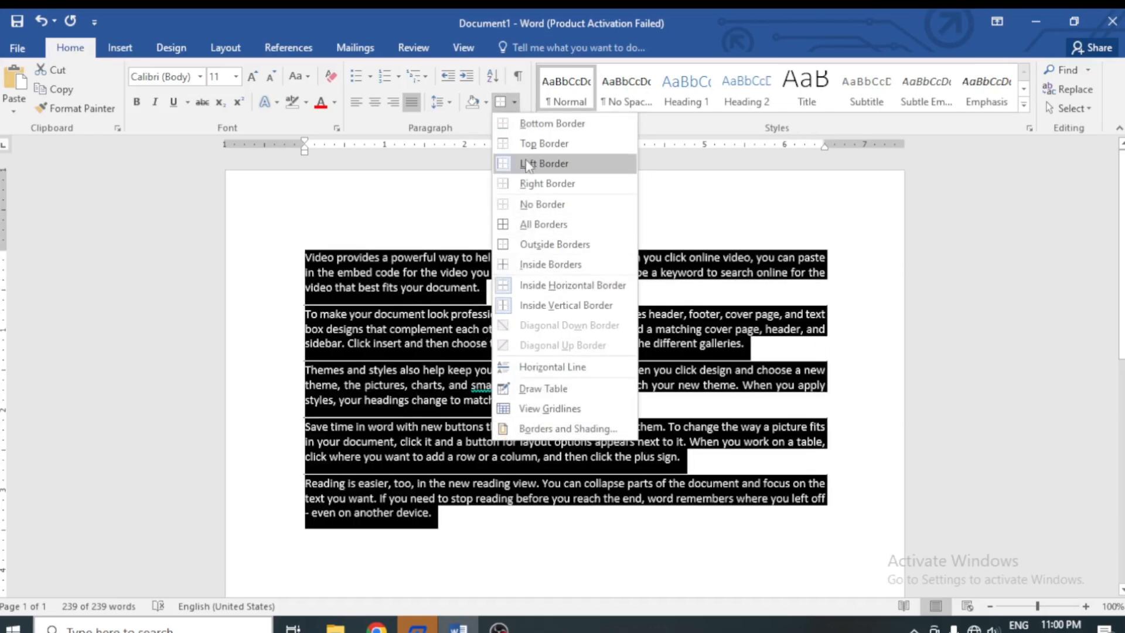
pyautogui.click(518, 228)
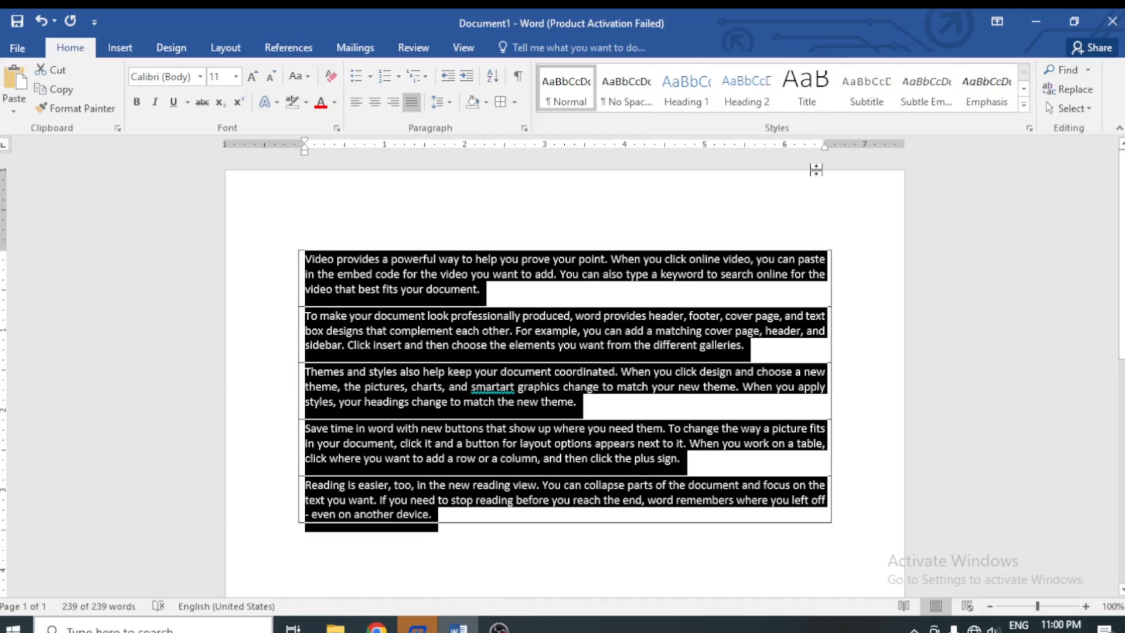
pyautogui.click(624, 256)
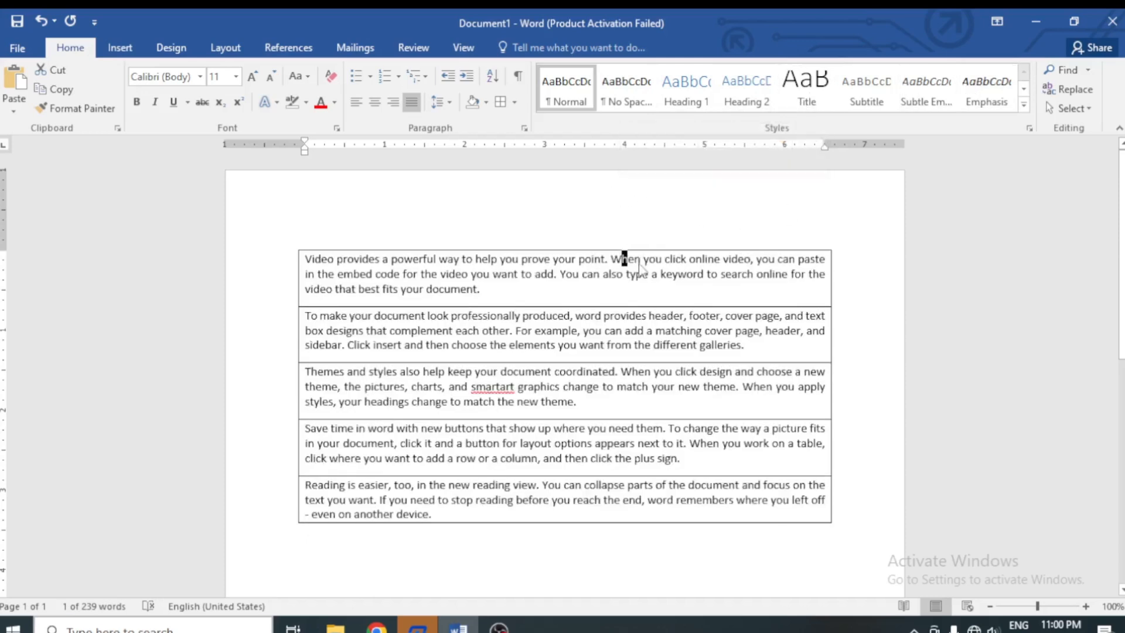
# Step: Undo the borders and the 1.0 line spacing of the paragraphs, previewing the Heading 2 style on the first paragraph in between
pyautogui.hotkey('ctrl', 'a')
pyautogui.hotkey('ctrl', 'z')
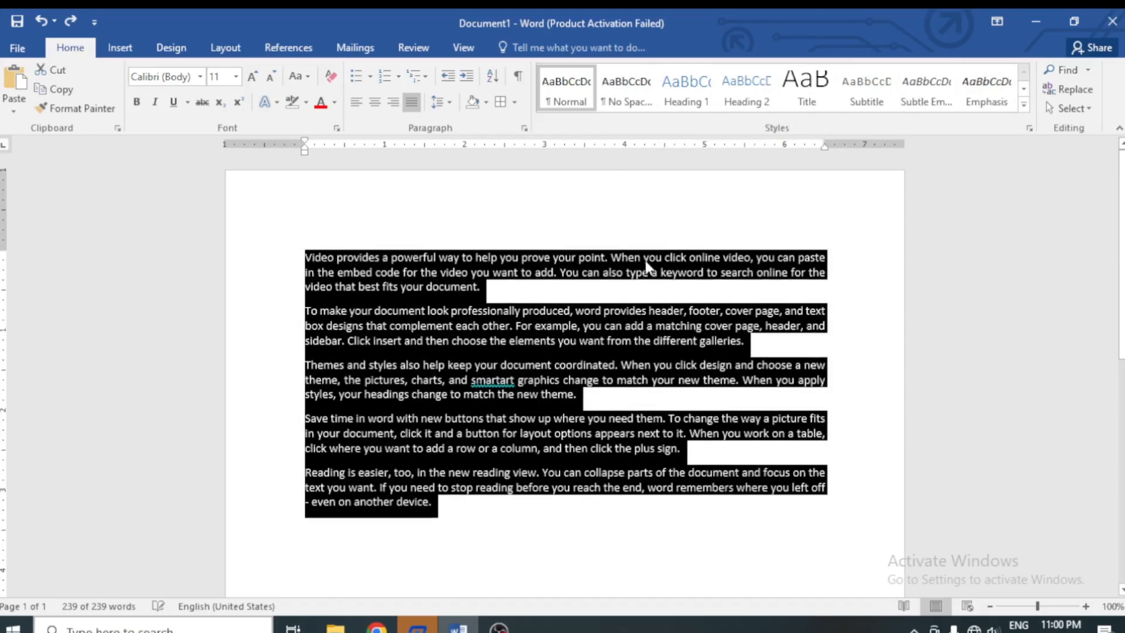
pyautogui.click(655, 258)
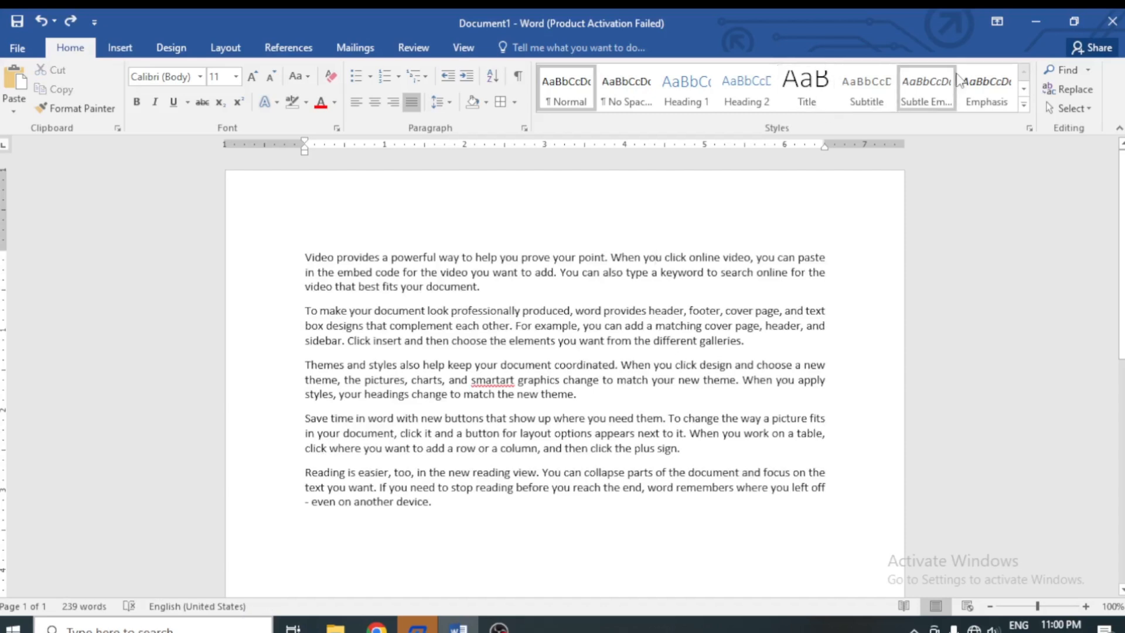
pyautogui.click(745, 97)
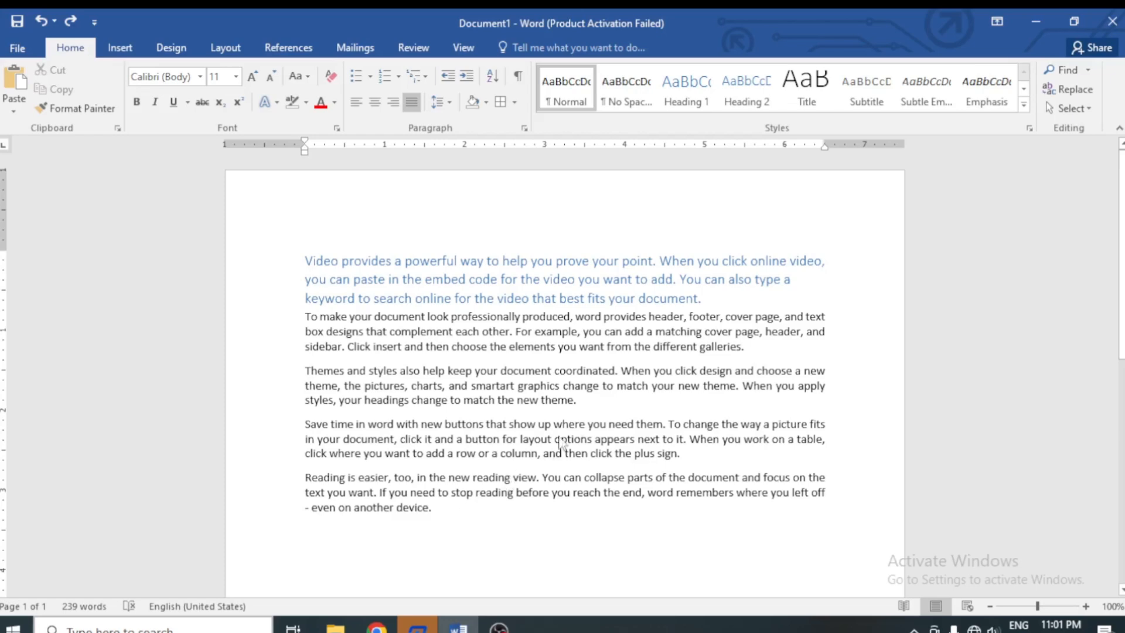
pyautogui.hotkey('ctrl', 'z')
# Step: Remove the space after every paragraph in the whole text and deselect it
pyautogui.hotkey('ctrl', 'a')
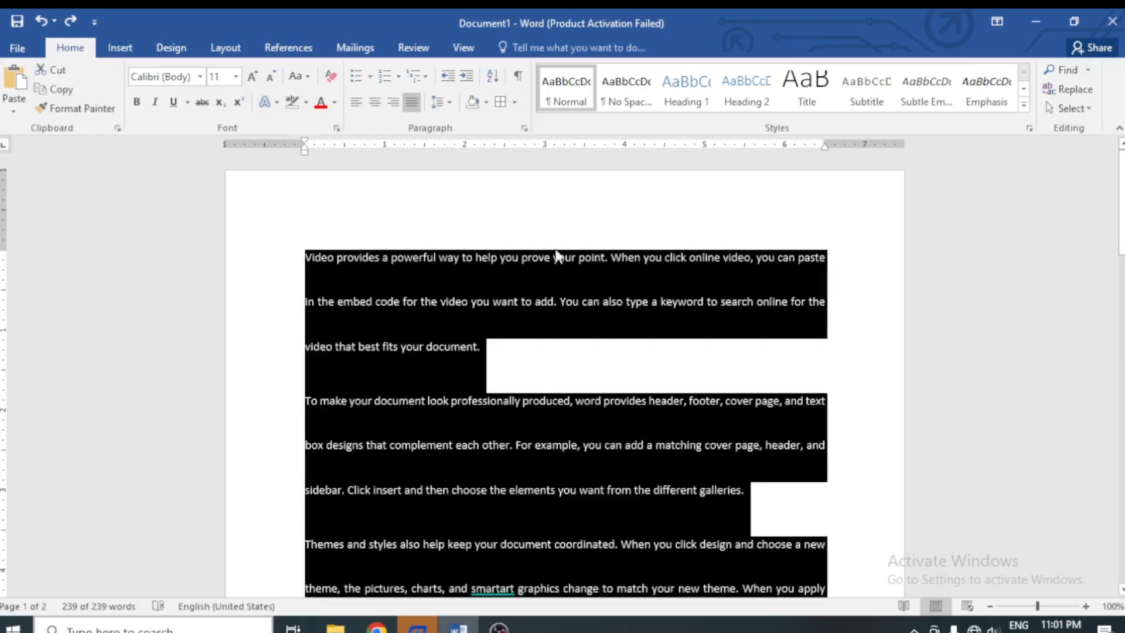
pyautogui.click(440, 102)
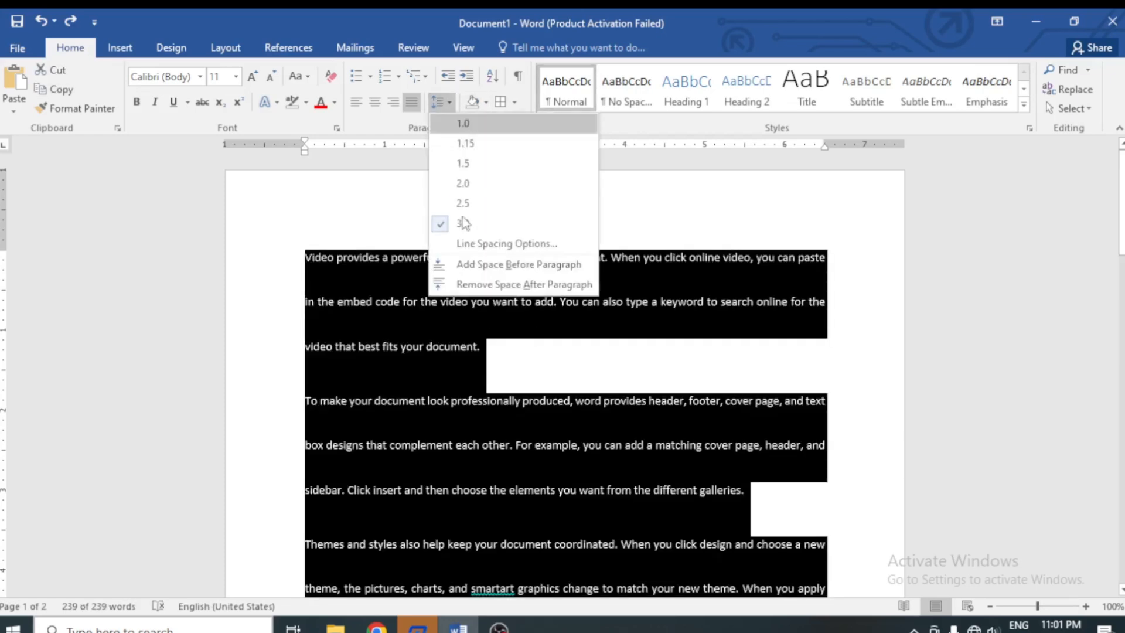
pyautogui.click(524, 284)
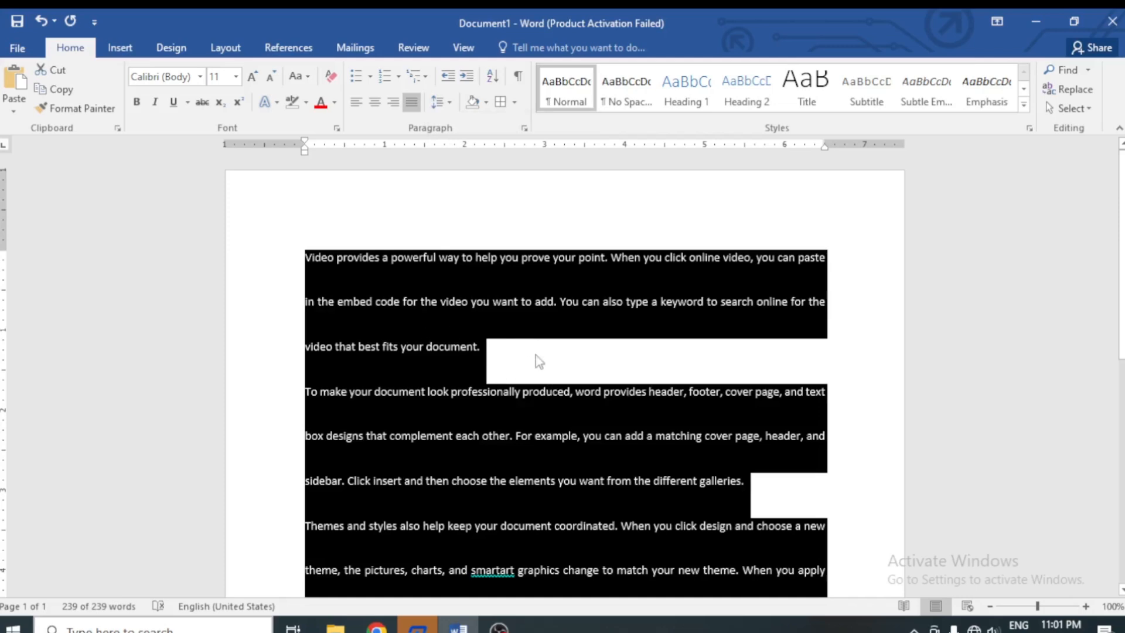
pyautogui.click(535, 355)
pyautogui.scroll(-5, 570, 361)
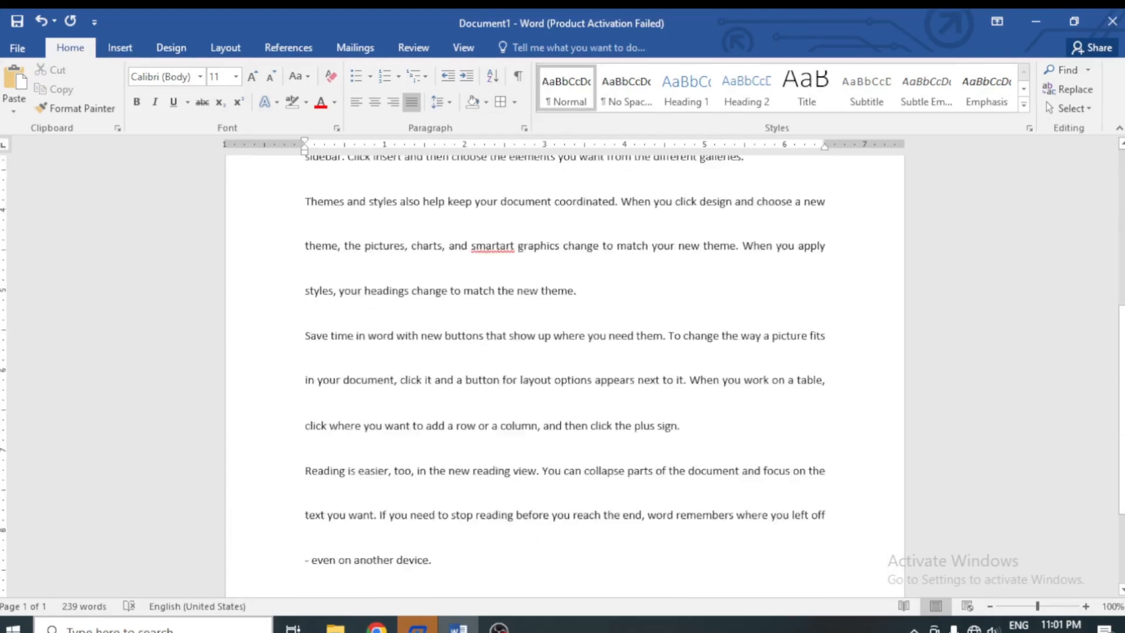
# Step: Undo the spacing removal, the 3.0 line spacing and the justified alignment of the whole text, and deselect it
pyautogui.hotkey('ctrl', 'z')
pyautogui.hotkey('ctrl', 'z')
pyautogui.hotkey('ctrl', 'z')
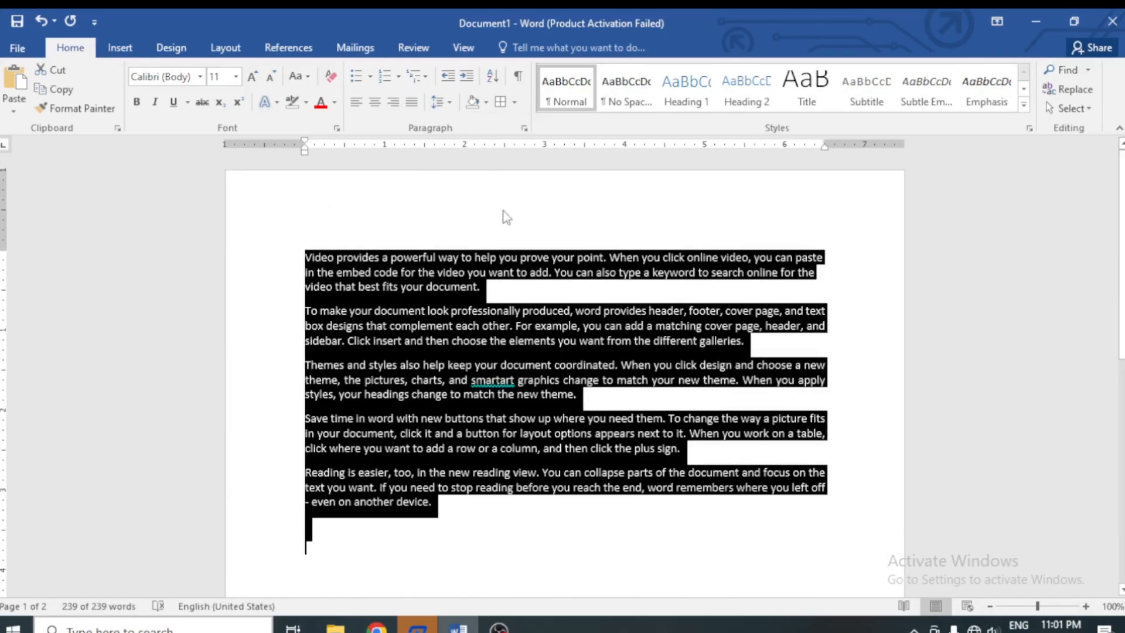
pyautogui.click(523, 196)
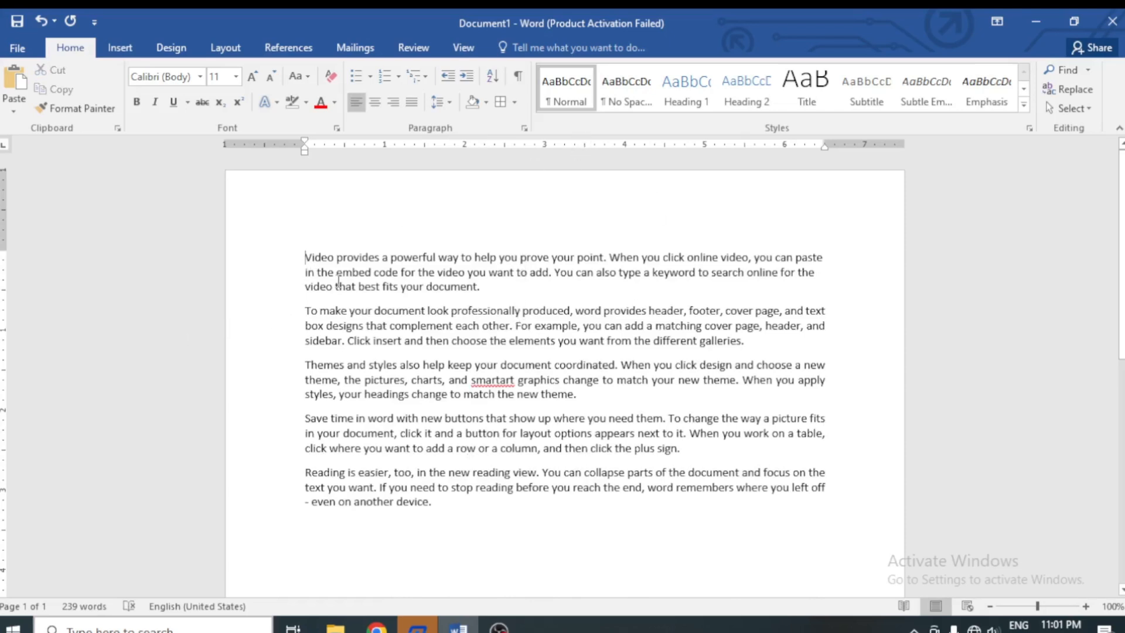
# Step: Add the word "Computer" on its own line above the first paragraph as a heading
pyautogui.press('Return')
pyautogui.write('comput')
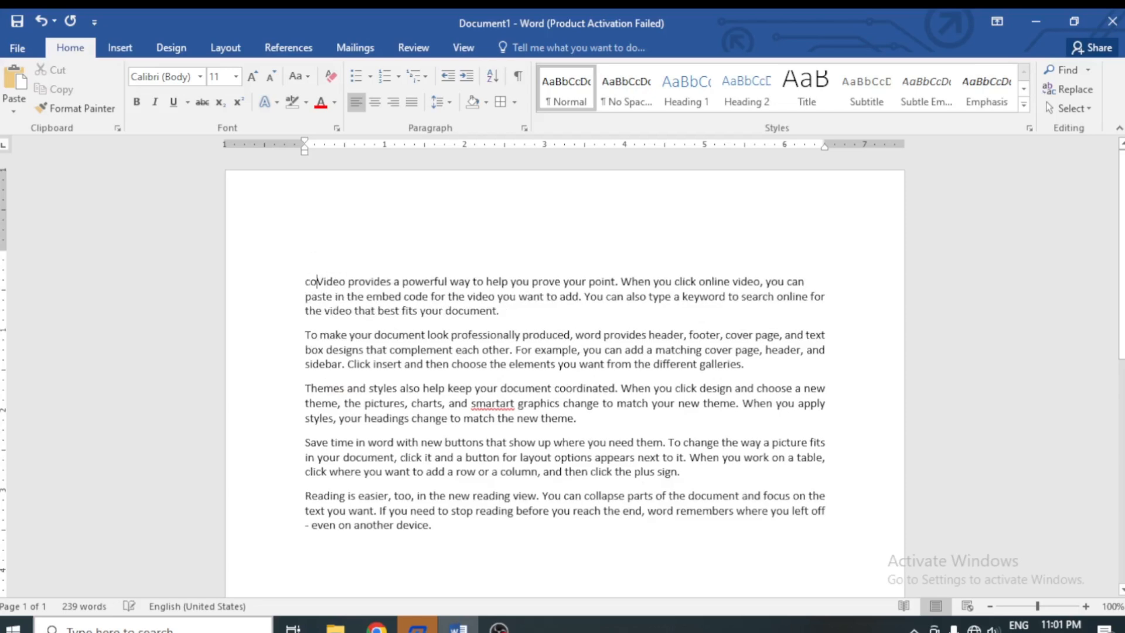
pyautogui.write('er')
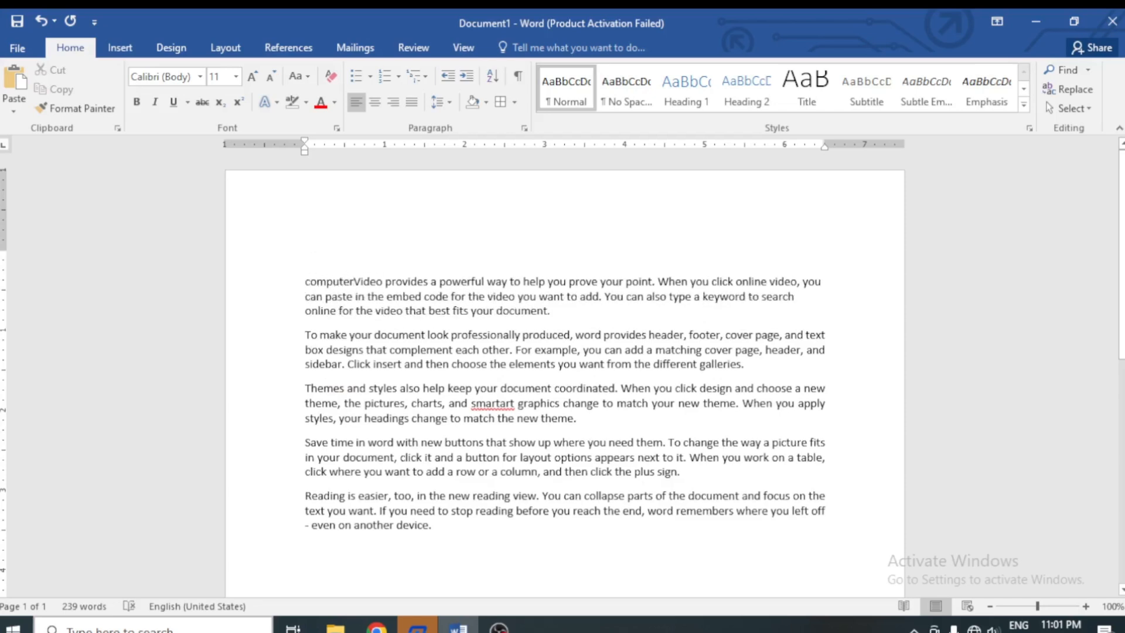
pyautogui.press('Return')
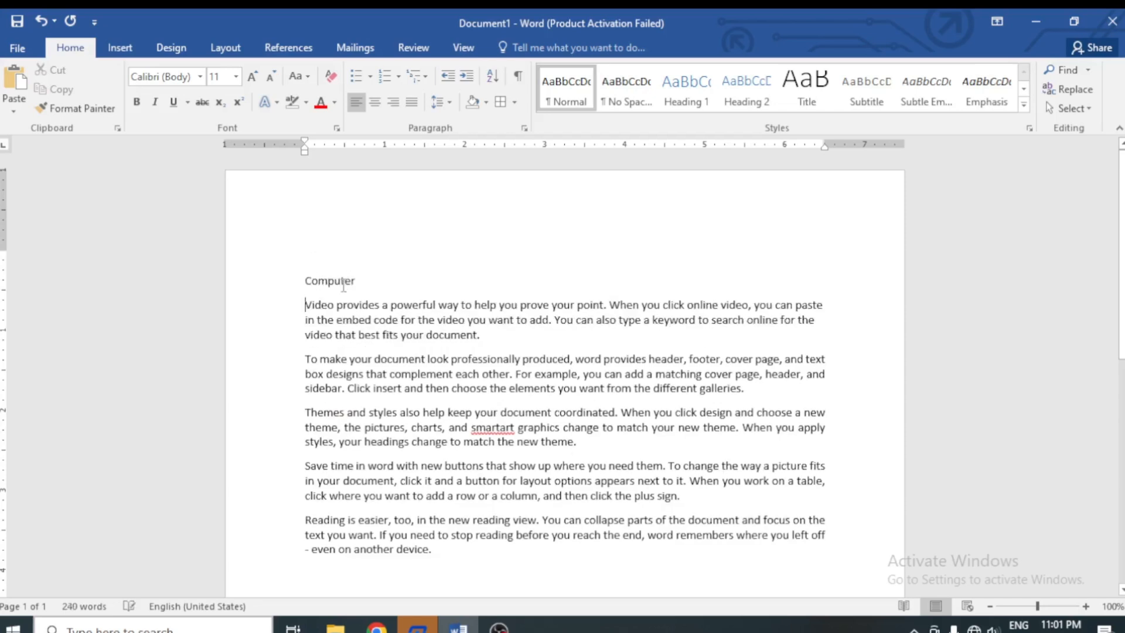
# Step: Select the "Computer" line and preview heading and title styles on it without keeping any
pyautogui.click(285, 275)
pyautogui.click(368, 281)
pyautogui.click(286, 281)
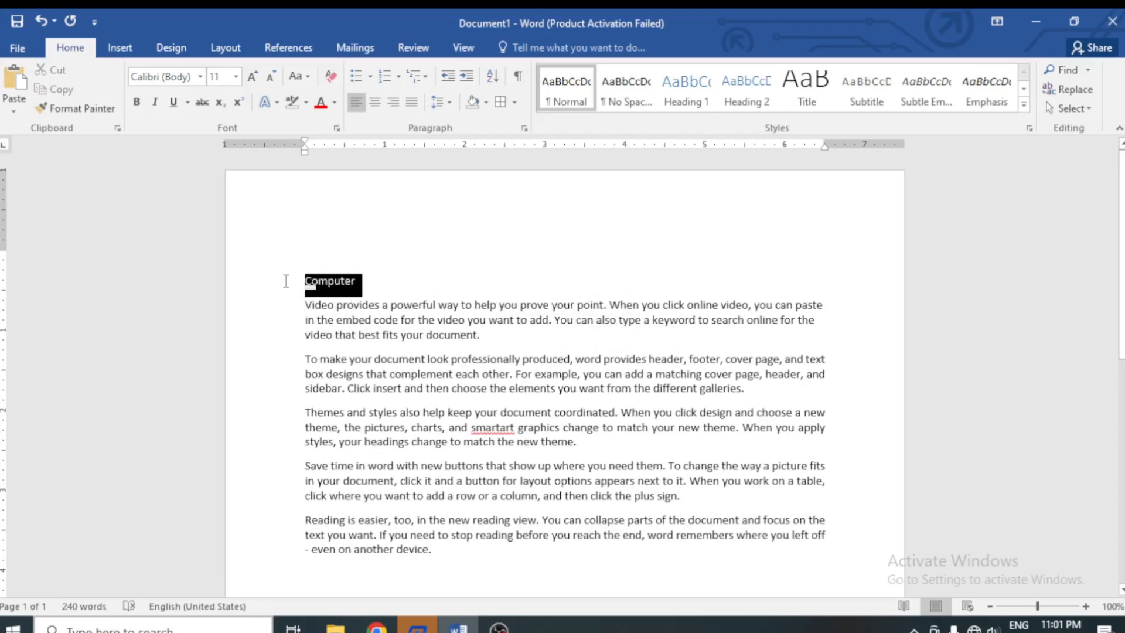
pyautogui.click(711, 98)
pyautogui.click(759, 100)
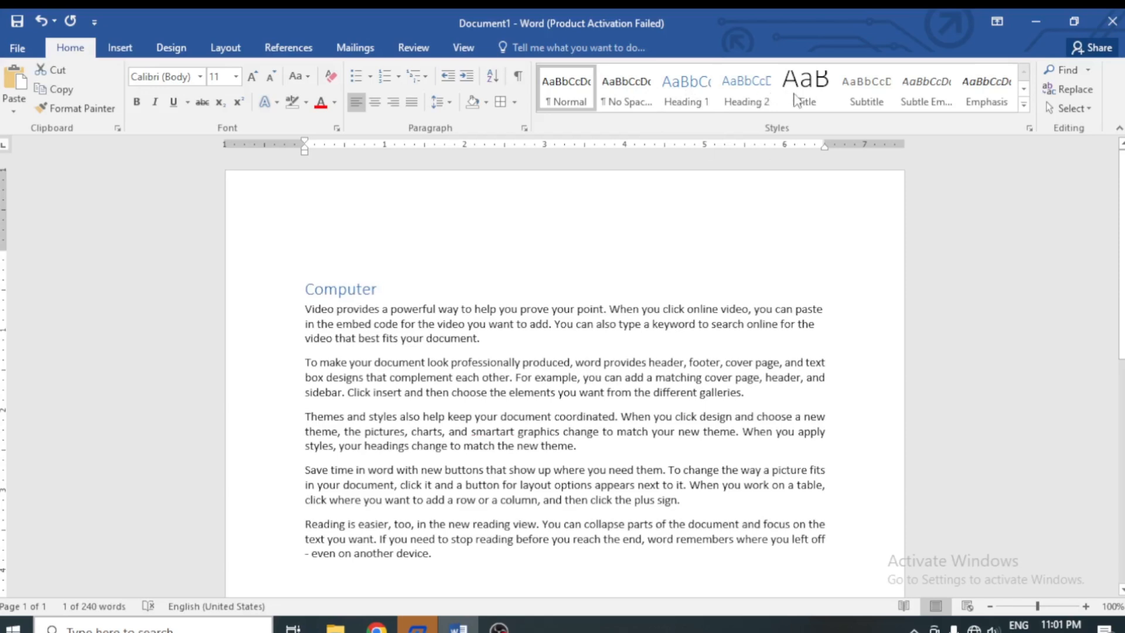
pyautogui.click(795, 96)
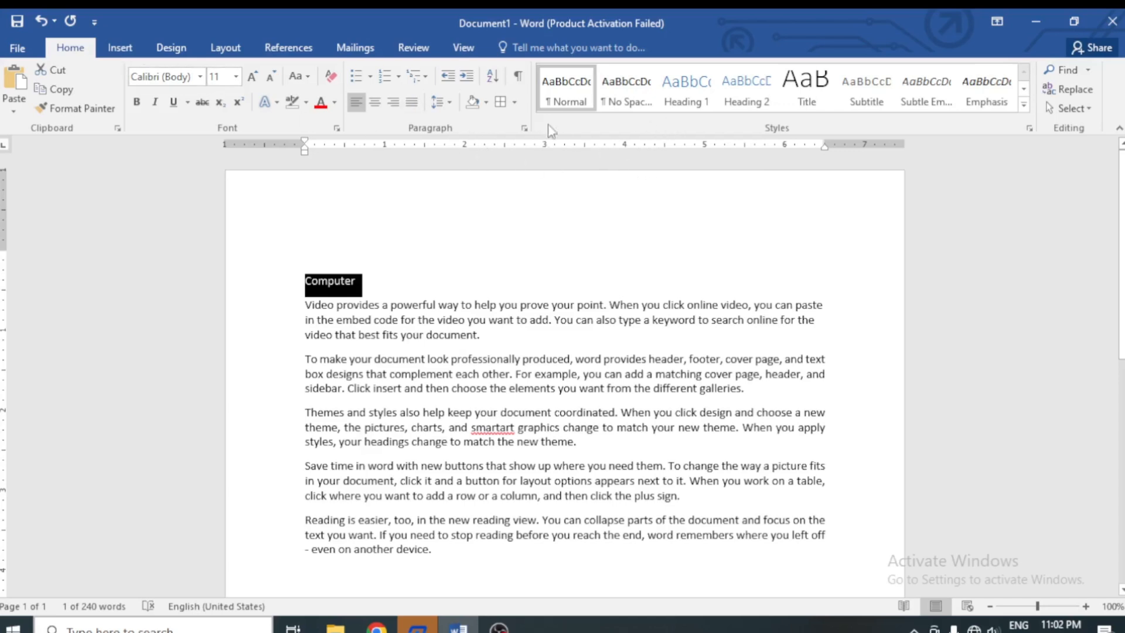
# Step: Apply the Intense Quote style to the "Computer" line and deselect it
pyautogui.click(1023, 108)
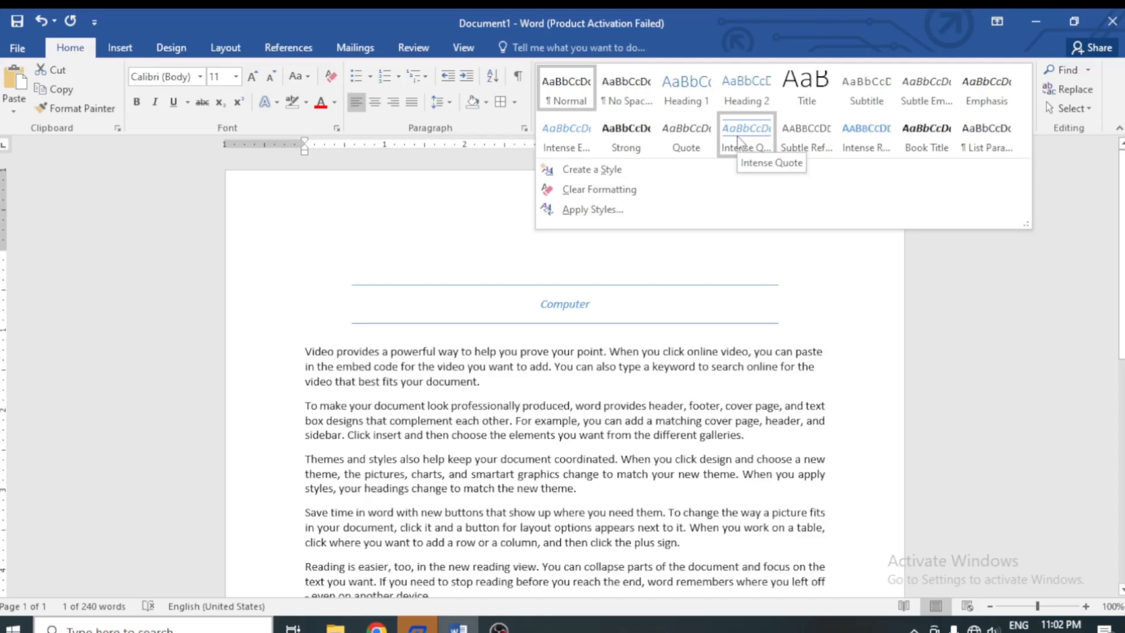
pyautogui.click(737, 143)
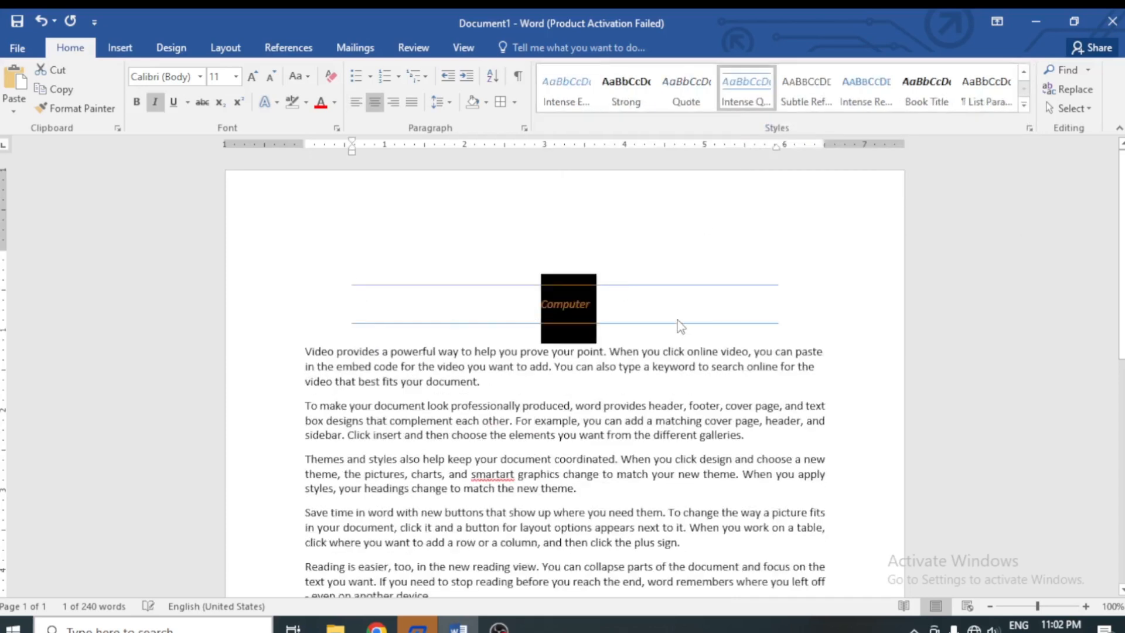
pyautogui.click(677, 320)
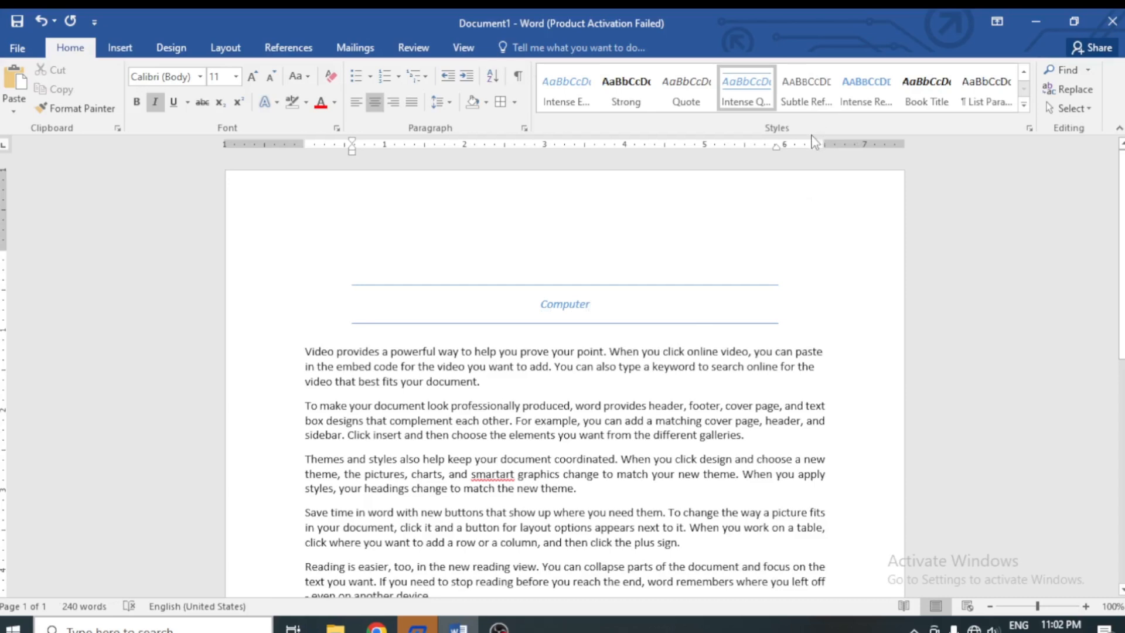
# Step: Undo the Intense Quote style and remove the "Computer" line with the empty line above the first paragraph
pyautogui.hotkey('ctrl', 'z')
pyautogui.press('Delete')
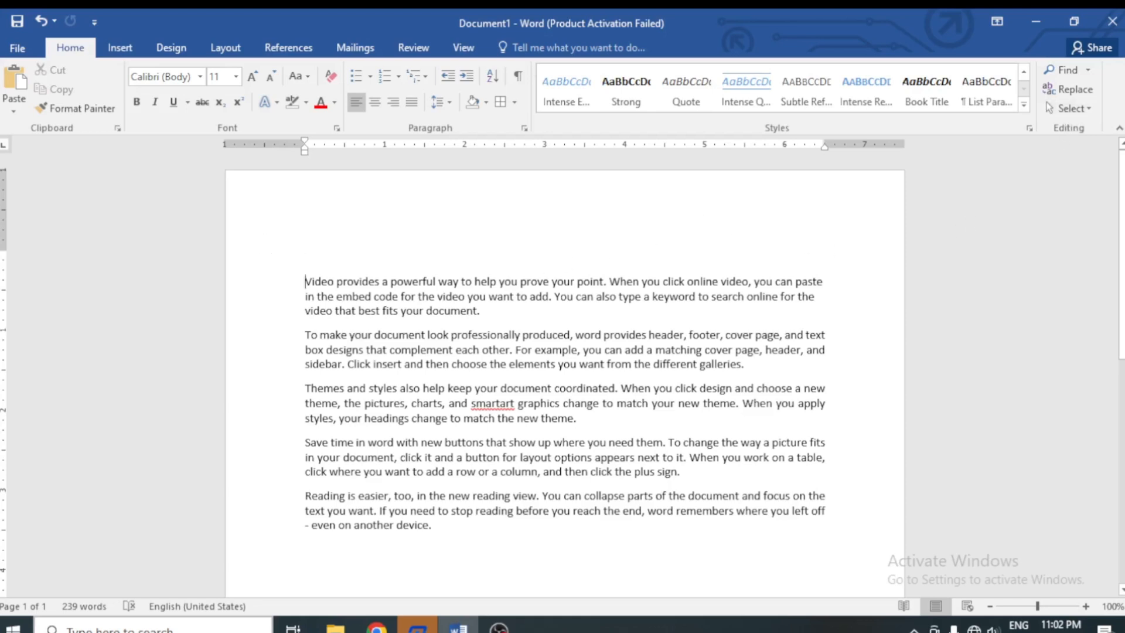
pyautogui.hotkey('ctrl', 'z')
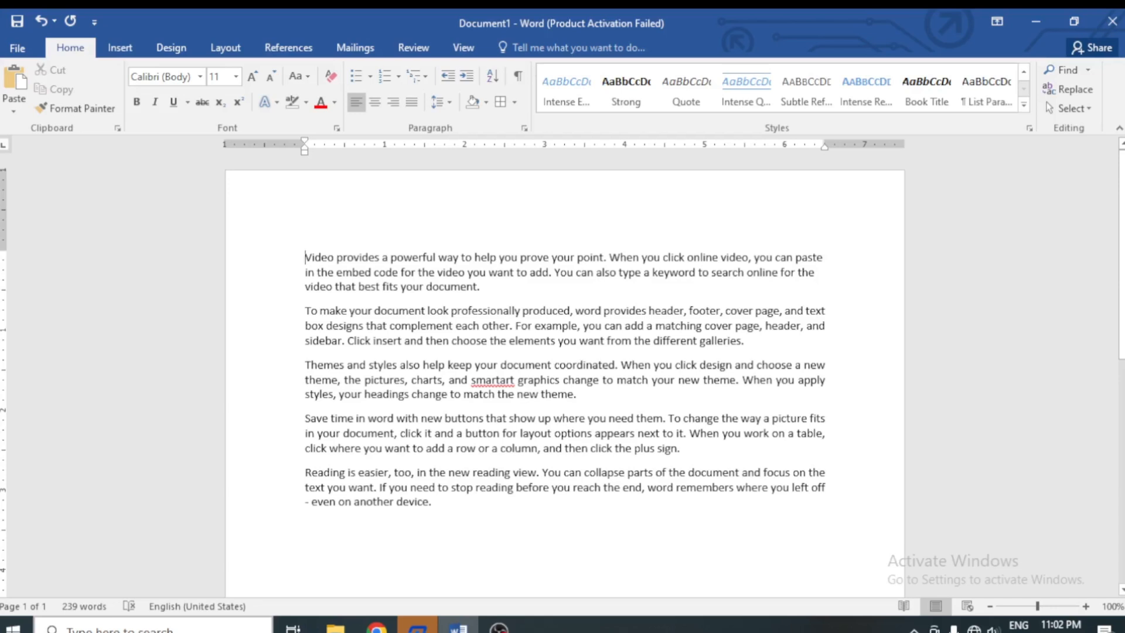
# Step: Search the document for the word "help" and close the search results
pyautogui.click(1078, 77)
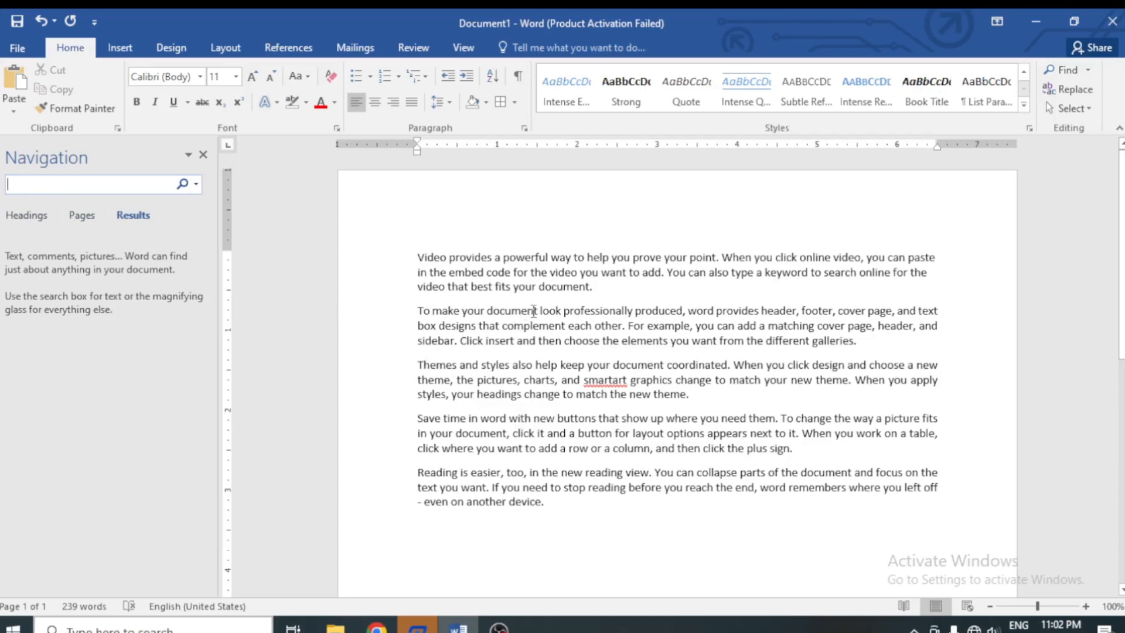
pyautogui.write('h')
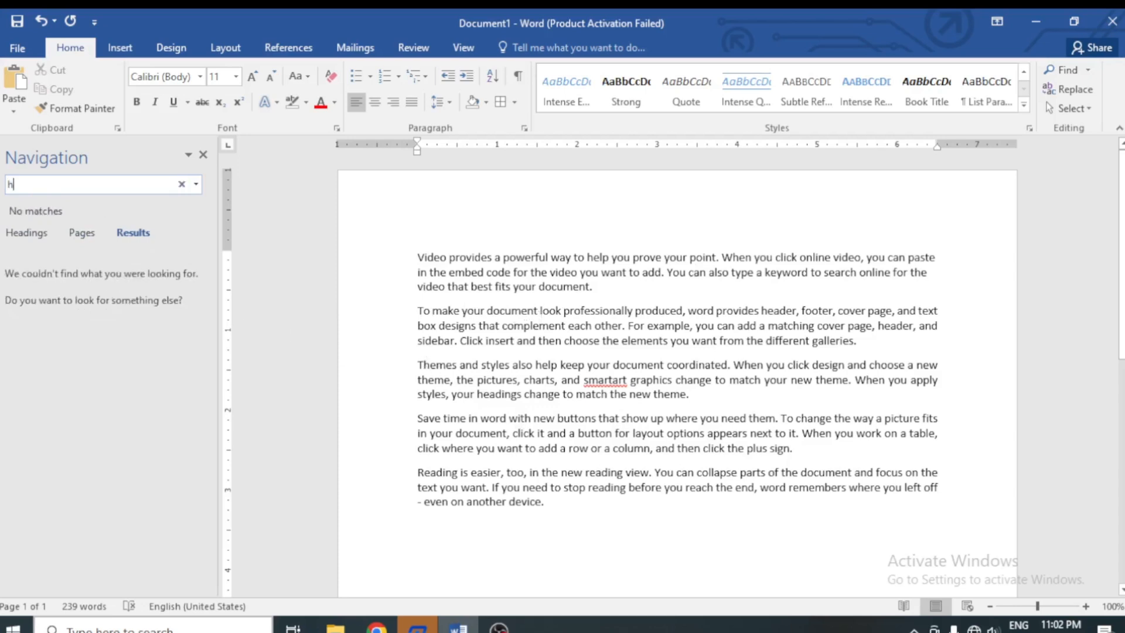
pyautogui.write('elp')
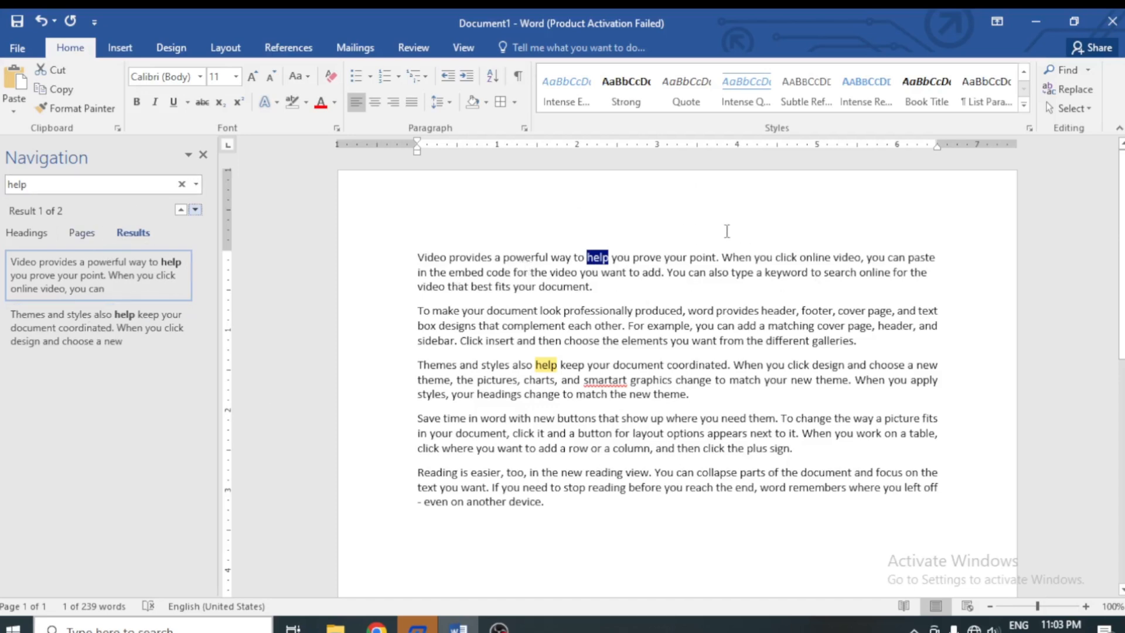
pyautogui.click(202, 155)
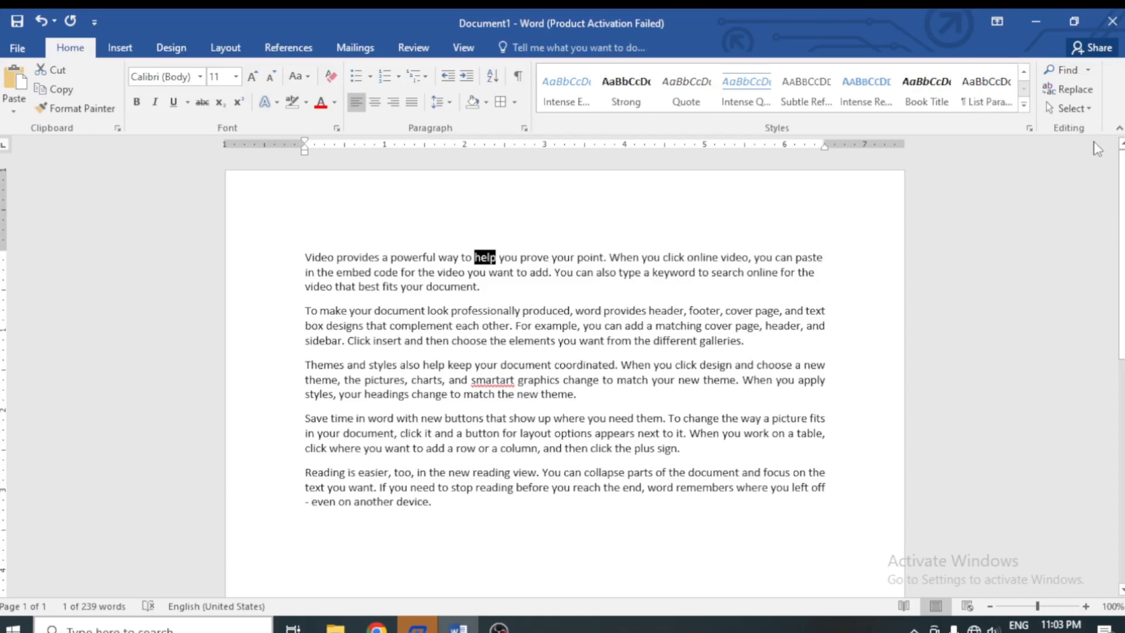
# Step: Look at the Find and Replace options for "help", close them without replacing anything, and deselect the word
pyautogui.click(1072, 89)
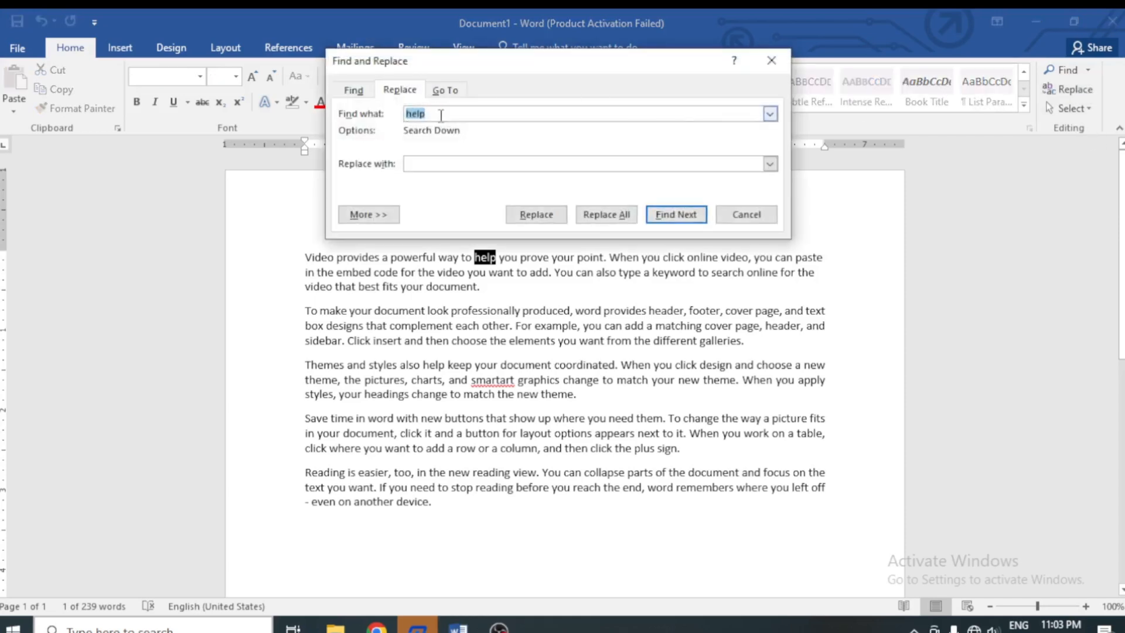
pyautogui.click(440, 115)
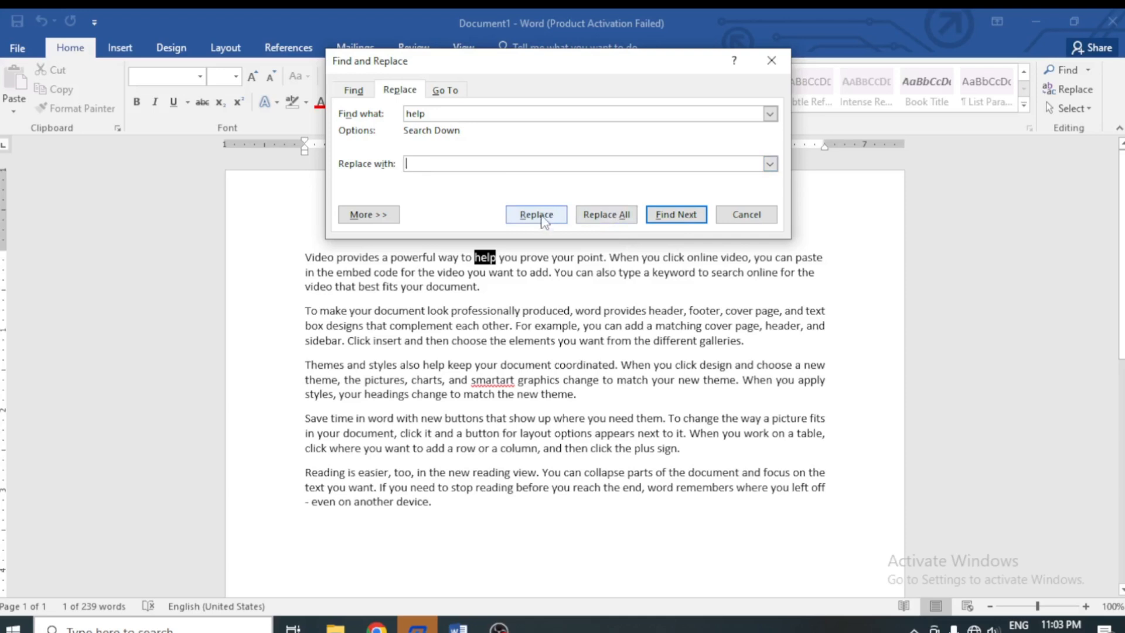
pyautogui.click(771, 60)
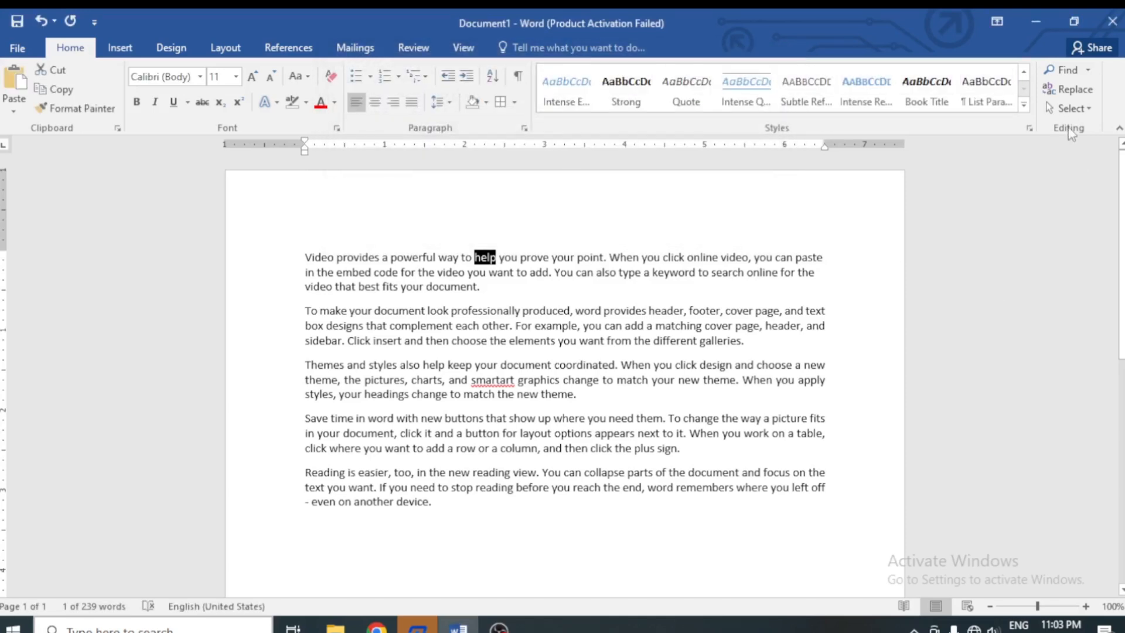
pyautogui.click(492, 510)
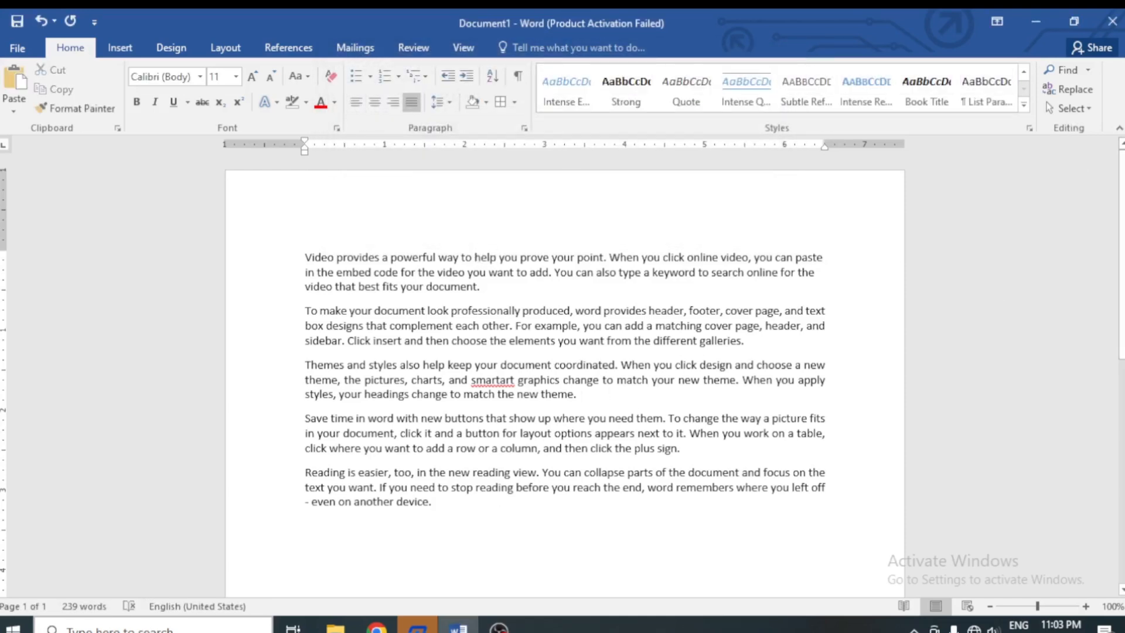
# Step: Select the entire document with the Select All command and deselect it
pyautogui.click(1089, 108)
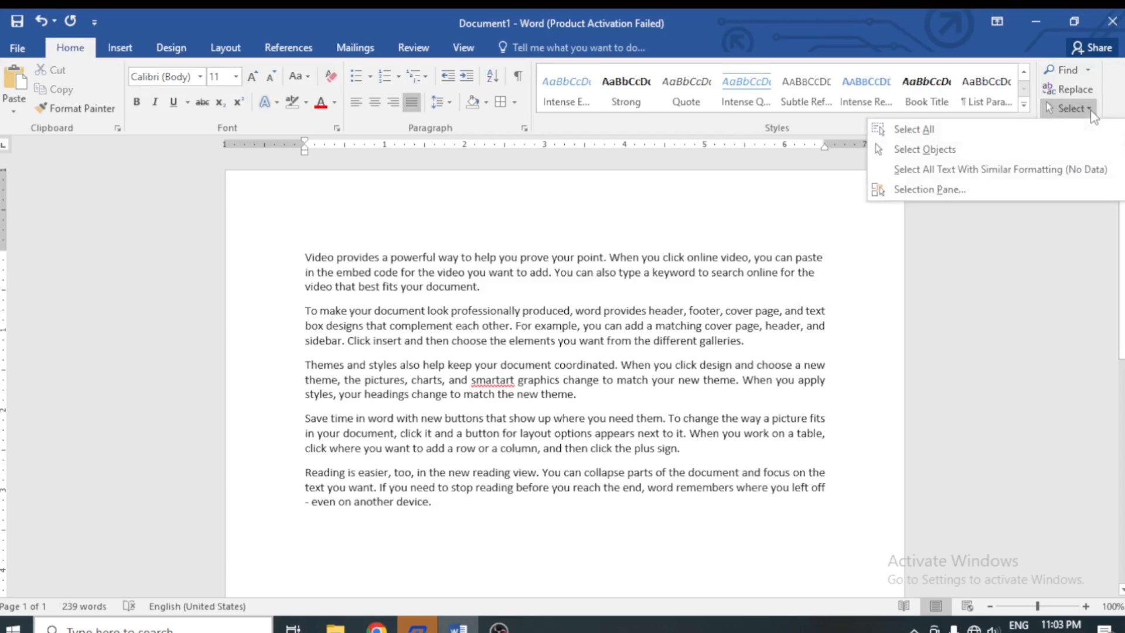
pyautogui.click(930, 130)
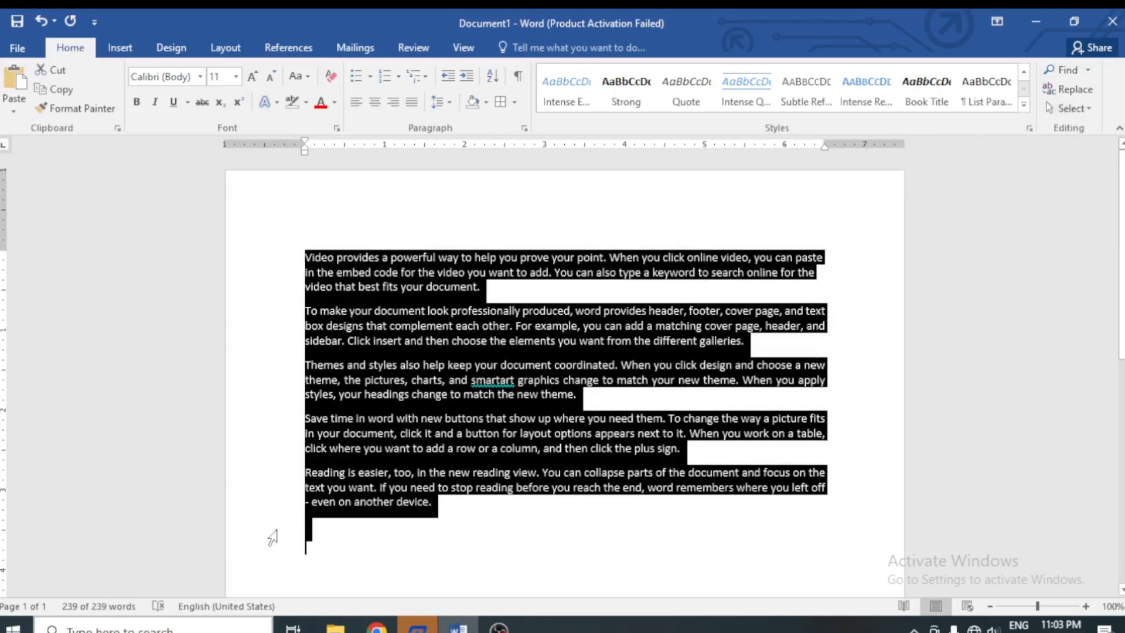
pyautogui.click(471, 518)
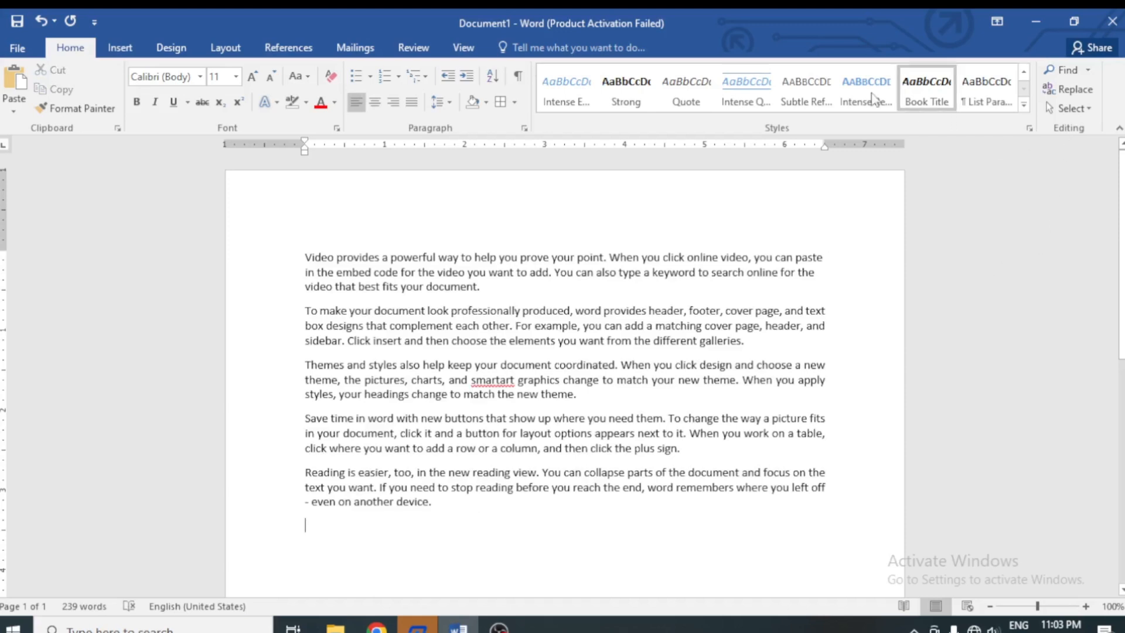
pyautogui.click(120, 47)
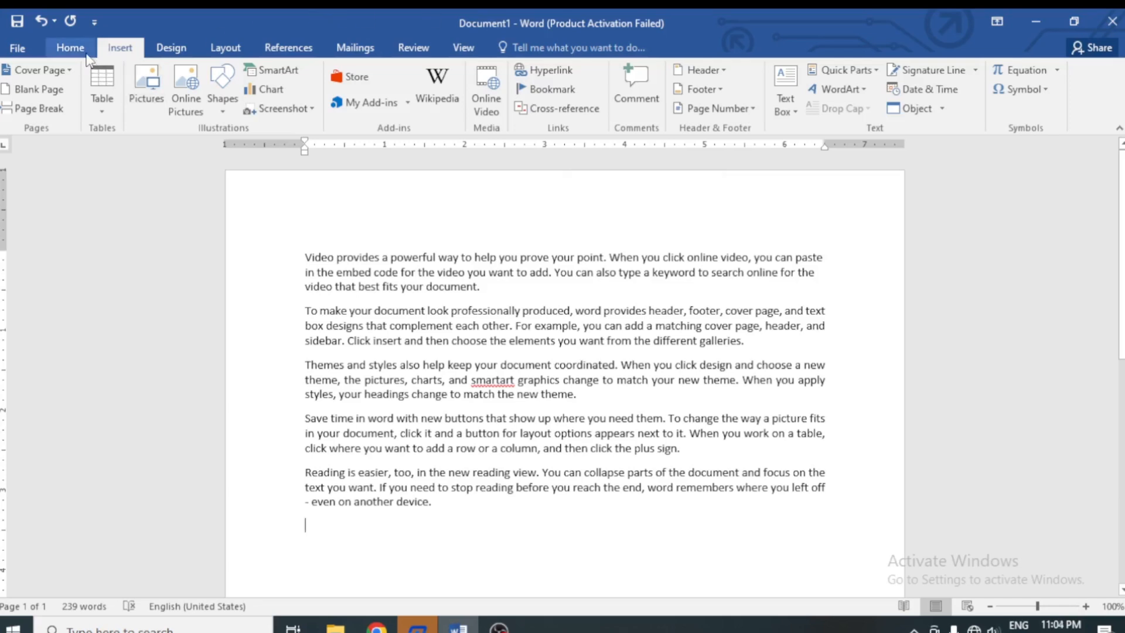
pyautogui.click(70, 48)
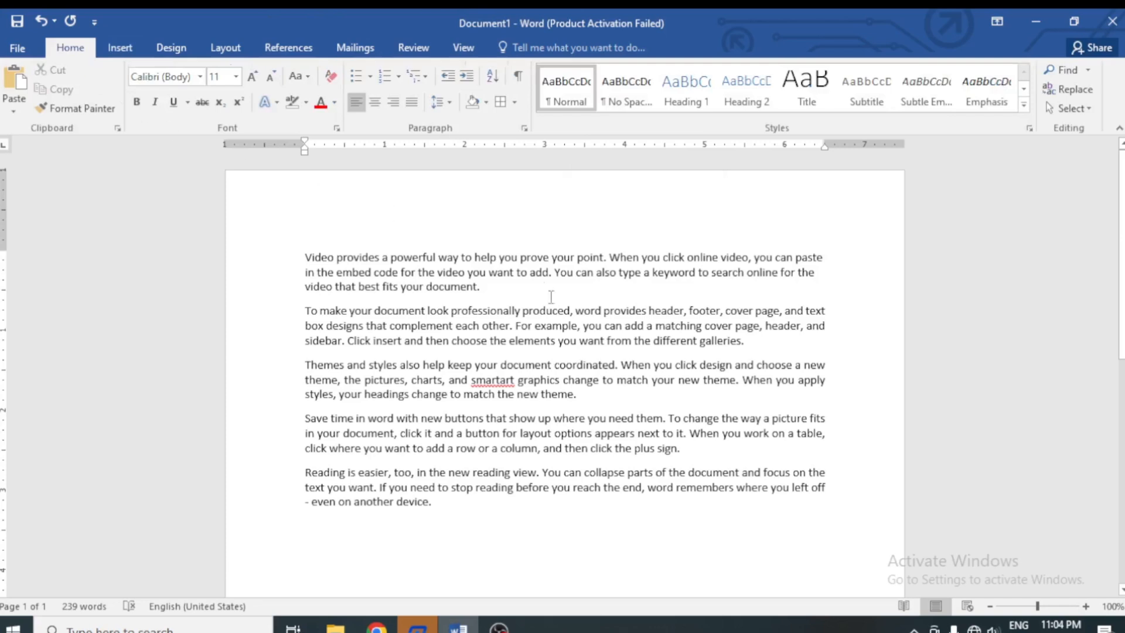
# Step: Delete all the sample paragraphs to leave a blank page
pyautogui.moveTo(436, 521); pyautogui.dragTo(240, 148)
pyautogui.press('Delete')
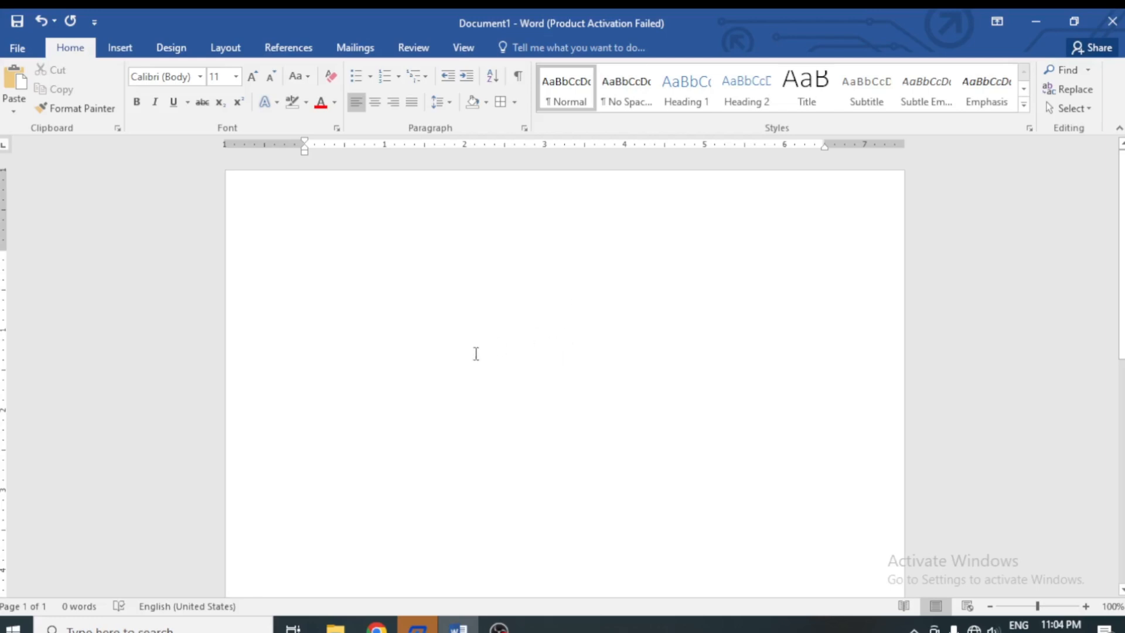
pyautogui.scroll(-8, 476, 354)
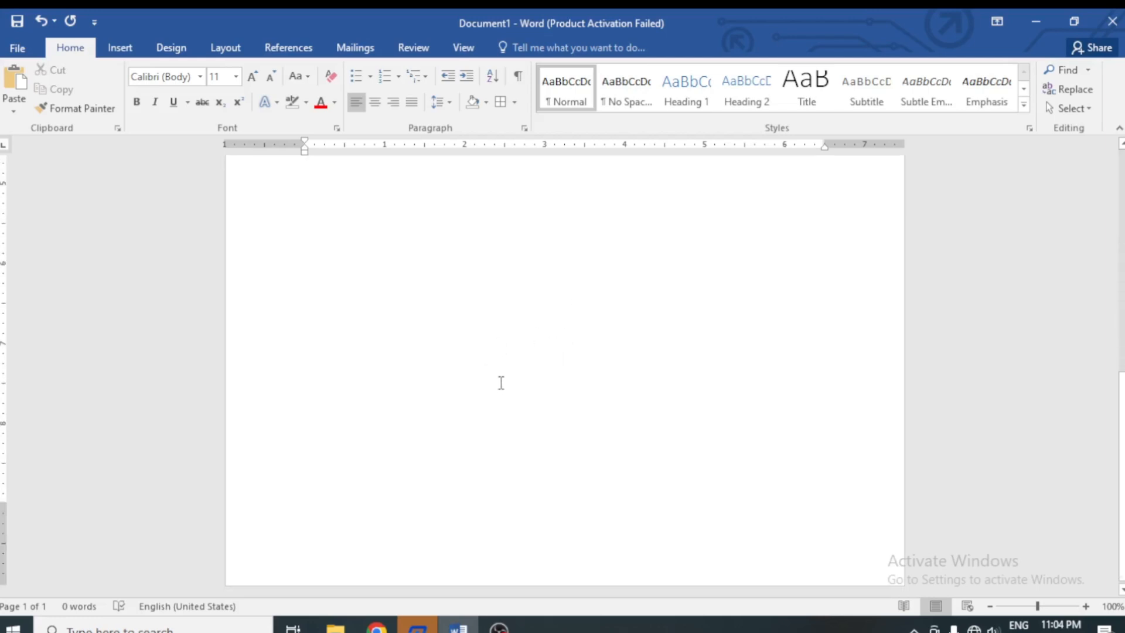
# Step: Insert the built-in Filigree cover page and look over its title, subtitle, date and company placeholders
pyautogui.scroll(8, 503, 378)
pyautogui.scroll(1, 509, 380)
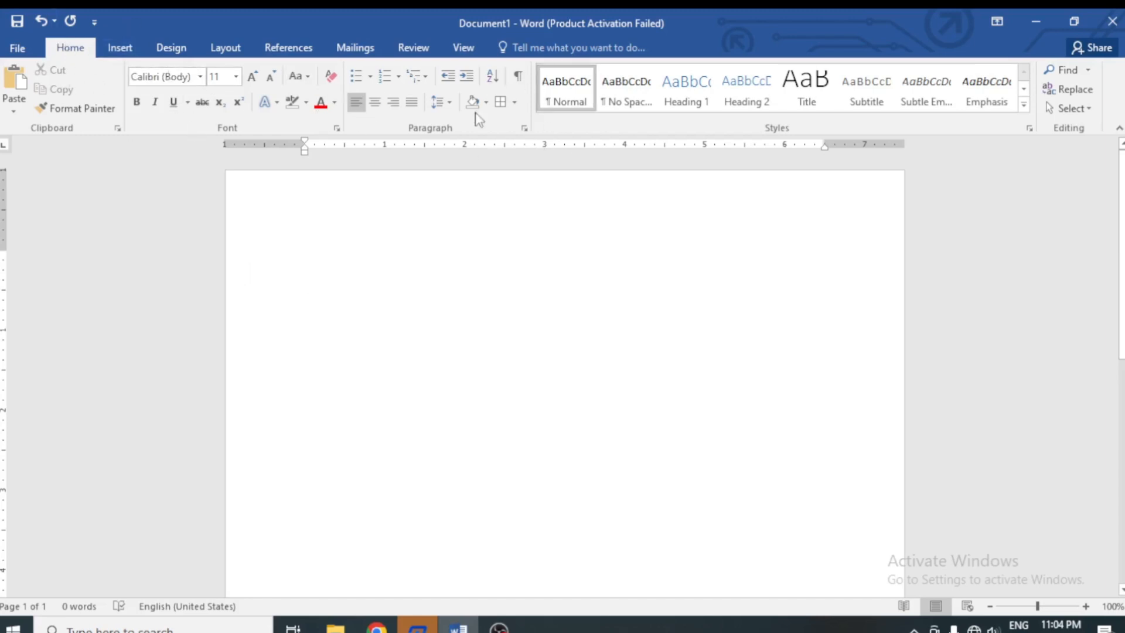
pyautogui.click(124, 50)
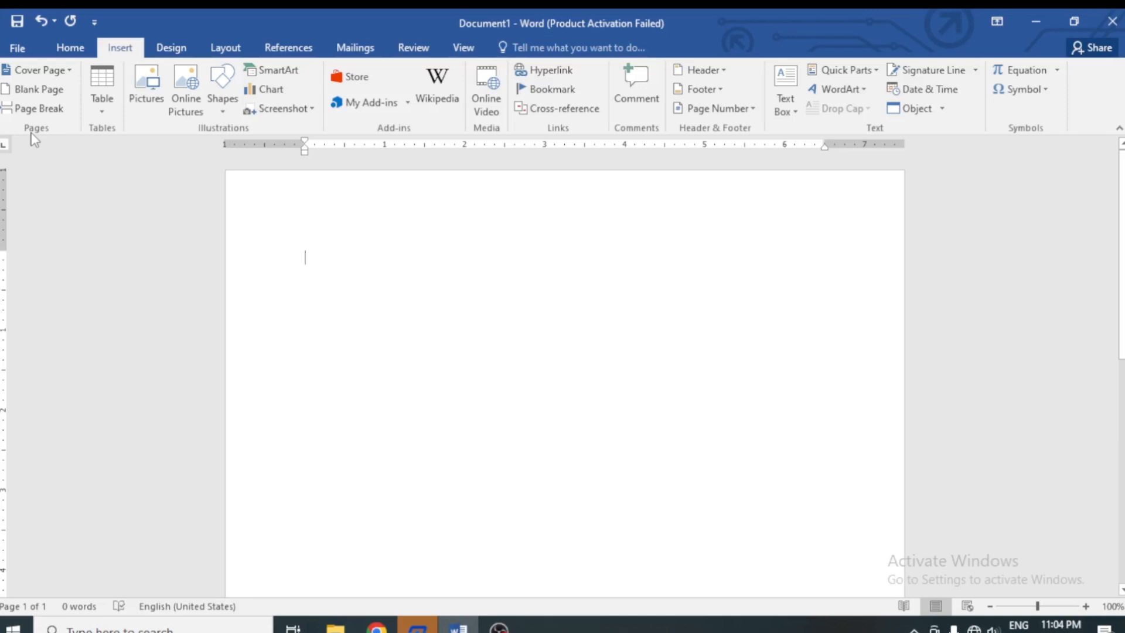
pyautogui.click(58, 71)
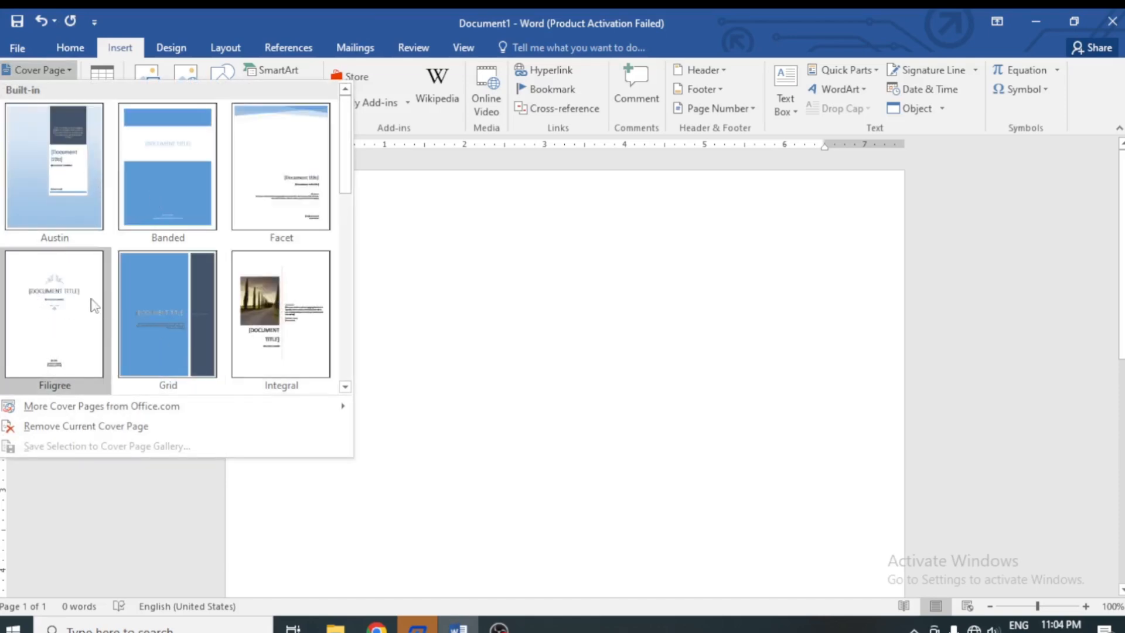
pyautogui.click(75, 314)
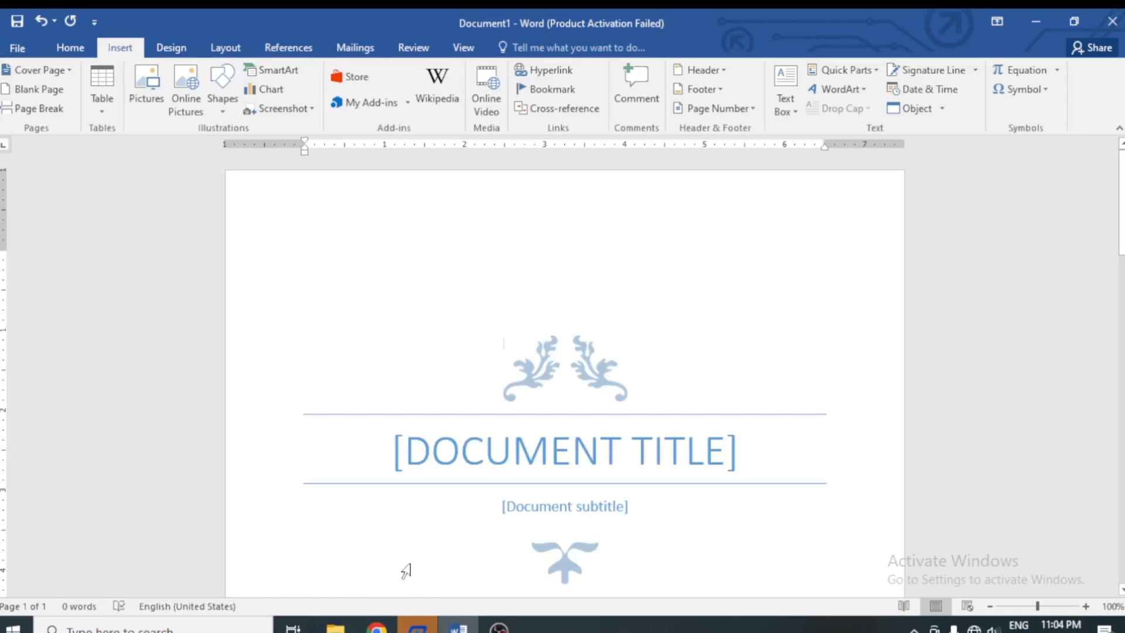
pyautogui.scroll(-2, 443, 527)
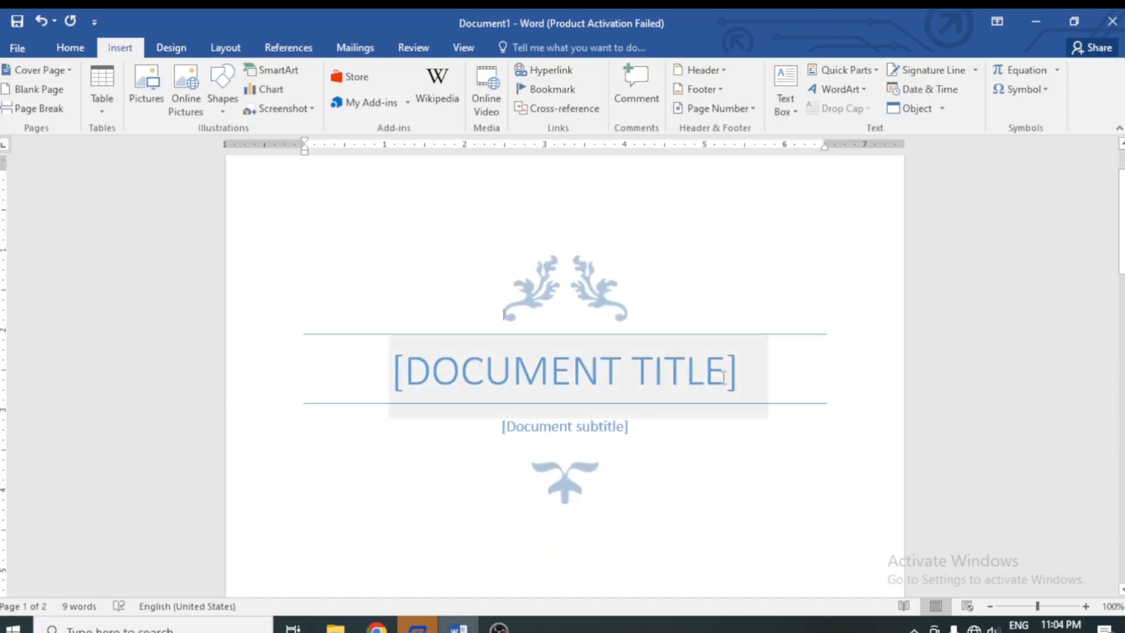
pyautogui.scroll(-2, 630, 439)
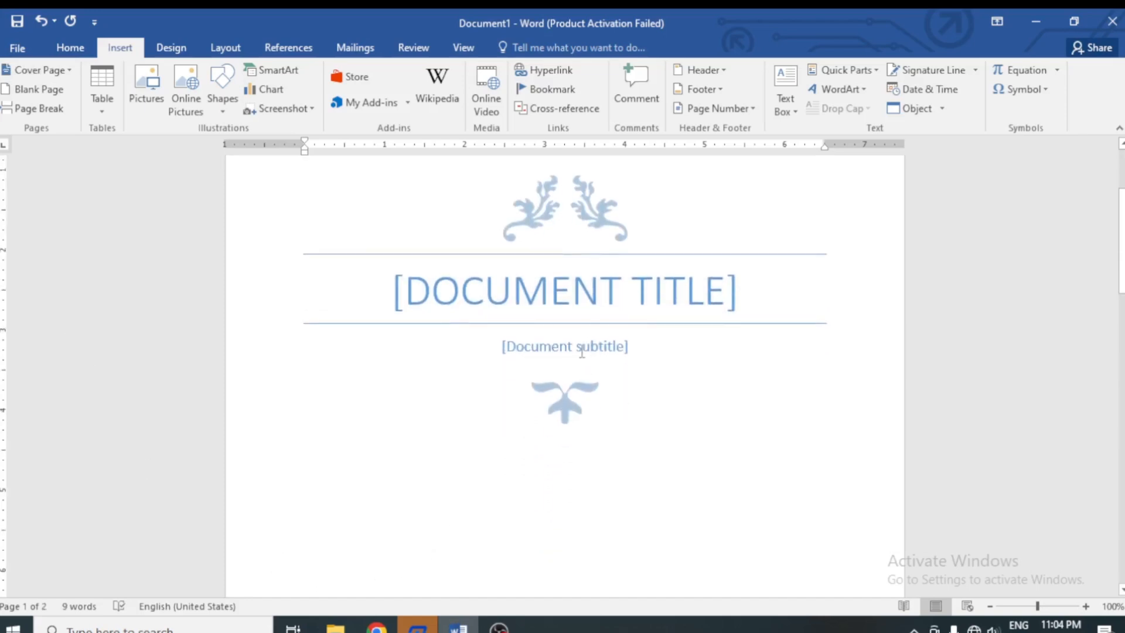
pyautogui.scroll(-10, 588, 395)
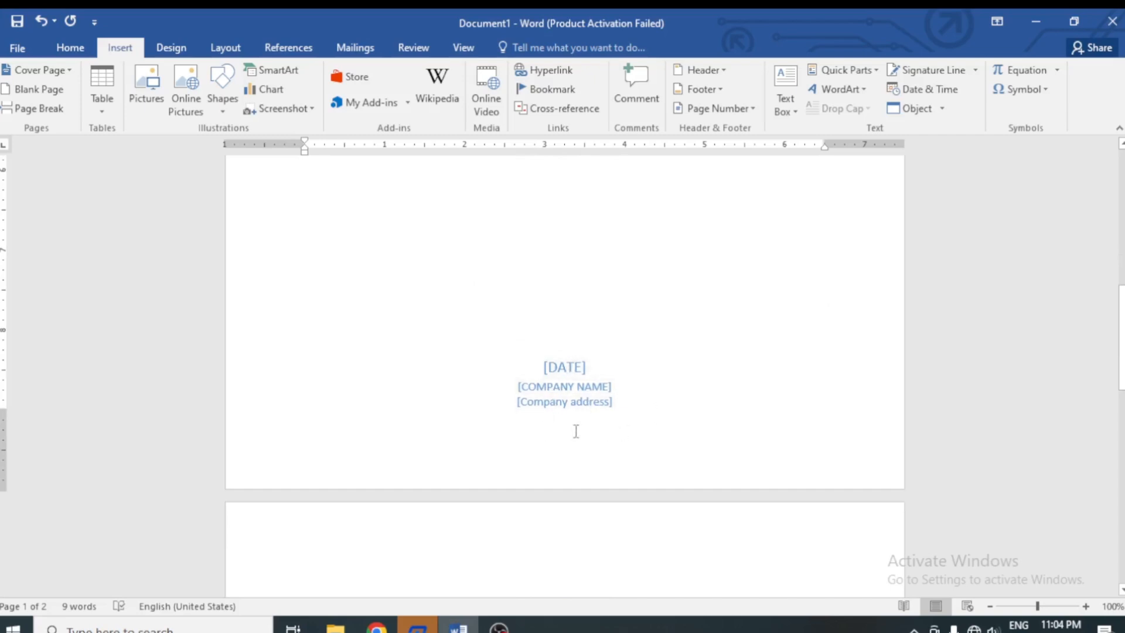
pyautogui.scroll(10, 542, 335)
pyautogui.scroll(2, 543, 339)
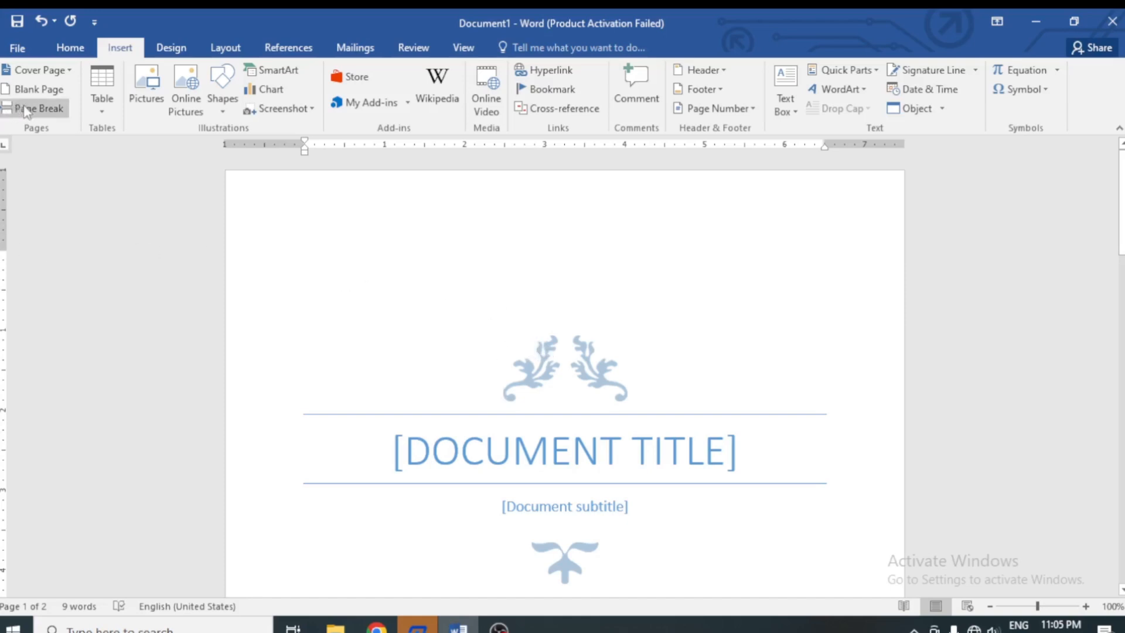
# Step: Undo the cover page insertion and check the blank page from start to end
pyautogui.hotkey('ctrl', 'z')
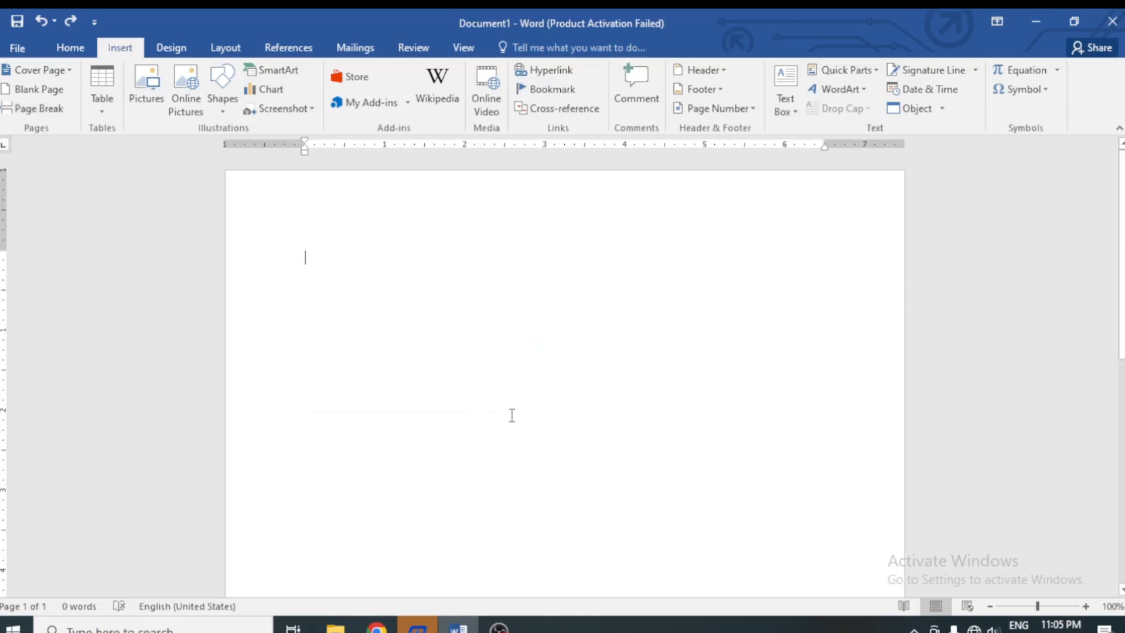
pyautogui.scroll(-10, 448, 362)
pyautogui.scroll(8, 442, 376)
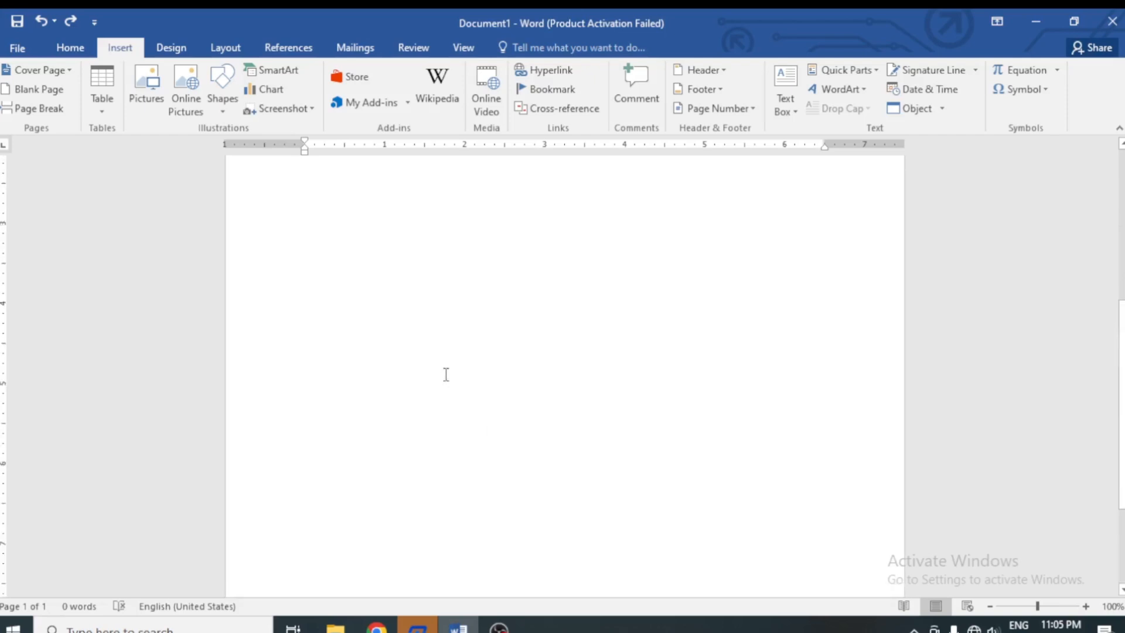
pyautogui.scroll(2, 437, 366)
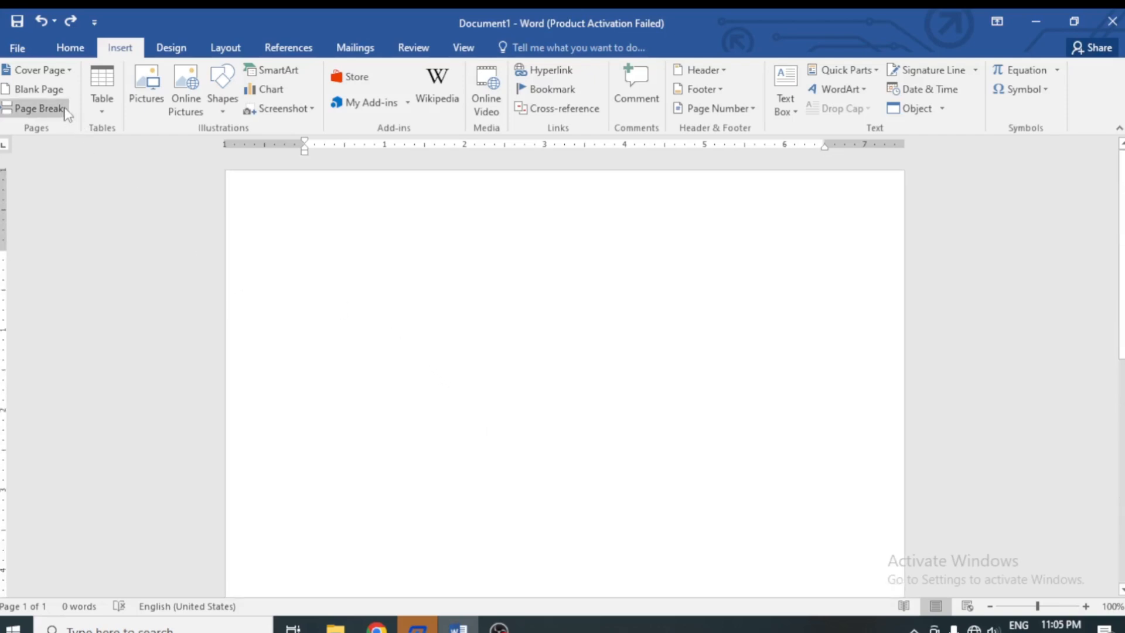
pyautogui.scroll(-8, 423, 420)
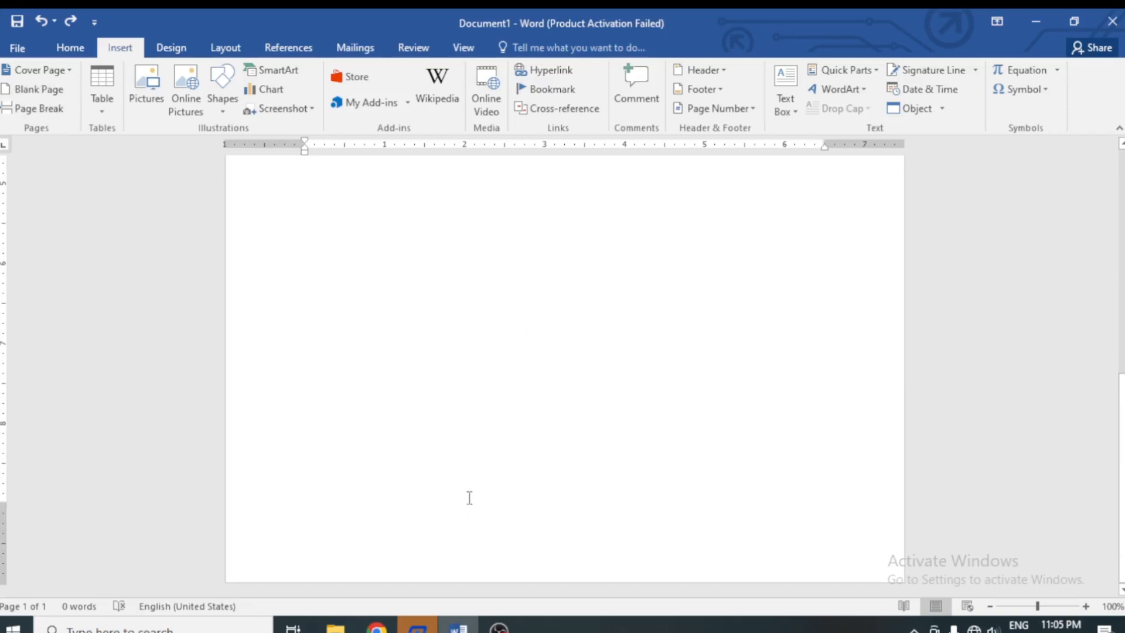
pyautogui.scroll(8, 469, 497)
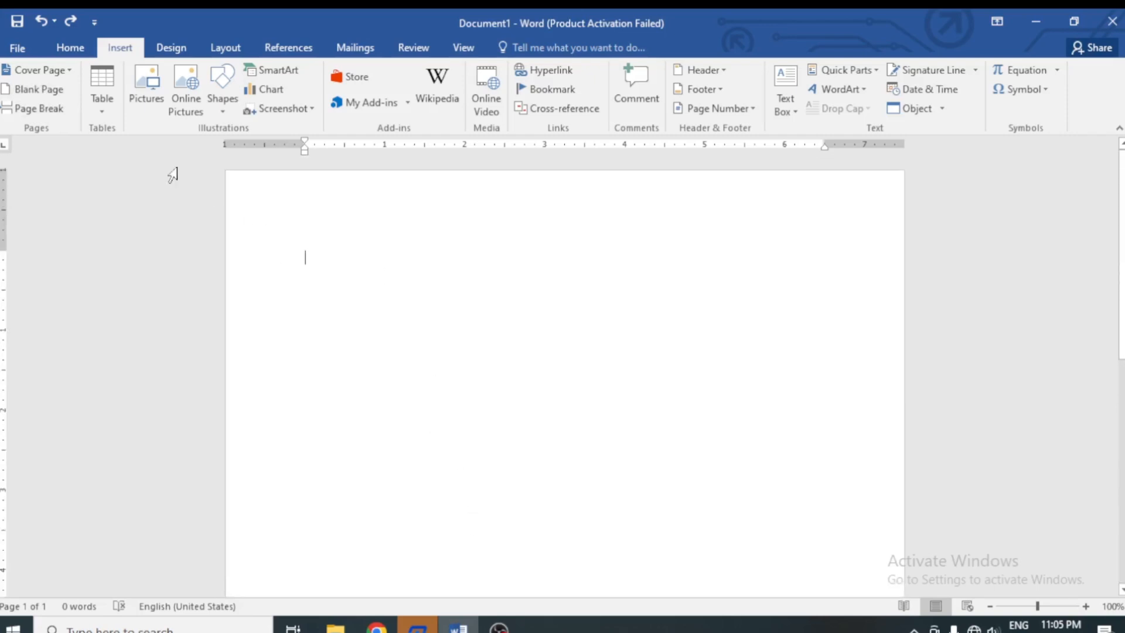
# Step: Insert a blank page into the document and look over the added page
pyautogui.click(36, 93)
pyautogui.scroll(-5, 402, 476)
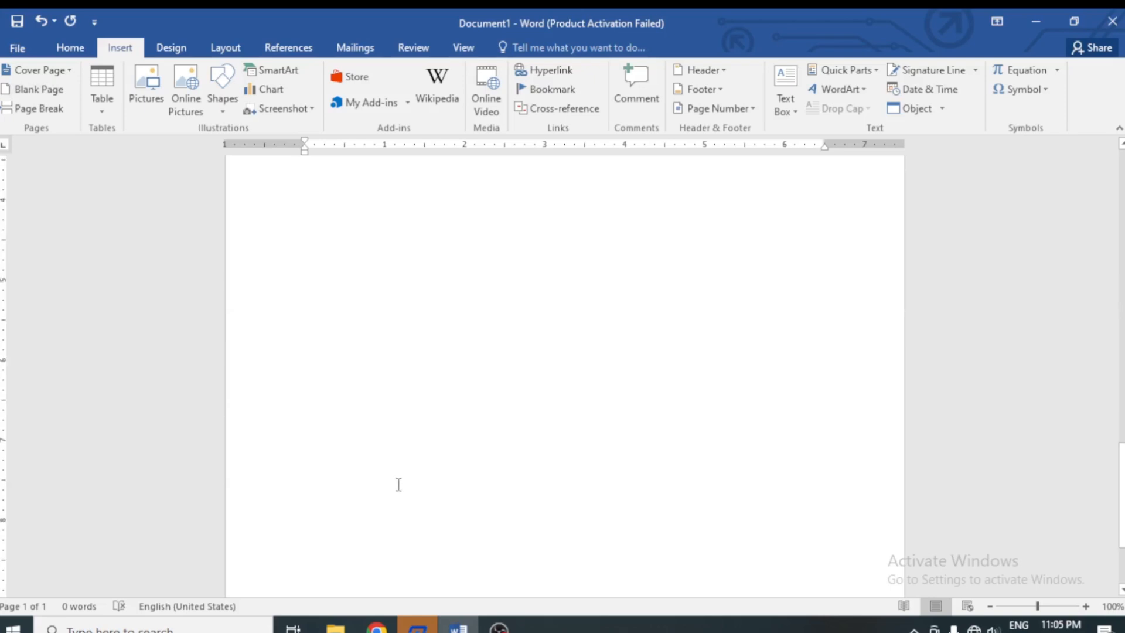
pyautogui.scroll(2, 396, 457)
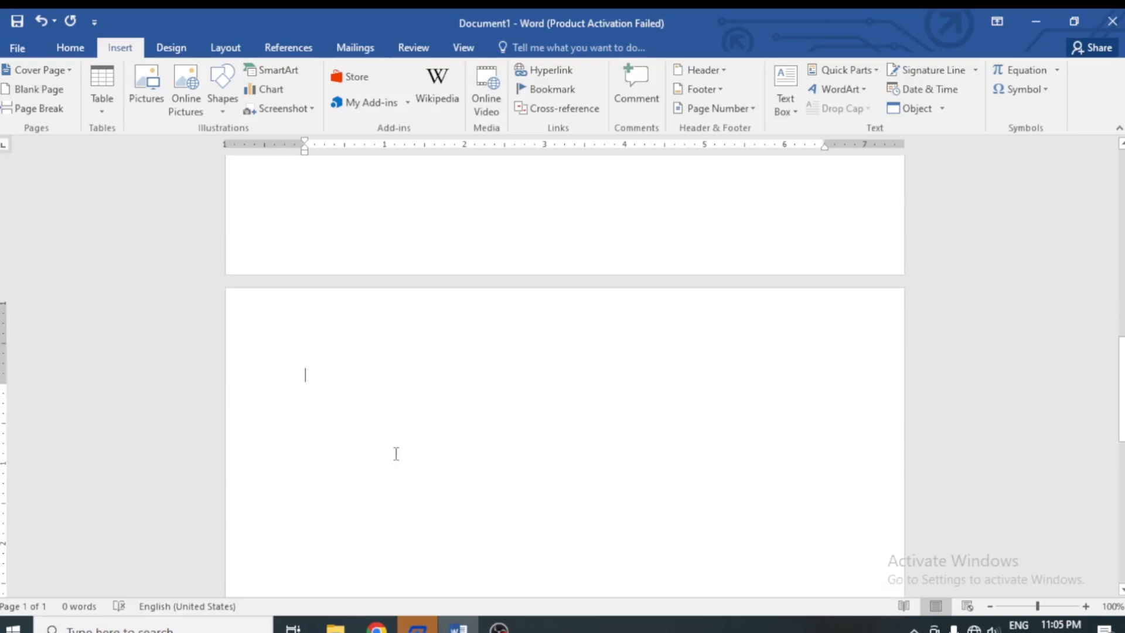
pyautogui.scroll(3, 396, 453)
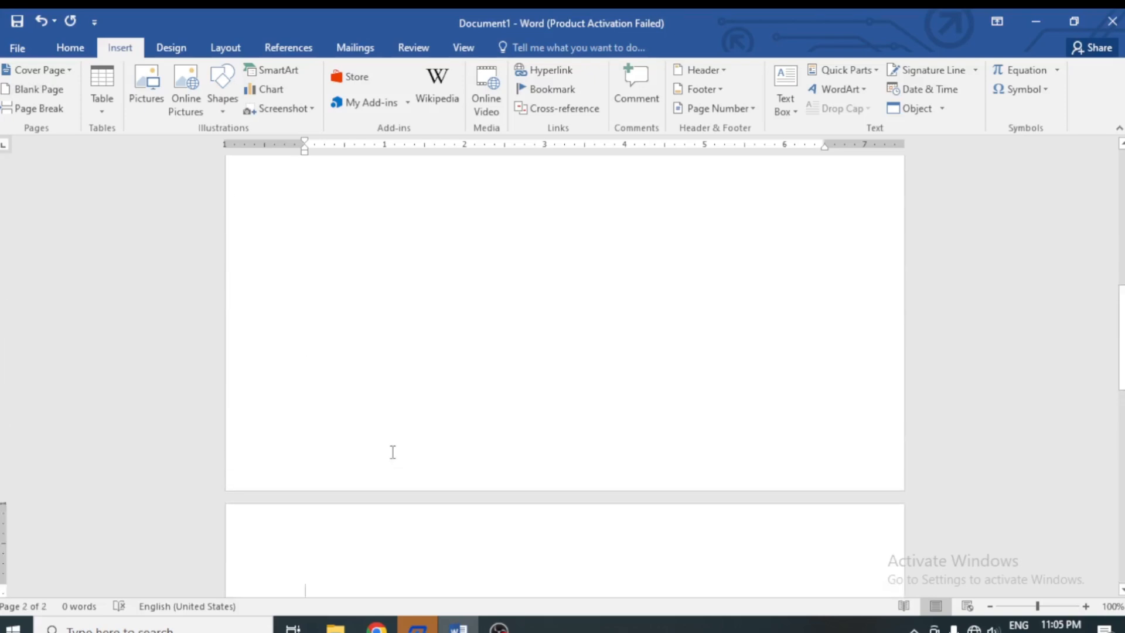
pyautogui.scroll(-5, 392, 451)
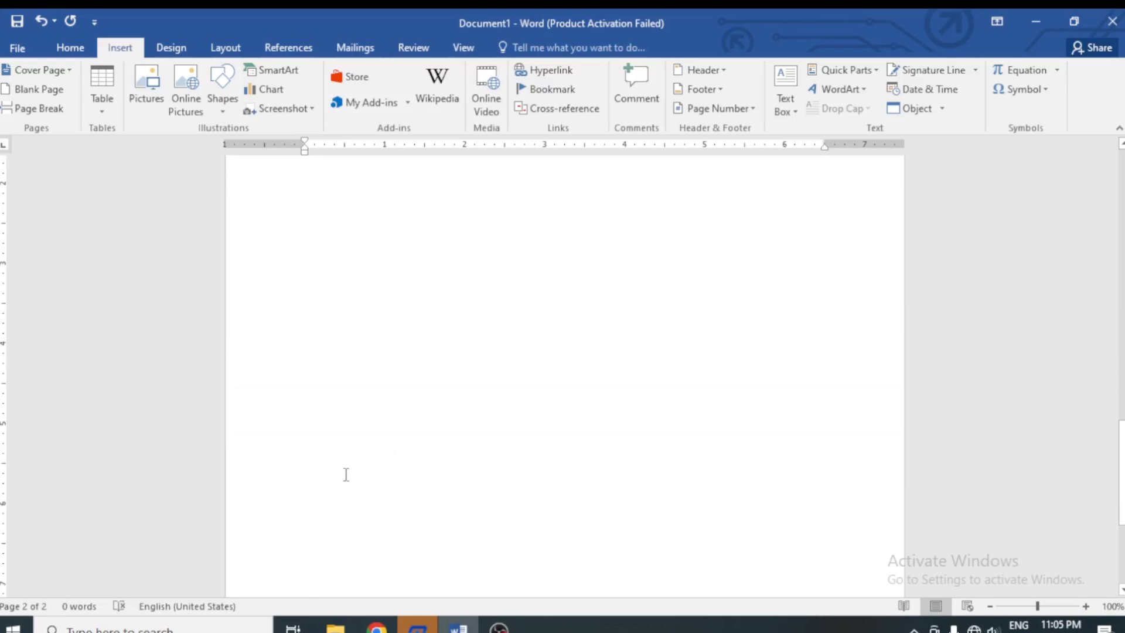
# Step: Undo the blank page insertion and check the remaining page
pyautogui.hotkey('ctrl', 'z')
pyautogui.scroll(2, 359, 438)
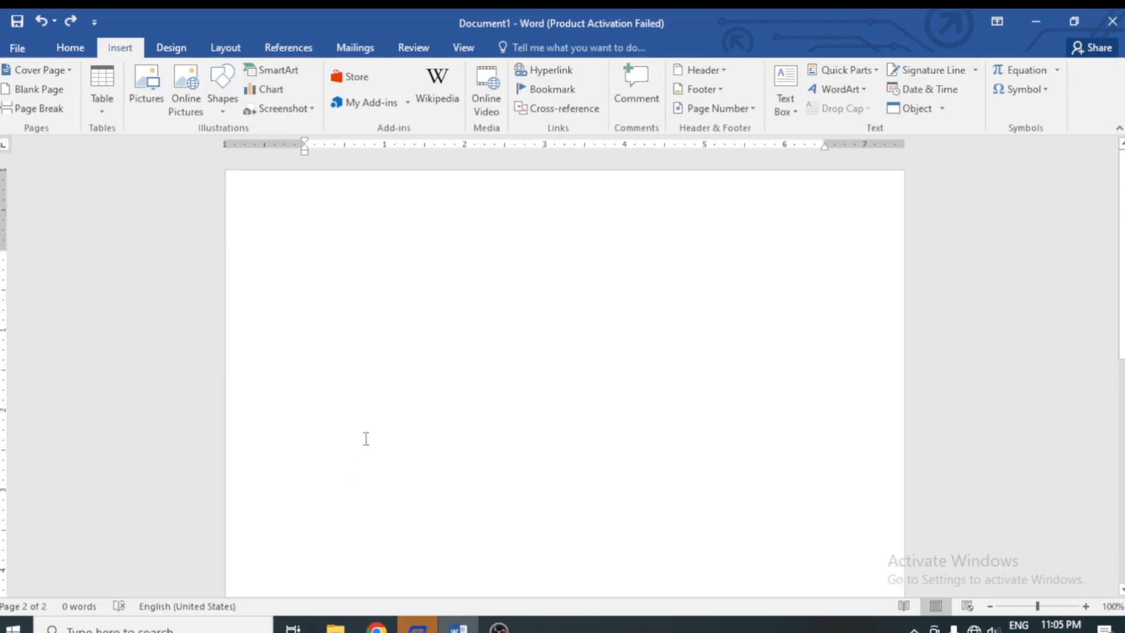
pyautogui.scroll(-6, 369, 448)
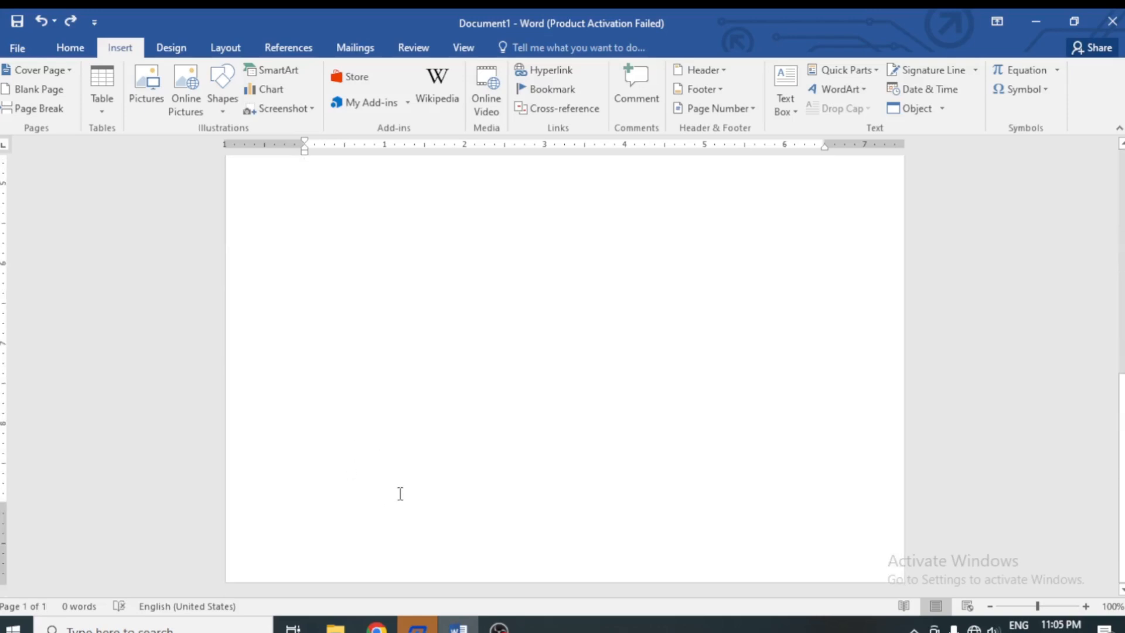
pyautogui.scroll(6, 399, 486)
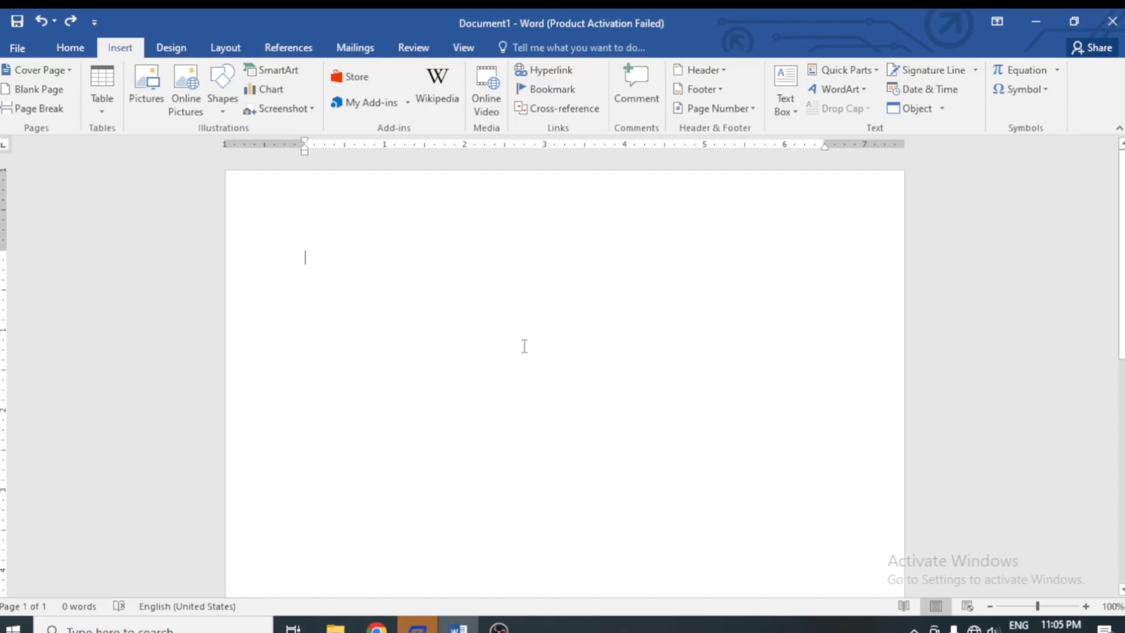
# Step: Generate sample paragraphs with =rand() and insert a page break after the last one
pyautogui.write('=rand()')
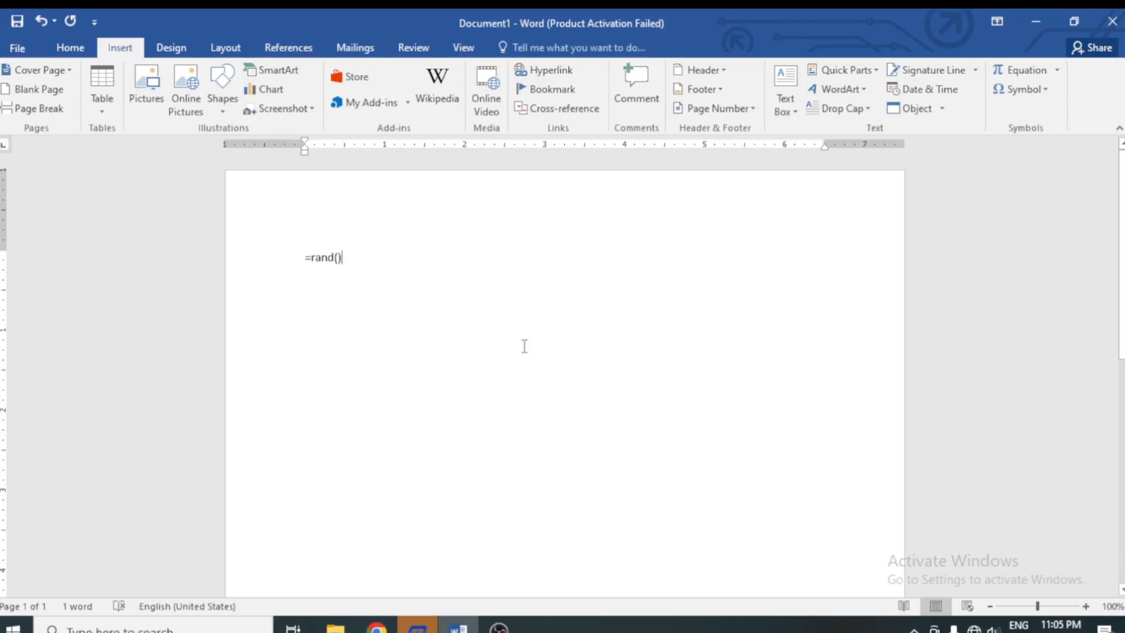
pyautogui.press('Return')
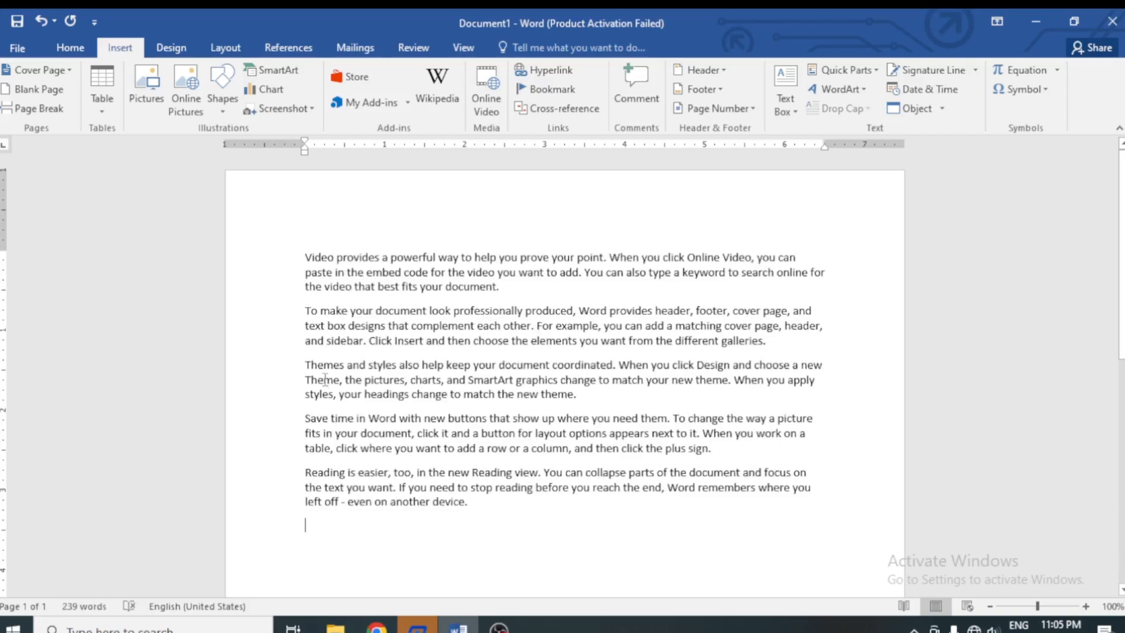
pyautogui.click(49, 108)
pyautogui.scroll(5, 387, 422)
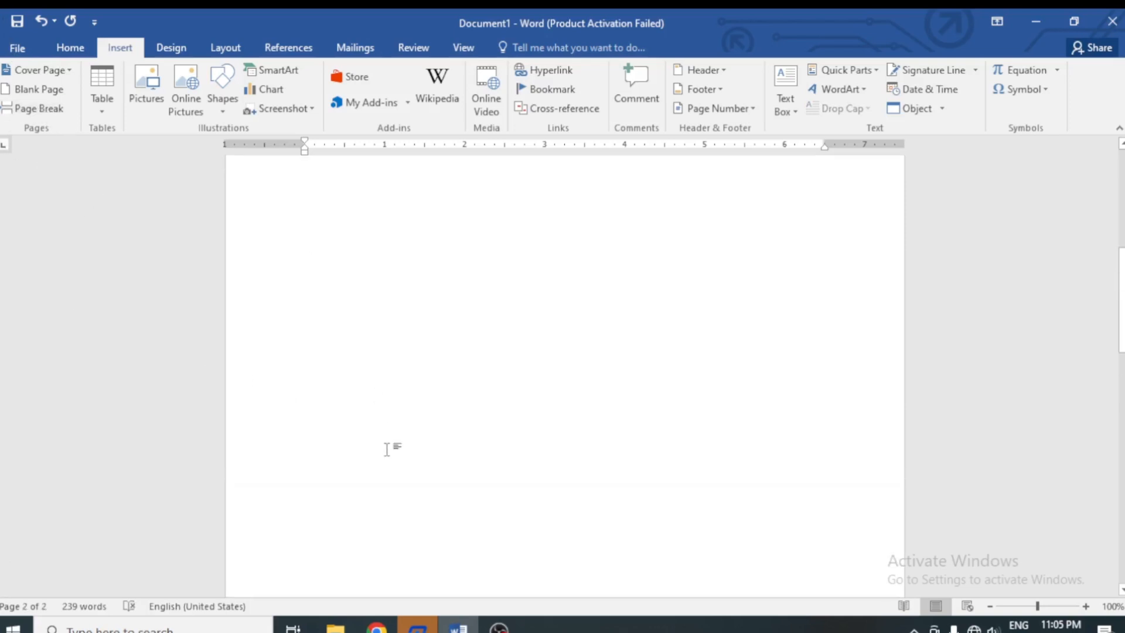
pyautogui.scroll(3, 234, 369)
pyautogui.scroll(-6, 316, 419)
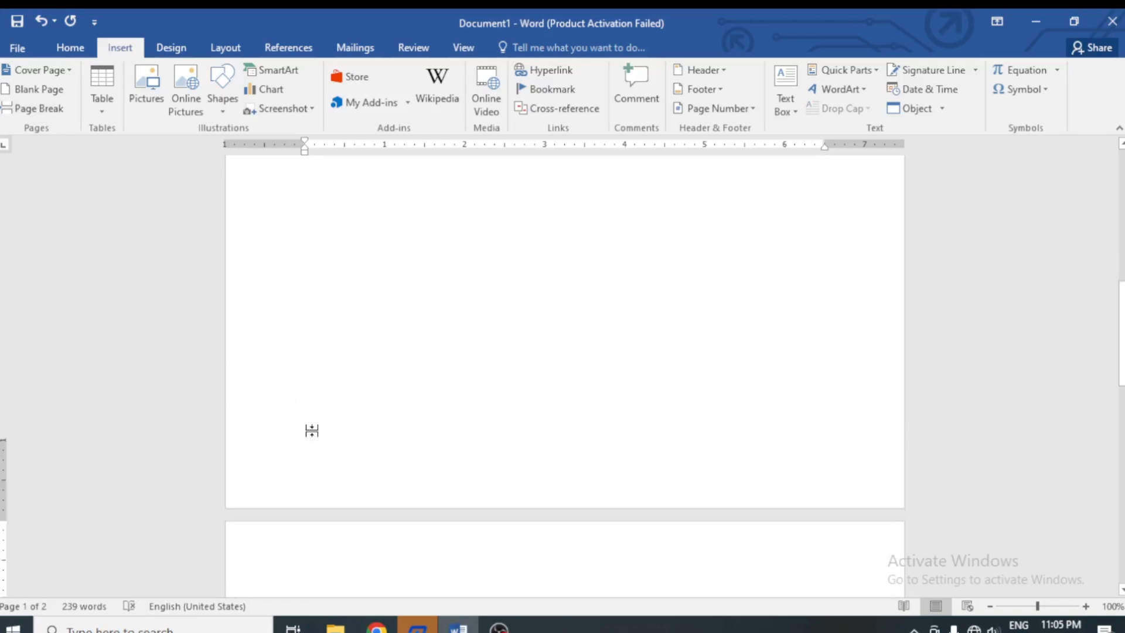
pyautogui.scroll(-2, 281, 445)
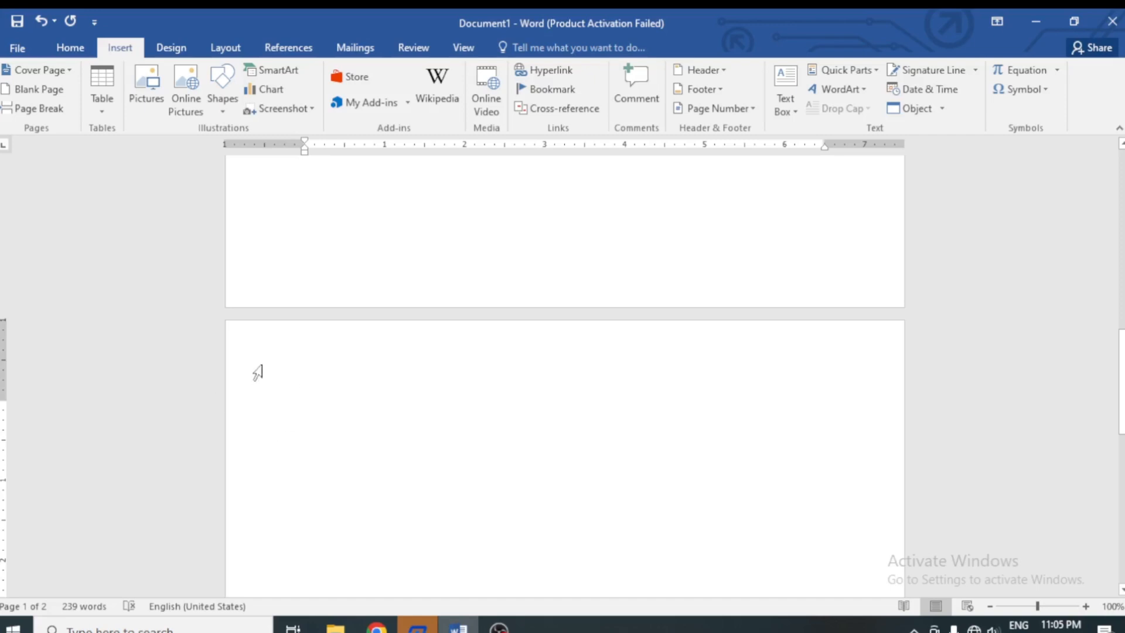
# Step: Undo the page break and insert one before the paragraph starting "Themes and styles" instead
pyautogui.hotkey('ctrl', 'z')
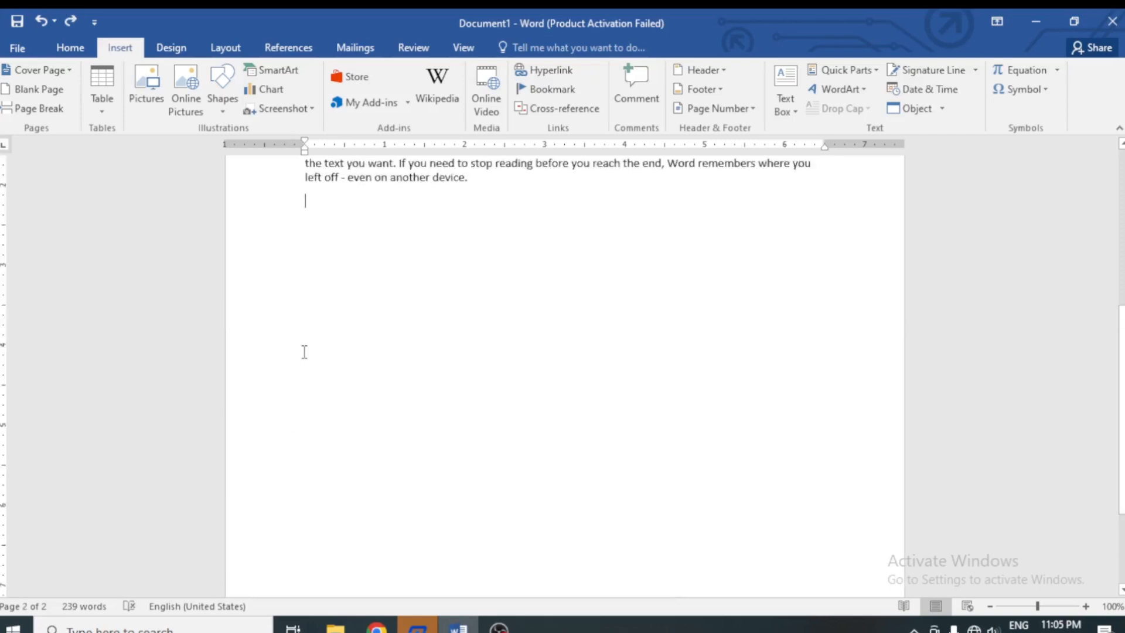
pyautogui.click(305, 219)
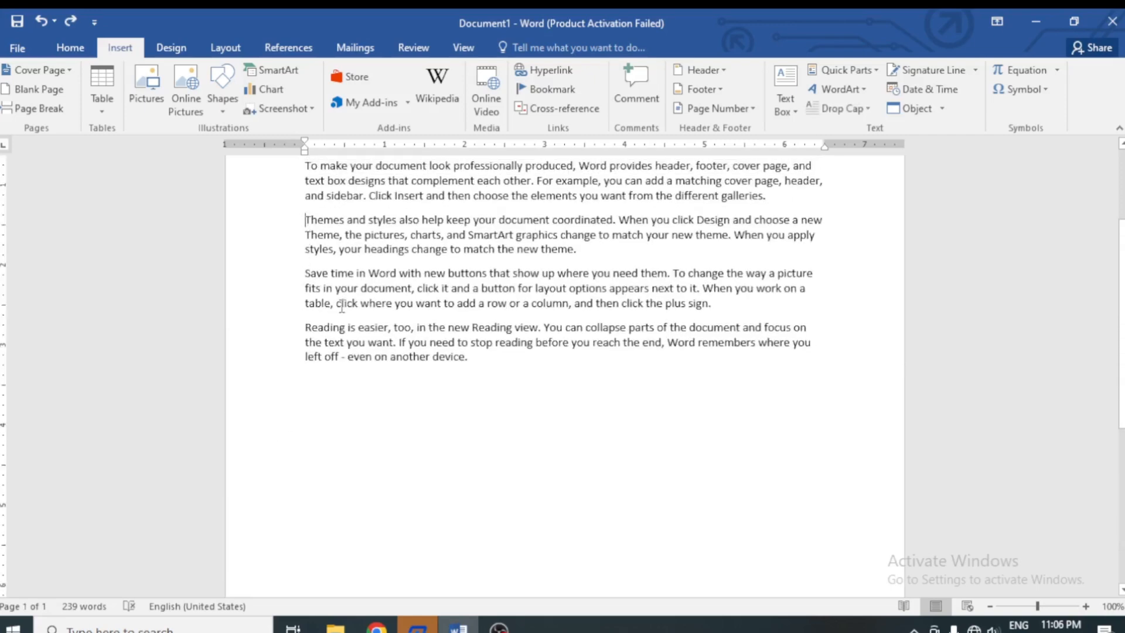
pyautogui.scroll(3, 313, 354)
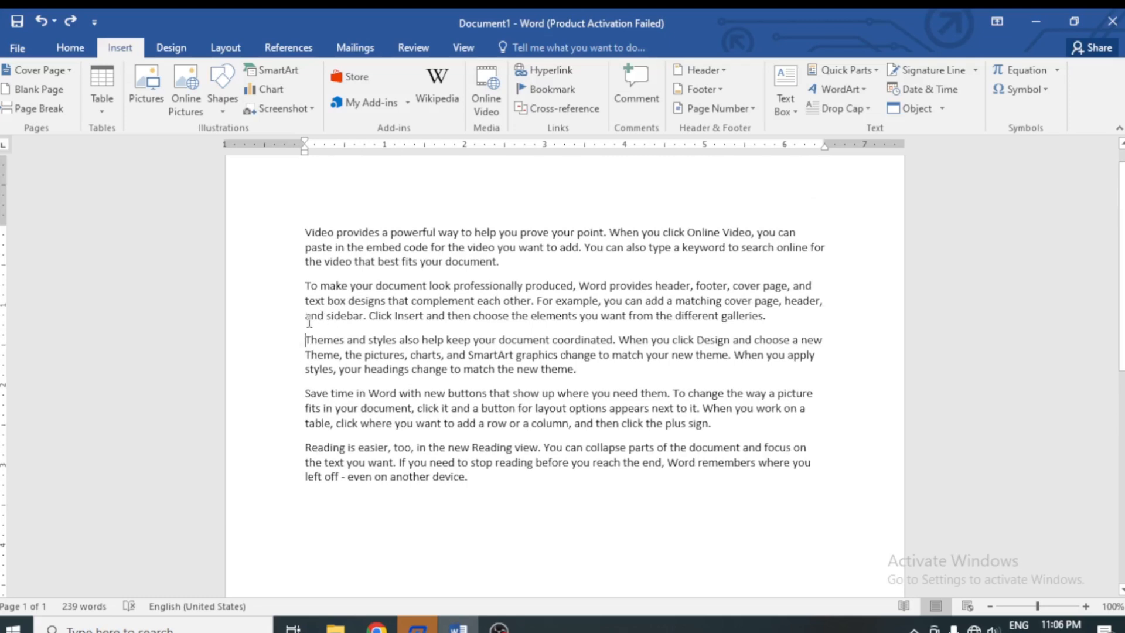
pyautogui.click(18, 113)
pyautogui.scroll(-3, 389, 482)
pyautogui.scroll(-3, 402, 490)
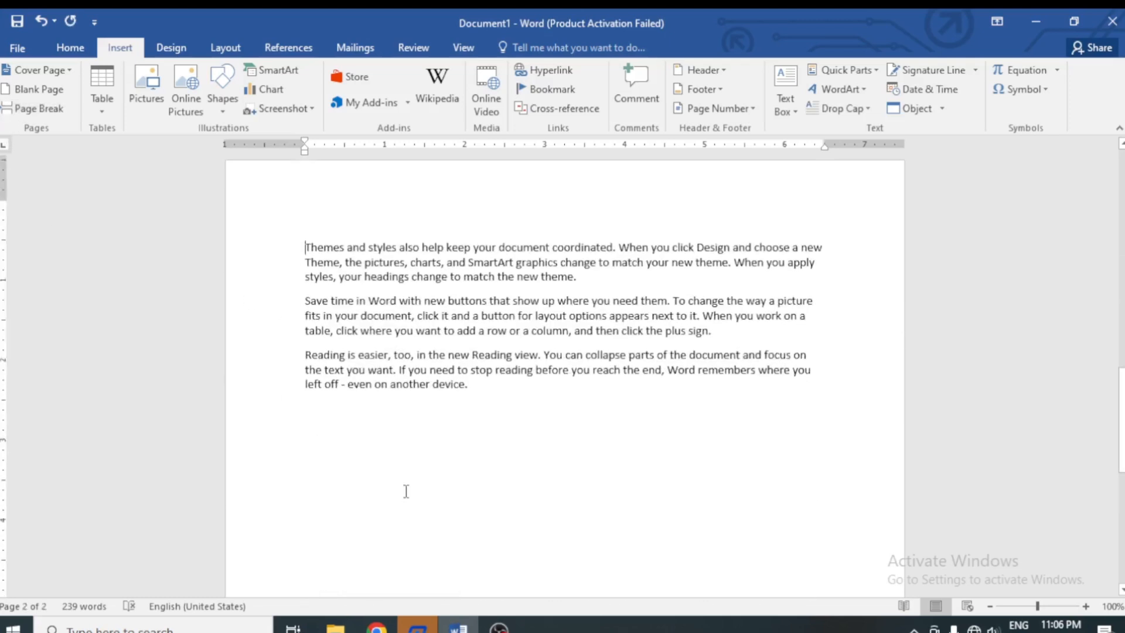
pyautogui.scroll(6, 419, 467)
pyautogui.scroll(5, 419, 466)
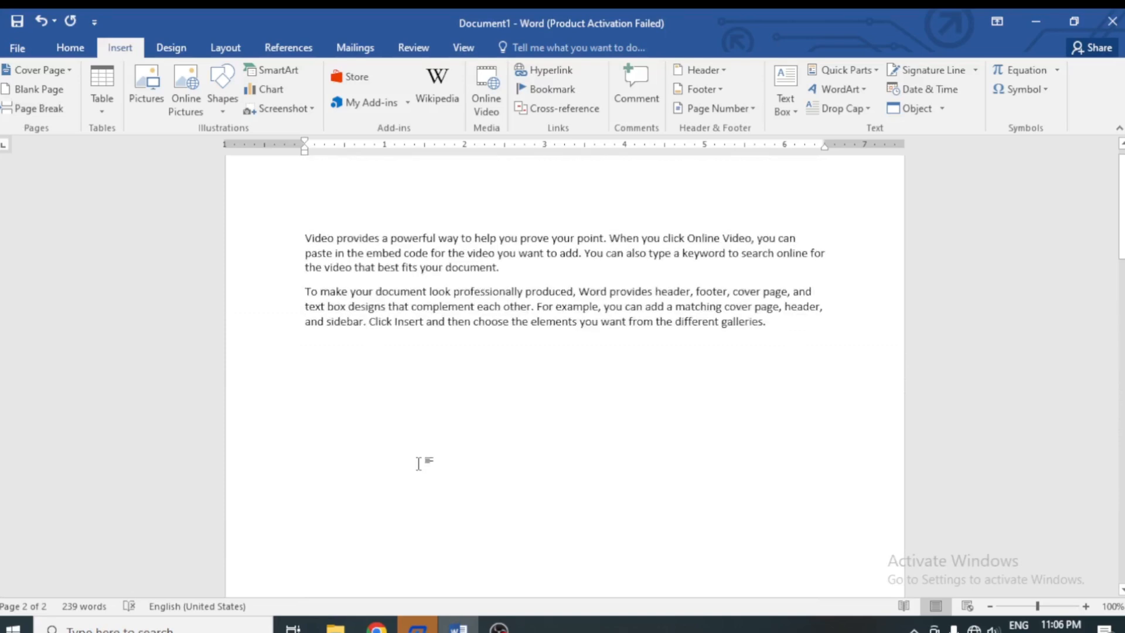
# Step: Undo the page break and the sample paragraphs, and delete the leftover =rand() text
pyautogui.hotkey('ctrl', 'z')
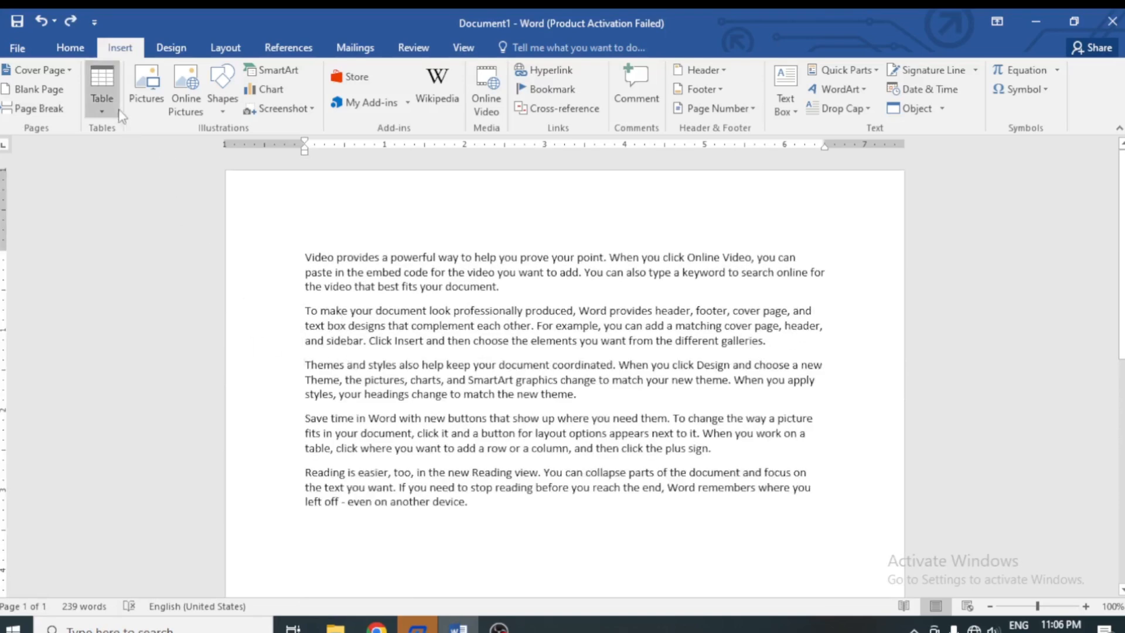
pyautogui.hotkey('ctrl', 'z')
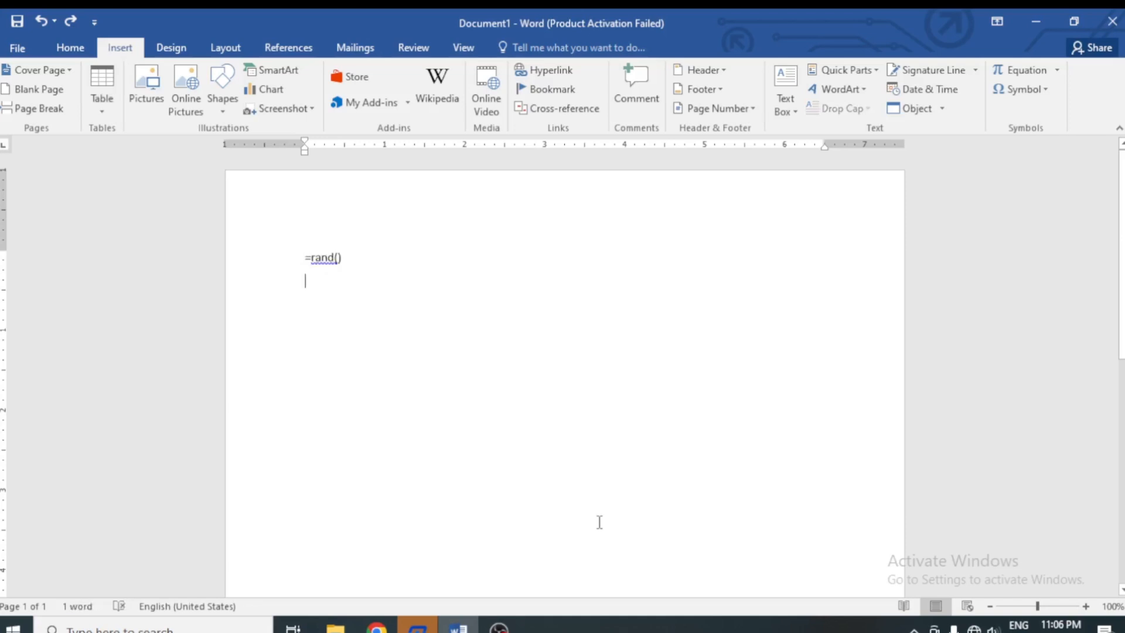
pyautogui.click(271, 252)
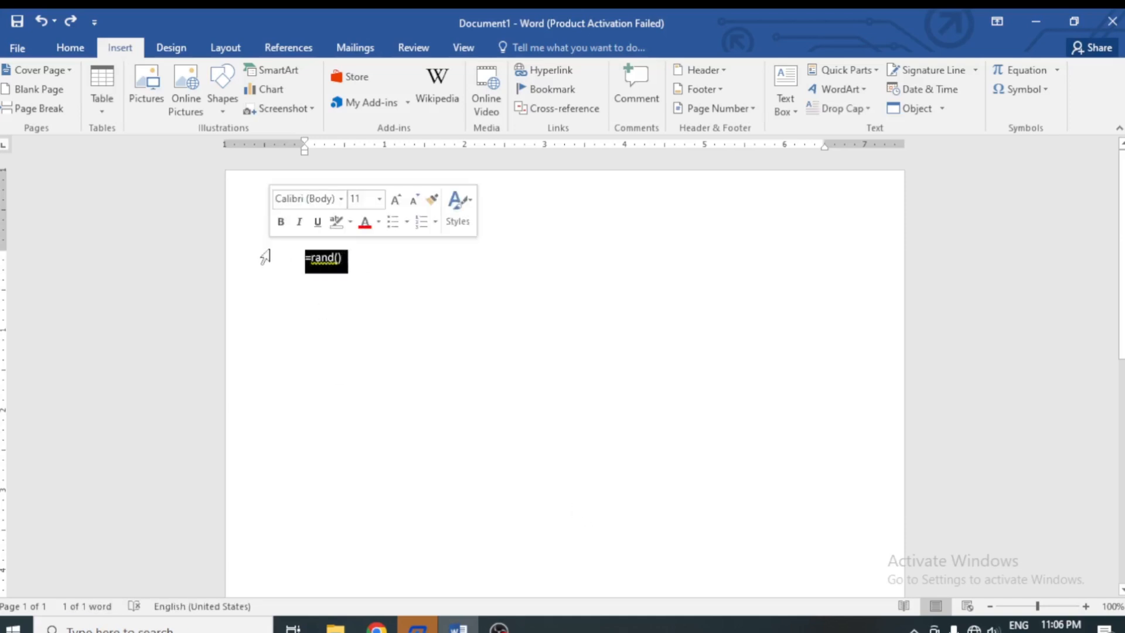
pyautogui.press('Delete')
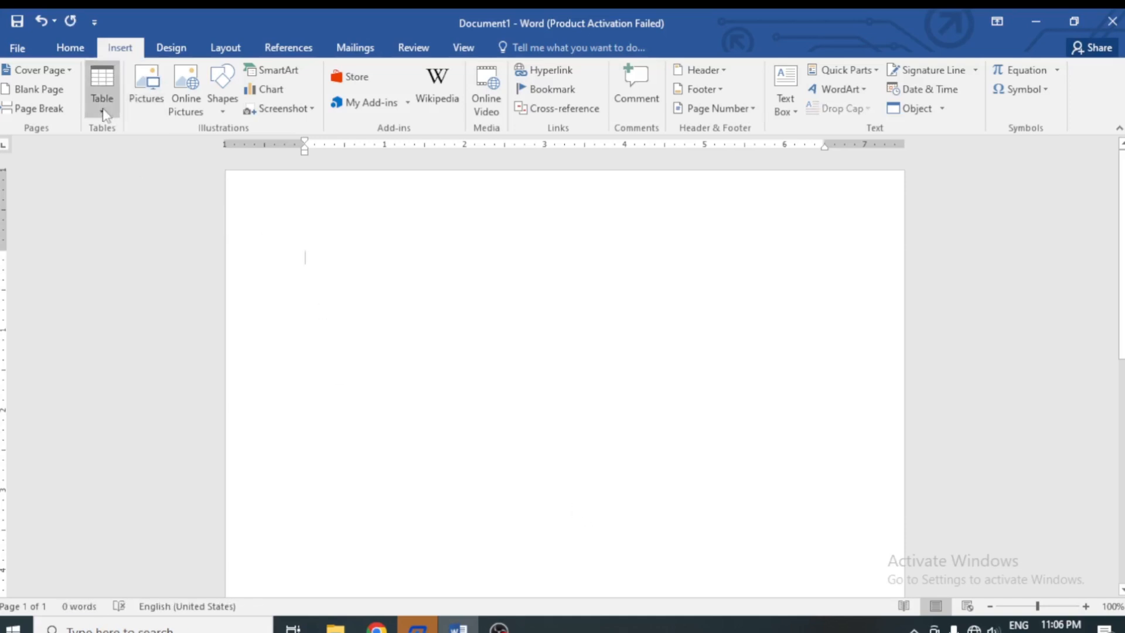
# Step: Insert a table with 4 columns and 4 rows on the blank page and view its layout tools
pyautogui.click(103, 112)
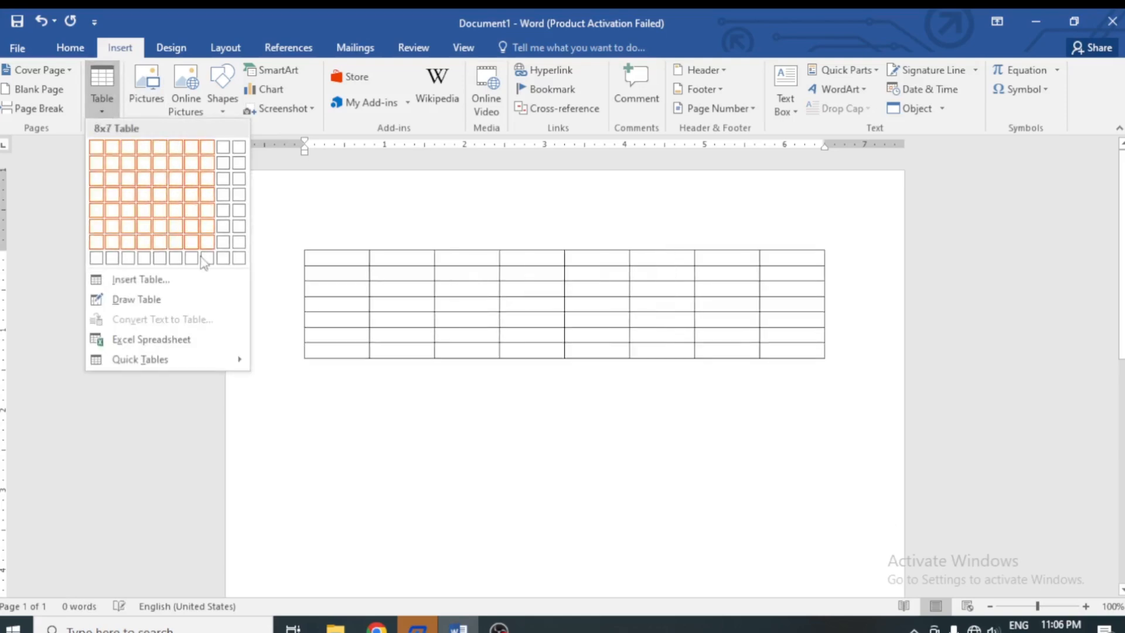
pyautogui.click(144, 198)
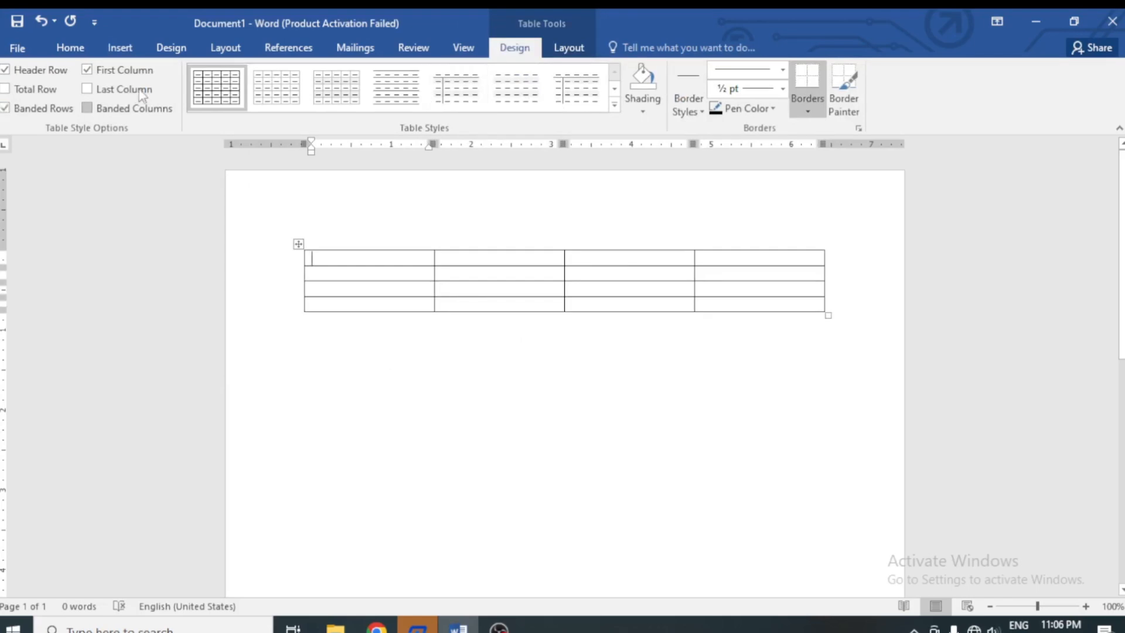
pyautogui.click(566, 48)
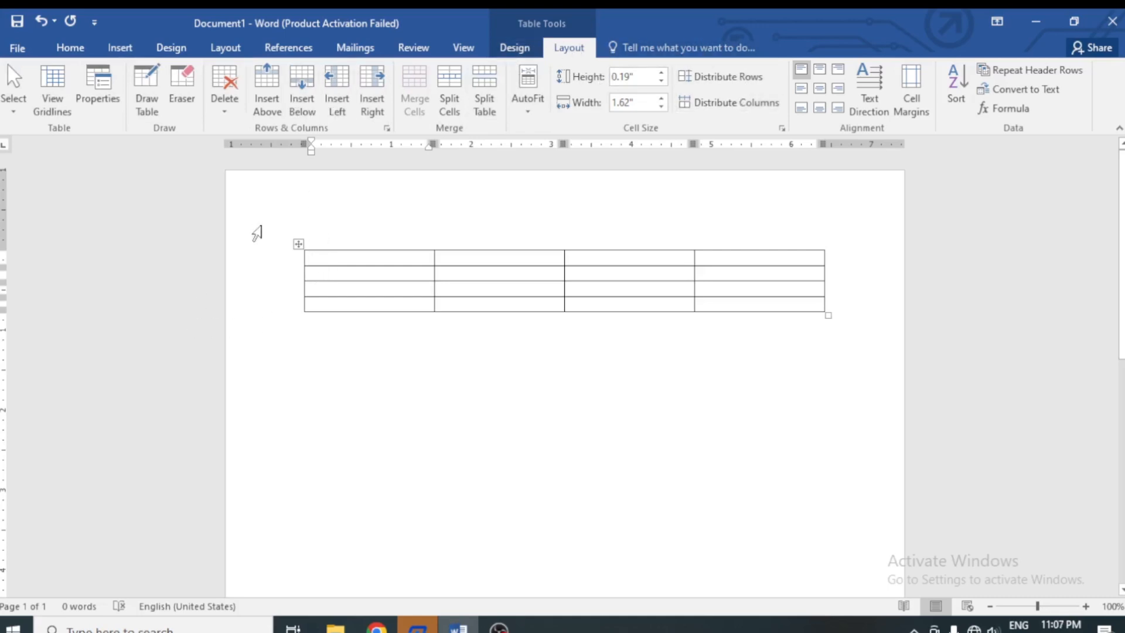
pyautogui.click(118, 54)
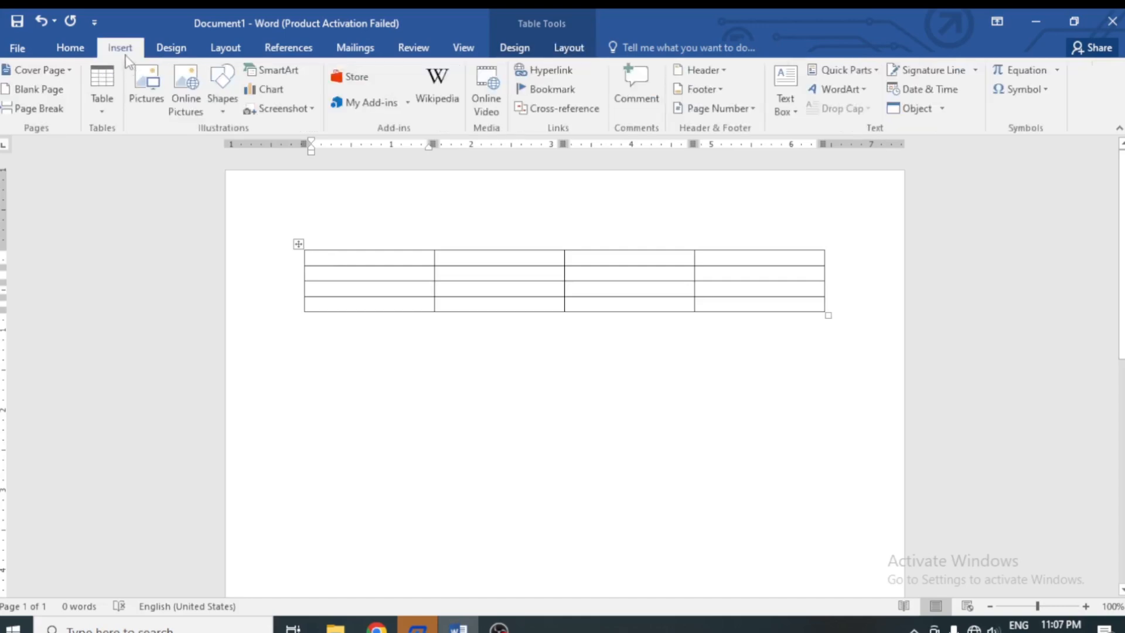
# Step: Select the whole table and move it a little further down the page
pyautogui.click(107, 98)
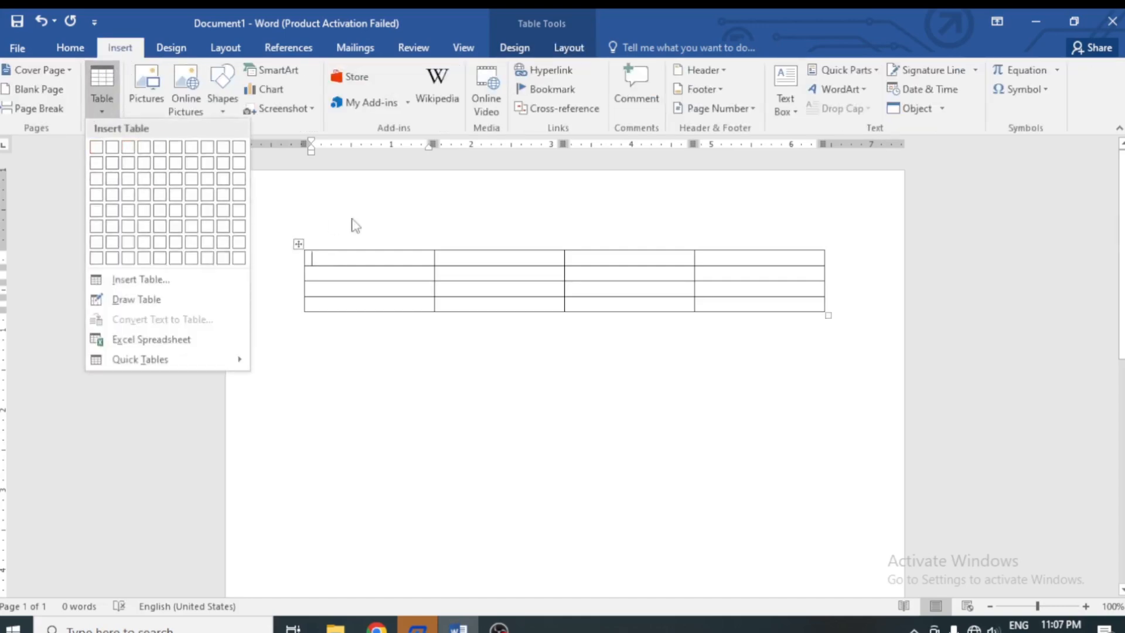
pyautogui.click(300, 245)
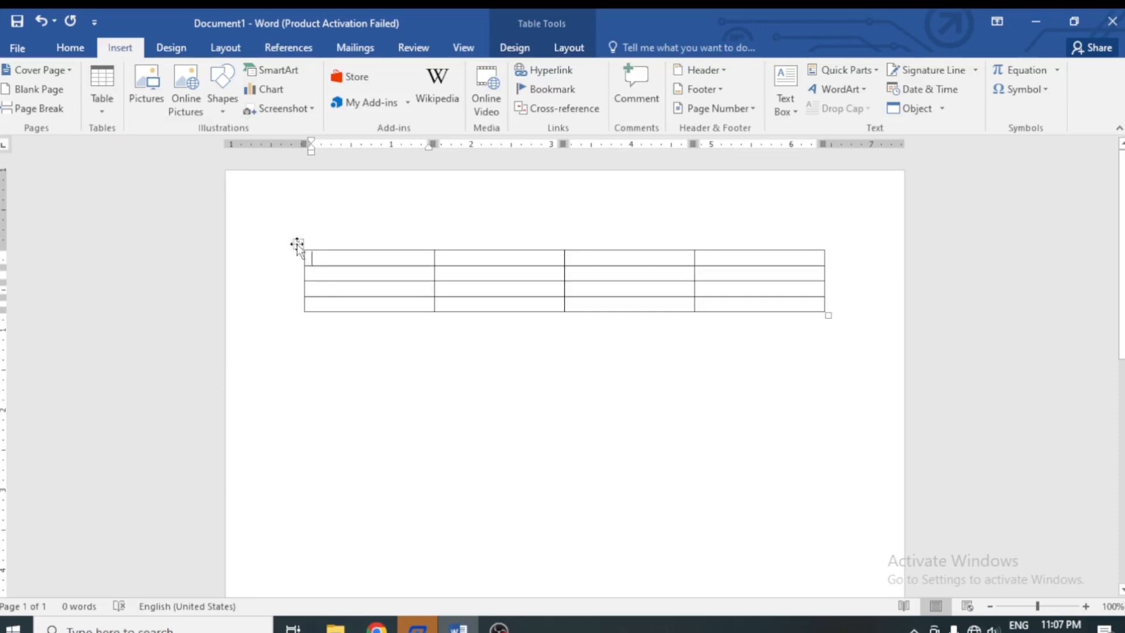
pyautogui.moveTo(297, 243); pyautogui.dragTo(304, 343)
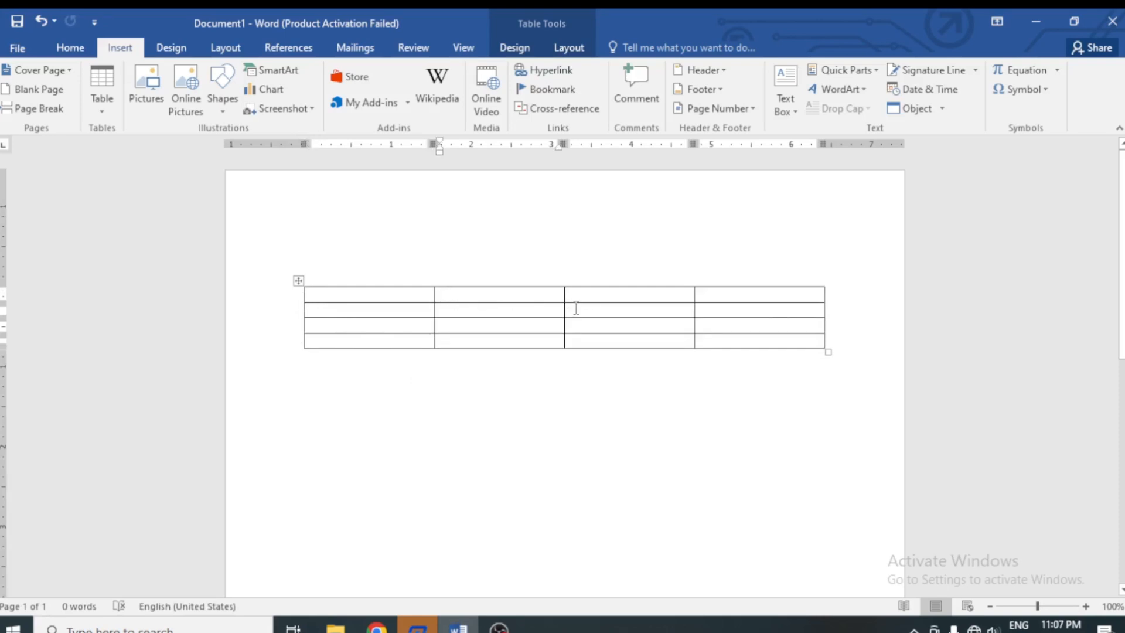
# Step: Advance cell by cell from the last cell of the first row past the table's end to add a fifth row
pyautogui.click(604, 297)
pyautogui.click(712, 297)
pyautogui.press('Tab')
pyautogui.press('Tab')
pyautogui.press('Tab')
pyautogui.press('Tab')
pyautogui.press('Tab')
pyautogui.press('Tab')
pyautogui.press('Tab')
pyautogui.press('Tab')
pyautogui.press('Tab')
pyautogui.press('Tab')
pyautogui.press('Tab')
pyautogui.press('Tab')
pyautogui.press('Tab')
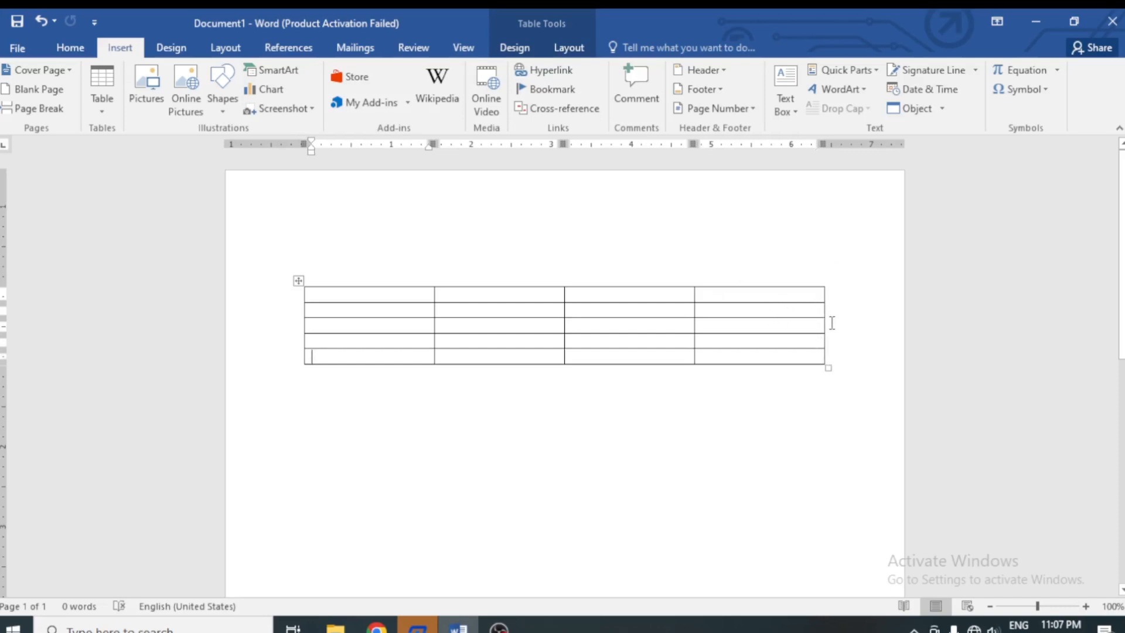
# Step: Widen the table's last column slightly, try adjusting a row border, and undo the column resize
pyautogui.moveTo(824, 321)
pyautogui.mouseDown()
pyautogui.moveTo(965, 322)
pyautogui.moveTo(830, 323)
pyautogui.mouseUp()
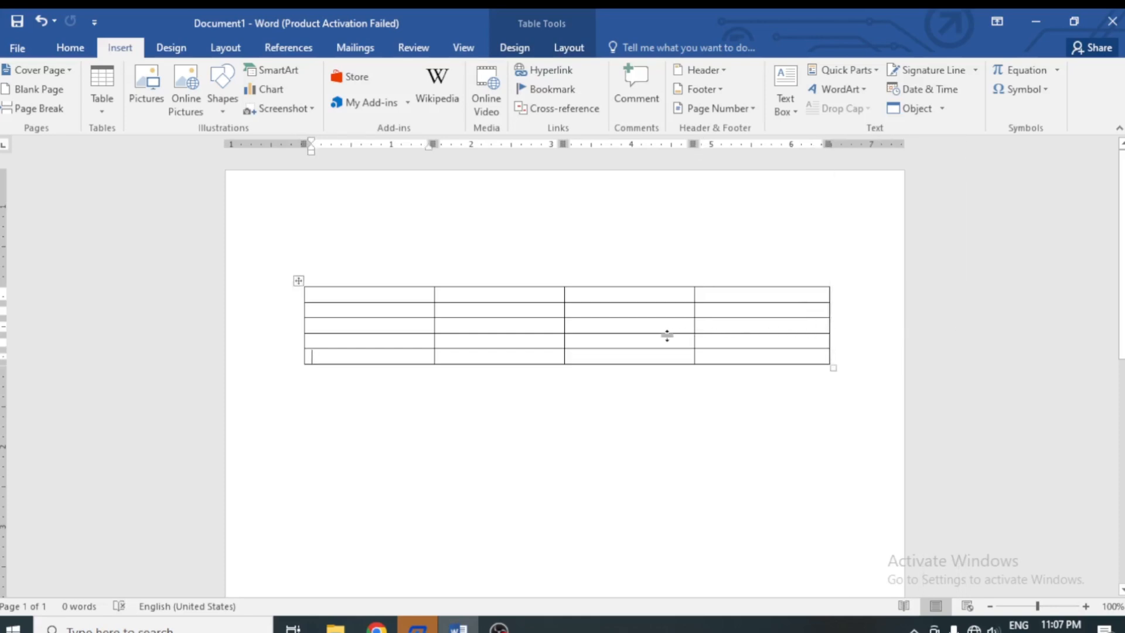
pyautogui.moveTo(663, 335)
pyautogui.mouseDown()
pyautogui.moveTo(655, 480)
pyautogui.moveTo(643, 333)
pyautogui.mouseUp()
pyautogui.hotkey('ctrl', 'z')
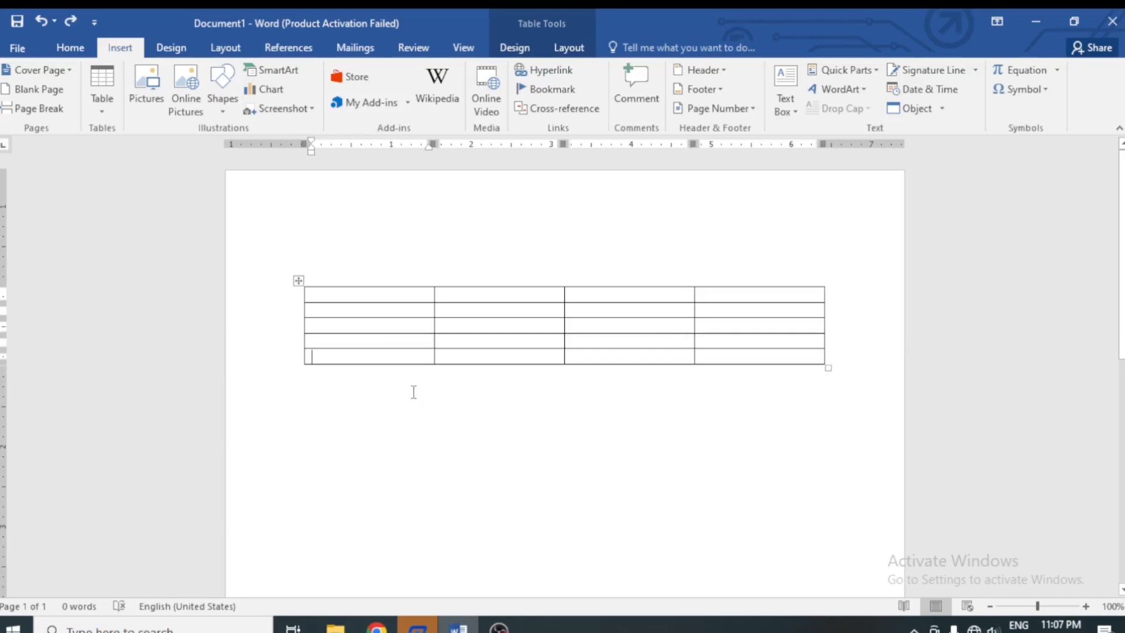
# Step: Undo the added row, the table move and the table insertion to leave the page blank
pyautogui.hotkey('ctrl', 'z')
pyautogui.hotkey('ctrl', 'z')
pyautogui.hotkey('ctrl', 'z')
pyautogui.hotkey('ctrl', 'z')
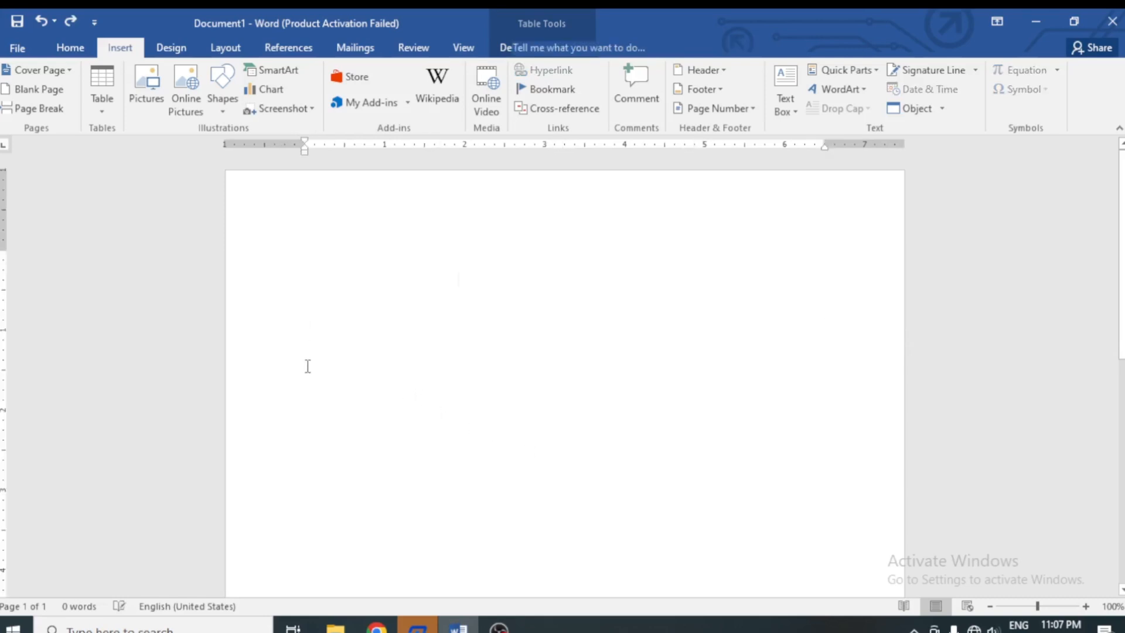
# Step: Insert a table with 5 columns, 2 rows and automatic fixed column width by specifying its dimensions, and undo it
pyautogui.click(102, 90)
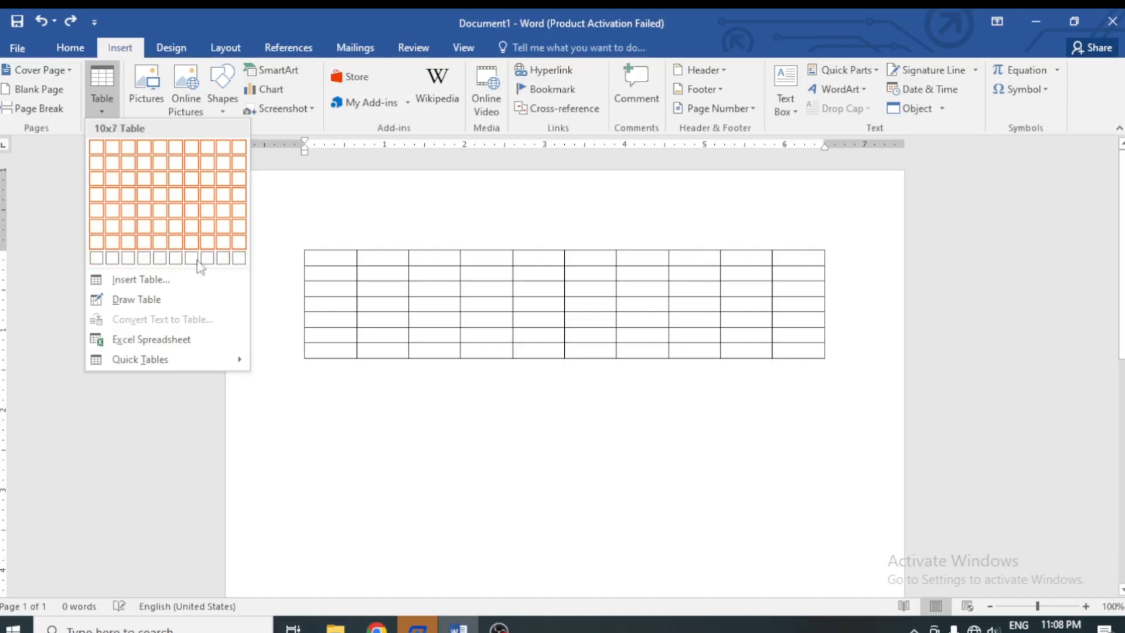
pyautogui.click(149, 280)
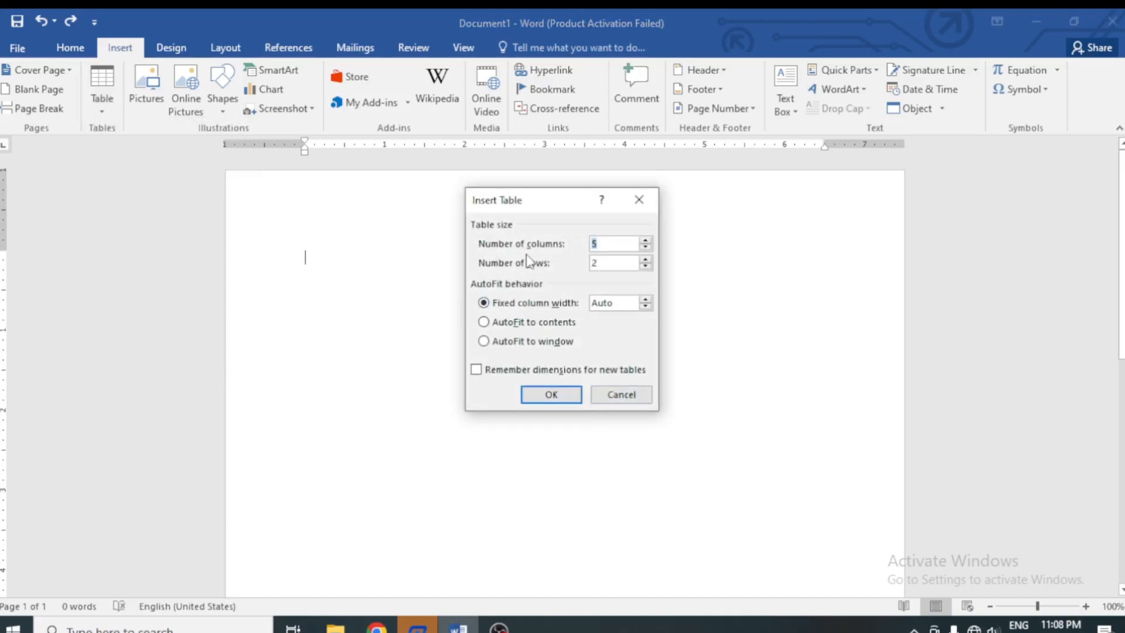
pyautogui.click(551, 395)
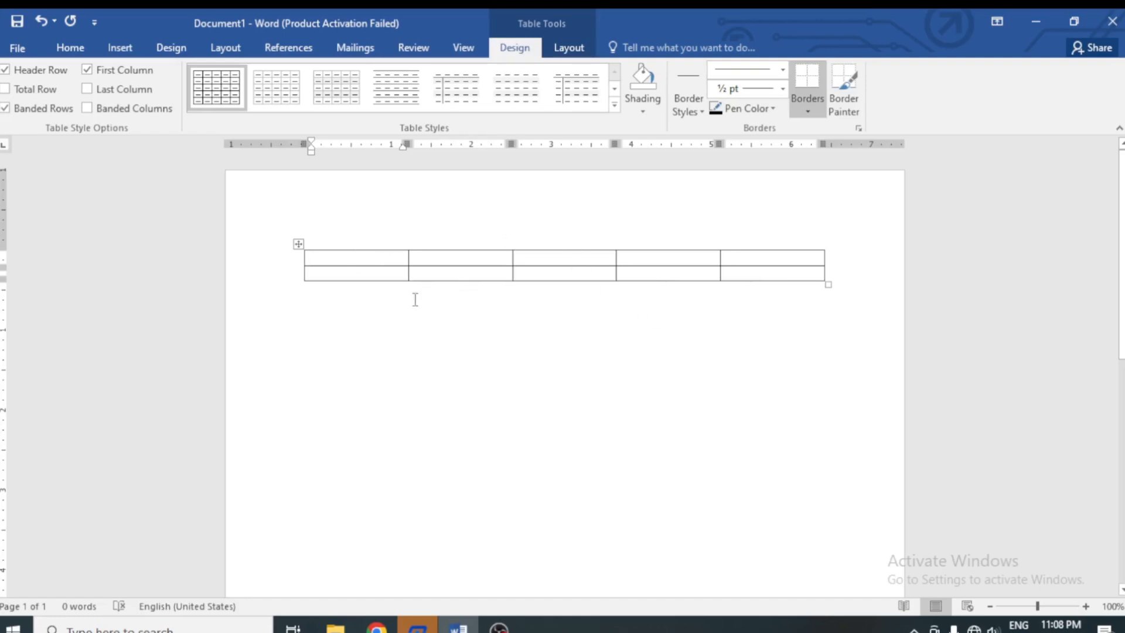
pyautogui.hotkey('ctrl', 'z')
pyautogui.click(94, 54)
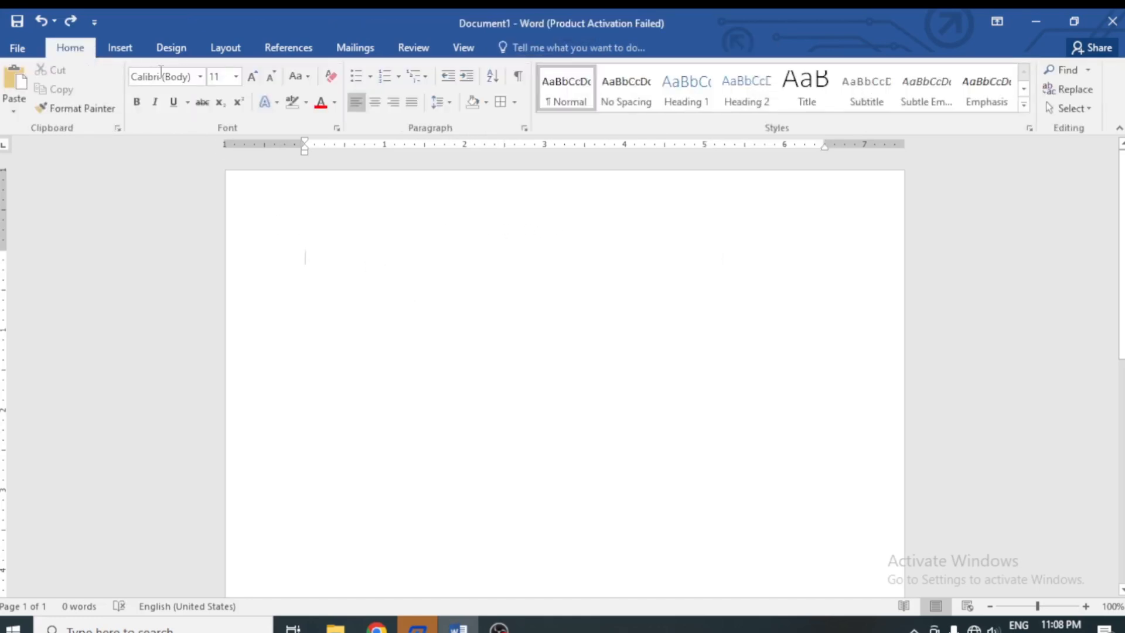
pyautogui.click(120, 48)
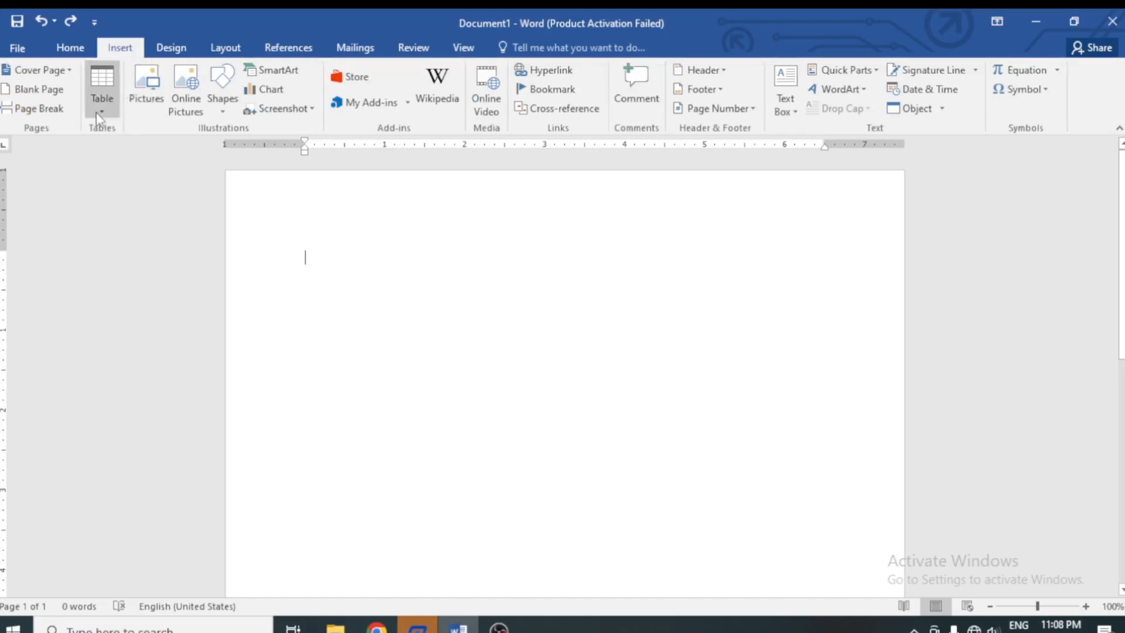
pyautogui.click(109, 81)
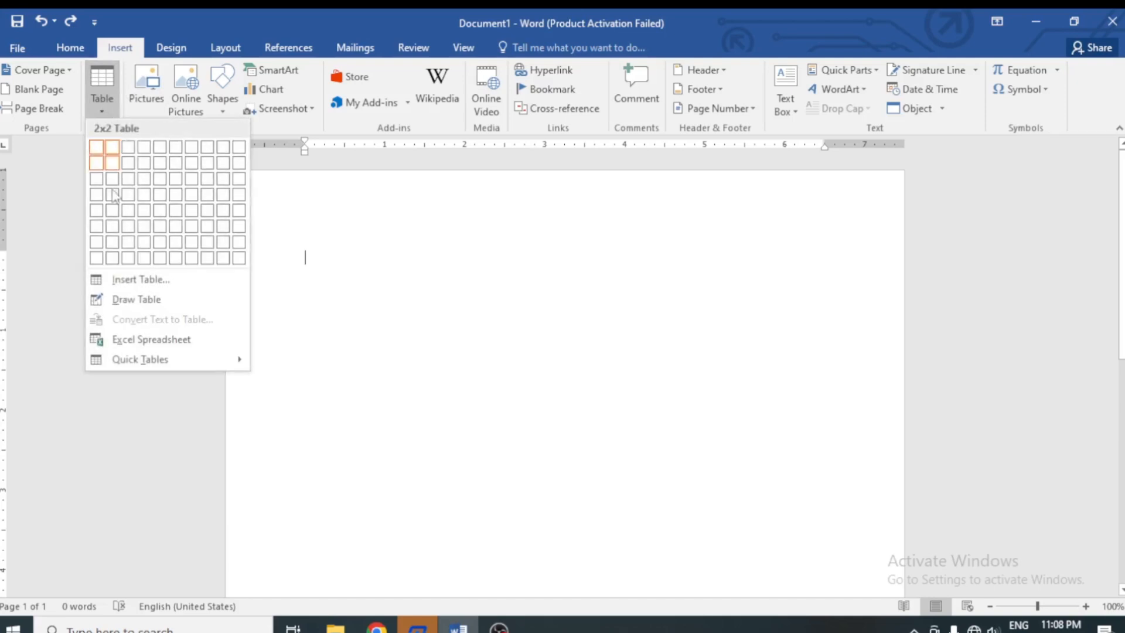
pyautogui.click(390, 288)
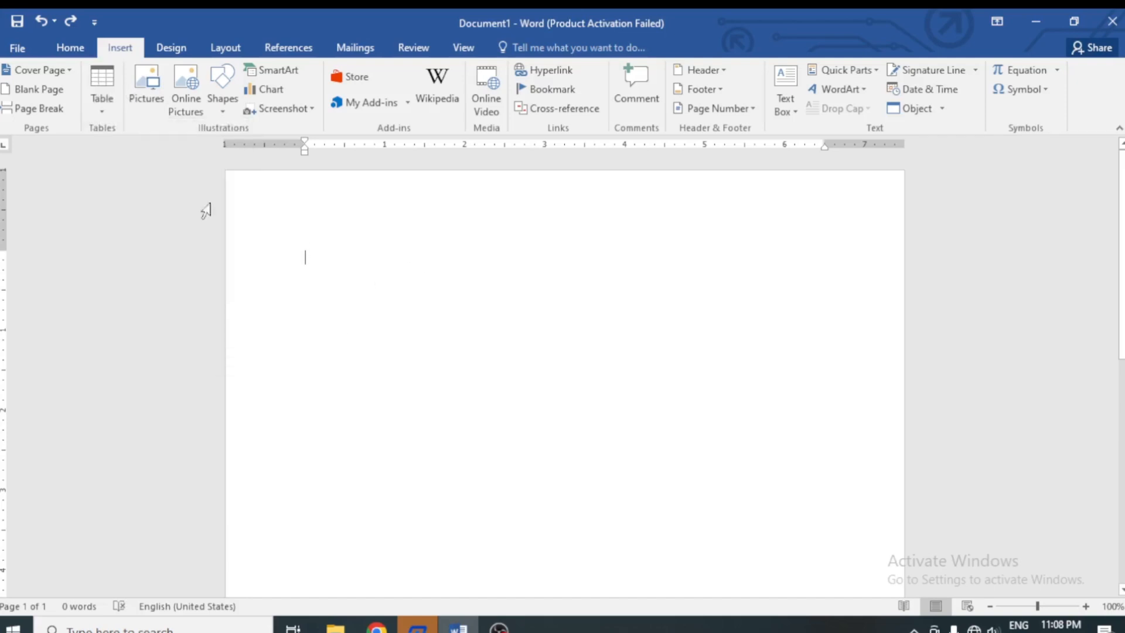
# Step: Start inserting a picture from the Pictures folder into the blank document
pyautogui.click(147, 89)
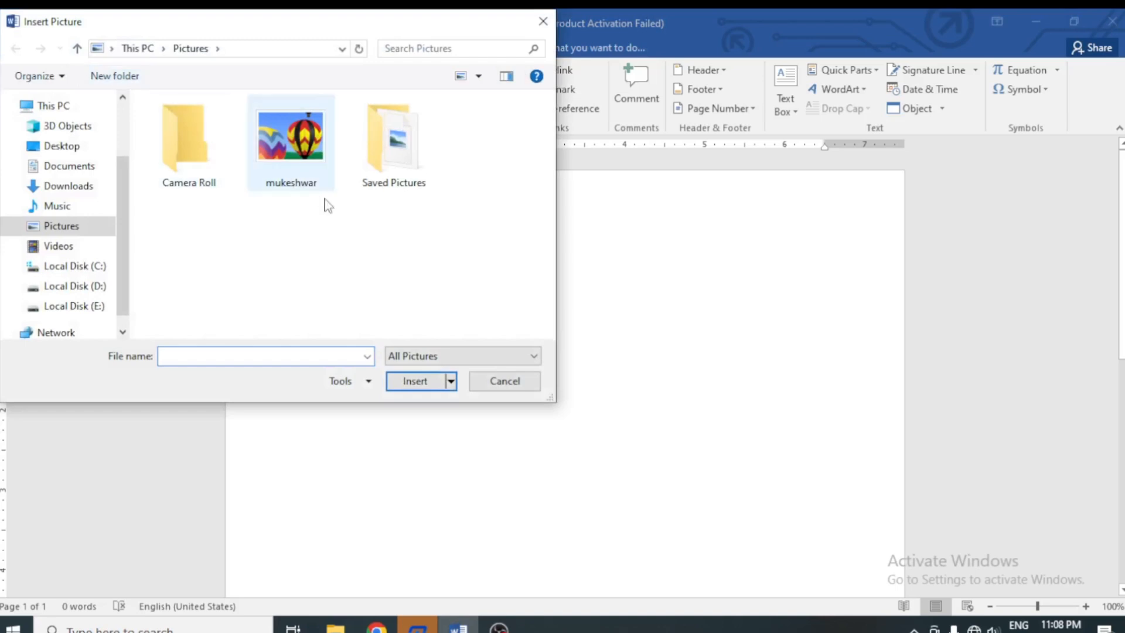
# Step: Insert the colourful flower-frame picture whose name starts with 240_F_549467613 from the Desktop folder "photo shope"
pyautogui.doubleClick(378, 168)
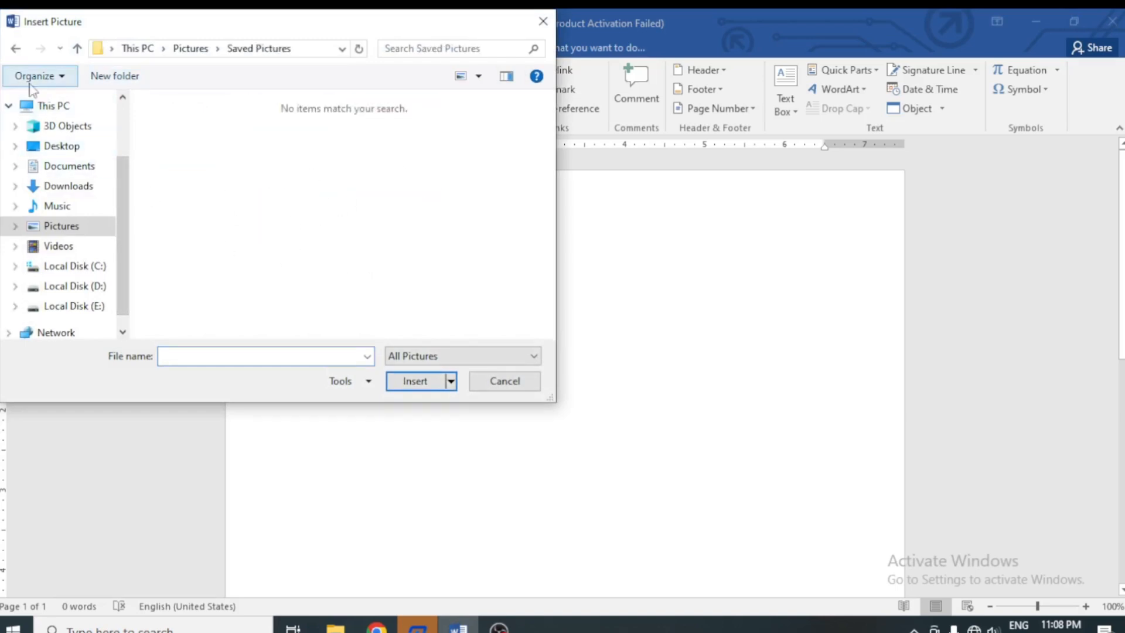
pyautogui.click(17, 48)
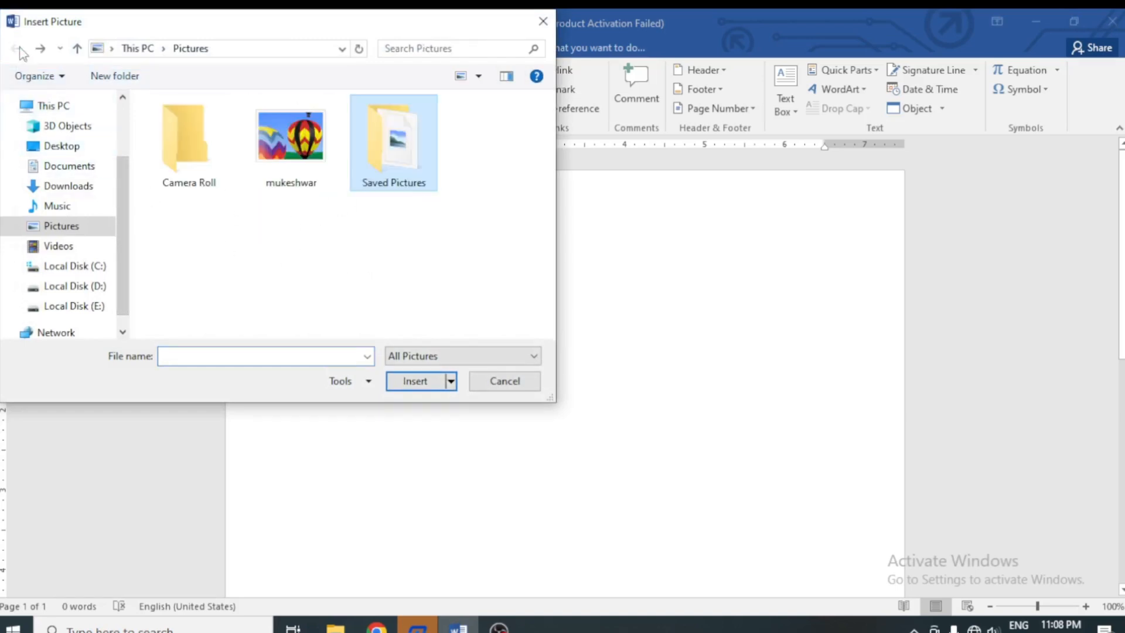
pyautogui.click(71, 186)
pyautogui.click(69, 146)
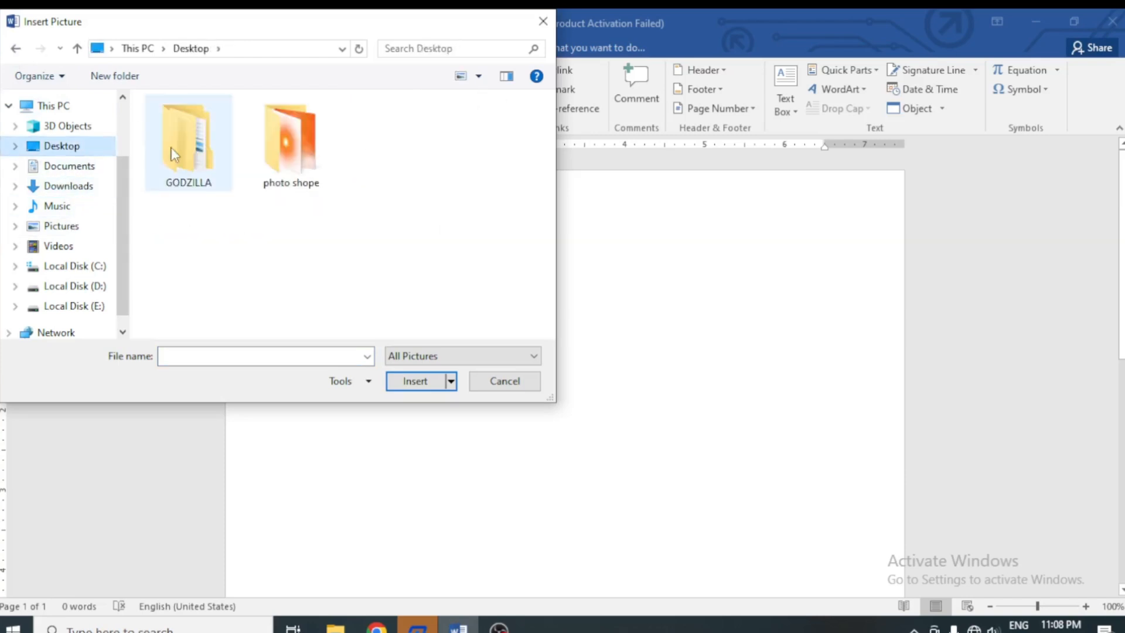
pyautogui.doubleClick(291, 164)
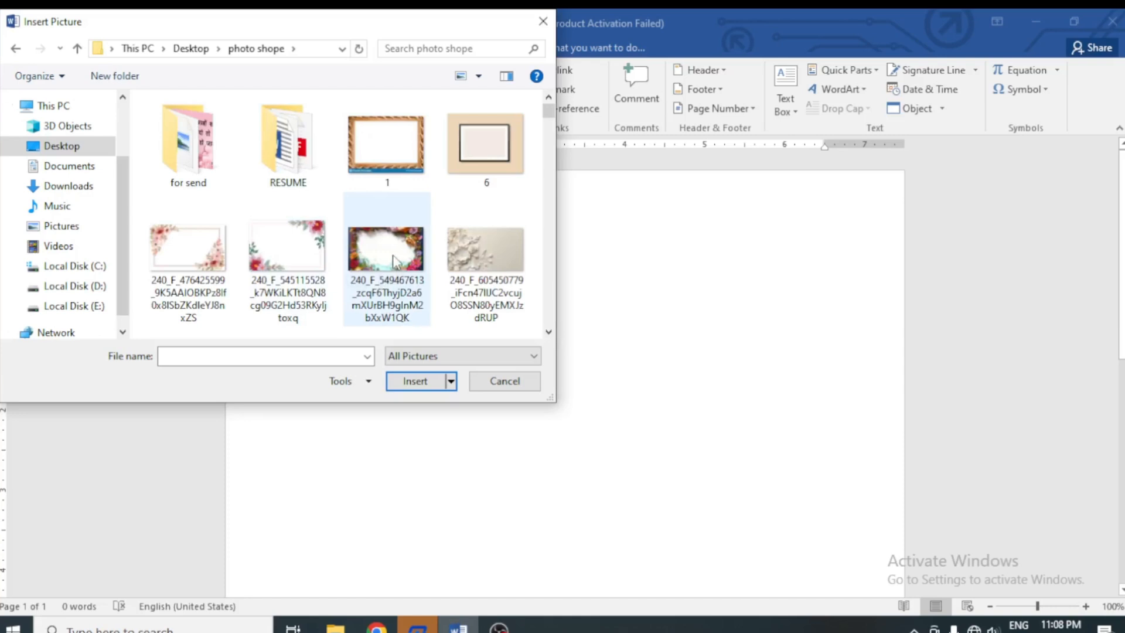
pyautogui.click(393, 260)
pyautogui.click(415, 381)
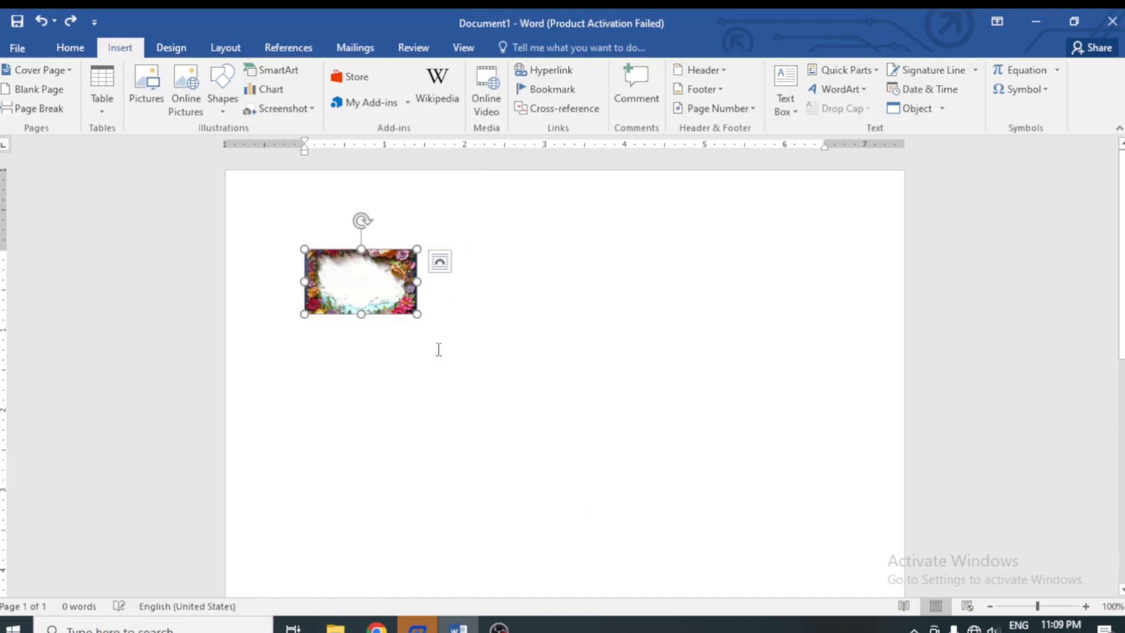
# Step: Change the inserted flower-frame picture's text wrapping so that it floats freely on the page
pyautogui.moveTo(492, 301); pyautogui.dragTo(480, 304)
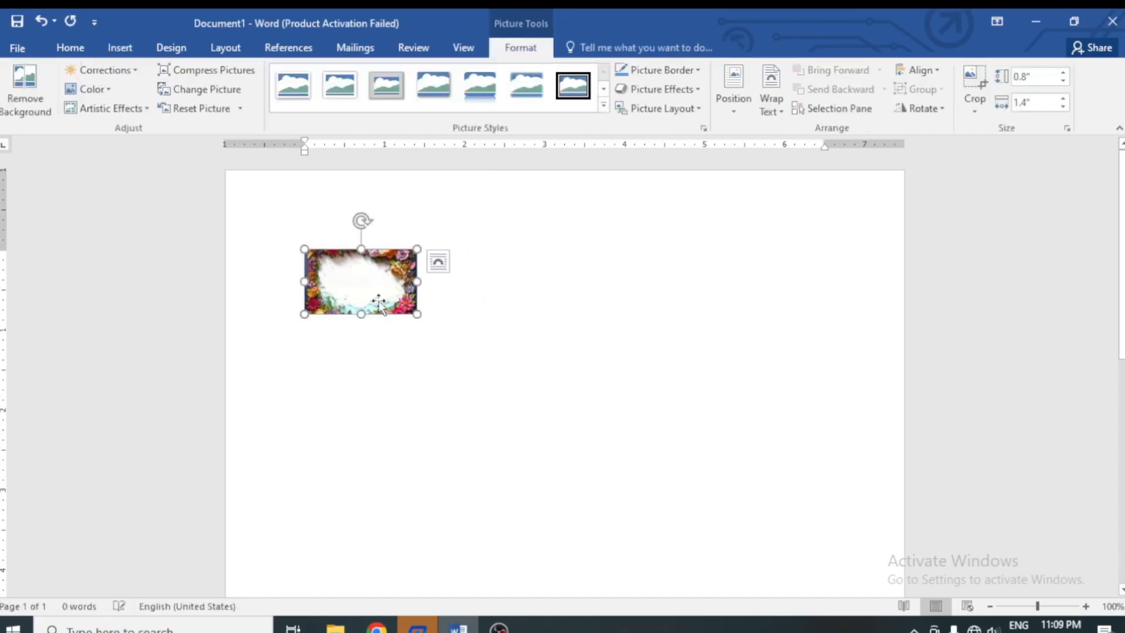
pyautogui.moveTo(376, 303); pyautogui.dragTo(440, 313)
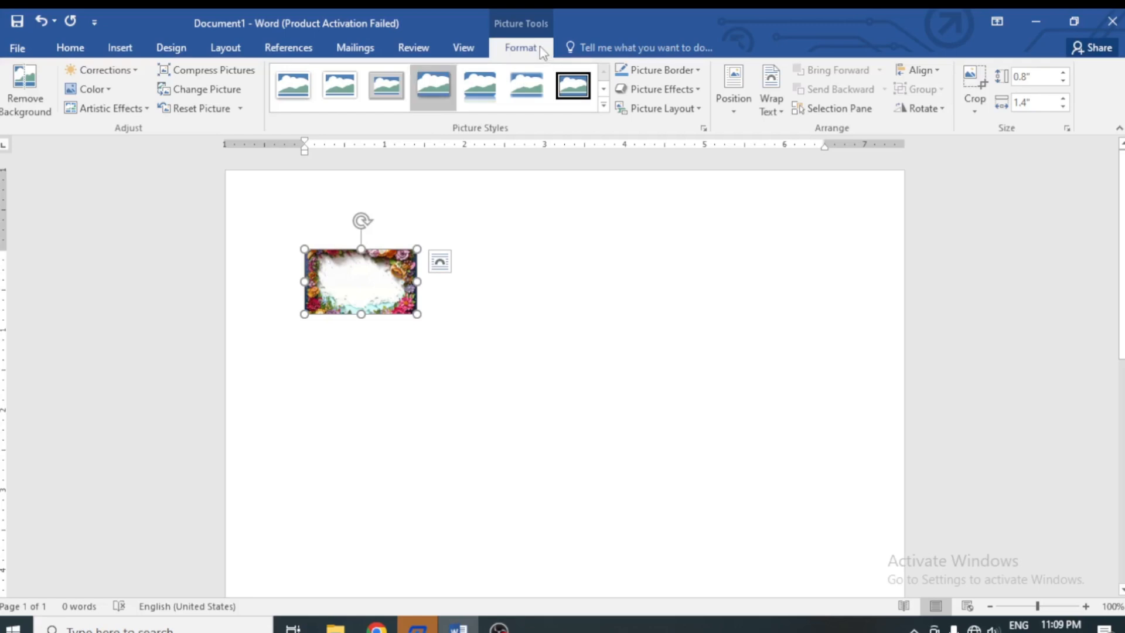
pyautogui.click(769, 112)
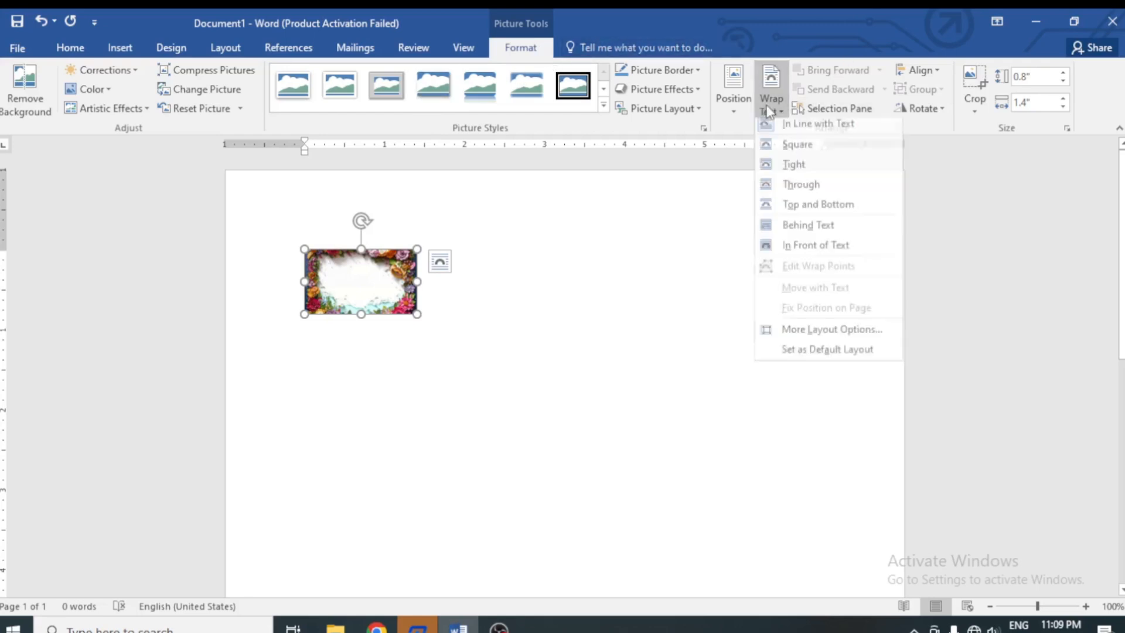
pyautogui.click(819, 234)
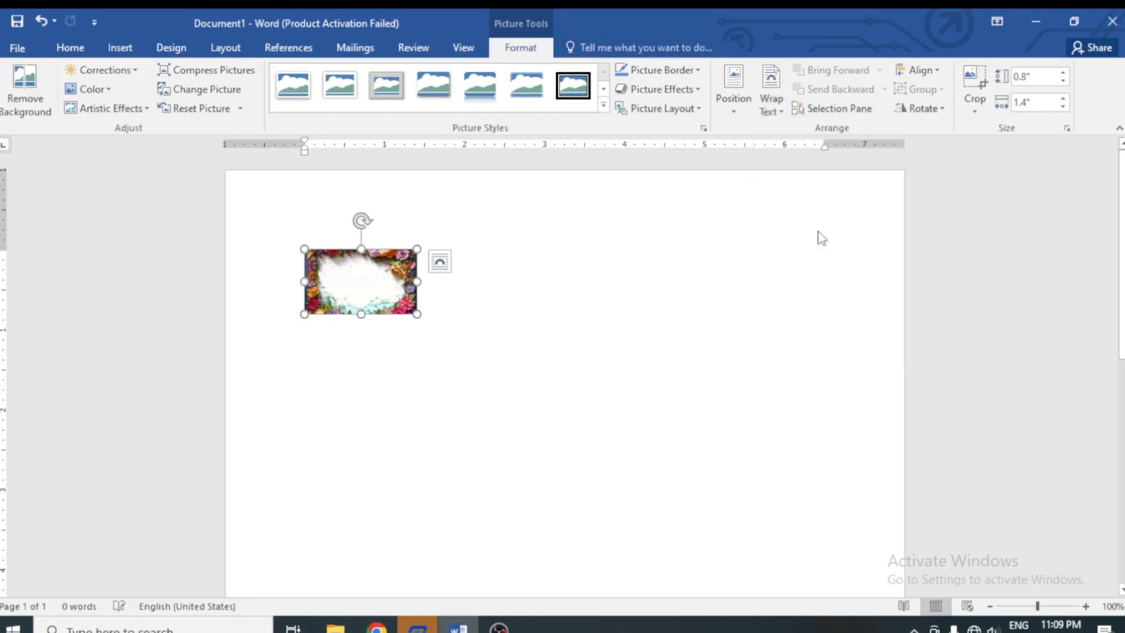
# Step: Move the flower-frame picture toward the page centre and enlarge it to about 3.6" wide by 2.06" high
pyautogui.moveTo(359, 294); pyautogui.dragTo(459, 324)
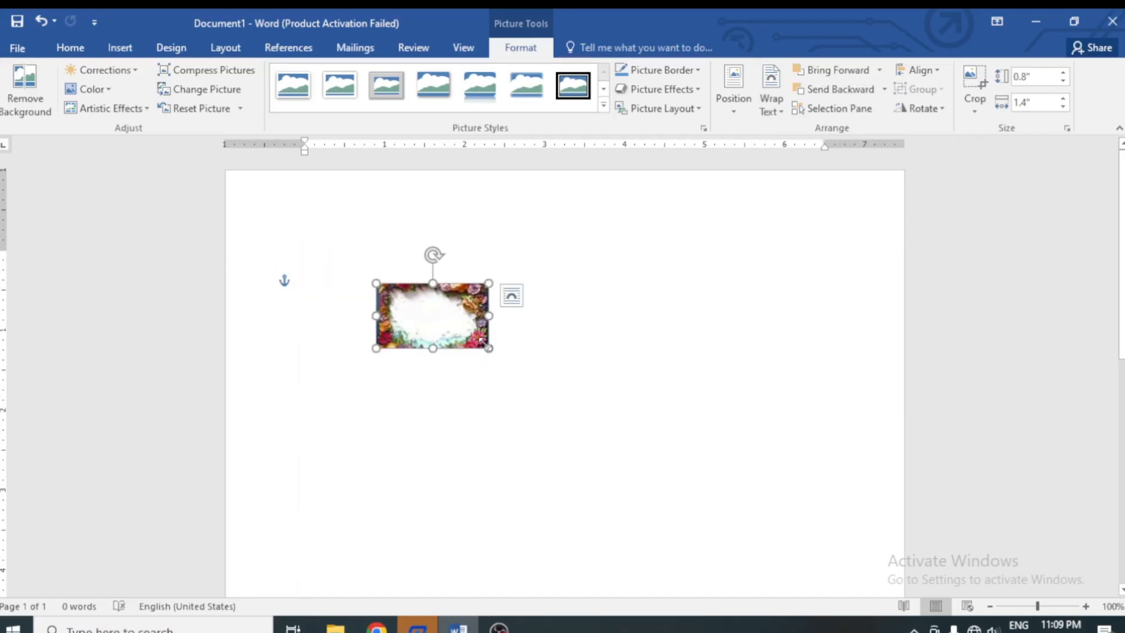
pyautogui.moveTo(489, 349); pyautogui.dragTo(665, 449)
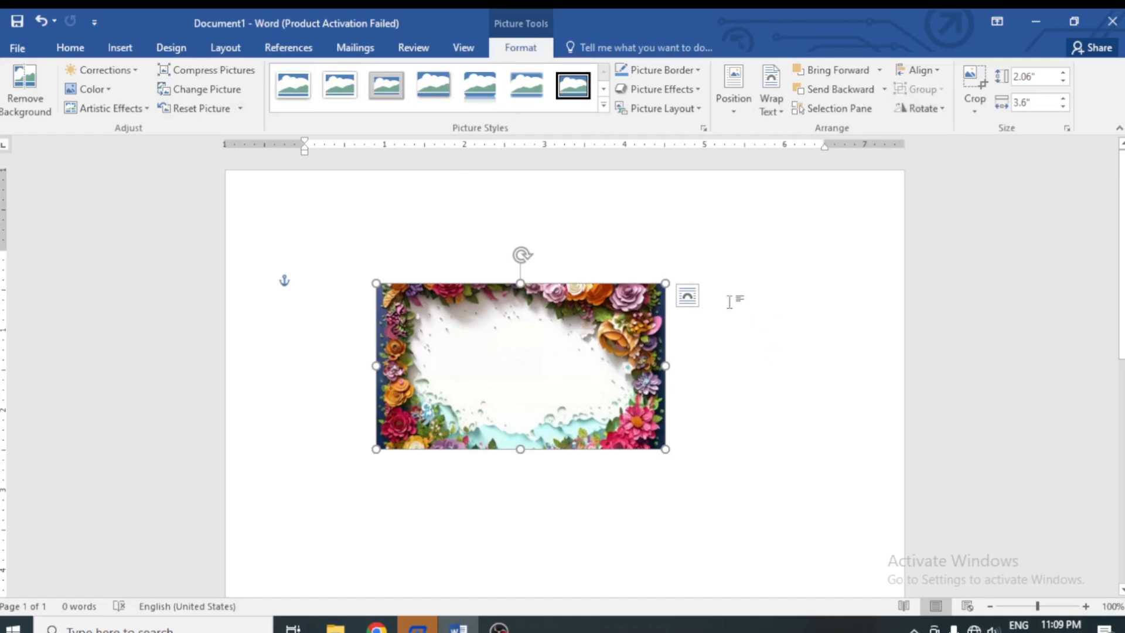
# Step: Try to insert an online picture into the document
pyautogui.click(120, 51)
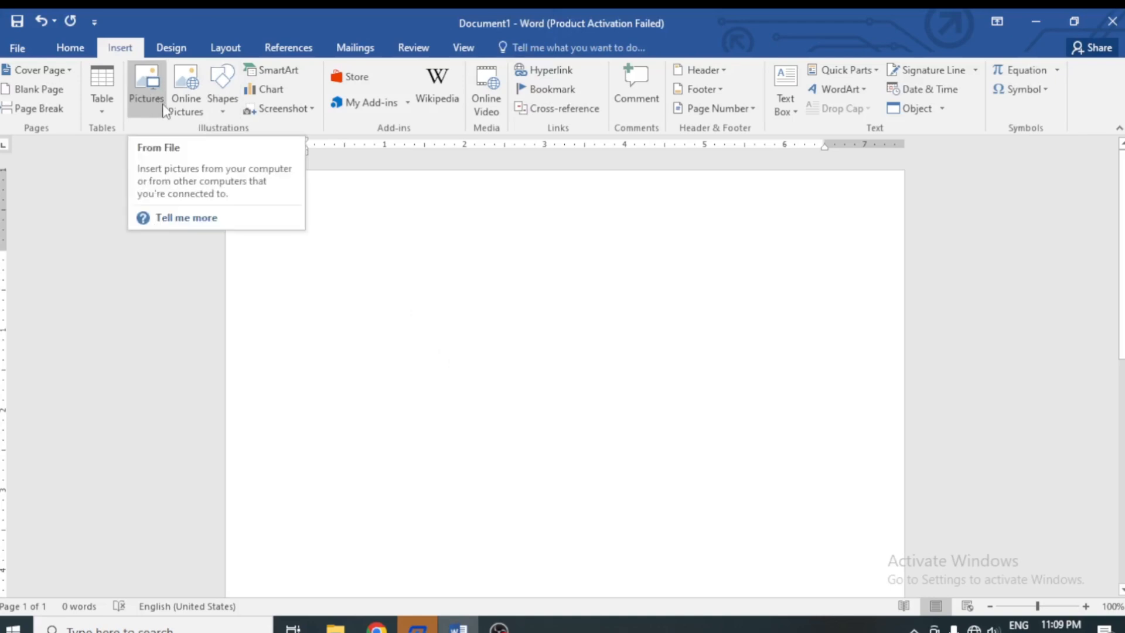
pyautogui.click(189, 96)
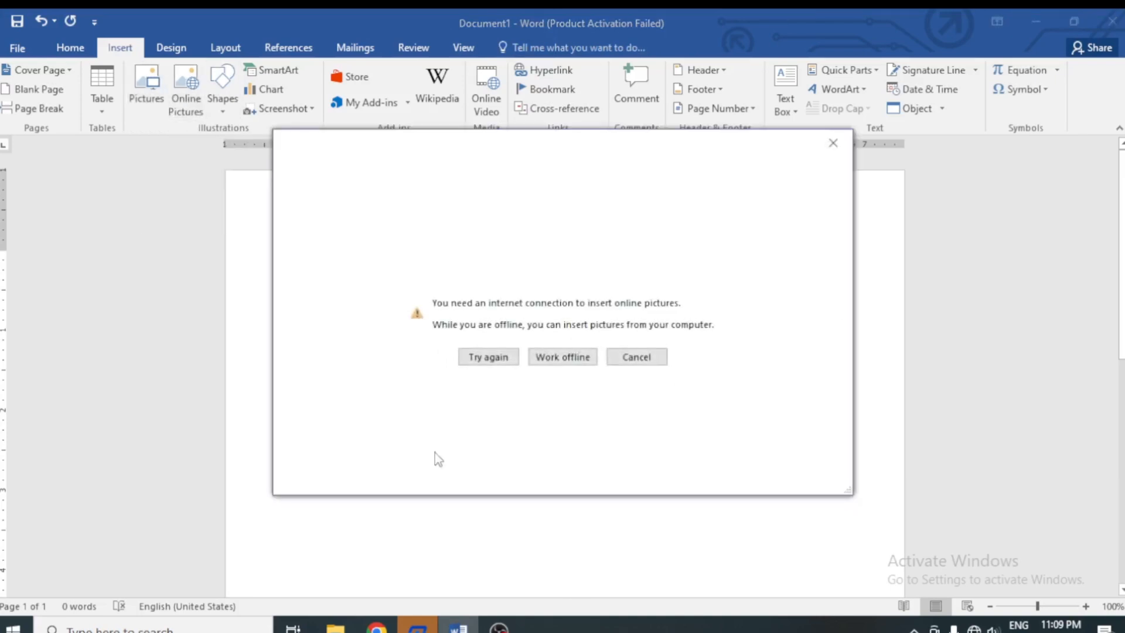
pyautogui.click(832, 144)
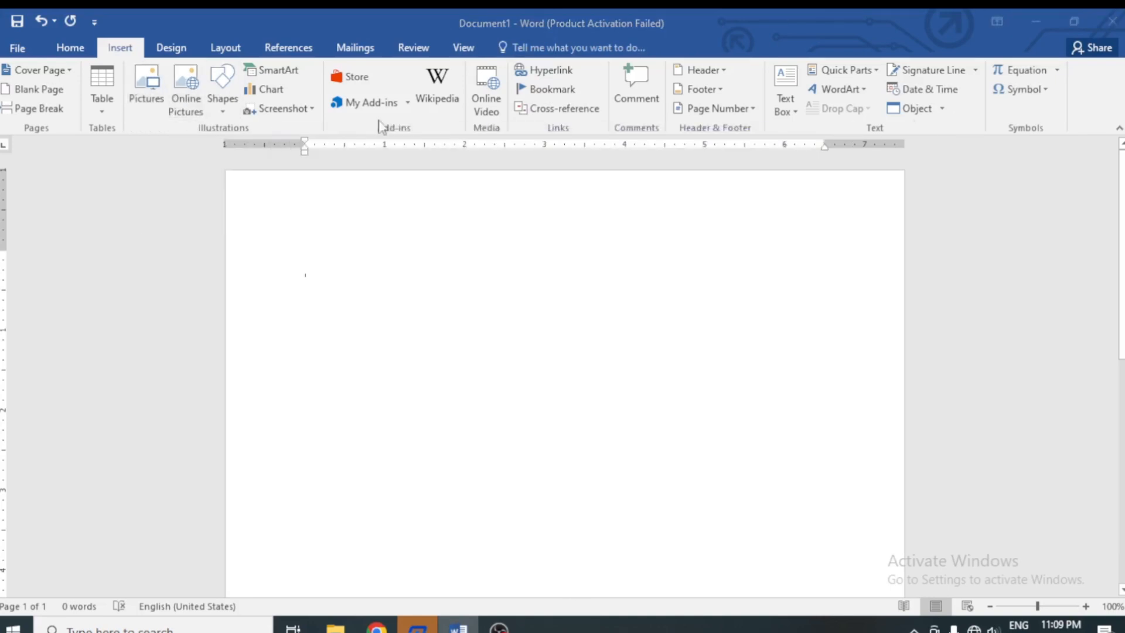
# Step: Examine the categories of shapes that can be inserted, from lines and basic shapes to callouts
pyautogui.click(213, 100)
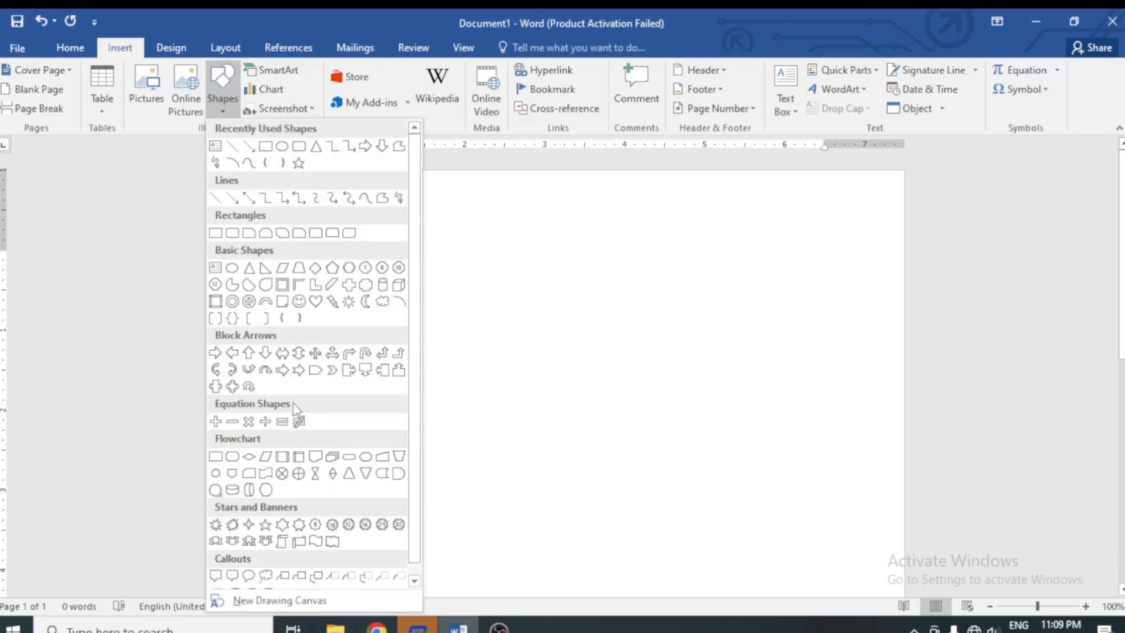
pyautogui.scroll(-1, 332, 460)
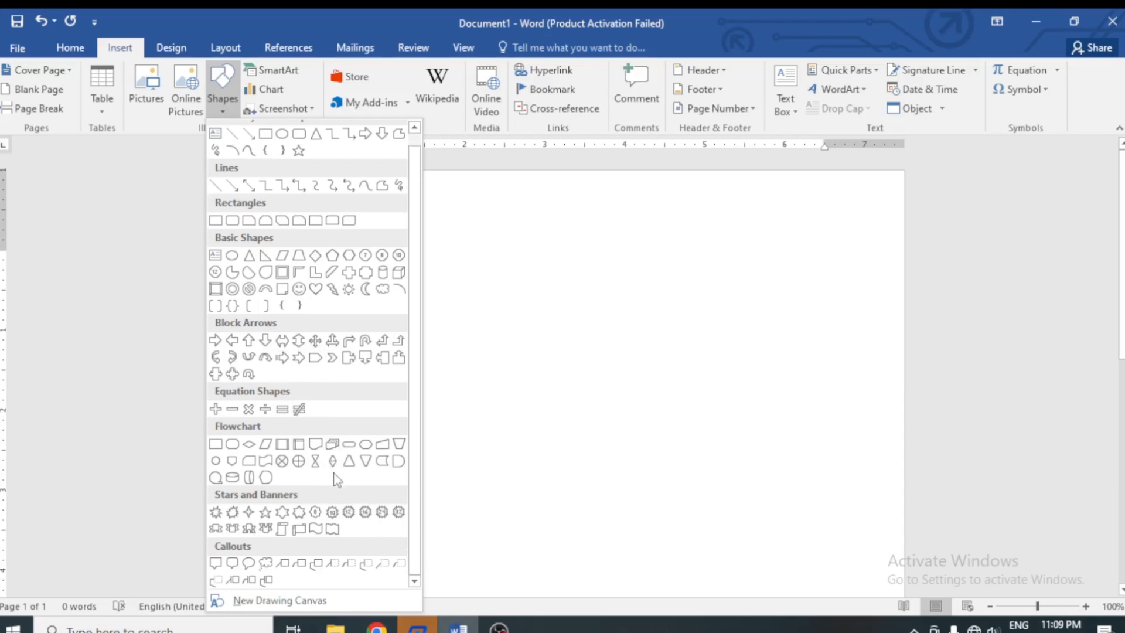
pyautogui.scroll(1, 342, 474)
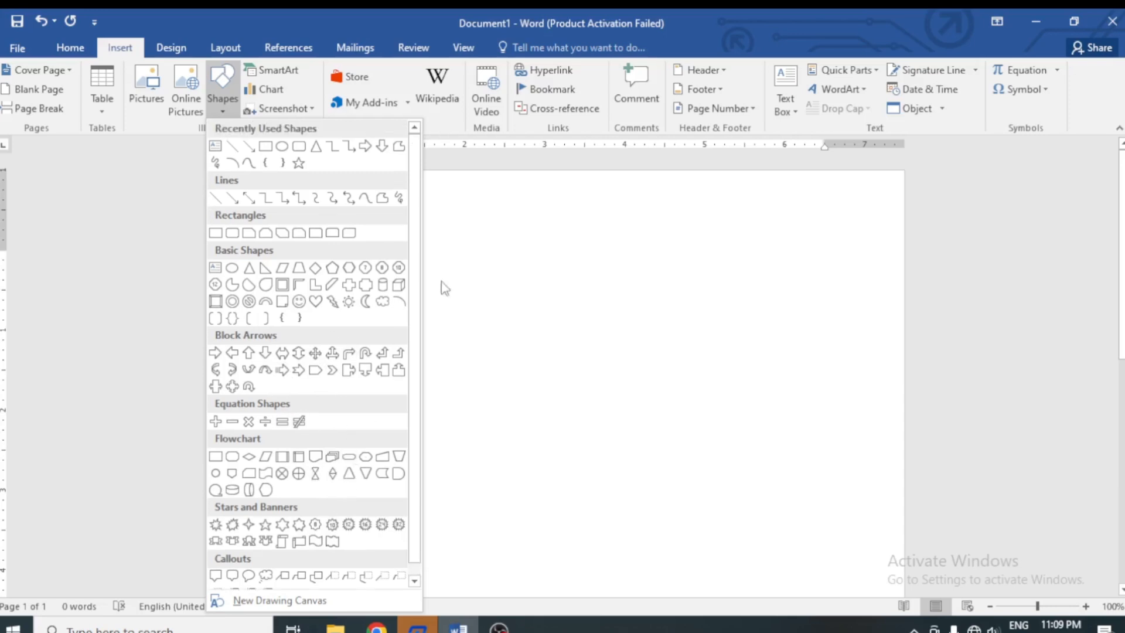
pyautogui.click(449, 279)
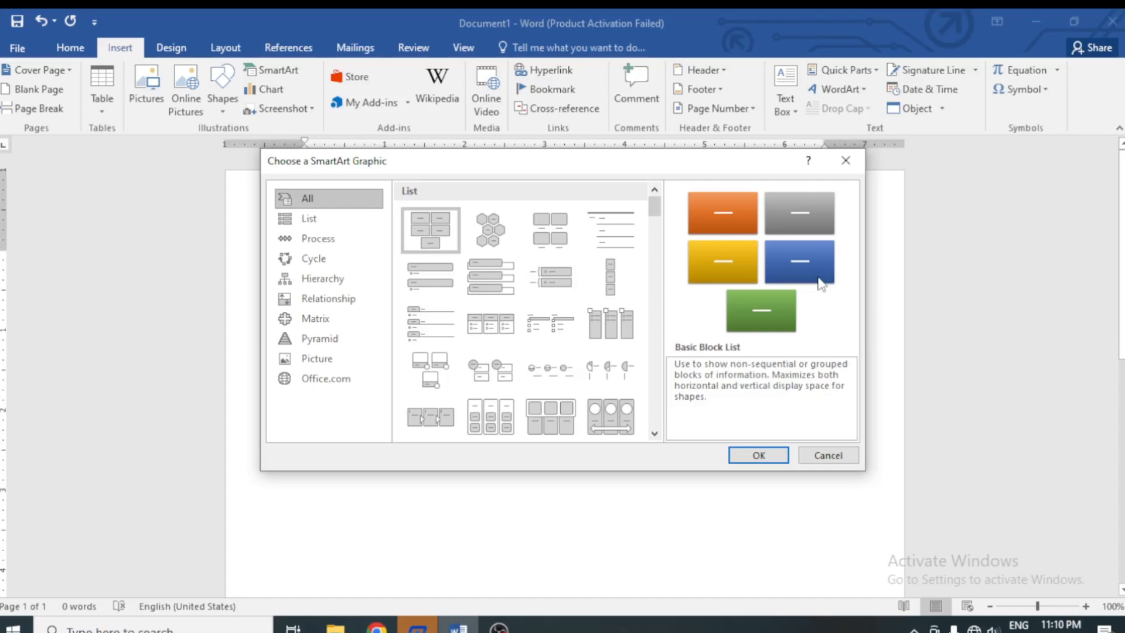
# Step: Browse the Cycle and Hierarchy SmartArt categories and insert a Basic Block List graphic
pyautogui.click(323, 259)
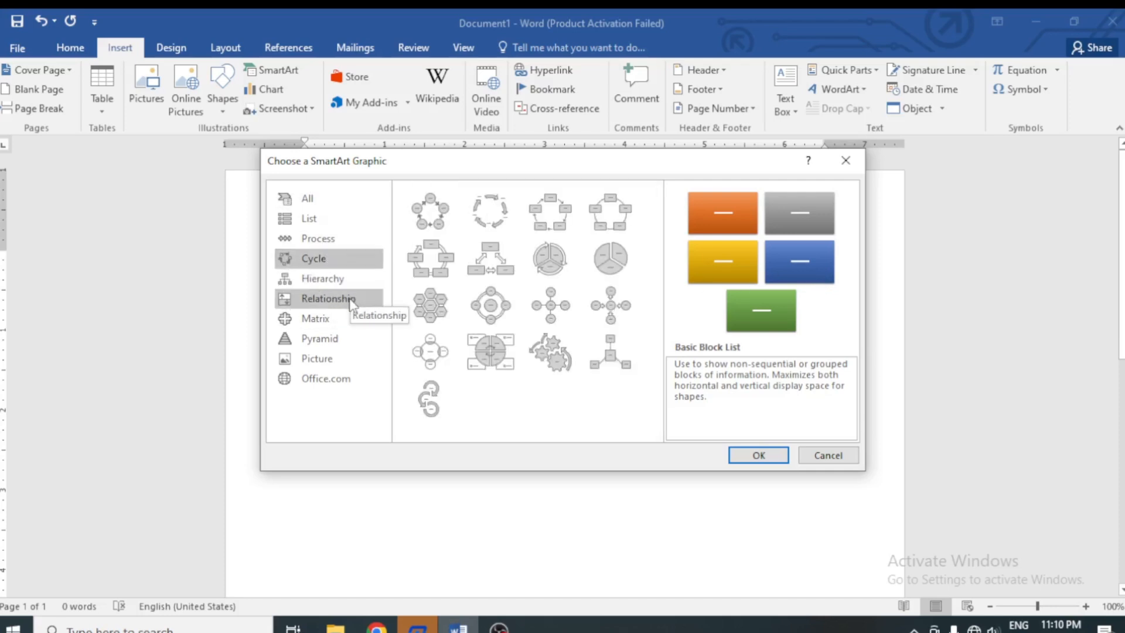
pyautogui.click(327, 283)
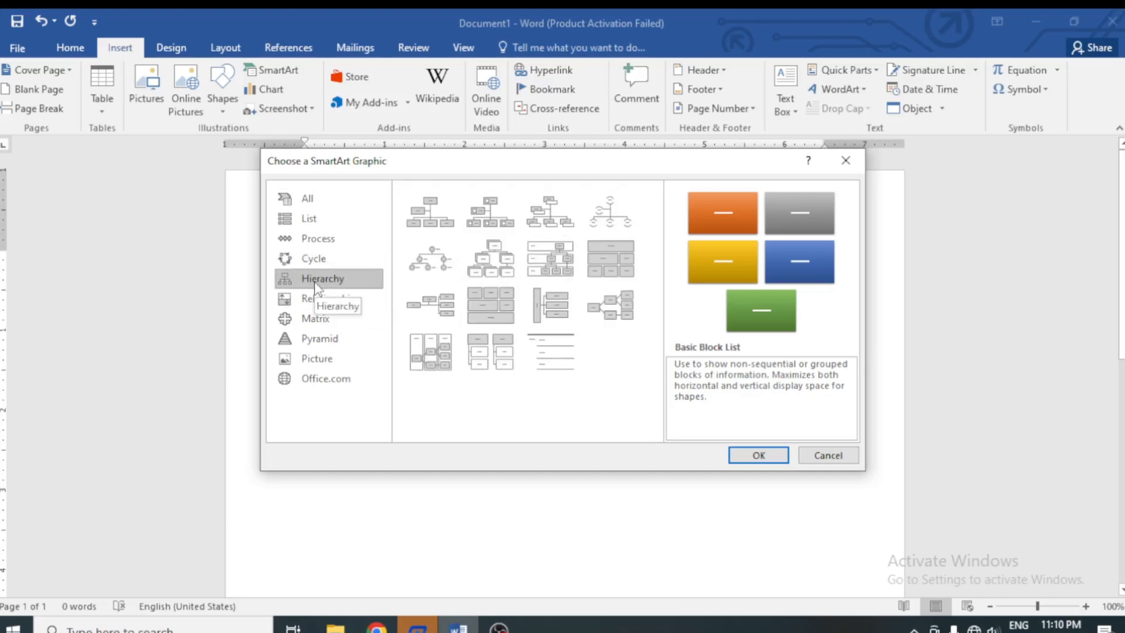
pyautogui.click(757, 455)
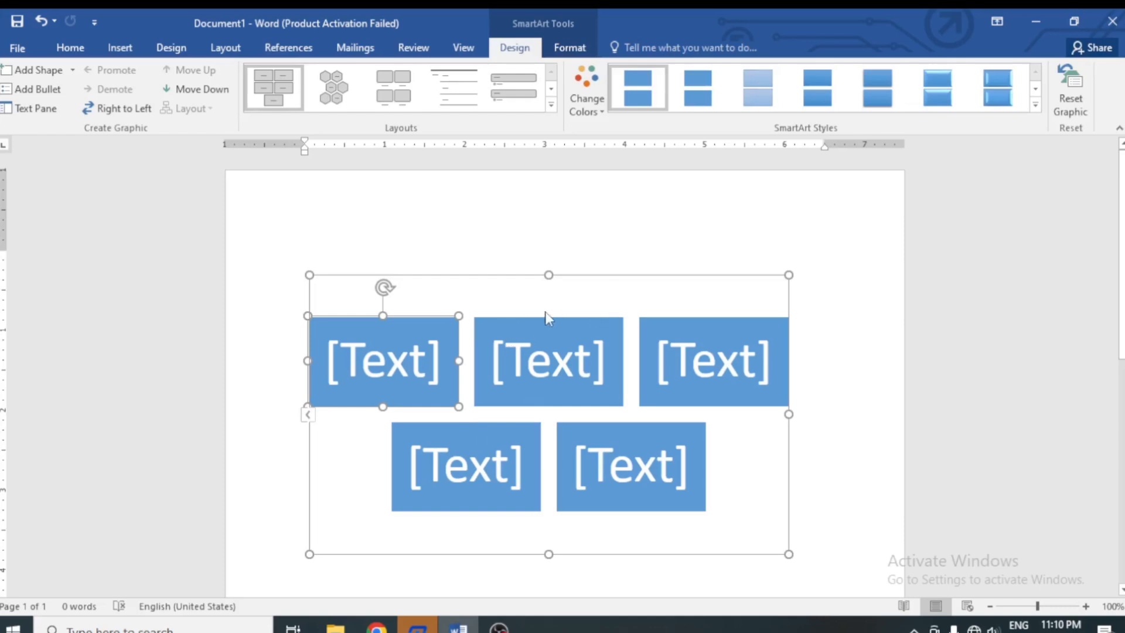
pyautogui.click(515, 49)
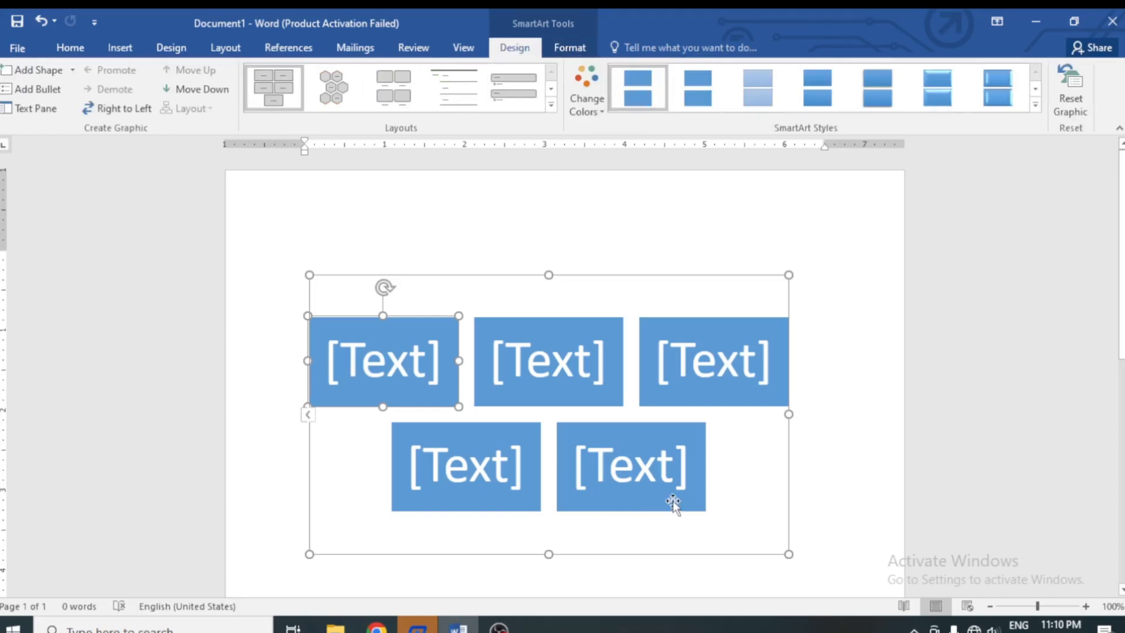
# Step: Undo the SmartArt edits and the insertion of the block list graphic
pyautogui.hotkey('ctrl', 'z')
pyautogui.hotkey('ctrl', 'z')
pyautogui.hotkey('ctrl', 'z')
pyautogui.hotkey('ctrl', 'z')
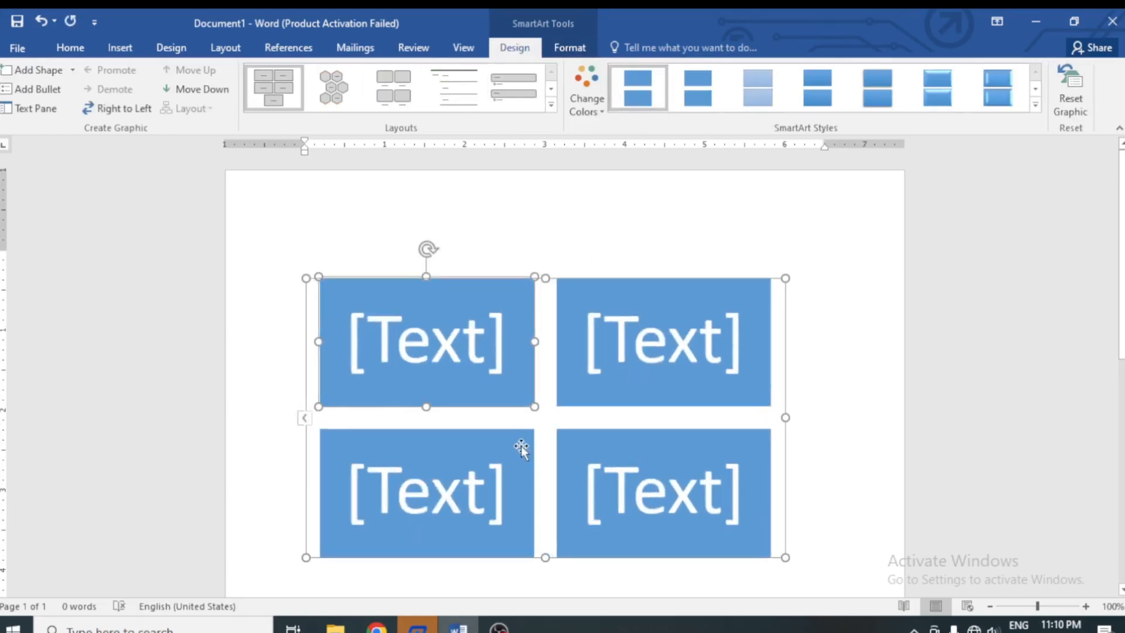
pyautogui.hotkey('ctrl', 'z')
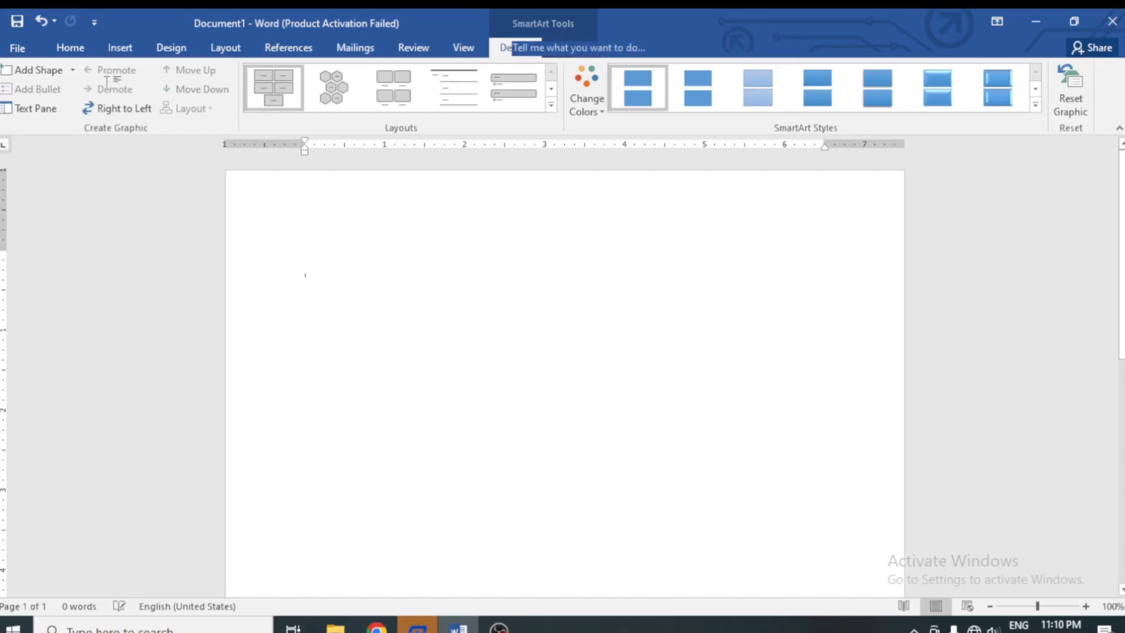
# Step: Examine the chart types available for insertion, including Clustered Column, without inserting a chart
pyautogui.click(120, 48)
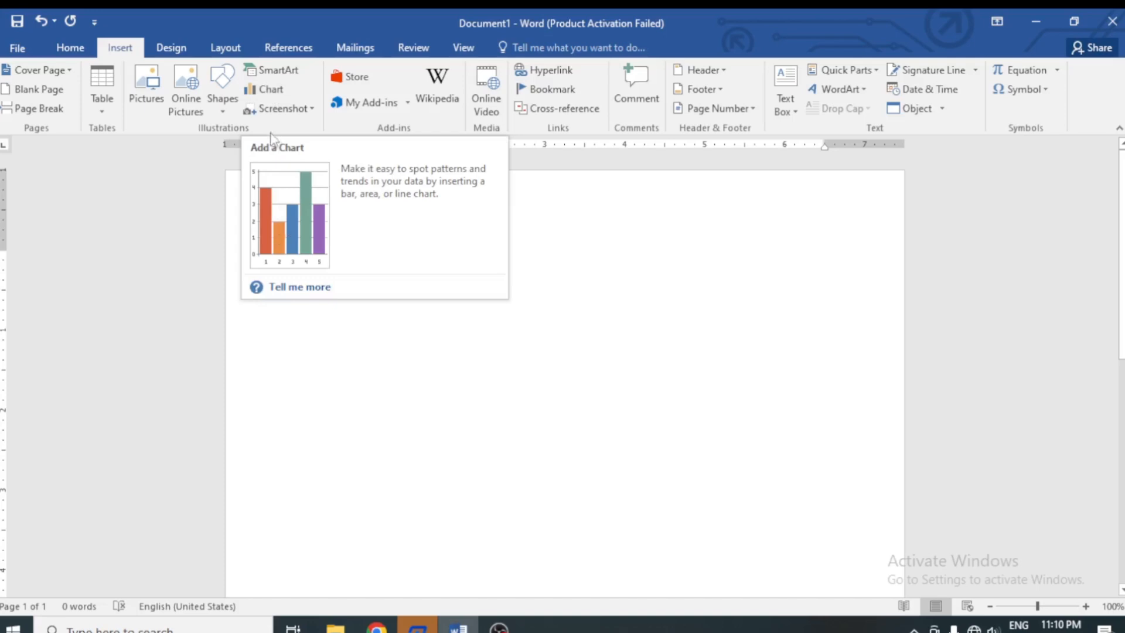
pyautogui.click(265, 90)
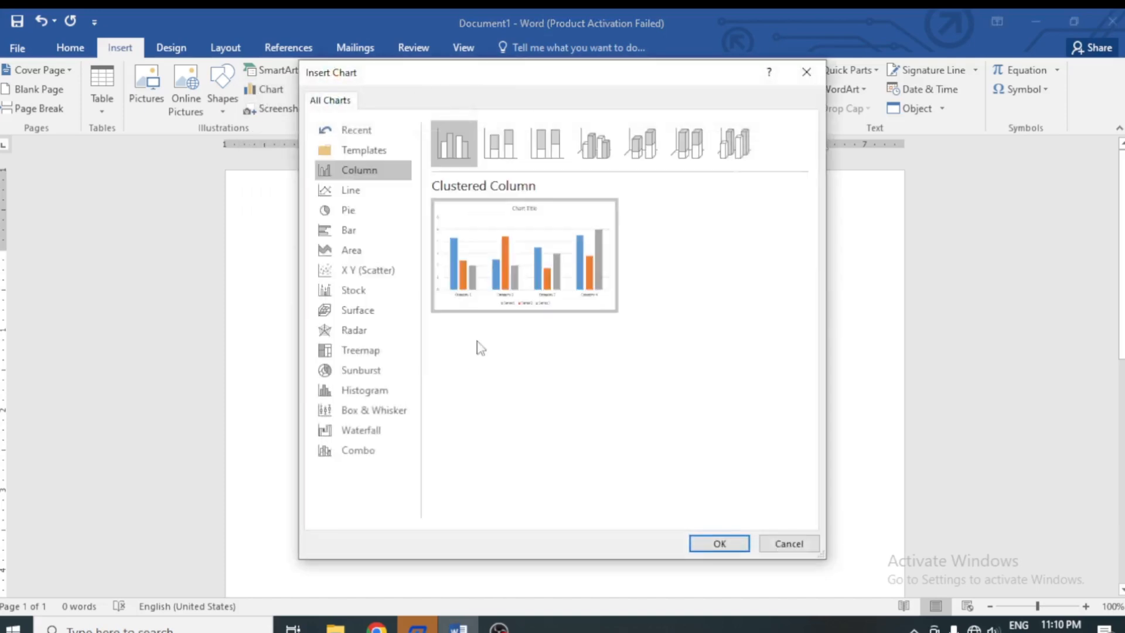
pyautogui.moveTo(551, 316)
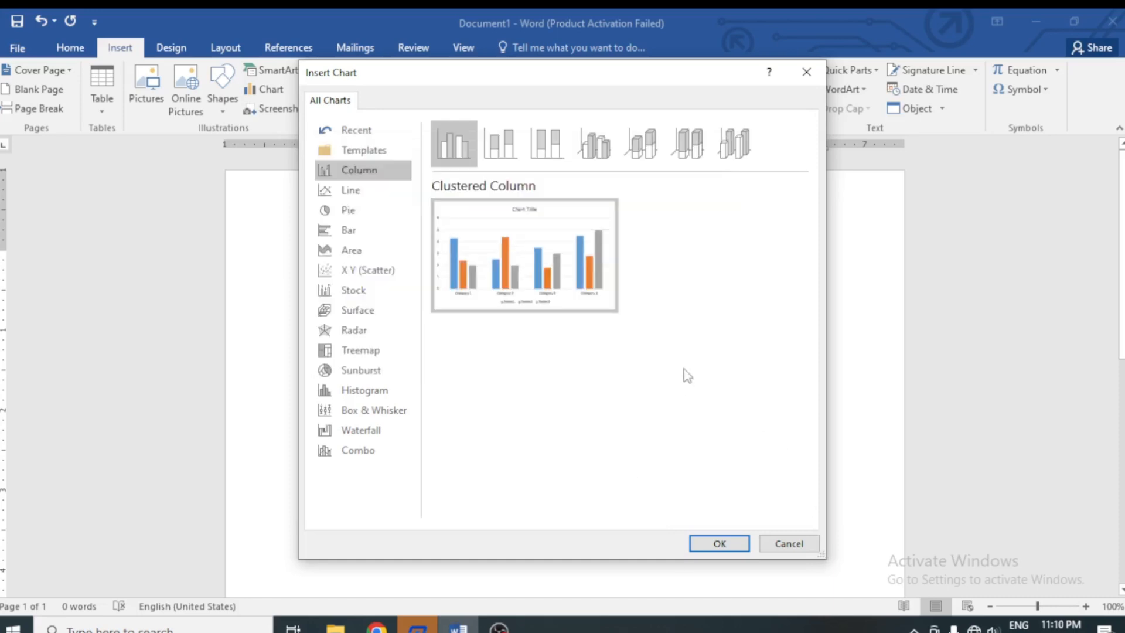
pyautogui.moveTo(613, 287)
pyautogui.click(767, 544)
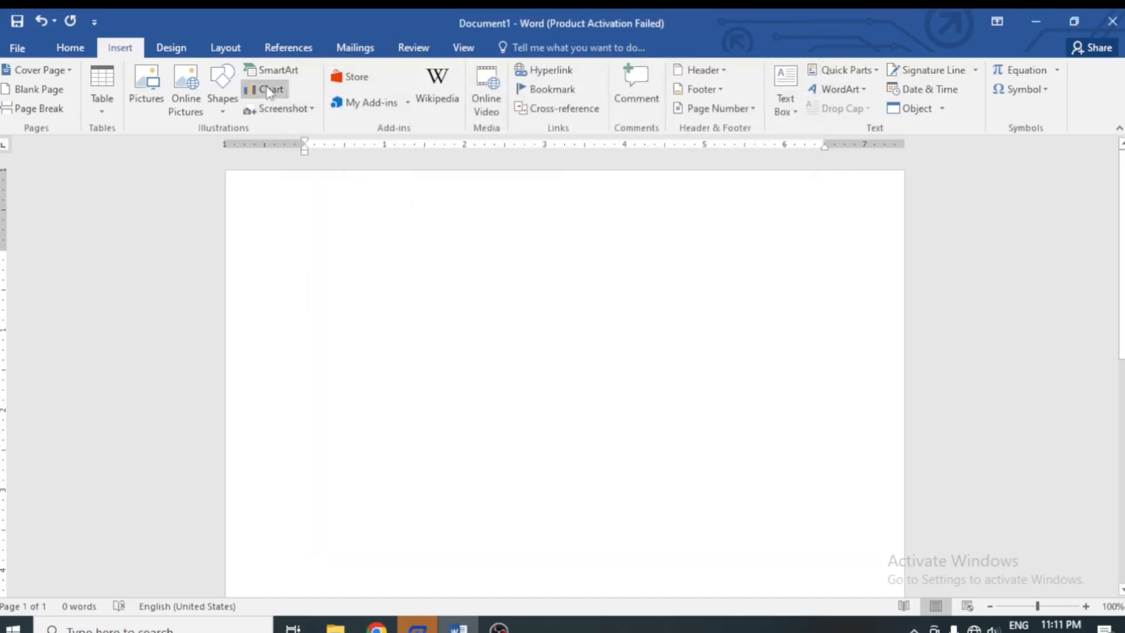
# Step: Insert a screen clipping of the green SUBSCRIBE thumbnail in the Videos folder, about 0.93" high by 0.51" wide
pyautogui.click(281, 108)
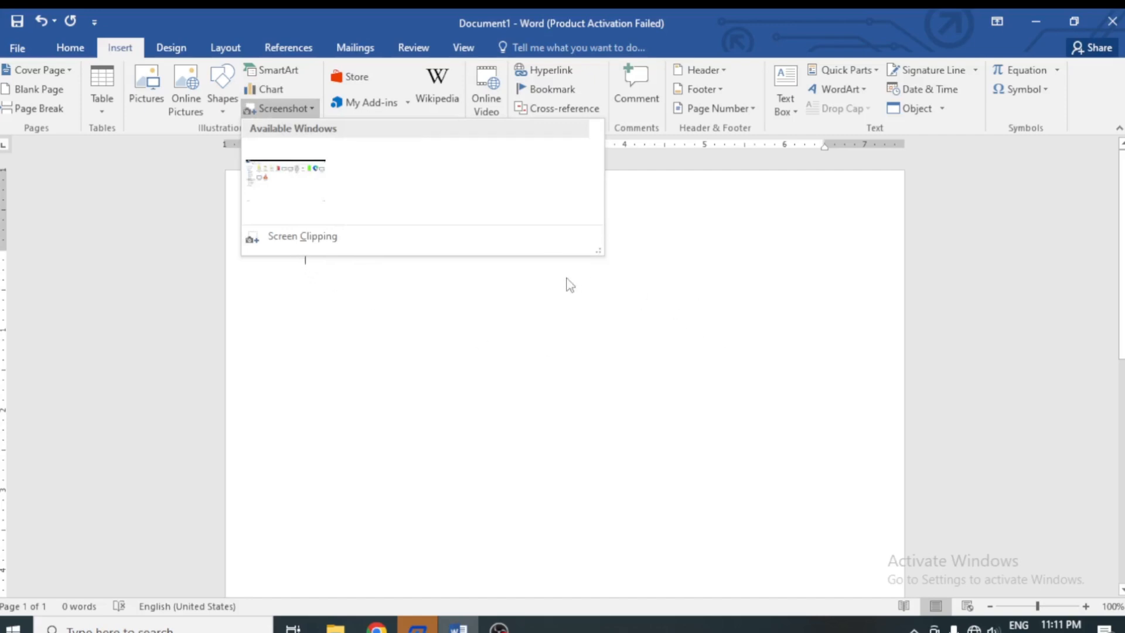
pyautogui.click(339, 239)
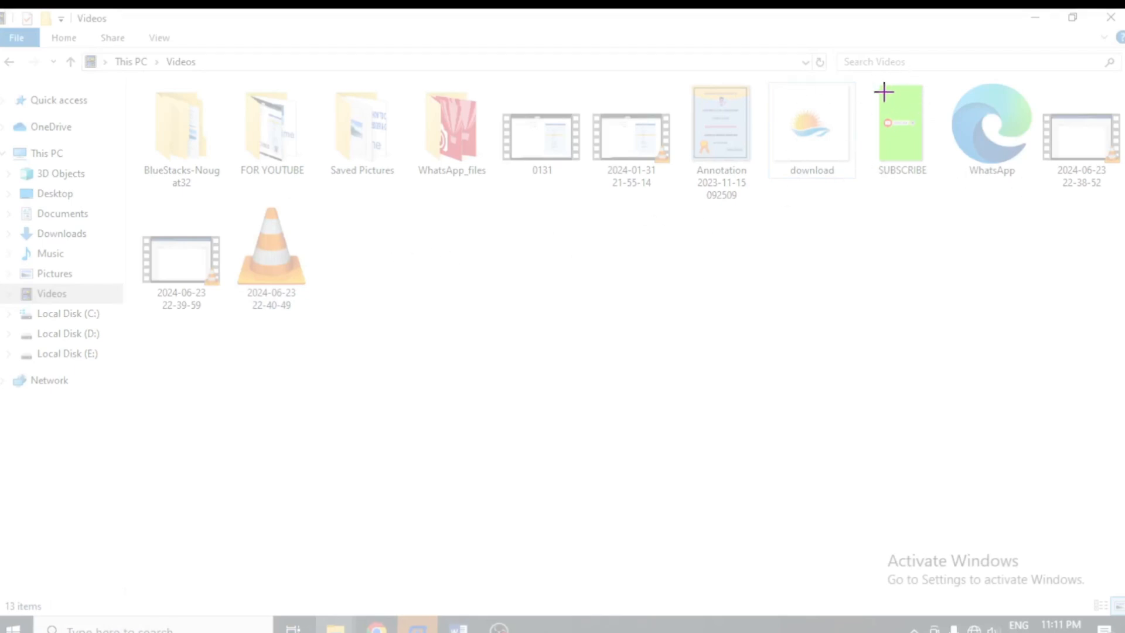
pyautogui.moveTo(880, 88); pyautogui.dragTo(923, 164)
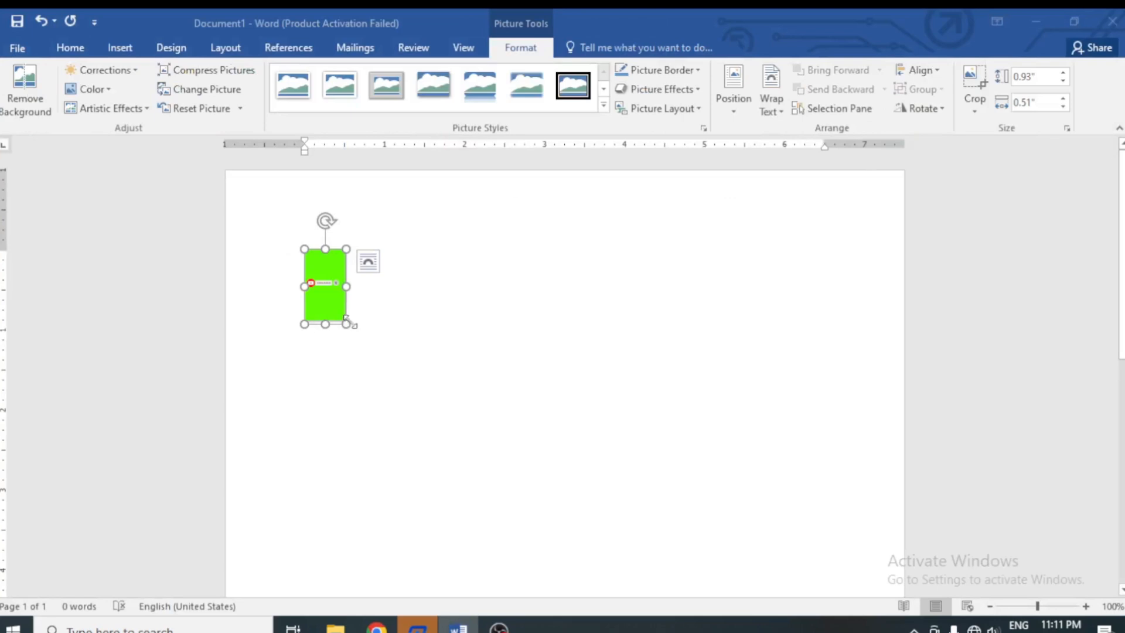
# Step: Resize the SUBSCRIBE clipping to about 6.2" high by 3.41" wide, then delete it from the page
pyautogui.moveTo(346, 324); pyautogui.dragTo(645, 470)
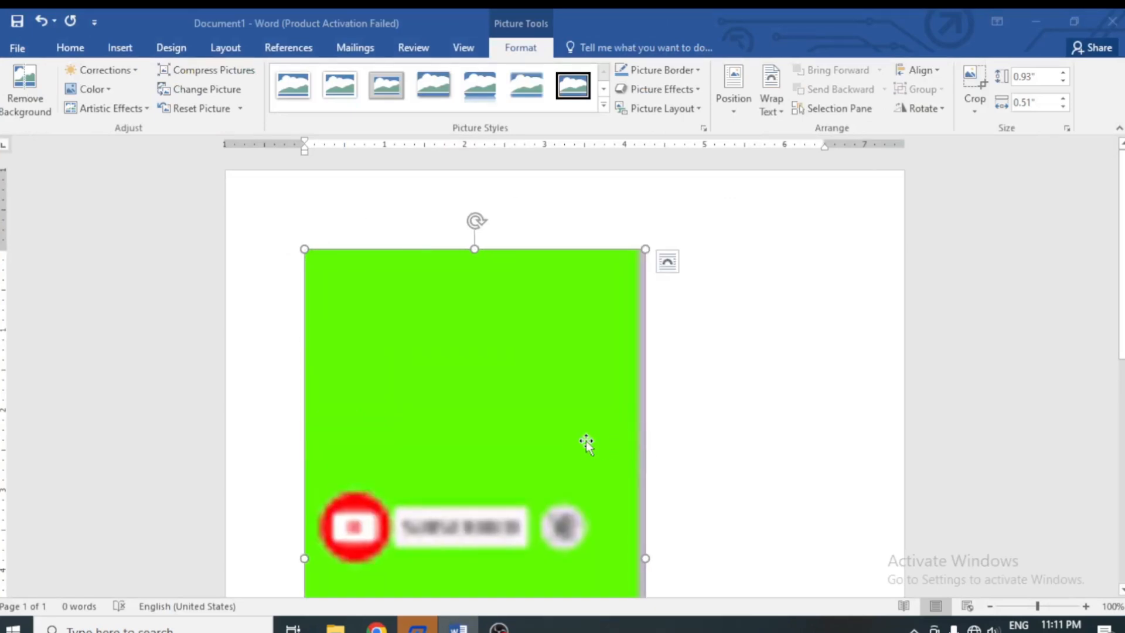
pyautogui.moveTo(624, 265); pyautogui.dragTo(359, 432)
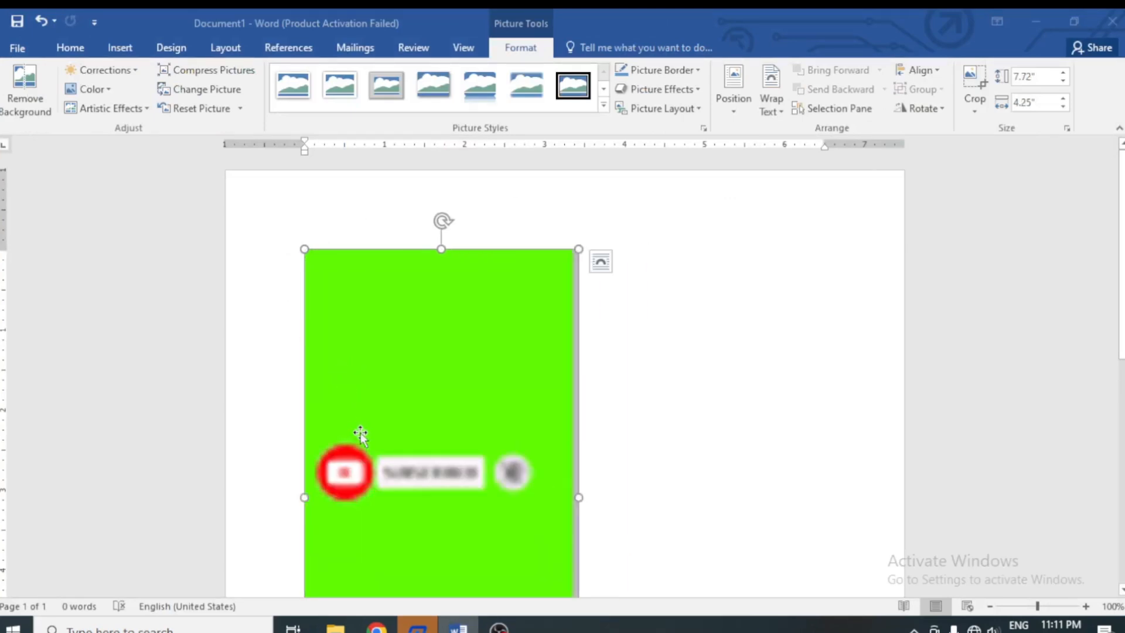
pyautogui.press('Delete')
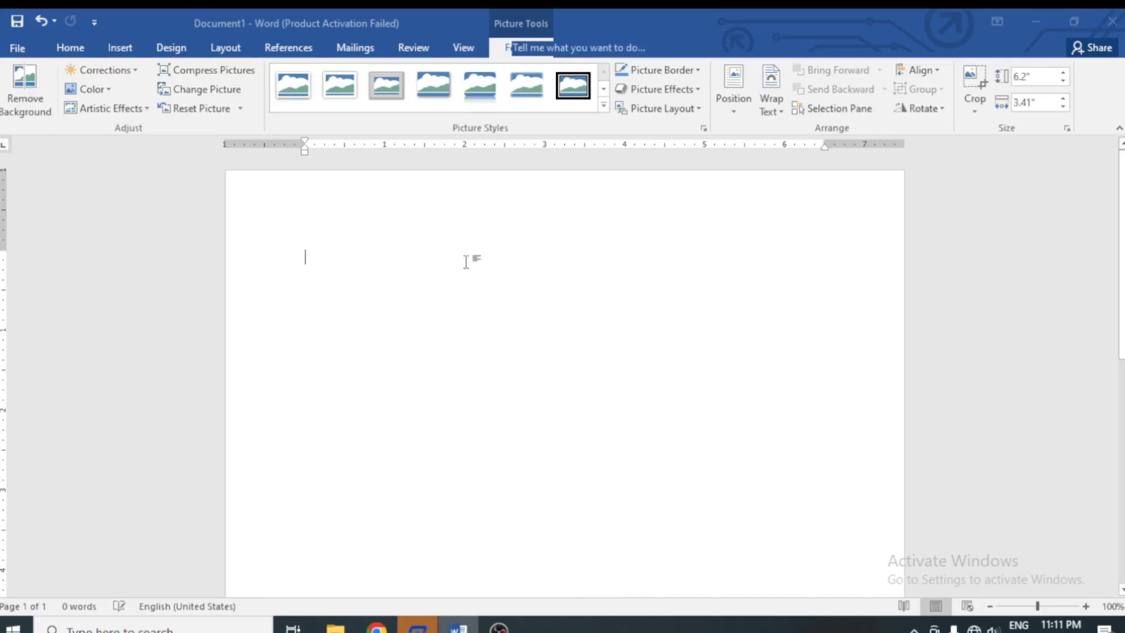
pyautogui.click(121, 48)
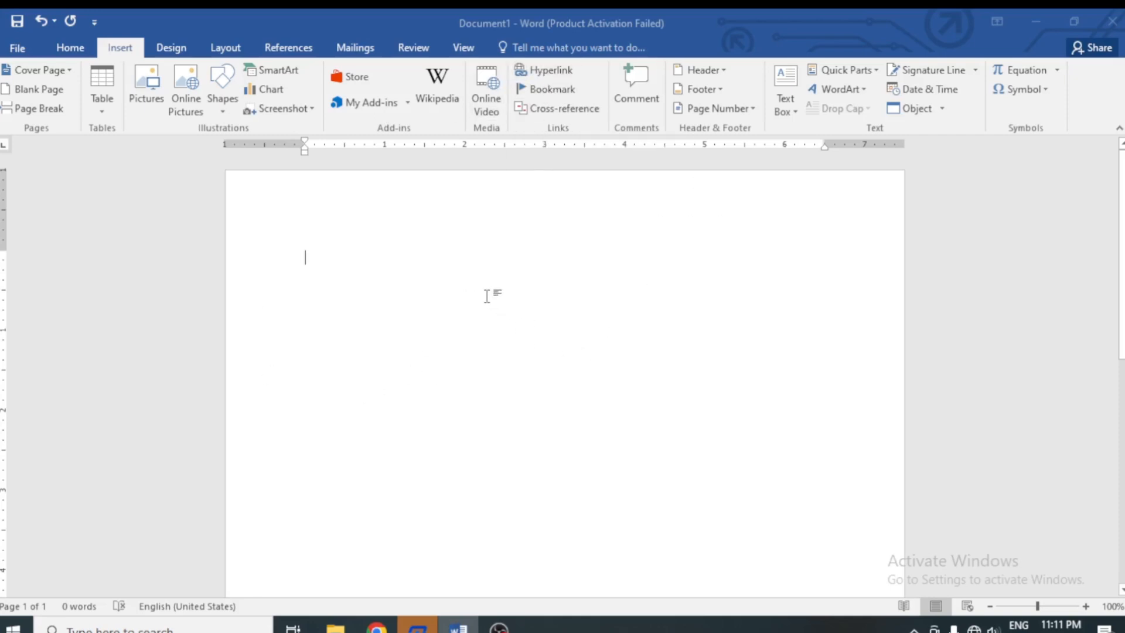
# Step: Generate paragraphs of sample text on the blank page with =rand()
pyautogui.write('=rand()')
pyautogui.press('Return')
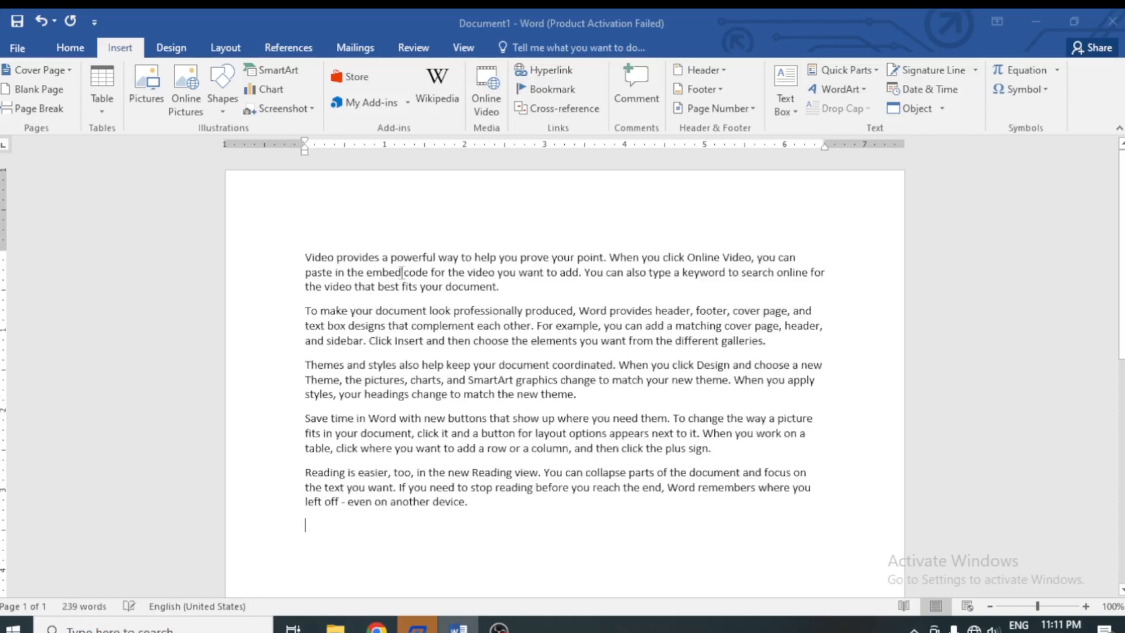
# Step: Turn the word "Video" at the start of the first paragraph into a hyperlink
pyautogui.moveTo(305, 259)
pyautogui.mouseDown()
pyautogui.moveTo(310, 272)
pyautogui.moveTo(305, 258)
pyautogui.mouseUp()
pyautogui.click(377, 311)
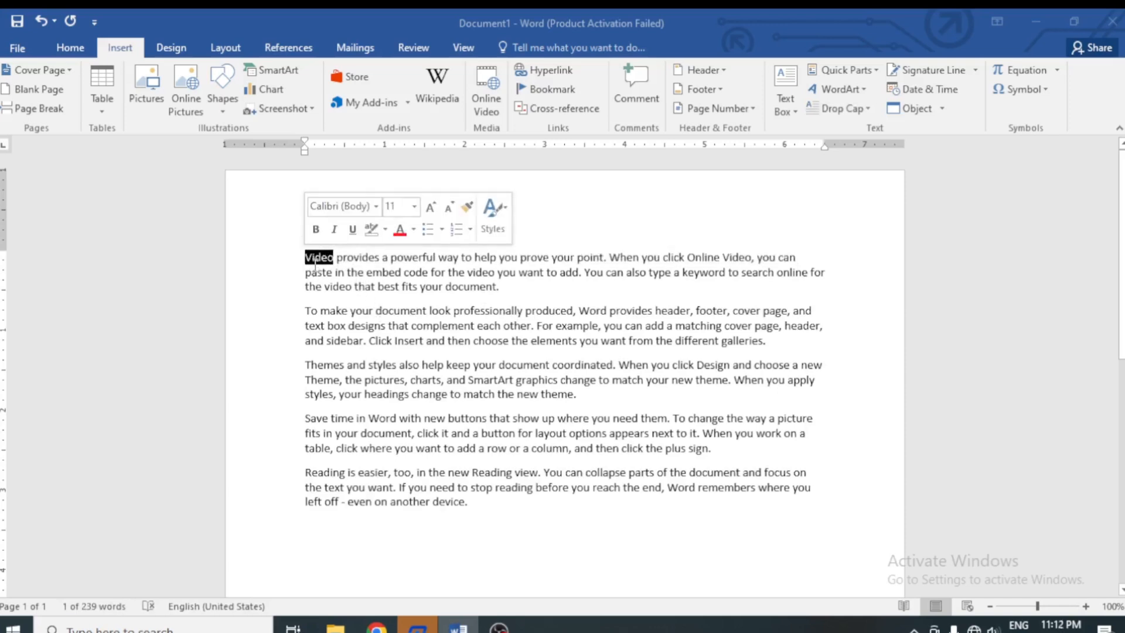
pyautogui.click(555, 73)
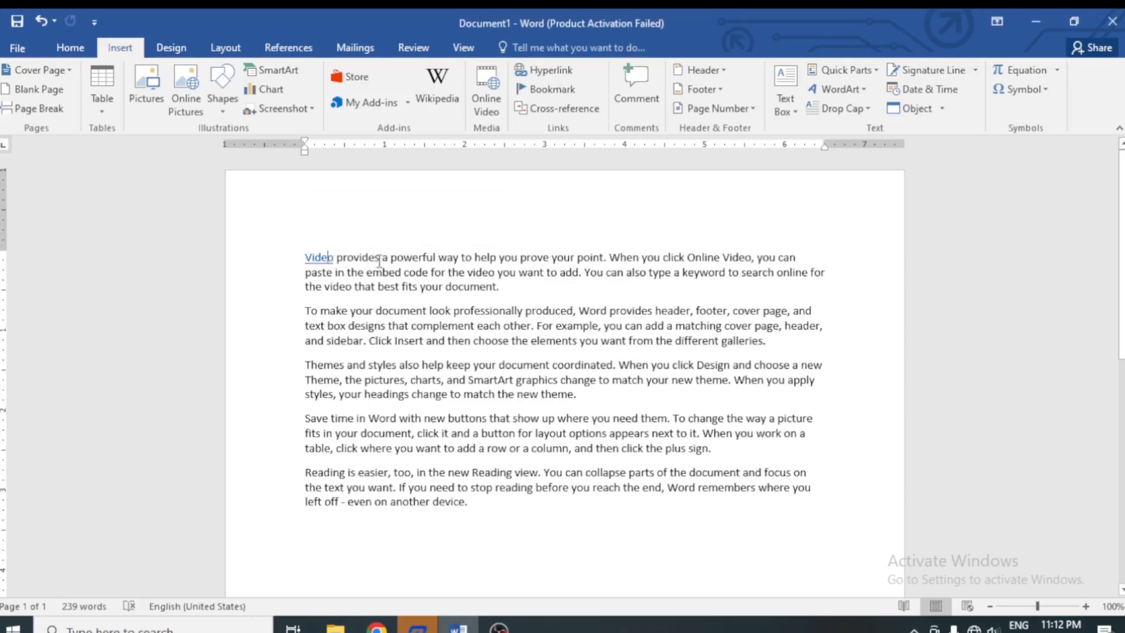
# Step: Link the word "provides" to the recent 240_F_549467613 picture in the photo shope folder, then follow the link and close the picture
pyautogui.moveTo(379, 261); pyautogui.dragTo(336, 259)
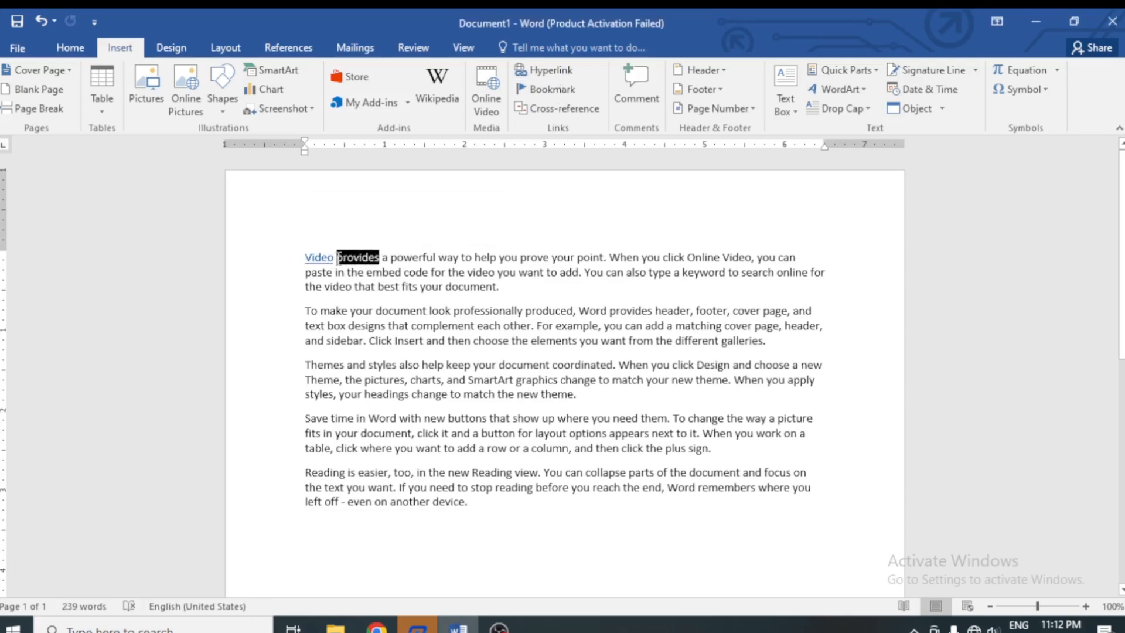
pyautogui.click(546, 71)
pyautogui.click(418, 349)
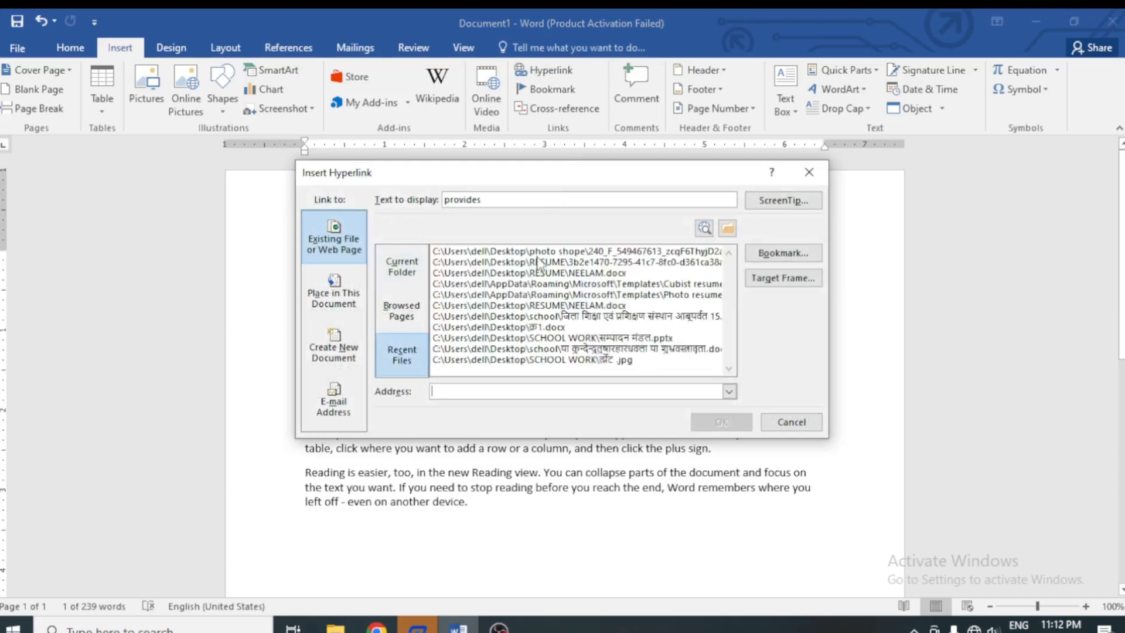
pyautogui.click(535, 252)
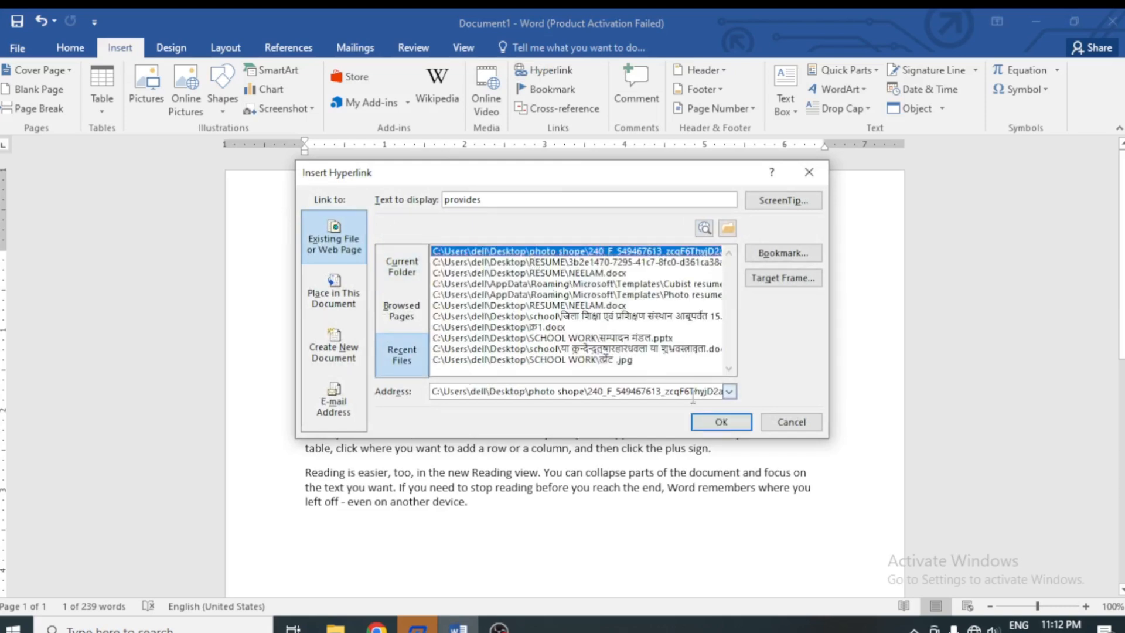
pyautogui.click(700, 424)
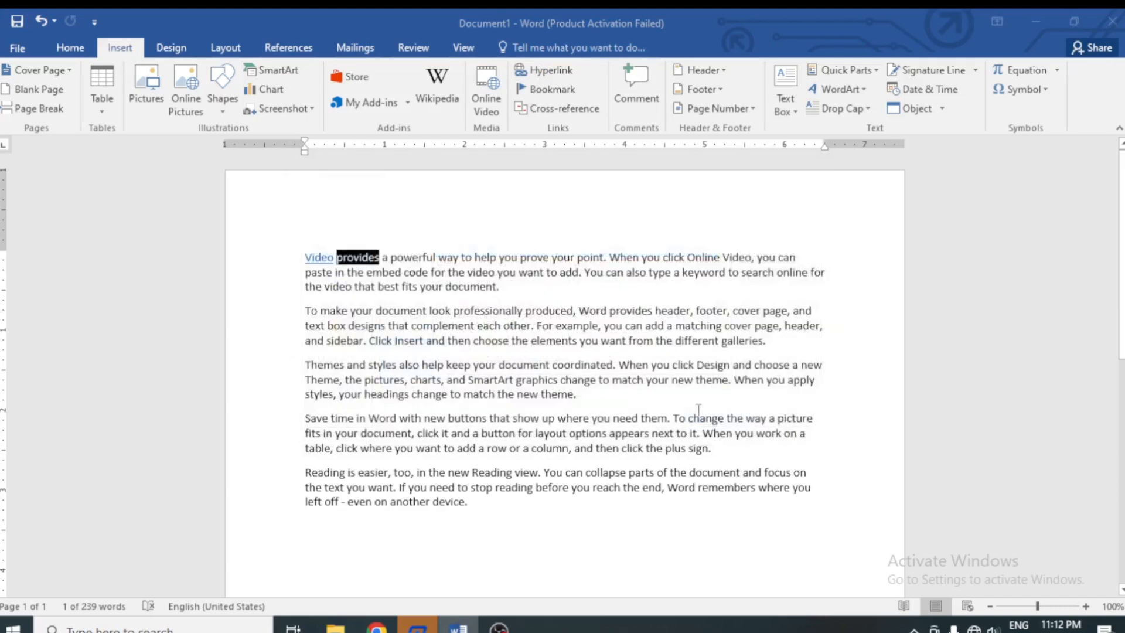
pyautogui.keyDown('ctrl'); pyautogui.click(359, 264); pyautogui.keyUp('ctrl')
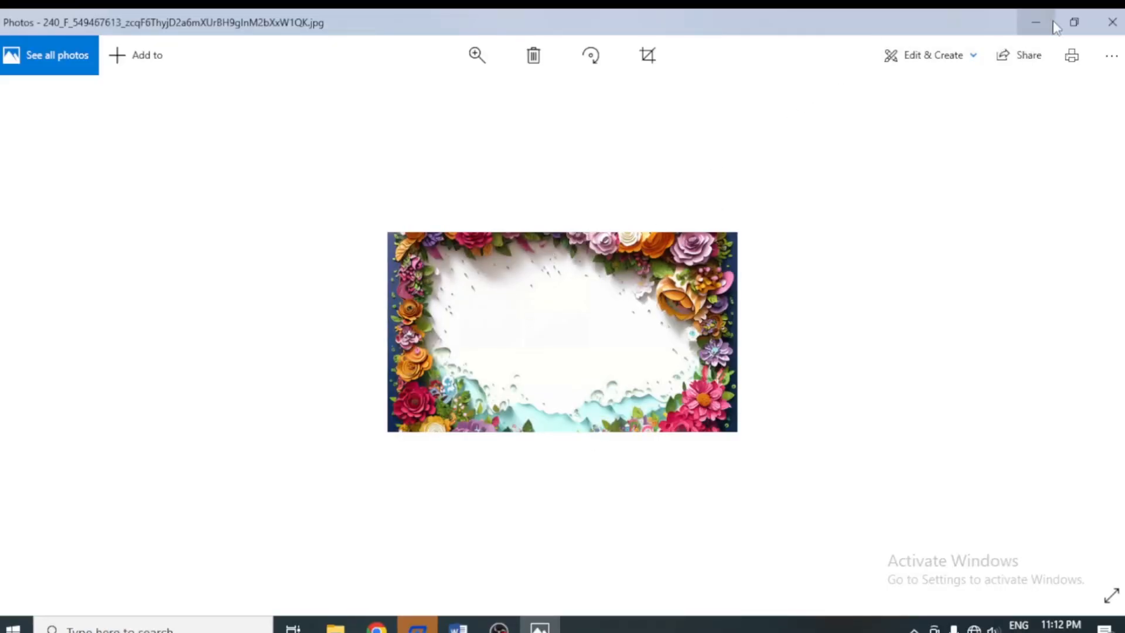
pyautogui.click(1111, 23)
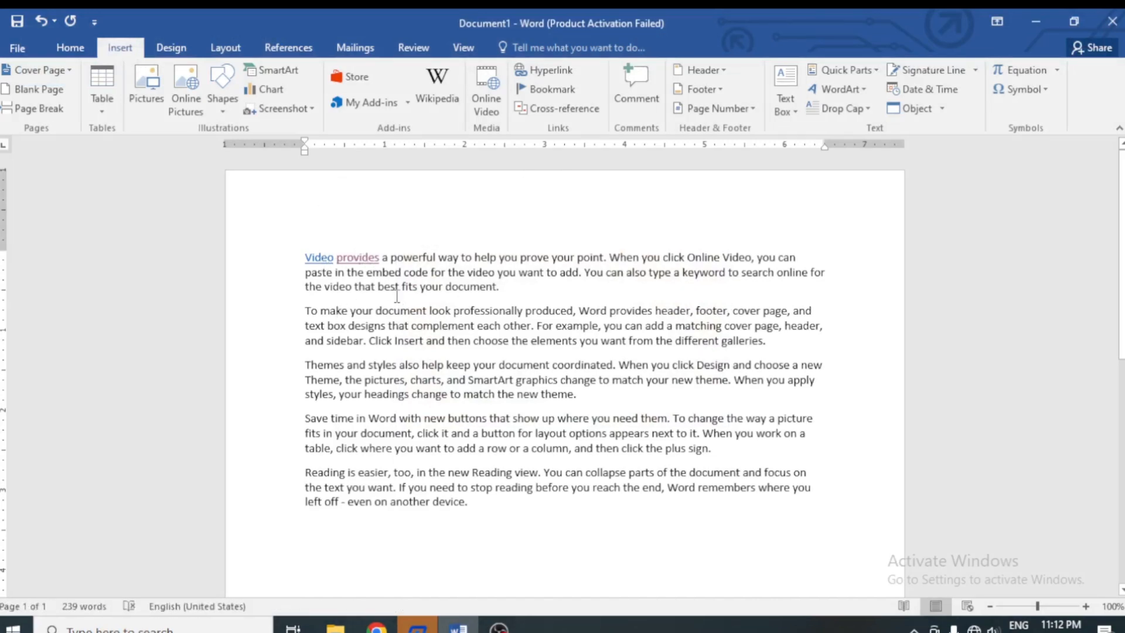
# Step: Undo both hyperlinks and the generated text back to =rand(), then regenerate the sample paragraphs
pyautogui.hotkey('ctrl', 'z')
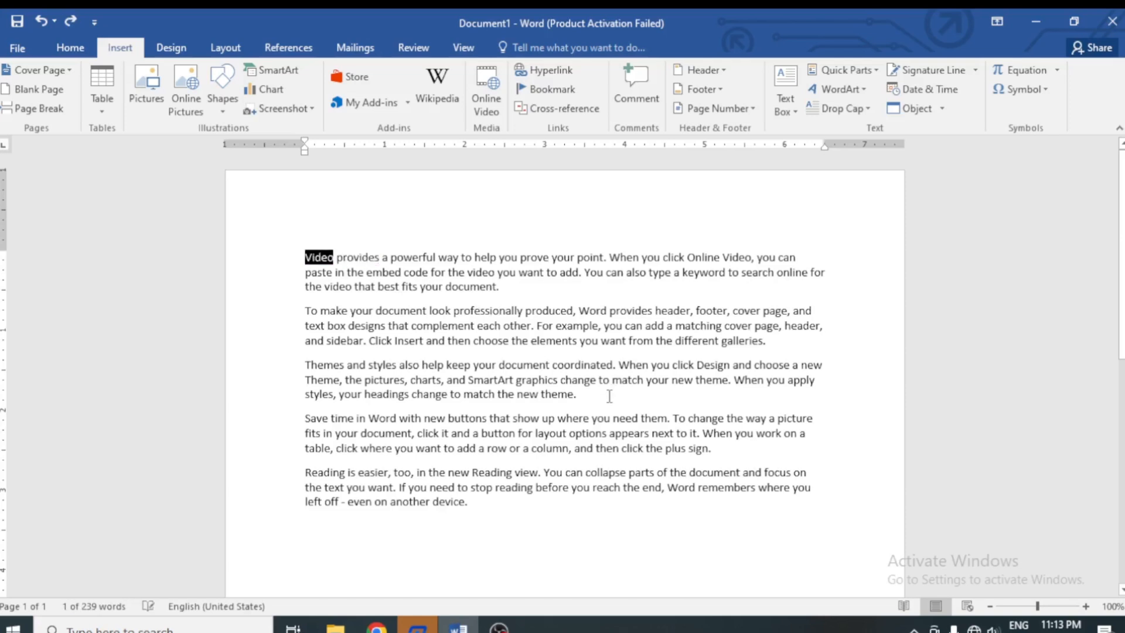
pyautogui.hotkey('ctrl', 'z')
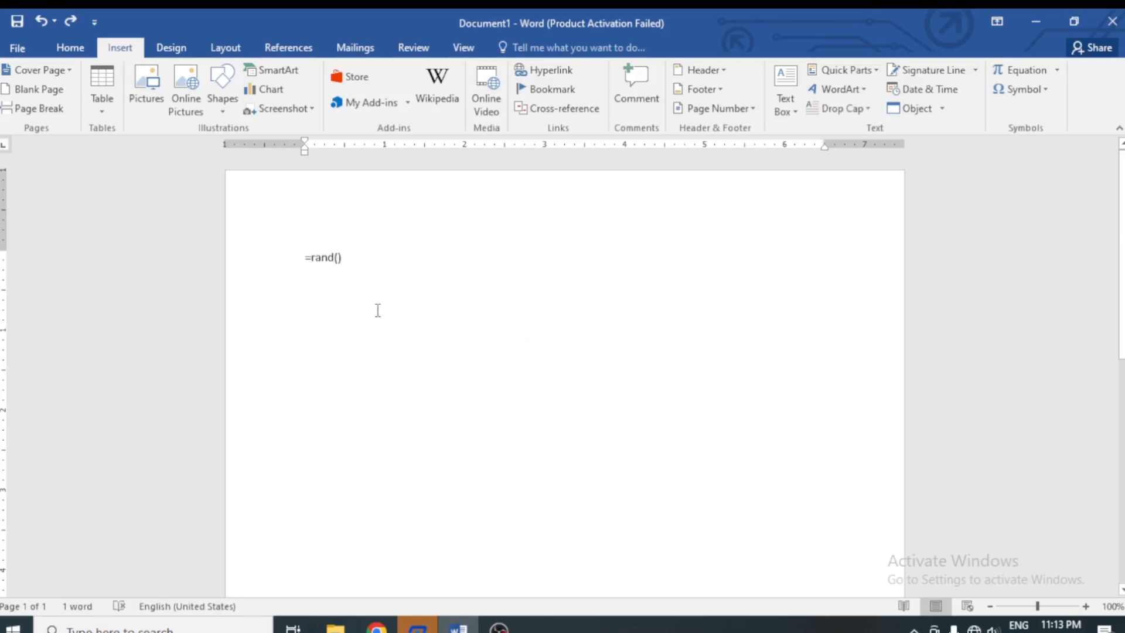
pyautogui.press('Return')
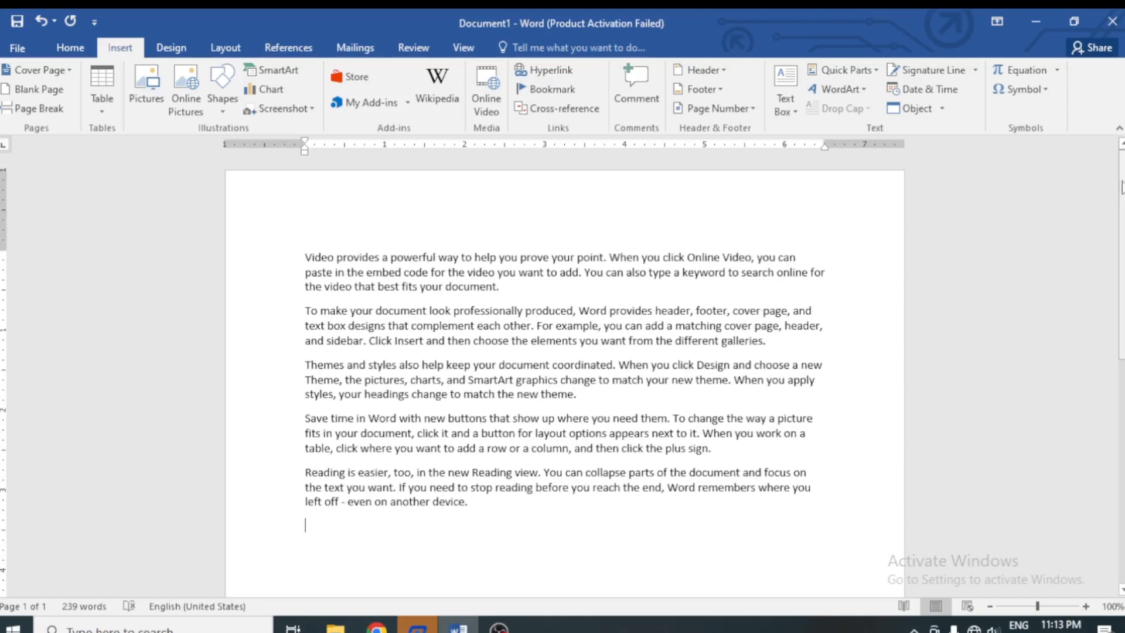
# Step: Add a bookmark named "mark" at the start of the third paragraph, before "Themes and styles"
pyautogui.scroll(-3, 562, 351)
pyautogui.scroll(3, 789, 404)
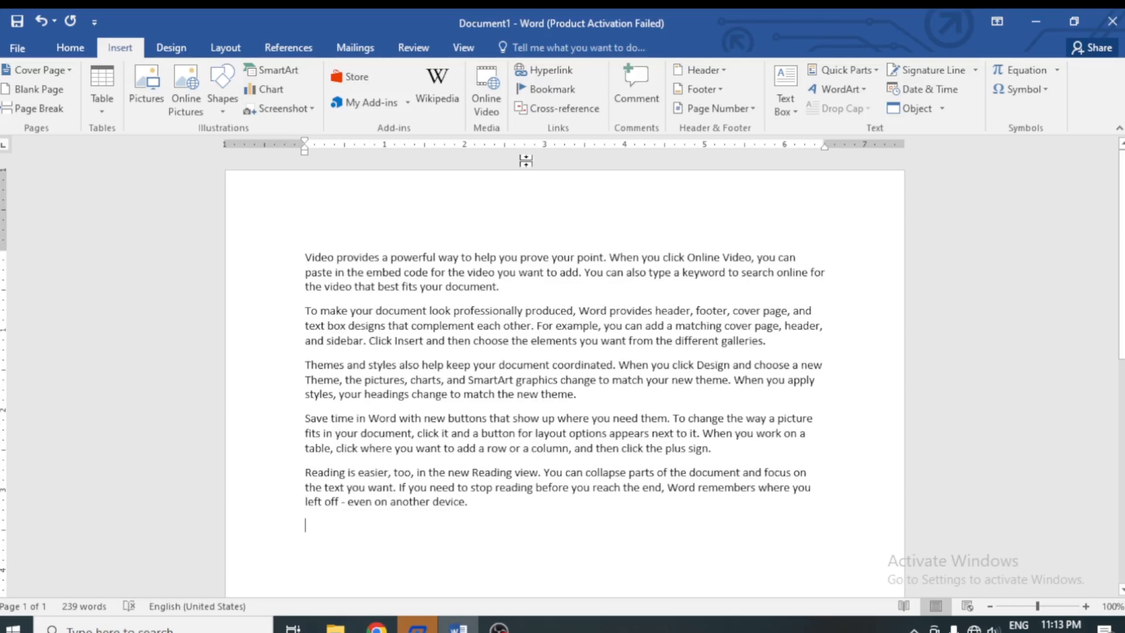
pyautogui.scroll(-4, 432, 421)
pyautogui.scroll(4, 352, 428)
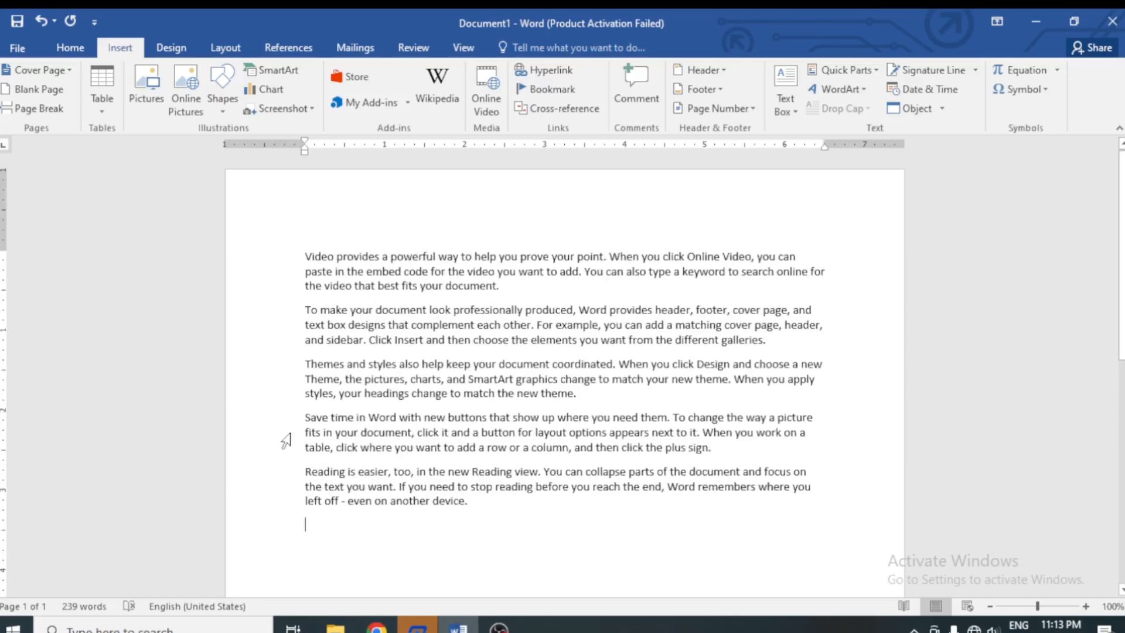
pyautogui.click(303, 364)
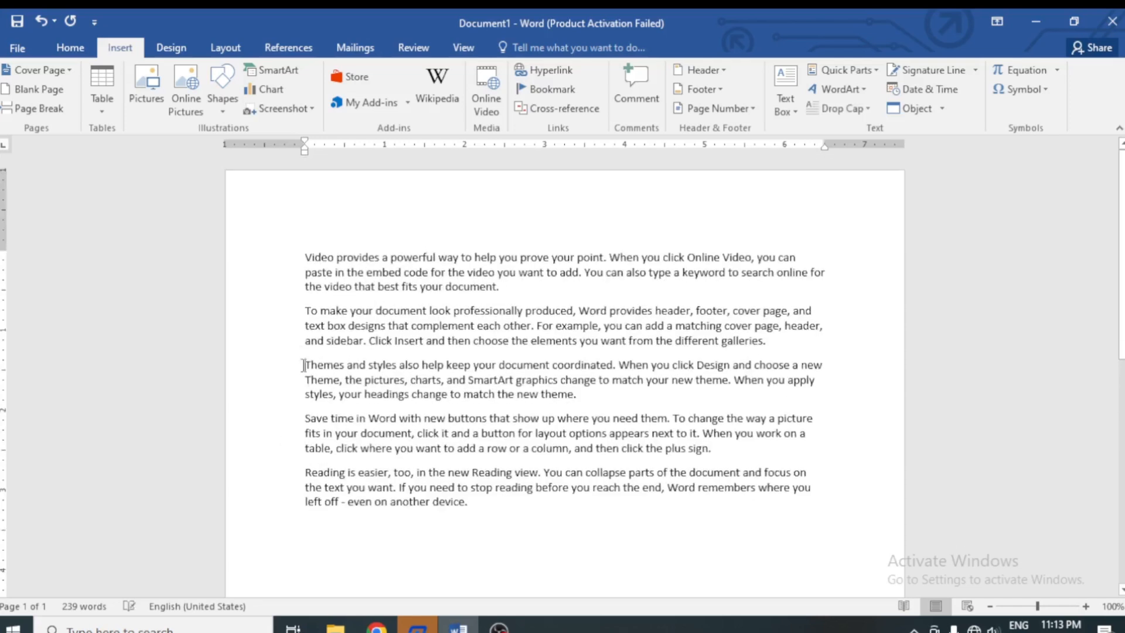
pyautogui.click(536, 90)
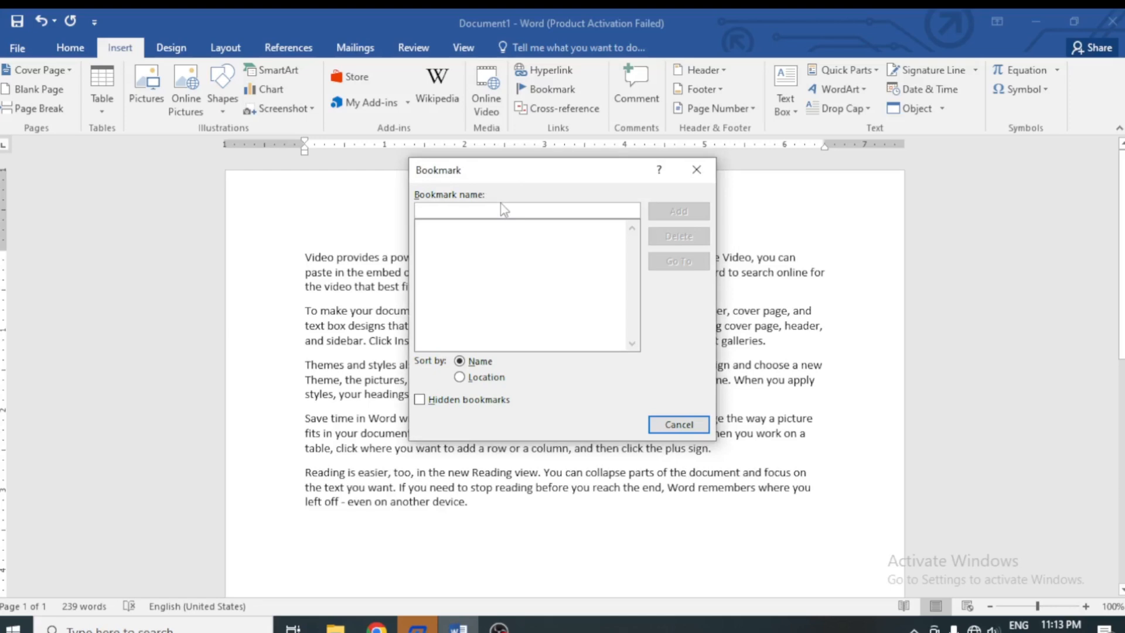
pyautogui.write('mark')
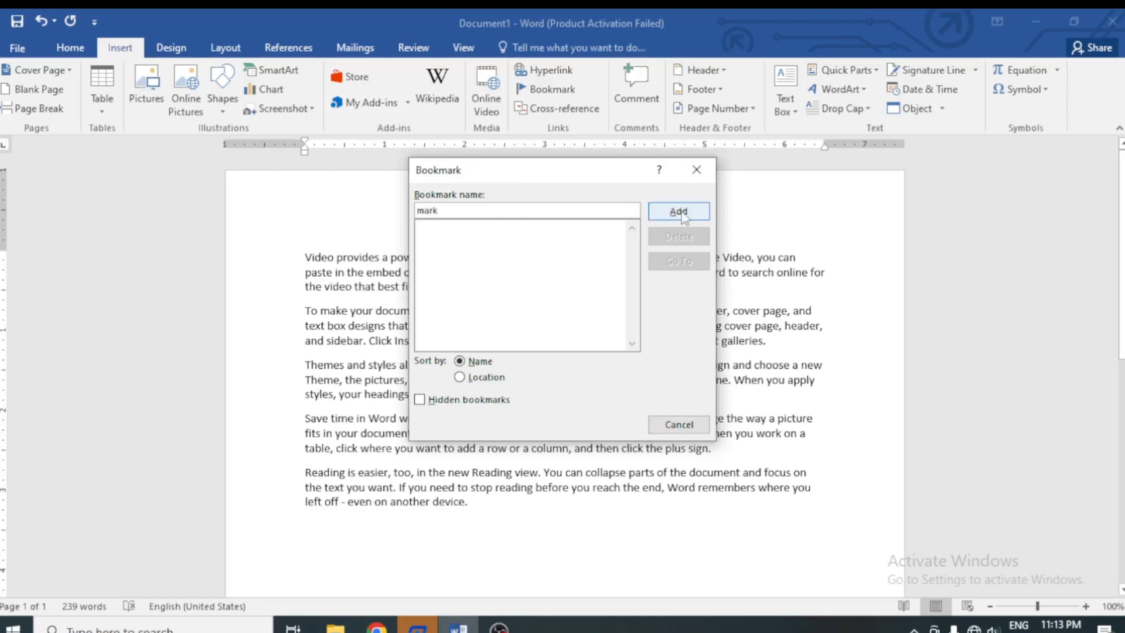
pyautogui.click(678, 211)
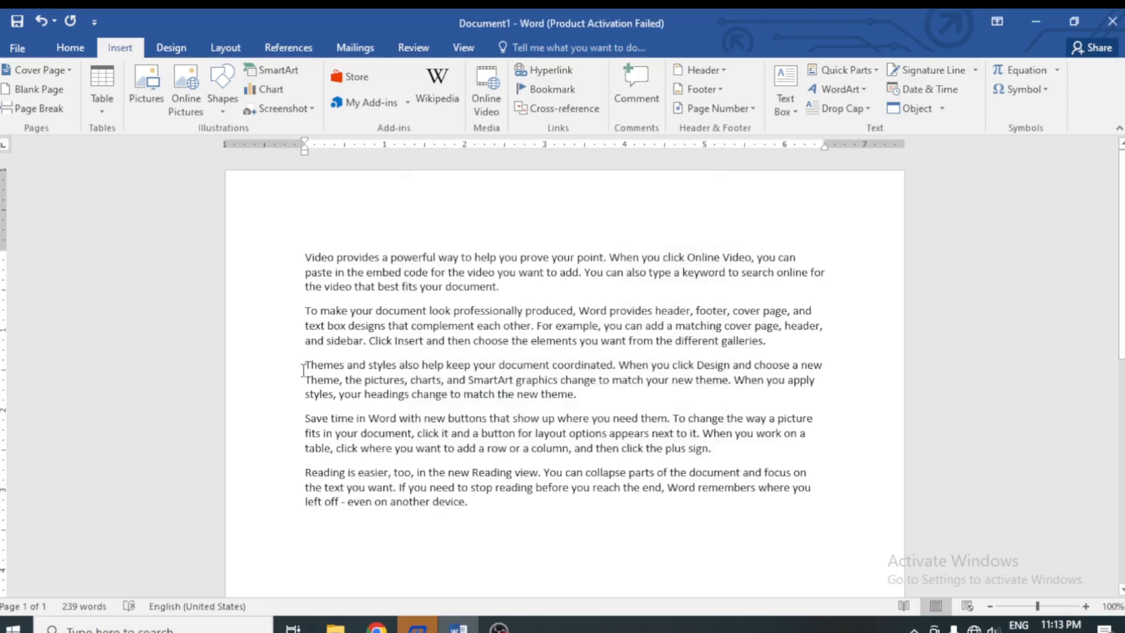
# Step: Place the cursor below the last paragraph and jump from there to the bookmark "mark"
pyautogui.click(499, 520)
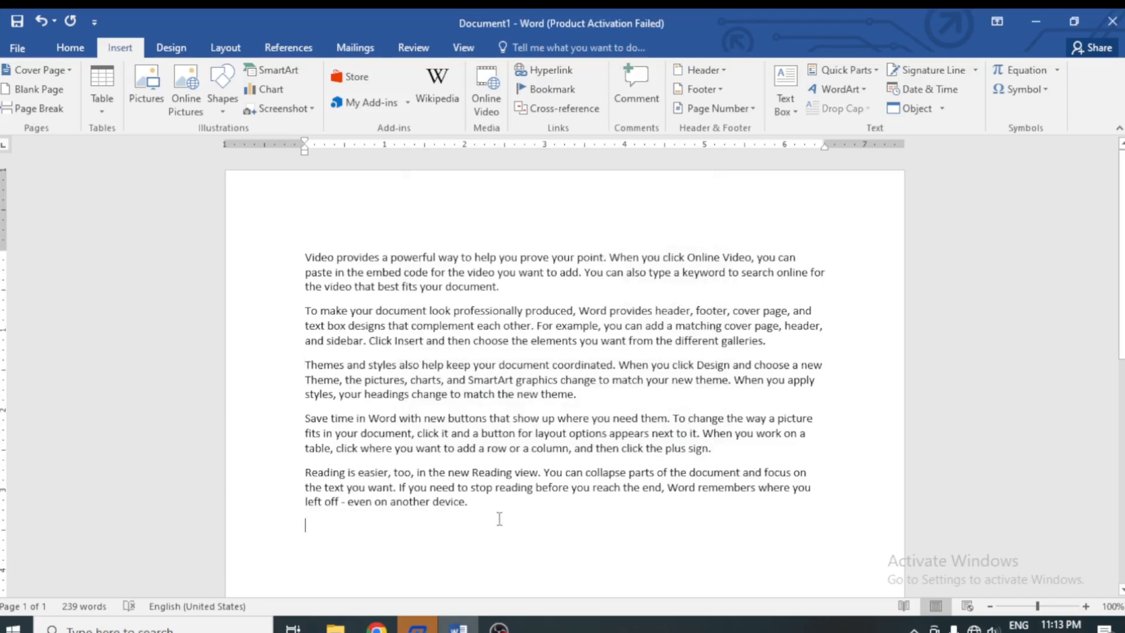
pyautogui.click(547, 87)
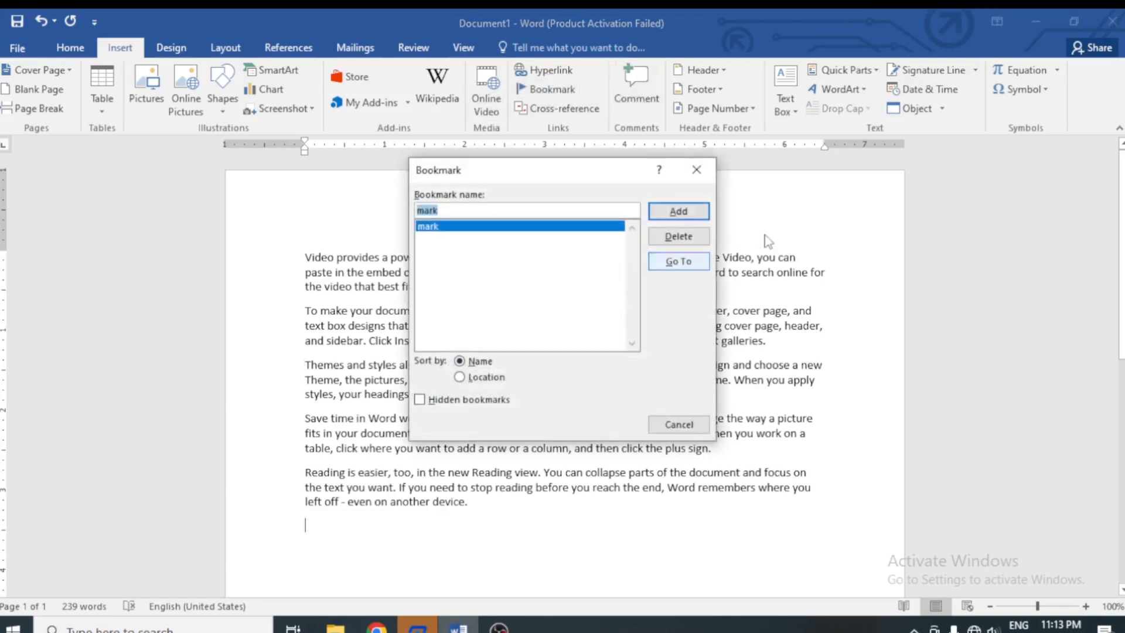
pyautogui.click(685, 263)
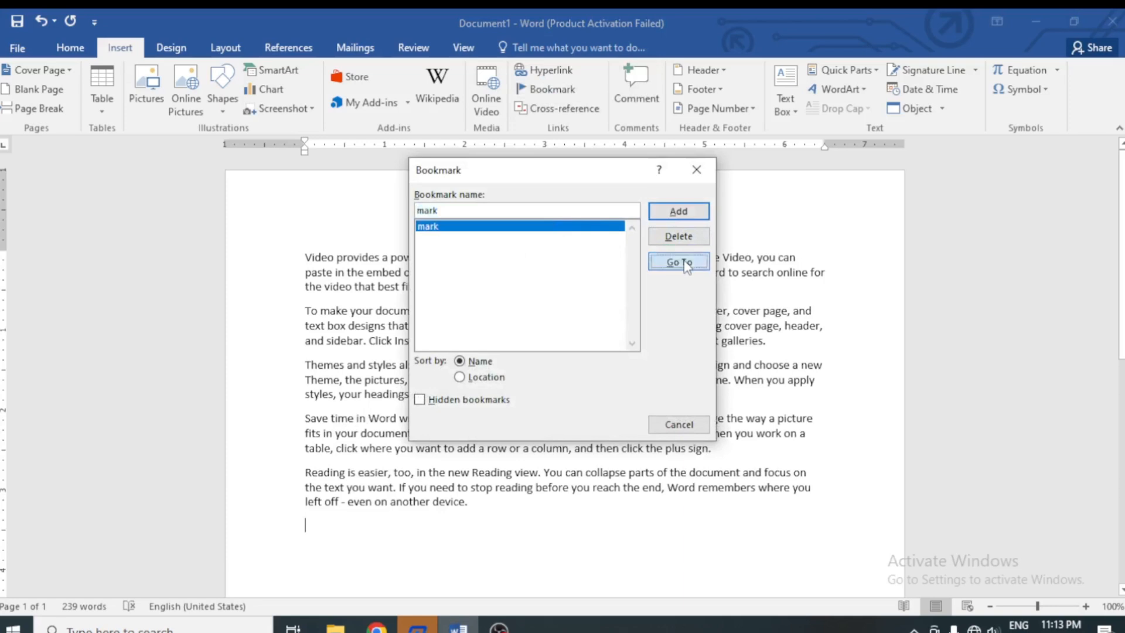
pyautogui.click(698, 426)
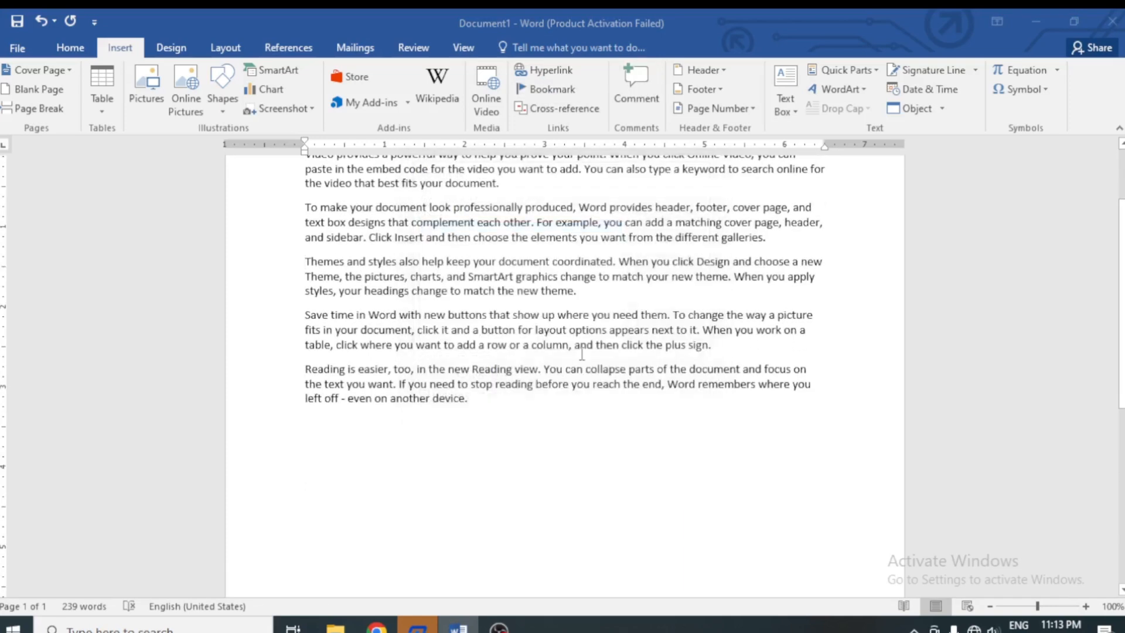
# Step: Examine the cross-reference types and the options for the Bookmark type without inserting a reference
pyautogui.click(579, 110)
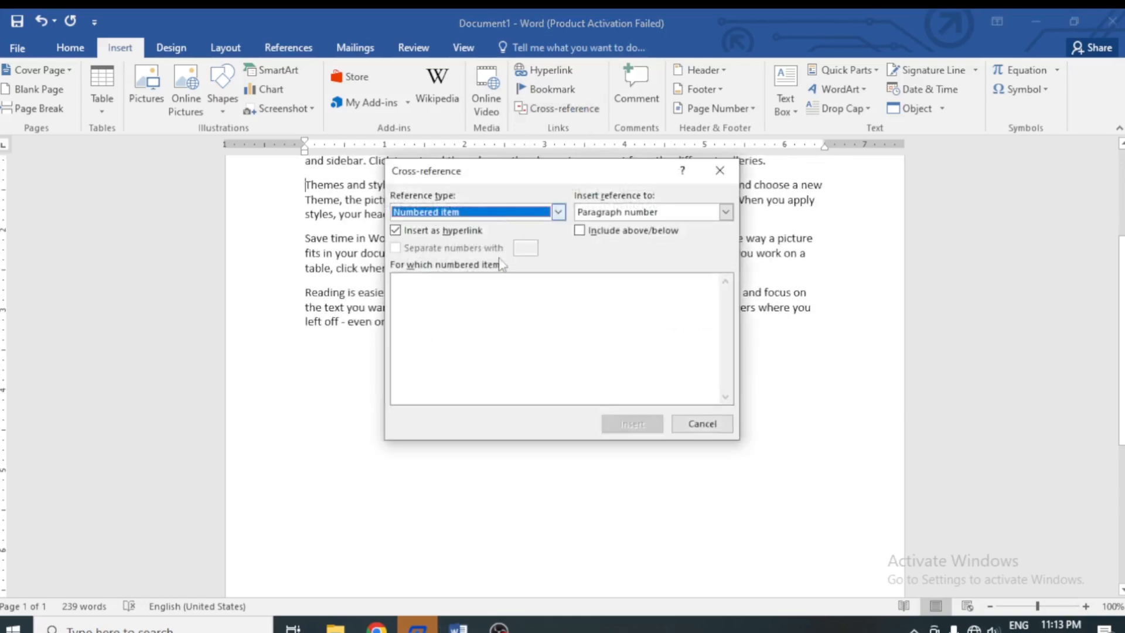
pyautogui.click(558, 212)
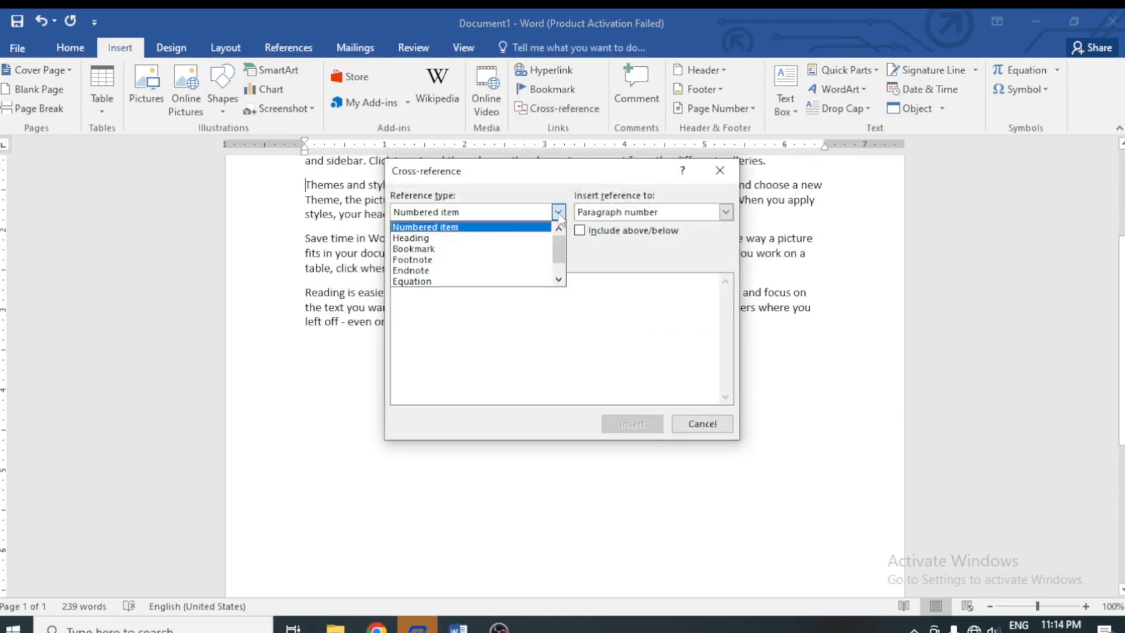
pyautogui.click(458, 246)
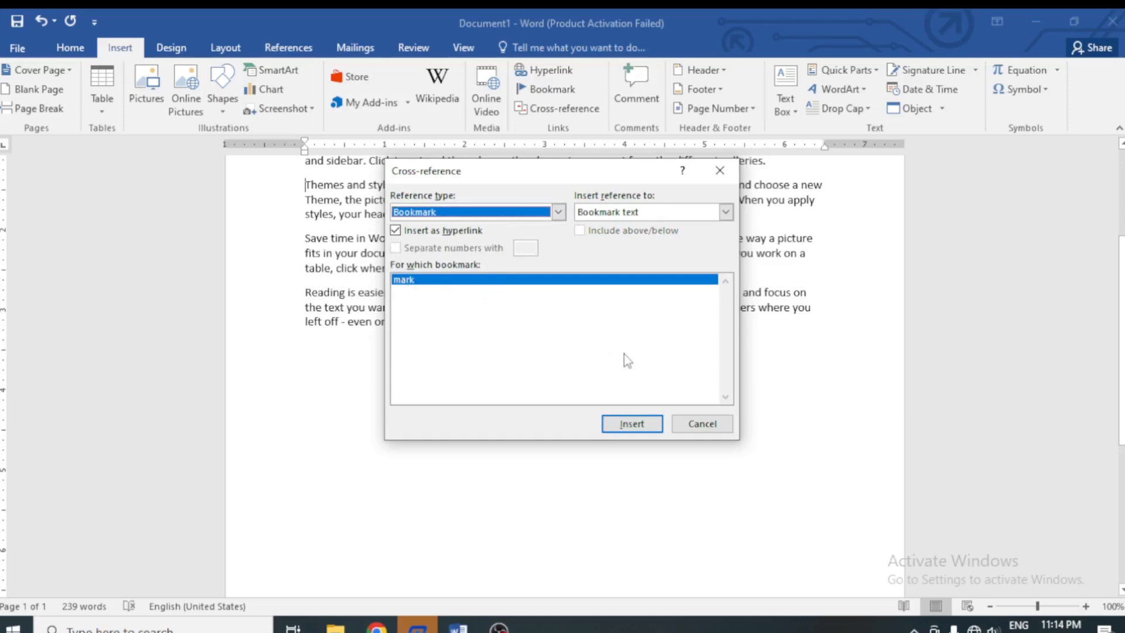
pyautogui.click(702, 423)
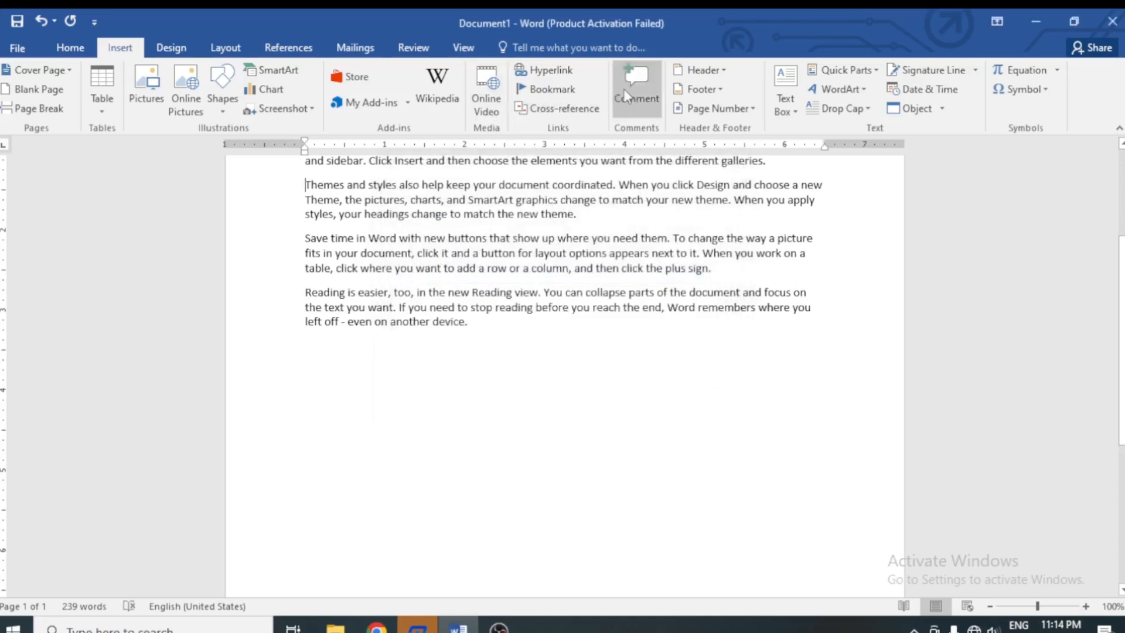
# Step: Attach an empty comment to the word "powerful" in the first paragraph, then undo it
pyautogui.scroll(4, 589, 416)
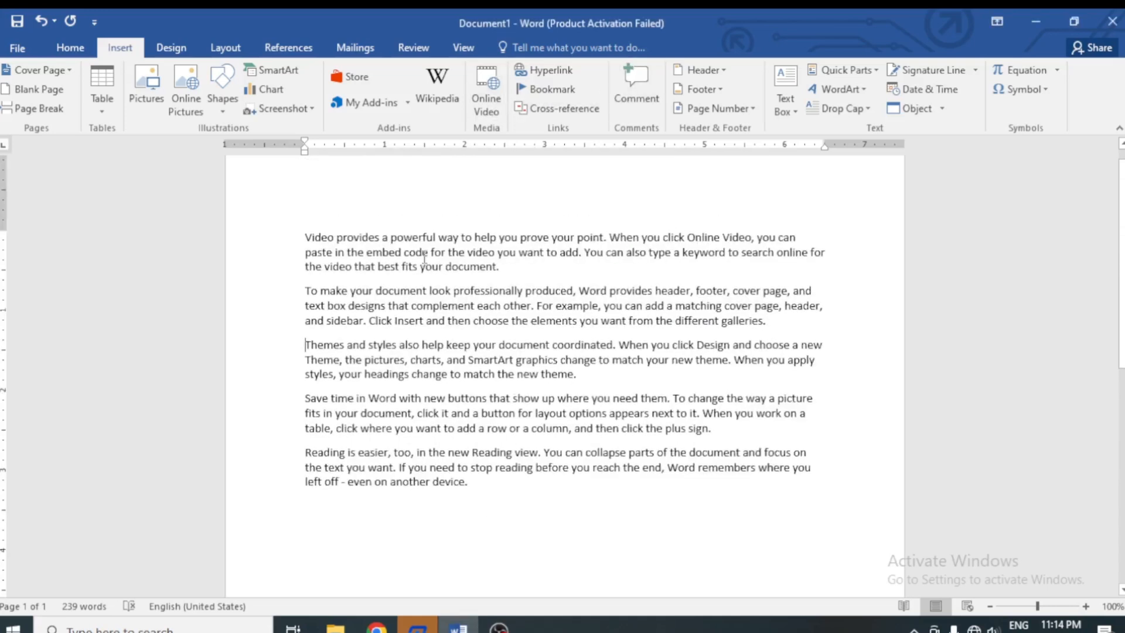
pyautogui.moveTo(436, 238)
pyautogui.mouseDown()
pyautogui.moveTo(396, 249)
pyautogui.moveTo(440, 237)
pyautogui.mouseUp()
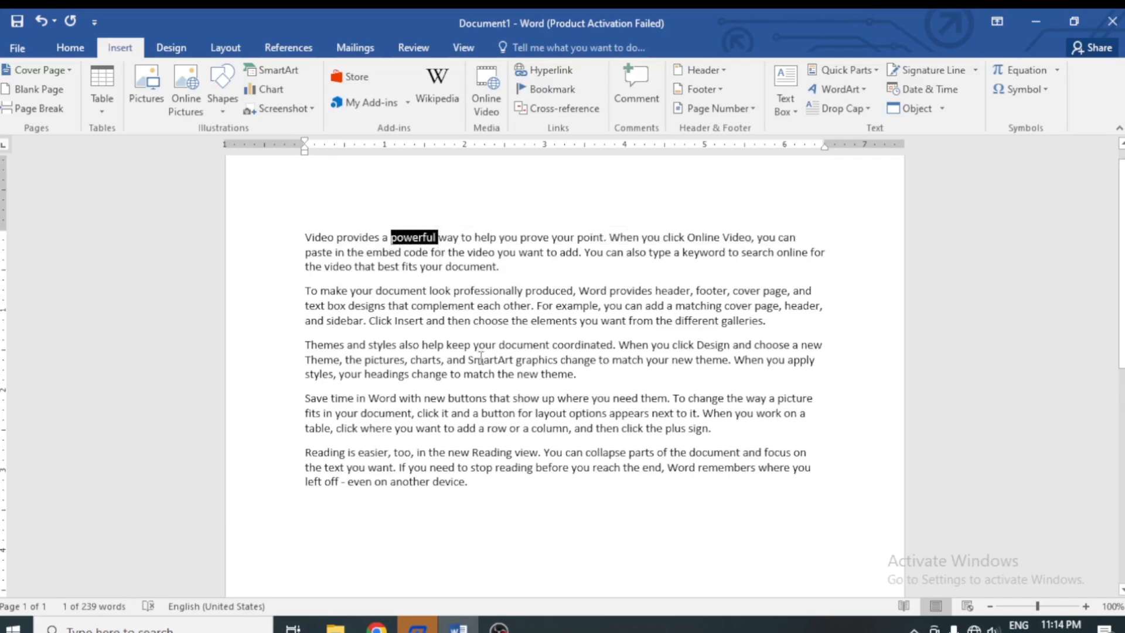
pyautogui.click(635, 101)
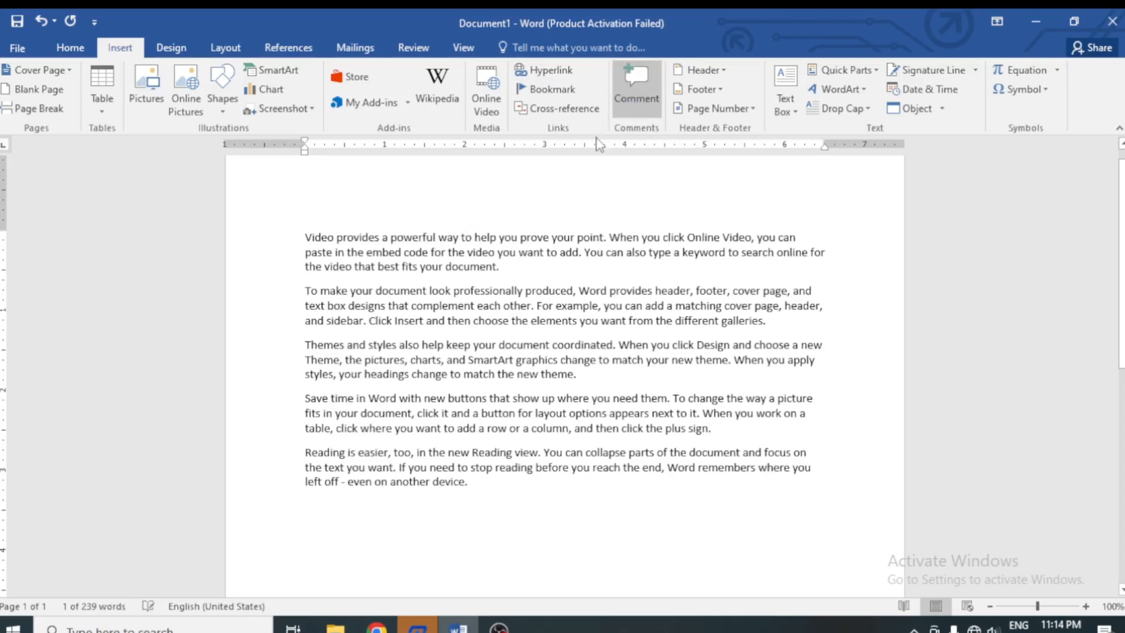
pyautogui.click(640, 96)
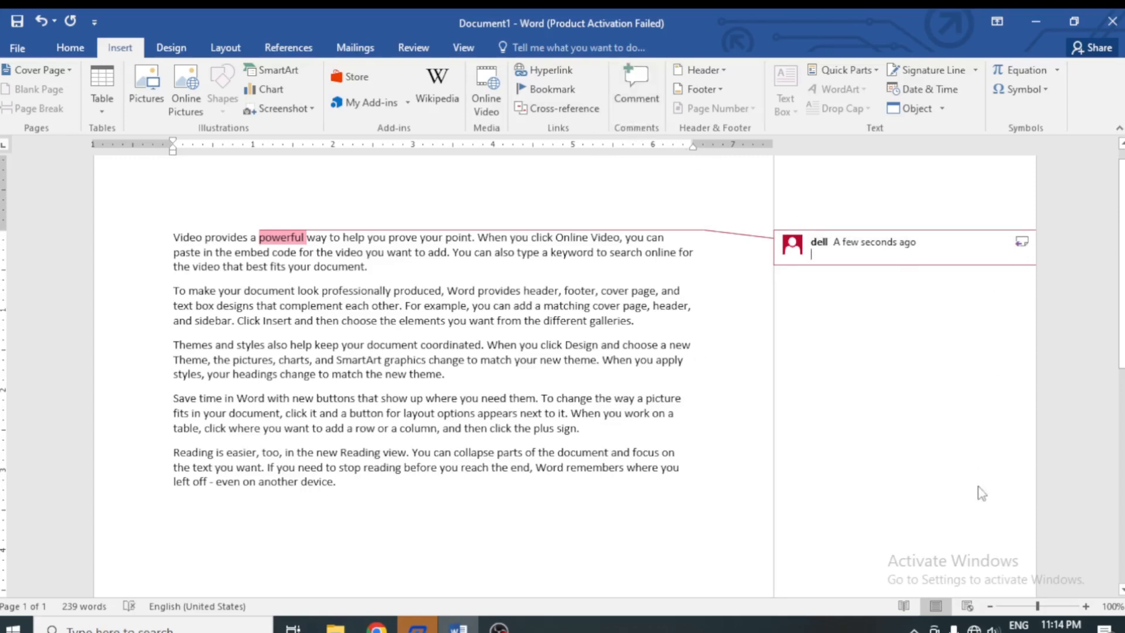
pyautogui.hotkey('ctrl', 'z')
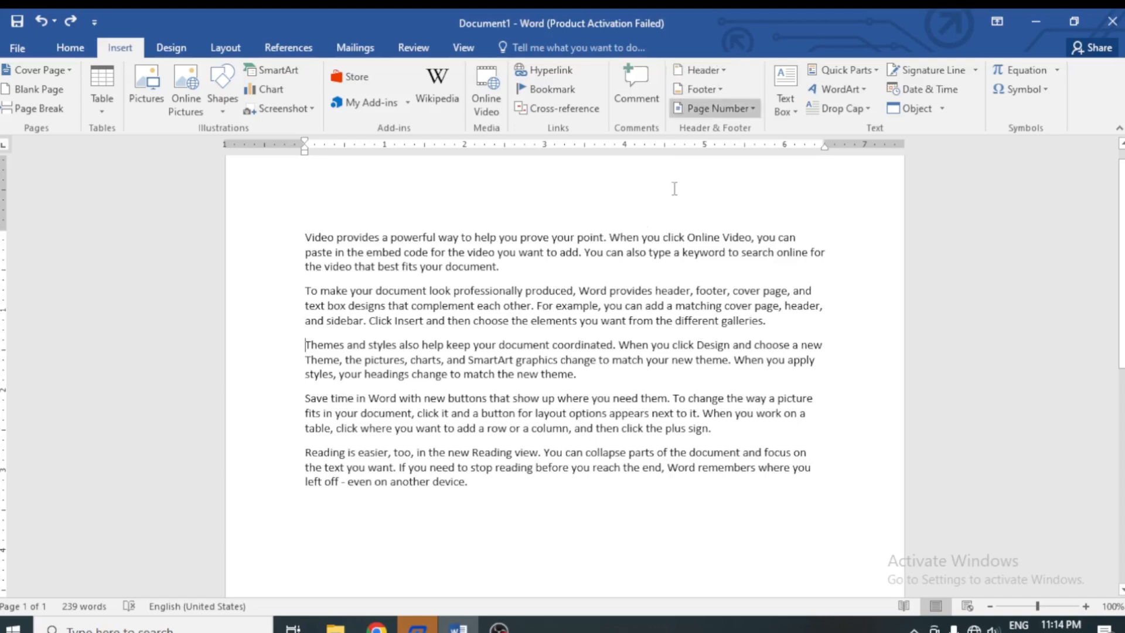
# Step: Insert the built-in Blank header and delete its "[Type here]" placeholder
pyautogui.scroll(1, 359, 472)
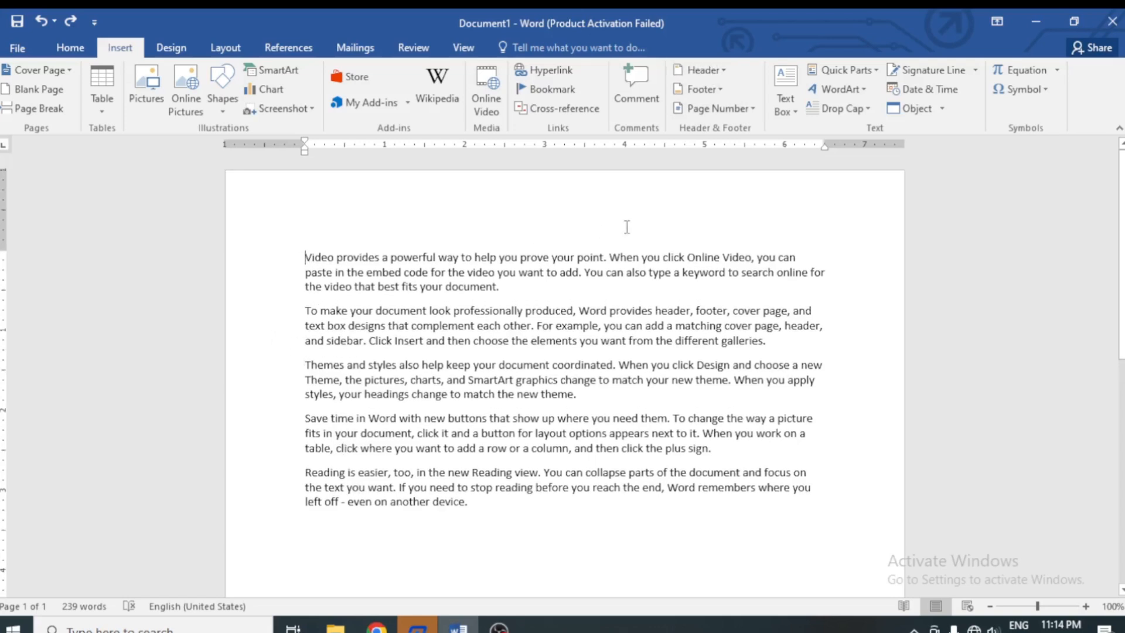
pyautogui.click(704, 73)
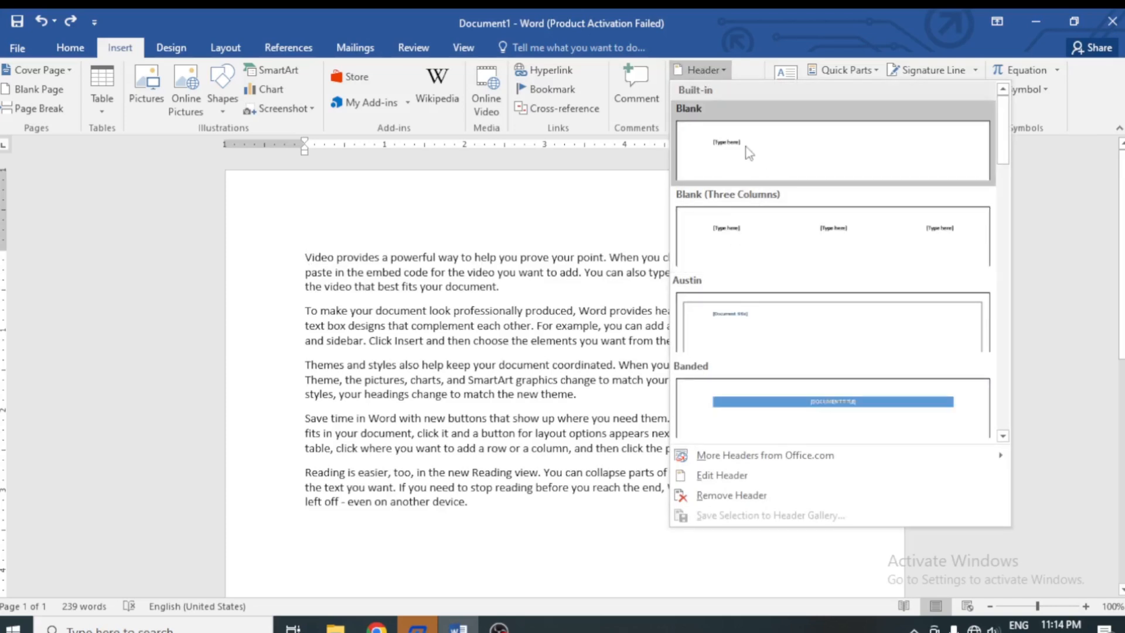
pyautogui.click(748, 153)
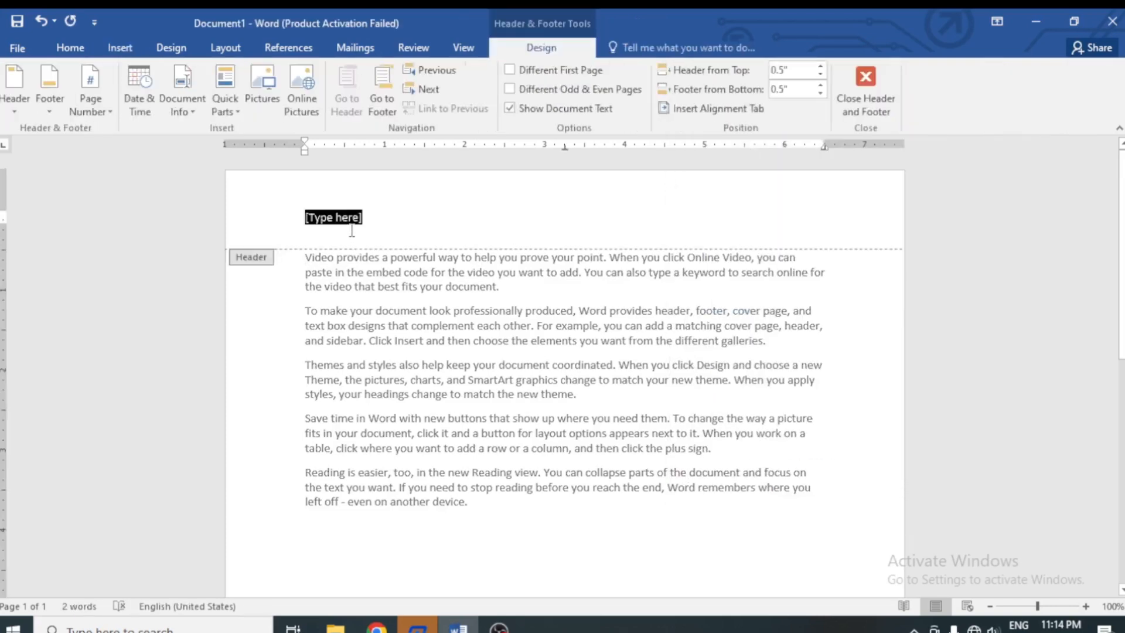
pyautogui.press('Delete')
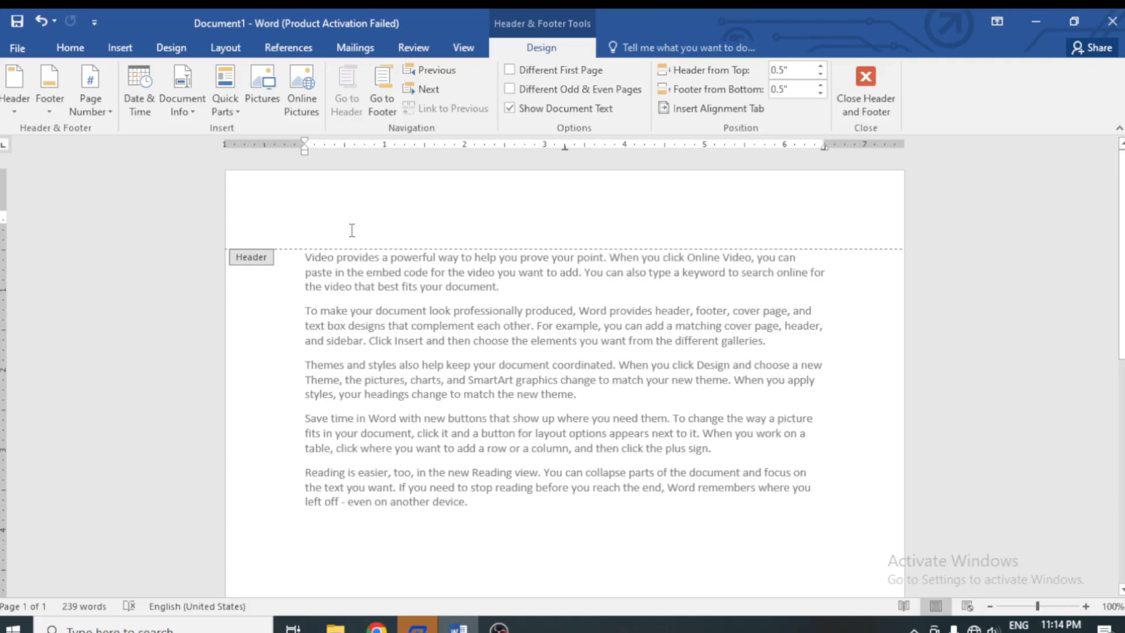
# Step: Enter "computer" as the header text and return to editing the document body
pyautogui.write('computer')
pyautogui.click(255, 257)
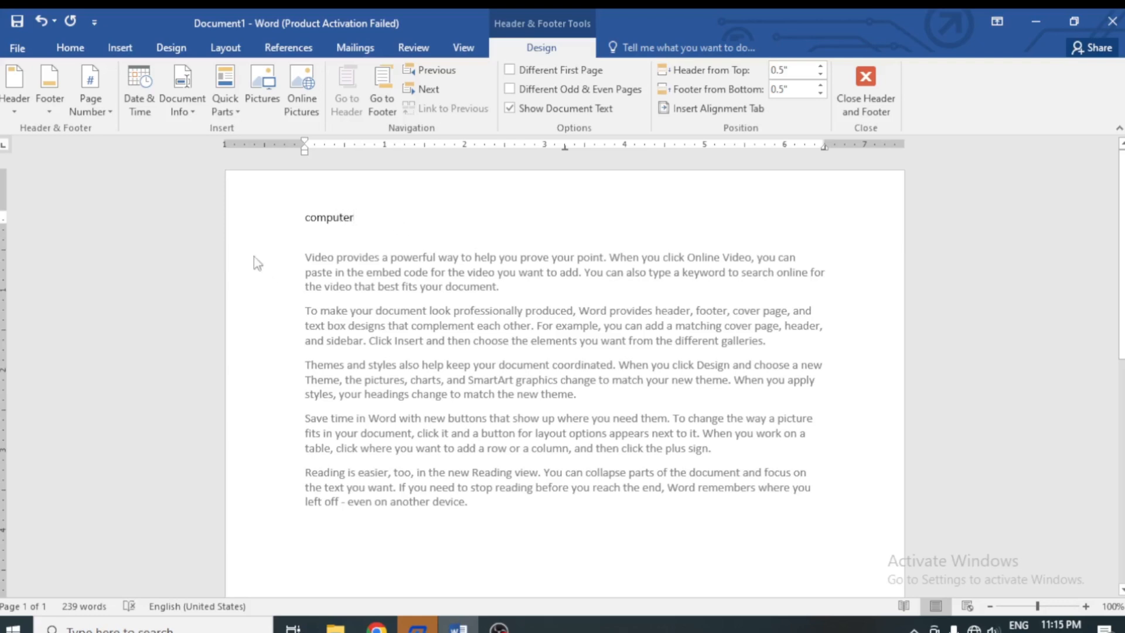
pyautogui.doubleClick(534, 258)
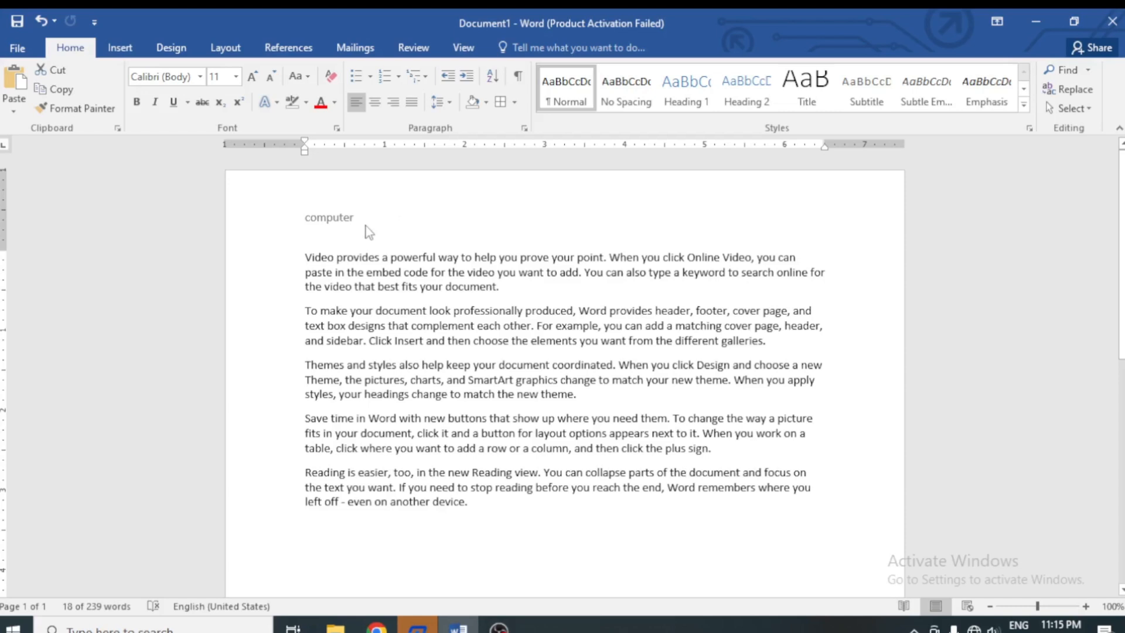
# Step: Insert a page break after the last paragraph to check the header on both pages, then undo the break
pyautogui.scroll(-3, 403, 351)
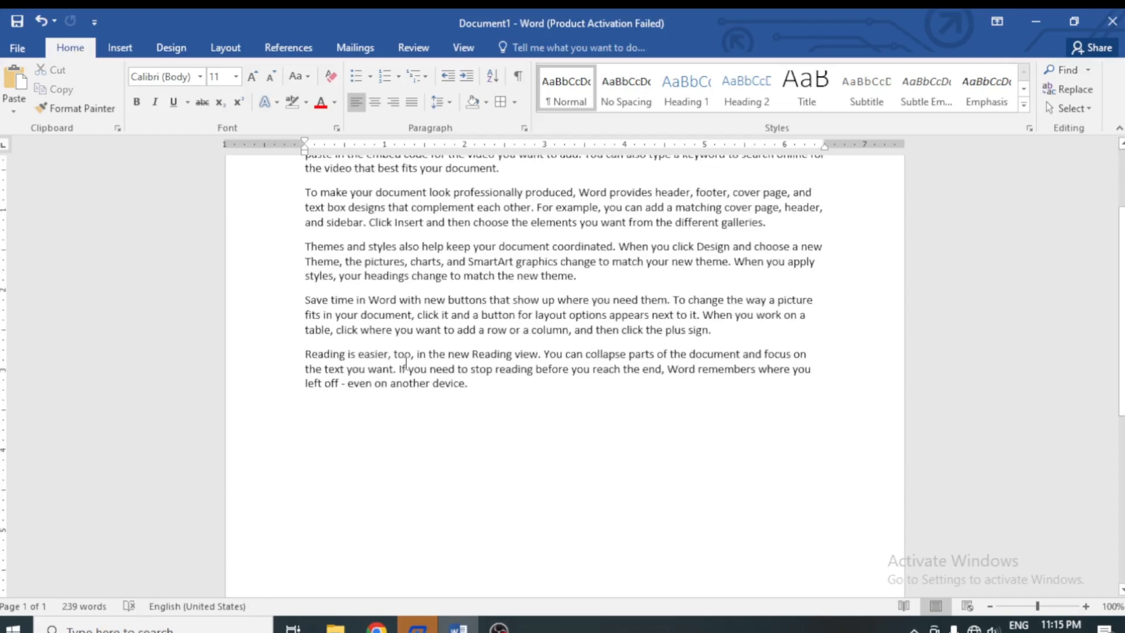
pyautogui.scroll(-4, 407, 363)
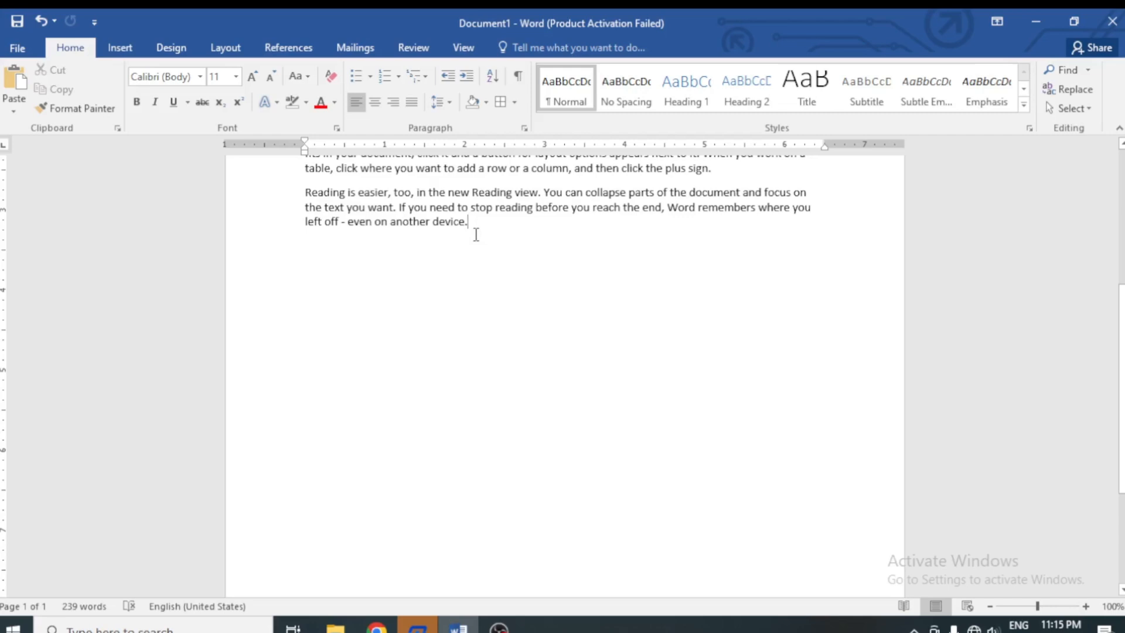
pyautogui.hotkey('ctrl', 'Return')
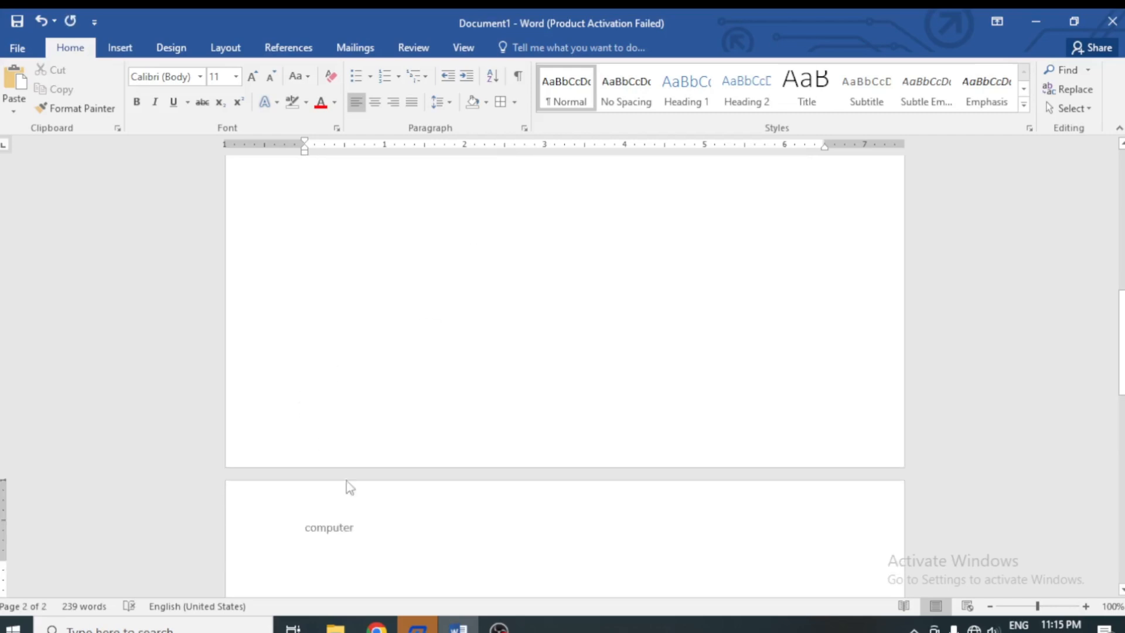
pyautogui.moveTo(1119, 337); pyautogui.dragTo(1121, 179)
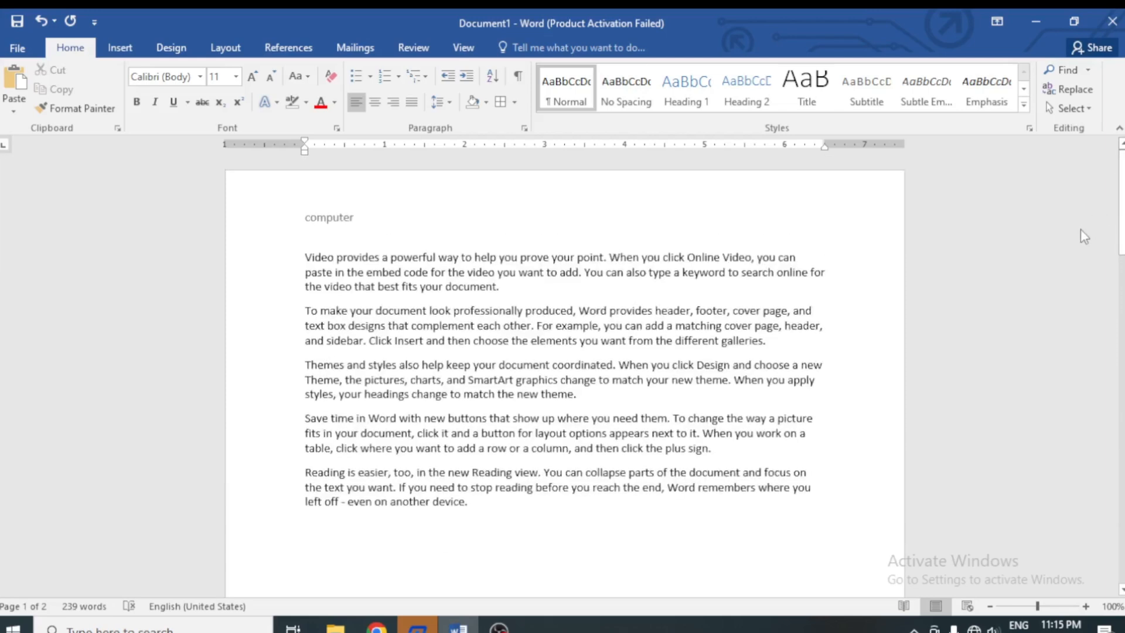
pyautogui.hotkey('ctrl', 'z')
pyautogui.scroll(-6, 546, 473)
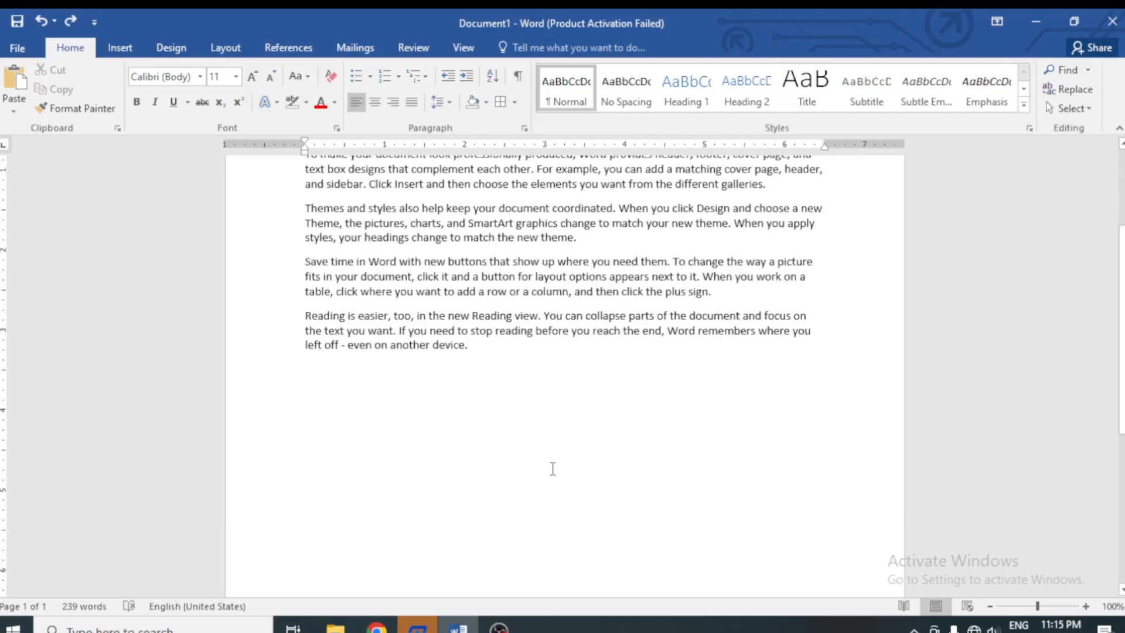
pyautogui.scroll(6, 560, 469)
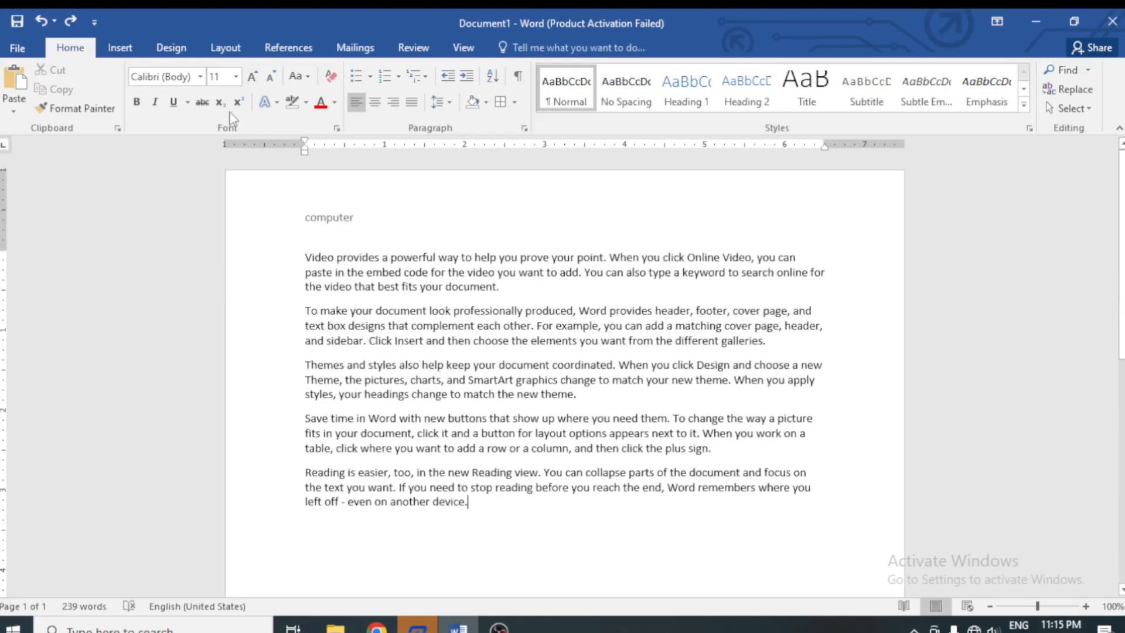
# Step: Examine the page number positions and their built-in styles without inserting a page number
pyautogui.click(122, 50)
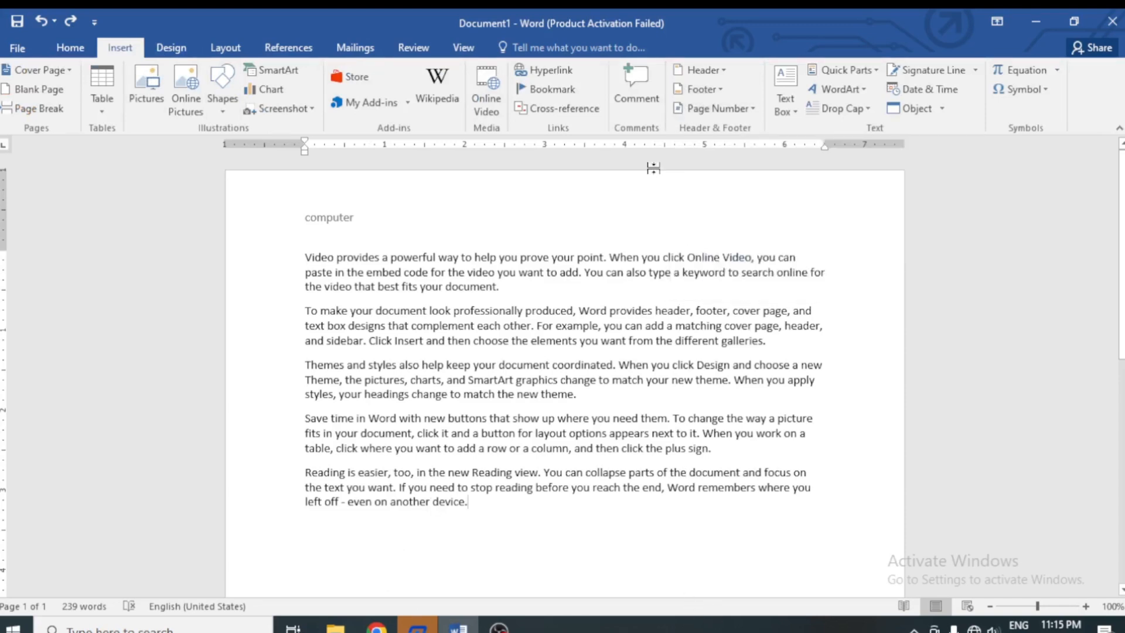
pyautogui.click(753, 109)
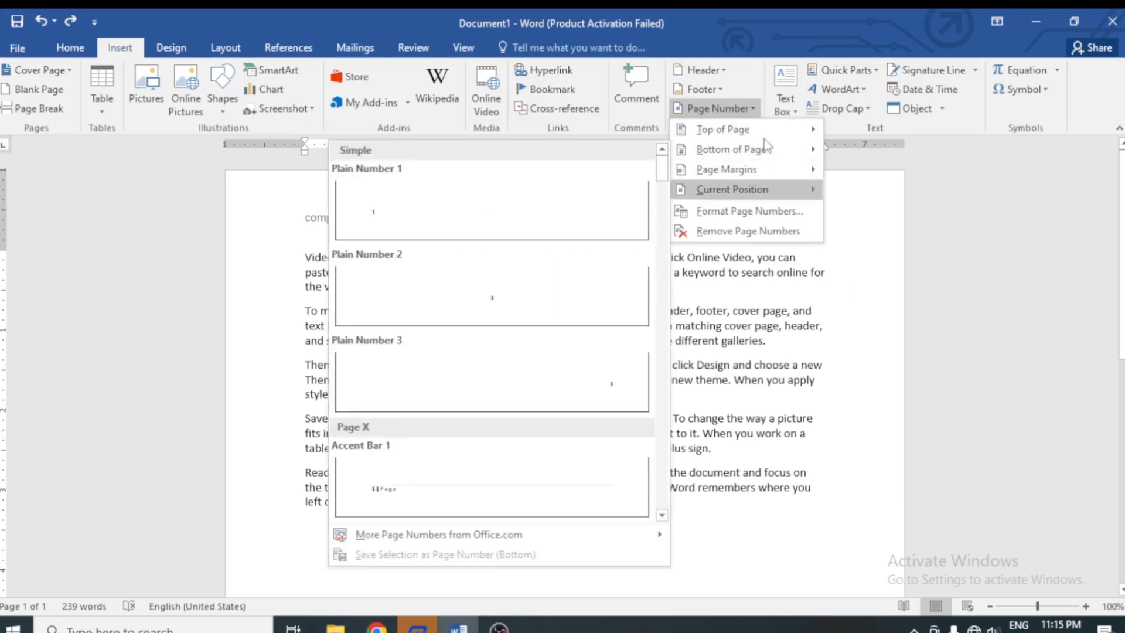
pyautogui.click(861, 175)
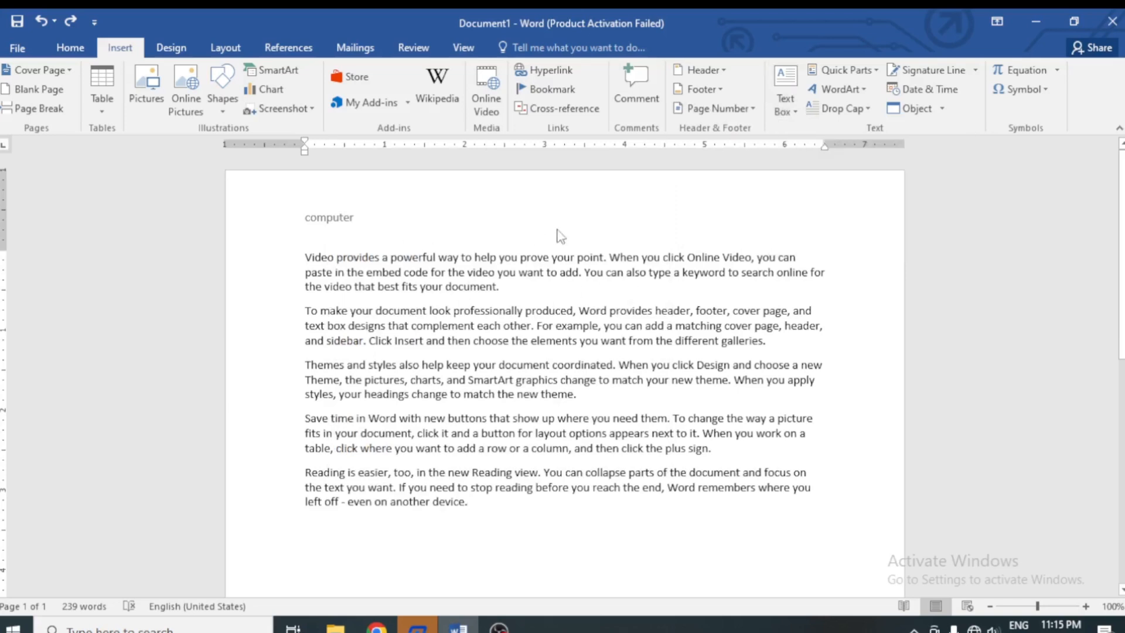
# Step: Draw a text box about 4.02" wide and 0.92" high below the last paragraph, then delete it
pyautogui.click(786, 103)
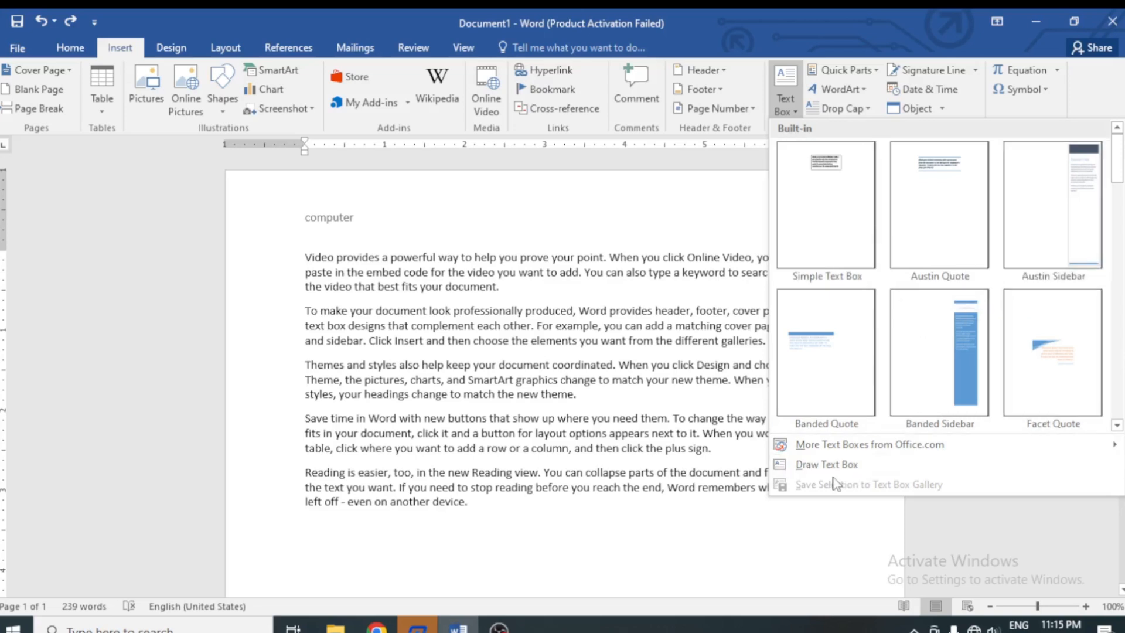
pyautogui.click(800, 468)
pyautogui.moveTo(358, 532); pyautogui.dragTo(679, 552)
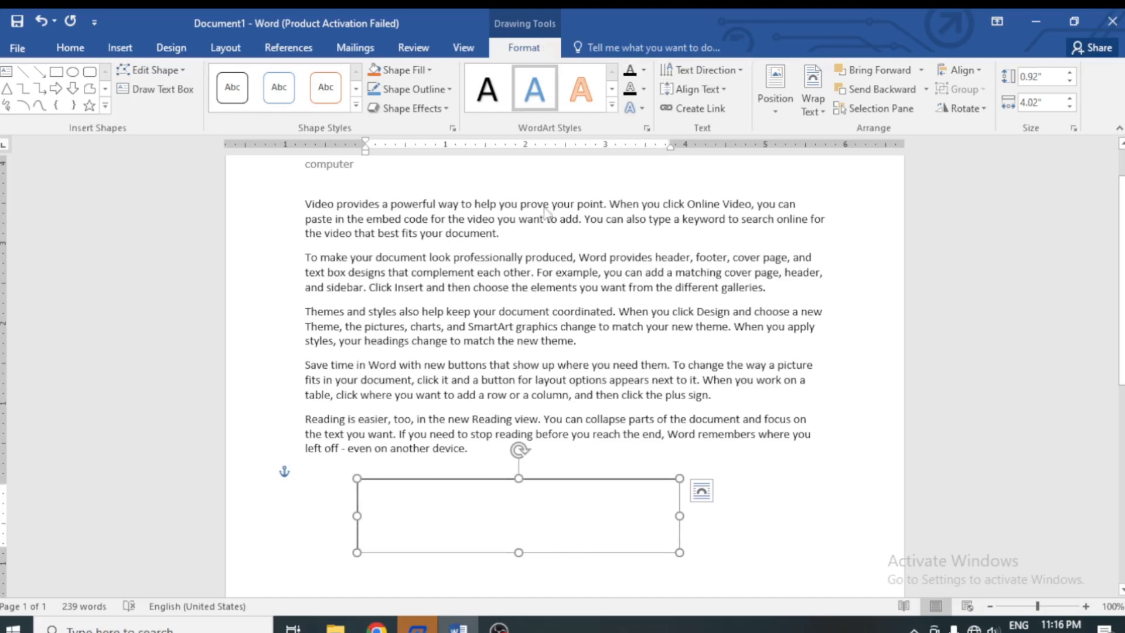
pyautogui.press('Delete')
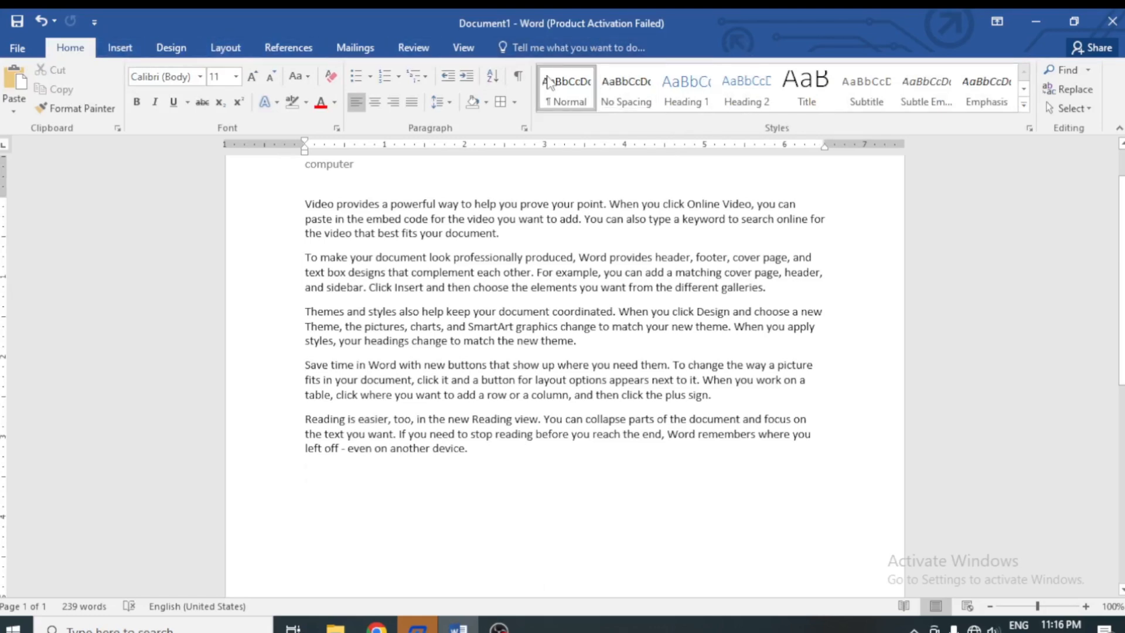
# Step: Convert all the body text to WordArt in the solid blue style with a light outline, then undo the conversion
pyautogui.click(142, 54)
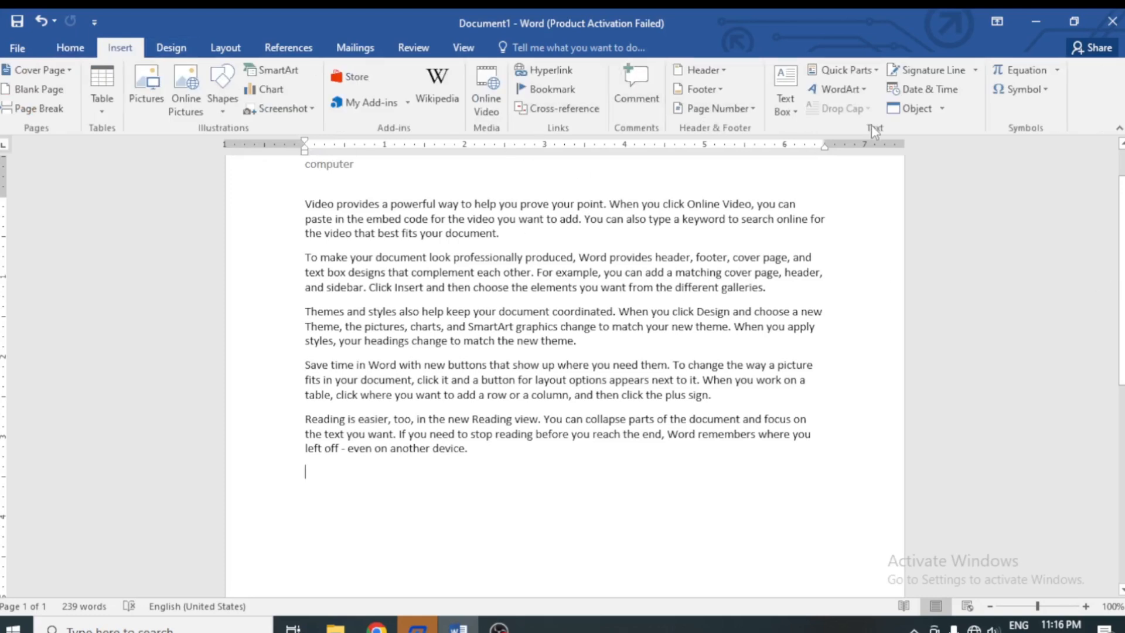
pyautogui.click(835, 91)
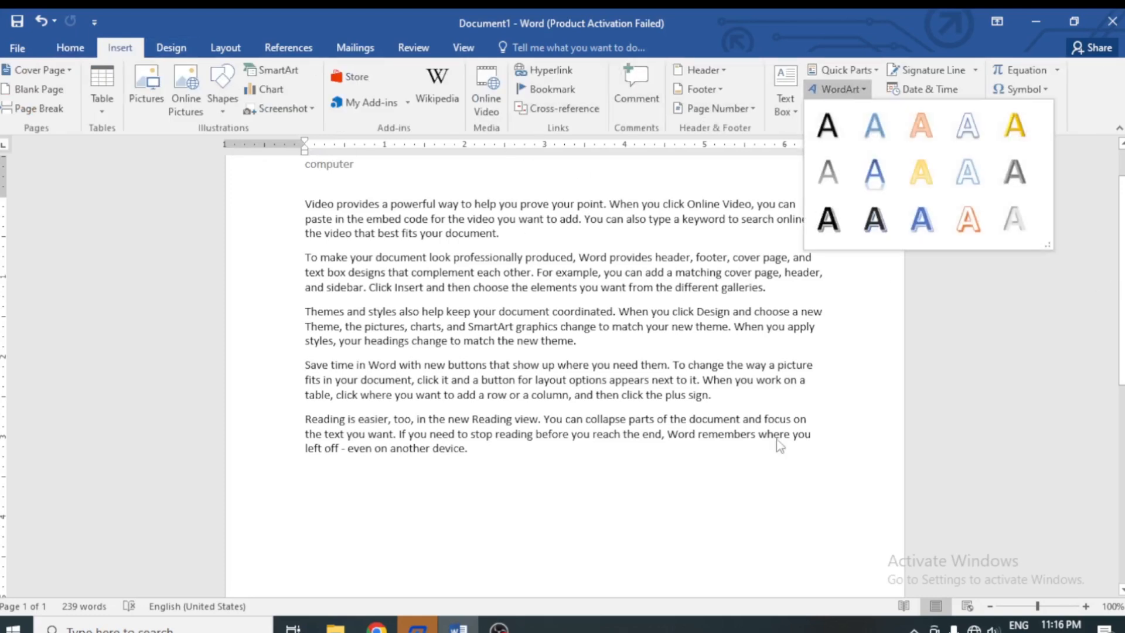
pyautogui.click(826, 446)
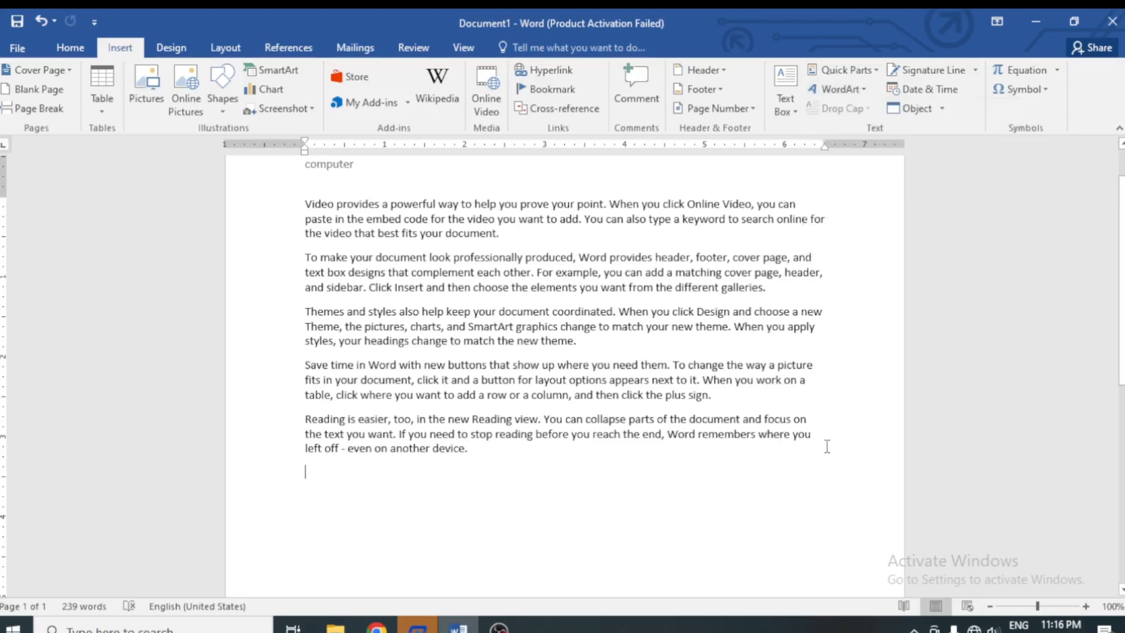
pyautogui.hotkey('ctrl', 'a')
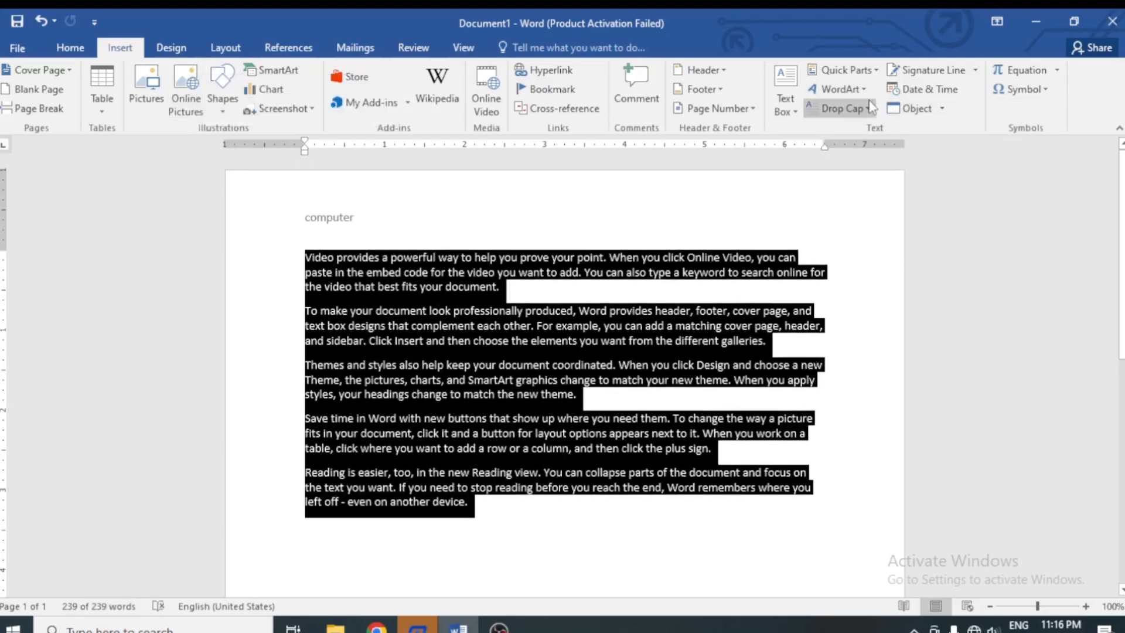
pyautogui.click(838, 89)
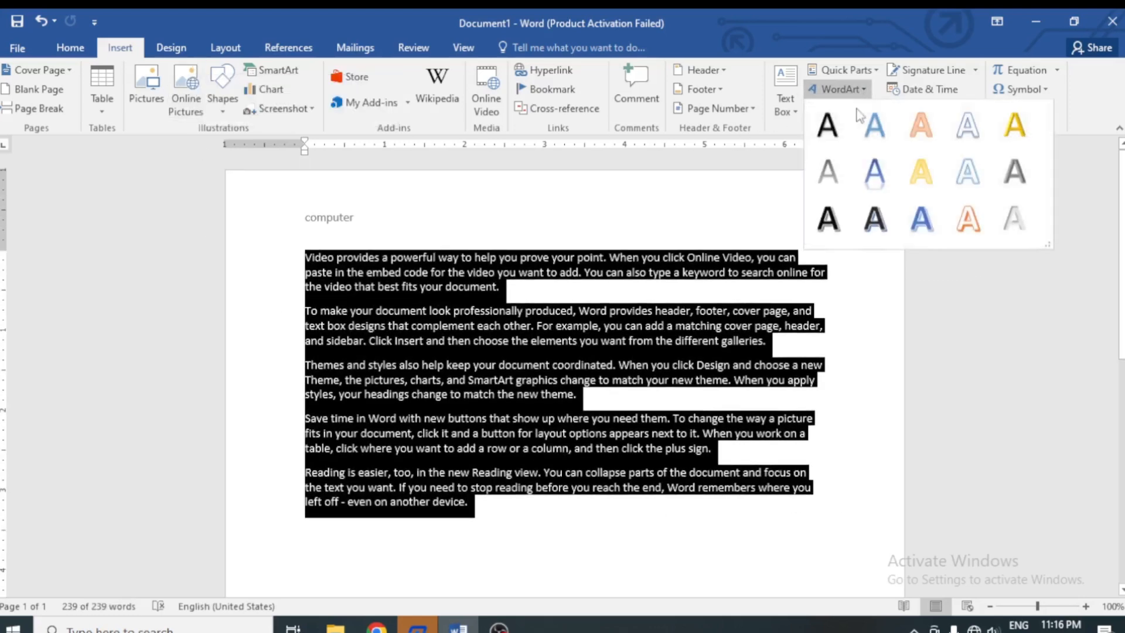
pyautogui.click(917, 220)
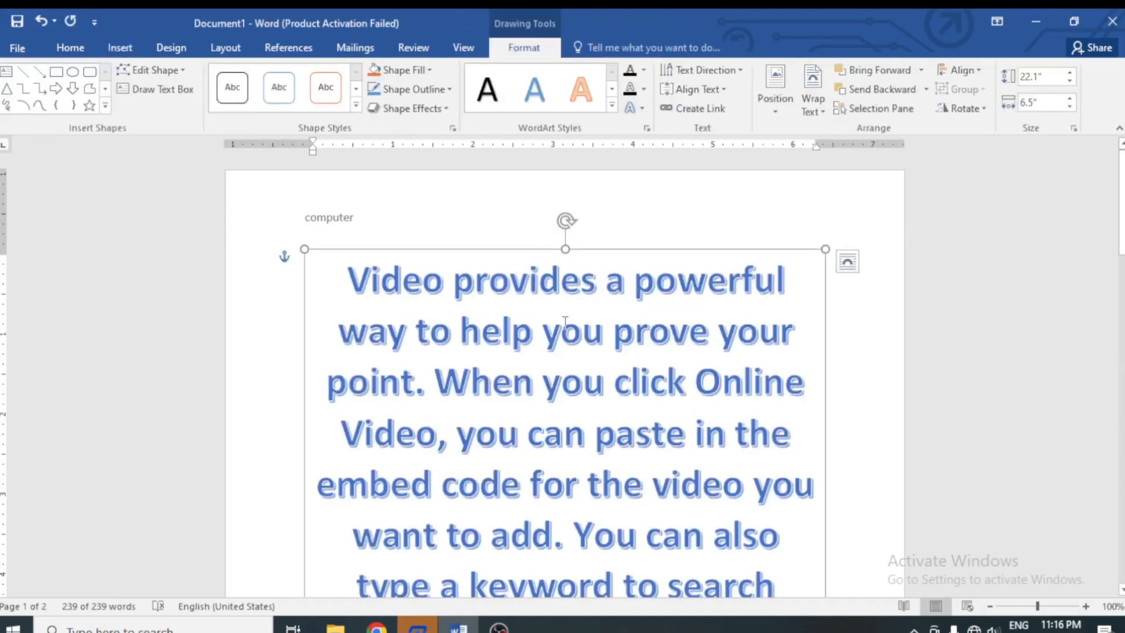
pyautogui.hotkey('ctrl', 'z')
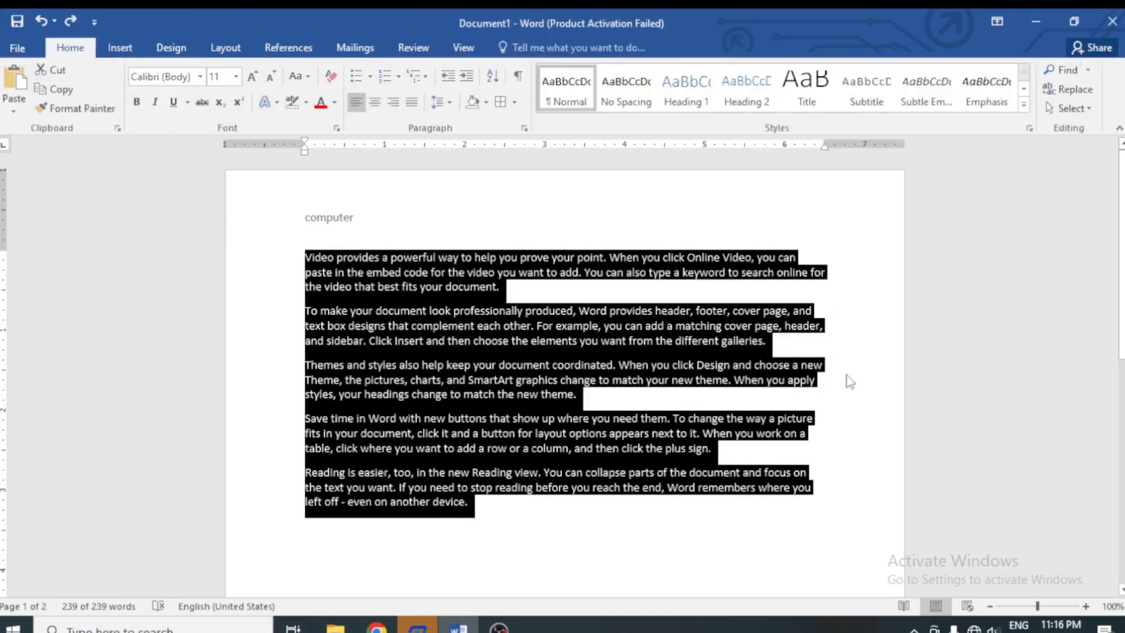
# Step: Preview the drop cap styles on the last paragraph and on the first paragraph without applying any
pyautogui.click(474, 508)
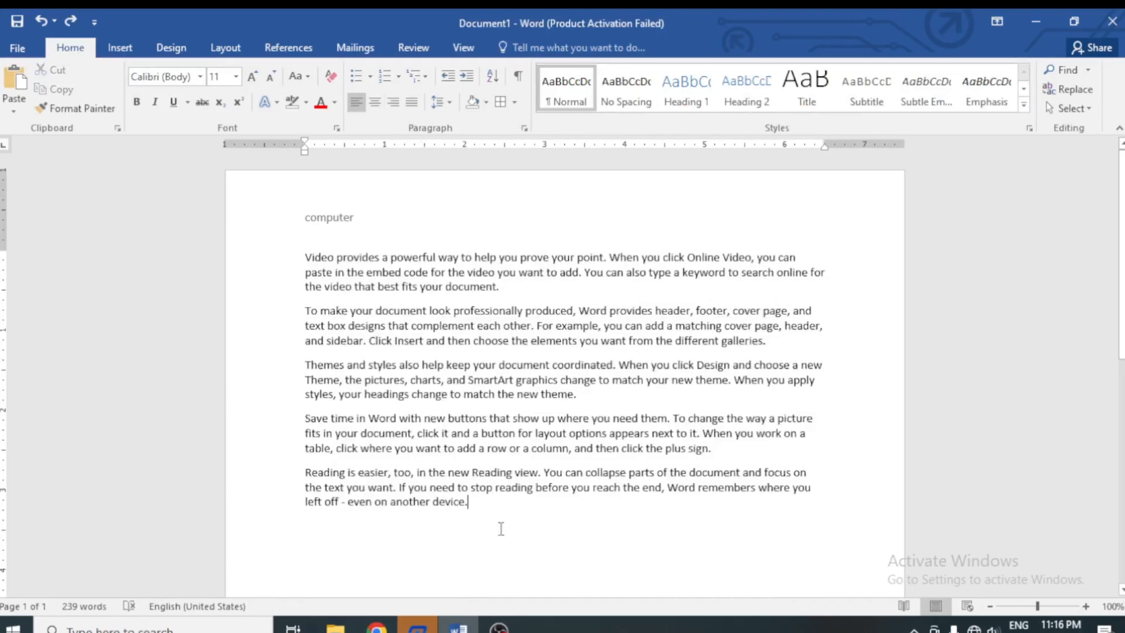
pyautogui.click(134, 57)
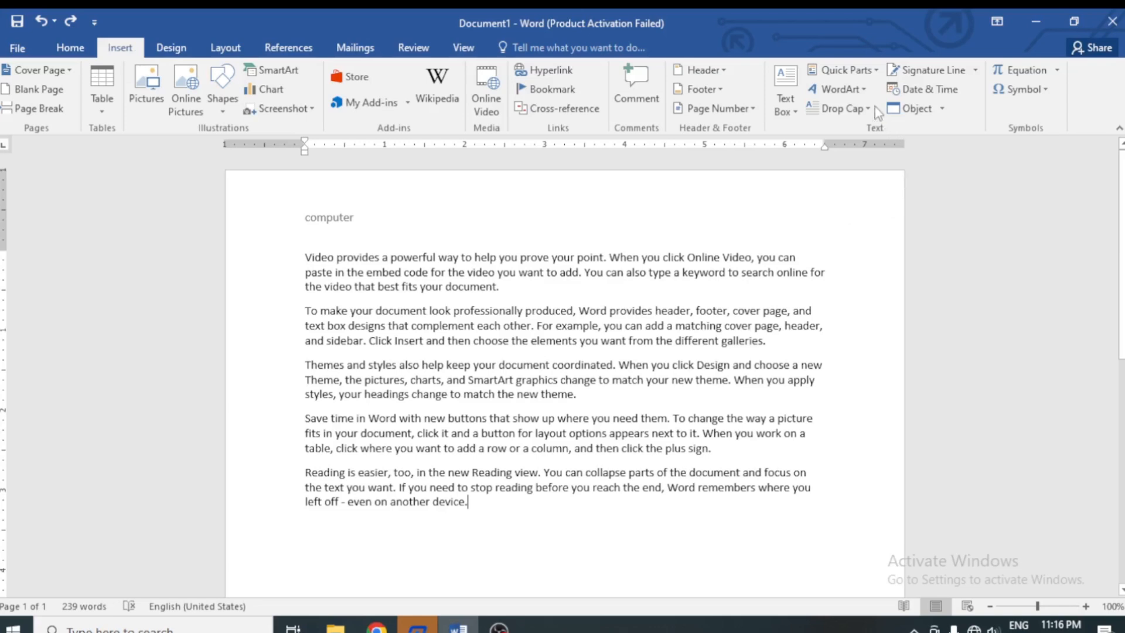
pyautogui.click(853, 109)
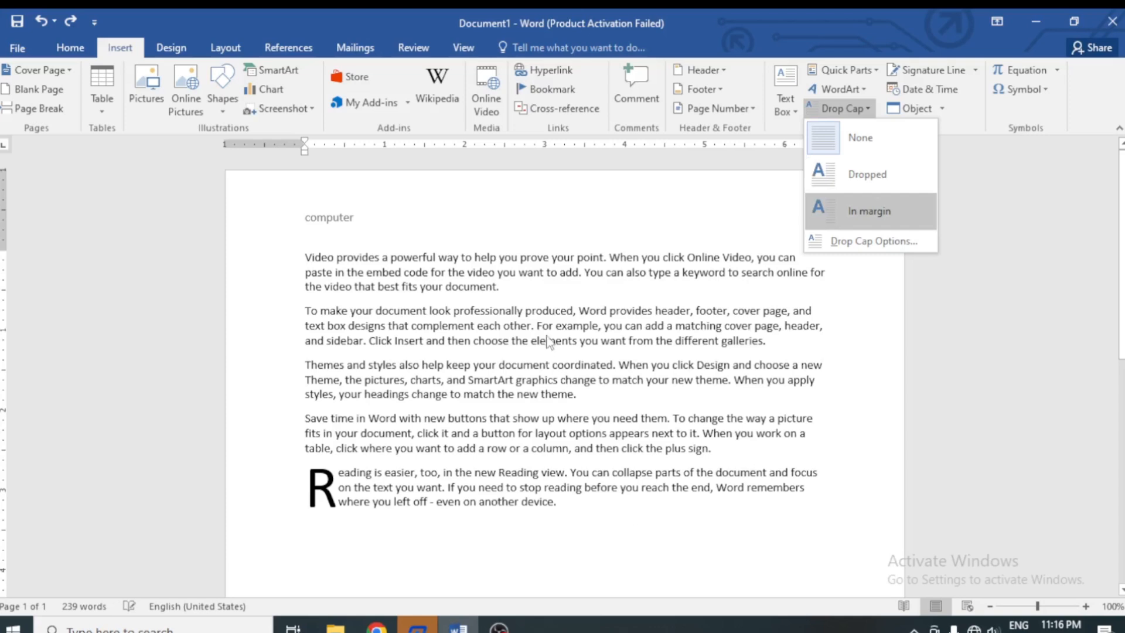
pyautogui.press('Escape')
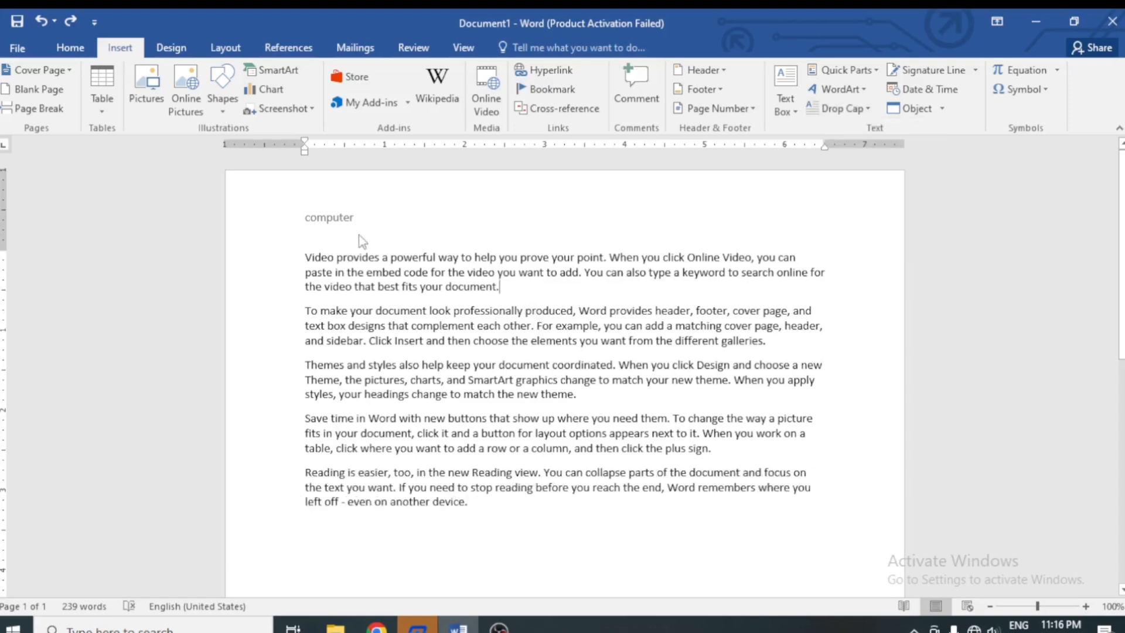
pyautogui.click(564, 285)
pyautogui.click(837, 108)
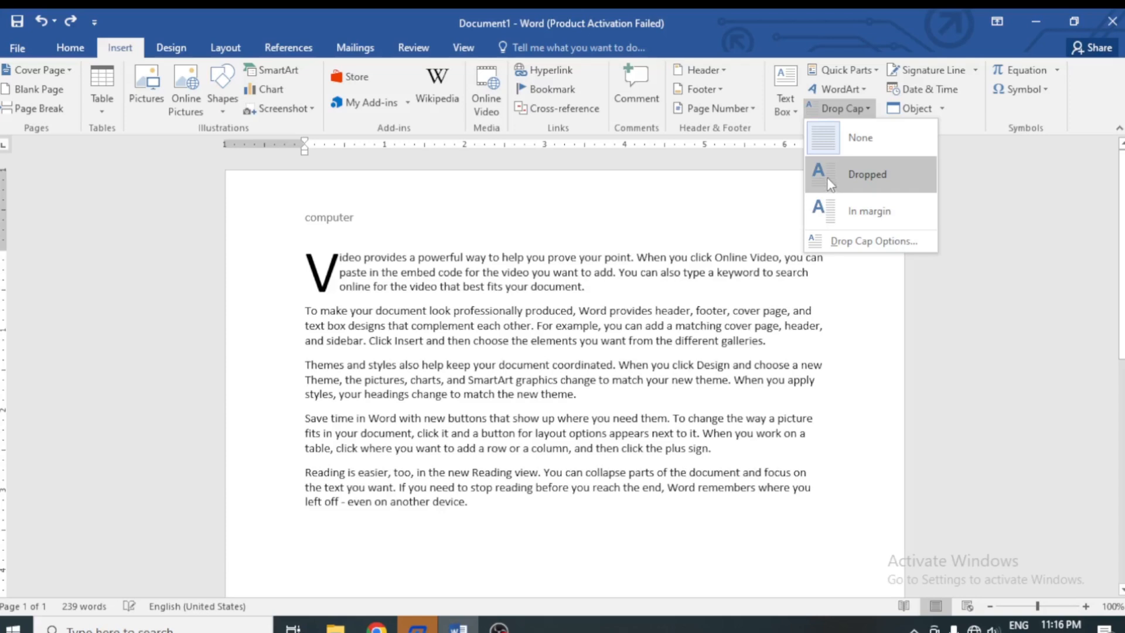
pyautogui.click(884, 321)
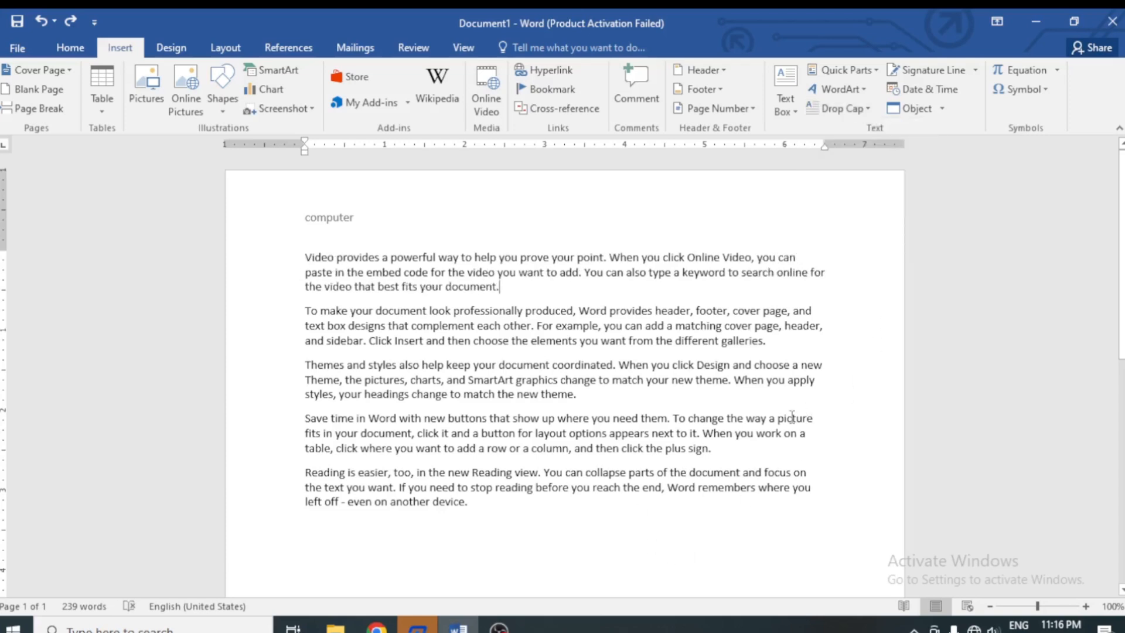
pyautogui.scroll(-3, 791, 422)
pyautogui.scroll(3, 891, 384)
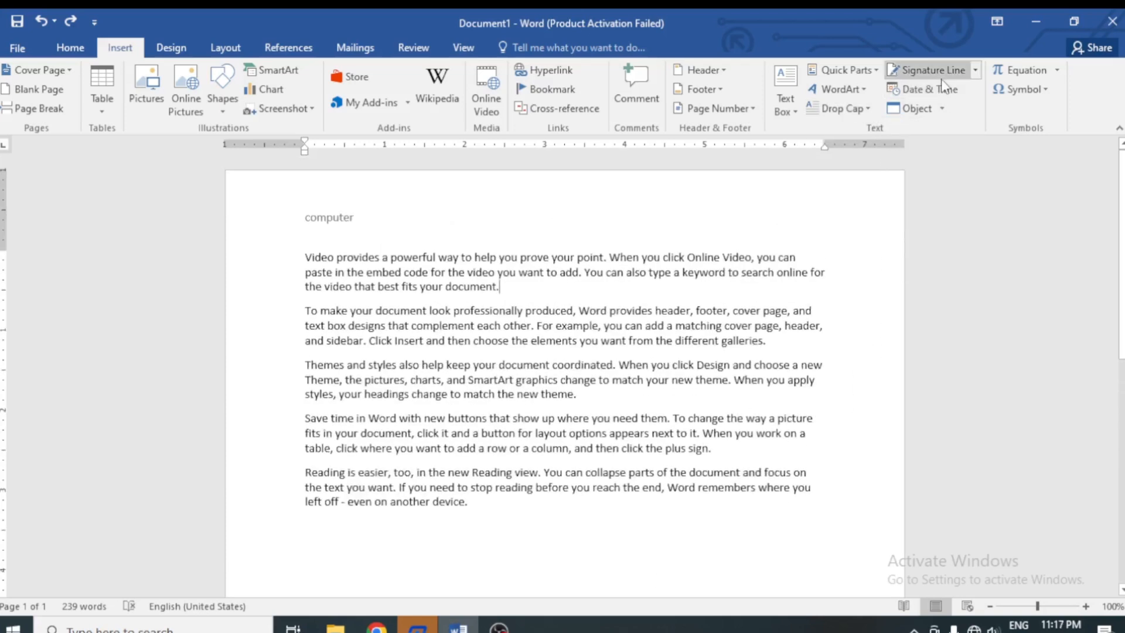
# Step: Examine the signature line setup and the available date and time formats, closing both without inserting anything
pyautogui.click(941, 76)
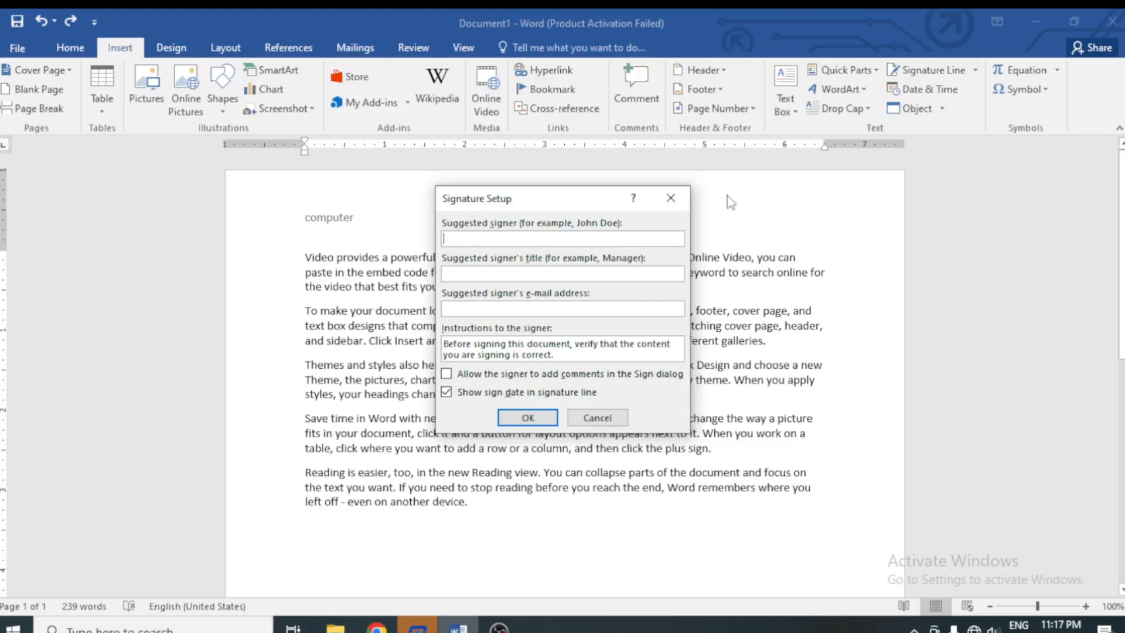
pyautogui.click(670, 198)
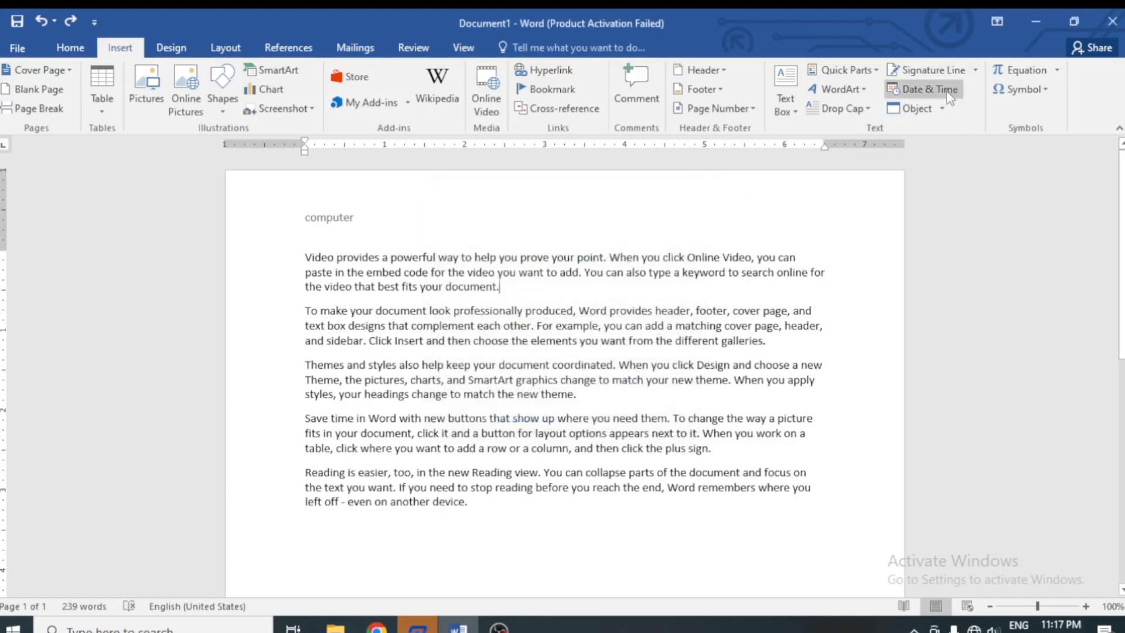
pyautogui.click(928, 89)
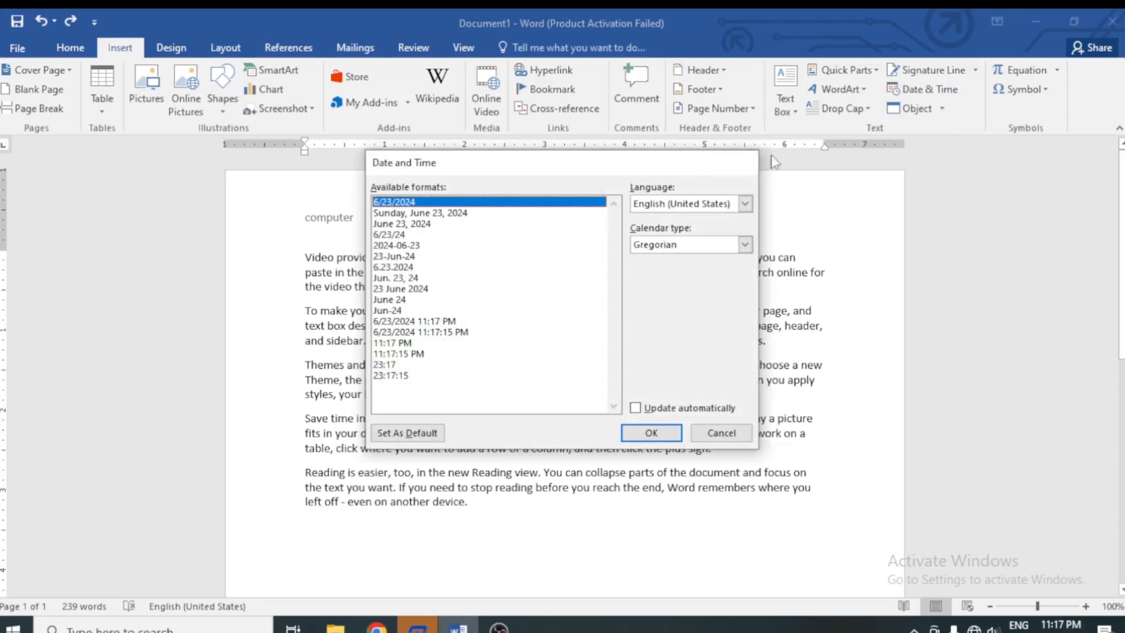
pyautogui.click(726, 164)
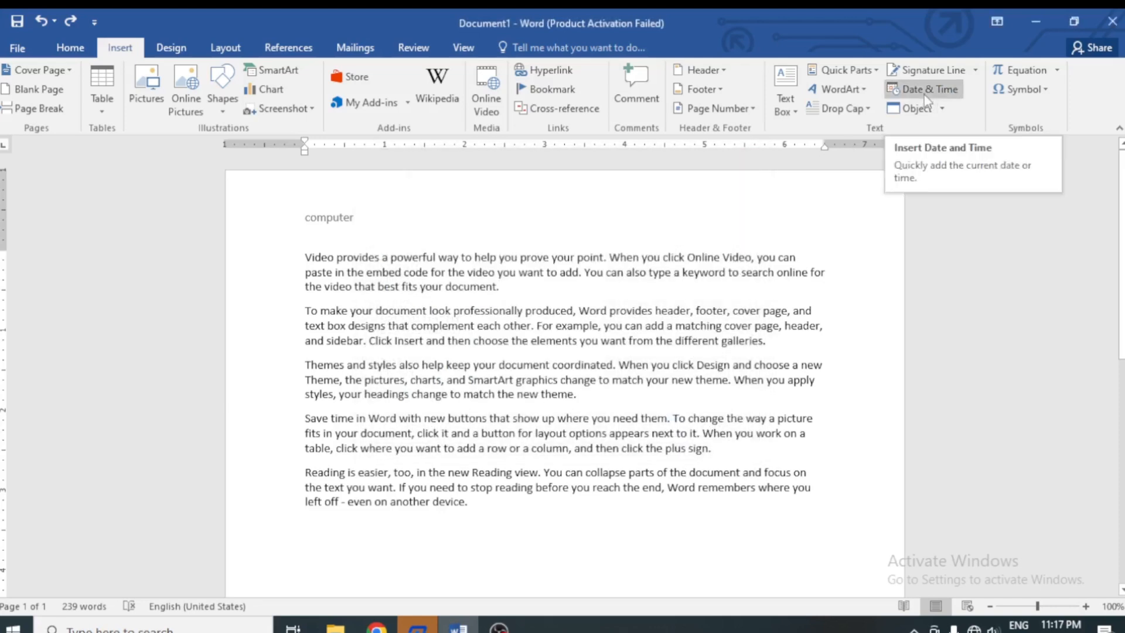
# Step: Insert the current date in the 6/23/2024 format on the empty line below the last paragraph
pyautogui.scroll(-3, 655, 490)
pyautogui.click(536, 401)
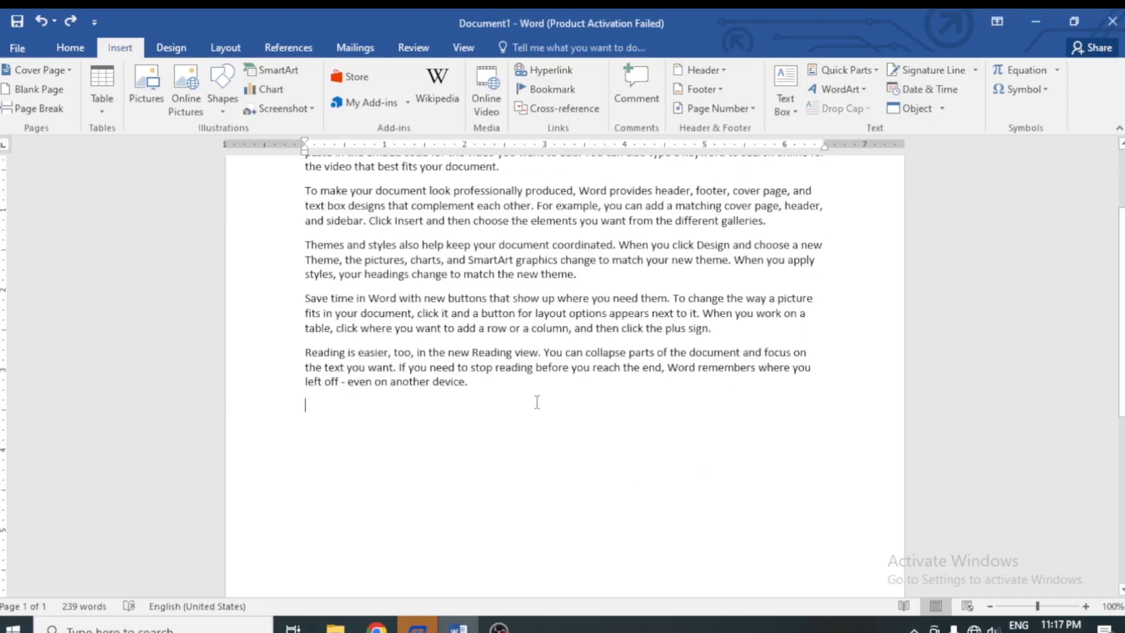
pyautogui.click(923, 89)
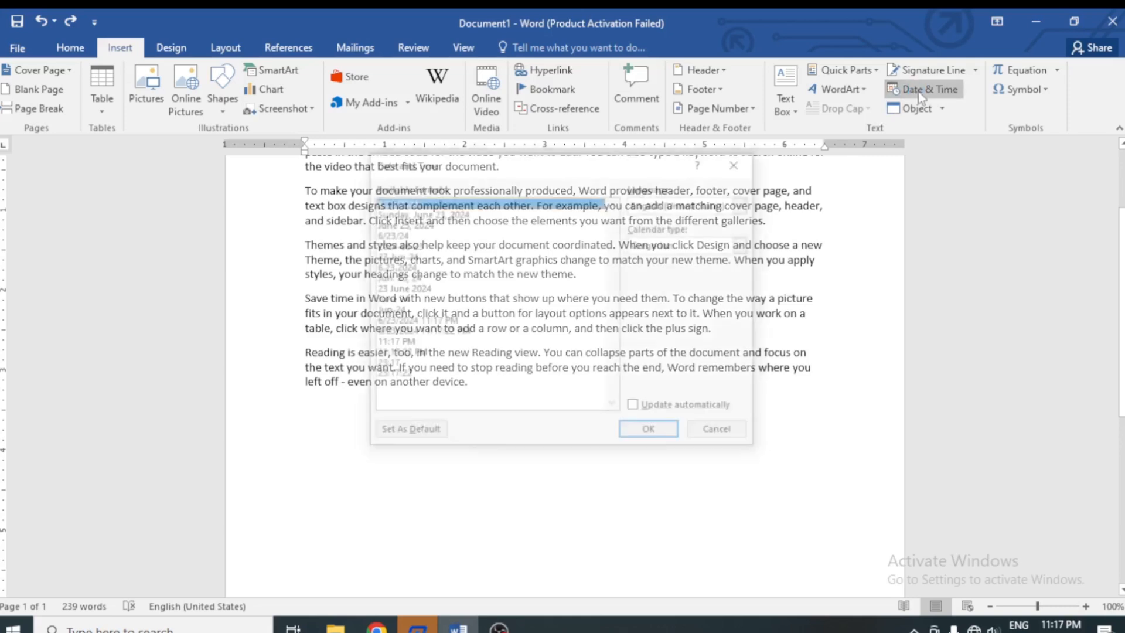
pyautogui.click(644, 434)
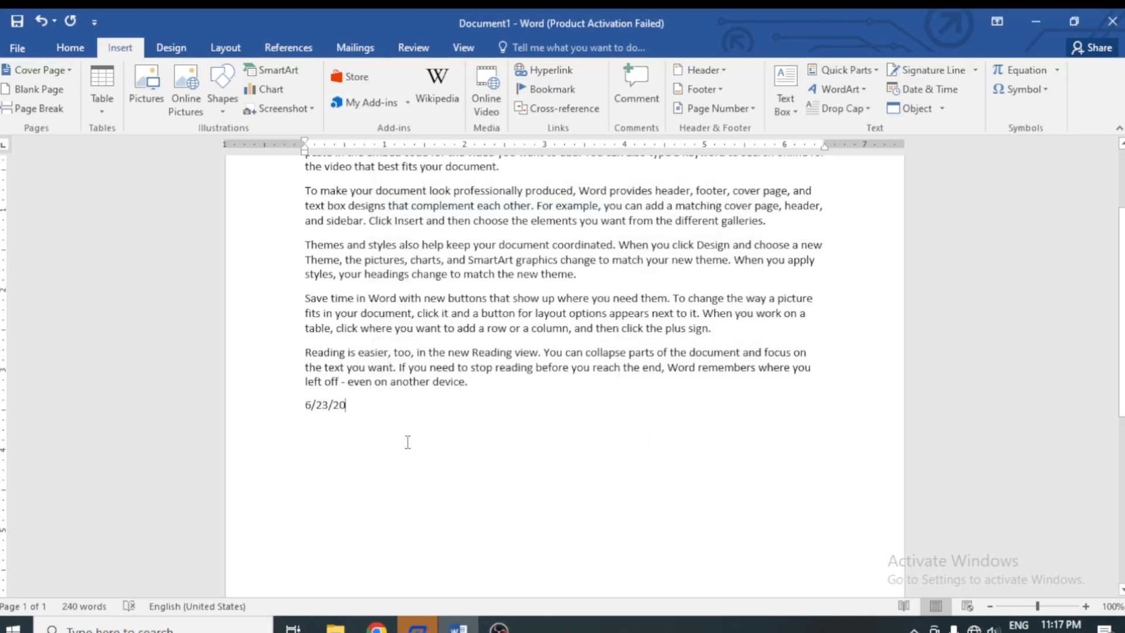
# Step: Delete the date and its empty line below the last paragraph
pyautogui.press('BackSpace')
pyautogui.press('BackSpace')
pyautogui.press('BackSpace')
pyautogui.press('BackSpace')
pyautogui.press('BackSpace')
pyautogui.press('BackSpace')
# Step: Examine the object insertion options and the built-in equation gallery, closing both without inserting anything
pyautogui.click(941, 110)
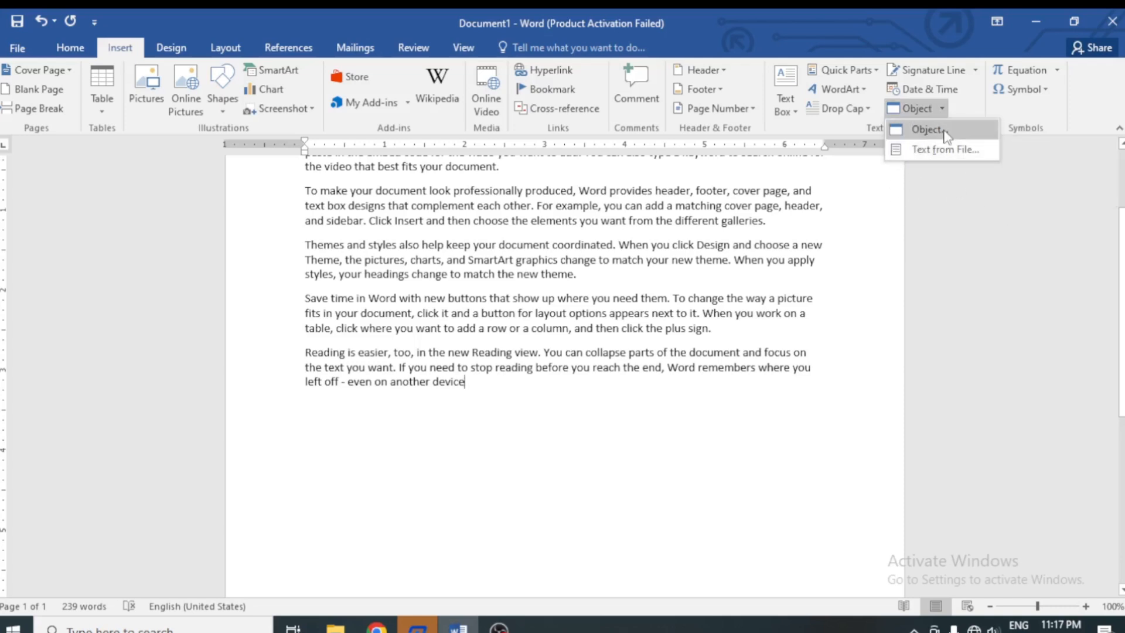
pyautogui.click(943, 195)
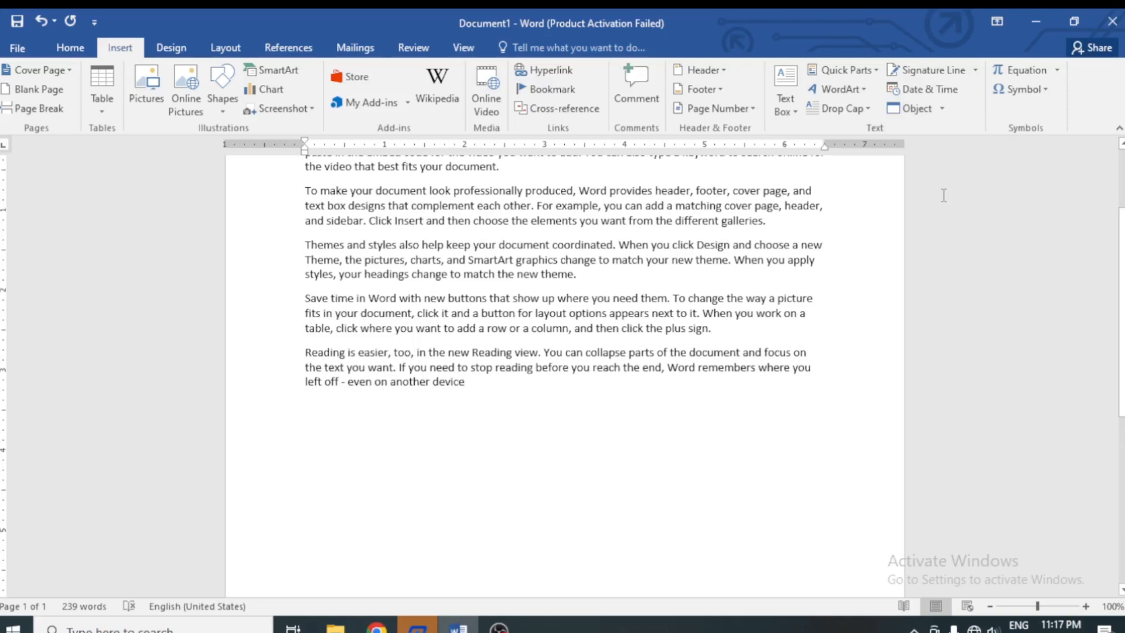
pyautogui.click(1057, 71)
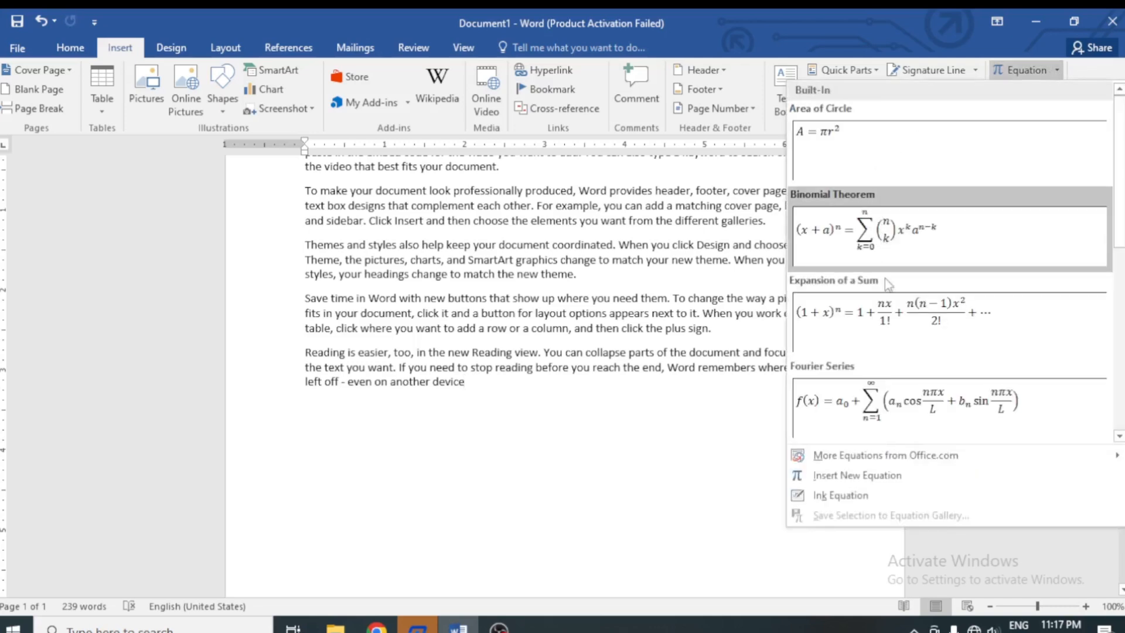
pyautogui.scroll(-3, 894, 334)
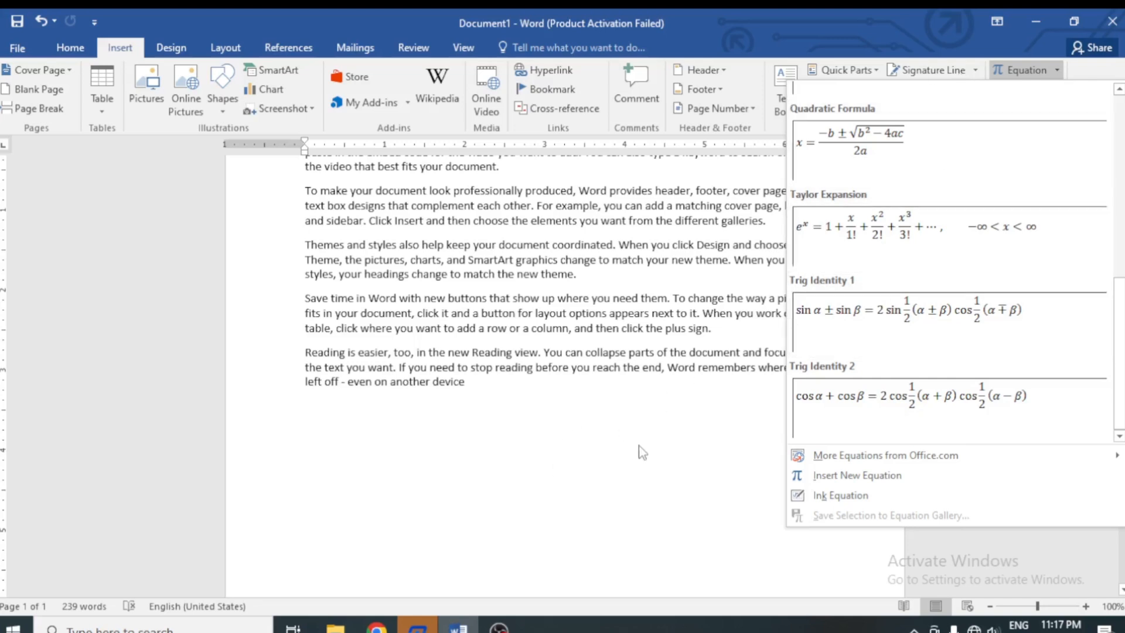
pyautogui.click(680, 451)
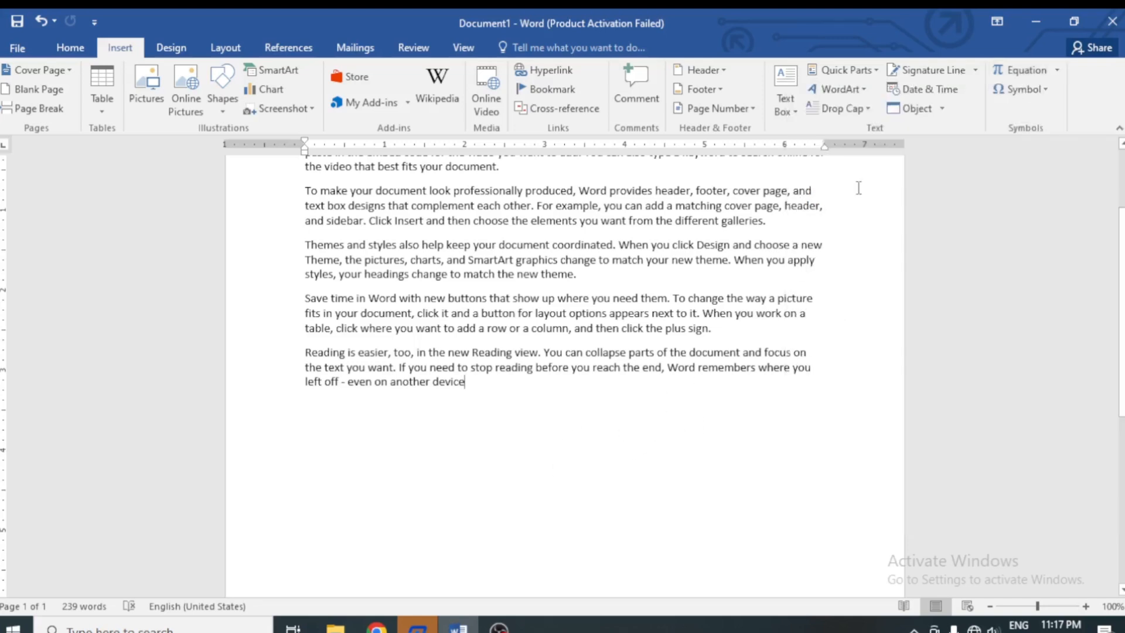
# Step: Insert the π symbol at the end of the last paragraph
pyautogui.click(1032, 94)
pyautogui.click(1028, 89)
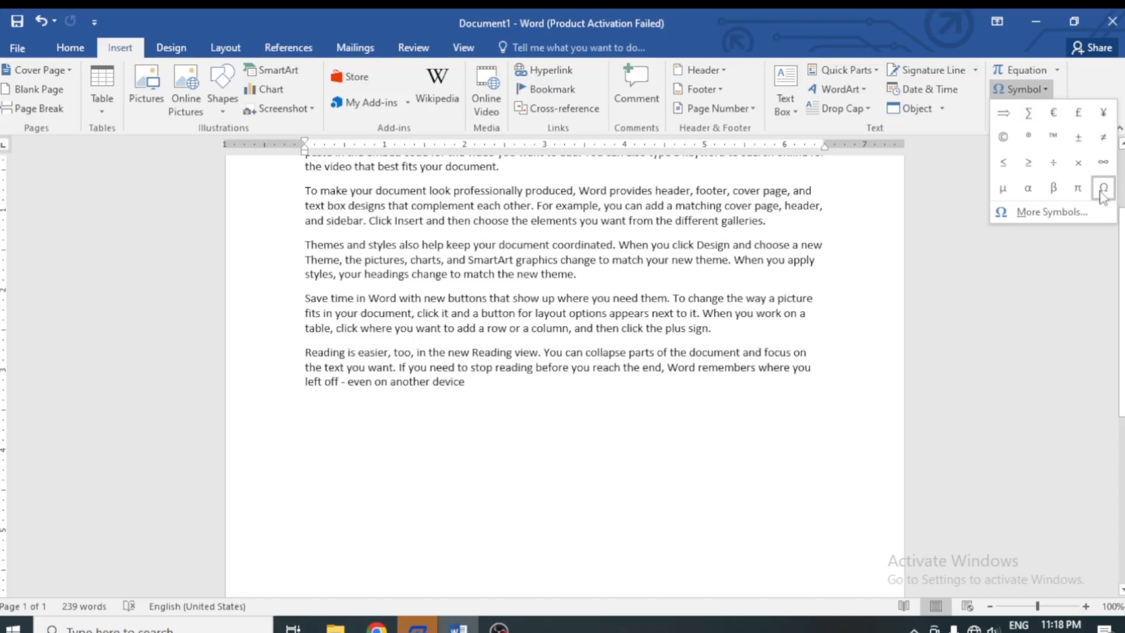
pyautogui.click(1078, 188)
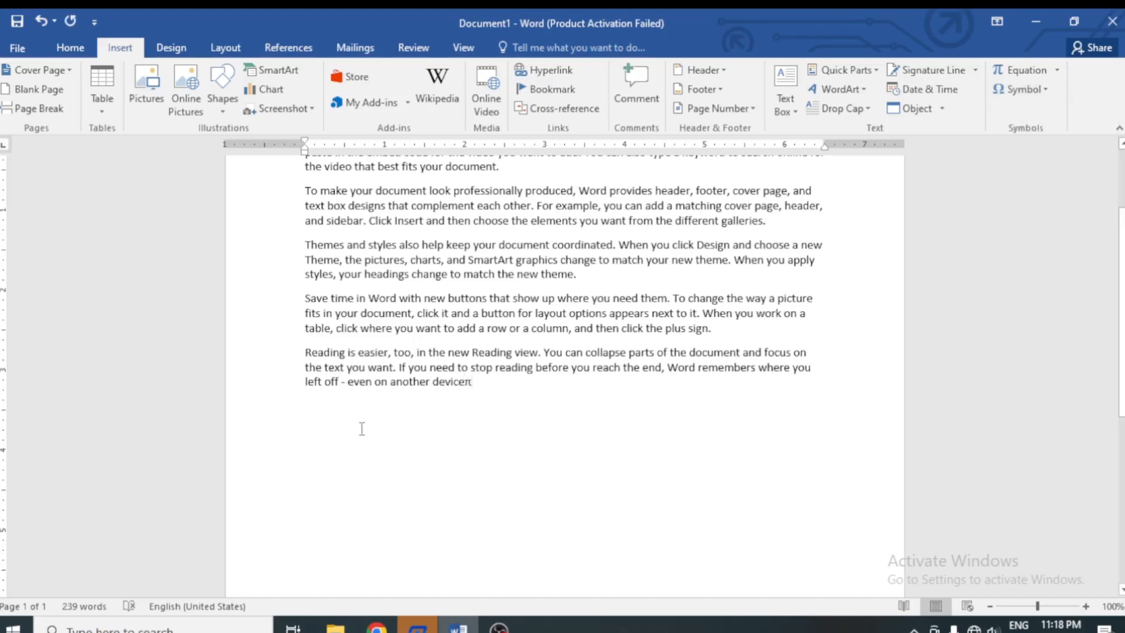
# Step: Enlarge the font size of the π symbol at the end of the last paragraph
pyautogui.moveTo(479, 381); pyautogui.dragTo(466, 382)
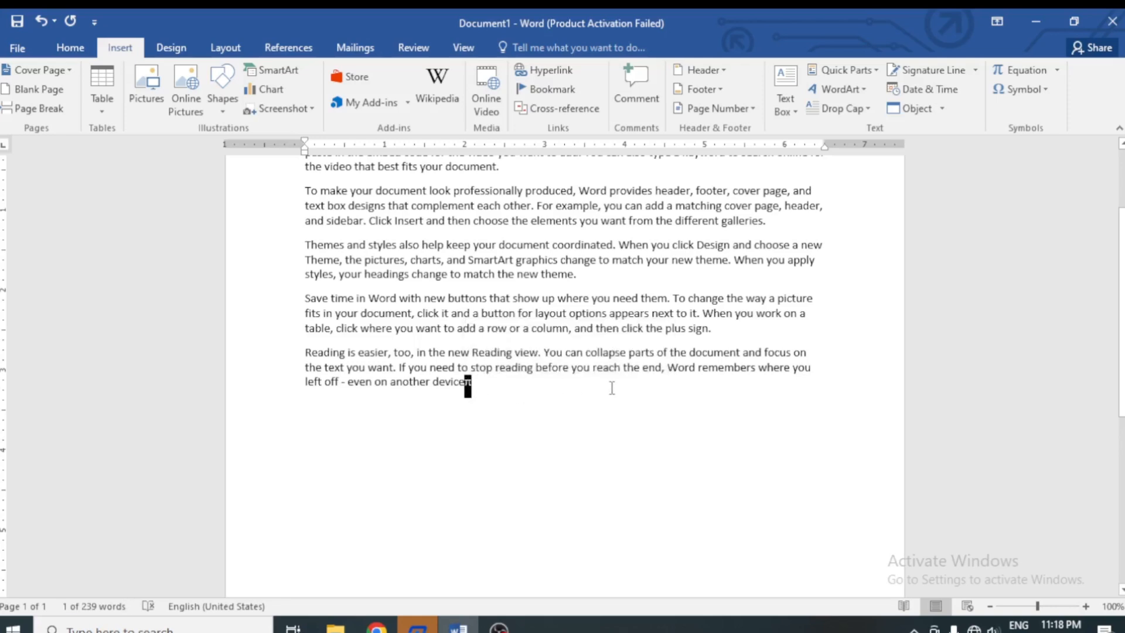
pyautogui.hotkey('ctrl', ']')
pyautogui.hotkey('ctrl', ']')
pyautogui.hotkey('ctrl', ']')
pyautogui.hotkey('ctrl', ']')
pyautogui.hotkey('ctrl', ']')
pyautogui.hotkey('ctrl', ']')
pyautogui.hotkey('ctrl', ']')
pyautogui.hotkey('ctrl', ']')
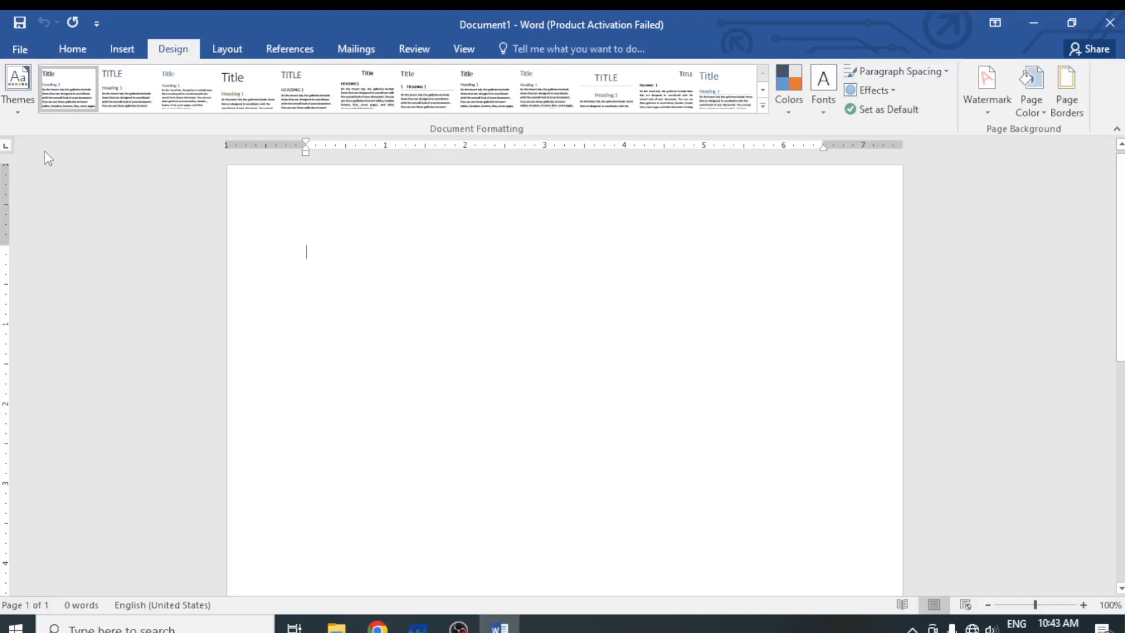
# Step: Apply the Facet theme to the blank document and look over the available style sets without choosing one
pyautogui.click(19, 112)
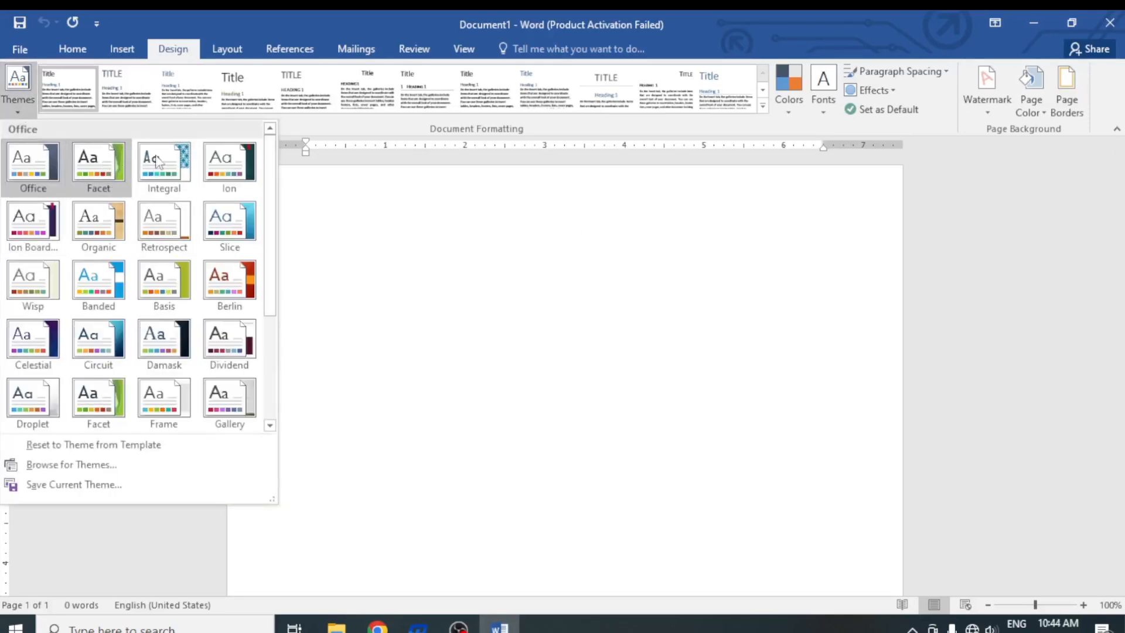
pyautogui.click(106, 159)
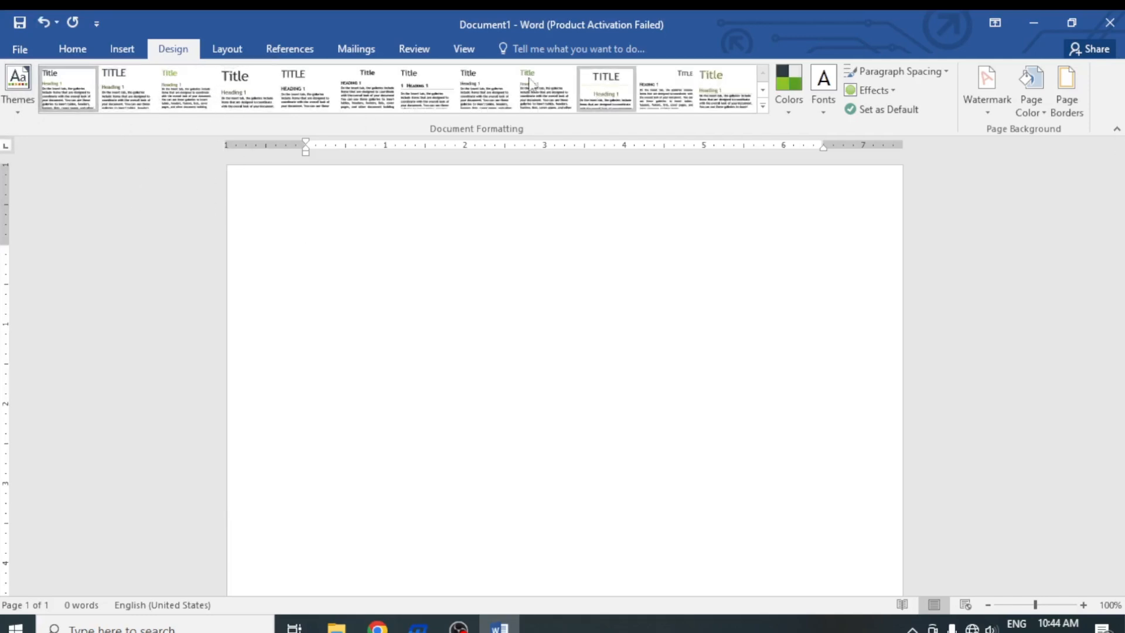
pyautogui.click(762, 106)
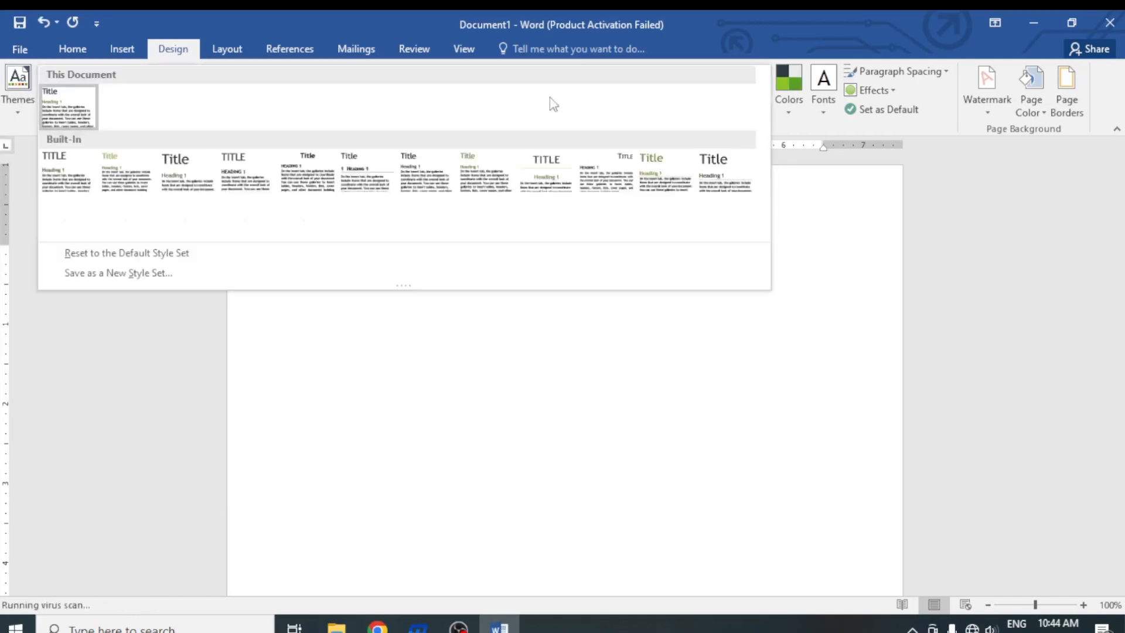
pyautogui.click(639, 365)
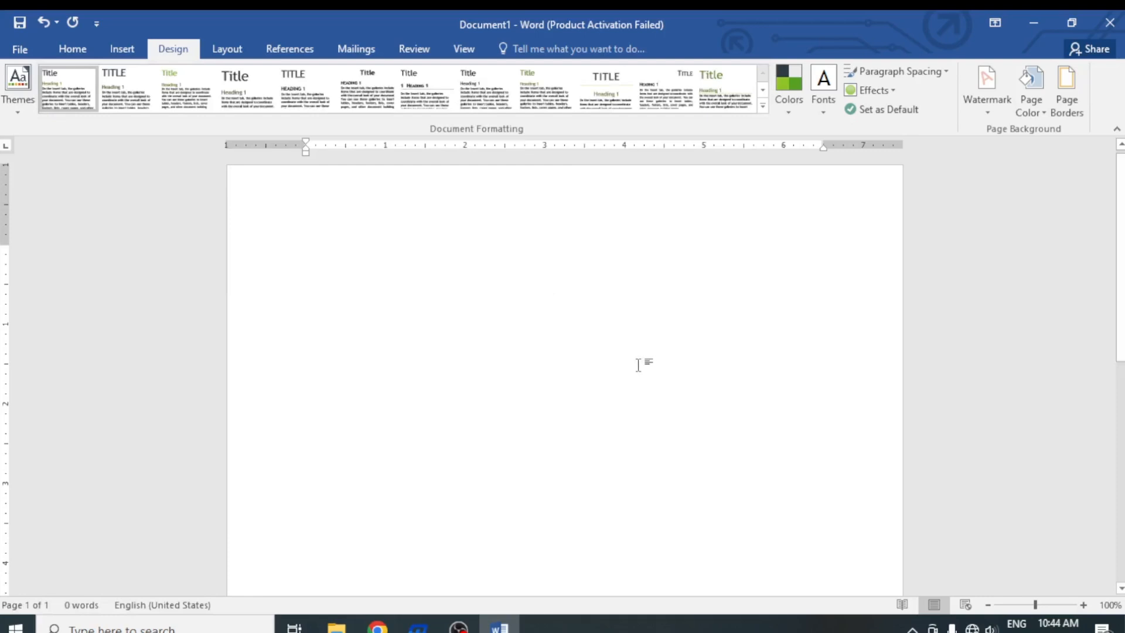
# Step: Generate sample paragraphs with =rand() and apply the Black & White (Numbered) style set to them
pyautogui.write('=rand(')
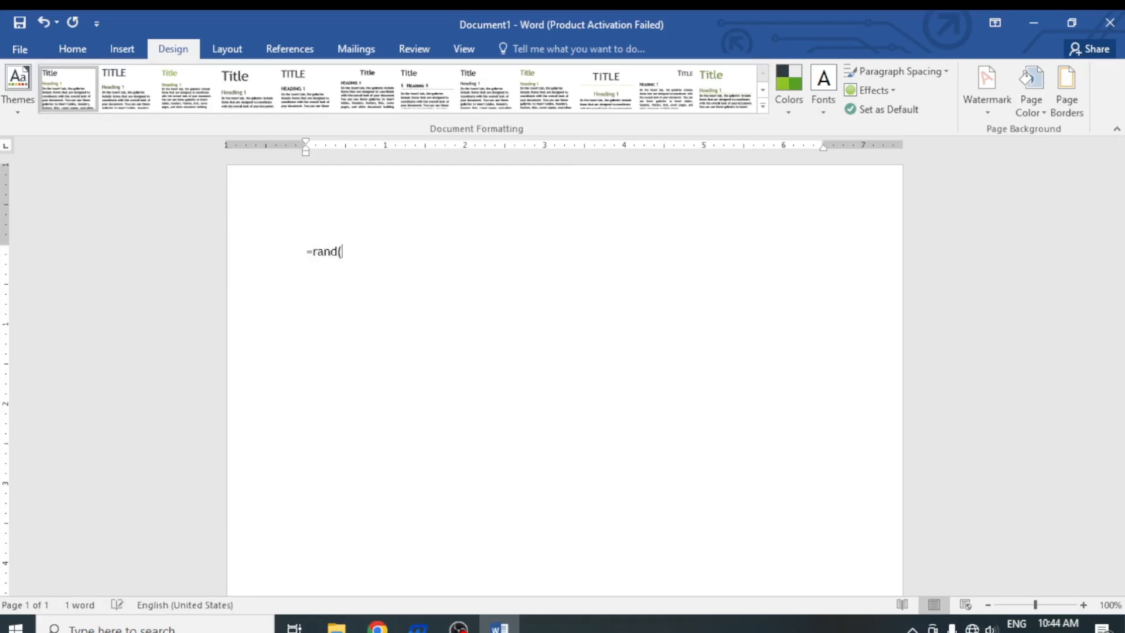
pyautogui.write(')')
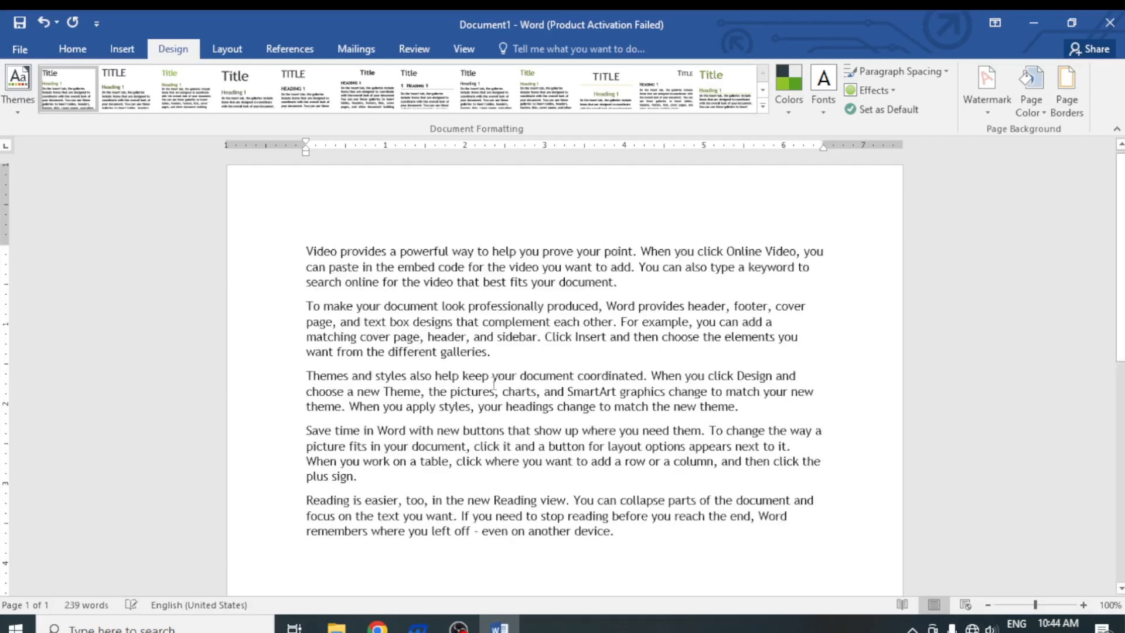
pyautogui.moveTo(648, 530); pyautogui.dragTo(227, 169)
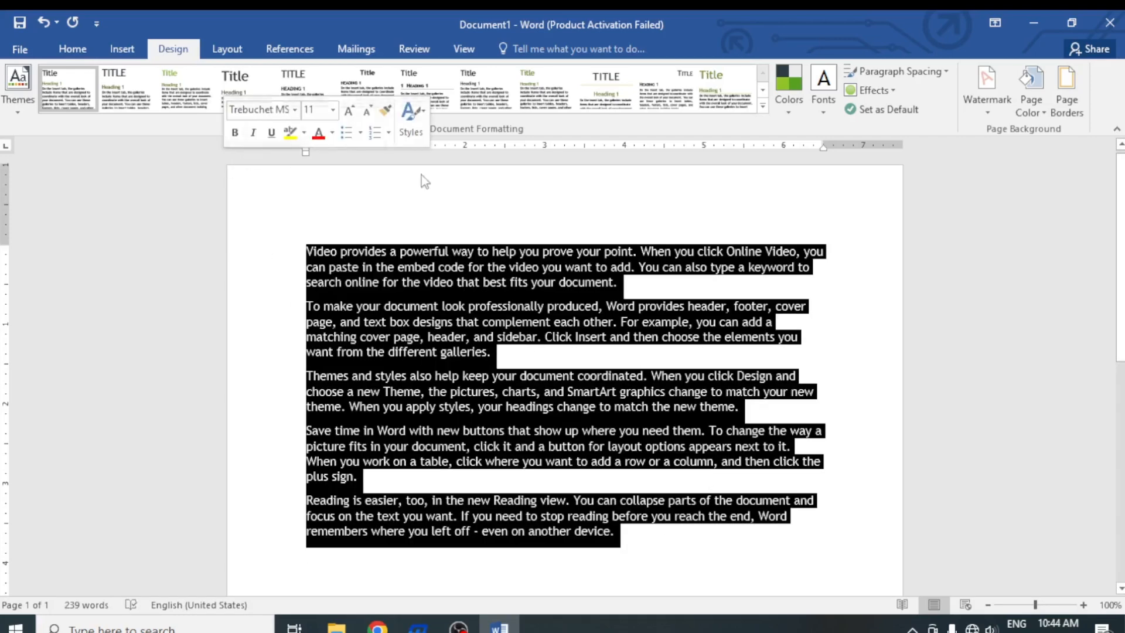
pyautogui.click(454, 95)
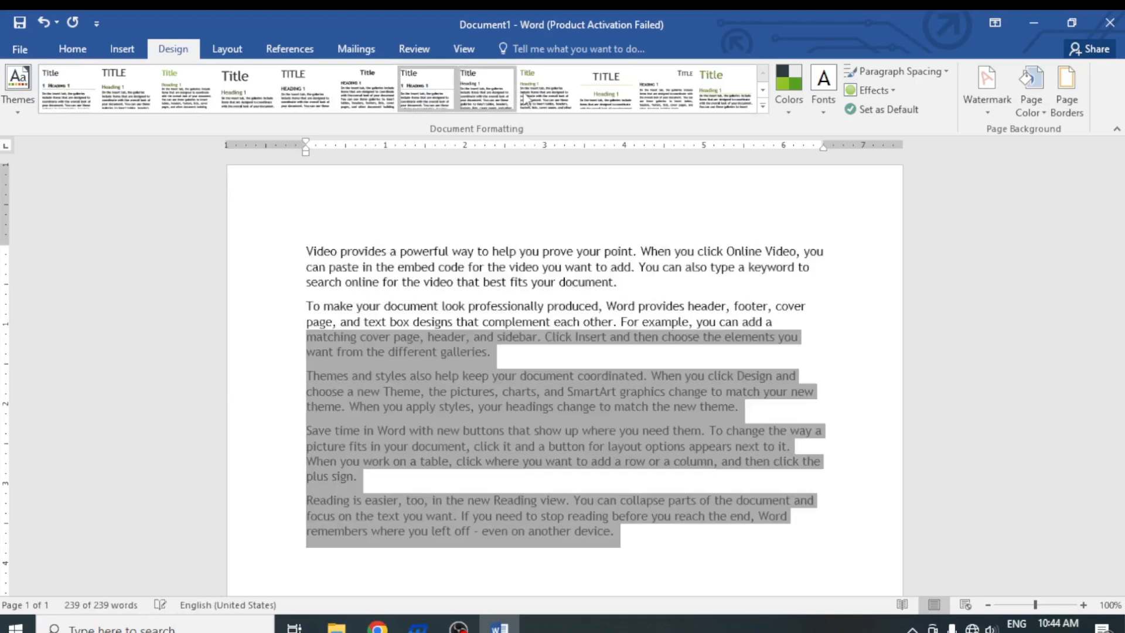
# Step: Select all the text and preview the theme color sets and style sets without applying any
pyautogui.hotkey('ctrl', 'a')
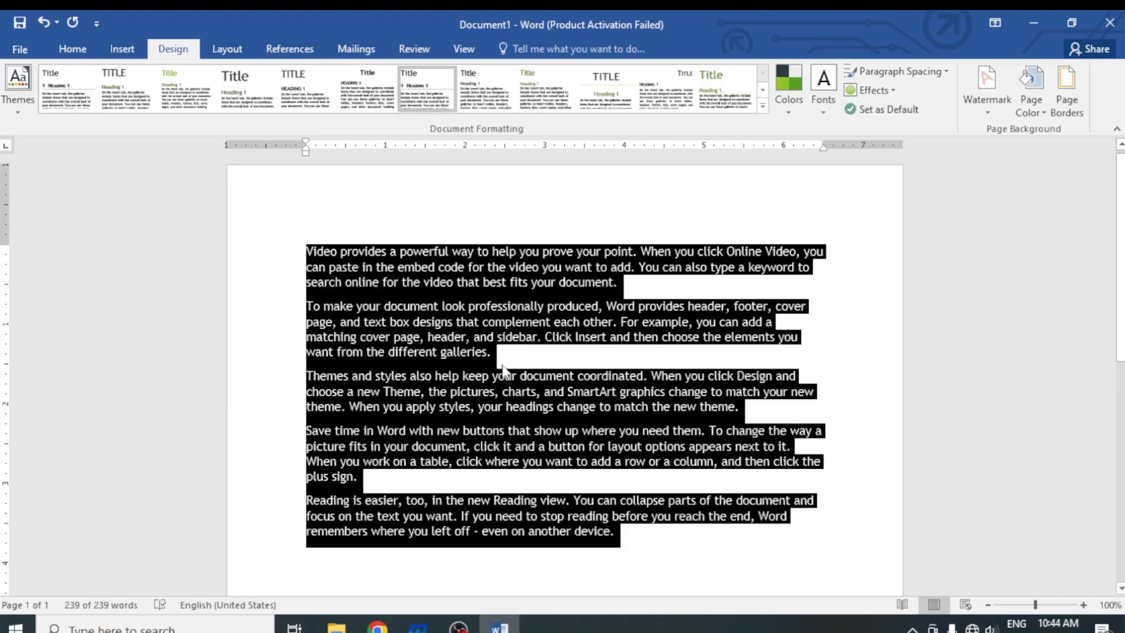
pyautogui.click(793, 108)
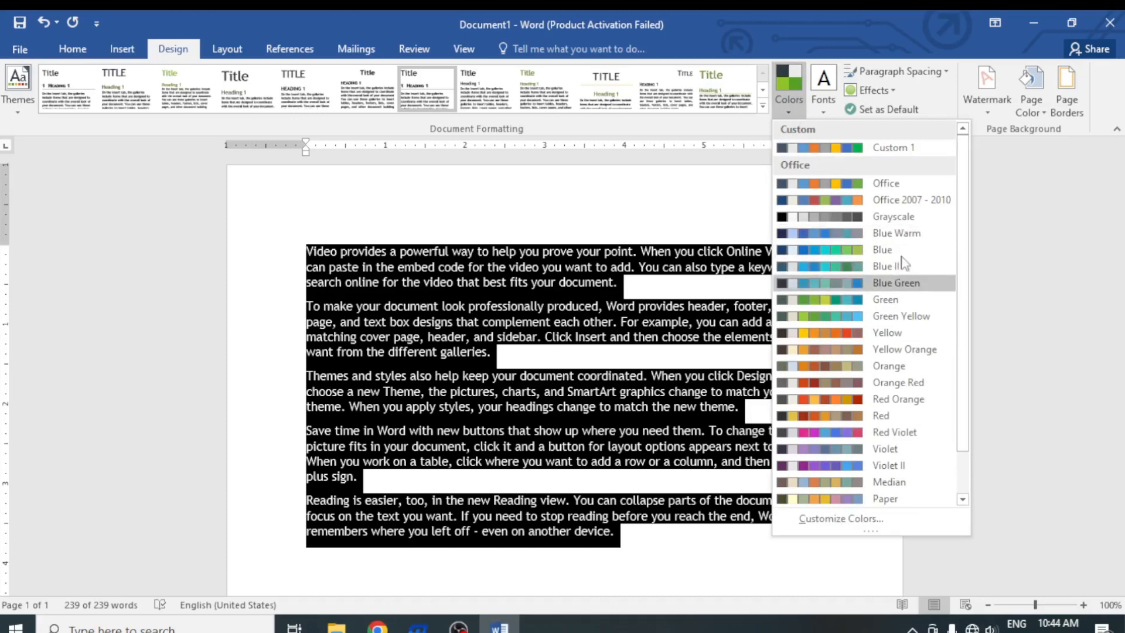
pyautogui.click(1034, 219)
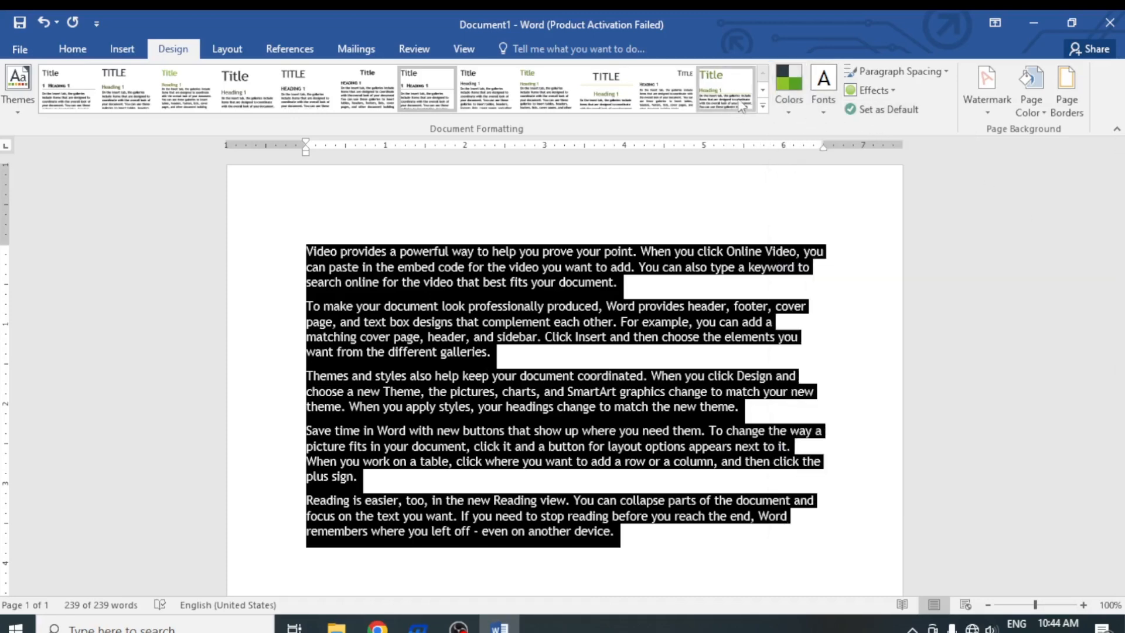
pyautogui.click(762, 106)
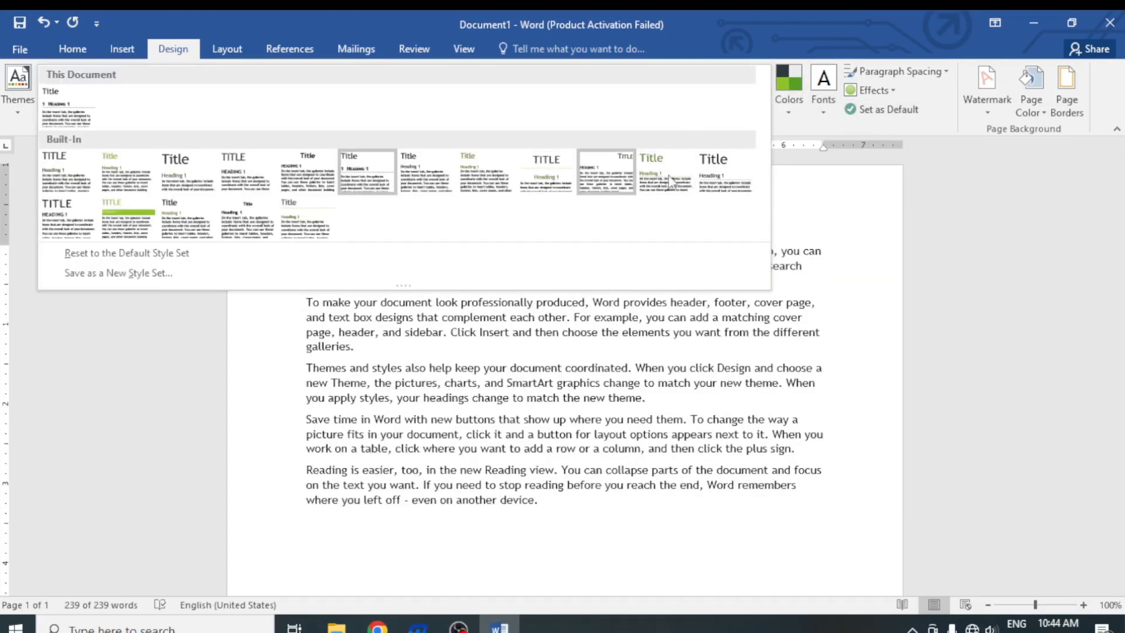
pyautogui.click(952, 220)
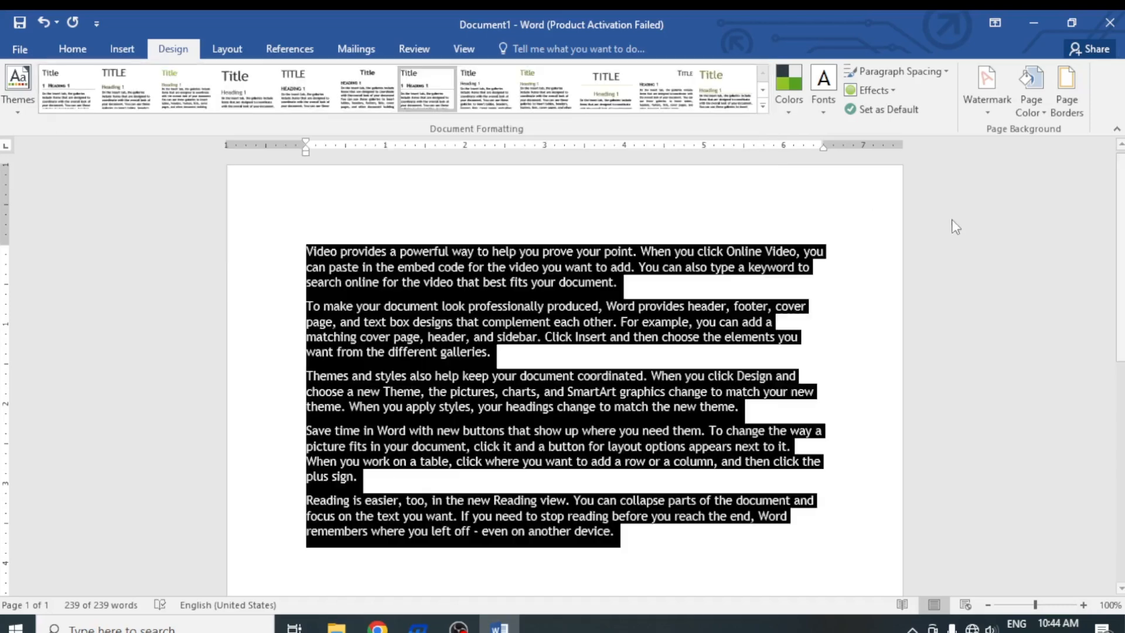
# Step: Change the document's theme fonts to the Georgia set
pyautogui.click(824, 108)
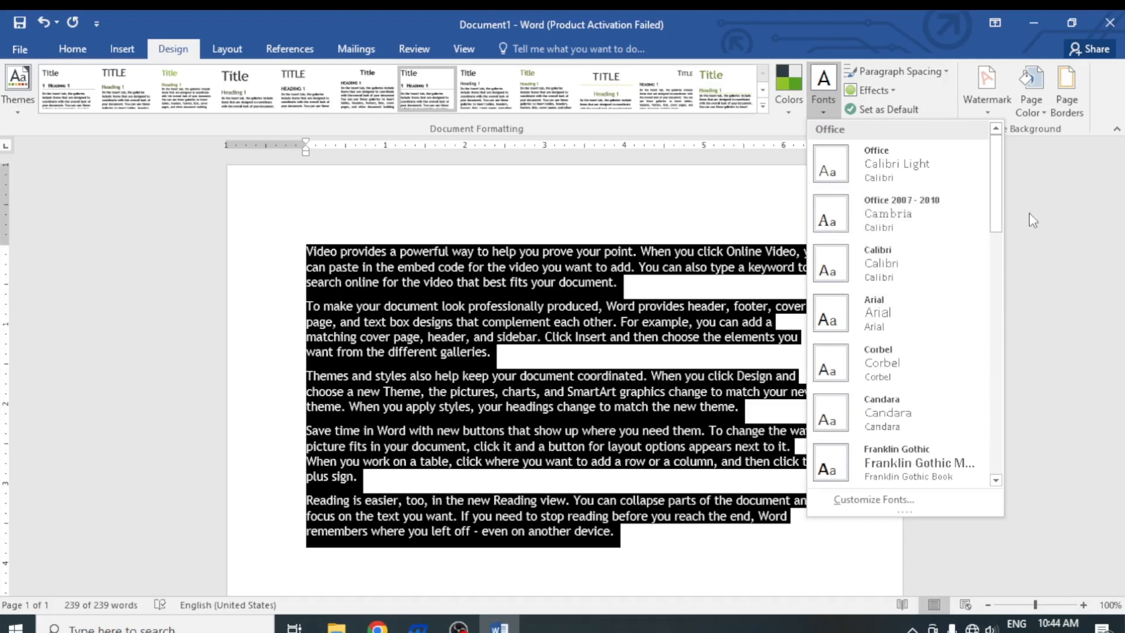
pyautogui.moveTo(998, 201); pyautogui.dragTo(955, 299)
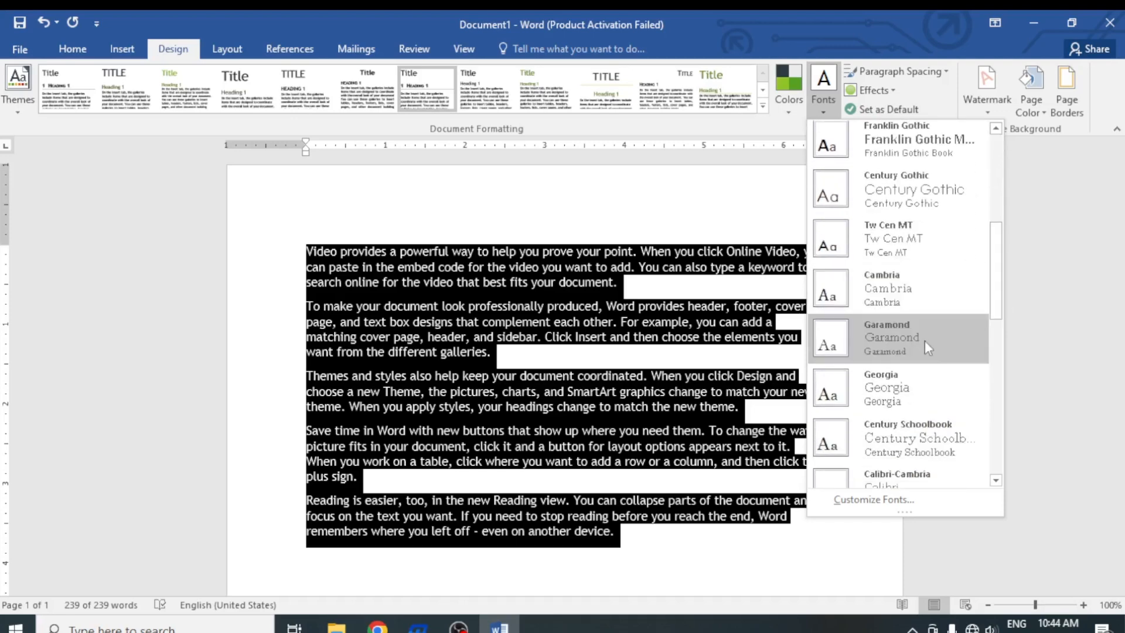
pyautogui.click(925, 385)
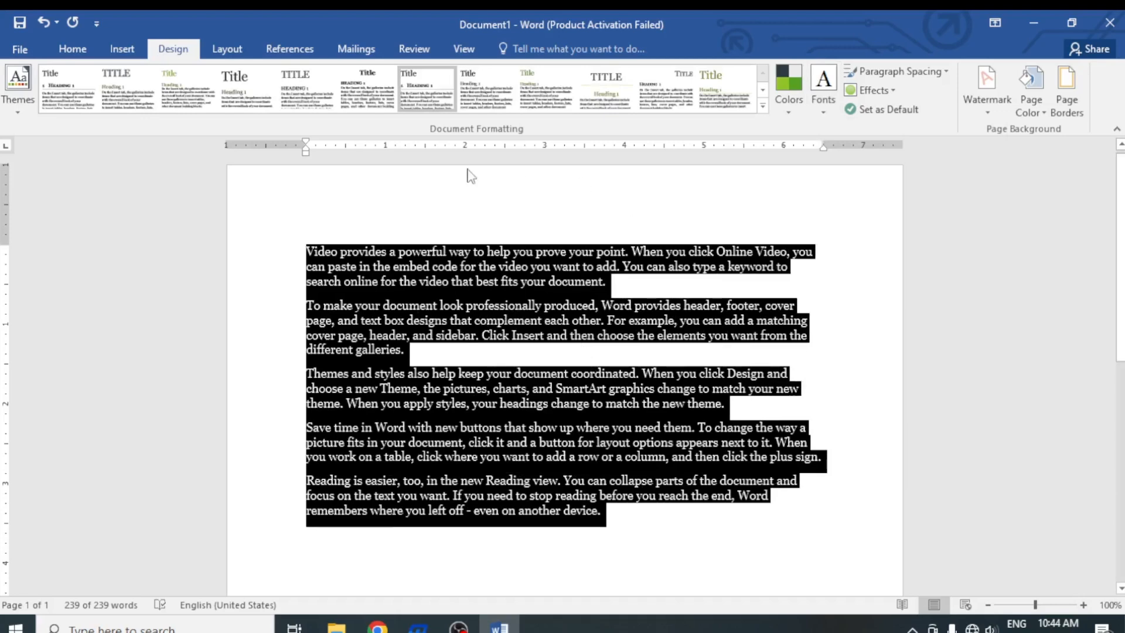
# Step: Preview the paragraph spacing presets and theme effects on the selected text without applying any
pyautogui.click(932, 72)
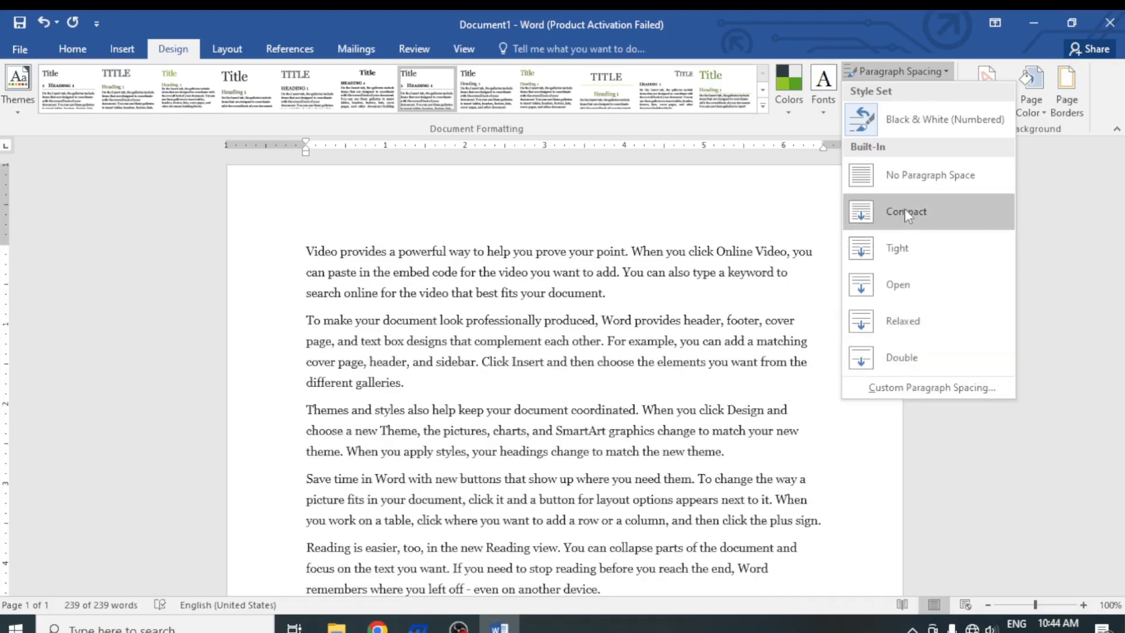
pyautogui.hotkey('ctrl', 'a')
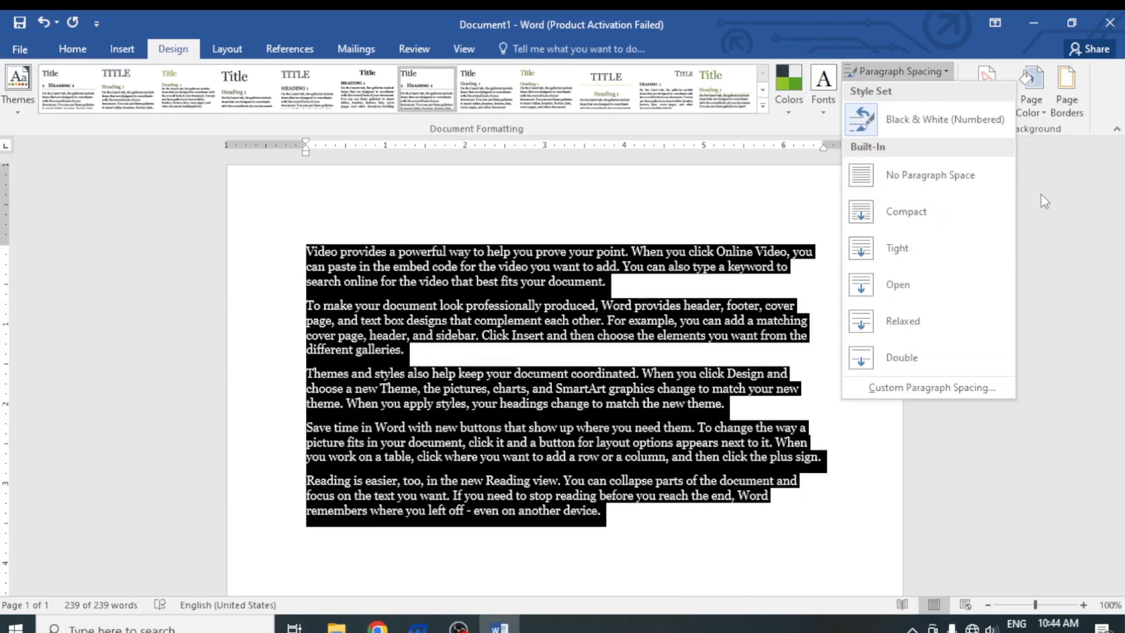
pyautogui.click(1040, 193)
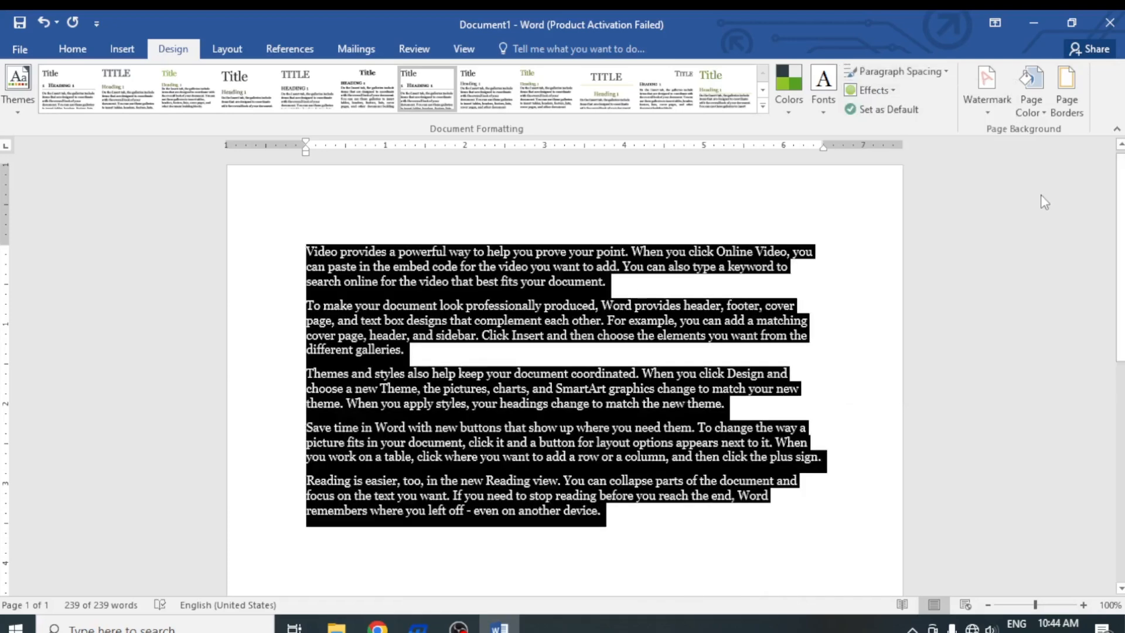
pyautogui.click(886, 91)
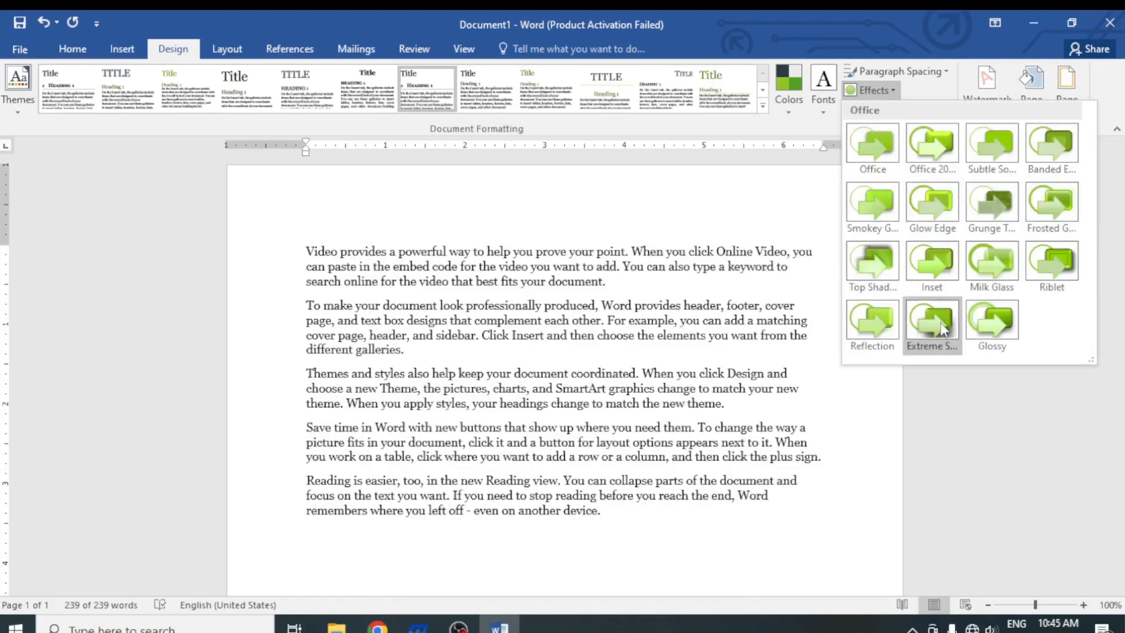
pyautogui.click(964, 437)
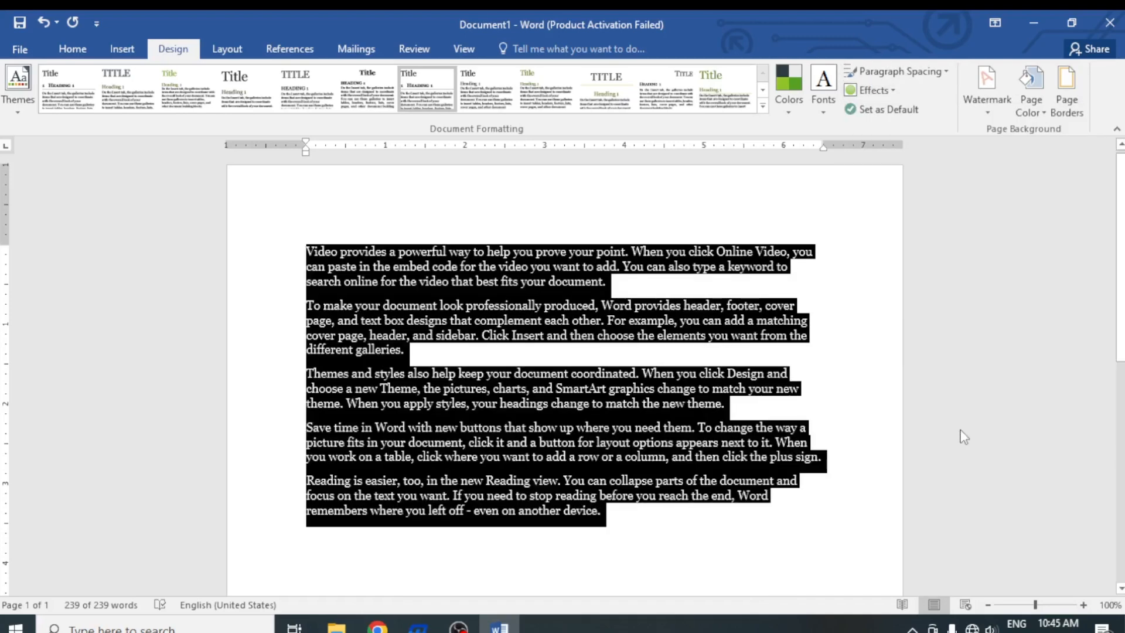
# Step: Examine the option to make the current style set and theme the default, closing it without accepting
pyautogui.click(900, 109)
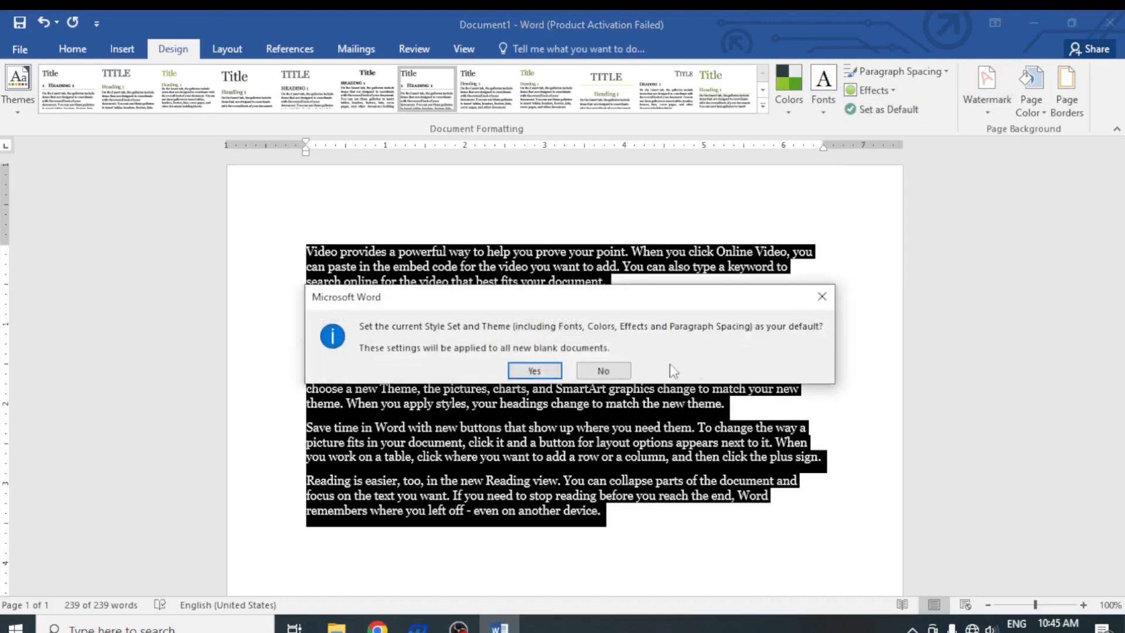
pyautogui.click(821, 297)
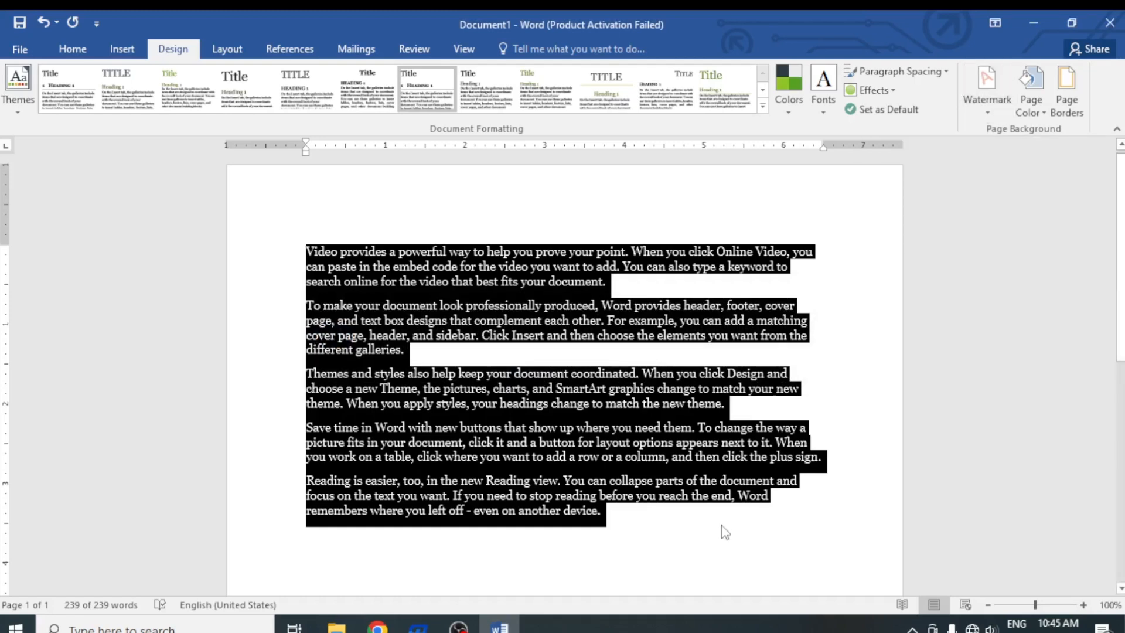
# Step: Delete all the text and set up a custom text watermark with the wording "text"
pyautogui.press('Delete')
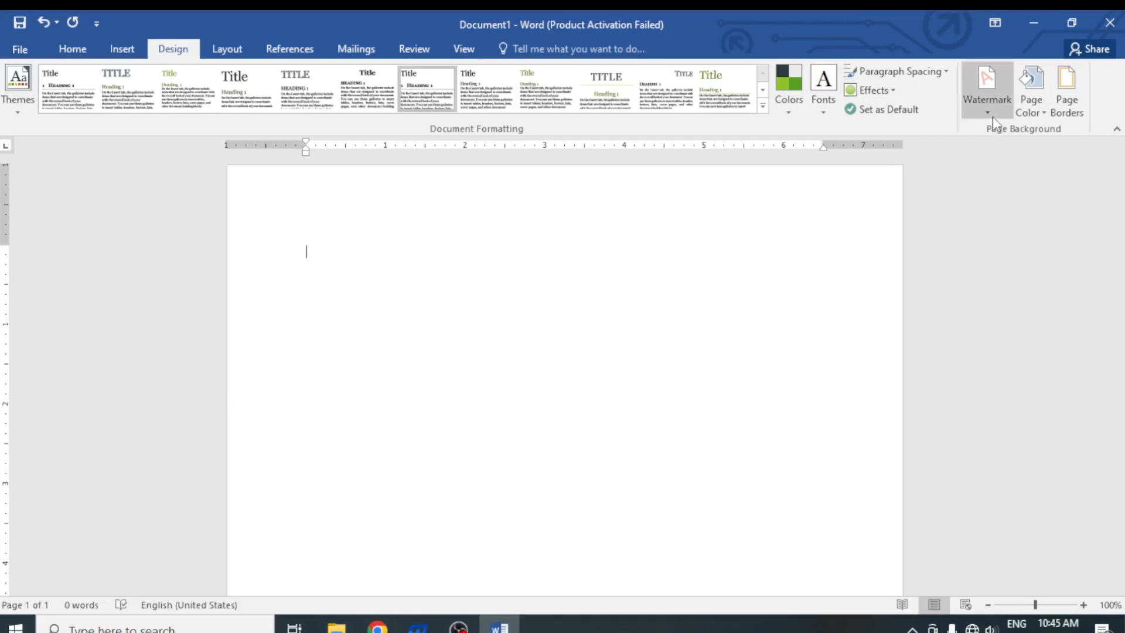
pyautogui.click(977, 102)
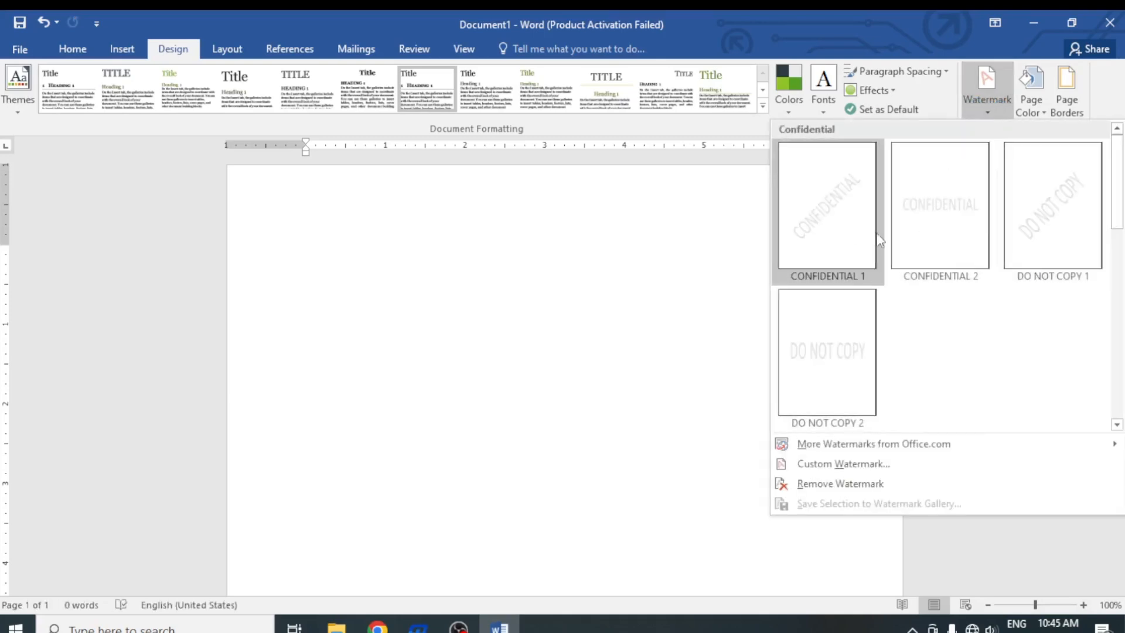
pyautogui.click(841, 465)
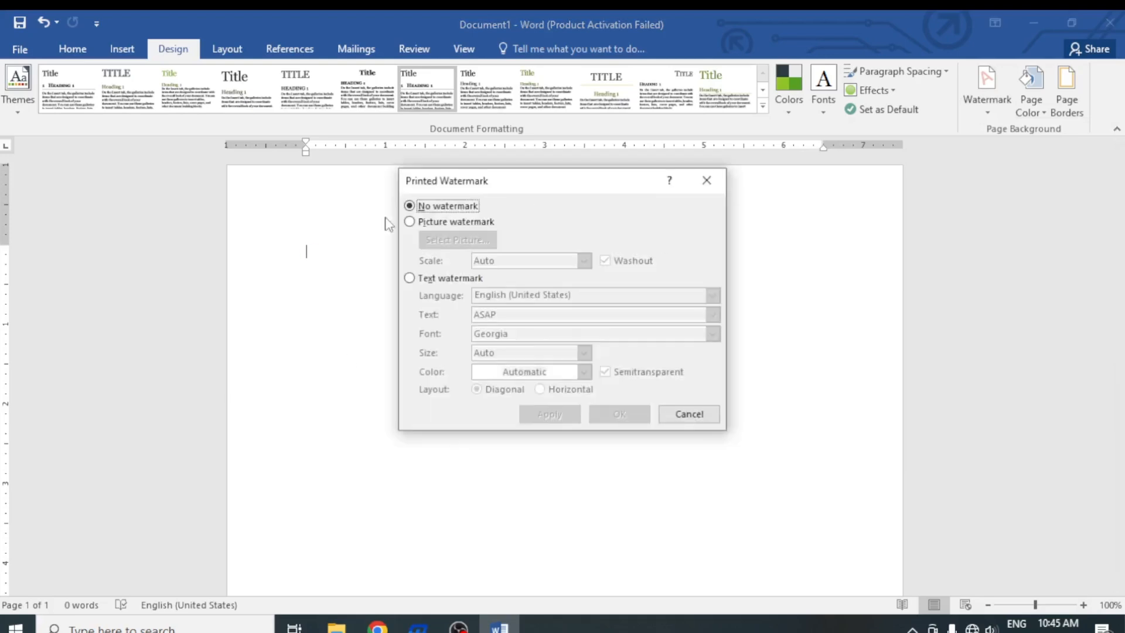
pyautogui.moveTo(520, 188); pyautogui.dragTo(711, 166)
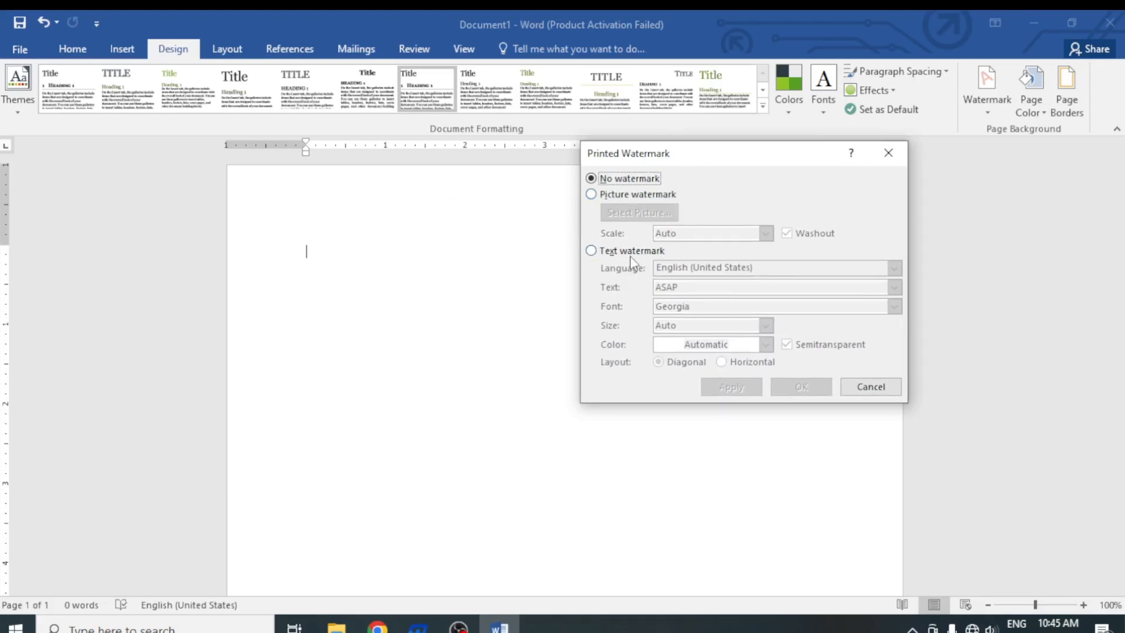
pyautogui.click(591, 252)
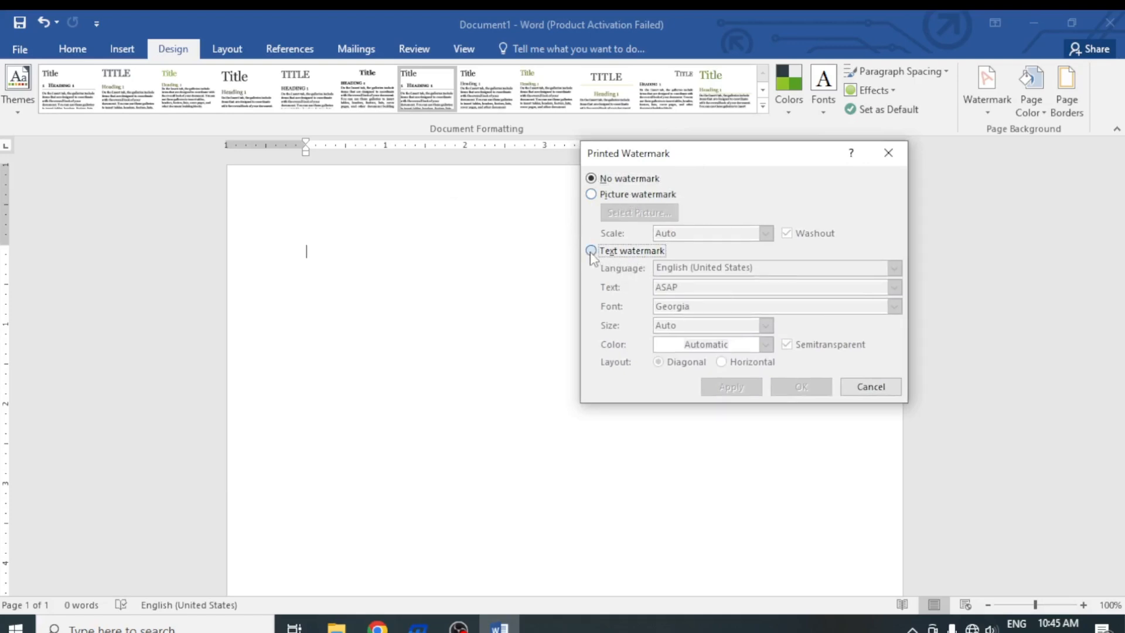
pyautogui.click(695, 287)
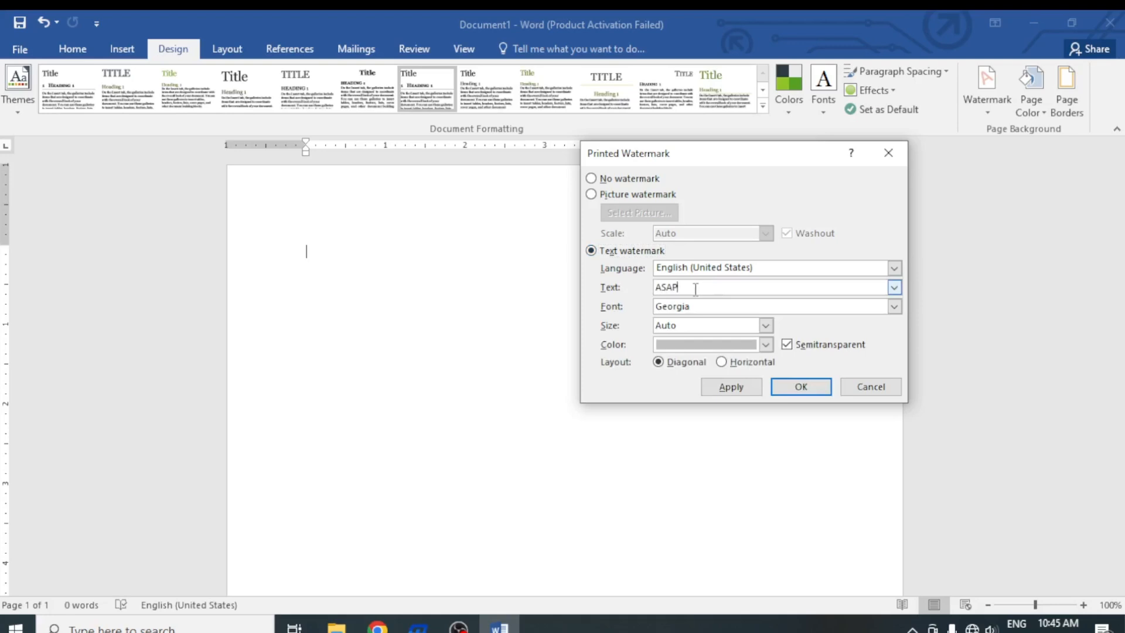
pyautogui.press('BackSpace')
pyautogui.press('BackSpace')
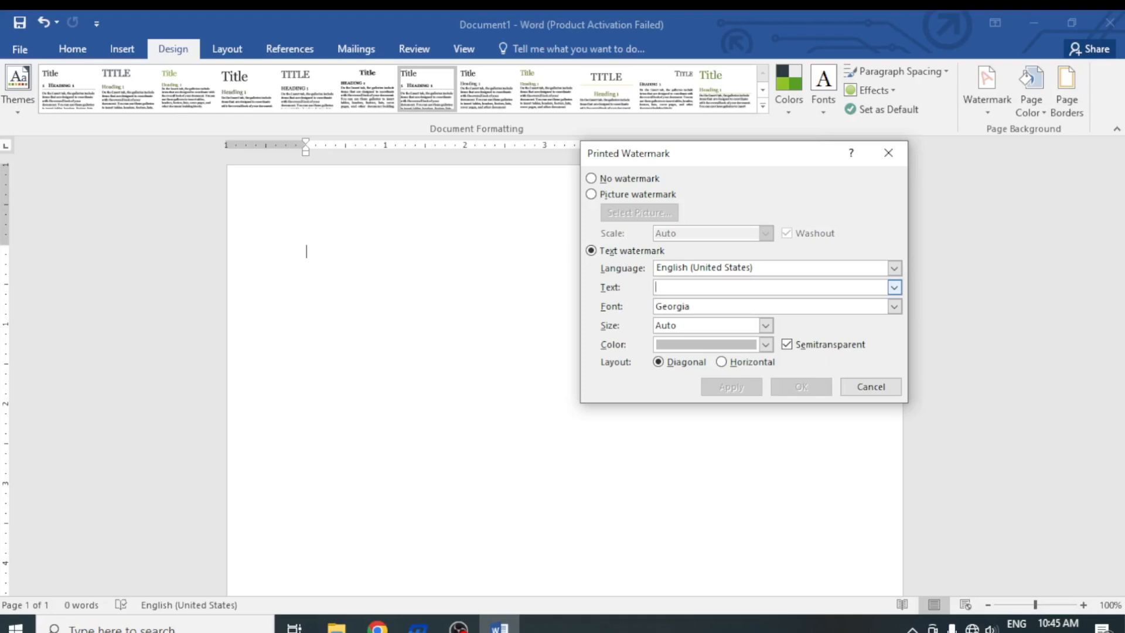
pyautogui.write('text')
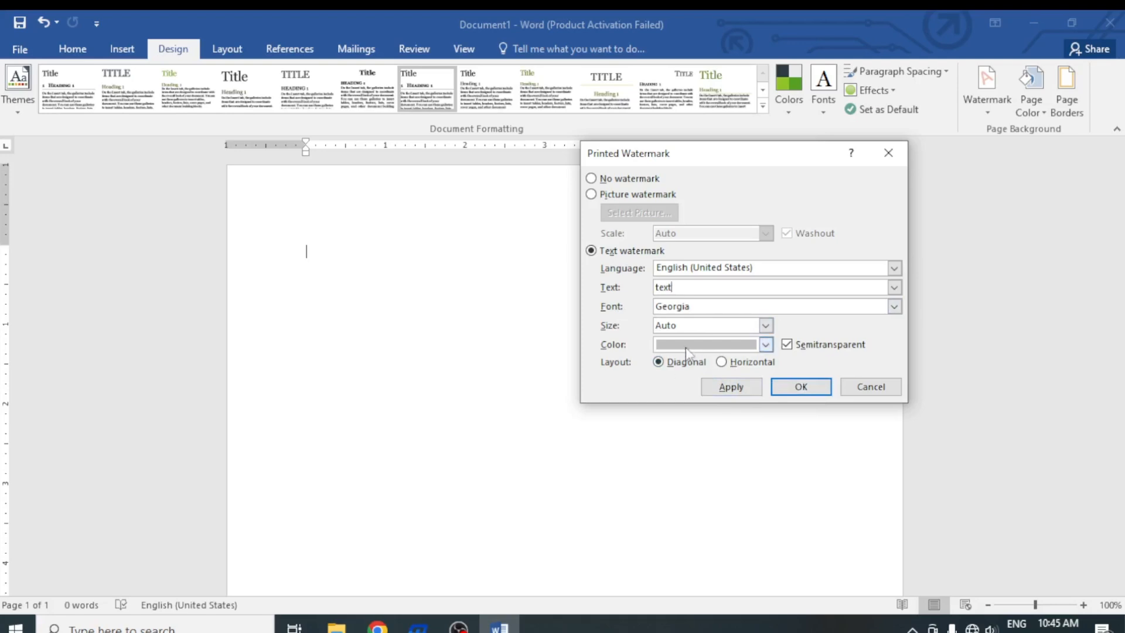
# Step: Set the text watermark's color to standard red, apply it, and check it on the page
pyautogui.click(765, 346)
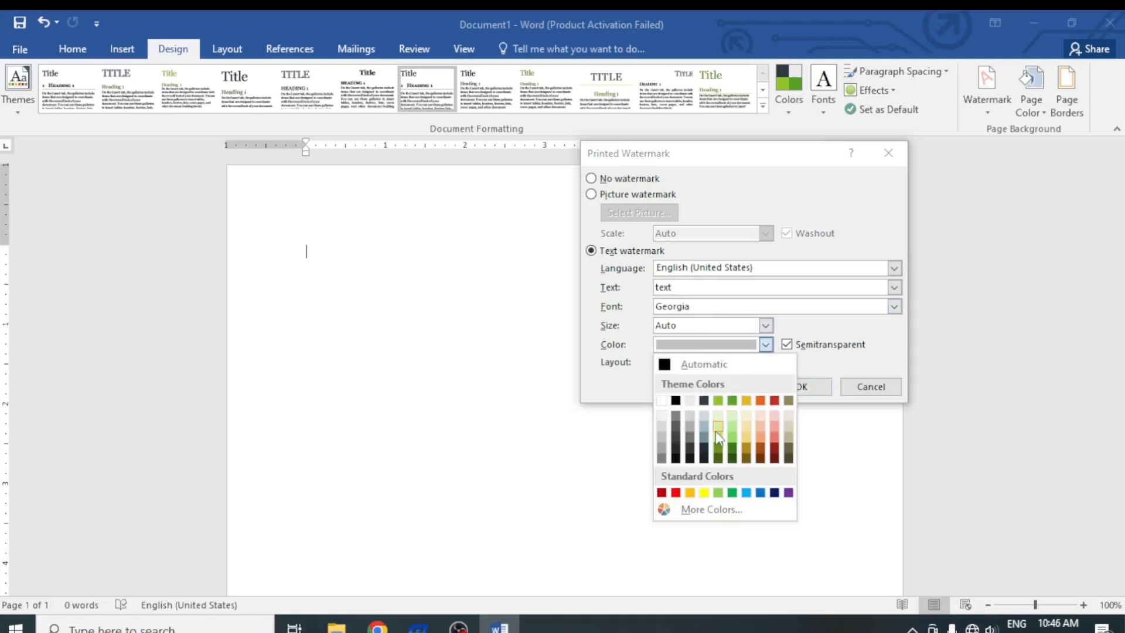
pyautogui.click(675, 493)
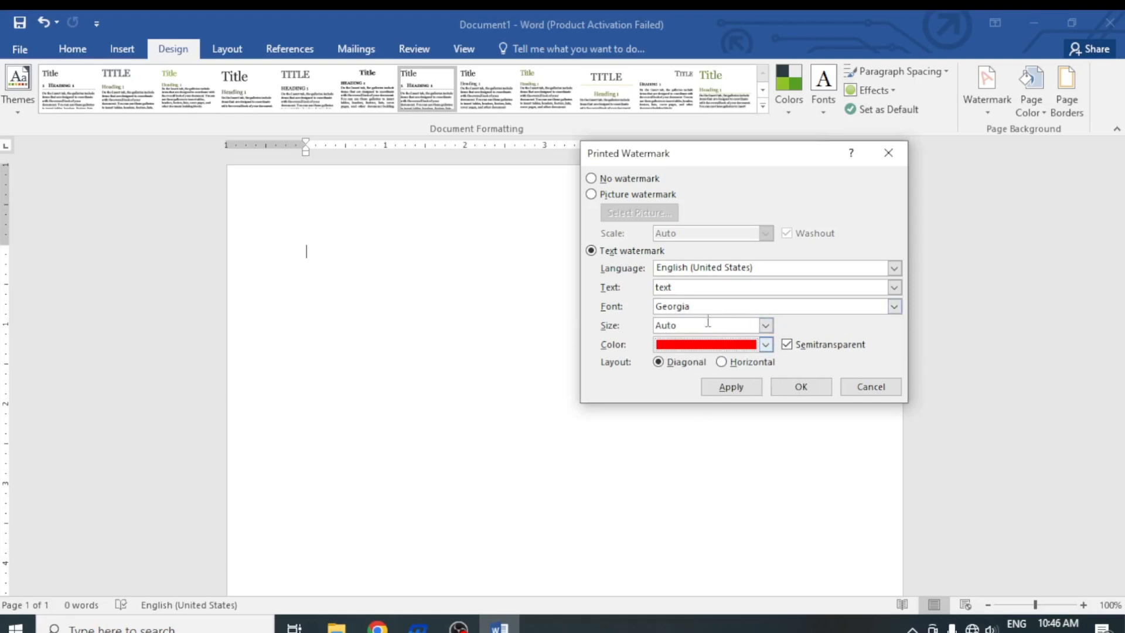
pyautogui.click(732, 388)
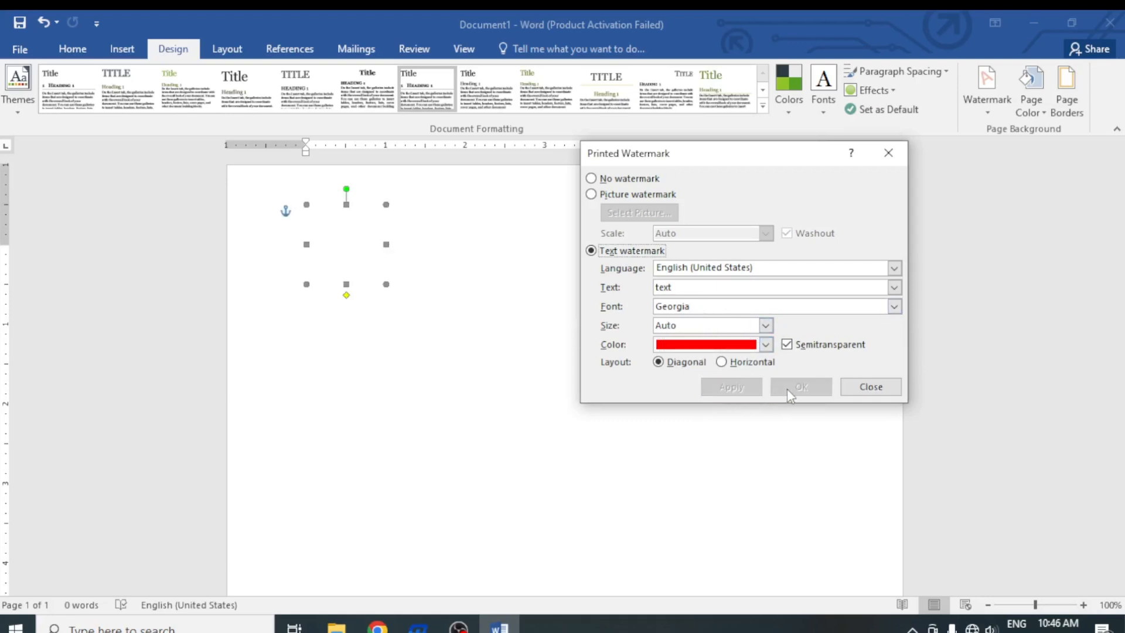
pyautogui.click(869, 386)
pyautogui.scroll(-5, 760, 422)
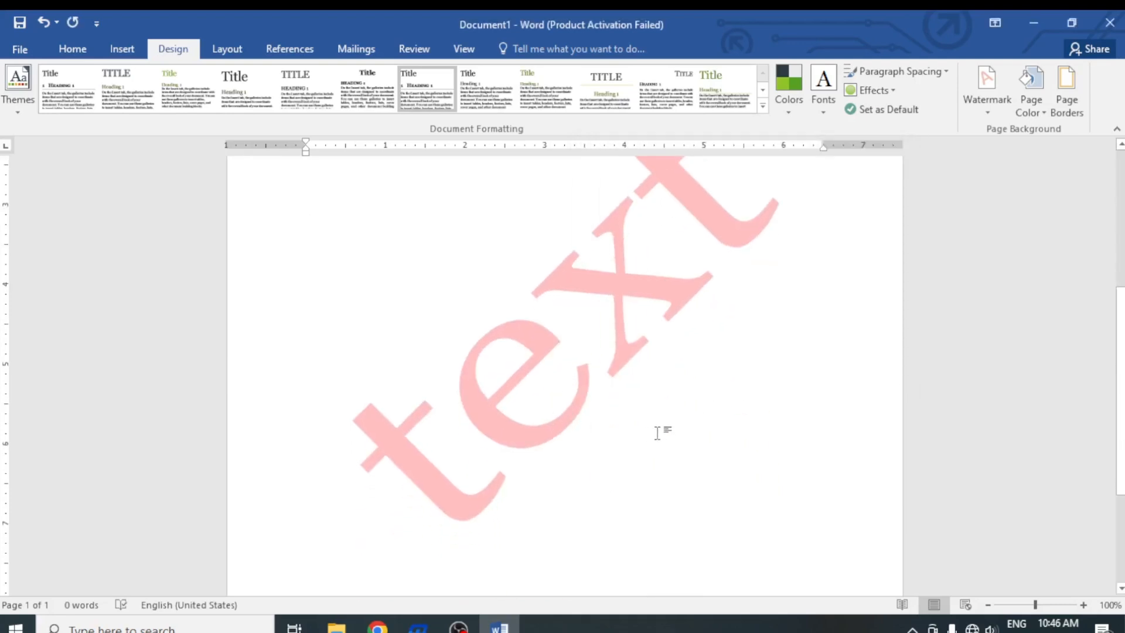
pyautogui.scroll(4, 646, 417)
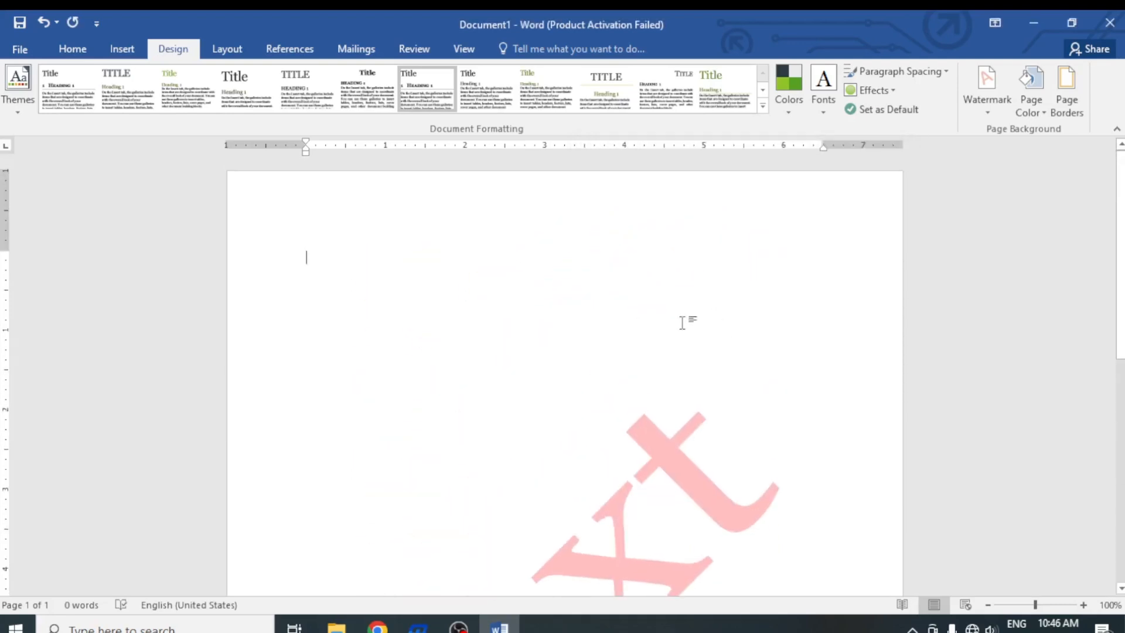
# Step: Switch the custom watermark to a picture watermark and browse for an image offline on the computer
pyautogui.click(982, 102)
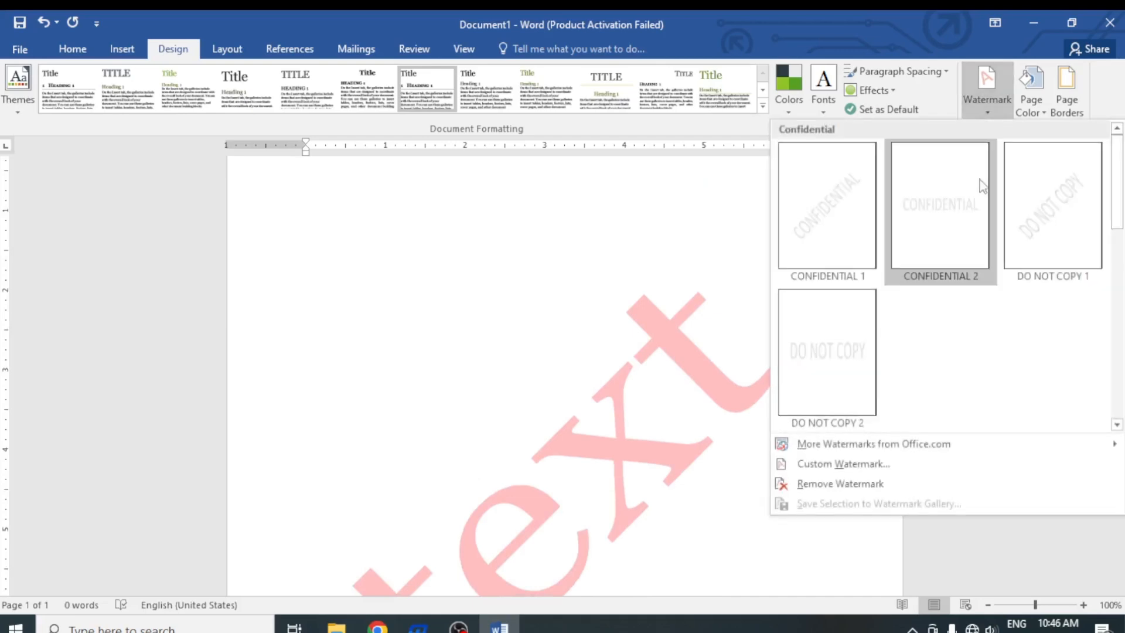
pyautogui.click(876, 463)
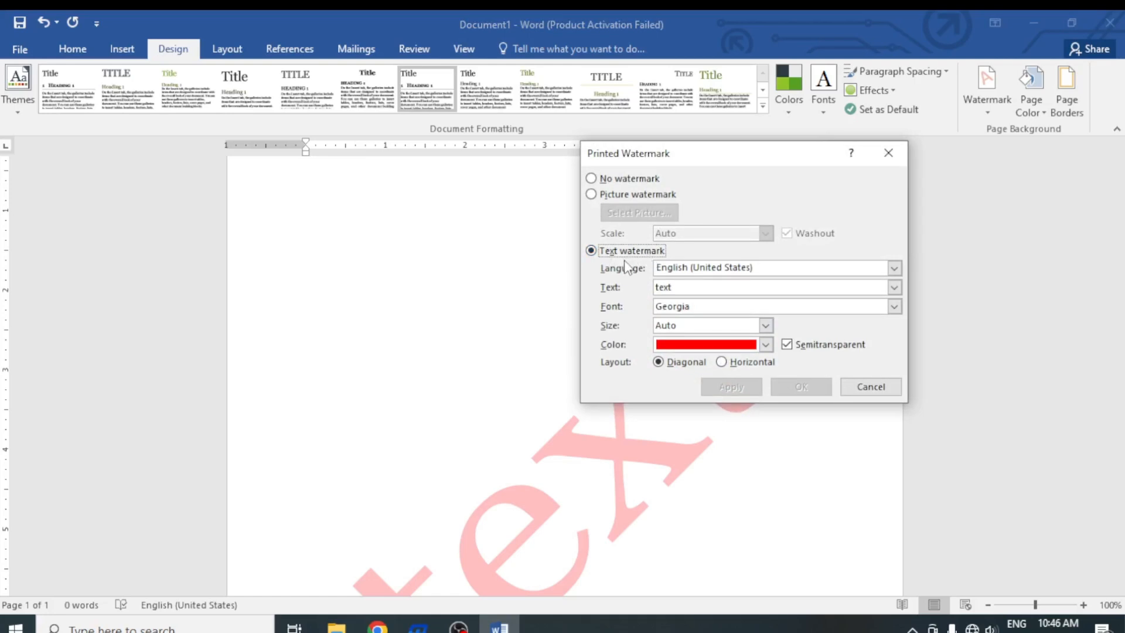
pyautogui.click(606, 197)
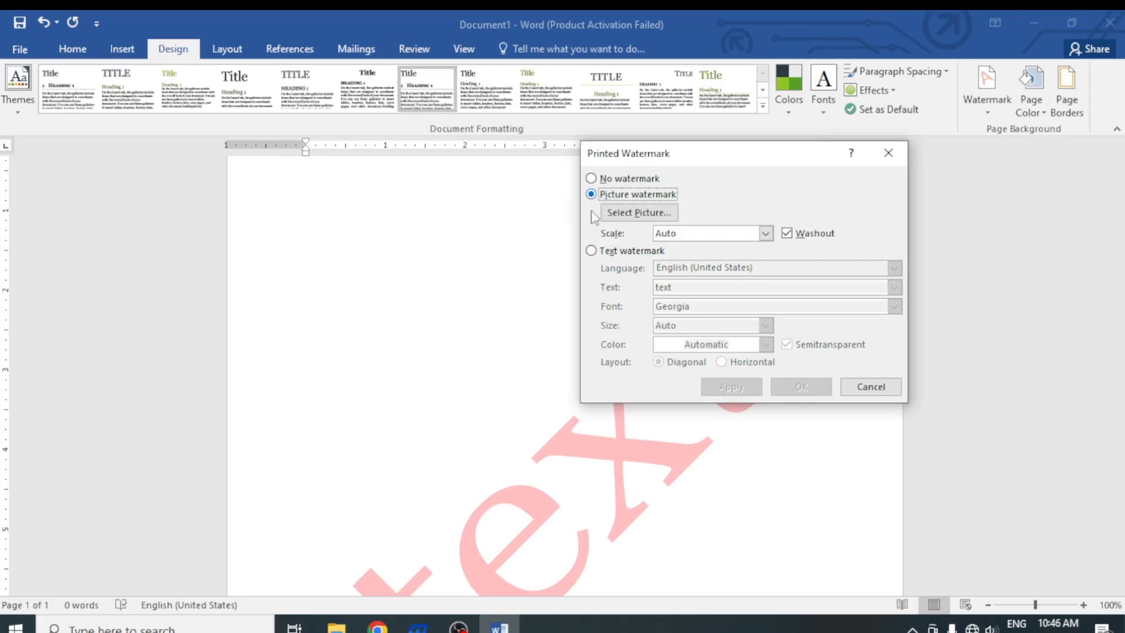
pyautogui.click(626, 219)
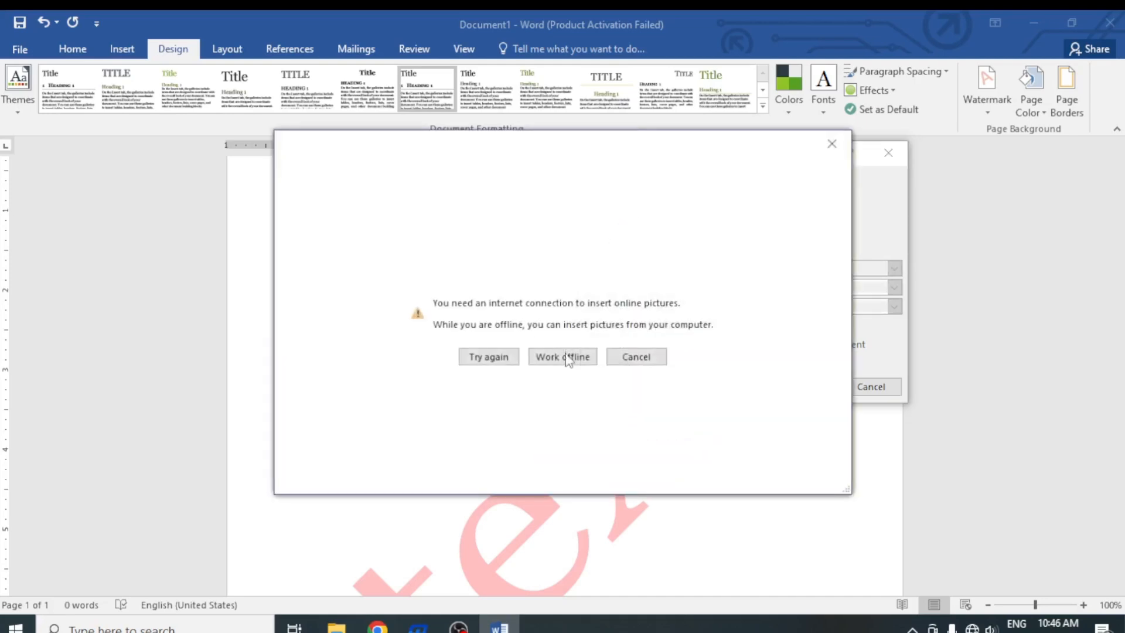
pyautogui.click(559, 357)
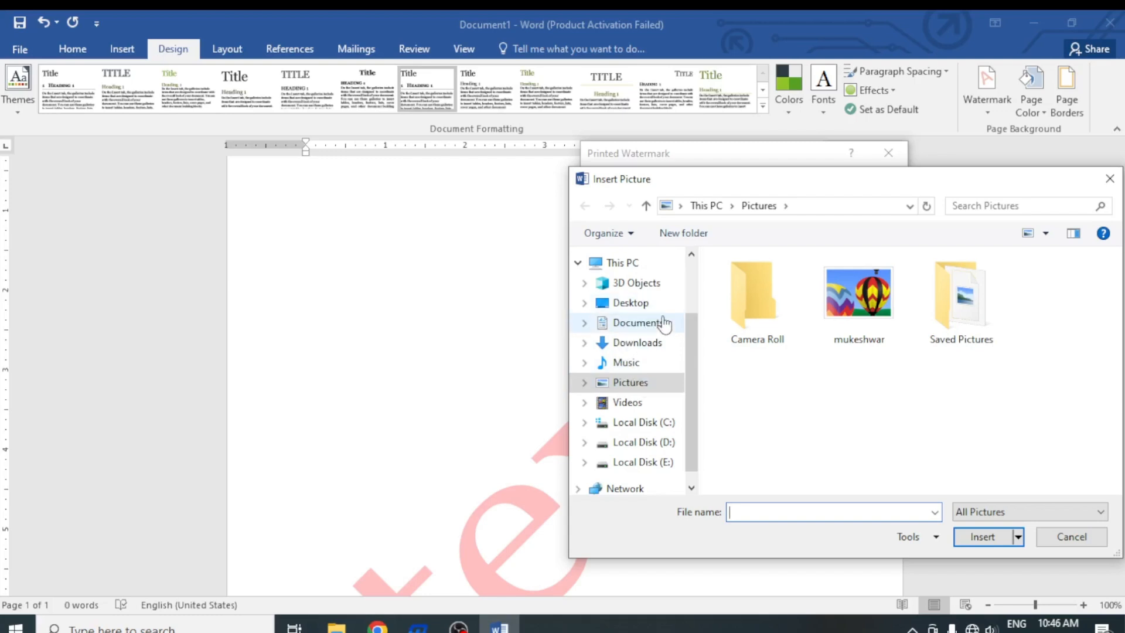
# Step: Select the image "download (14)" from the "photo shope" folder on the Desktop as the watermark picture
pyautogui.click(627, 308)
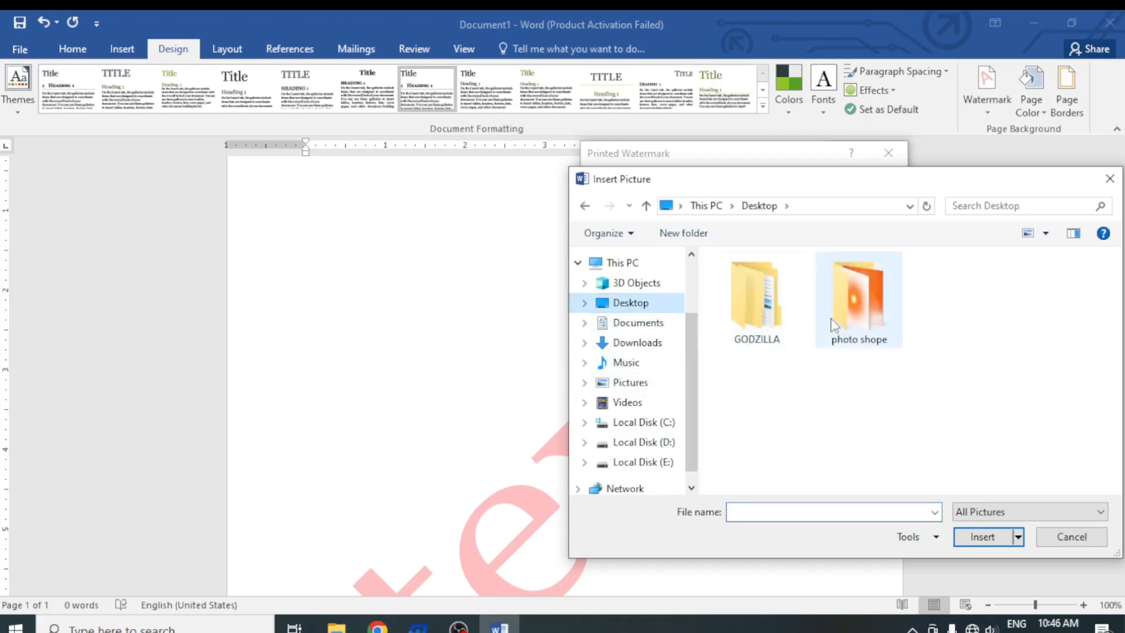
pyautogui.doubleClick(852, 311)
pyautogui.scroll(-6, 870, 410)
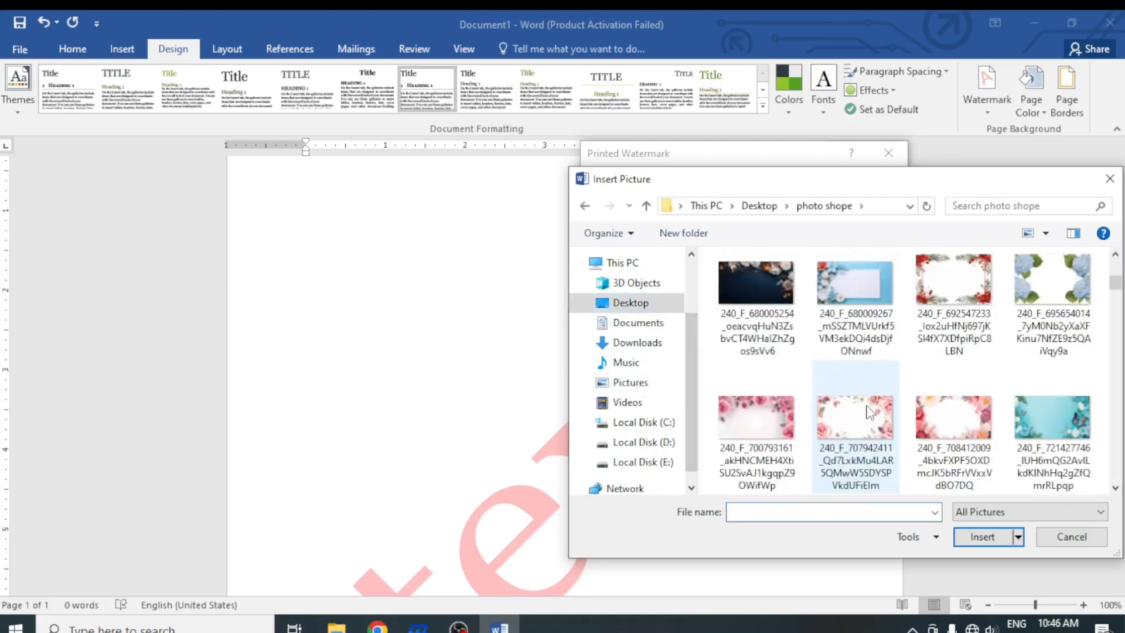
pyautogui.scroll(-10, 868, 410)
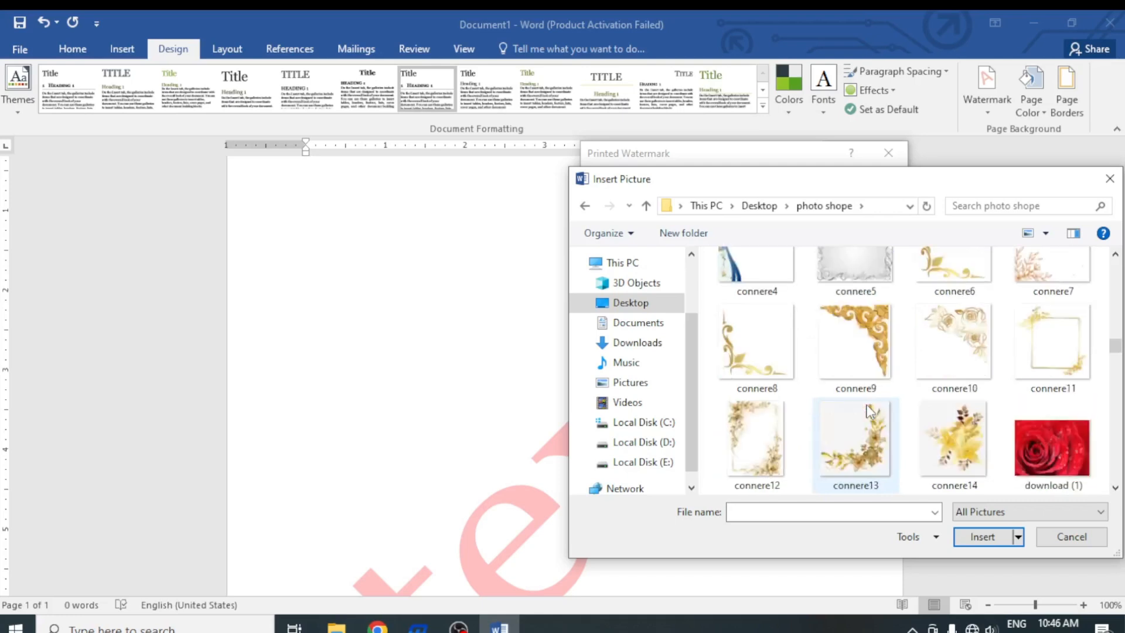
pyautogui.scroll(3, 868, 412)
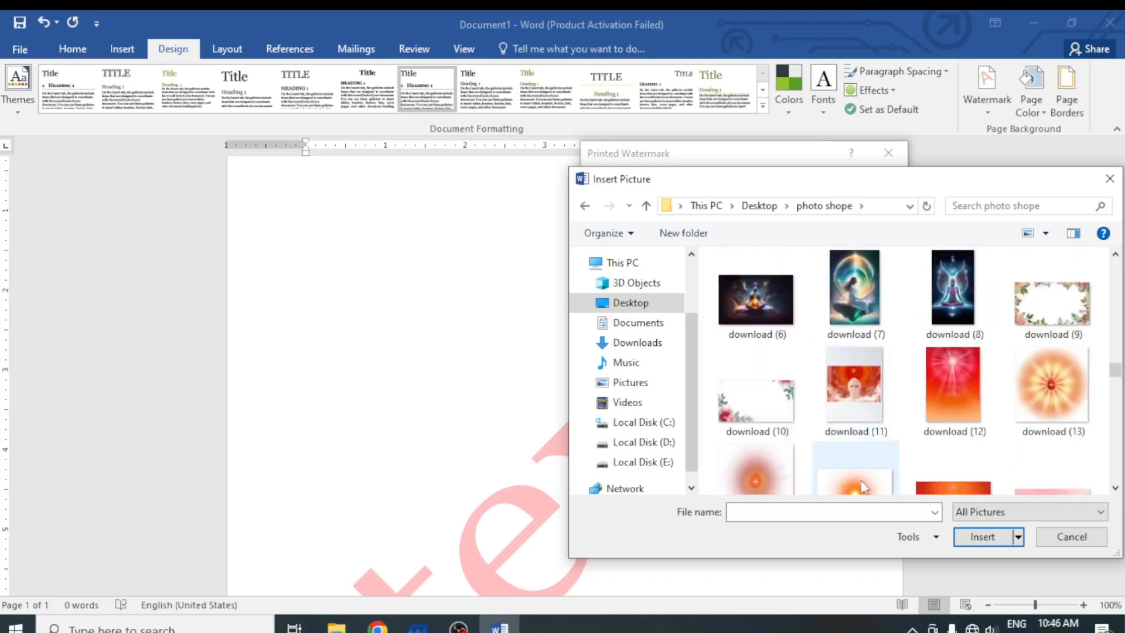
pyautogui.click(755, 445)
pyautogui.click(984, 536)
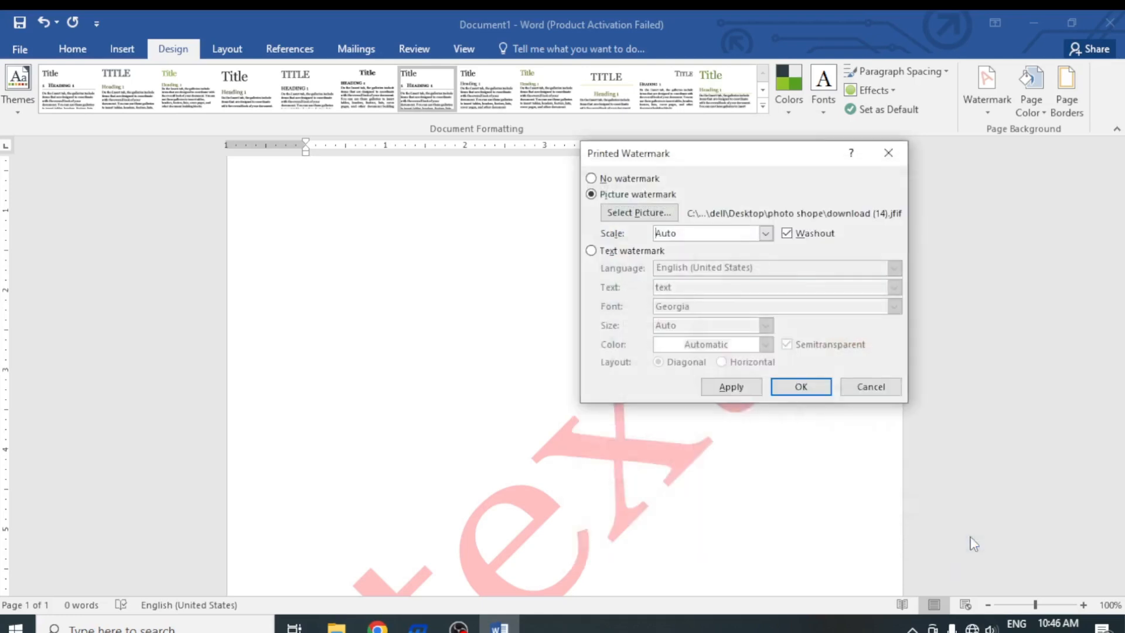
# Step: Apply the picture watermark with Auto scale and Washout, close the settings, and check it on the page
pyautogui.click(731, 386)
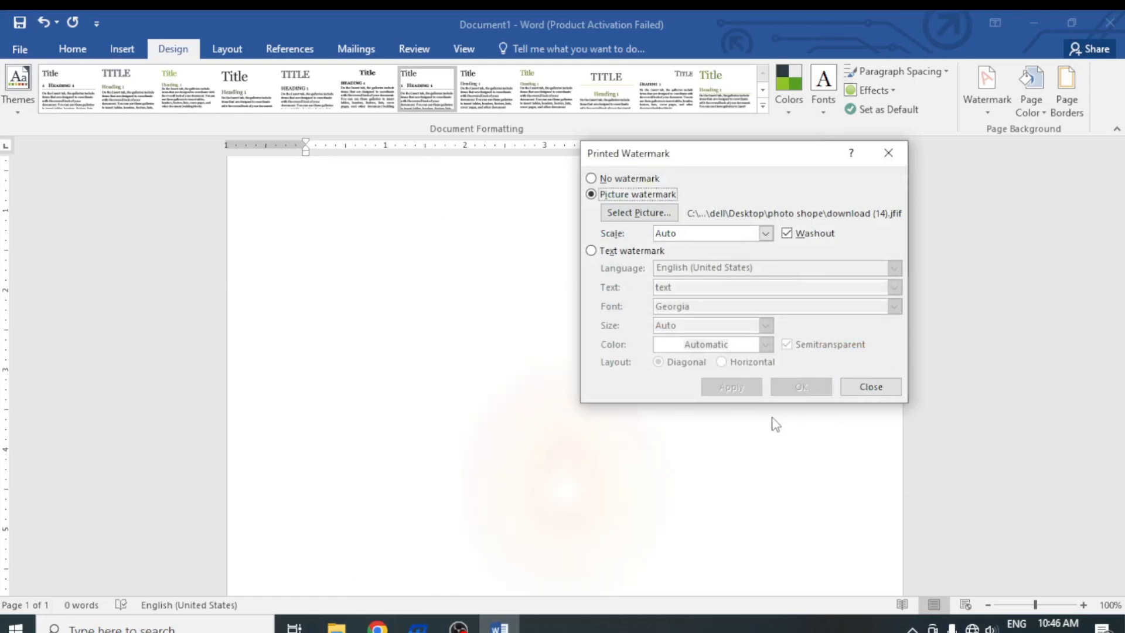
pyautogui.click(888, 154)
pyautogui.scroll(2, 701, 381)
pyautogui.scroll(-6, 575, 403)
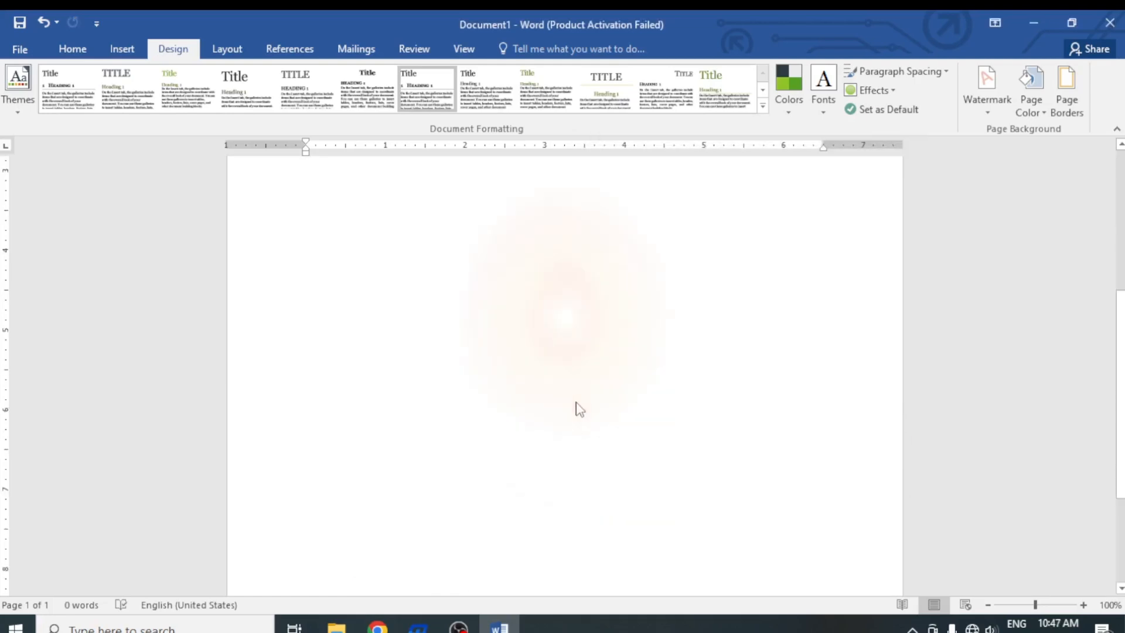
pyautogui.scroll(5, 554, 368)
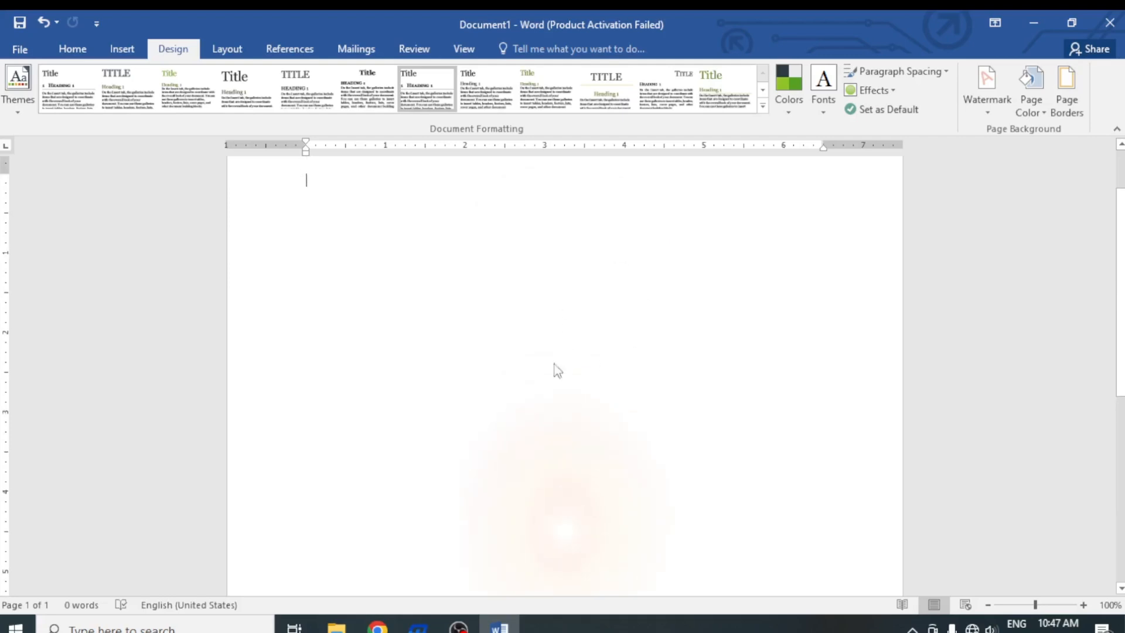
pyautogui.scroll(-3, 612, 401)
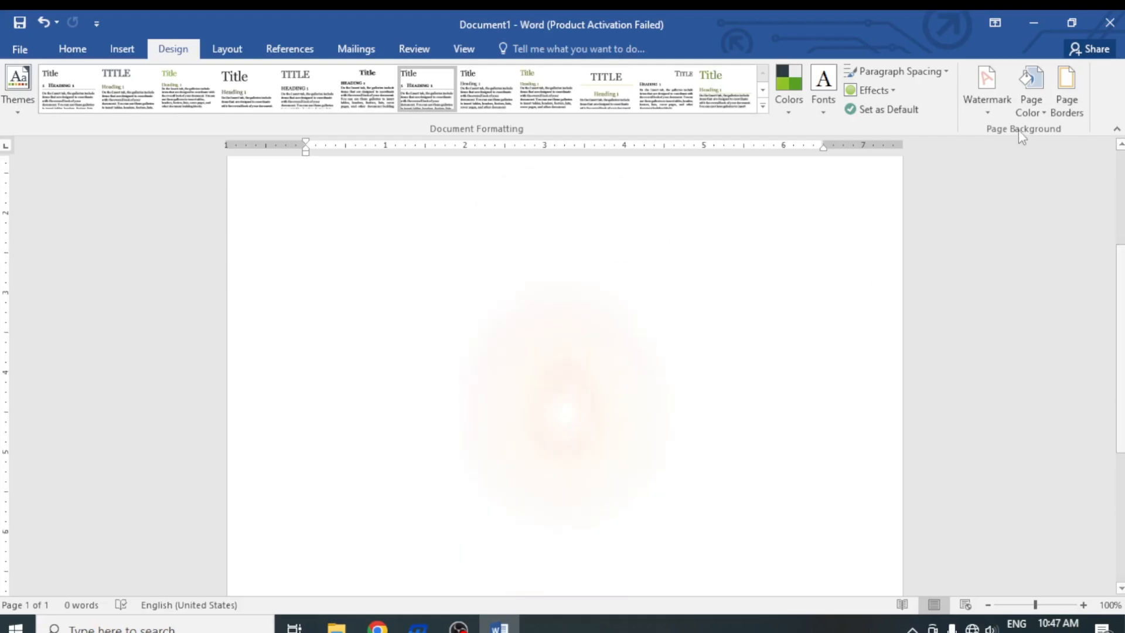
# Step: Reopen the custom watermark settings and choose "download (3)" from the "photo shope" folder as the new watermark picture
pyautogui.click(987, 97)
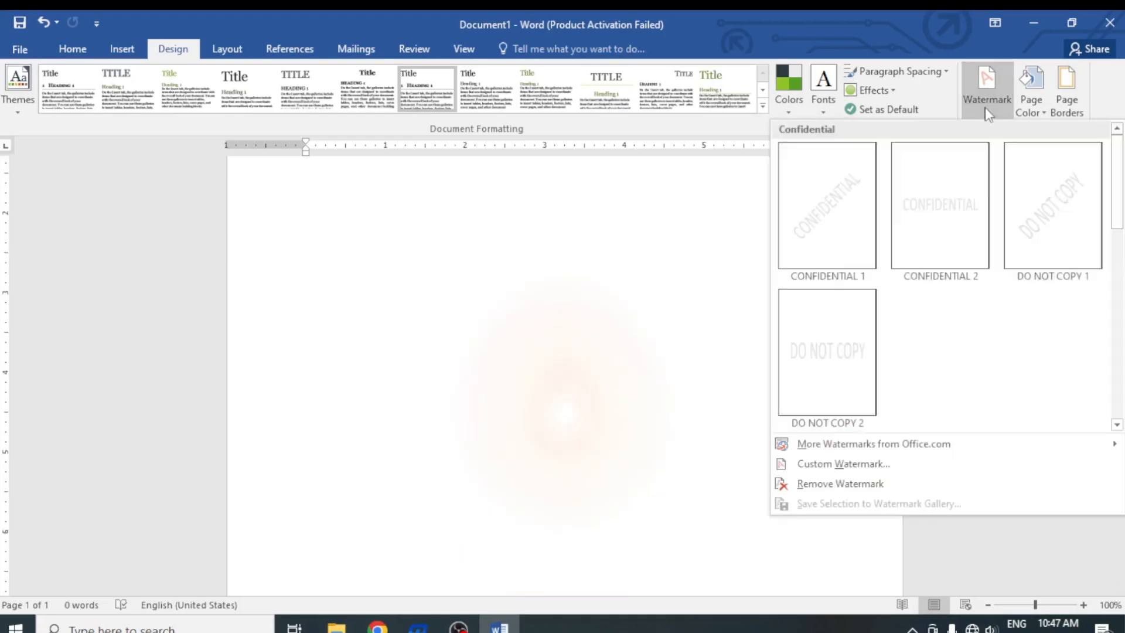
pyautogui.click(845, 463)
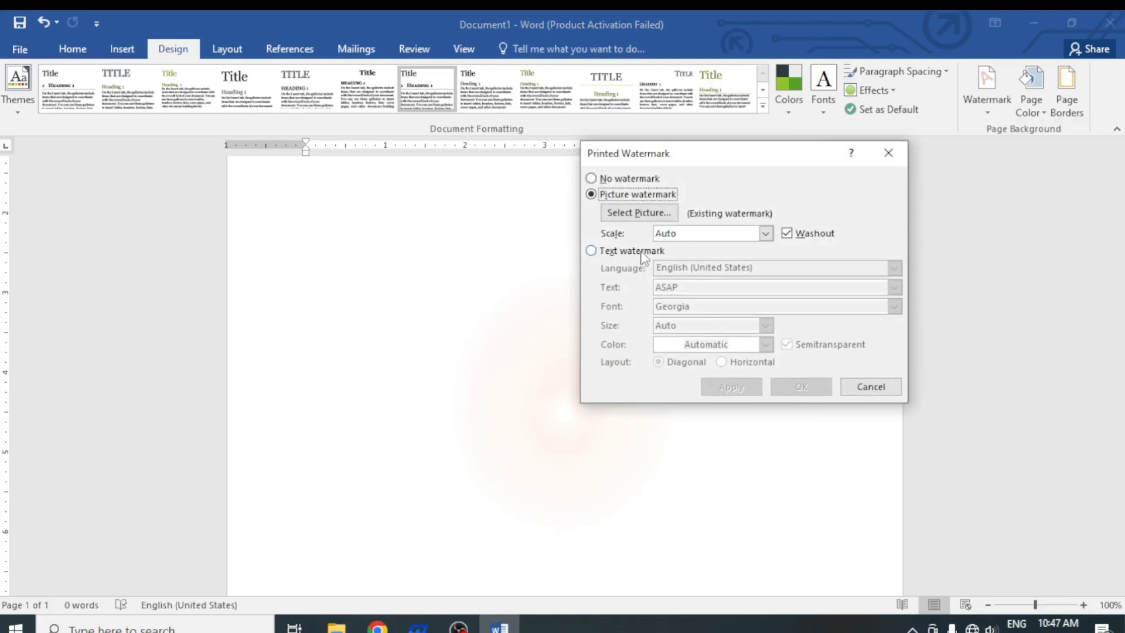
pyautogui.click(764, 233)
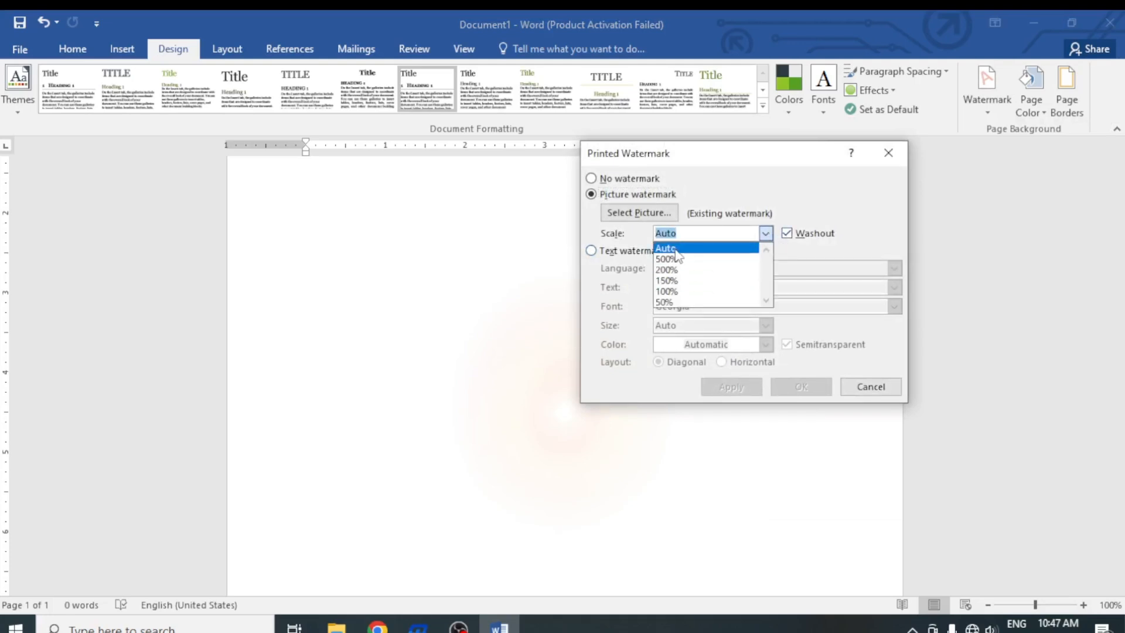
pyautogui.click(641, 212)
pyautogui.click(641, 212)
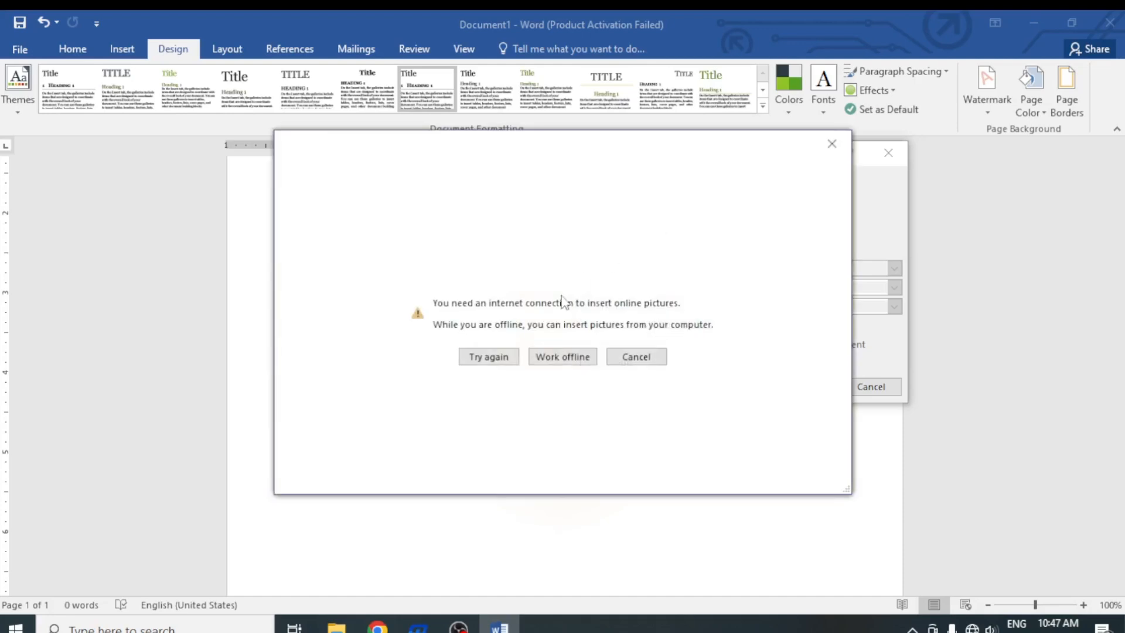
pyautogui.click(562, 356)
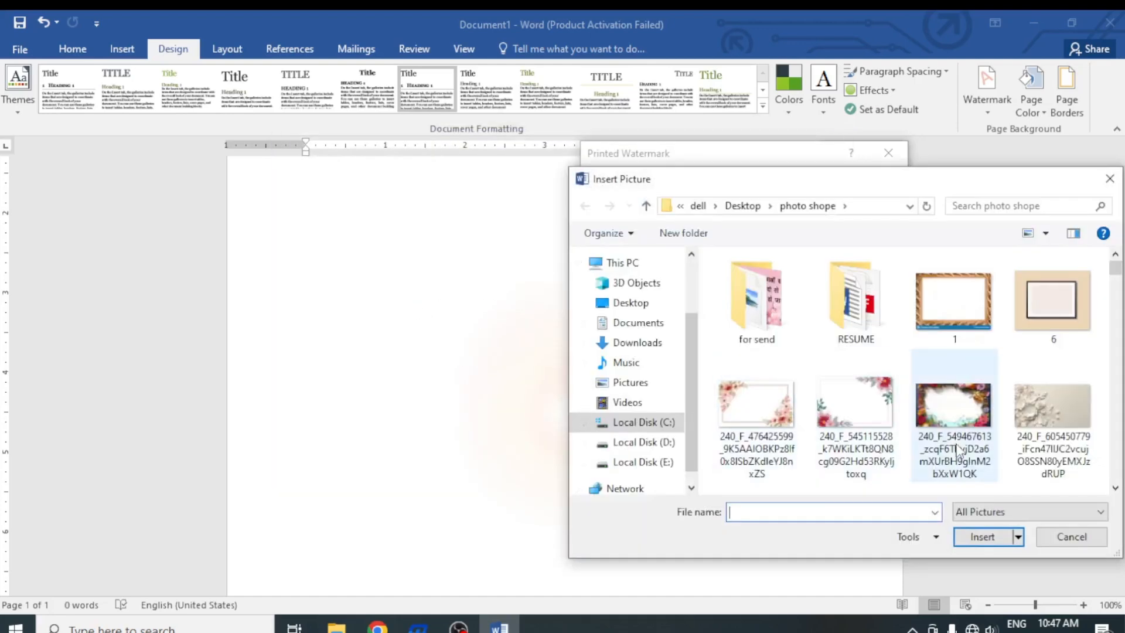
pyautogui.scroll(-10, 918, 447)
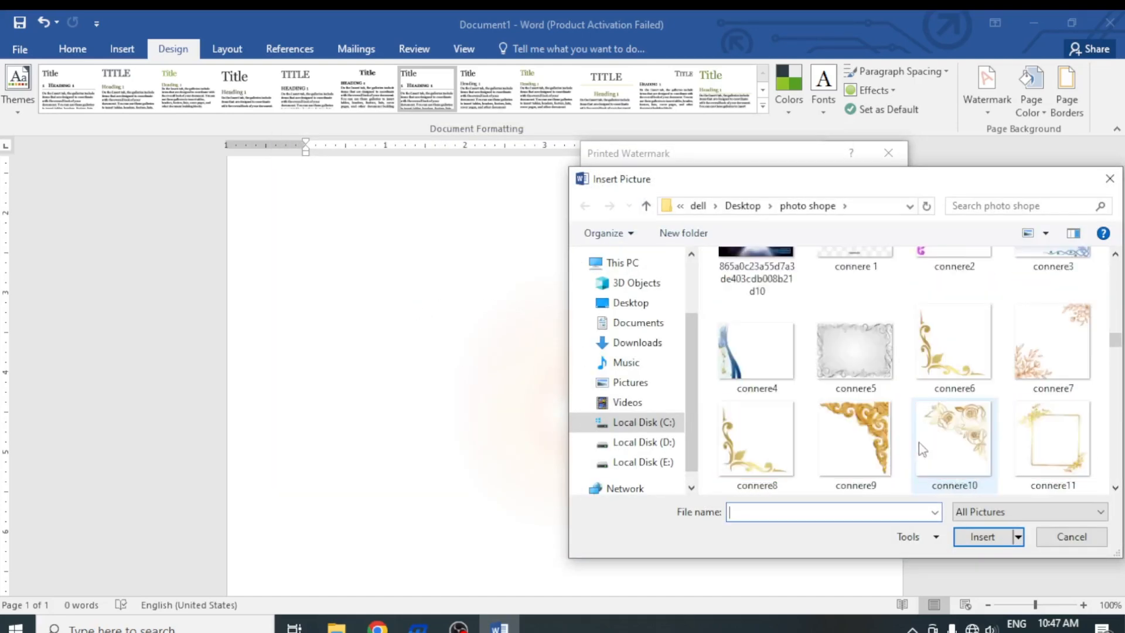
pyautogui.scroll(-3, 918, 438)
pyautogui.scroll(4, 917, 438)
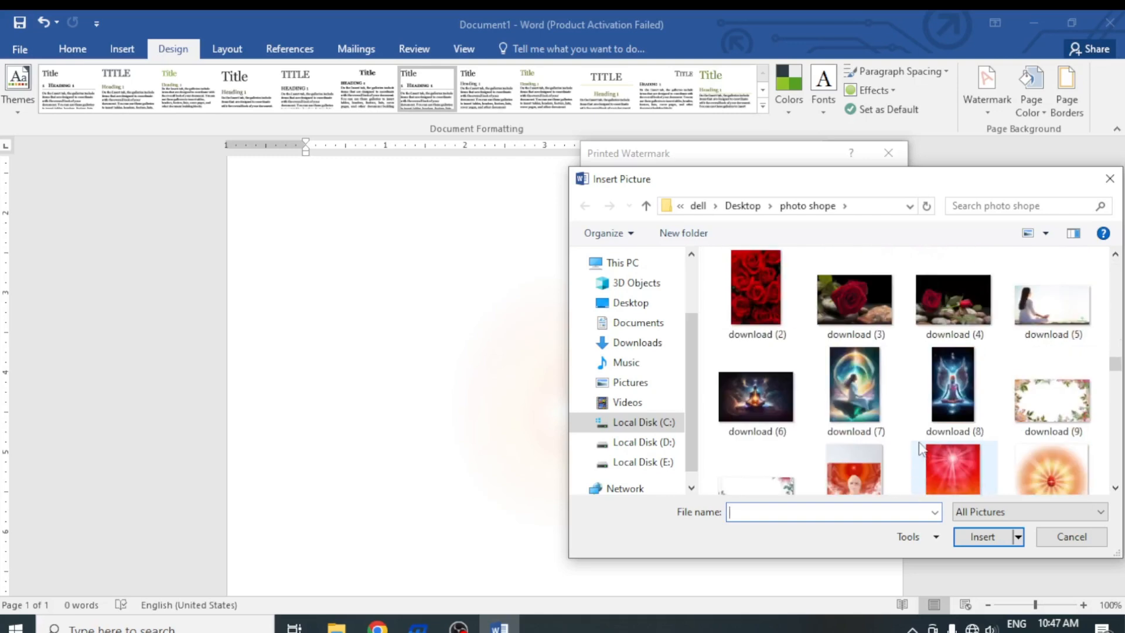
pyautogui.click(888, 324)
pyautogui.click(1003, 537)
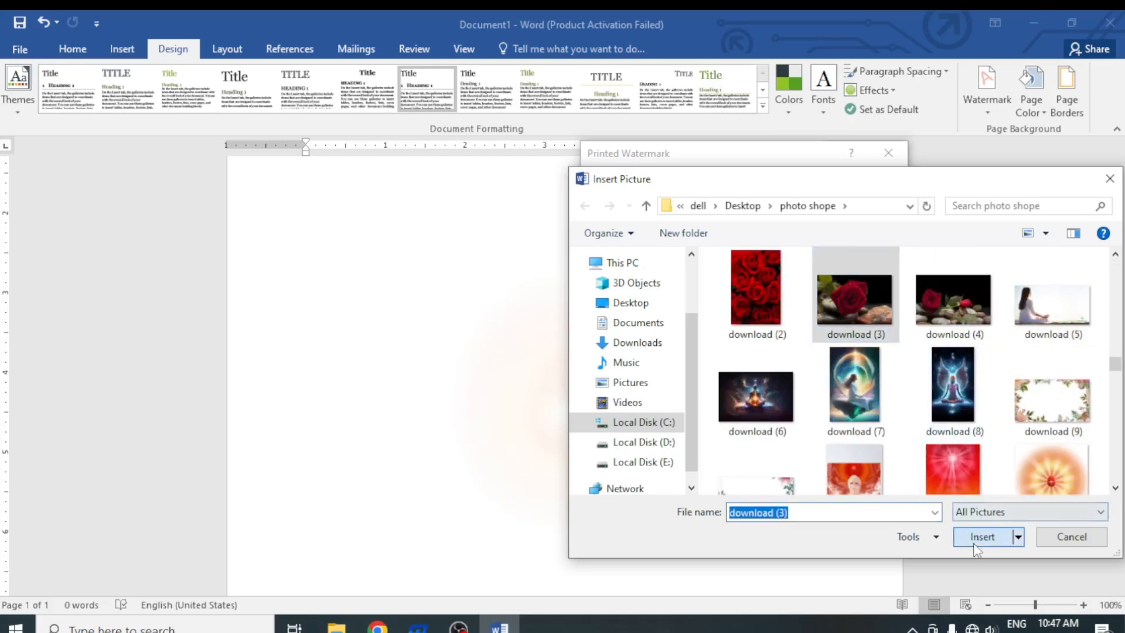
# Step: Apply the "download (3)" picture watermark with Auto scale and Washout, close the settings, and check it on the page
pyautogui.click(730, 386)
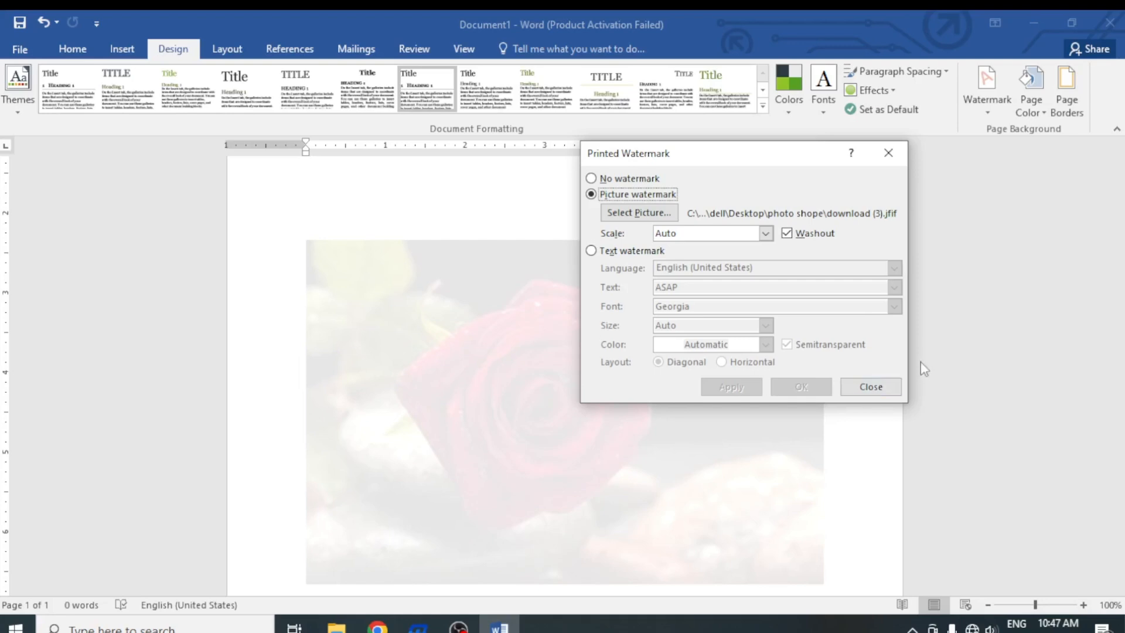
pyautogui.click(870, 387)
pyautogui.scroll(2, 631, 436)
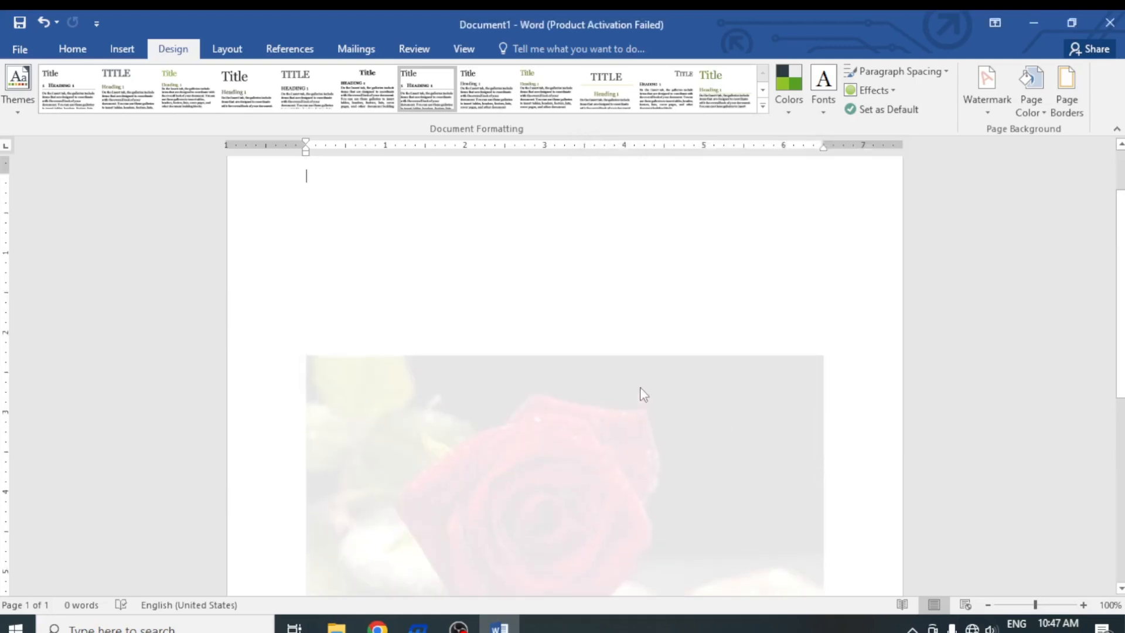
pyautogui.scroll(-6, 640, 392)
pyautogui.scroll(1, 647, 381)
pyautogui.scroll(2, 679, 360)
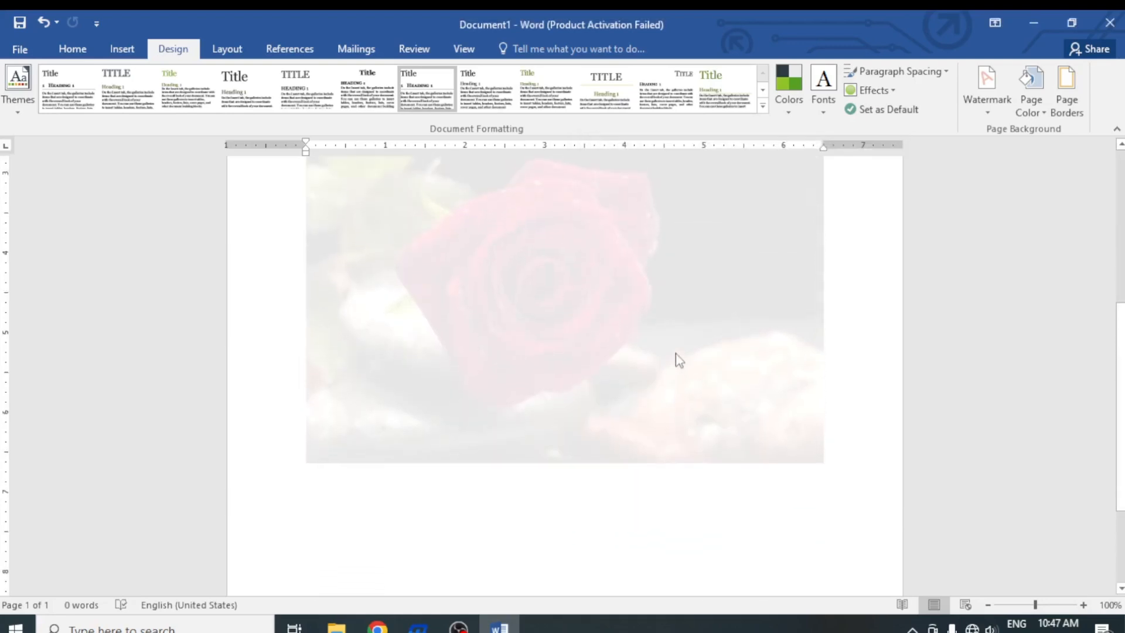
# Step: Undo the last picture watermark change and remove the remaining watermark from the page
pyautogui.hotkey('ctrl', 'z')
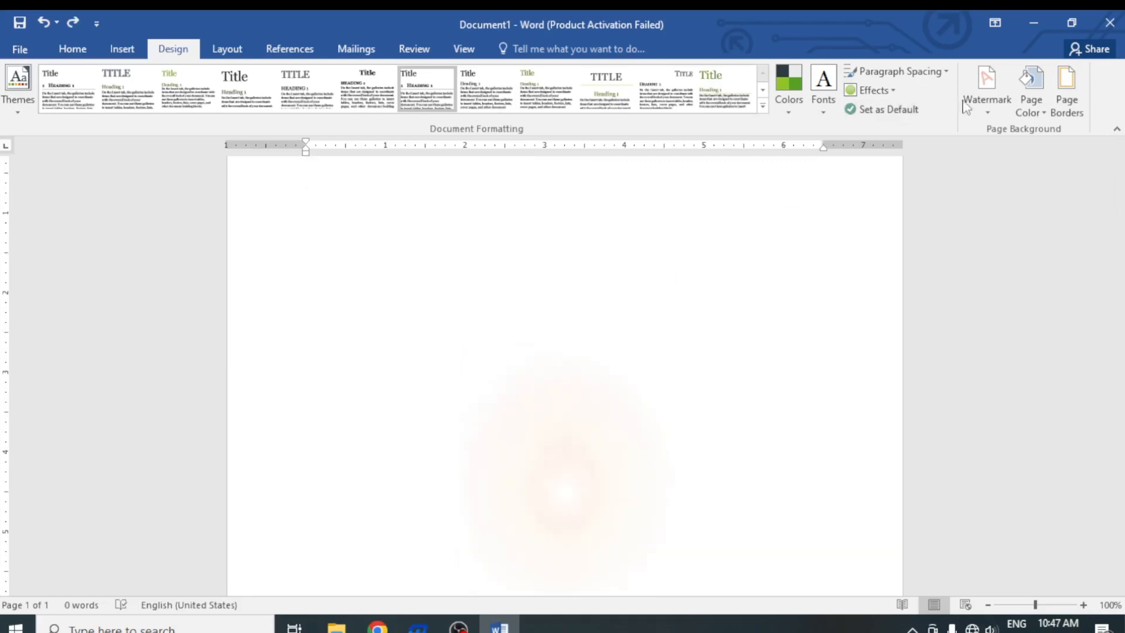
pyautogui.click(987, 111)
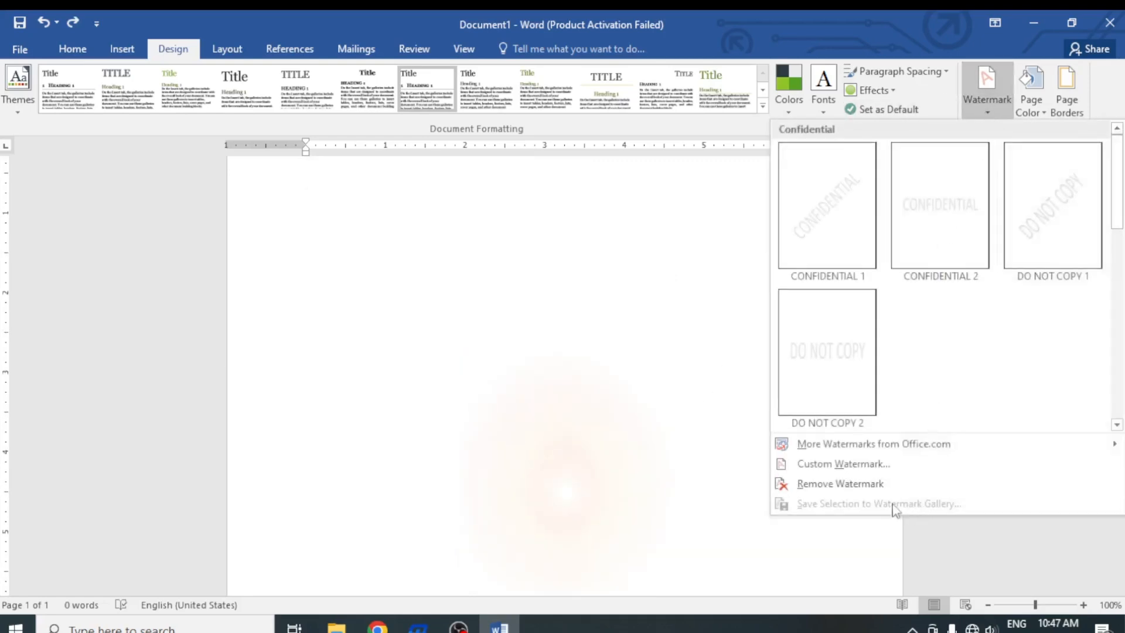
pyautogui.click(852, 491)
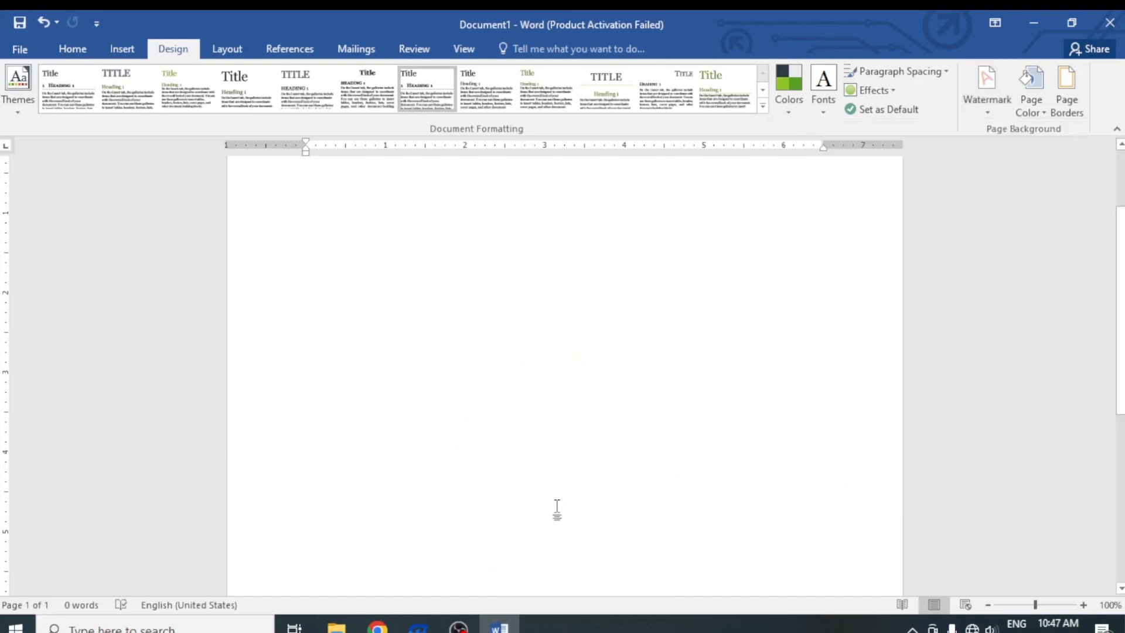
# Step: Try a light green theme colour as the page colour, look over the page, and set it back to No Color
pyautogui.click(1063, 96)
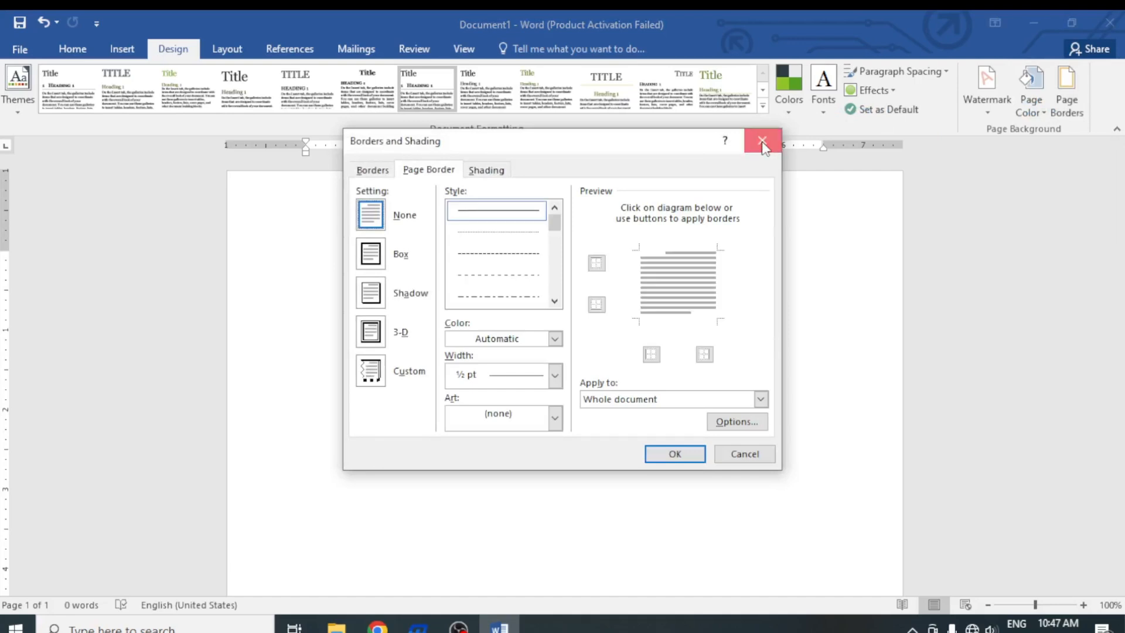
pyautogui.click(761, 140)
pyautogui.click(1029, 105)
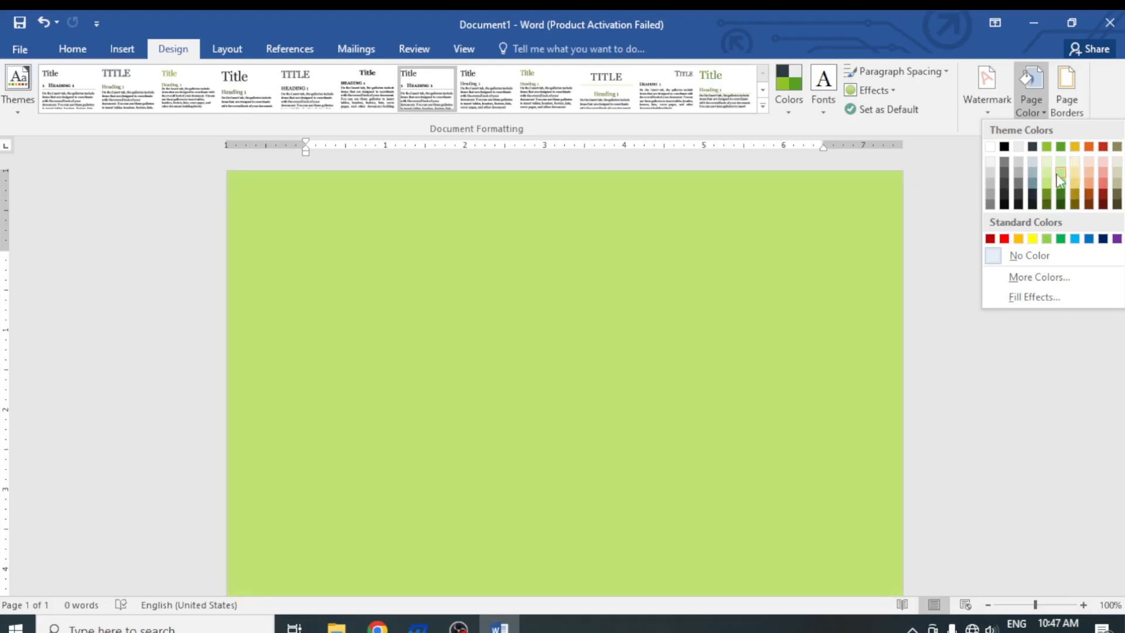
pyautogui.click(1058, 174)
pyautogui.scroll(-10, 708, 359)
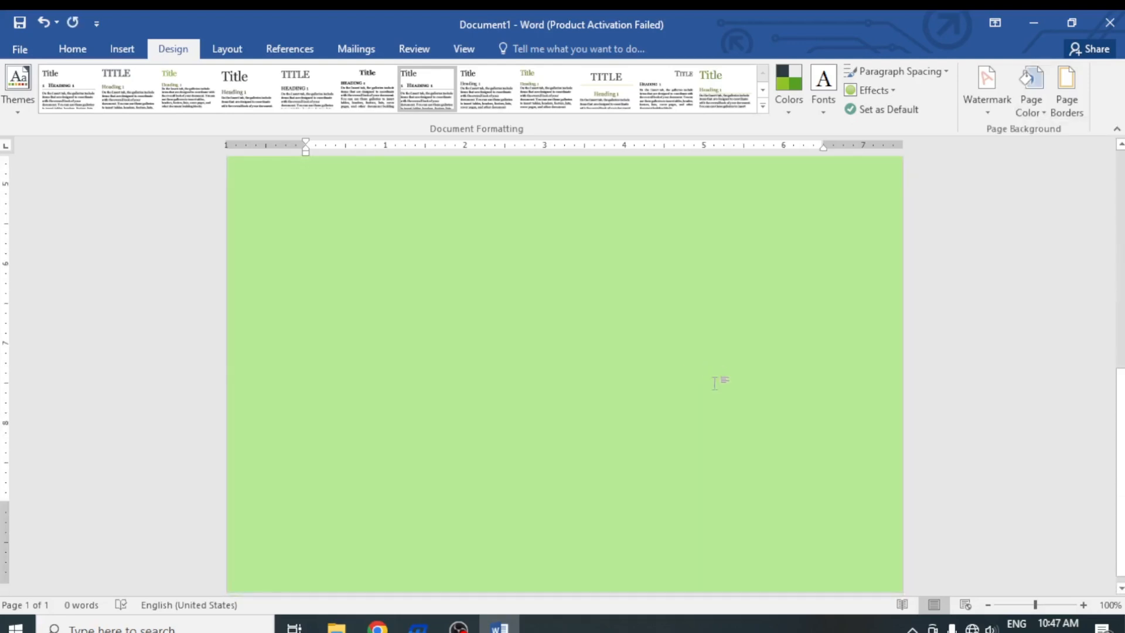
pyautogui.scroll(10, 738, 375)
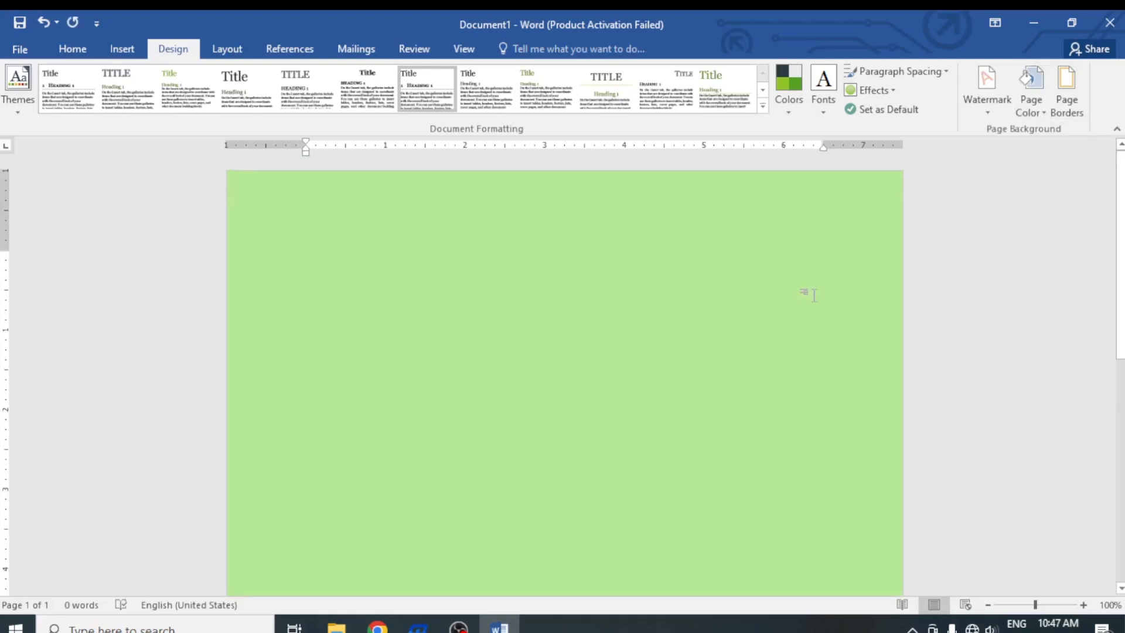
pyautogui.click(1030, 100)
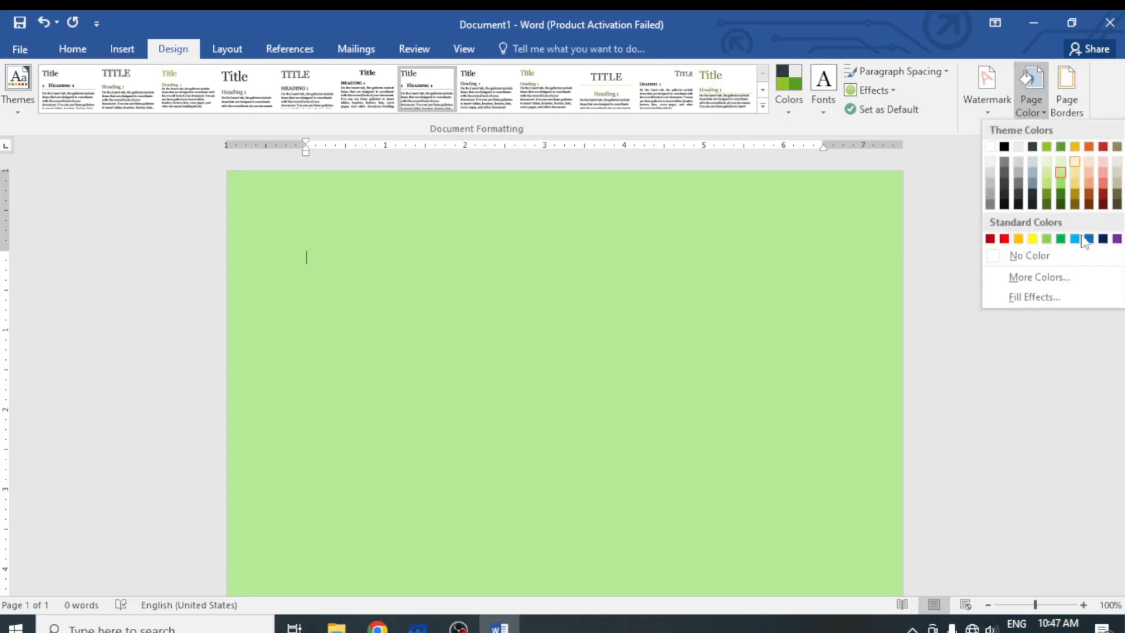
pyautogui.click(1041, 258)
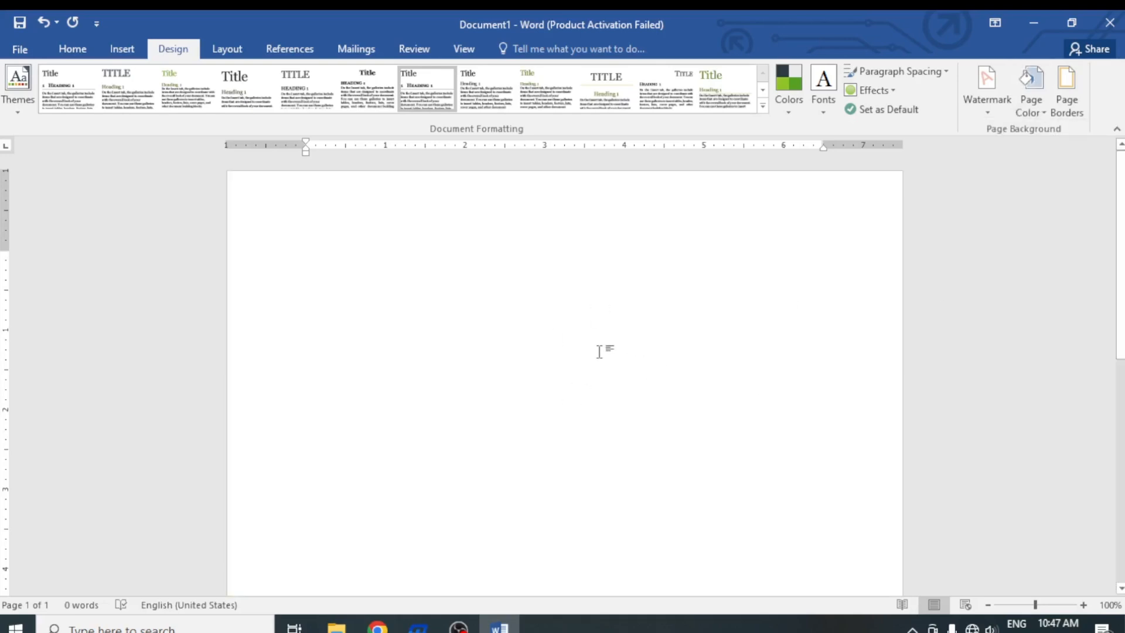
# Step: Set up a box page border with the triple-line style (thick middle line) in dark green
pyautogui.click(1064, 99)
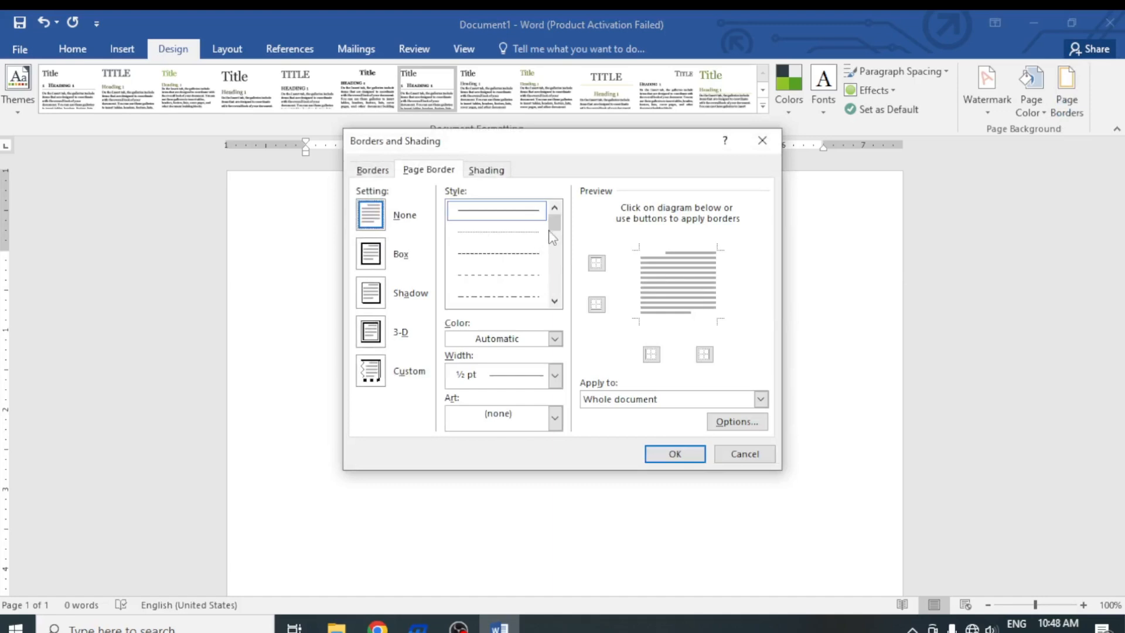
pyautogui.moveTo(554, 225)
pyautogui.mouseDown()
pyautogui.moveTo(562, 280)
pyautogui.moveTo(557, 260)
pyautogui.mouseUp()
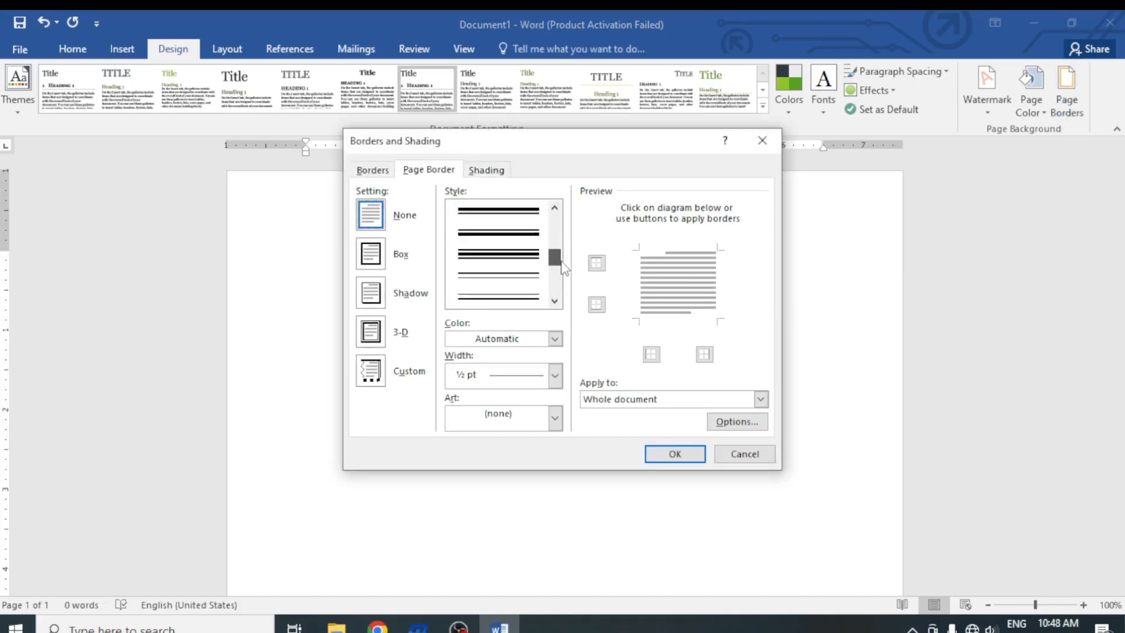
pyautogui.click(502, 259)
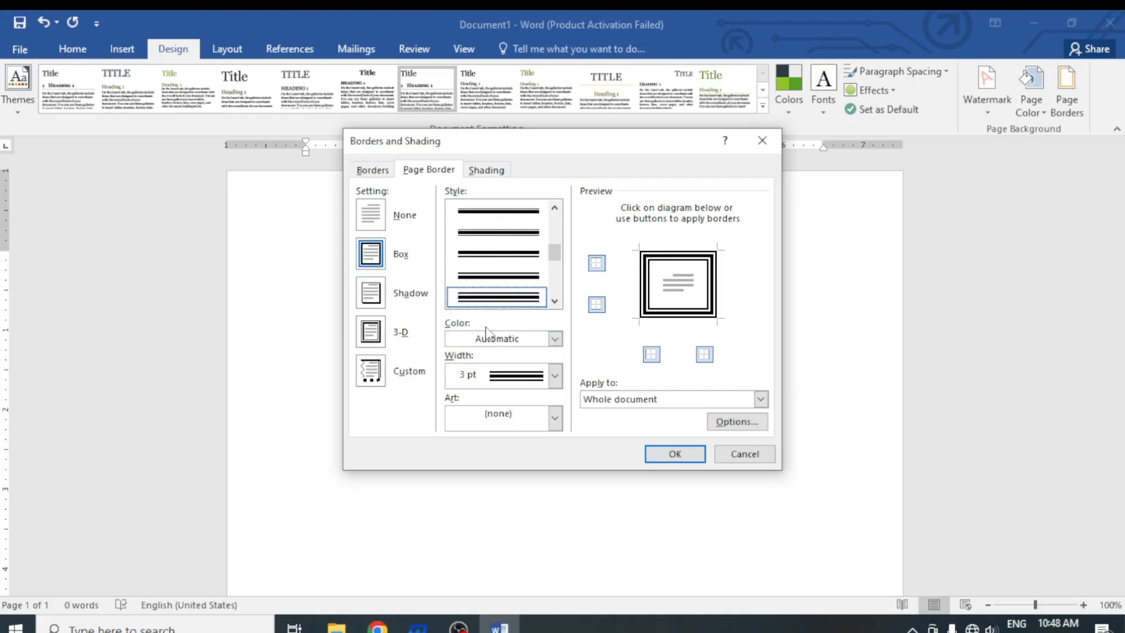
pyautogui.click(554, 339)
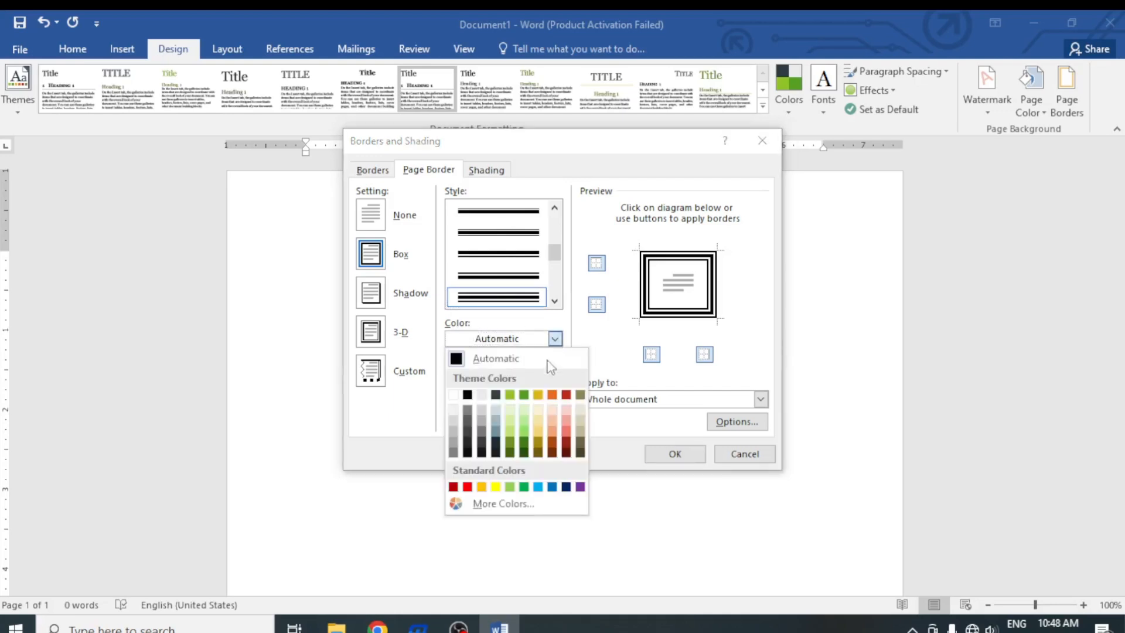
pyautogui.click(523, 448)
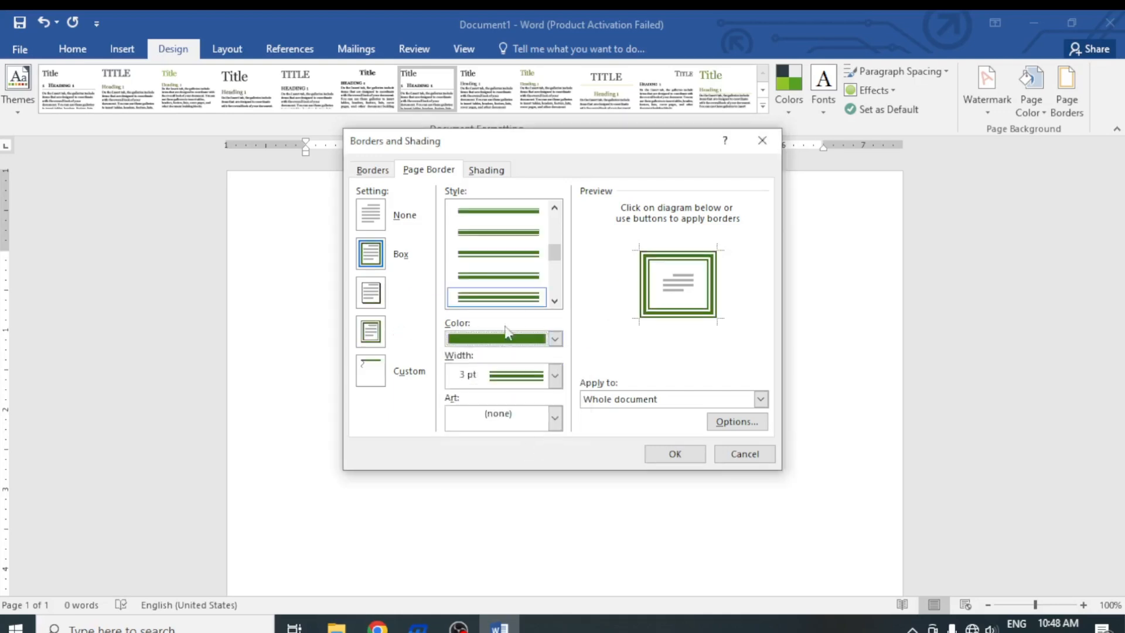
# Step: Set the page border width to 4 ½ pt, apply it to the whole document, and check it down the page
pyautogui.click(557, 381)
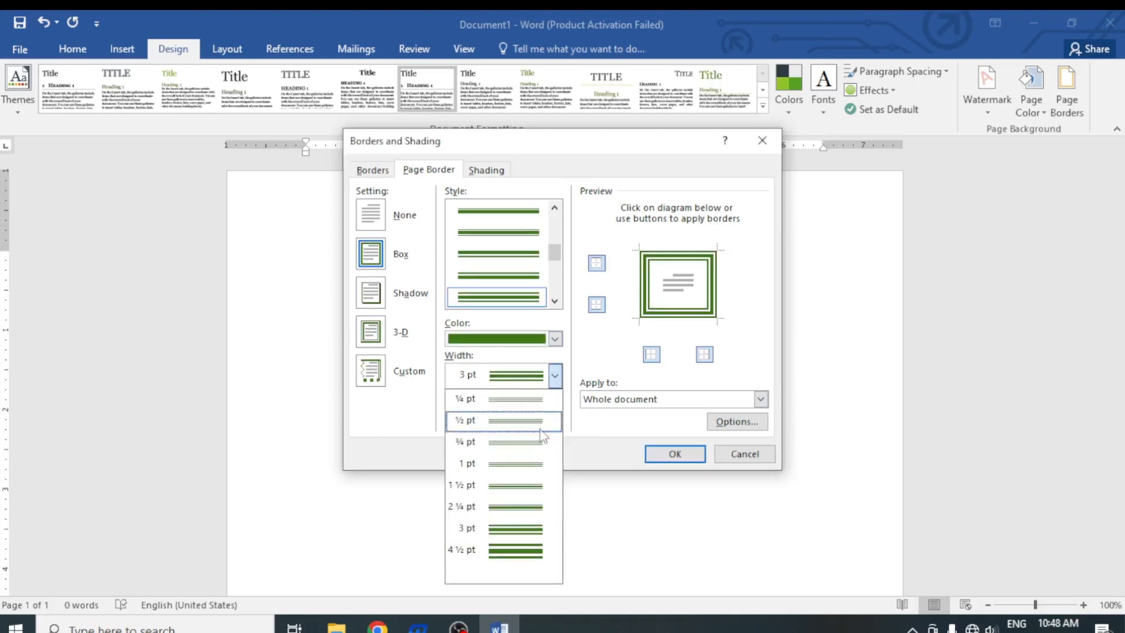
pyautogui.click(519, 550)
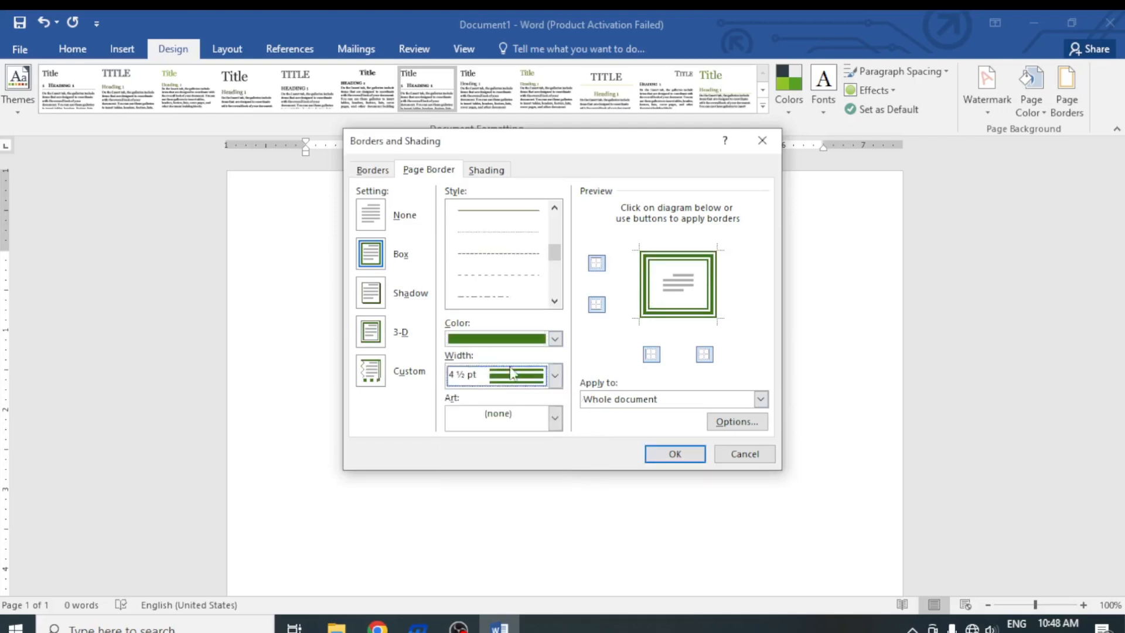
pyautogui.click(674, 454)
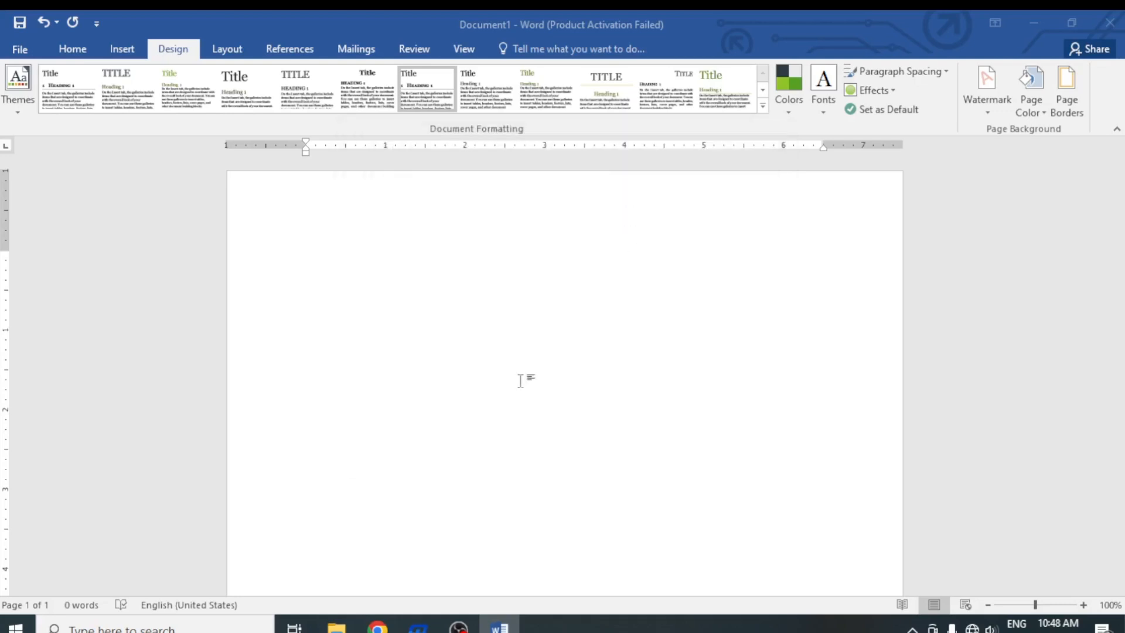
pyautogui.scroll(-7, 791, 345)
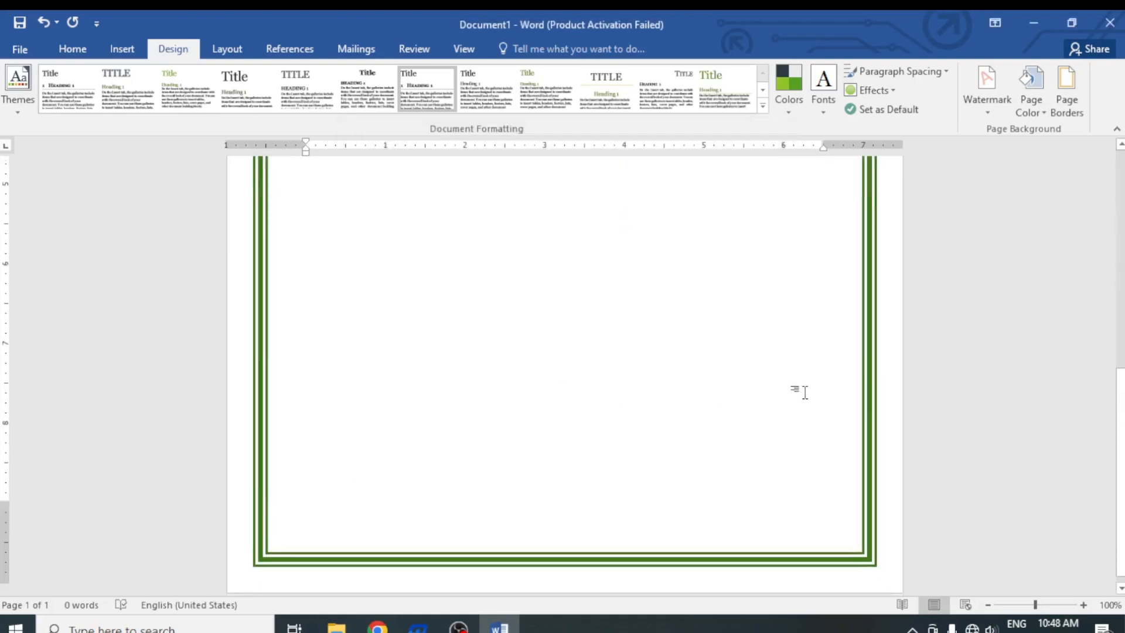
pyautogui.scroll(7, 494, 311)
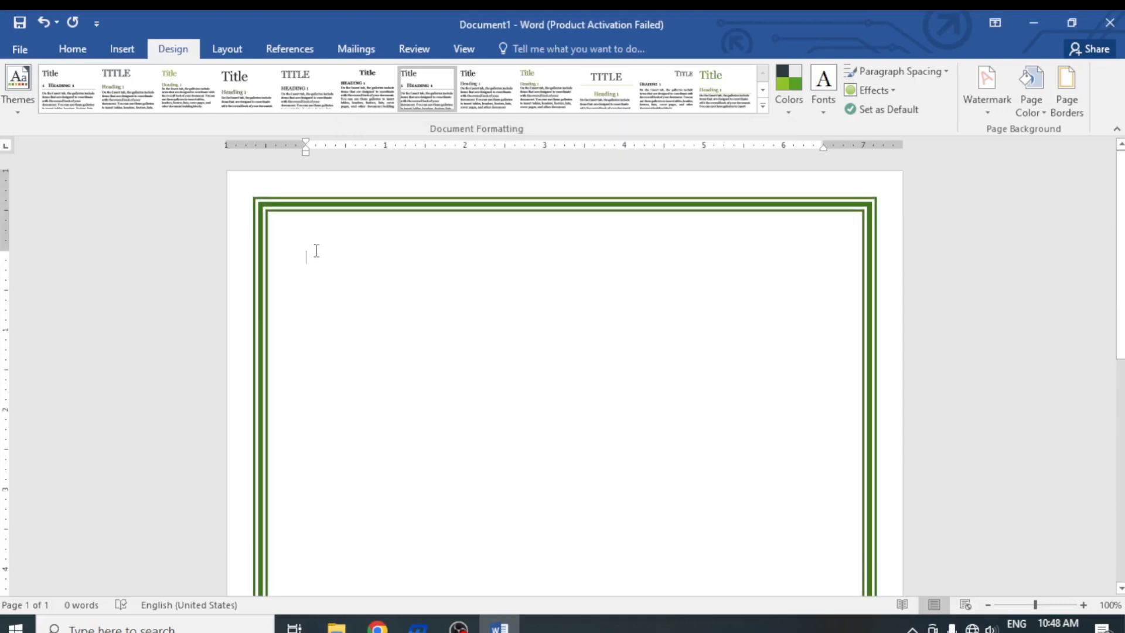
pyautogui.click(228, 52)
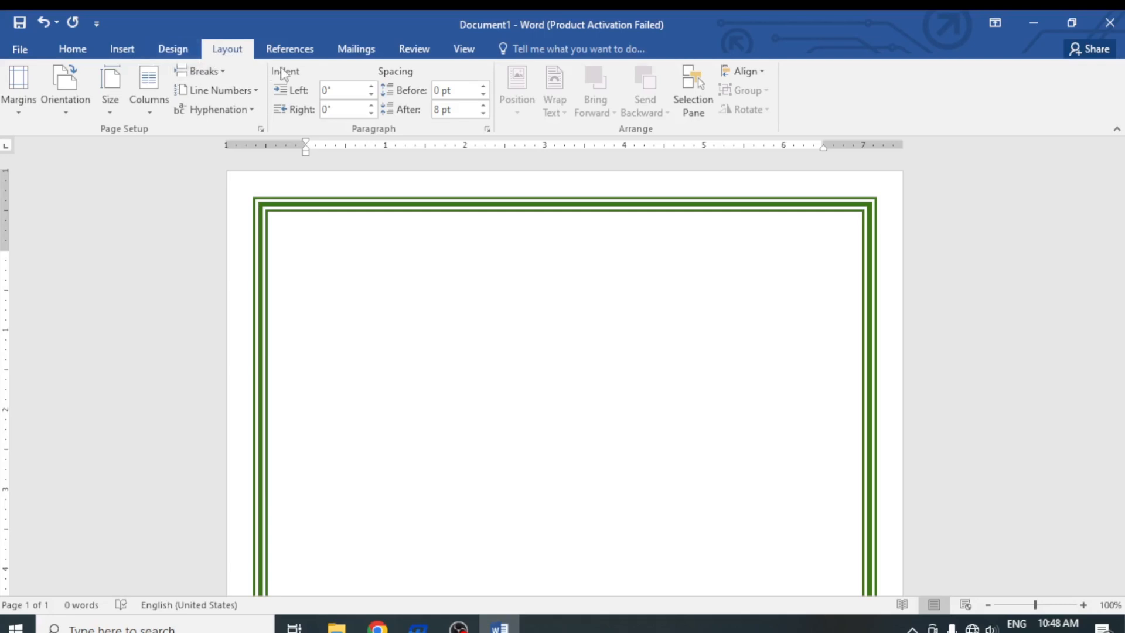
pyautogui.click(176, 52)
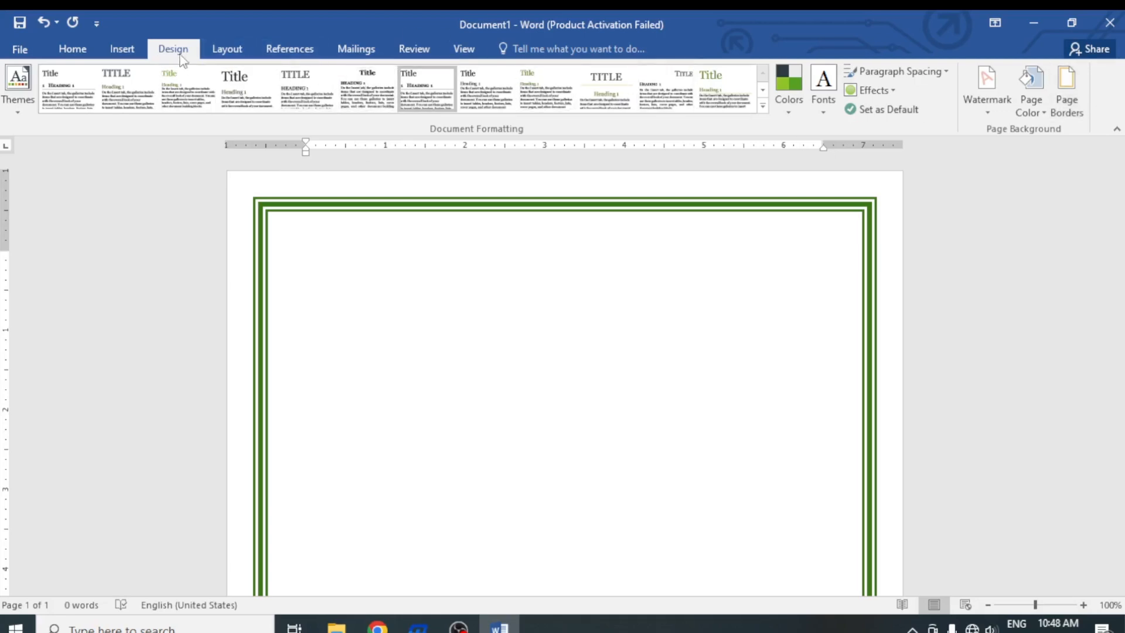
pyautogui.click(222, 55)
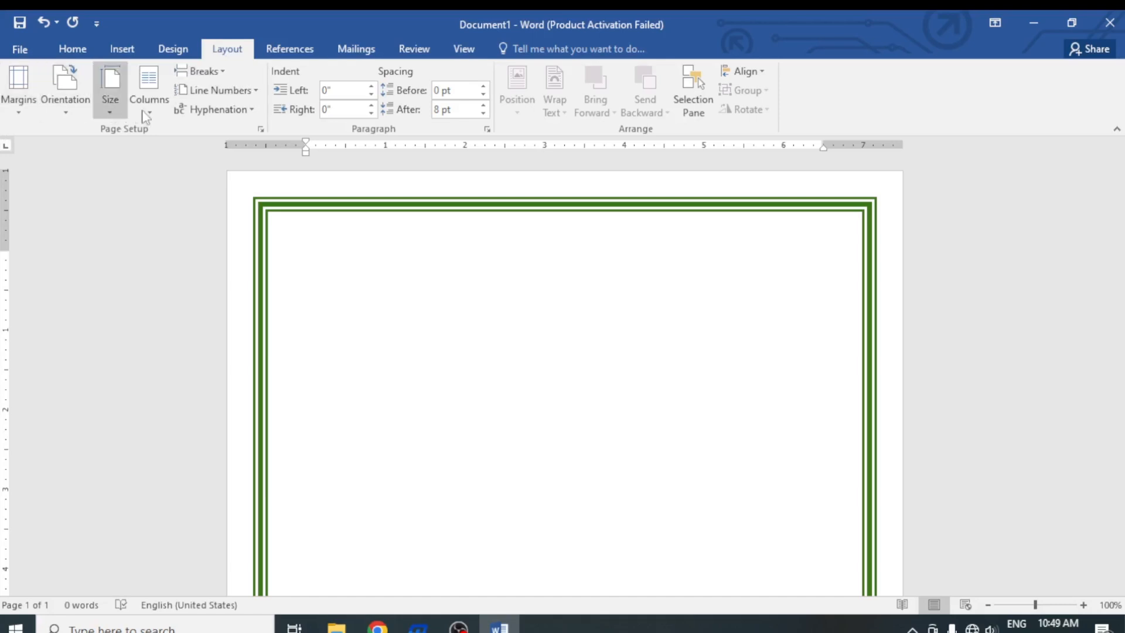
pyautogui.click(27, 111)
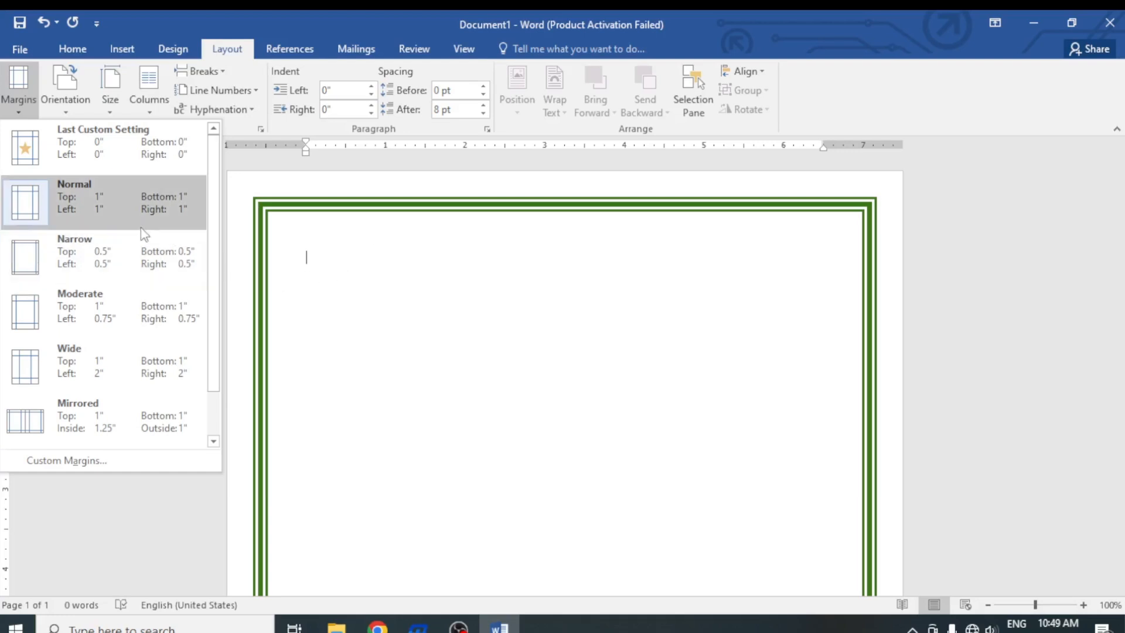
pyautogui.click(364, 284)
# Step: Clear the left, right and bottom sides of the page border, set the border to None, and apply it to the whole document
pyautogui.click(174, 51)
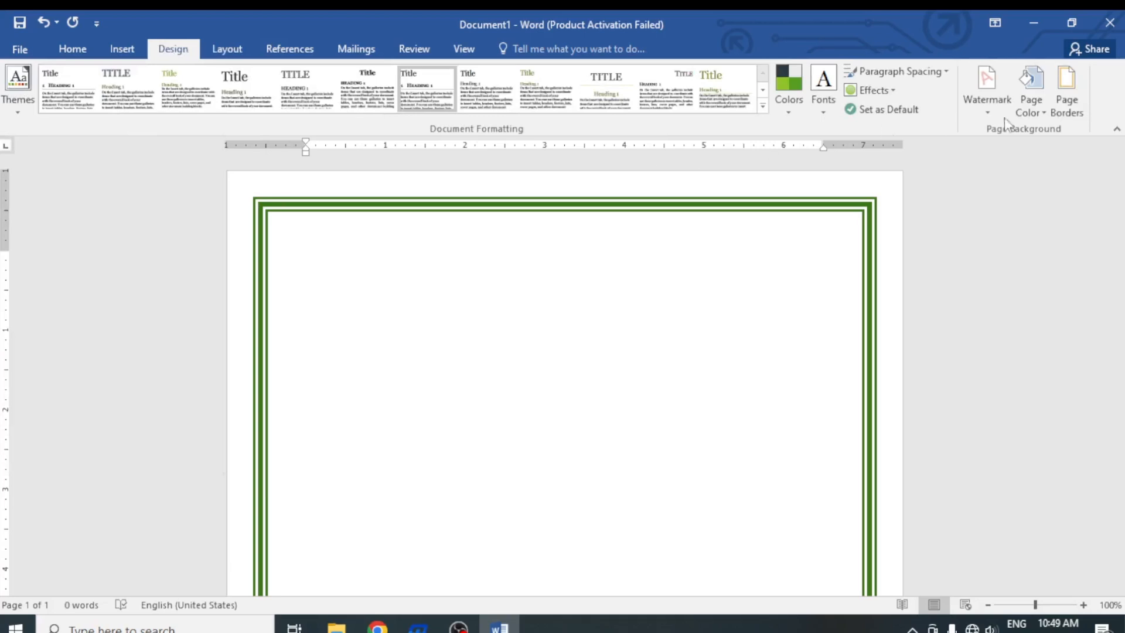
pyautogui.click(1067, 94)
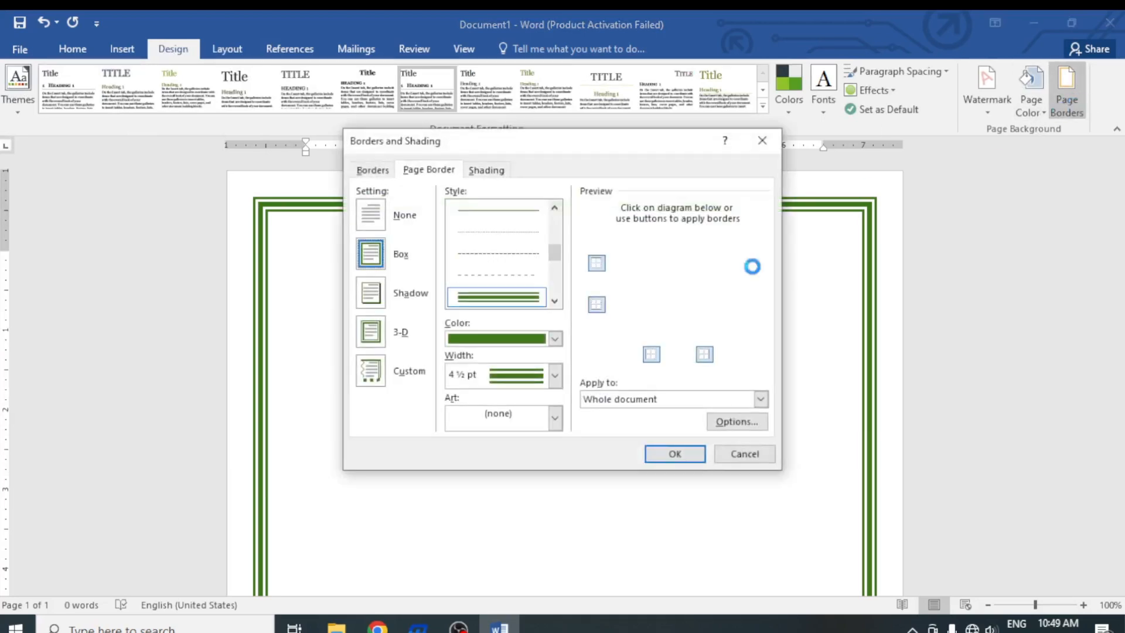
pyautogui.scroll(5, 553, 252)
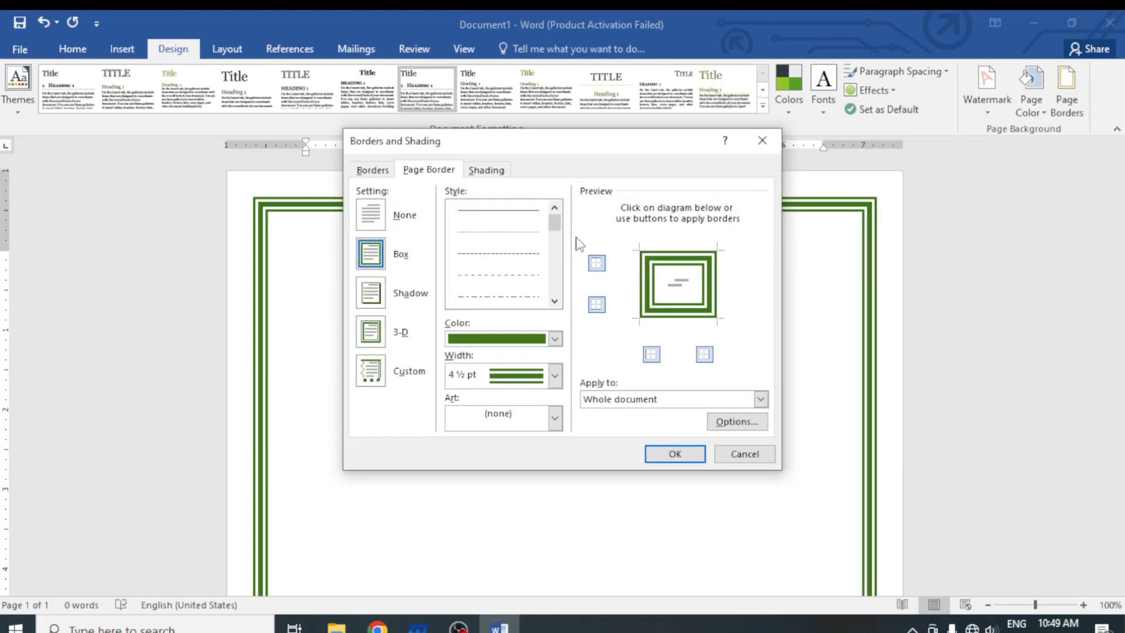
pyautogui.click(652, 354)
pyautogui.click(706, 355)
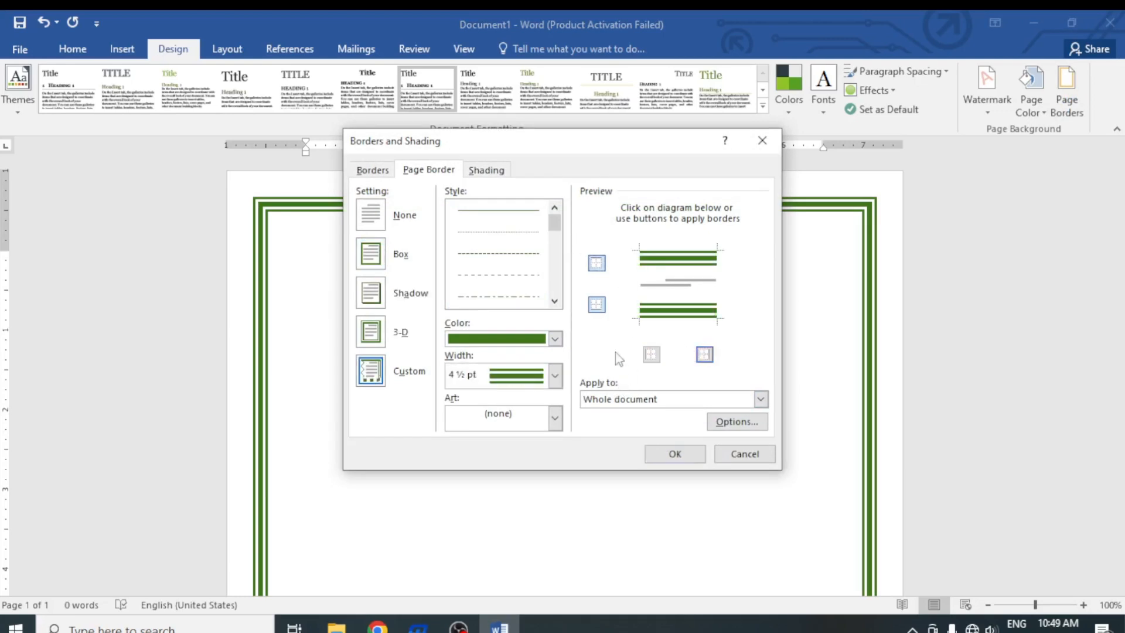
pyautogui.click(597, 305)
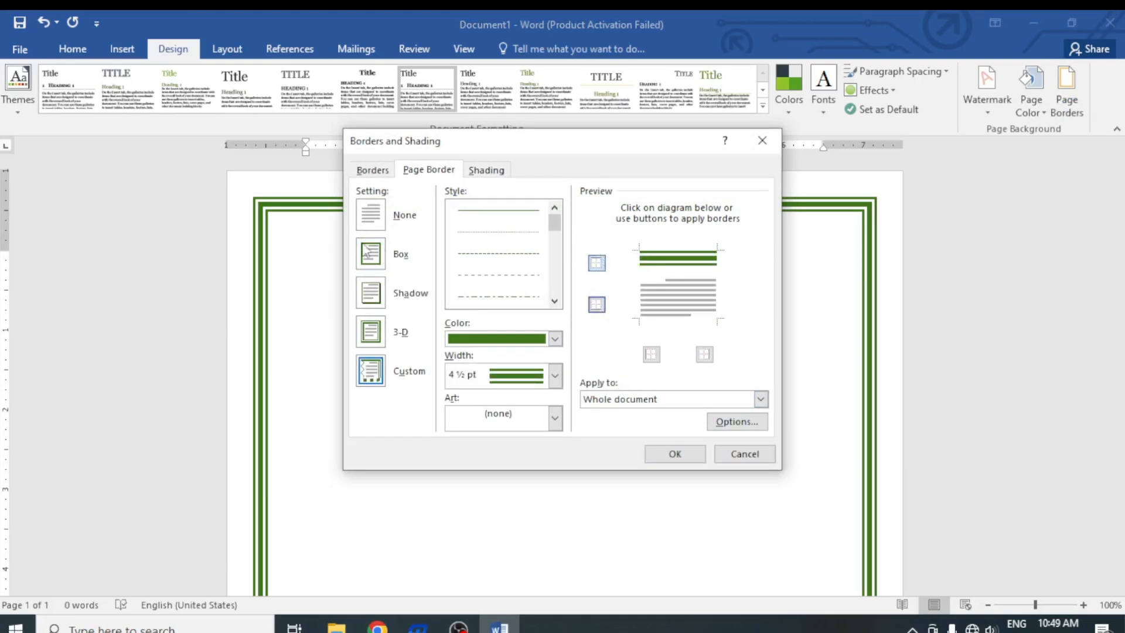
pyautogui.click(375, 224)
pyautogui.click(674, 454)
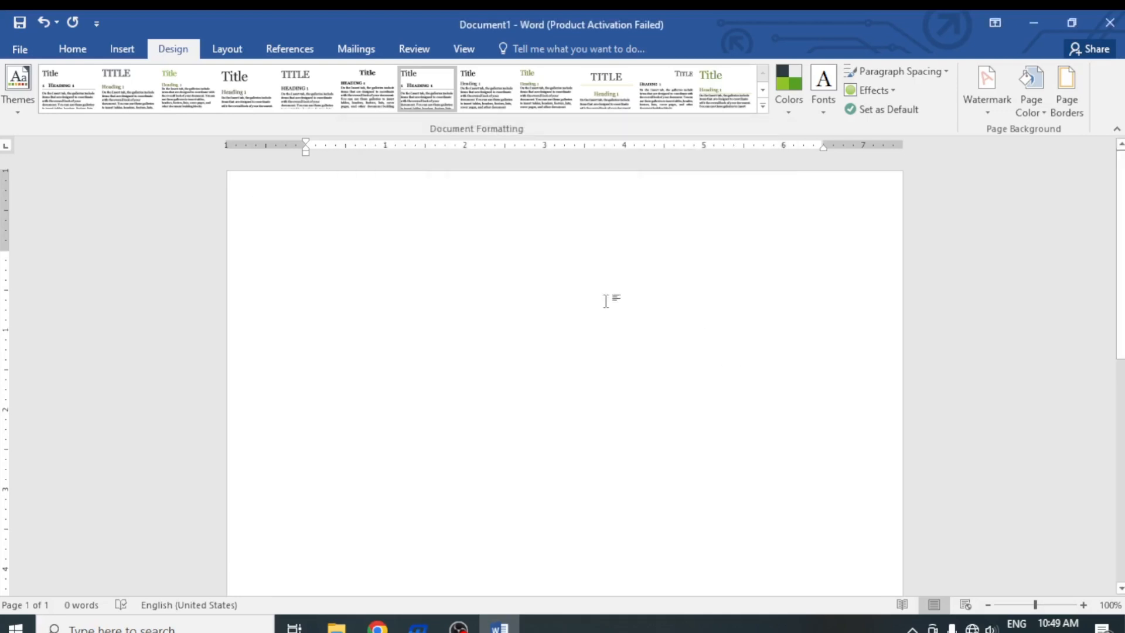
# Step: Set the page margins to the Narrow preset with 0.5" on all sides
pyautogui.click(234, 48)
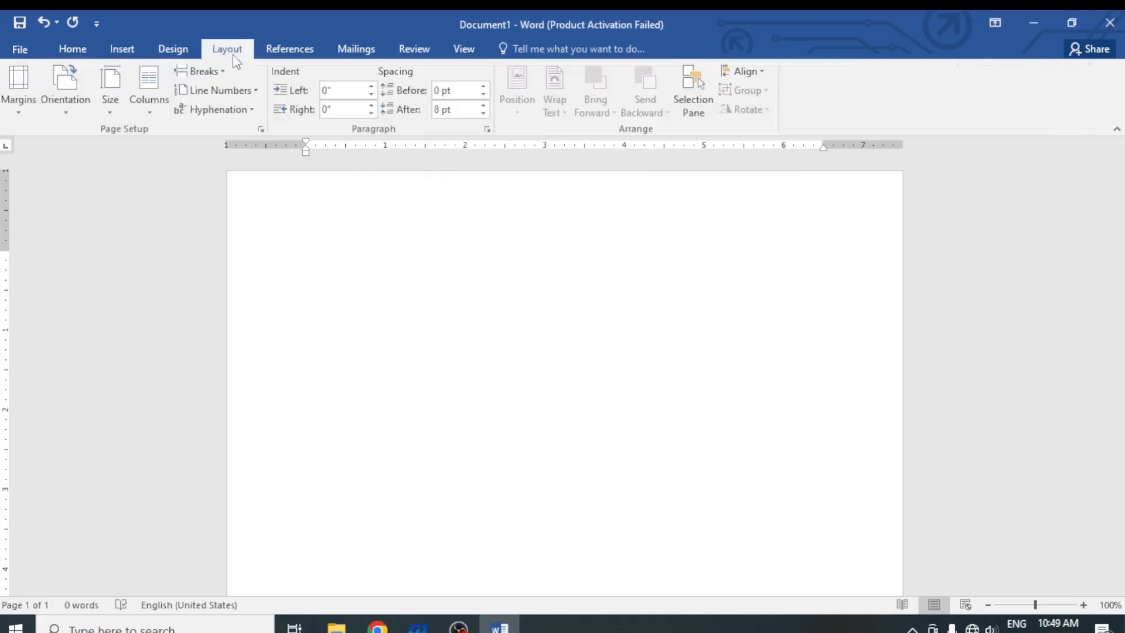
pyautogui.click(12, 99)
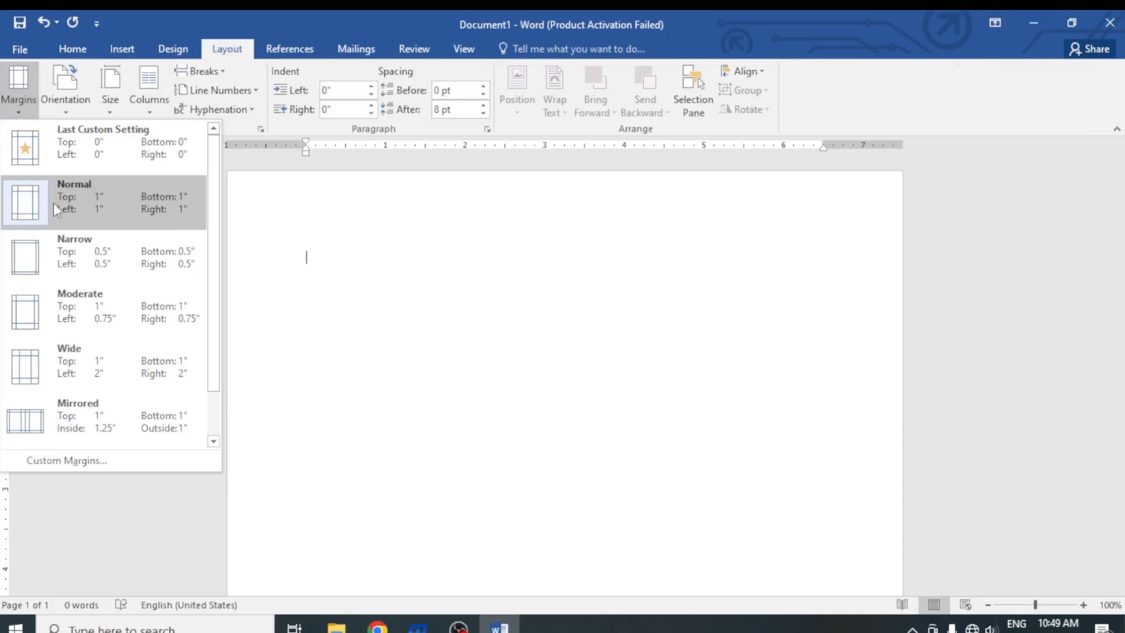
pyautogui.click(116, 253)
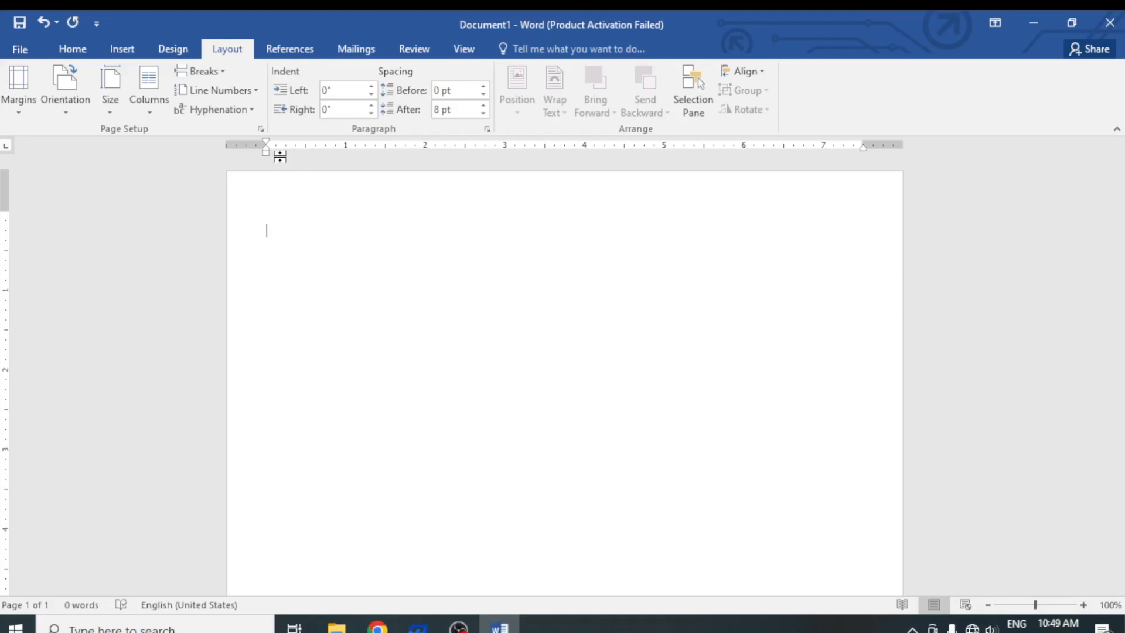
# Step: Set the page margins to the Normal preset with 1" on all sides and check the page
pyautogui.click(12, 97)
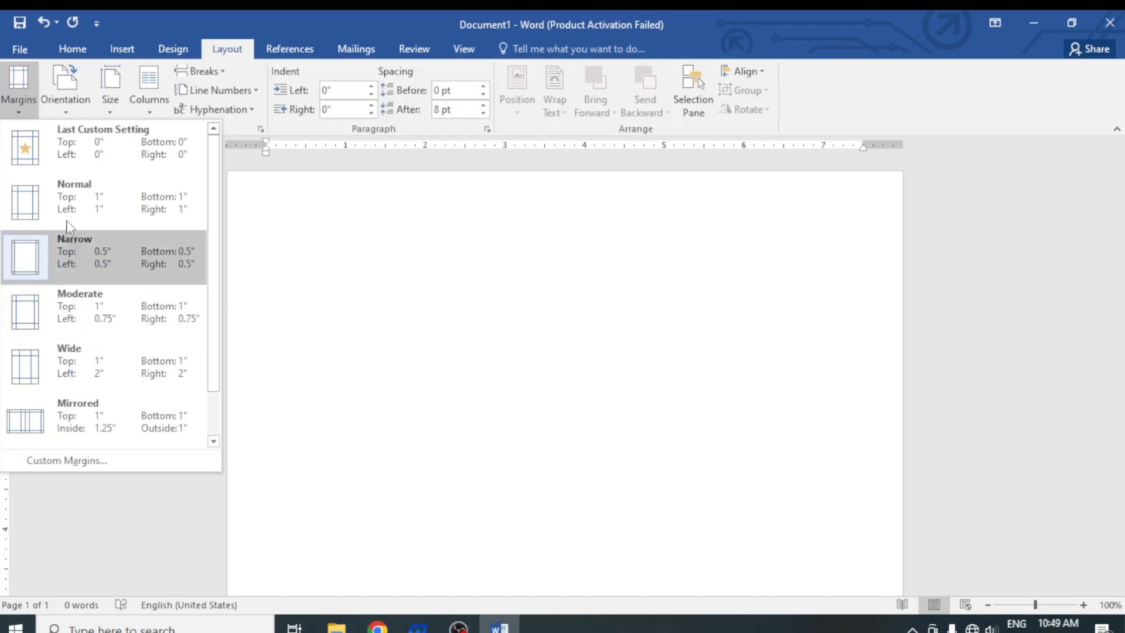
pyautogui.click(90, 204)
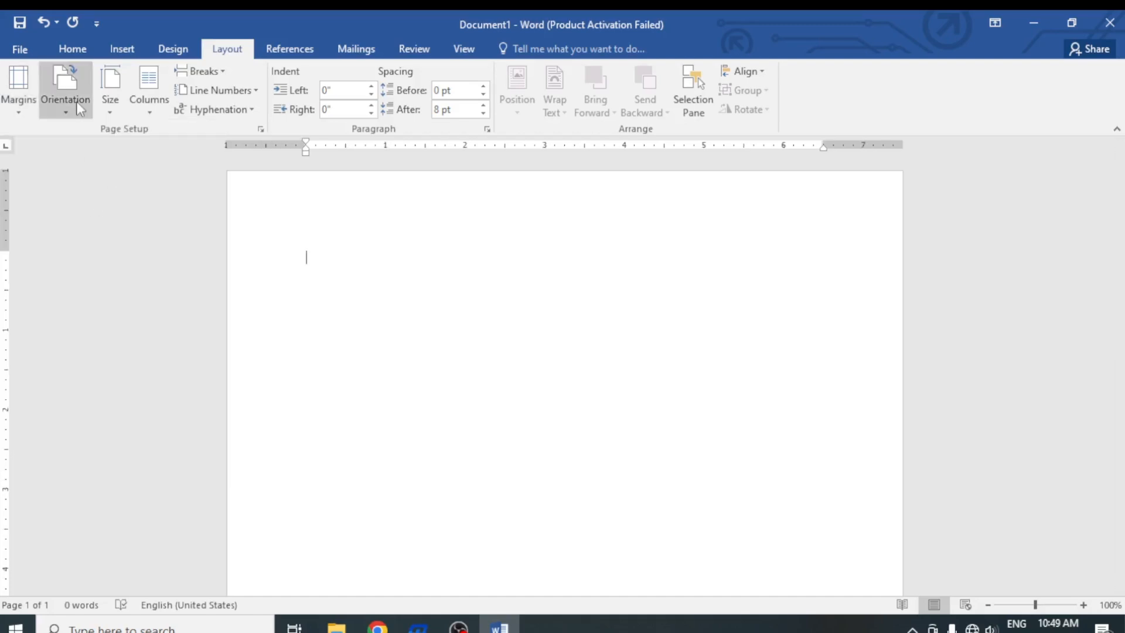
pyautogui.scroll(-10, 344, 293)
pyautogui.scroll(10, 453, 346)
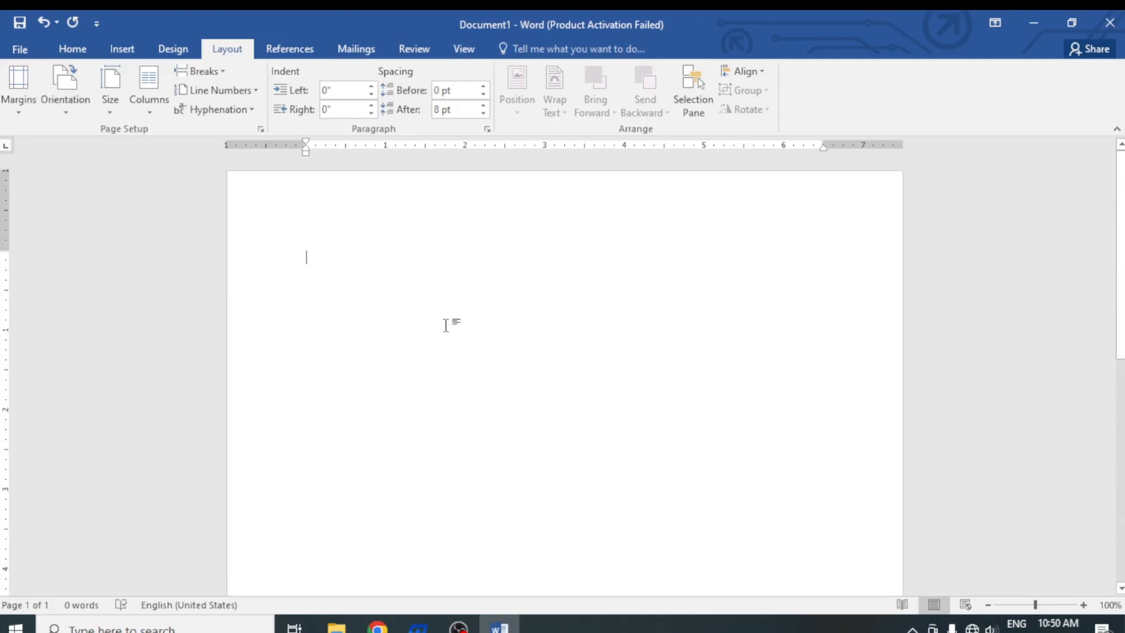
pyautogui.scroll(-10, 410, 319)
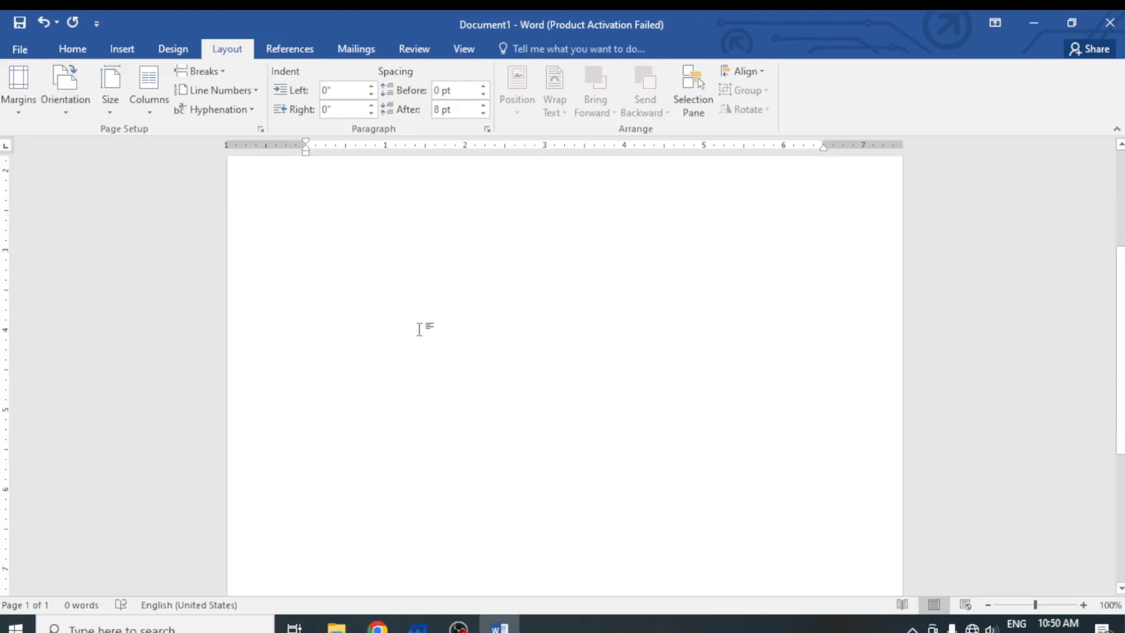
pyautogui.scroll(10, 424, 324)
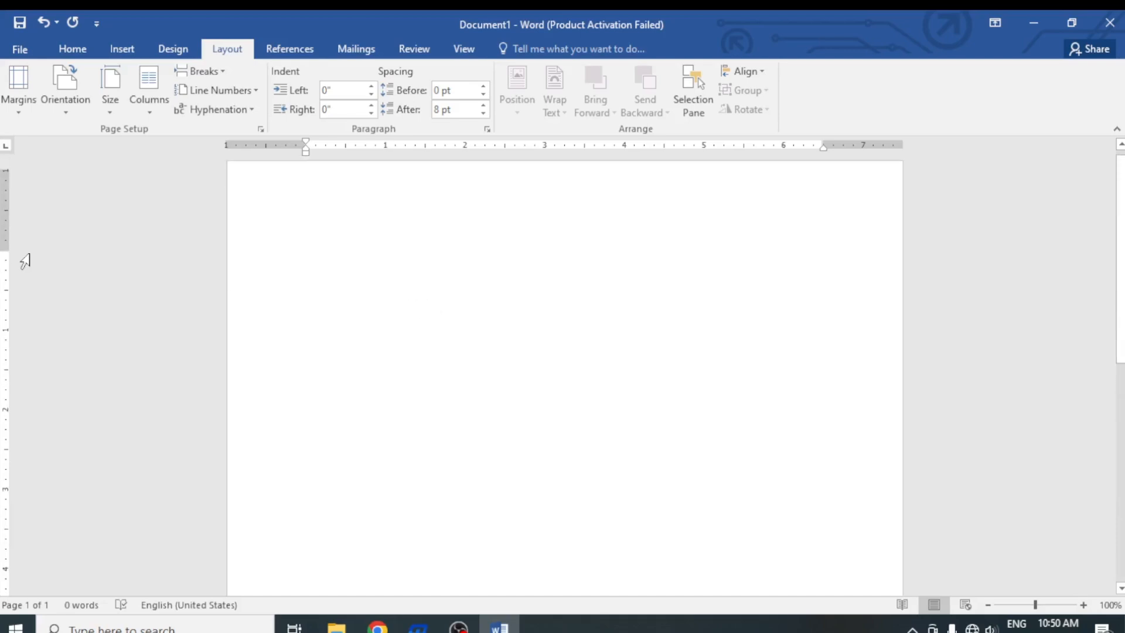
# Step: Switch the page orientation to Landscape, look over the page, and return it to Portrait at 100% zoom
pyautogui.click(73, 105)
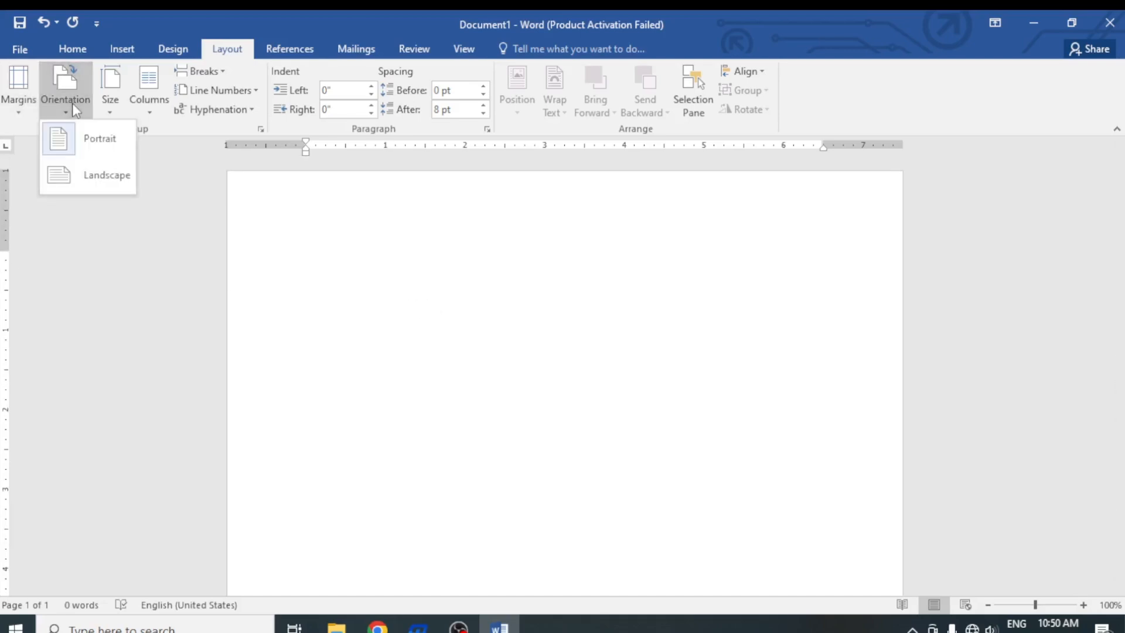
pyautogui.click(117, 179)
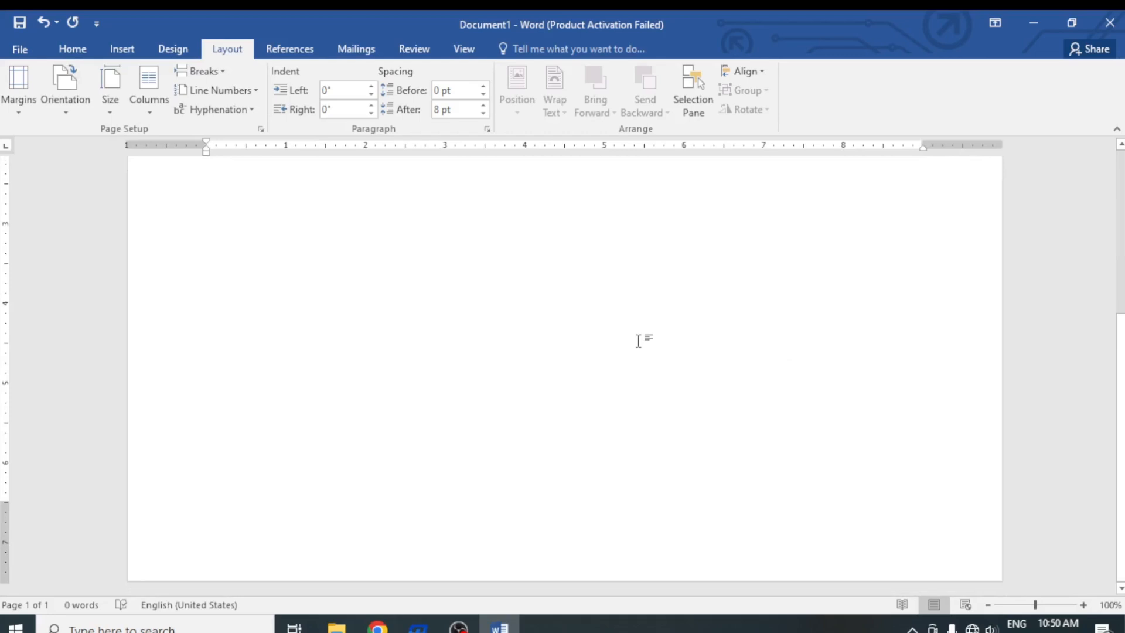
pyautogui.scroll(-5, 638, 340)
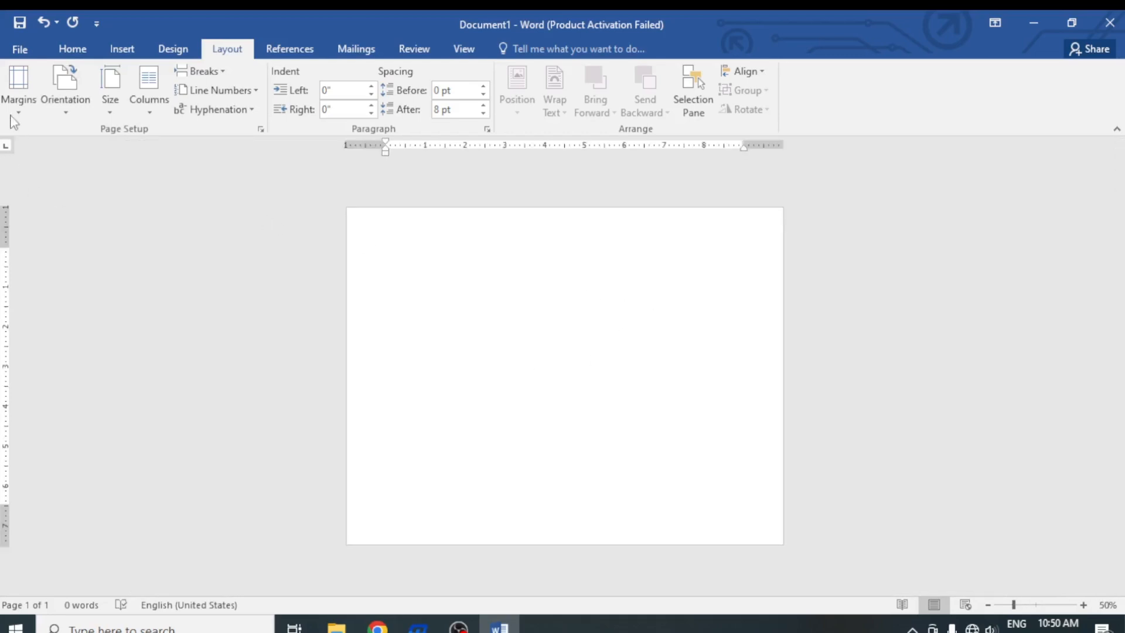
pyautogui.click(51, 102)
pyautogui.click(97, 138)
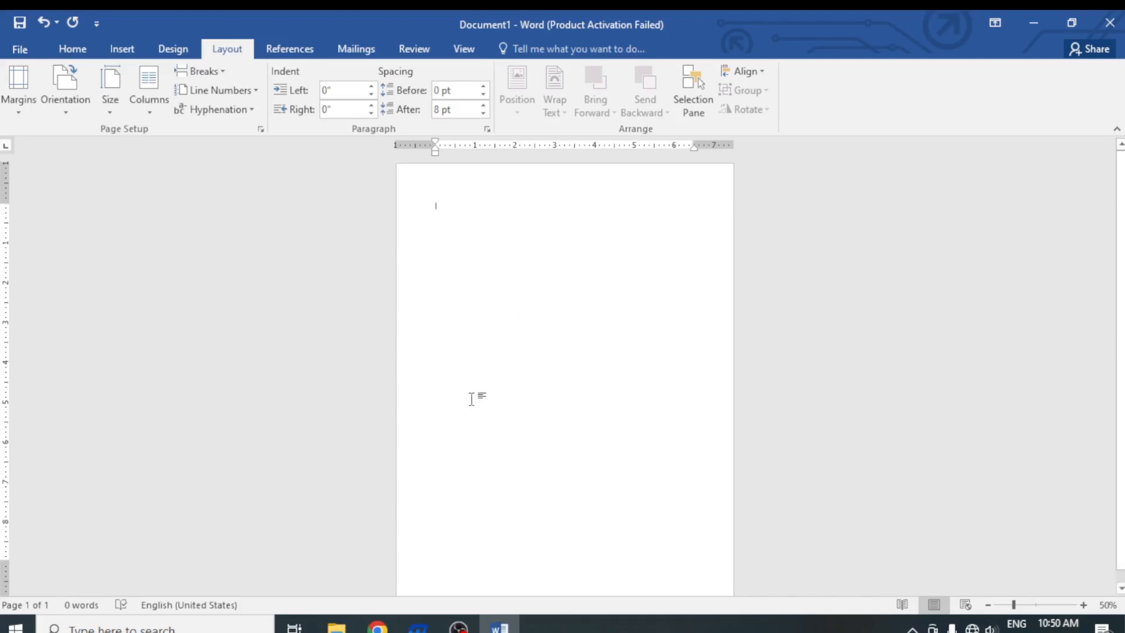
pyautogui.keyDown('ctrl'); pyautogui.scroll(4, 539, 492); pyautogui.keyUp('ctrl')
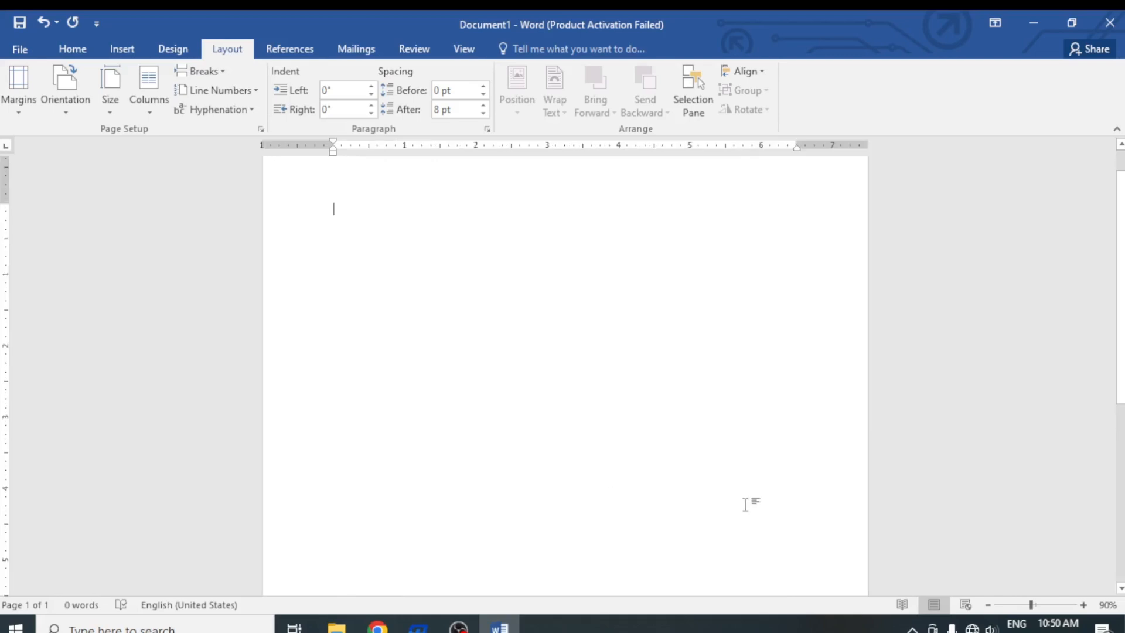
pyautogui.click(1083, 605)
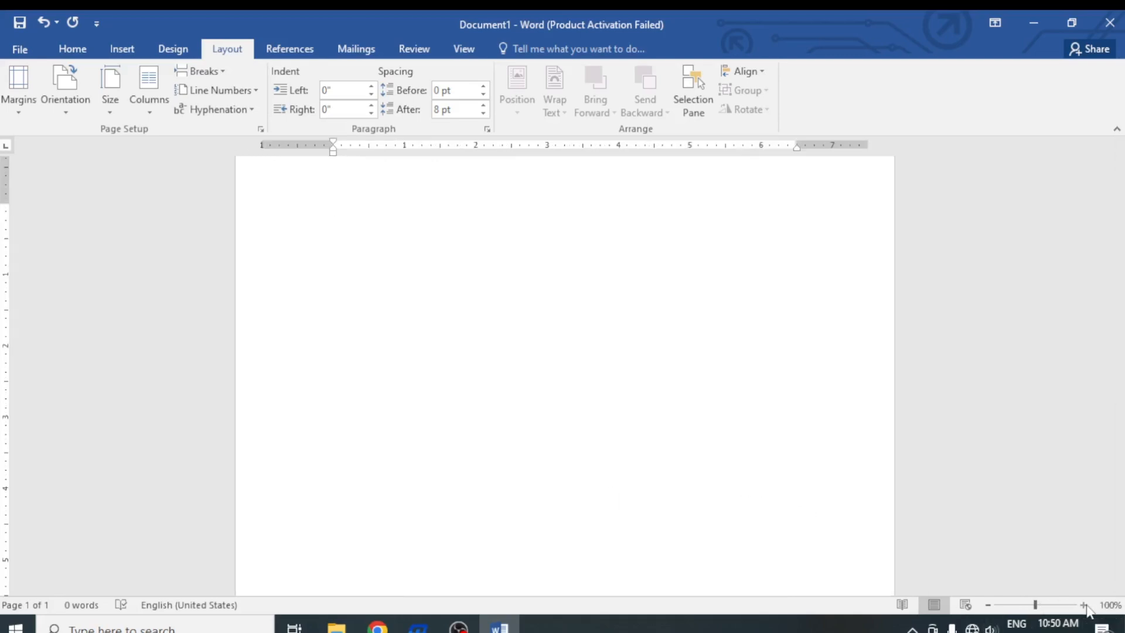
# Step: Set the paper size to A4 (8.27" x 11.69")
pyautogui.click(106, 105)
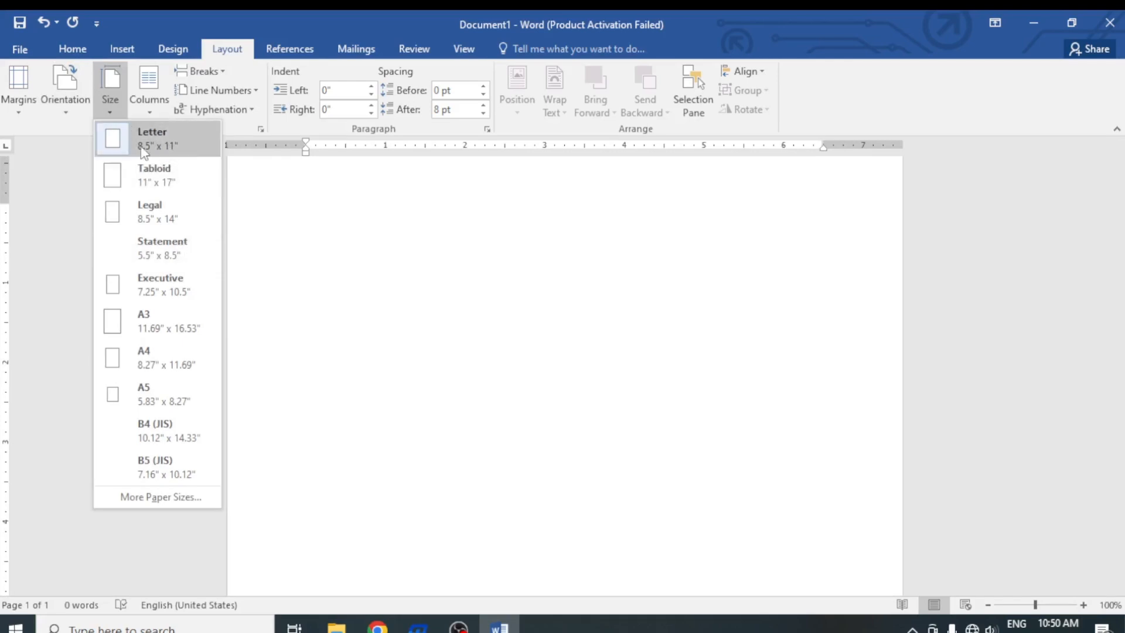
pyautogui.click(151, 369)
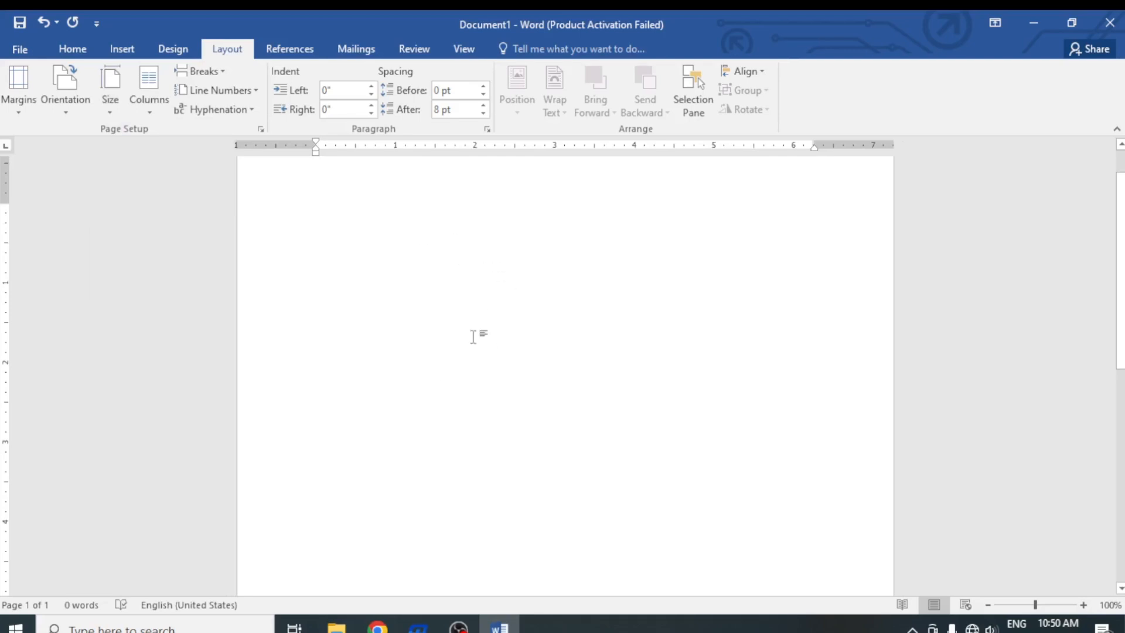
pyautogui.scroll(1, 484, 380)
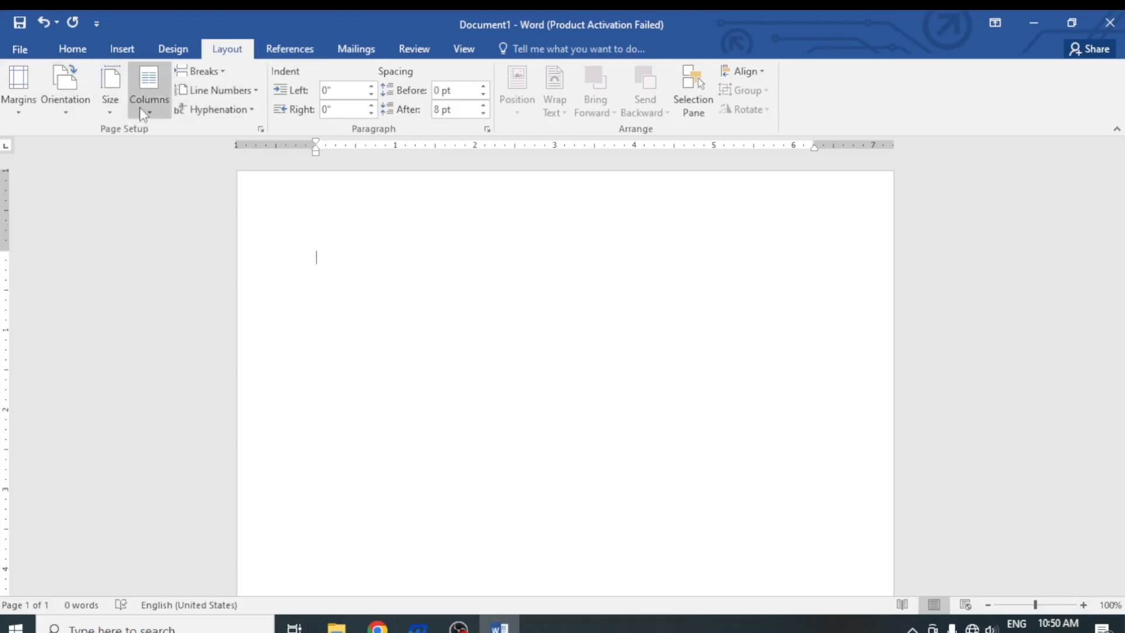
# Step: Generate ten paragraphs of three sentences of sample text with =rand(10,3) and look through them
pyautogui.write('=rand(10,3')
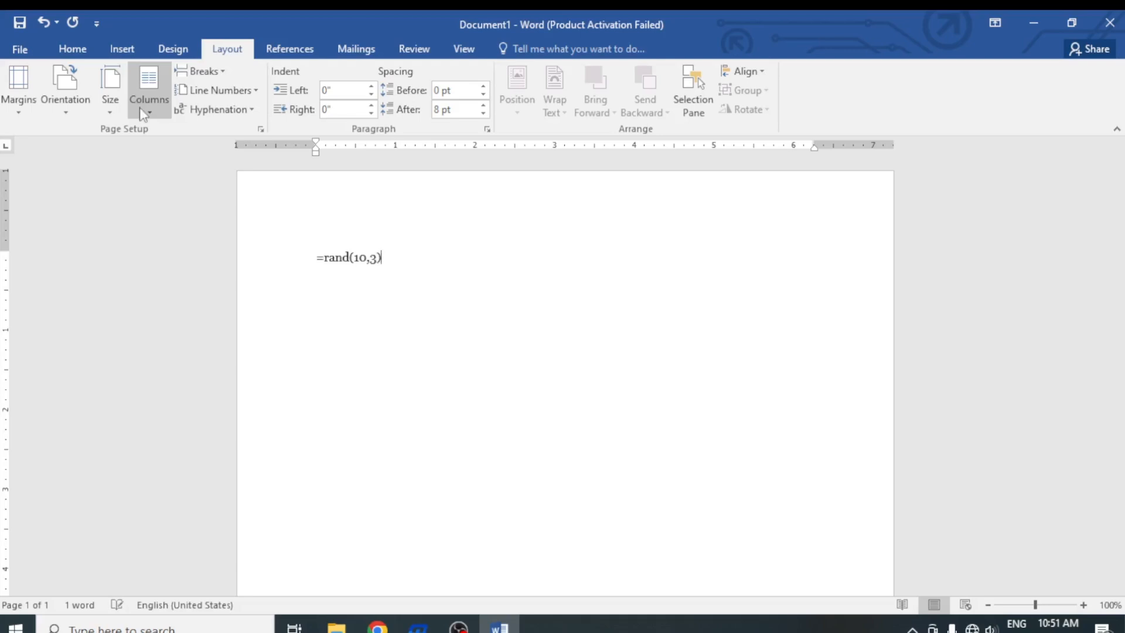
pyautogui.press('Return')
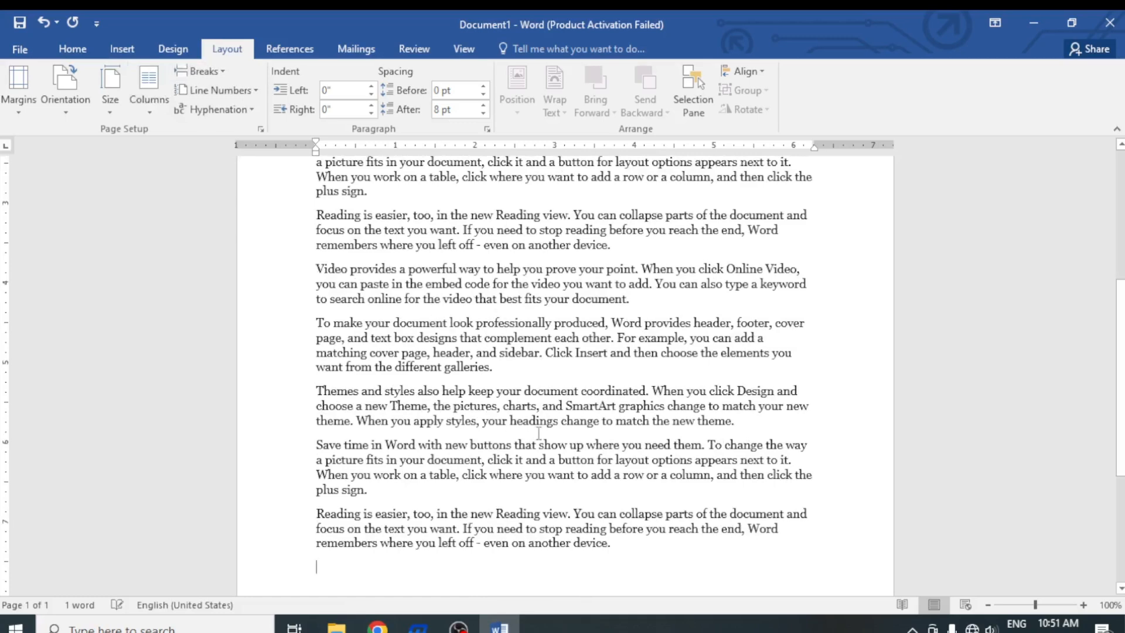
pyautogui.scroll(2, 547, 426)
pyautogui.scroll(5, 547, 427)
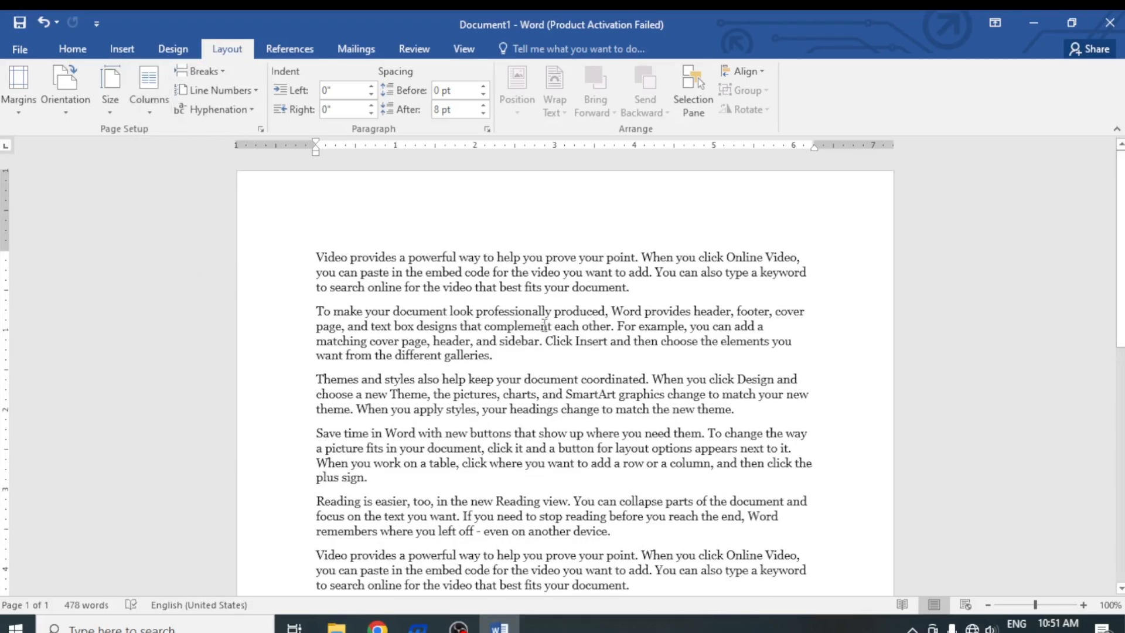
pyautogui.scroll(-5, 645, 443)
# Step: Select all the text, lay it out in two columns, and check the result down the page
pyautogui.hotkey('ctrl', 'a')
pyautogui.scroll(5, 649, 441)
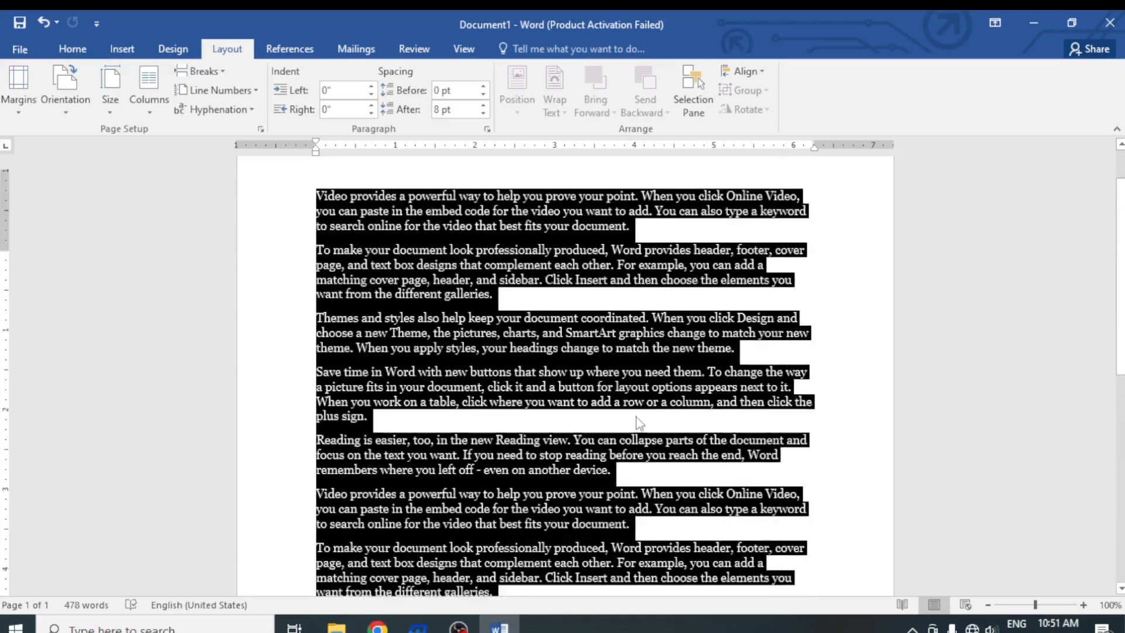
pyautogui.click(159, 105)
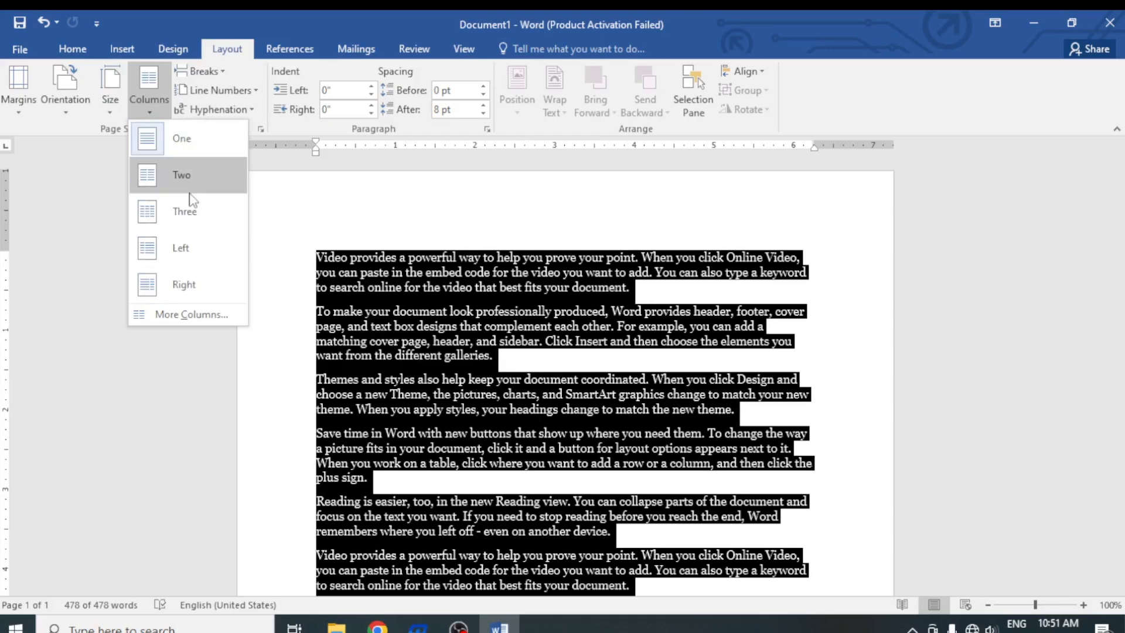
pyautogui.click(183, 175)
pyautogui.scroll(-10, 498, 472)
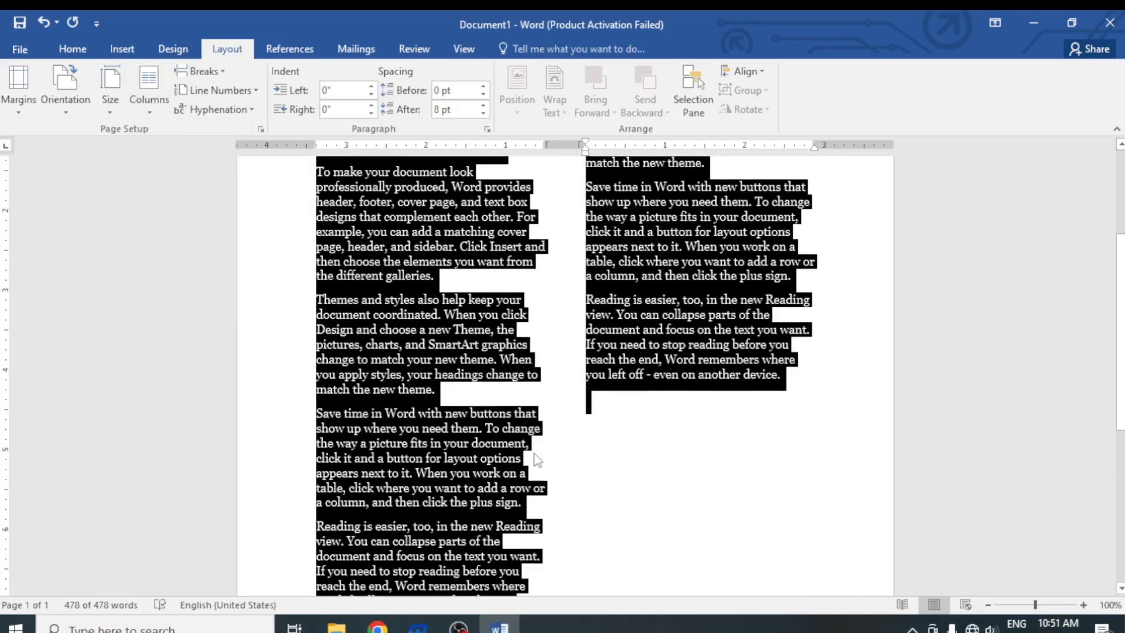
pyautogui.scroll(4, 472, 412)
pyautogui.scroll(5, 472, 411)
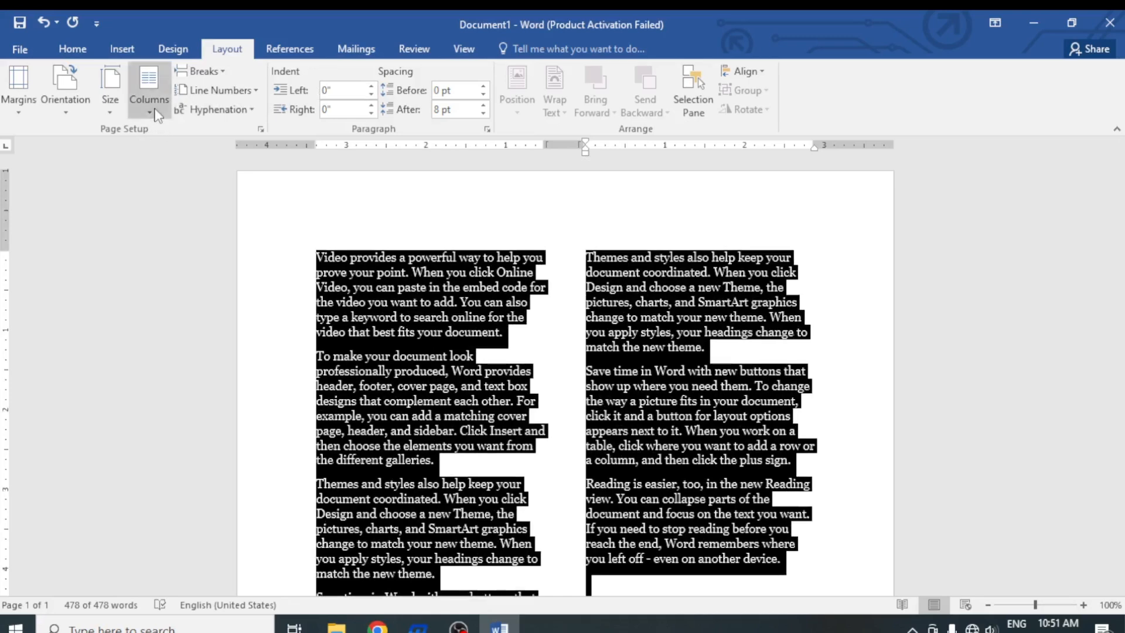
# Step: Lay out the selected text in three columns, check it down the page, and return it to one column
pyautogui.click(155, 109)
pyautogui.click(198, 218)
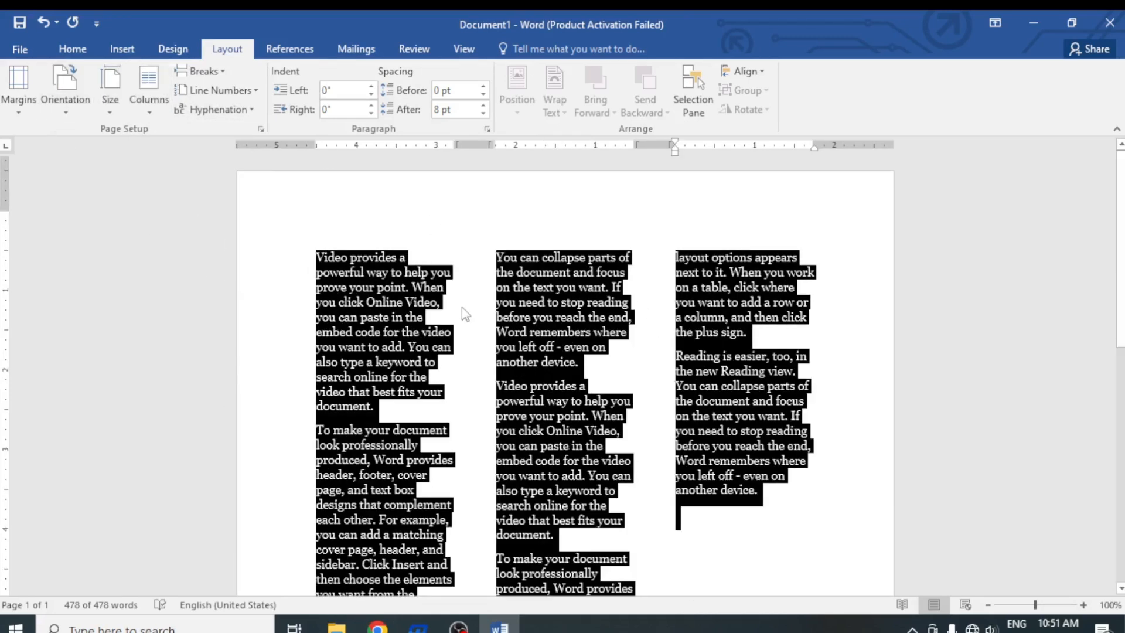
pyautogui.scroll(-4, 705, 409)
pyautogui.scroll(-6, 583, 391)
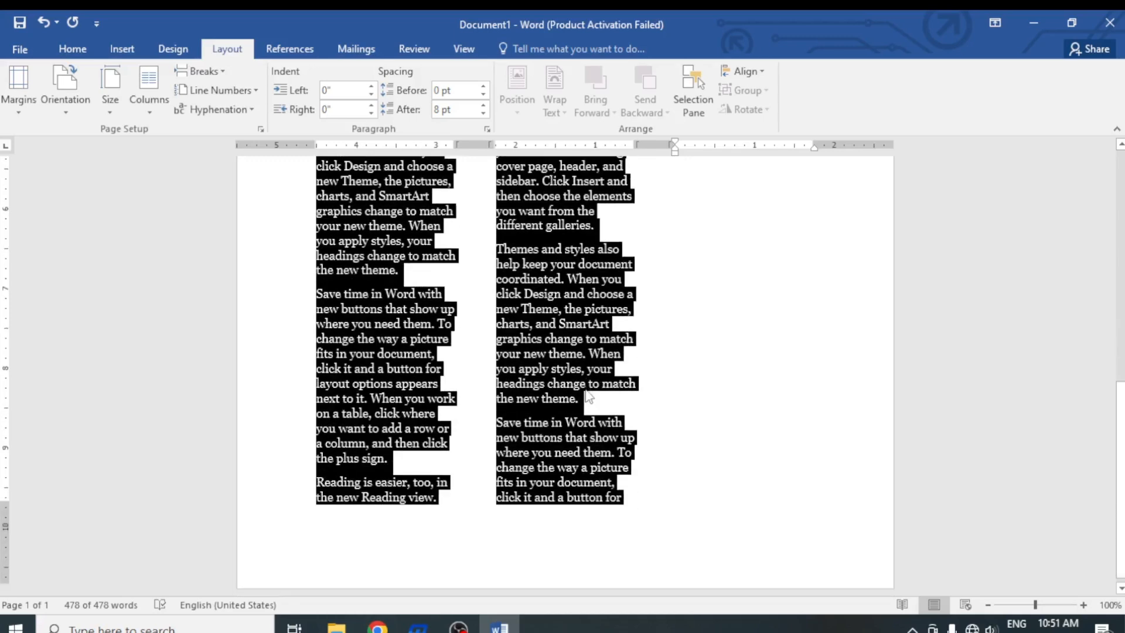
pyautogui.scroll(6, 592, 384)
pyautogui.scroll(3, 593, 384)
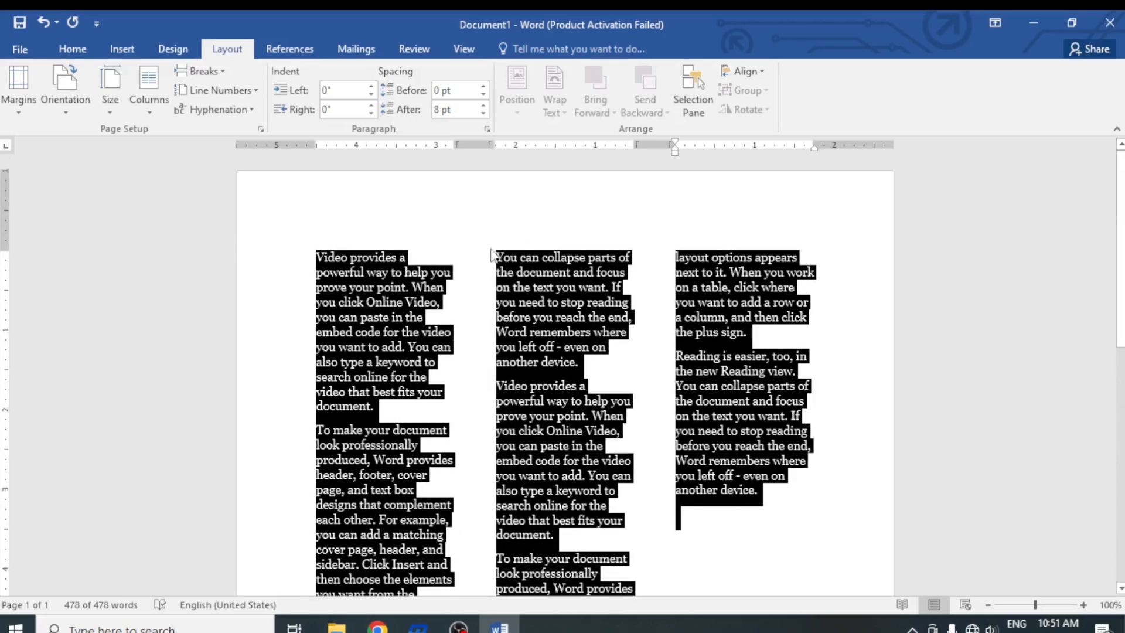
pyautogui.click(141, 93)
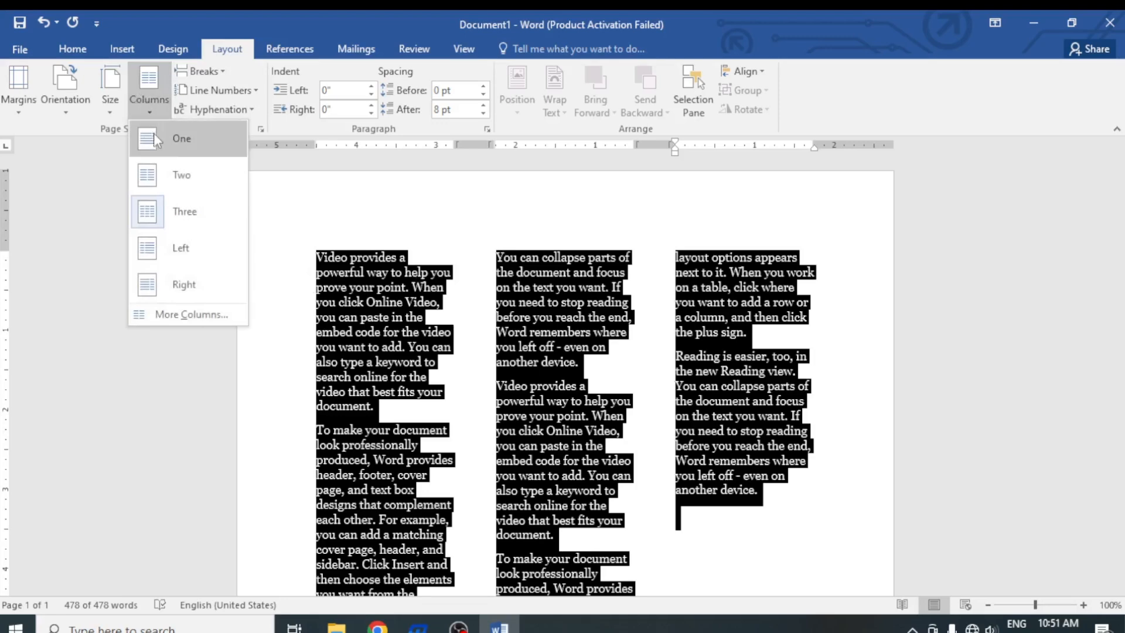
pyautogui.click(214, 150)
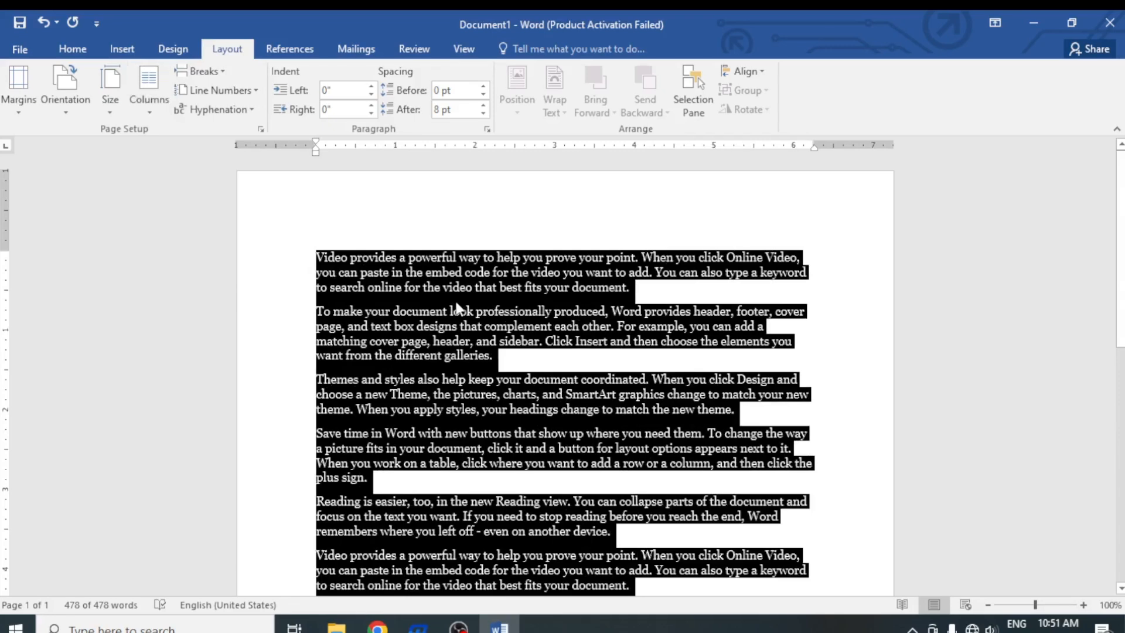
# Step: Insert a page break before the fourth paragraph, starting "Save time in Word", check both pages, and undo the break
pyautogui.click(461, 356)
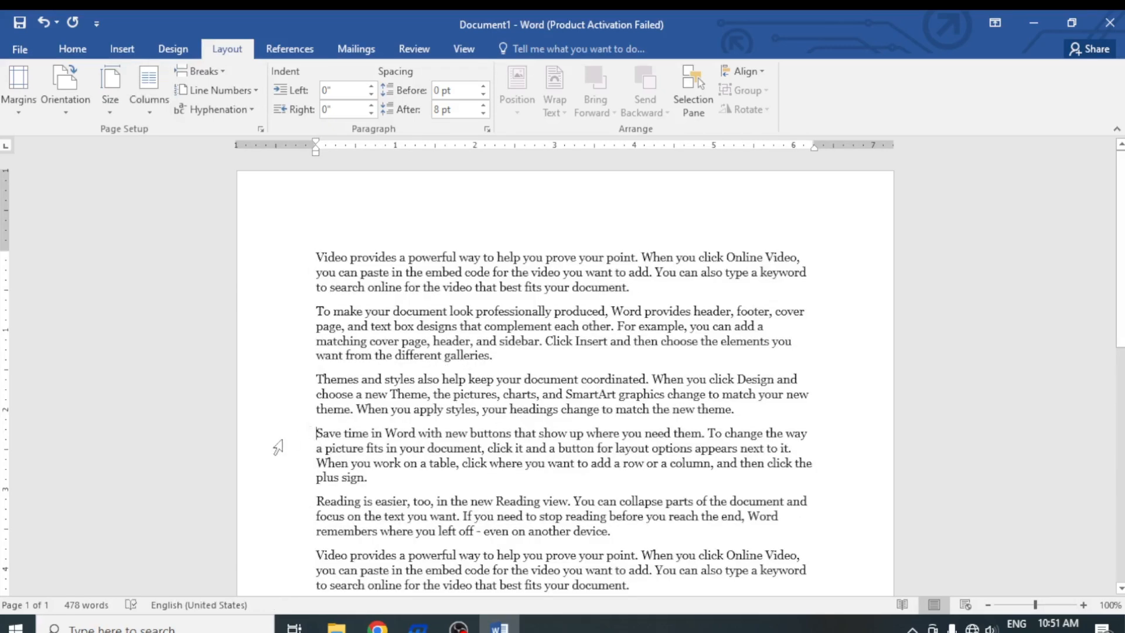
pyautogui.click(213, 72)
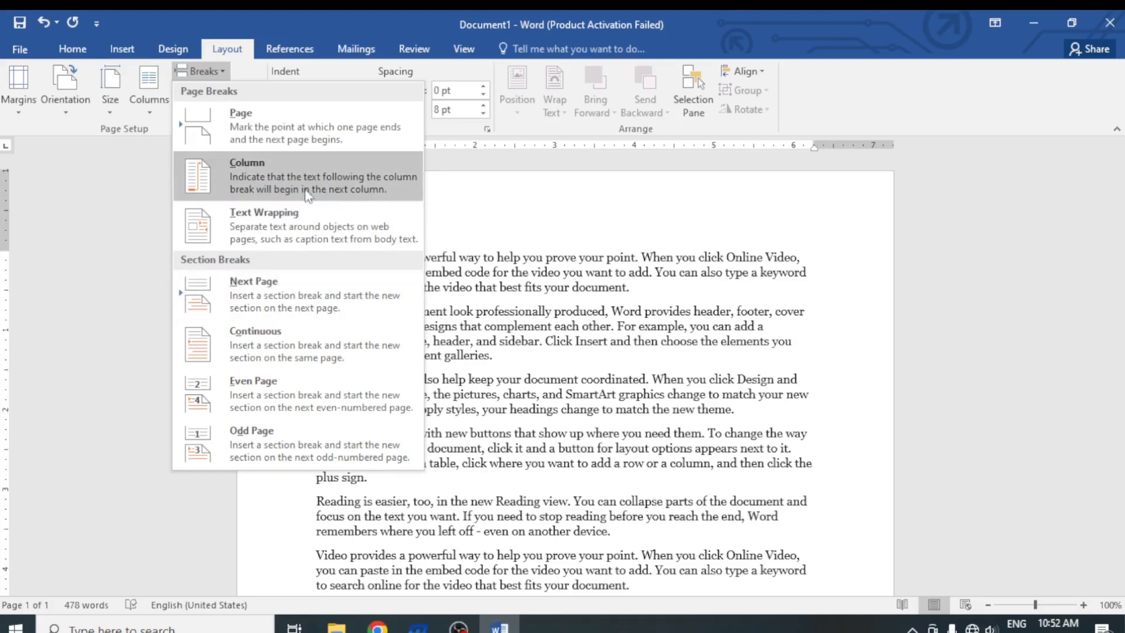
pyautogui.click(293, 144)
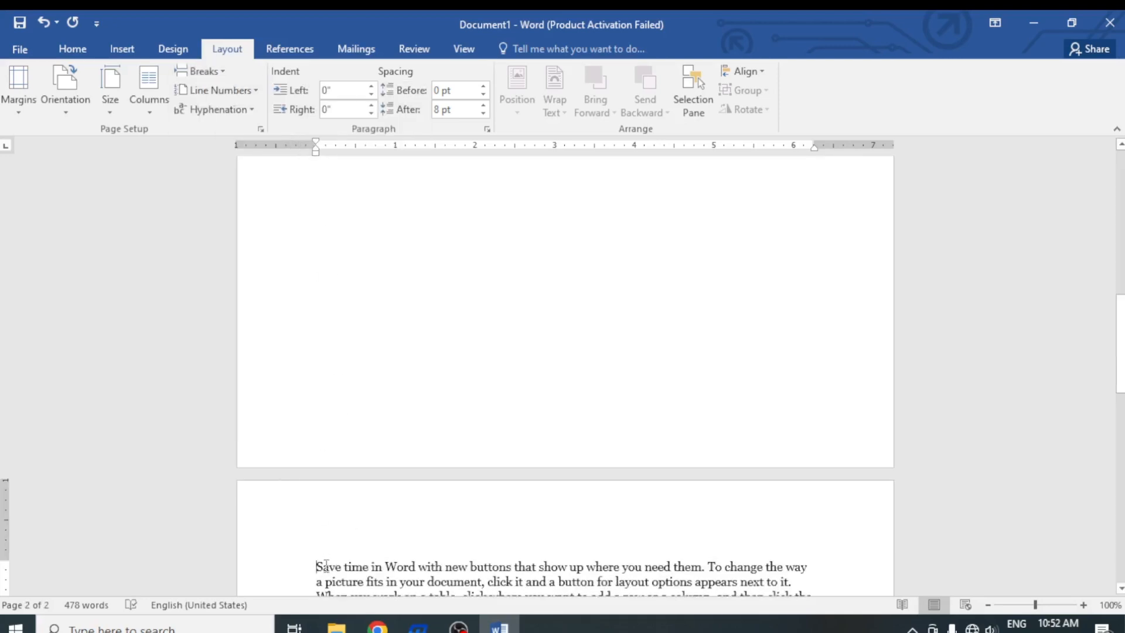
pyautogui.scroll(10, 327, 565)
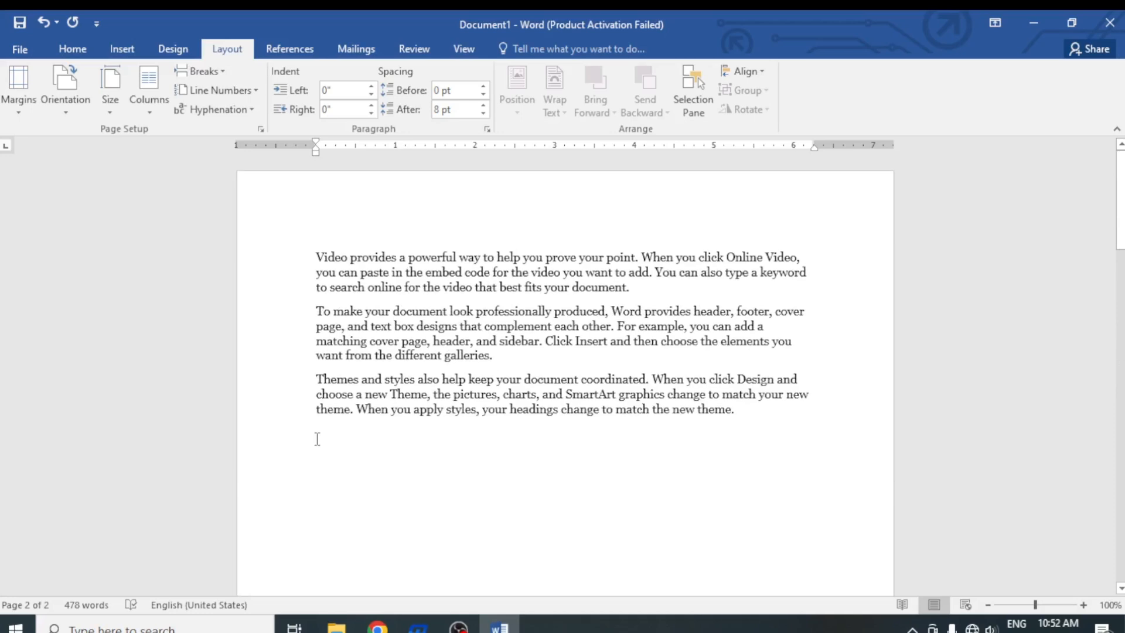
pyautogui.hotkey('ctrl', 'z')
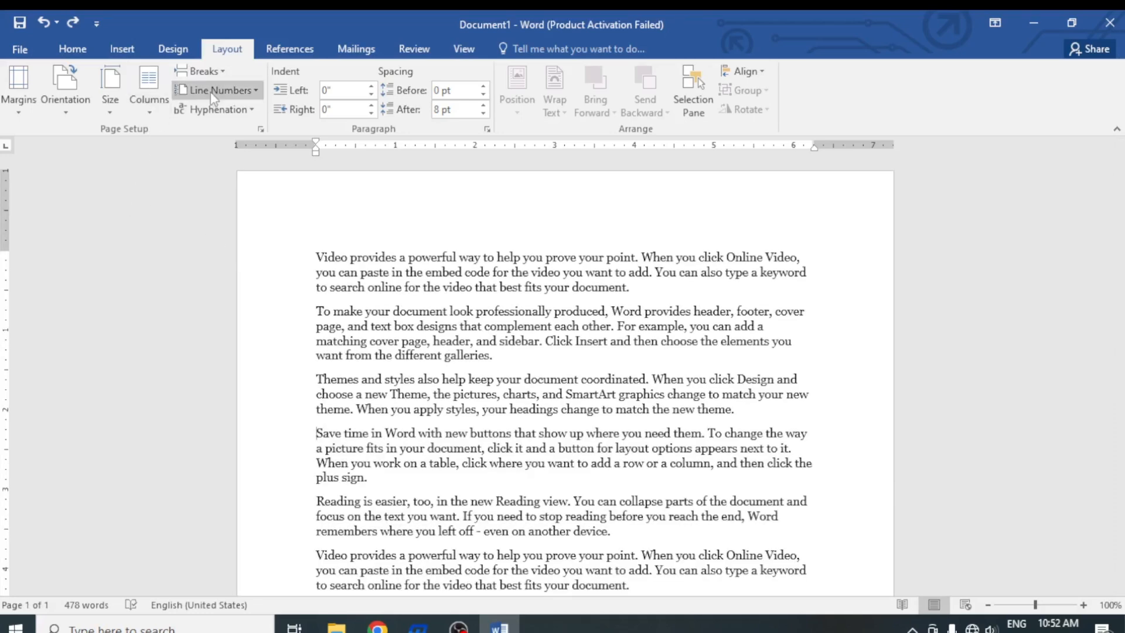
# Step: Turn on continuous line numbering for the document and check the numbers down the page
pyautogui.scroll(-5, 474, 425)
pyautogui.scroll(10, 474, 425)
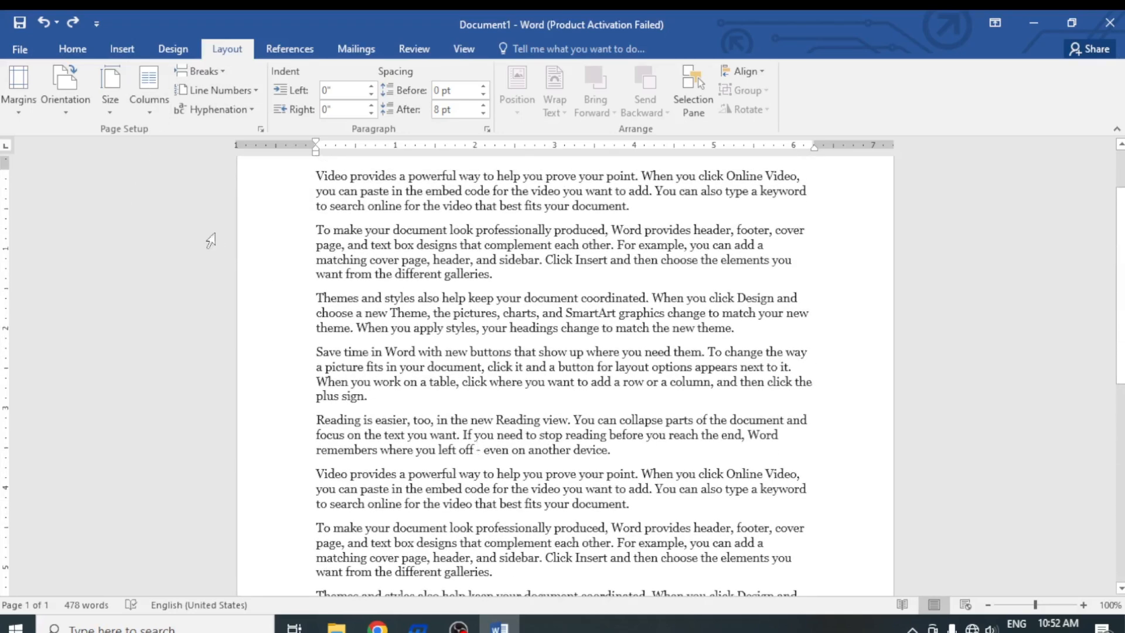
pyautogui.click(209, 91)
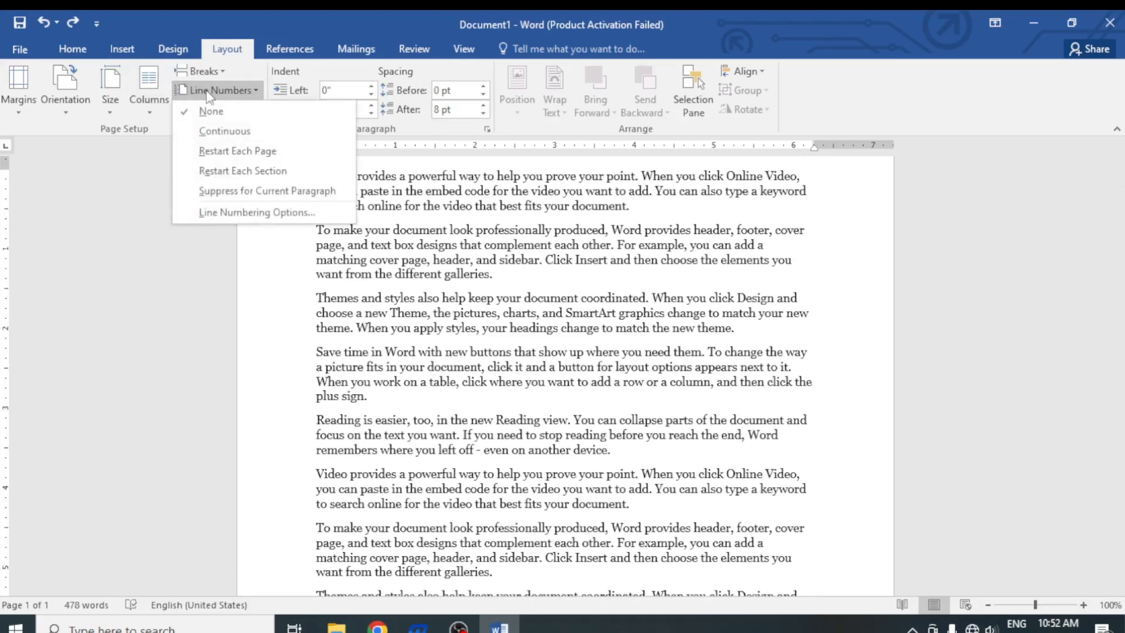
pyautogui.click(237, 135)
pyautogui.scroll(-7, 321, 351)
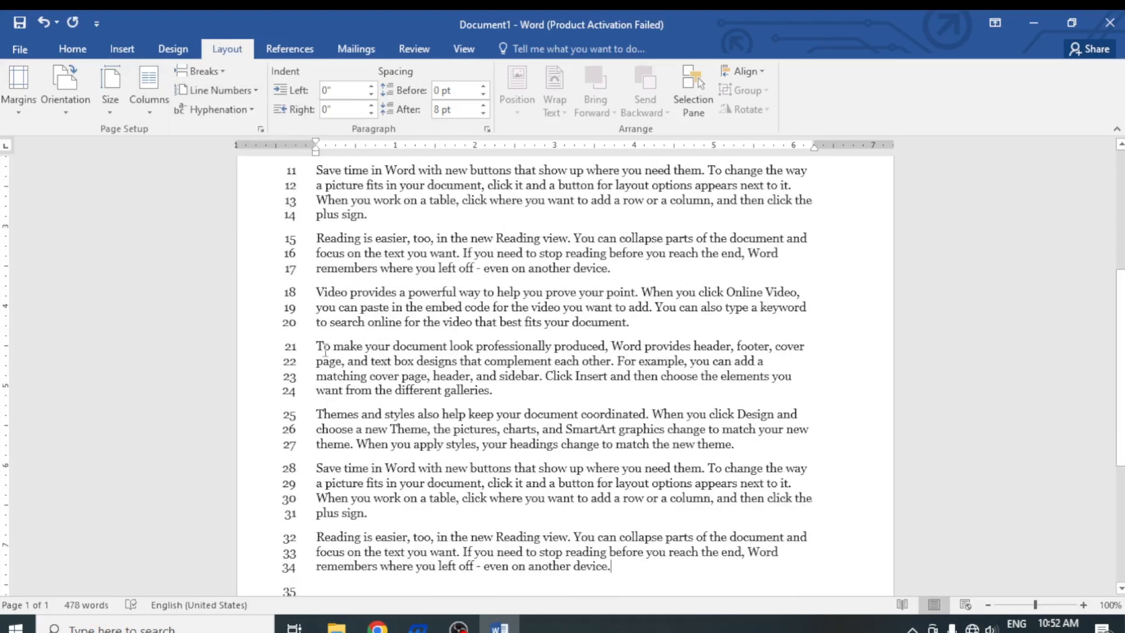
pyautogui.scroll(-2, 346, 388)
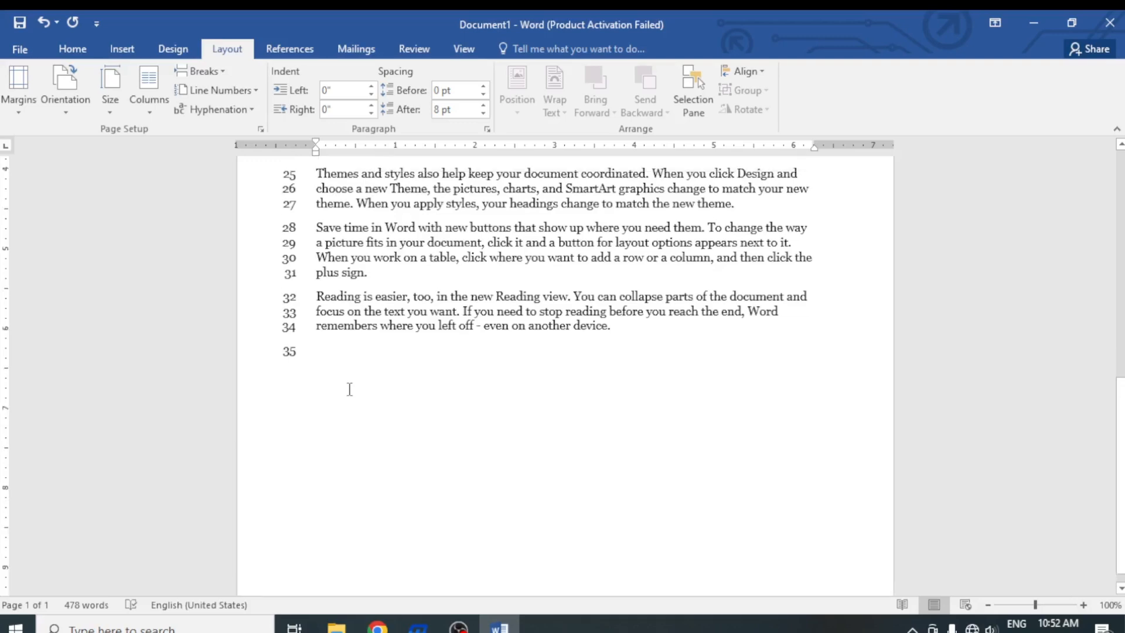
# Step: Look over the line numbering options and undo the document's continuous line numbering
pyautogui.scroll(6, 348, 387)
pyautogui.scroll(5, 349, 387)
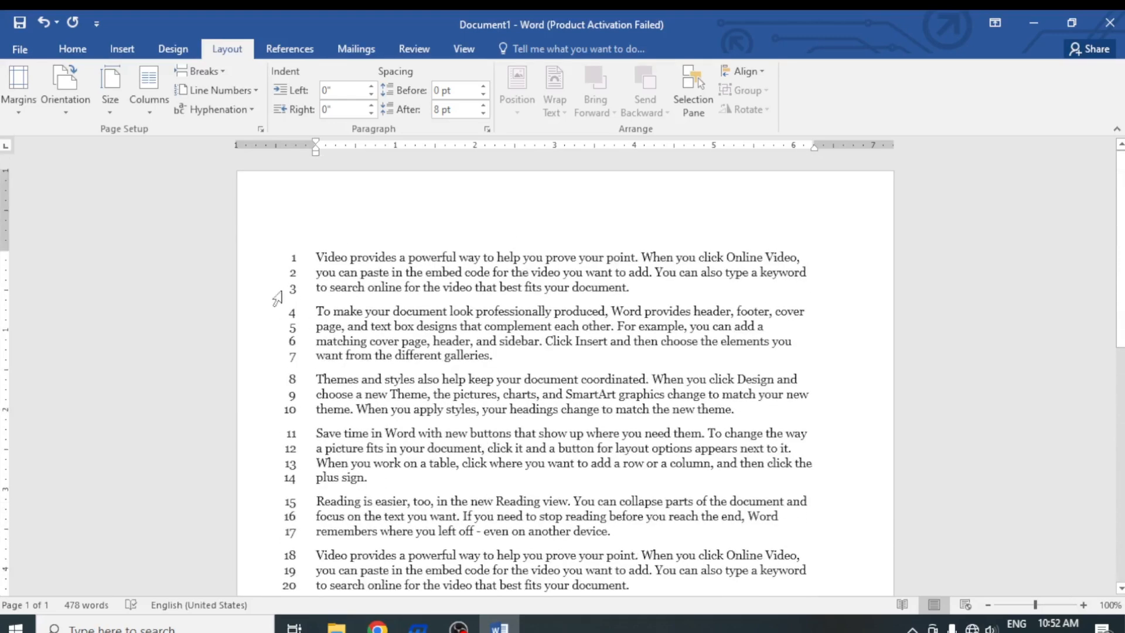
pyautogui.click(231, 90)
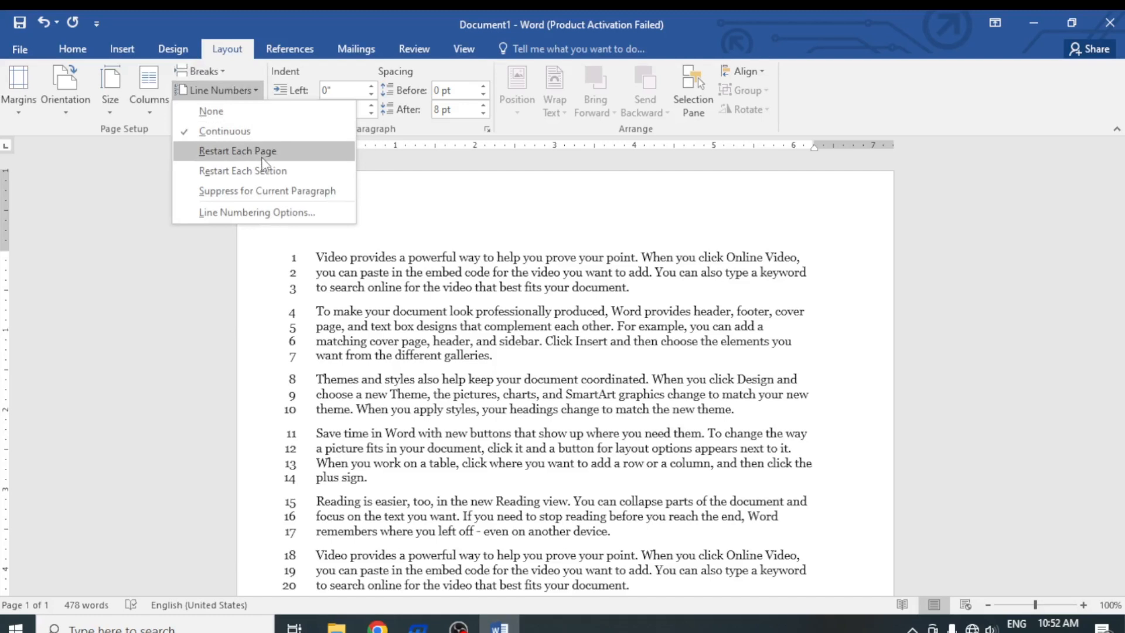
pyautogui.click(574, 255)
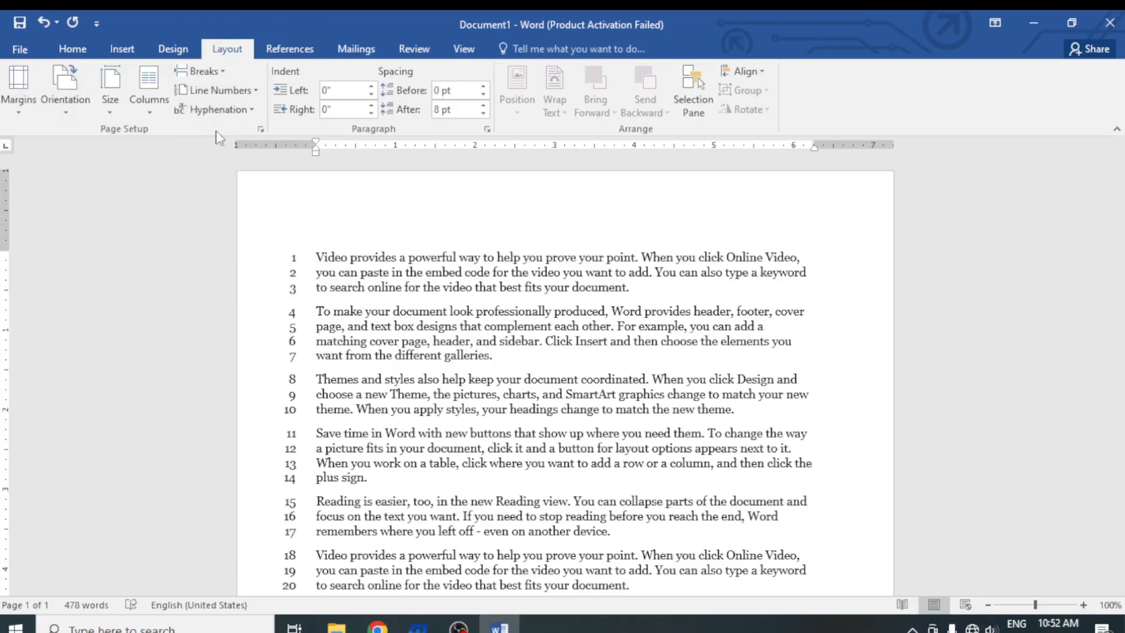
pyautogui.hotkey('ctrl', 'z')
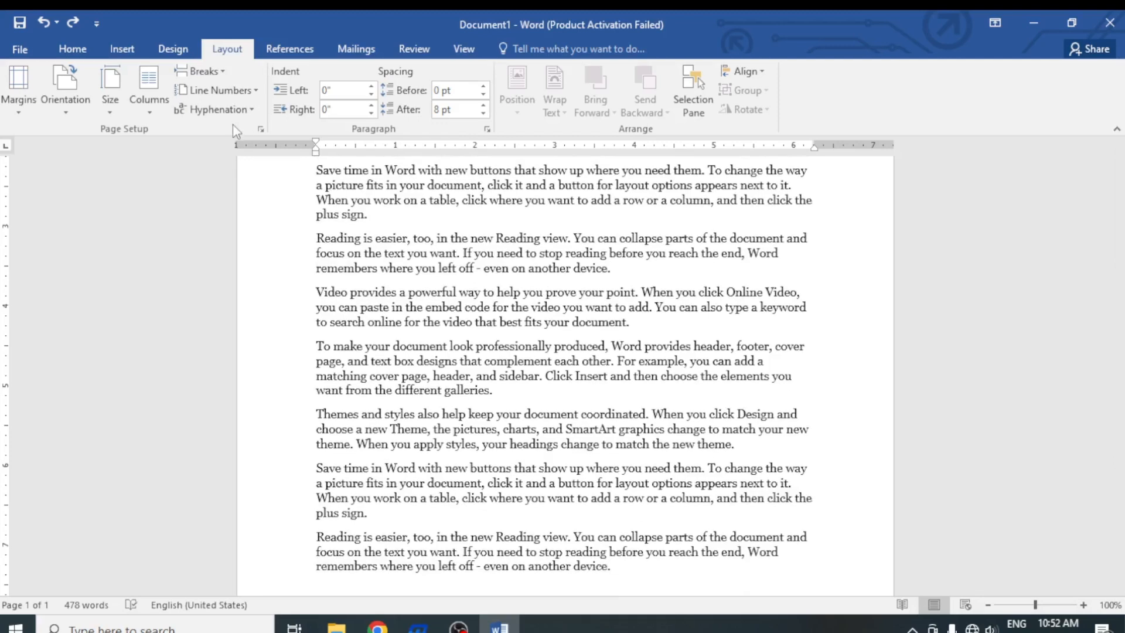
pyautogui.scroll(5, 574, 409)
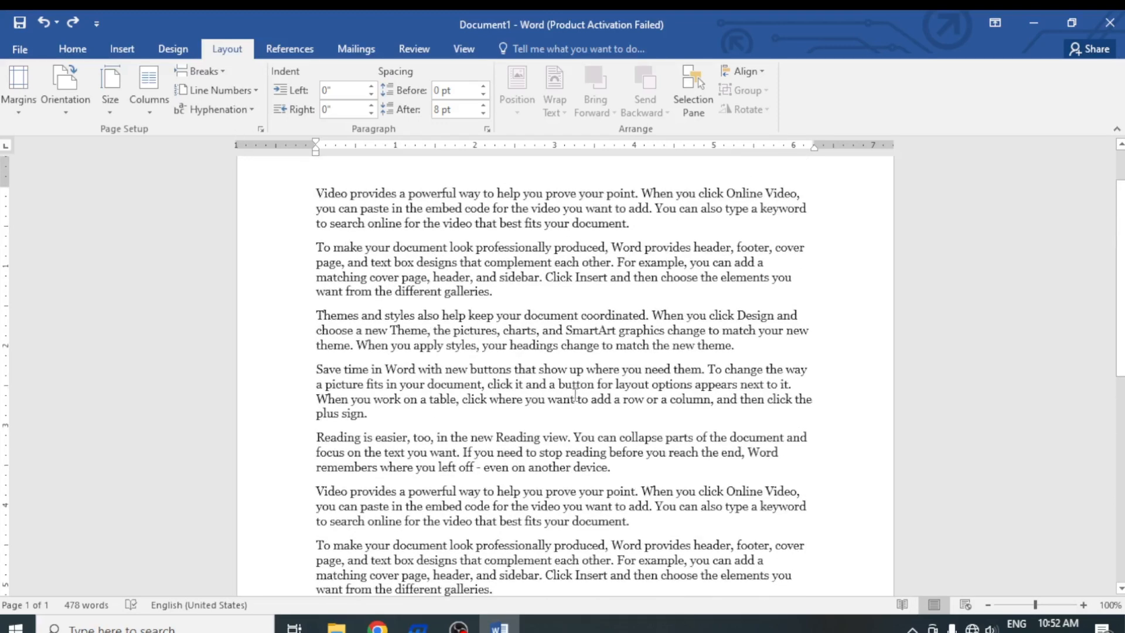
pyautogui.scroll(5, 573, 408)
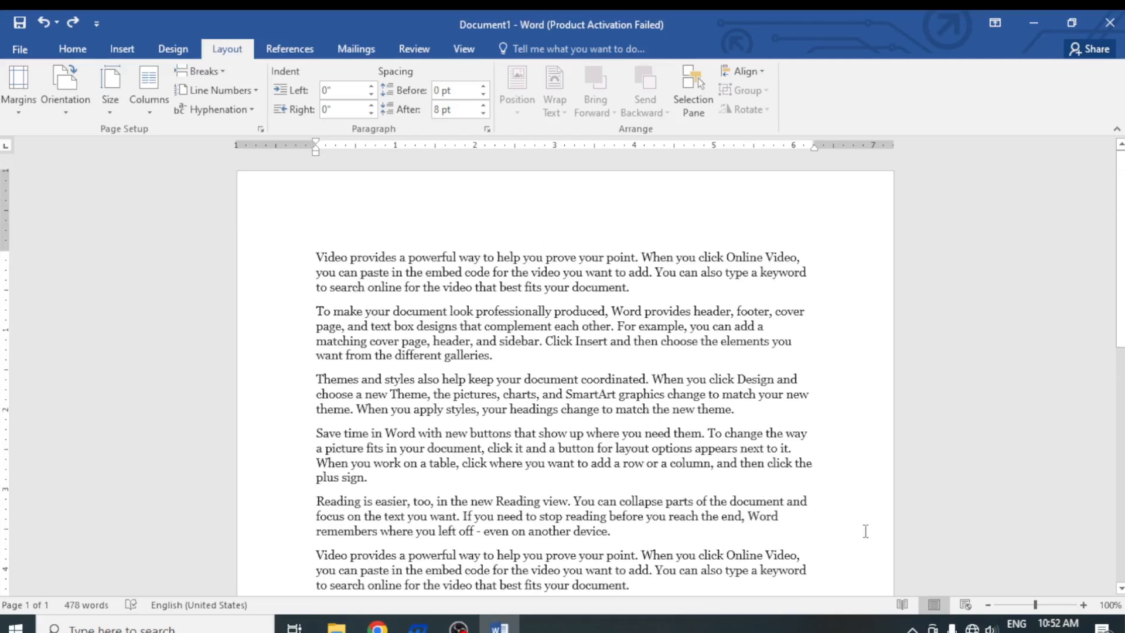
# Step: Turn on automatic hyphenation for the document, check the line ends down the page, and undo the hyphenation
pyautogui.scroll(-4, 865, 531)
pyautogui.scroll(-3, 777, 483)
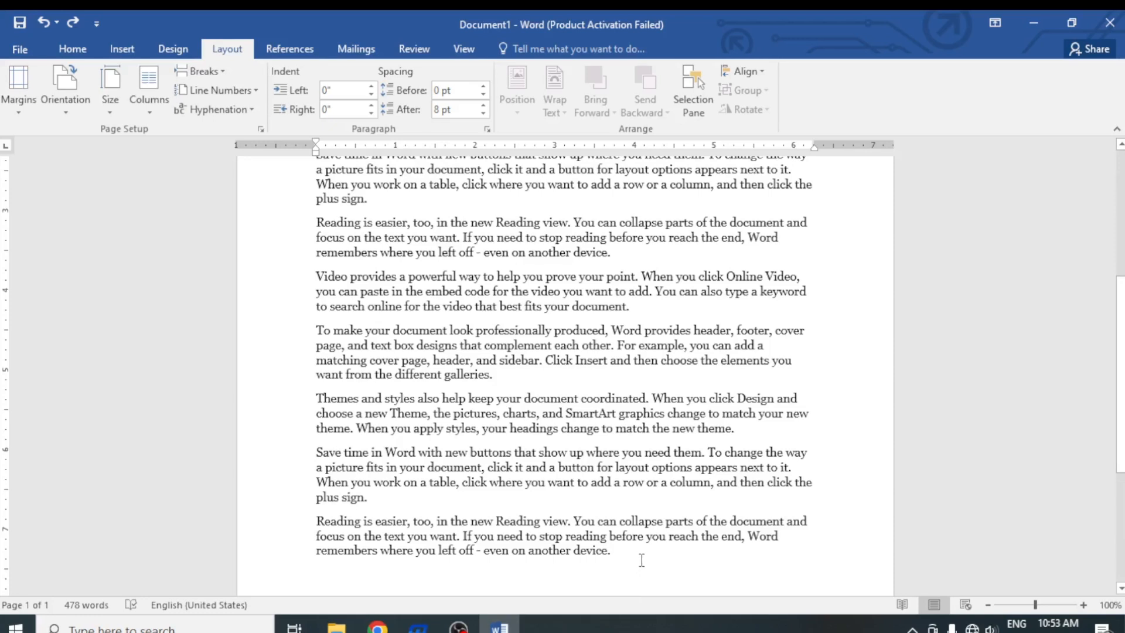
pyautogui.click(213, 110)
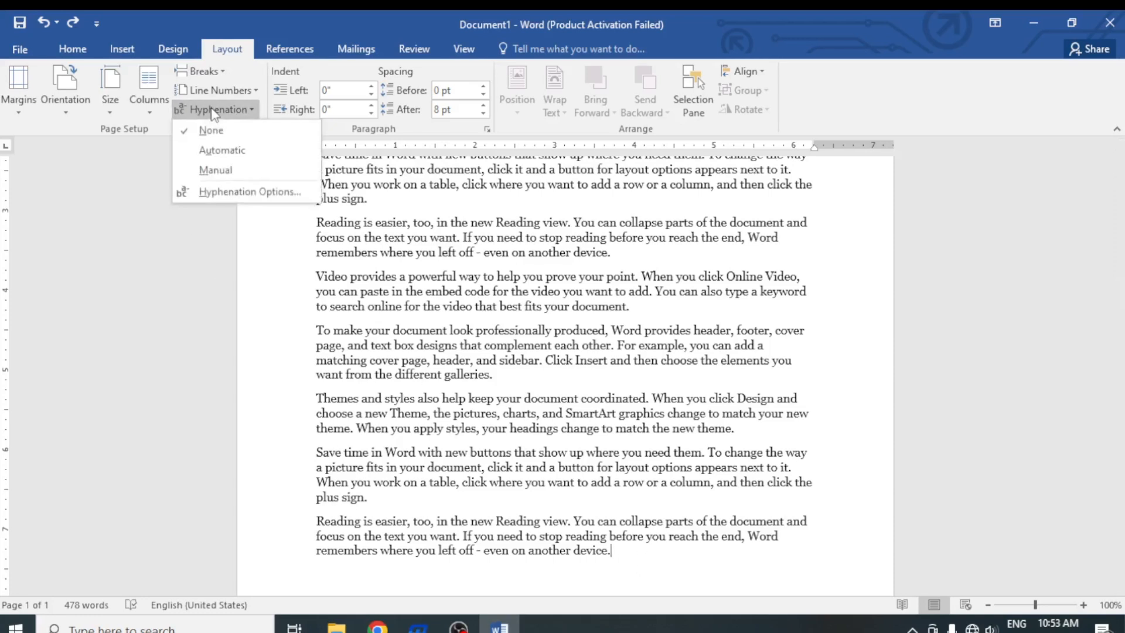
pyautogui.click(220, 150)
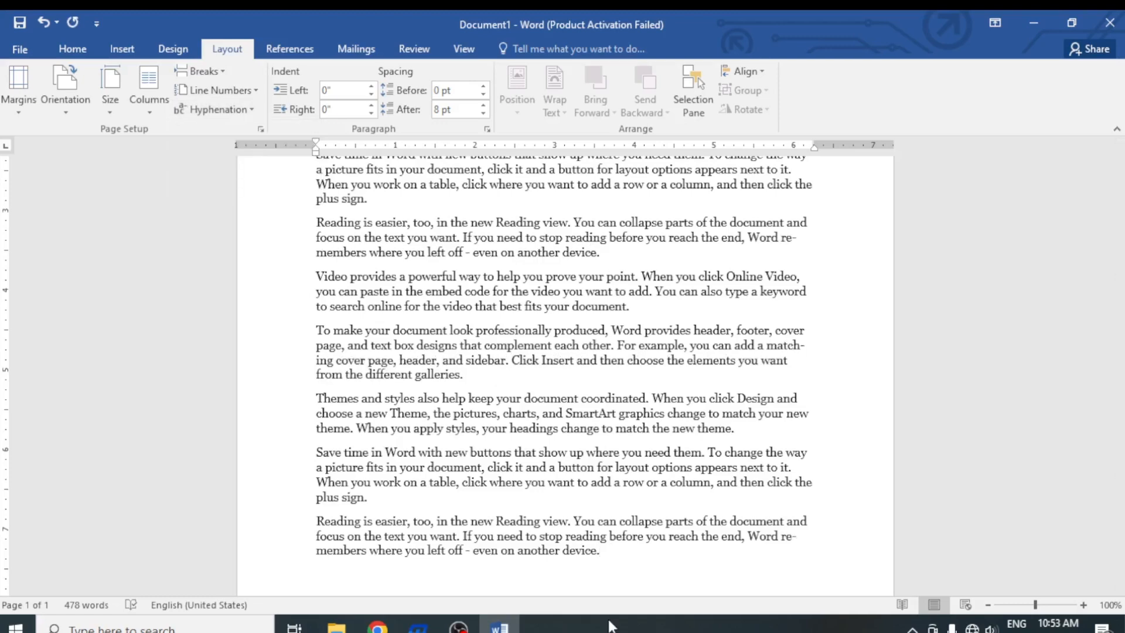
pyautogui.hotkey('ctrl', 'a')
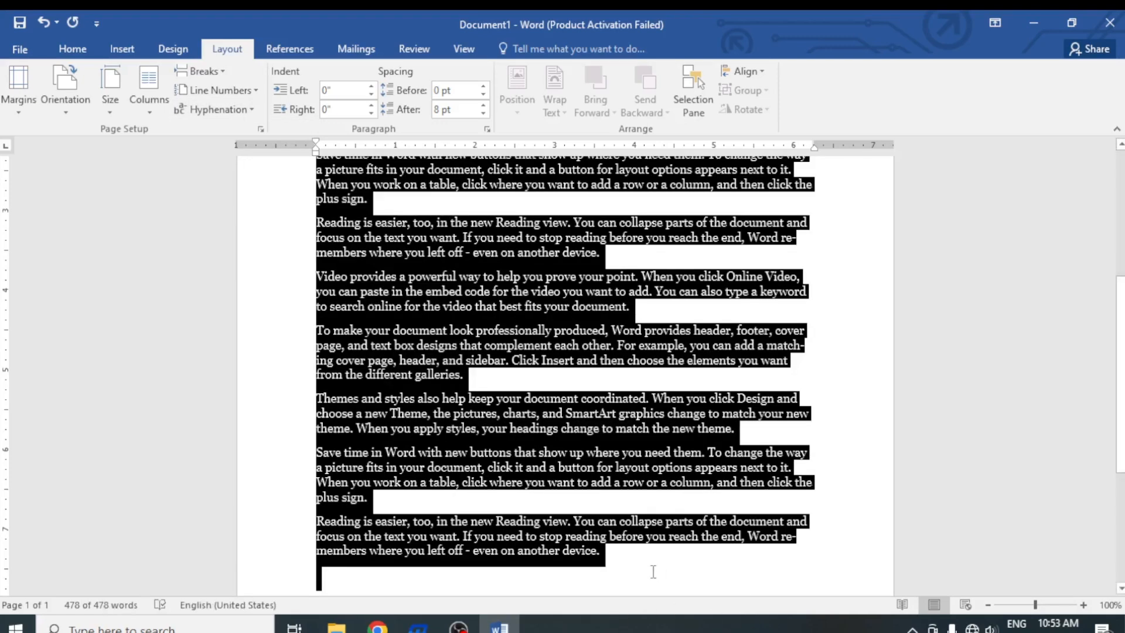
pyautogui.click(590, 566)
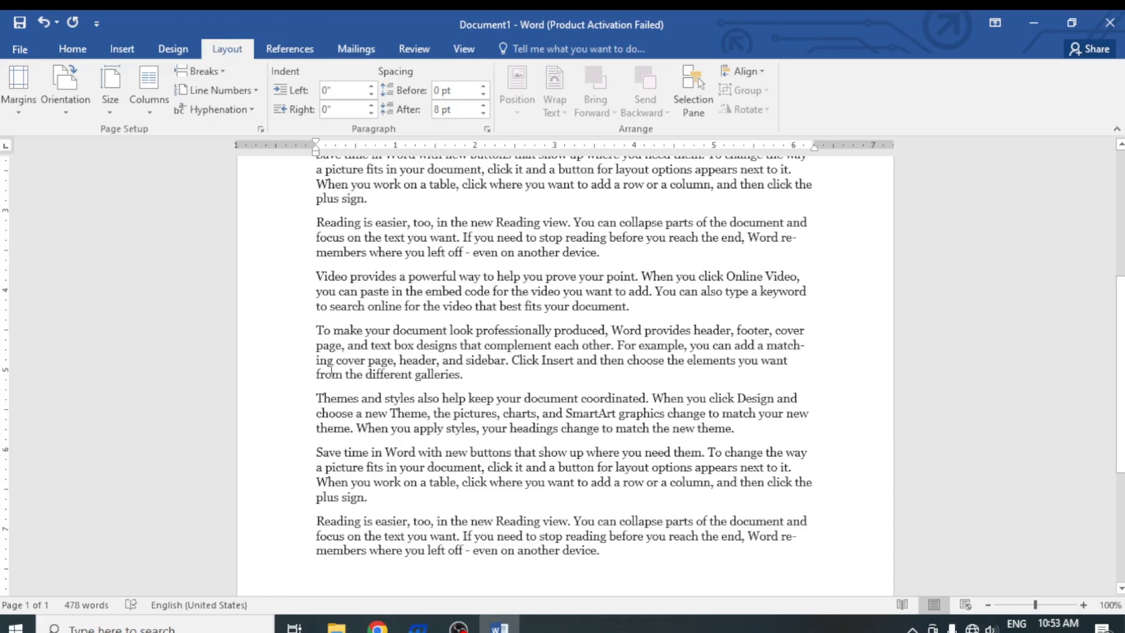
pyautogui.scroll(5, 793, 308)
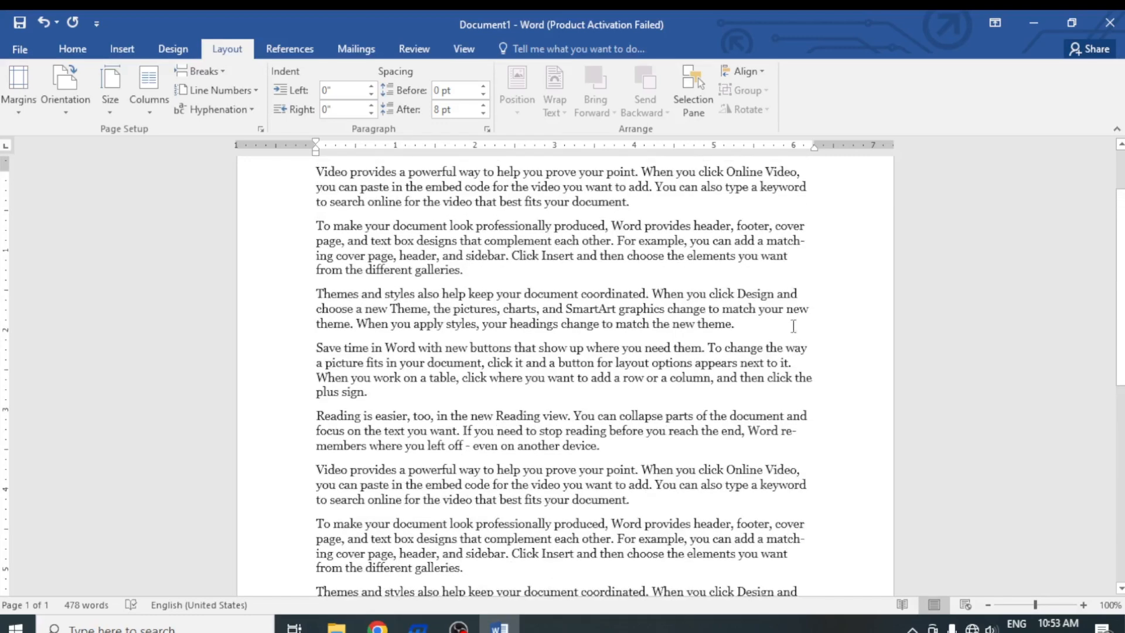
pyautogui.scroll(-10, 798, 324)
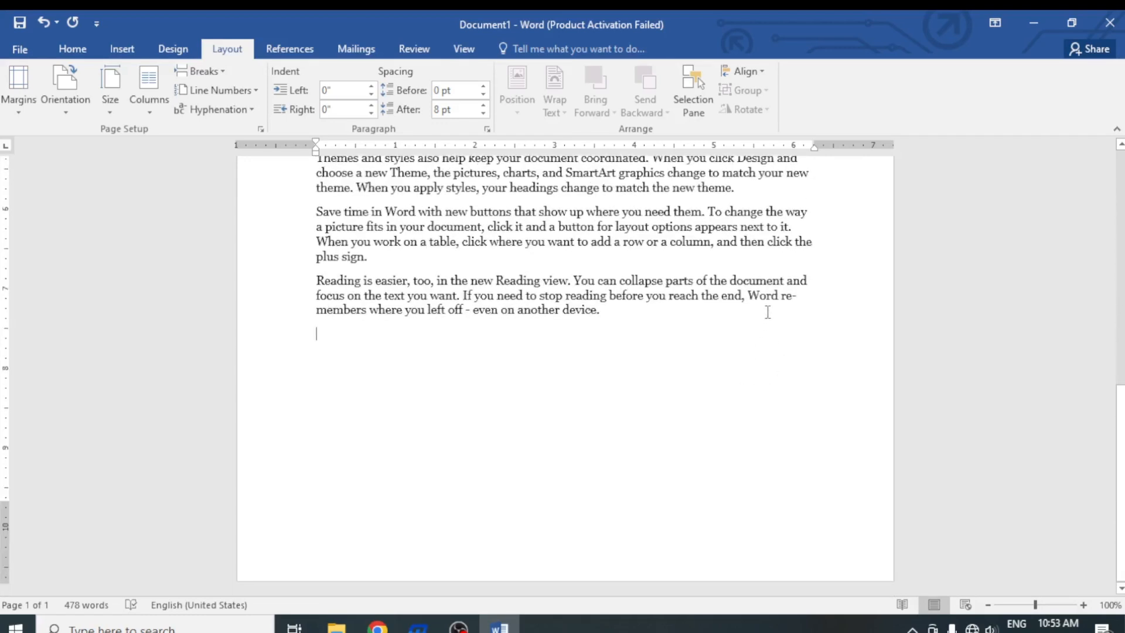
pyautogui.hotkey('ctrl', 'z')
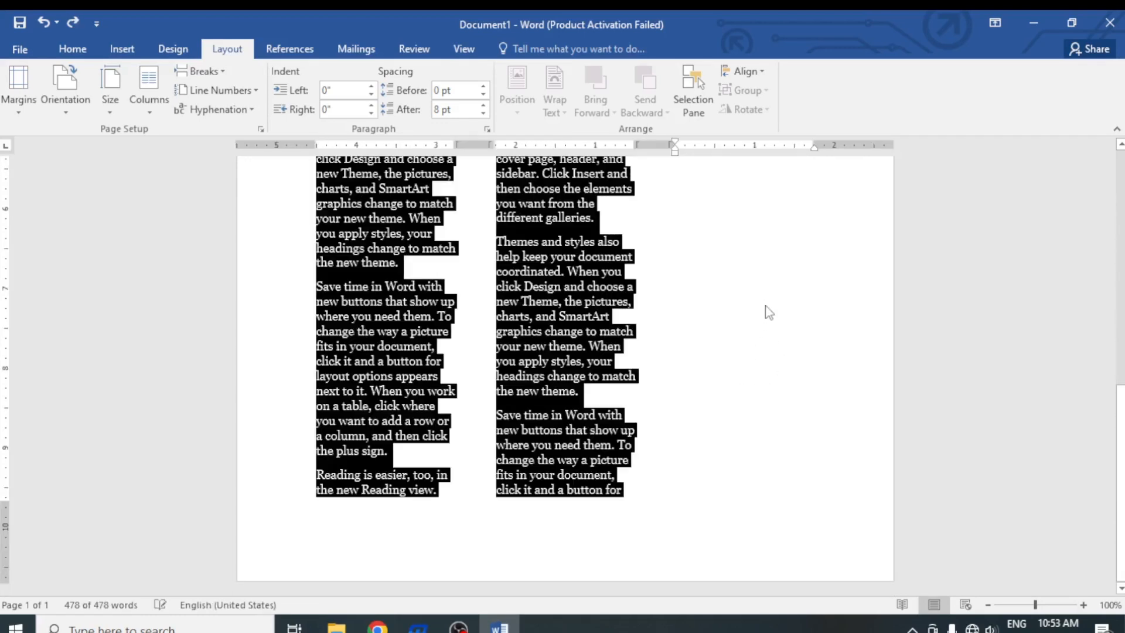
pyautogui.hotkey('ctrl', 'y')
pyautogui.scroll(5, 628, 342)
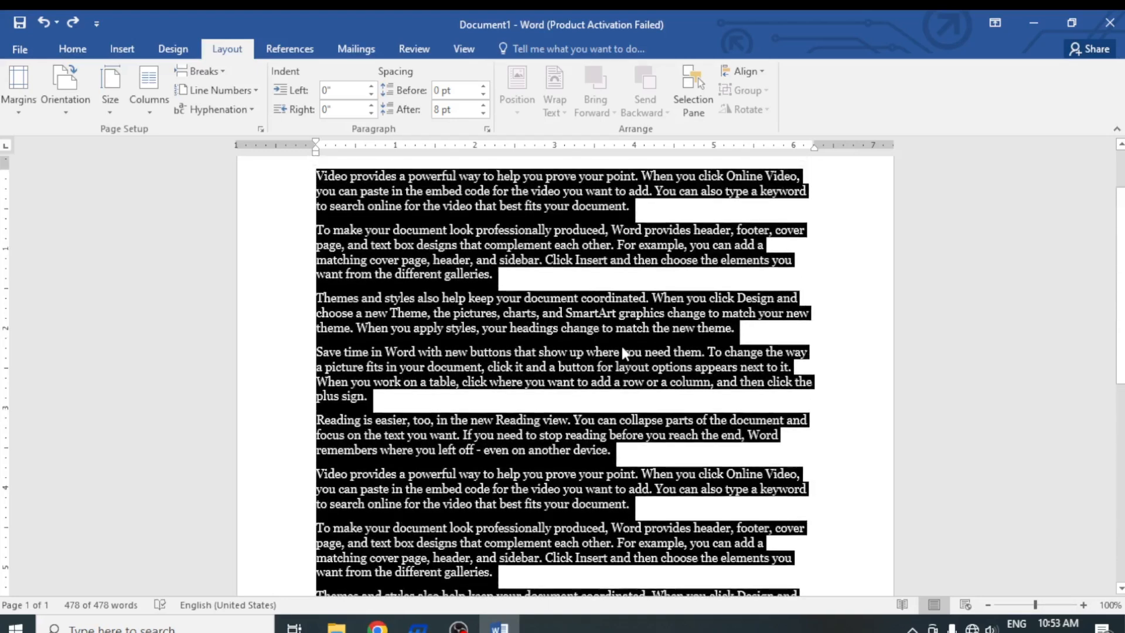
# Step: Select all the text and increase its left indent in small increments
pyautogui.click(271, 258)
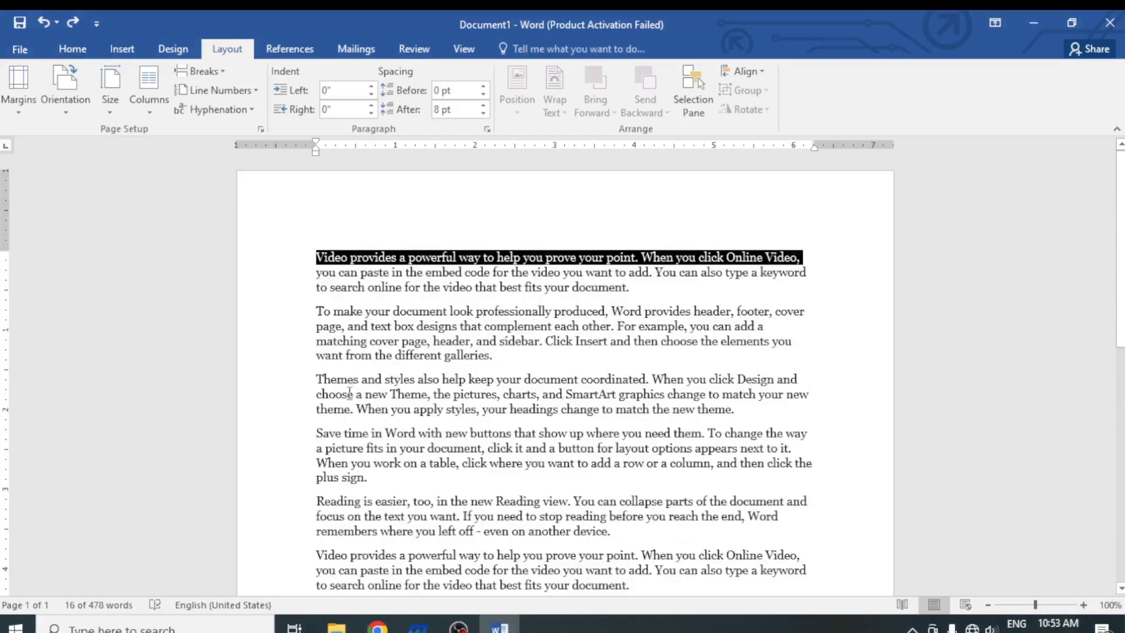
pyautogui.hotkey('ctrl', 'a')
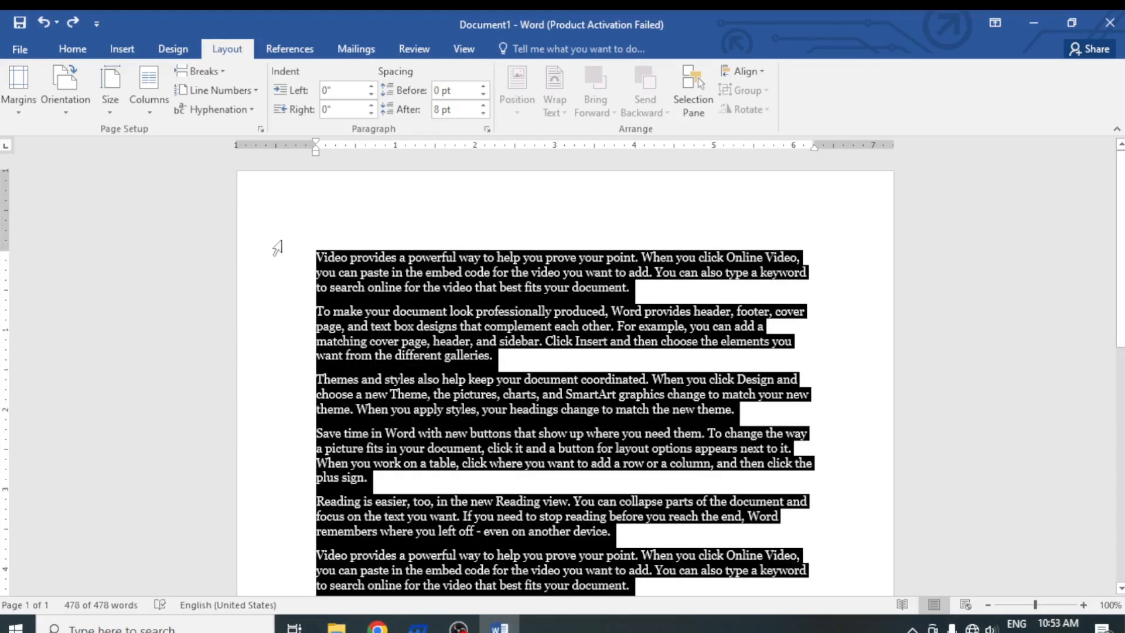
pyautogui.click(371, 86)
pyautogui.click(371, 86)
pyautogui.click(371, 86)
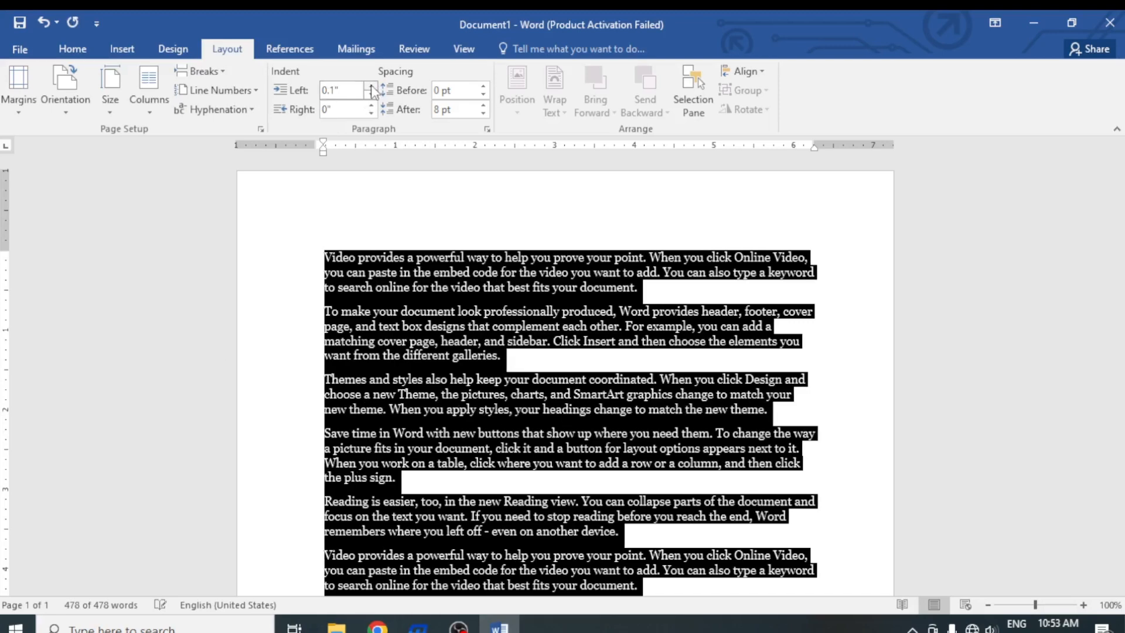
pyautogui.click(371, 86)
pyautogui.click(370, 86)
pyautogui.click(371, 86)
pyautogui.click(371, 86)
pyautogui.click(371, 86)
# Step: Reduce the left indent of all the text to -0.2" and return it to 0"
pyautogui.click(375, 95)
pyautogui.click(375, 95)
pyautogui.click(375, 95)
pyautogui.click(375, 95)
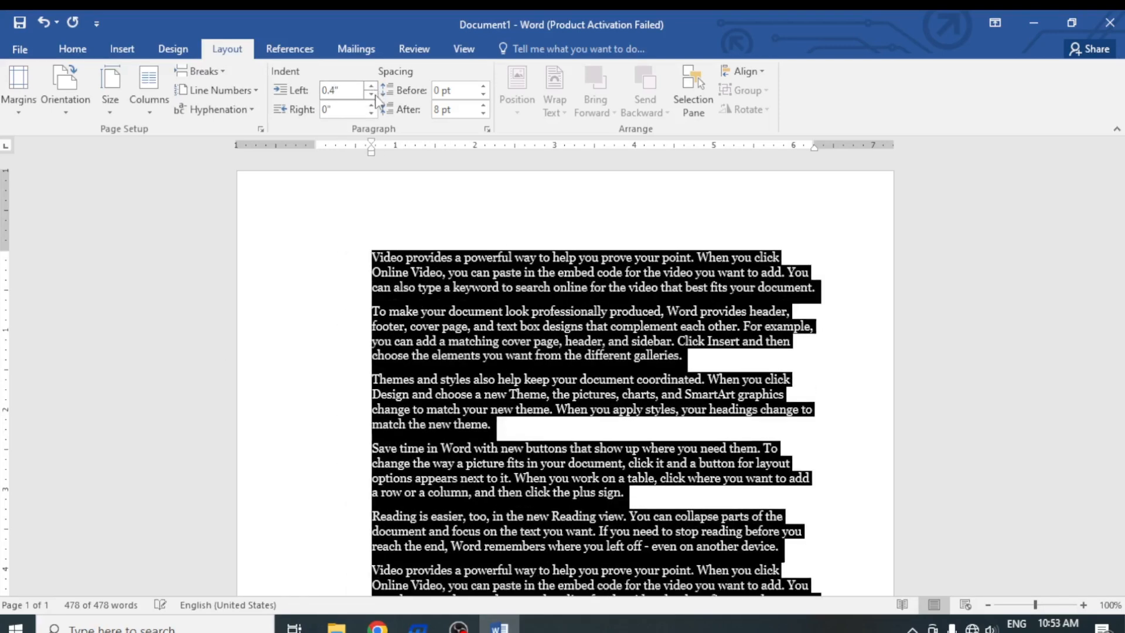
pyautogui.click(375, 95)
pyautogui.click(375, 94)
pyautogui.click(375, 95)
pyautogui.click(374, 96)
pyautogui.click(375, 95)
pyautogui.click(375, 95)
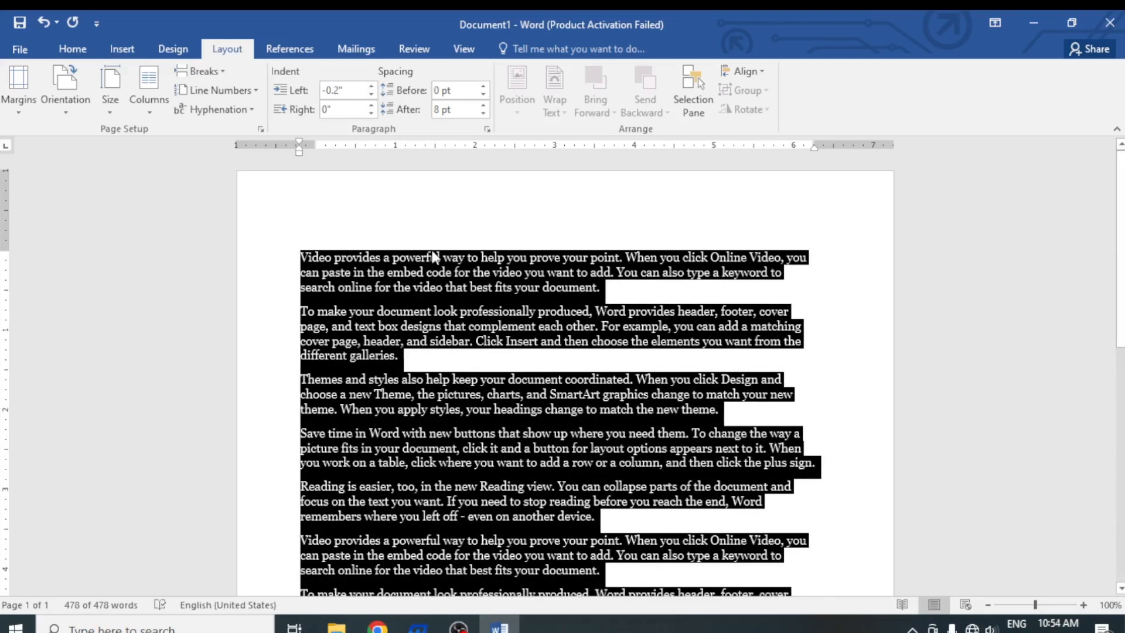
pyautogui.click(371, 86)
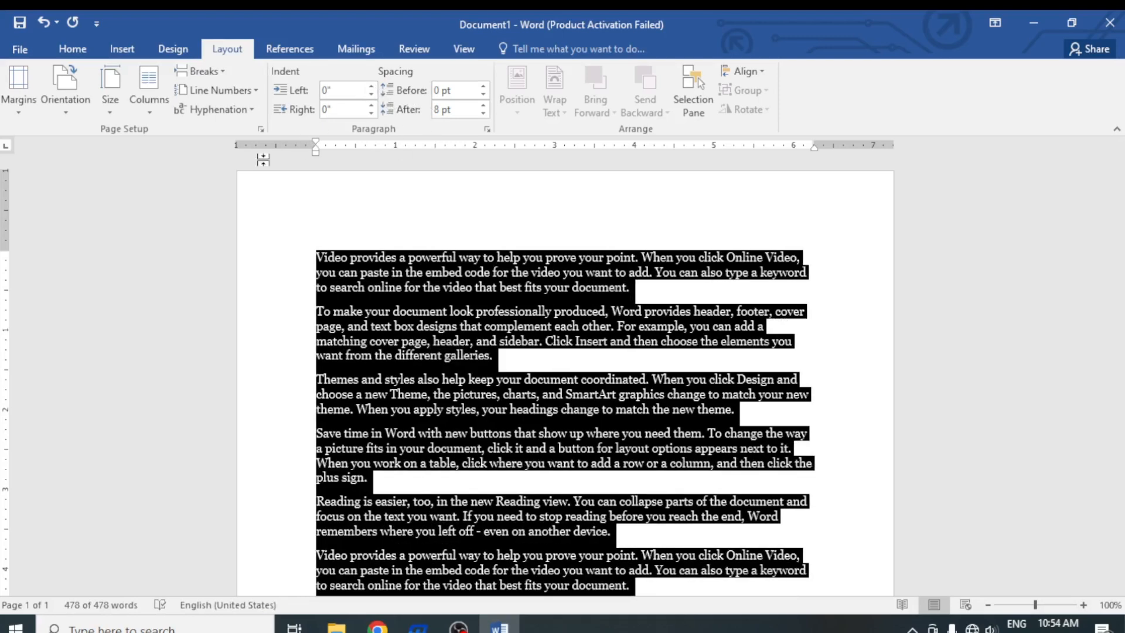
# Step: Set the spacing before all paragraphs to Auto, return it to 0 pt, and deselect the text
pyautogui.click(483, 95)
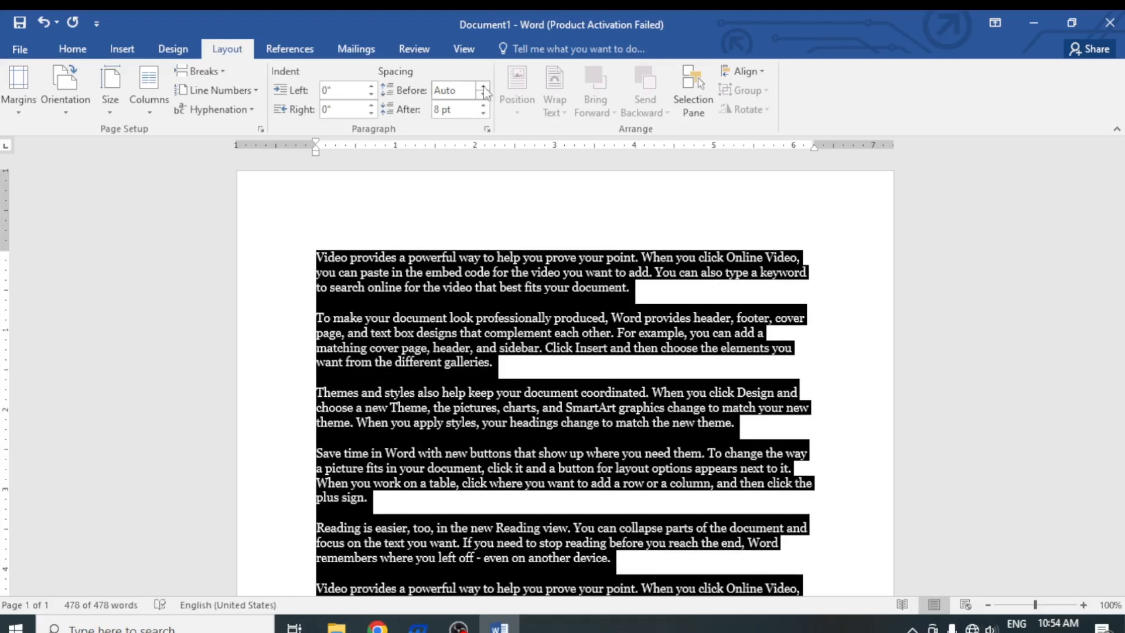
pyautogui.click(483, 86)
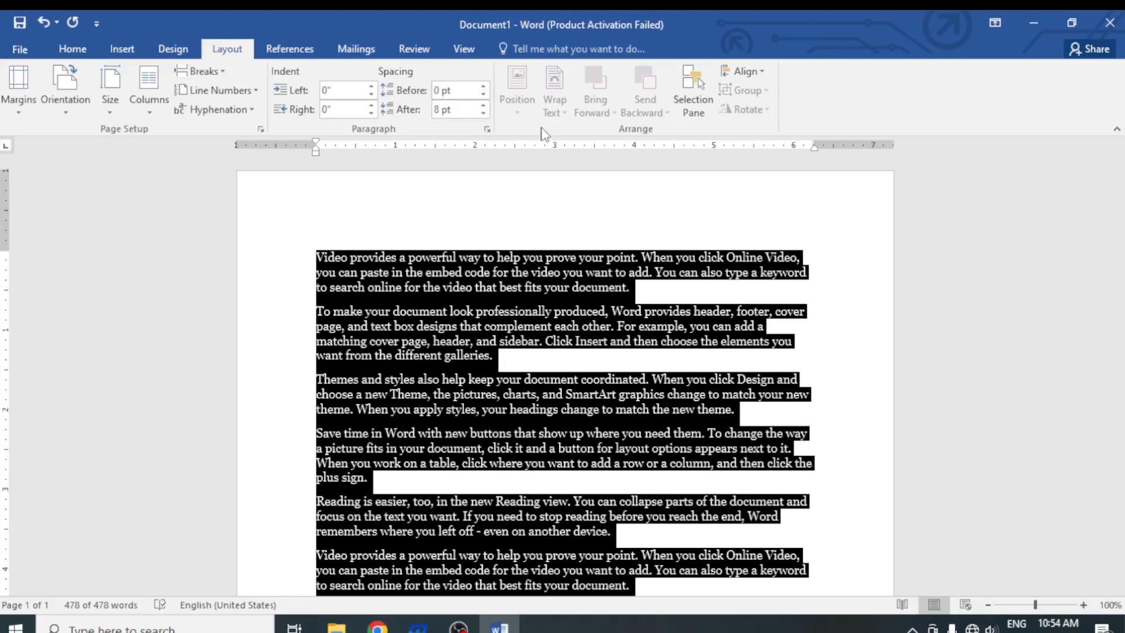
pyautogui.click(537, 180)
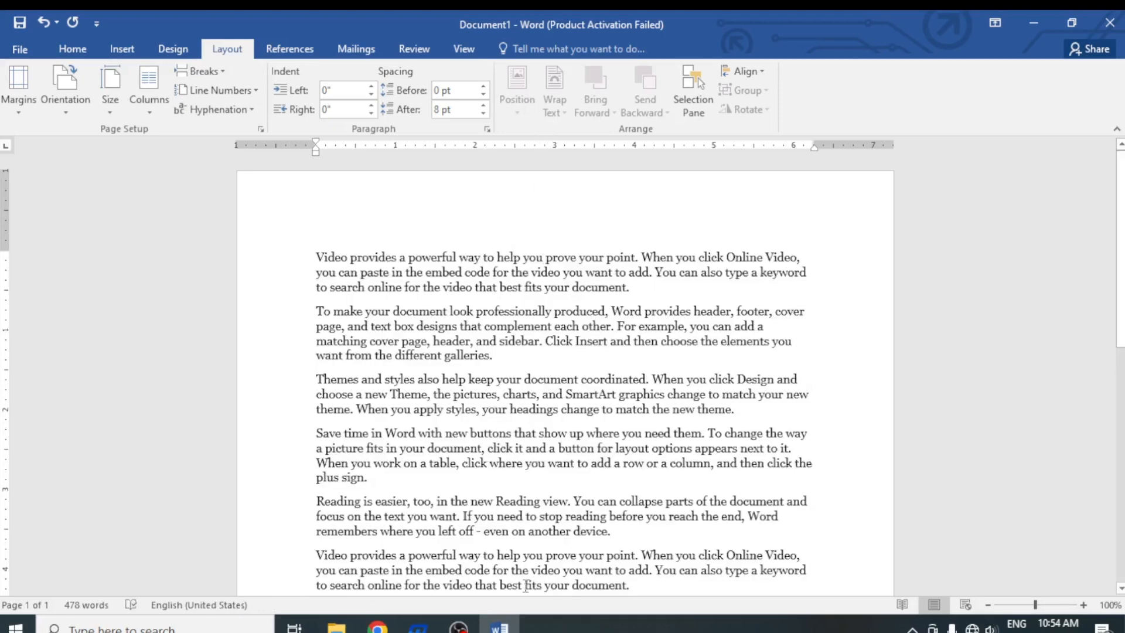
# Step: Delete all the text from the document
pyautogui.scroll(-15, 525, 585)
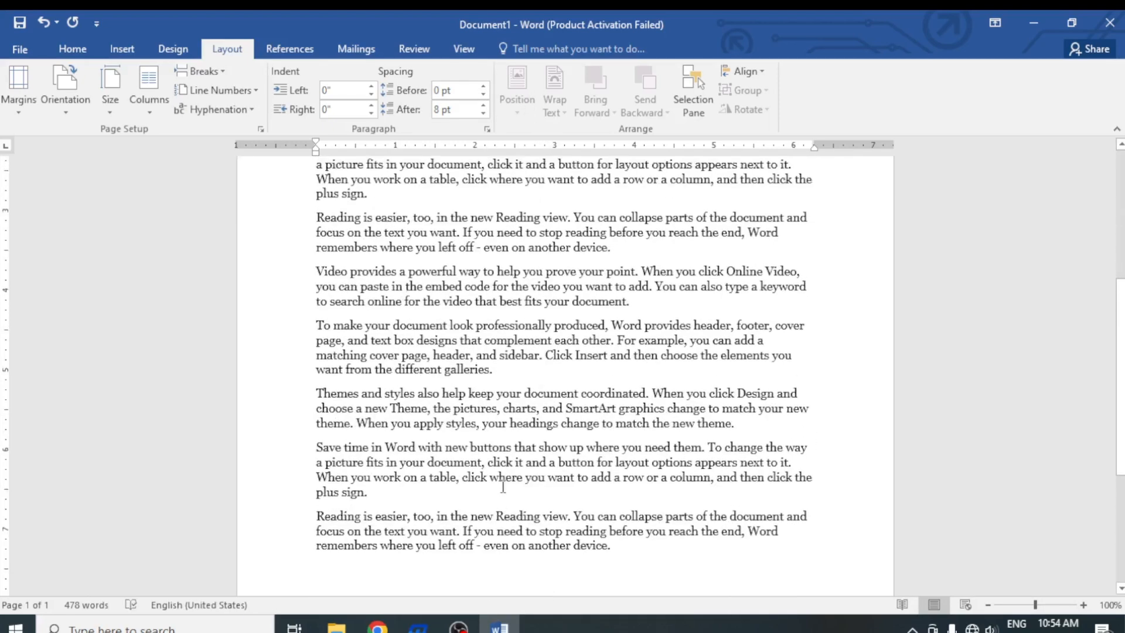
pyautogui.scroll(4, 503, 486)
pyautogui.scroll(3, 682, 404)
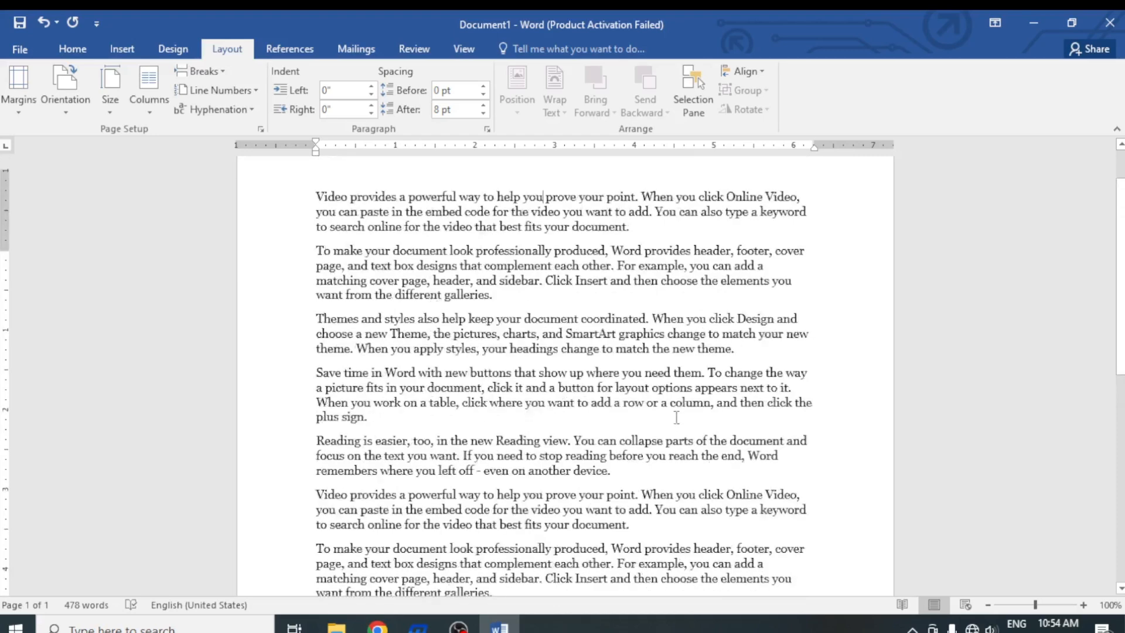
pyautogui.hotkey('ctrl', 'a')
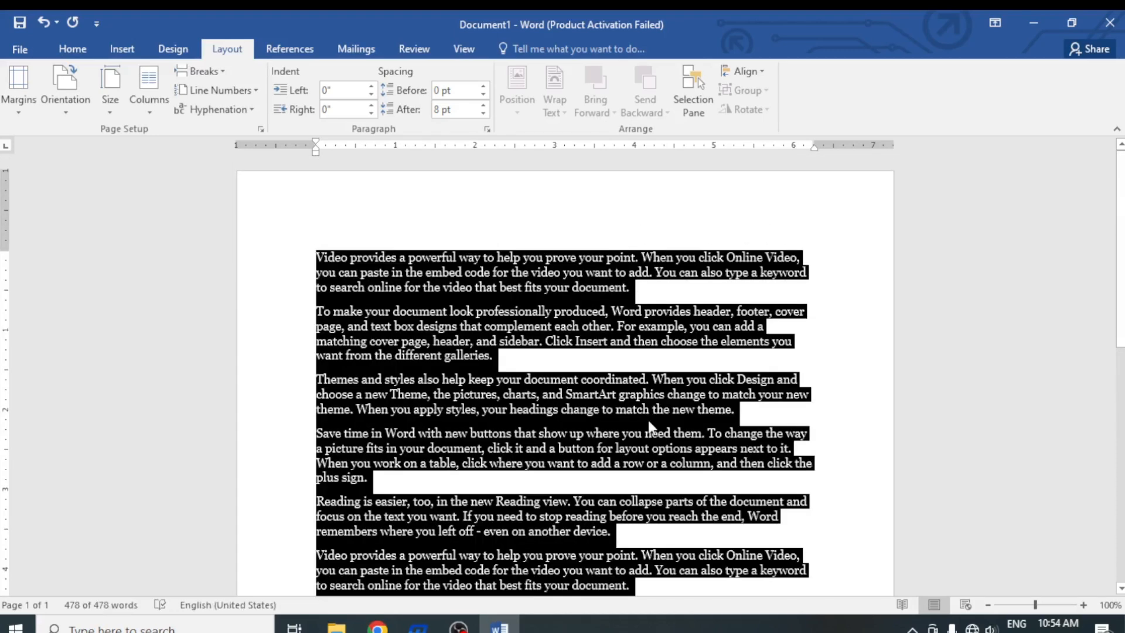
pyautogui.press('Delete')
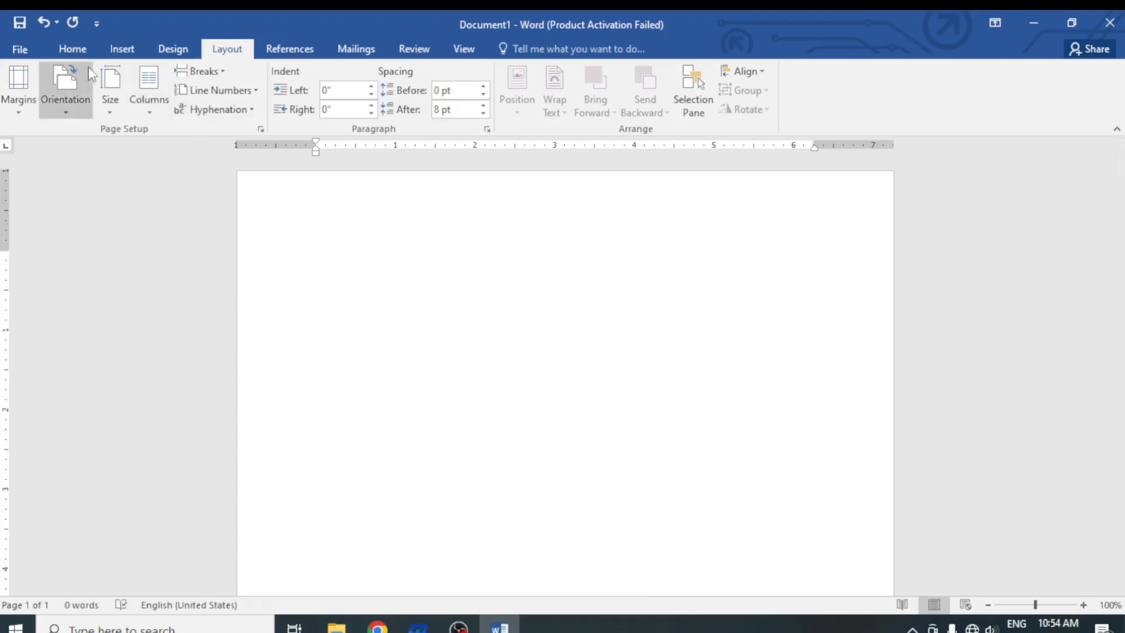
pyautogui.click(122, 49)
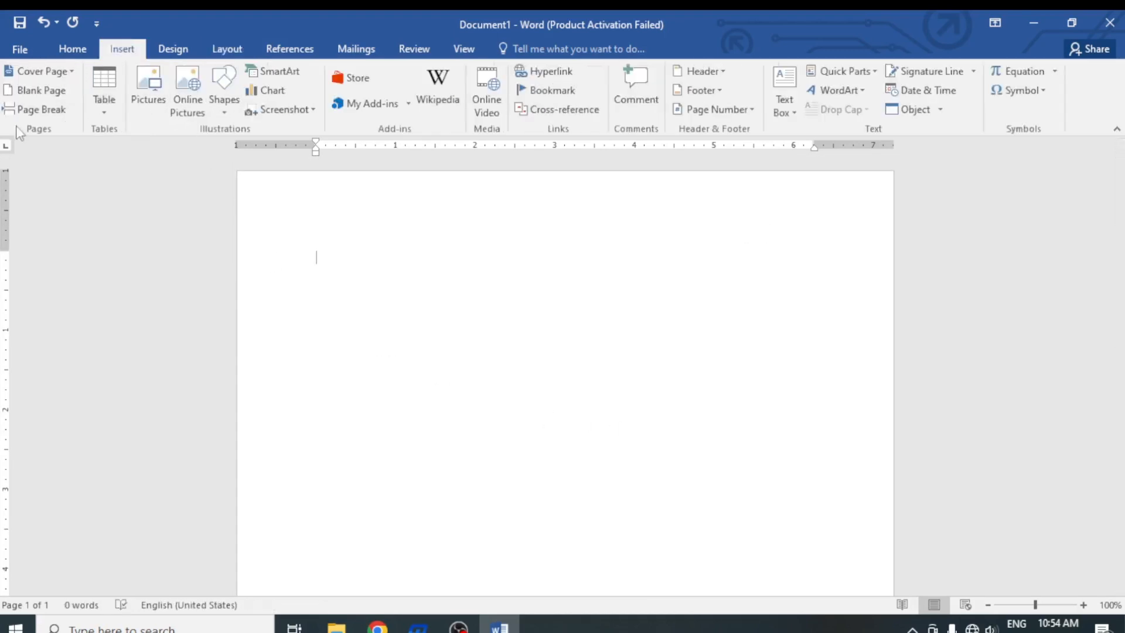
pyautogui.click(224, 96)
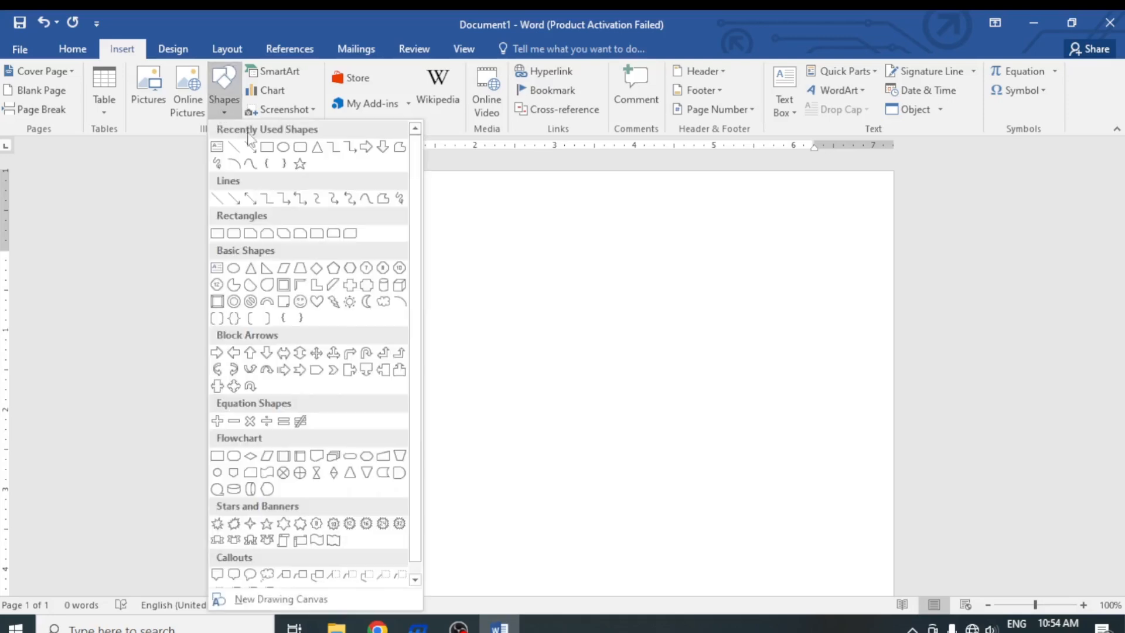
pyautogui.click(299, 147)
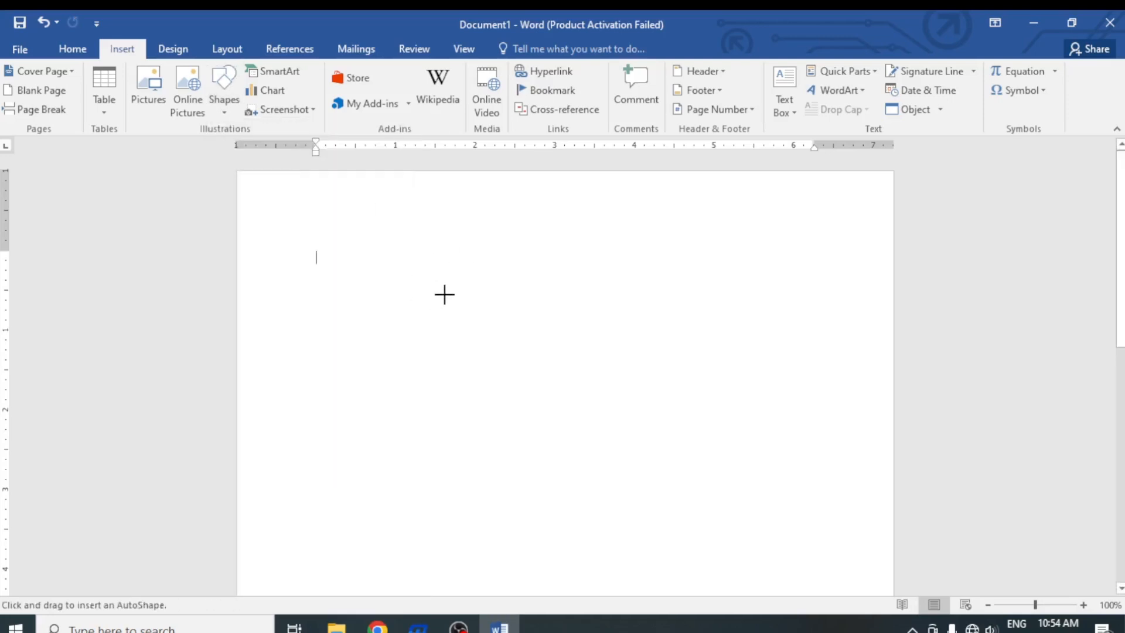
# Step: Generate sample paragraphs at the start of the empty page with =rand()
pyautogui.write('=')
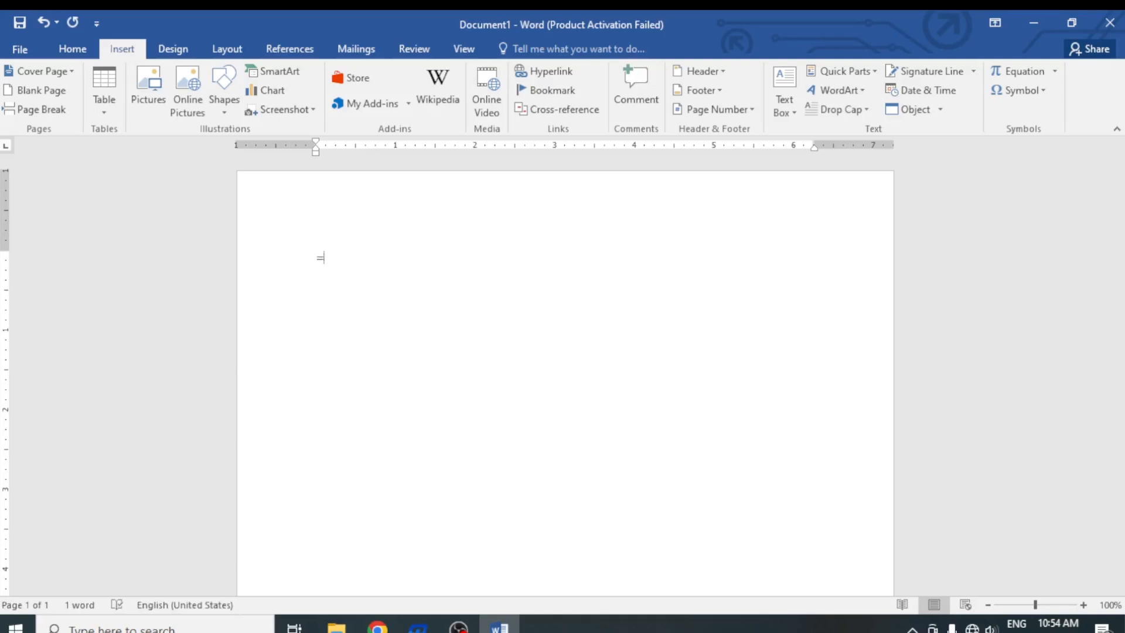
pyautogui.write('rand()')
pyautogui.press('Return')
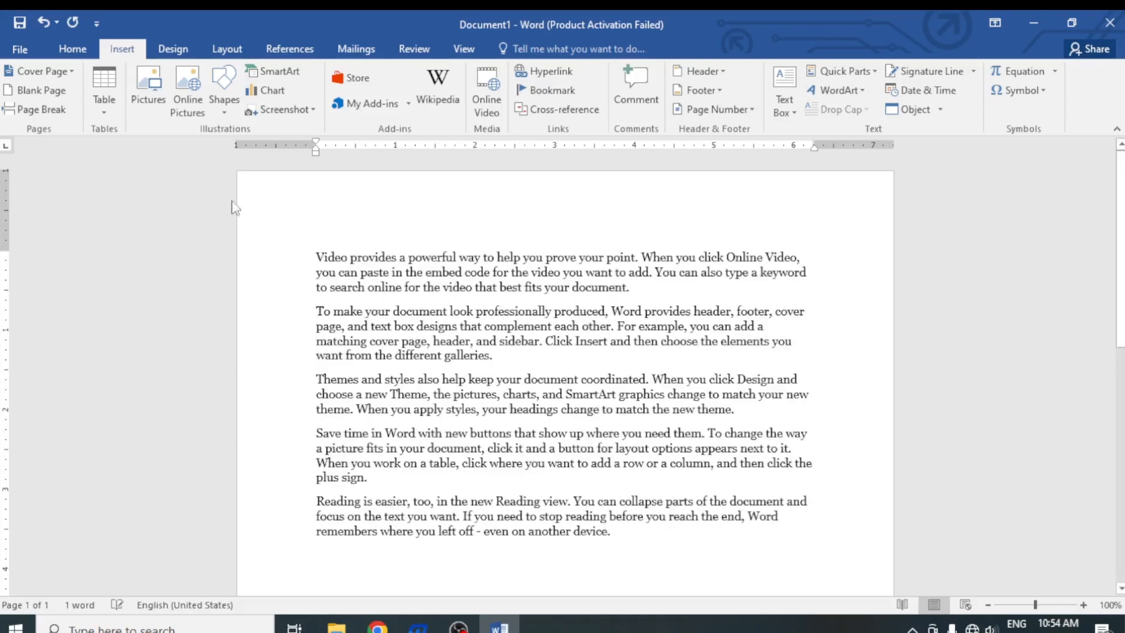
# Step: Draw an oval about 1.9" wide and 2.02" high over the middle of the first three paragraphs
pyautogui.click(225, 109)
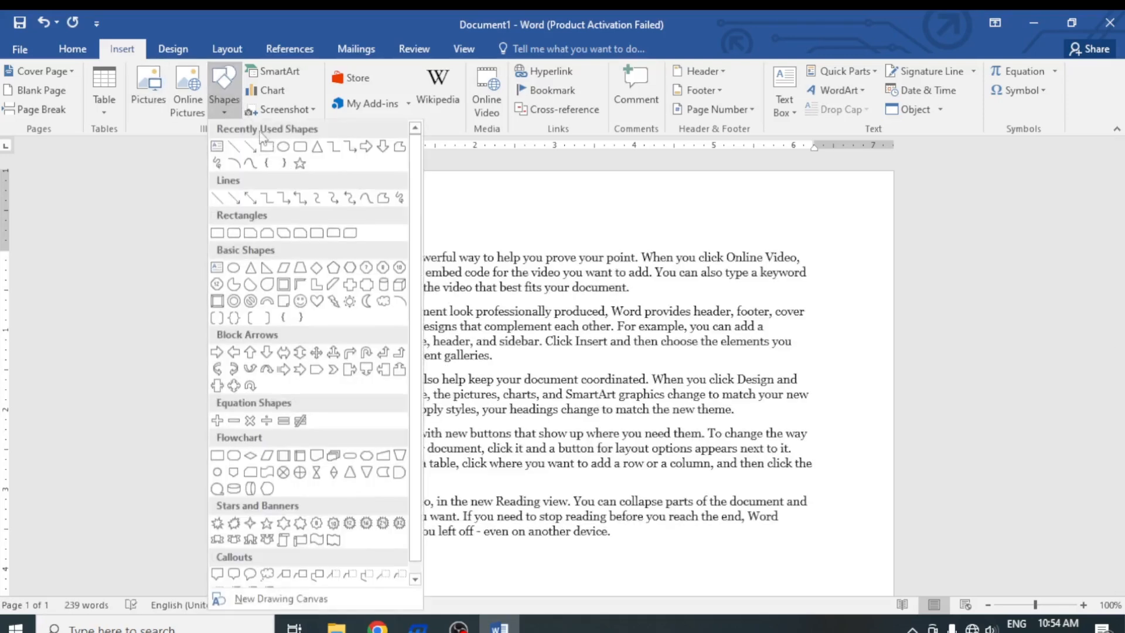
pyautogui.click(283, 146)
pyautogui.moveTo(595, 410); pyautogui.dragTo(446, 248)
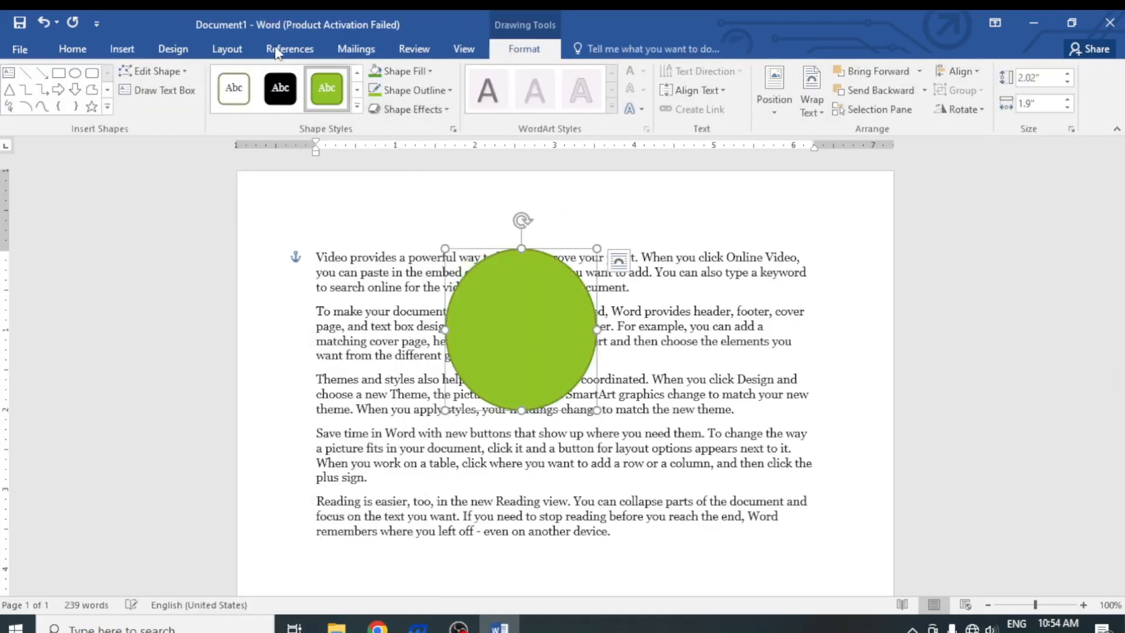
# Step: Move the oval to the middle of the first four paragraphs and set its position to In Line with Text
pyautogui.click(226, 52)
pyautogui.moveTo(512, 322); pyautogui.dragTo(562, 342)
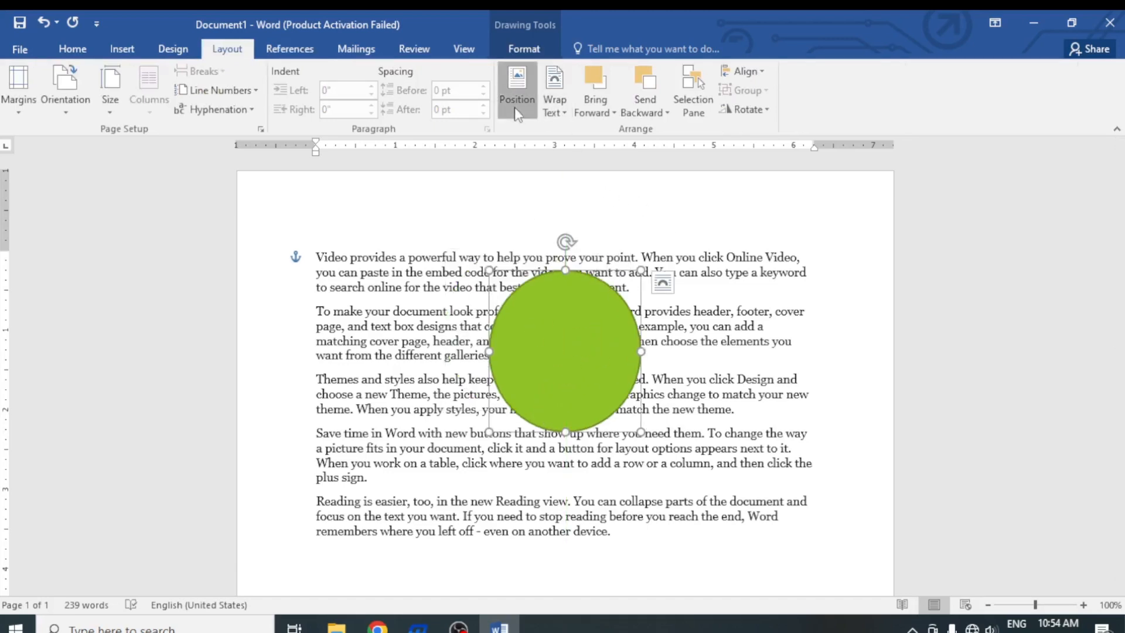
pyautogui.click(517, 91)
pyautogui.click(520, 171)
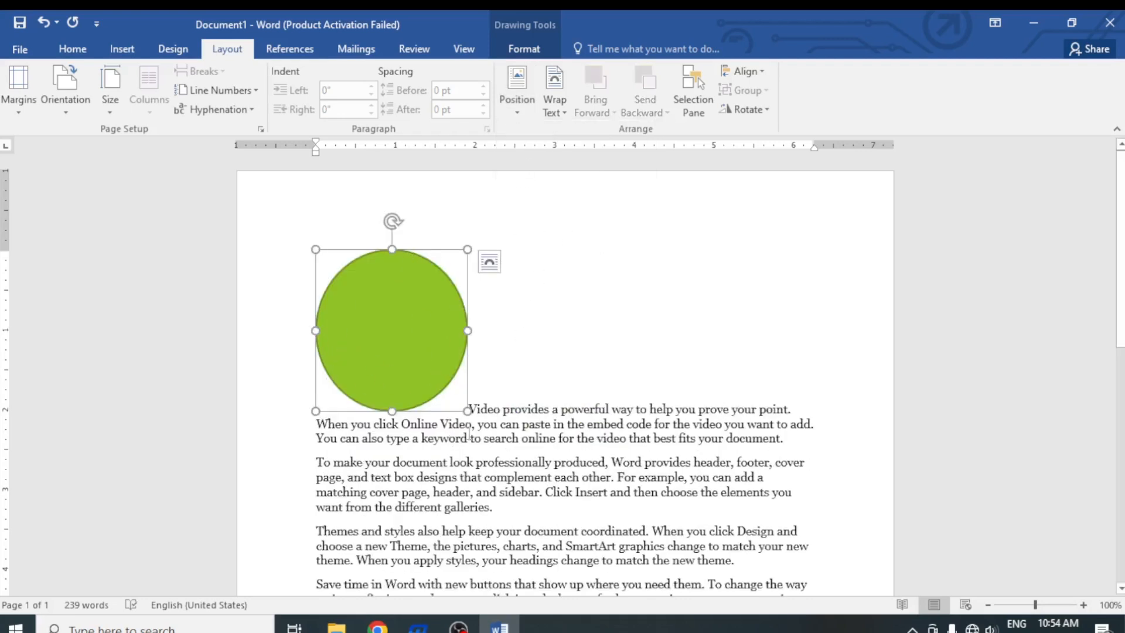
# Step: Shrink the inline oval to a wider-than-tall ellipse and preview the text-wrapping page positions without applying one
pyautogui.hotkey('ctrl', 'z')
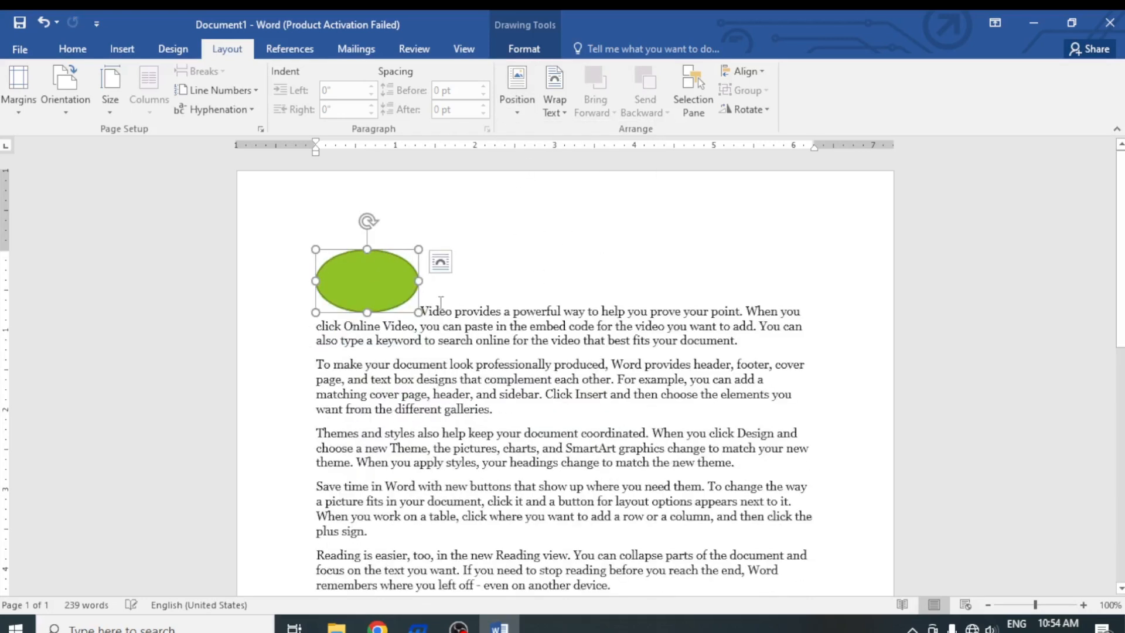
pyautogui.moveTo(418, 312); pyautogui.dragTo(434, 340)
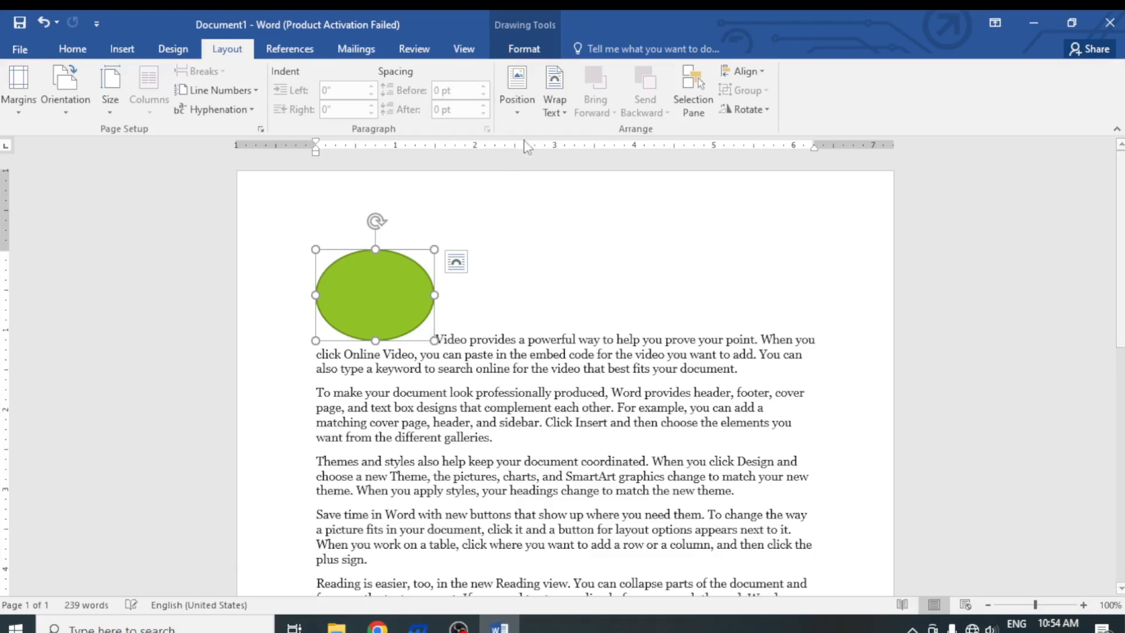
pyautogui.click(516, 101)
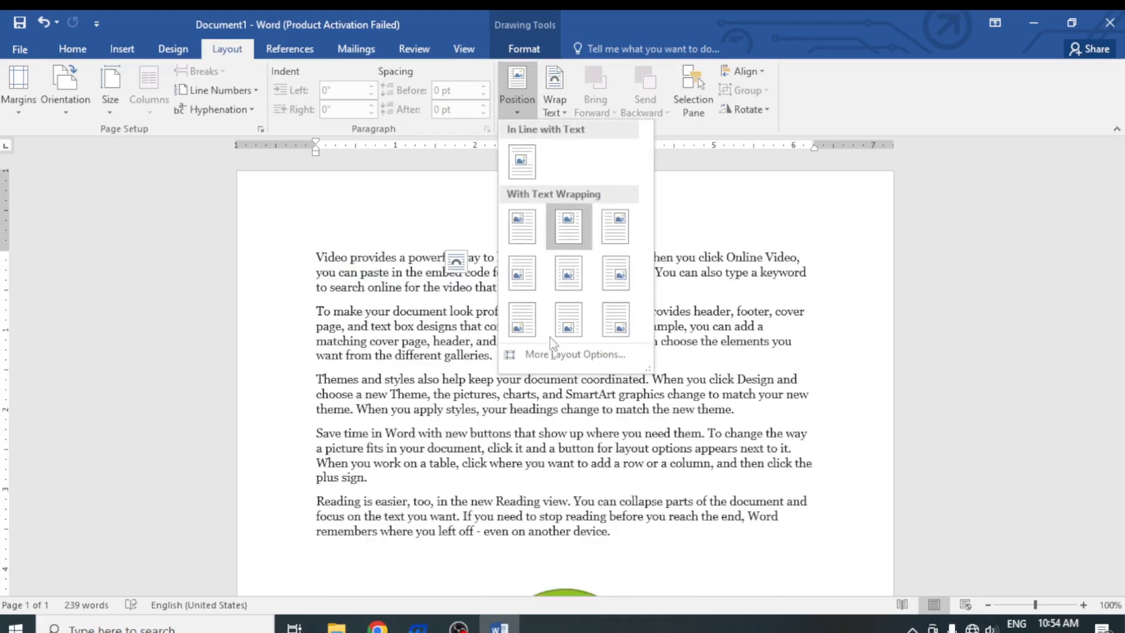
pyautogui.click(697, 231)
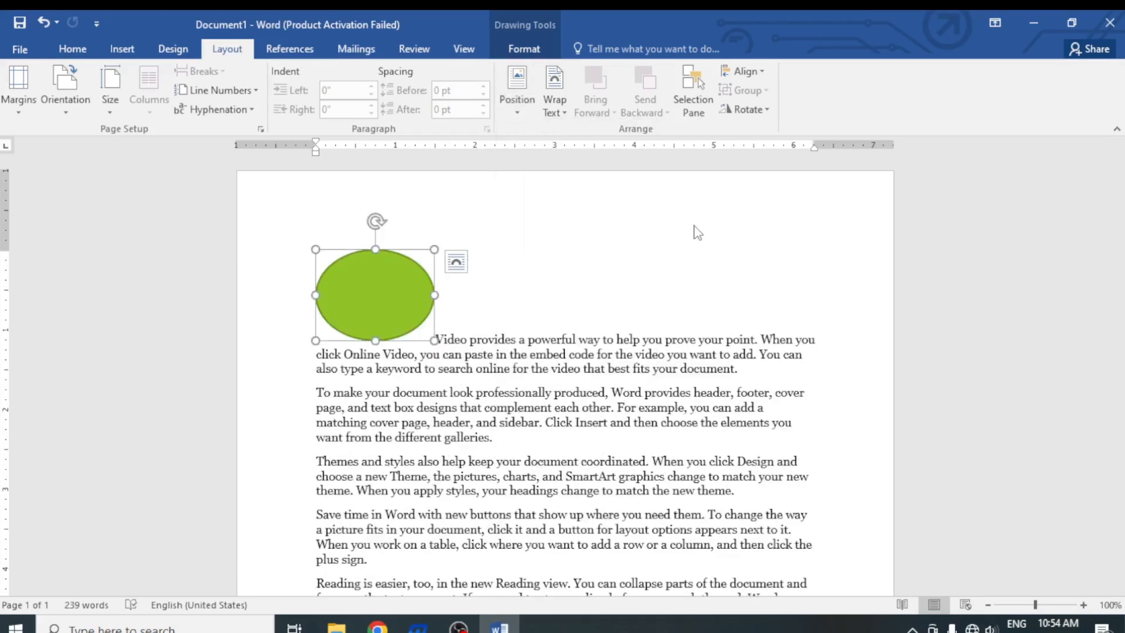
# Step: Set the oval's text wrapping to Behind Text, and change it to In Front of Text
pyautogui.click(553, 111)
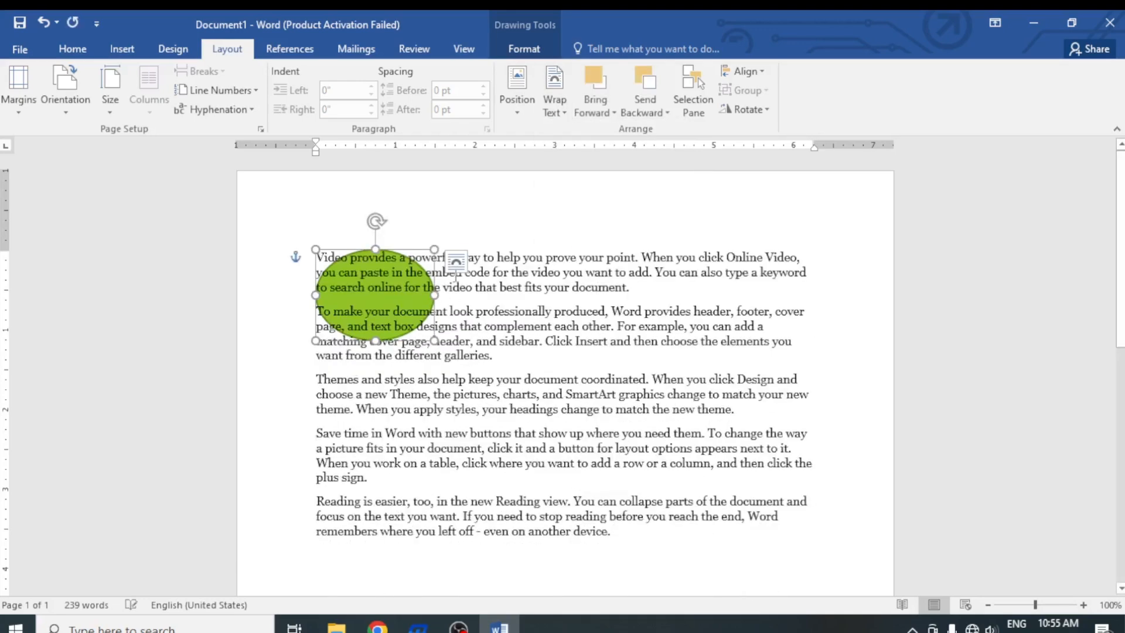
pyautogui.click(551, 104)
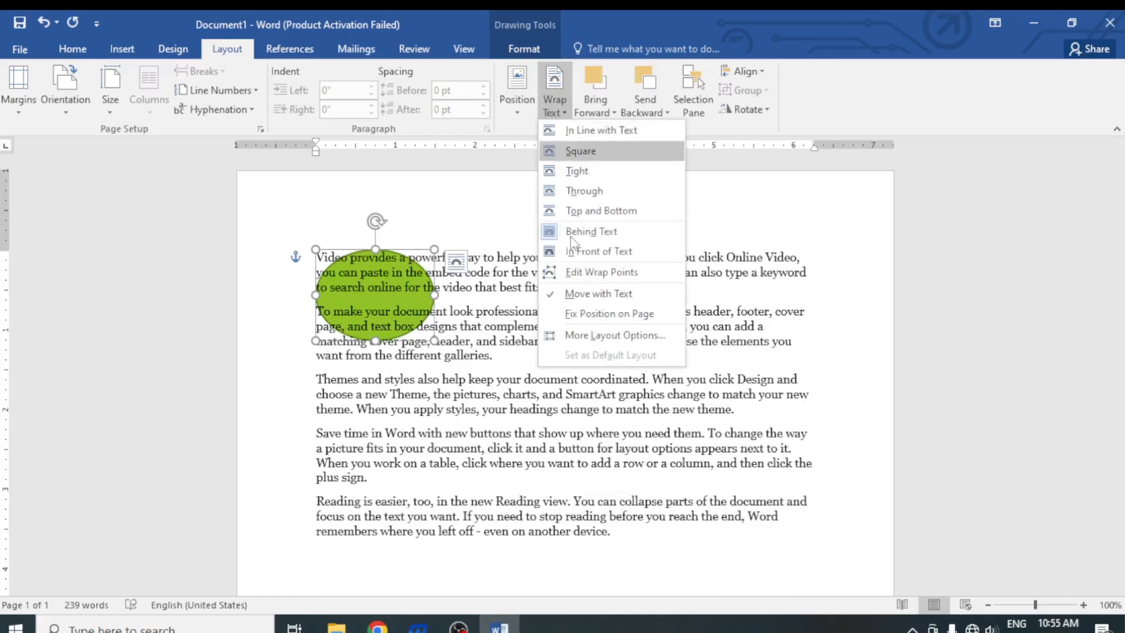
pyautogui.click(581, 251)
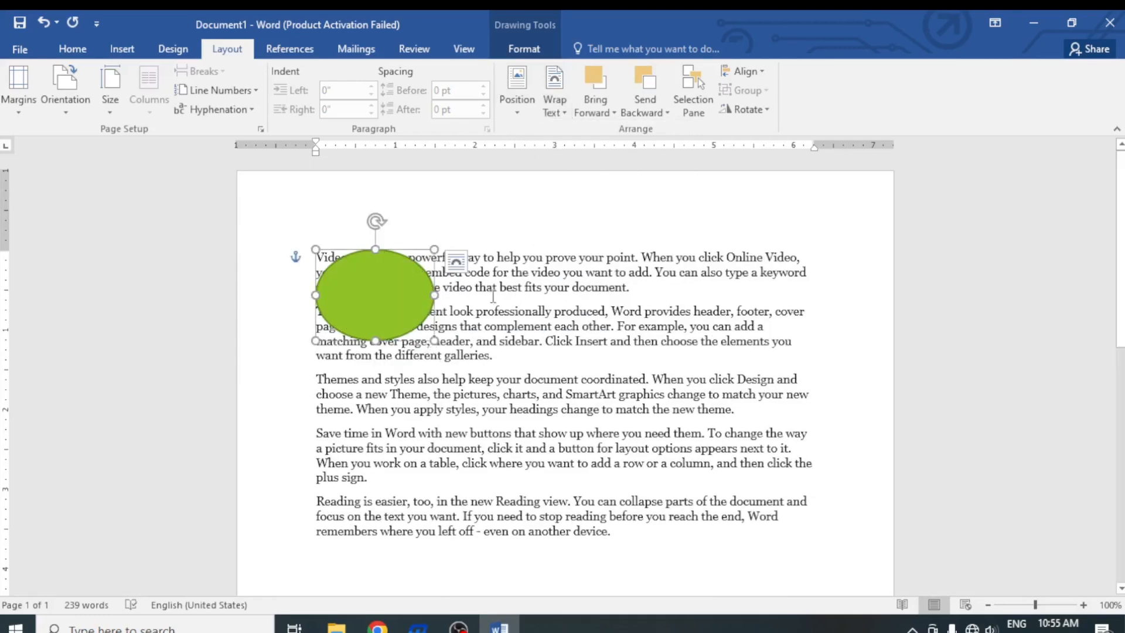
pyautogui.click(554, 105)
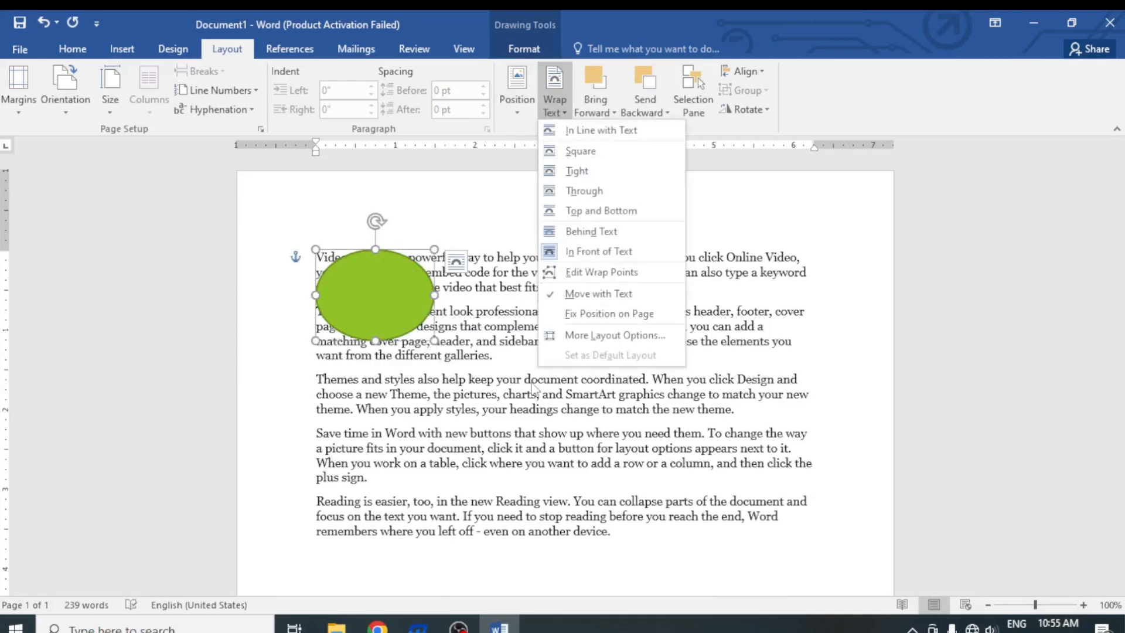
pyautogui.click(719, 202)
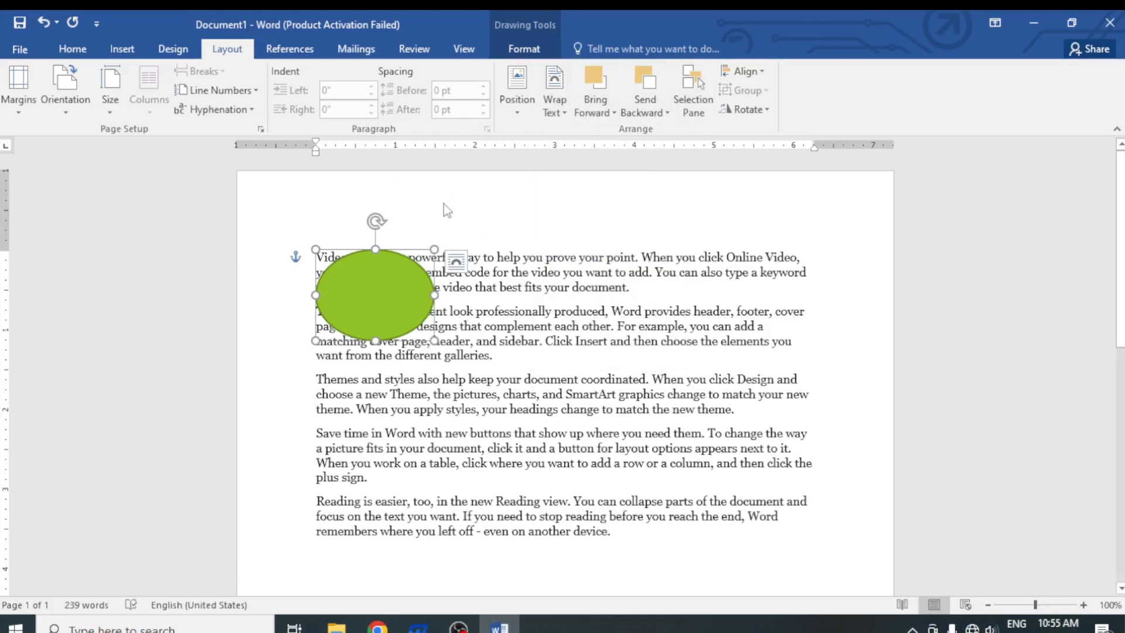
# Step: Draw a rectangle about 2.2" wide and 1.27" high overlapping the oval's lower-right part, and give it the solid black shape style
pyautogui.click(66, 50)
pyautogui.click(136, 56)
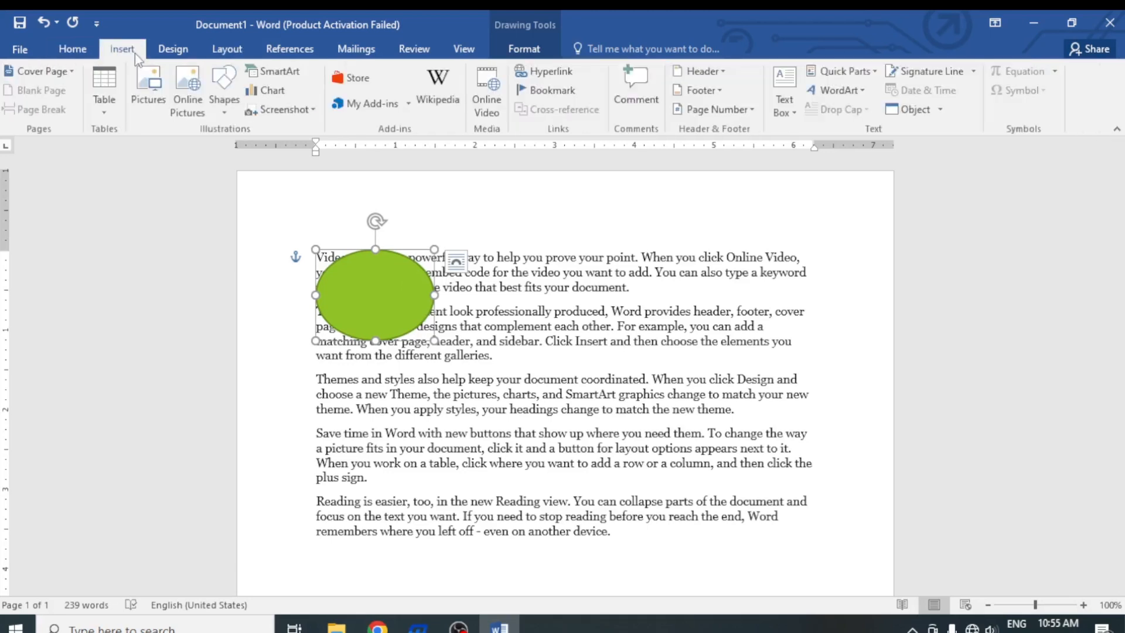
pyautogui.click(216, 100)
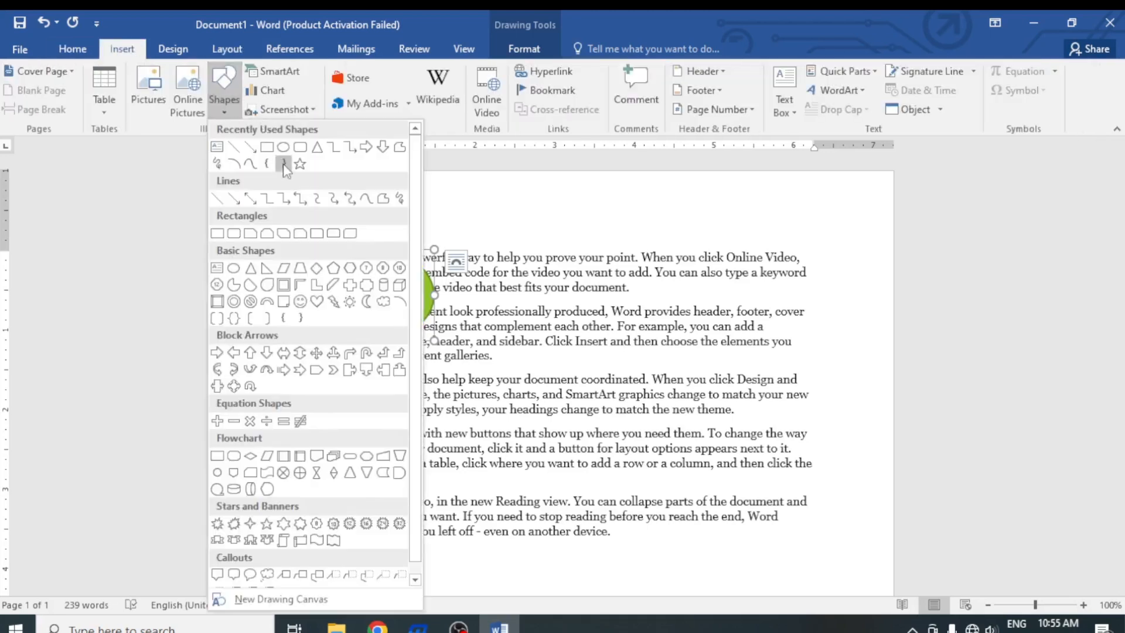
pyautogui.click(285, 163)
pyautogui.moveTo(382, 294)
pyautogui.mouseDown()
pyautogui.moveTo(565, 404)
pyautogui.moveTo(558, 397)
pyautogui.mouseUp()
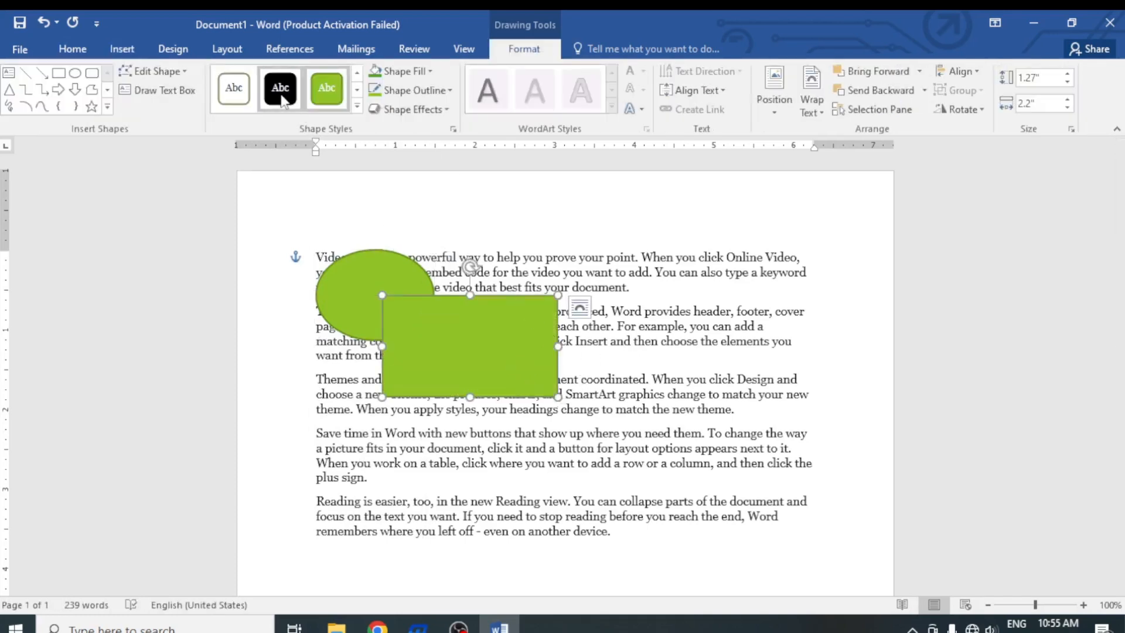
pyautogui.click(437, 253)
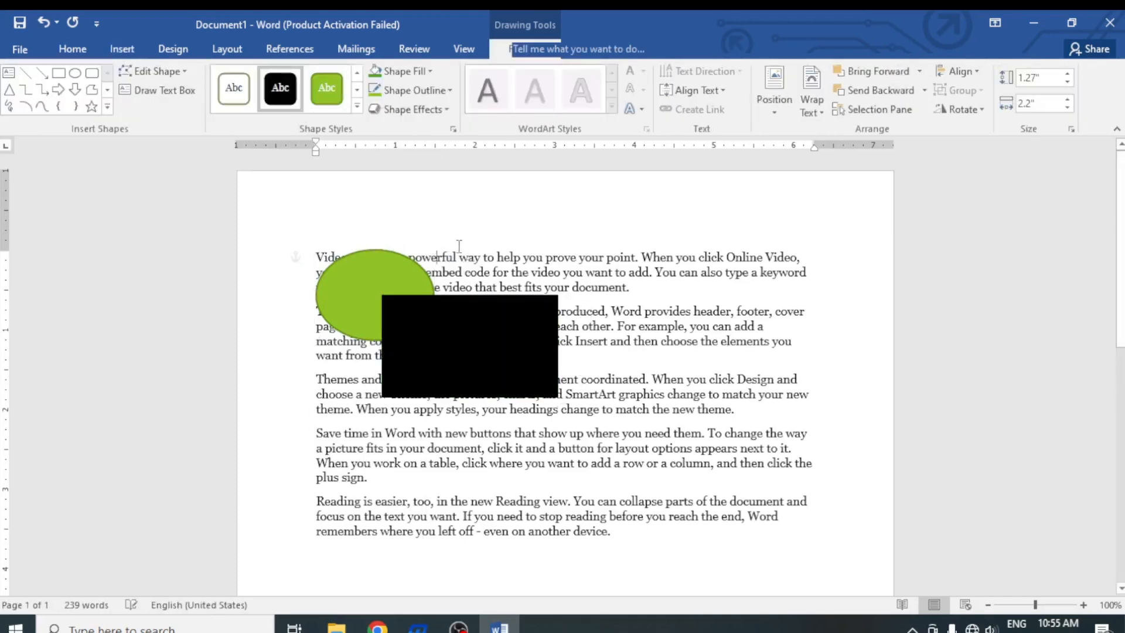
# Step: Select the green oval and bring up the layout commands for arranging it against the black rectangle
pyautogui.click(353, 275)
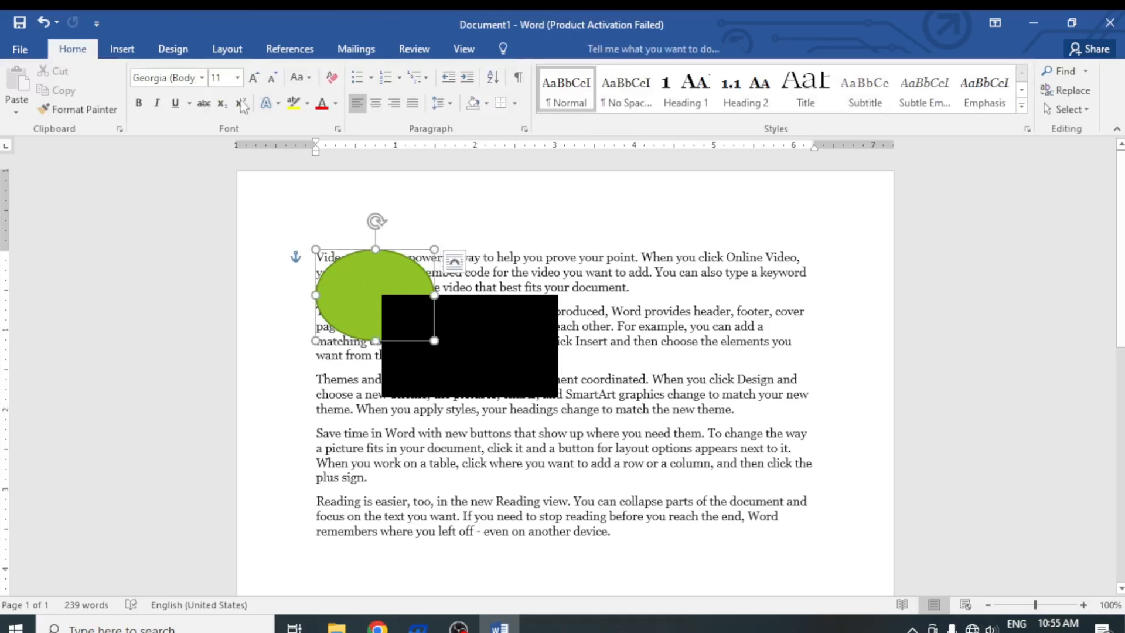
pyautogui.click(232, 50)
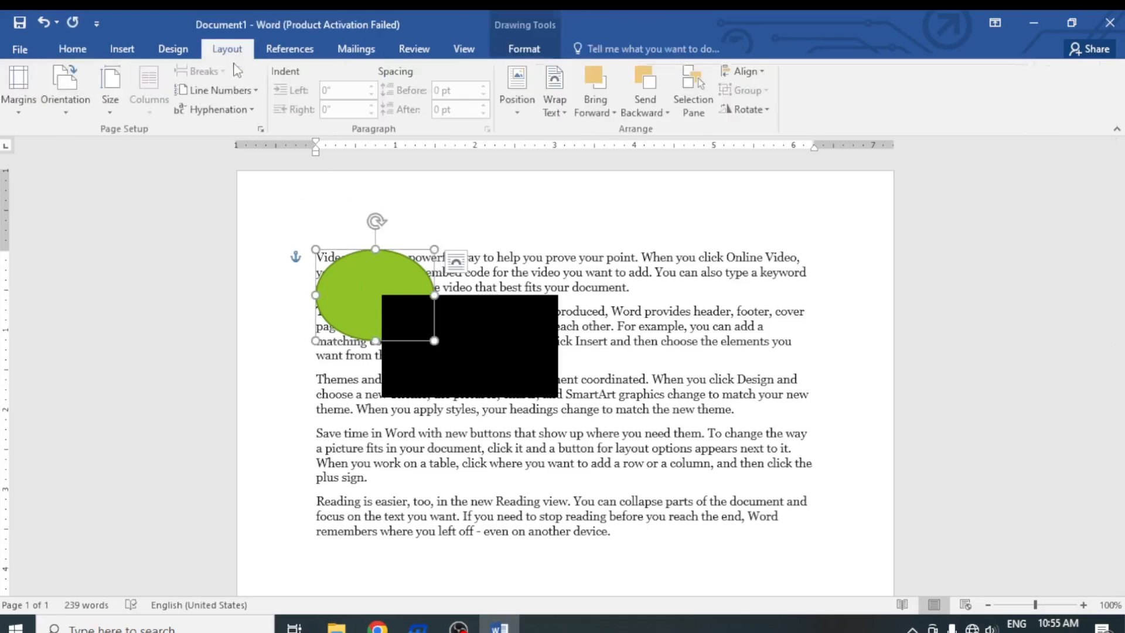
# Step: Bring the green oval forward over the black rectangle, and send it backward again
pyautogui.click(605, 93)
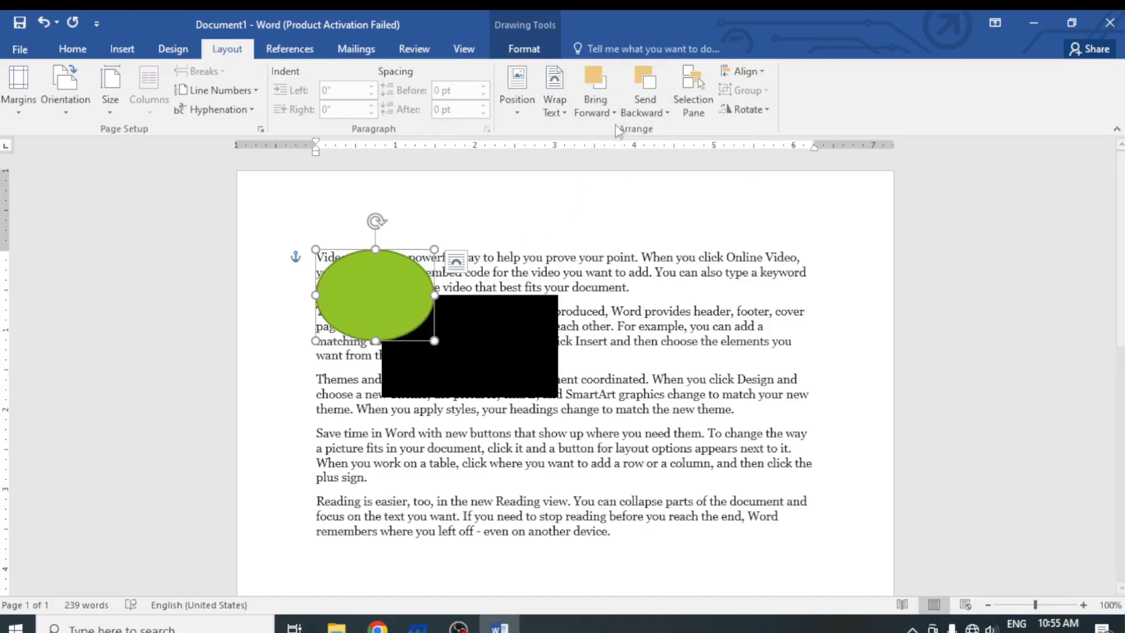
pyautogui.click(648, 88)
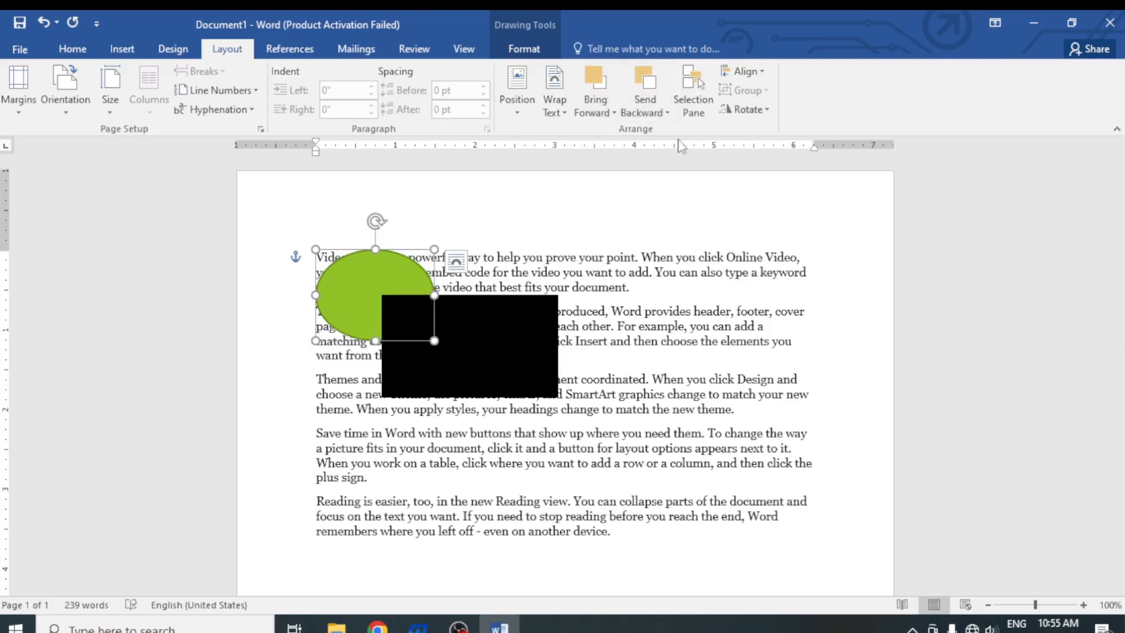
# Step: Show the Selection pane and alternately select Rectangle 2 and Oval 1 from its list of shapes
pyautogui.click(701, 115)
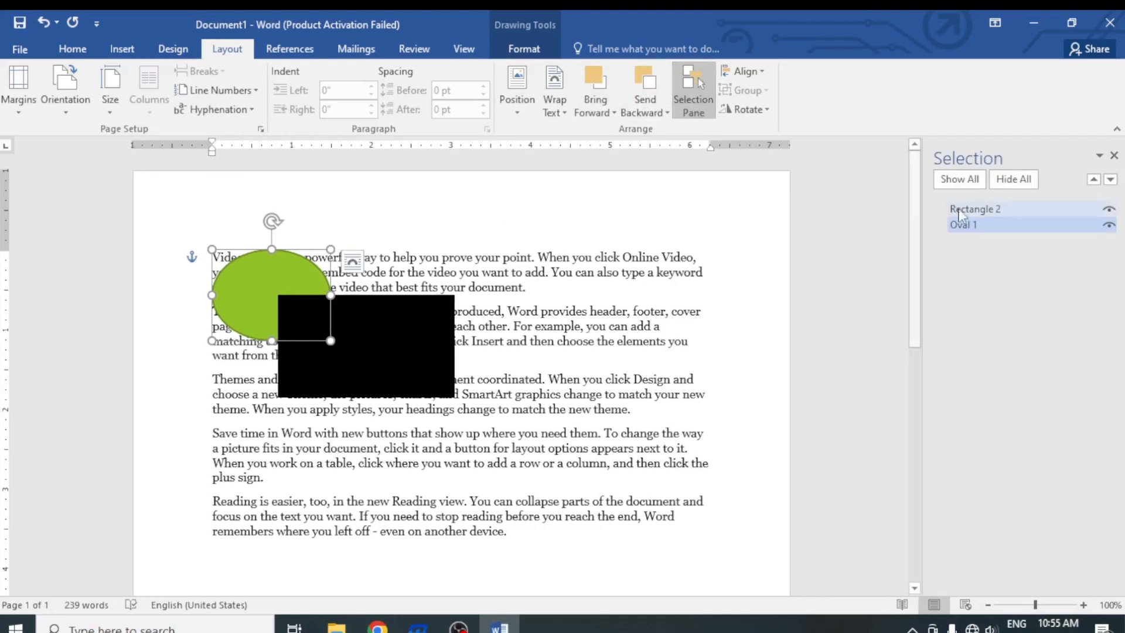
pyautogui.click(994, 211)
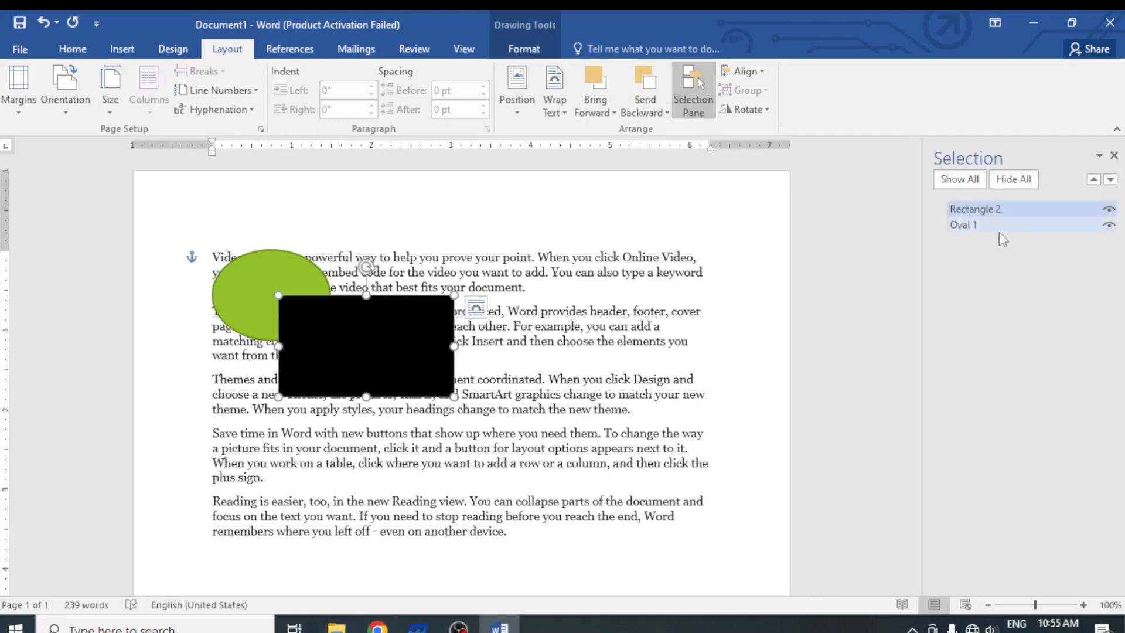
pyautogui.click(1035, 225)
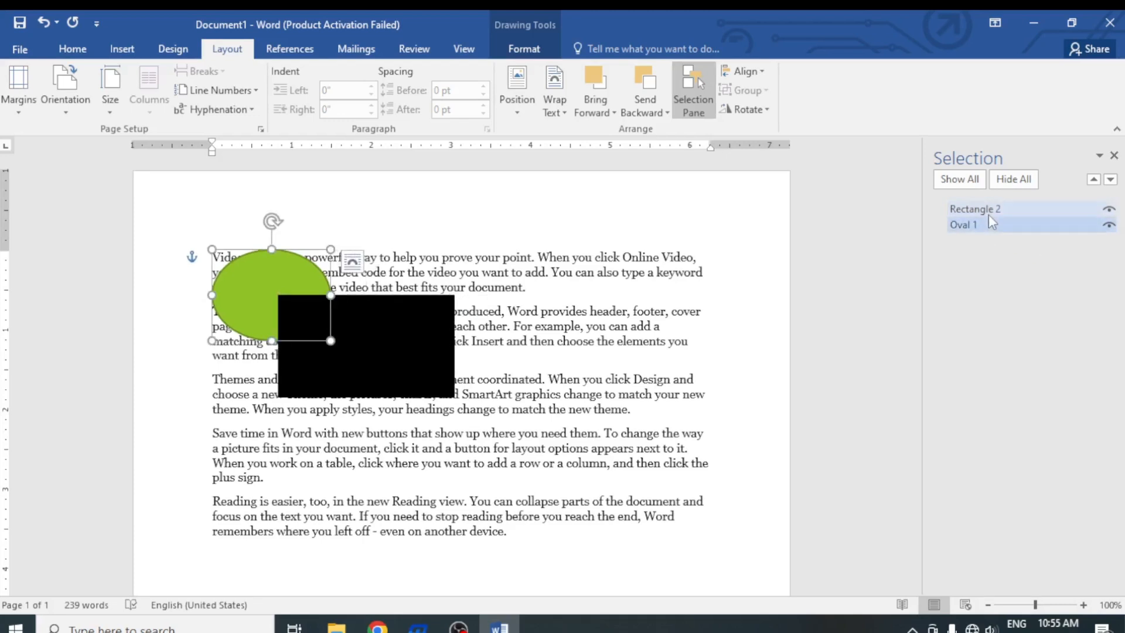
pyautogui.click(995, 209)
pyautogui.click(1027, 227)
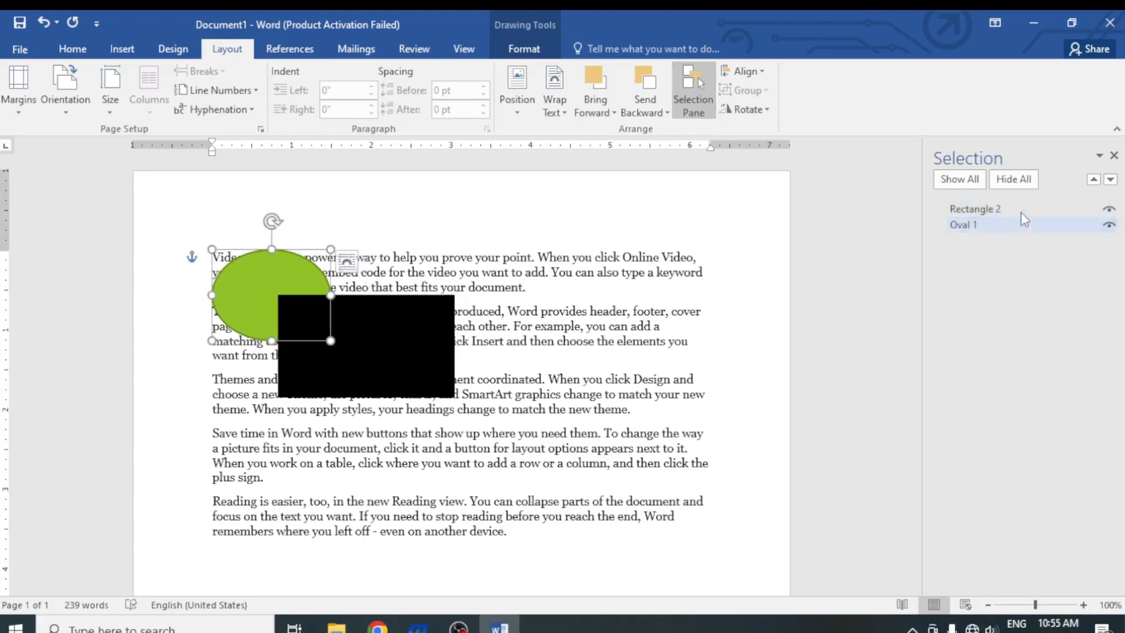
pyautogui.click(1019, 209)
pyautogui.click(1018, 225)
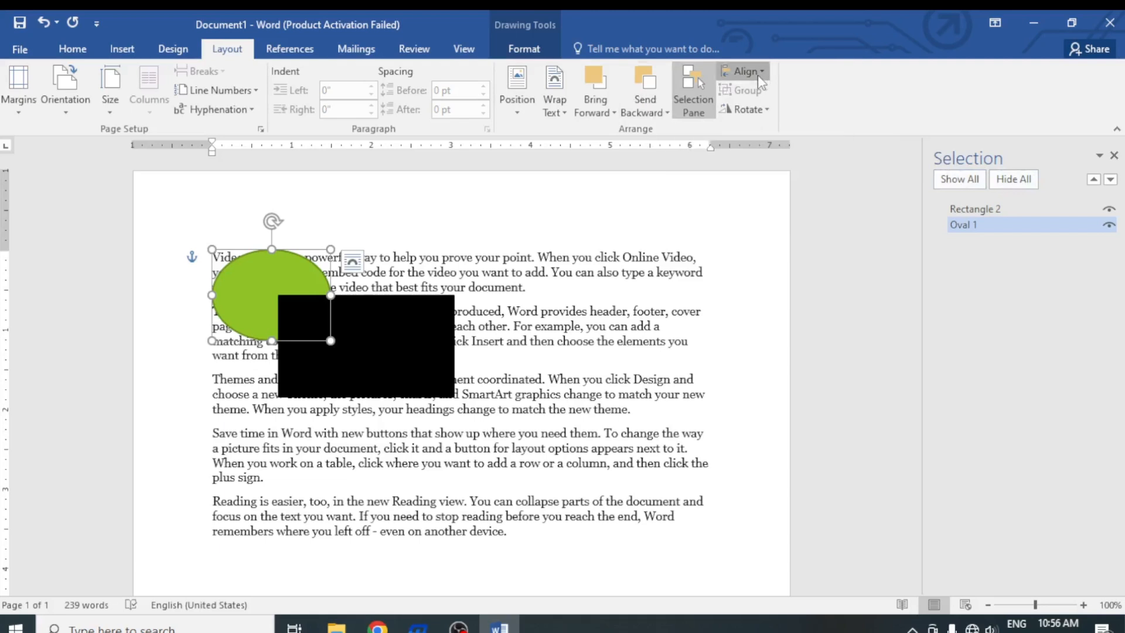
# Step: Look through the alignment options for the oval and close the Selection pane
pyautogui.click(743, 71)
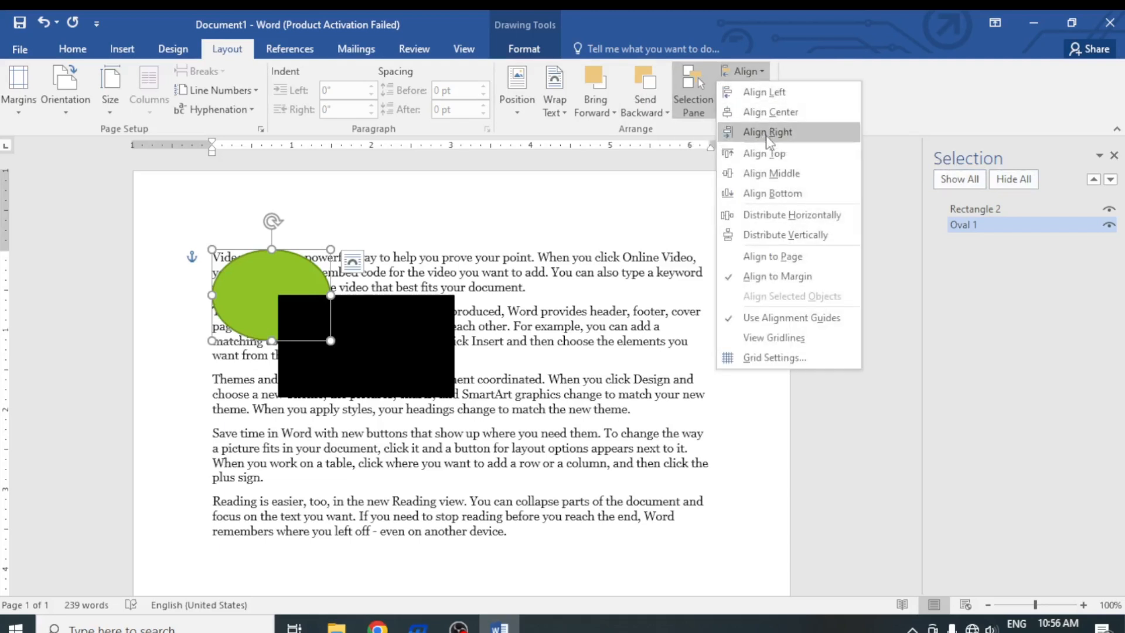
pyautogui.click(915, 244)
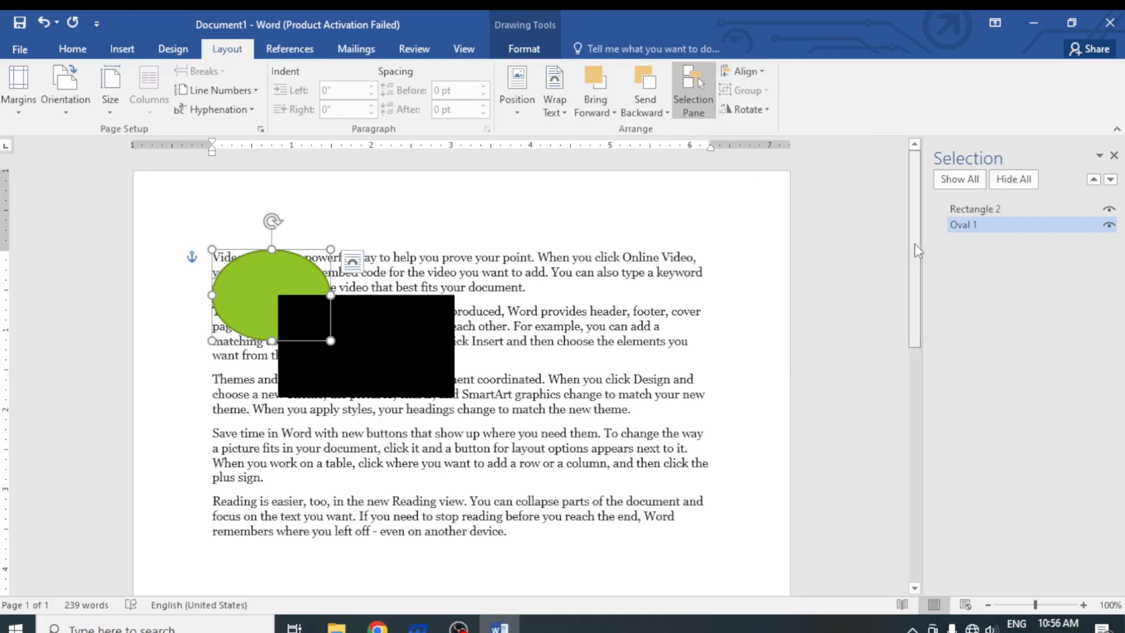
pyautogui.click(1114, 156)
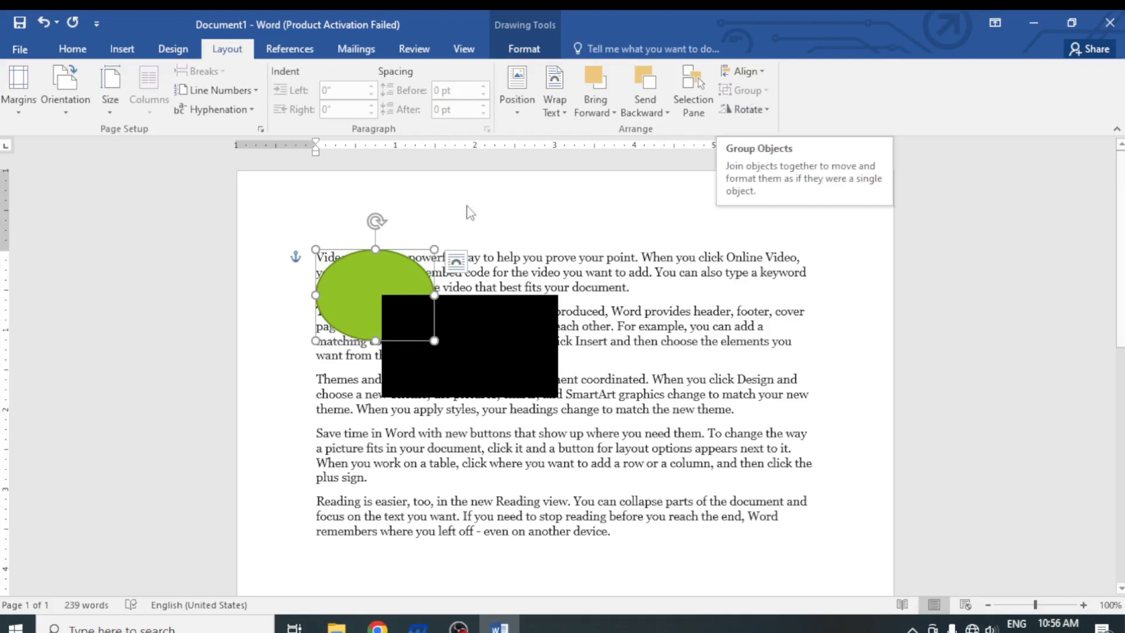
# Step: Group the green oval with the black rectangle and move the group to the right side of the text
pyautogui.keyDown('shift'); pyautogui.click(495, 343); pyautogui.keyUp('shift')
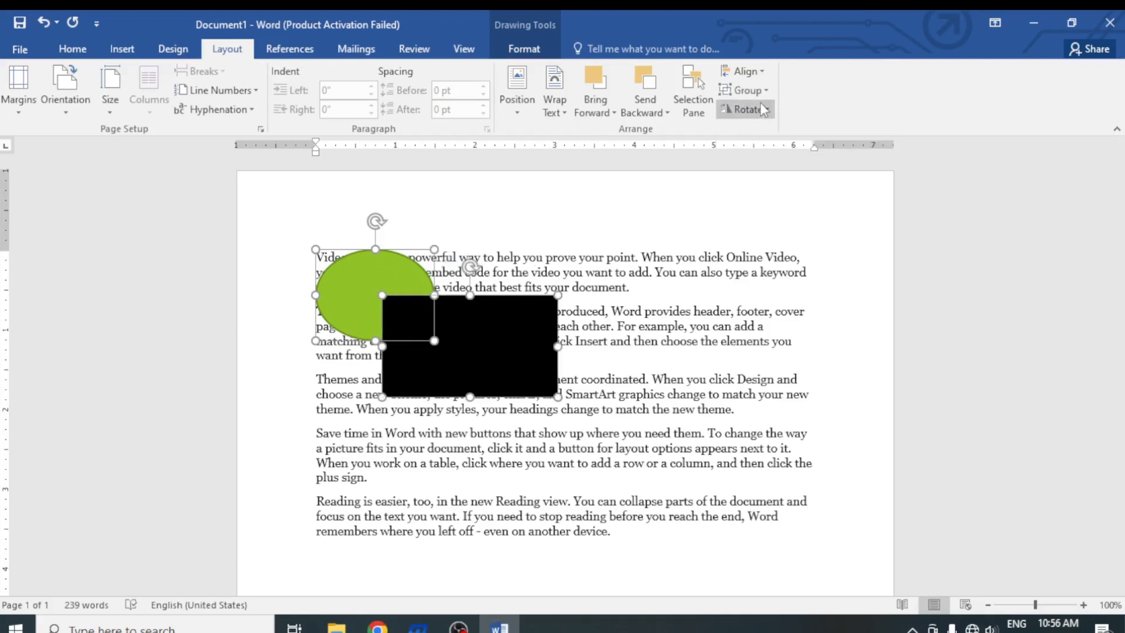
pyautogui.click(749, 91)
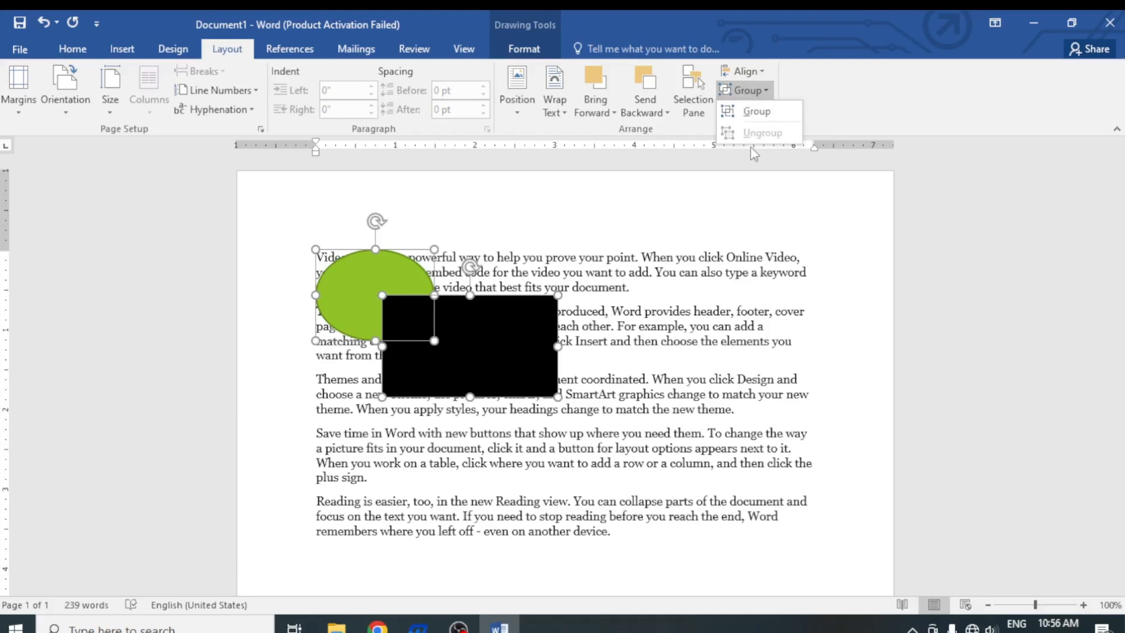
pyautogui.click(754, 111)
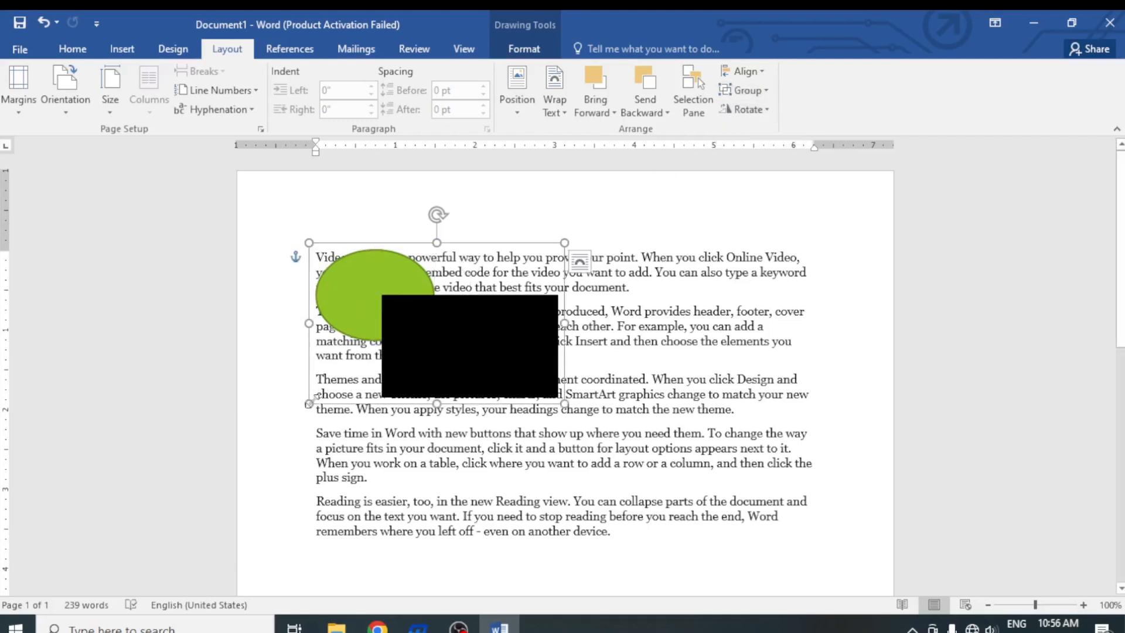
pyautogui.moveTo(399, 348); pyautogui.dragTo(688, 342)
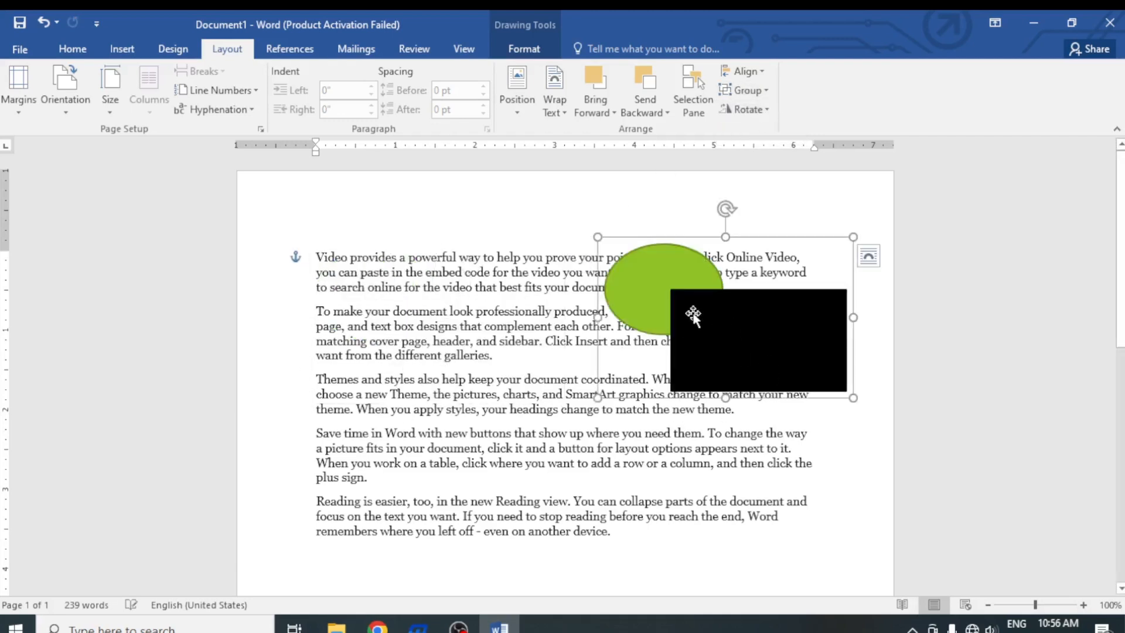
# Step: Ungroup the two shapes and move the black rectangle down over the last two paragraphs, clear of the oval
pyautogui.click(755, 94)
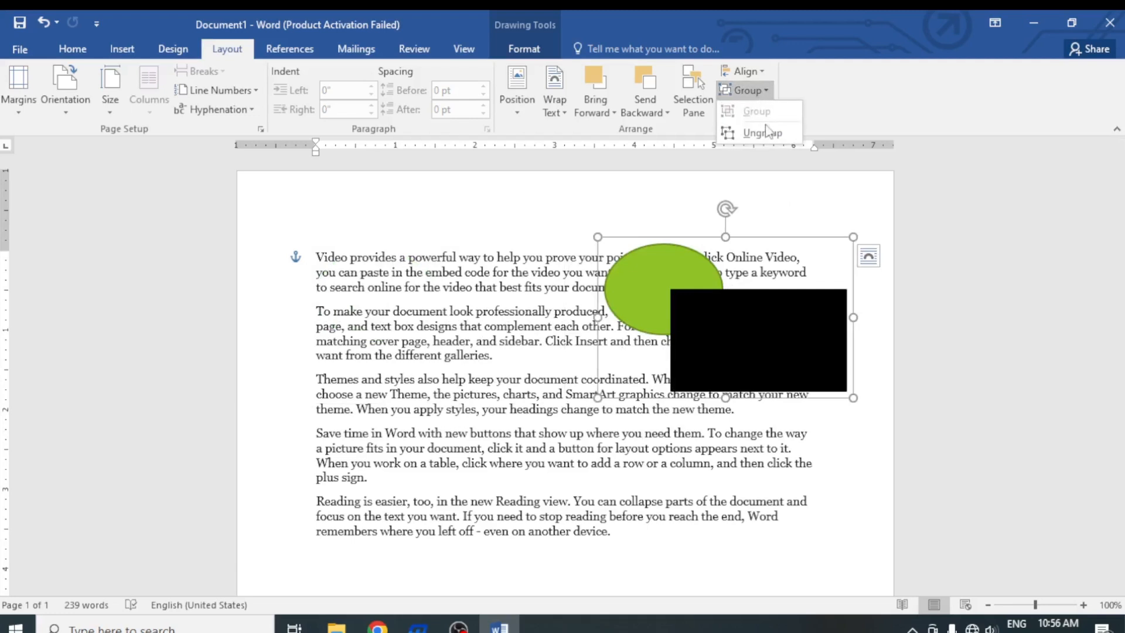
pyautogui.click(762, 133)
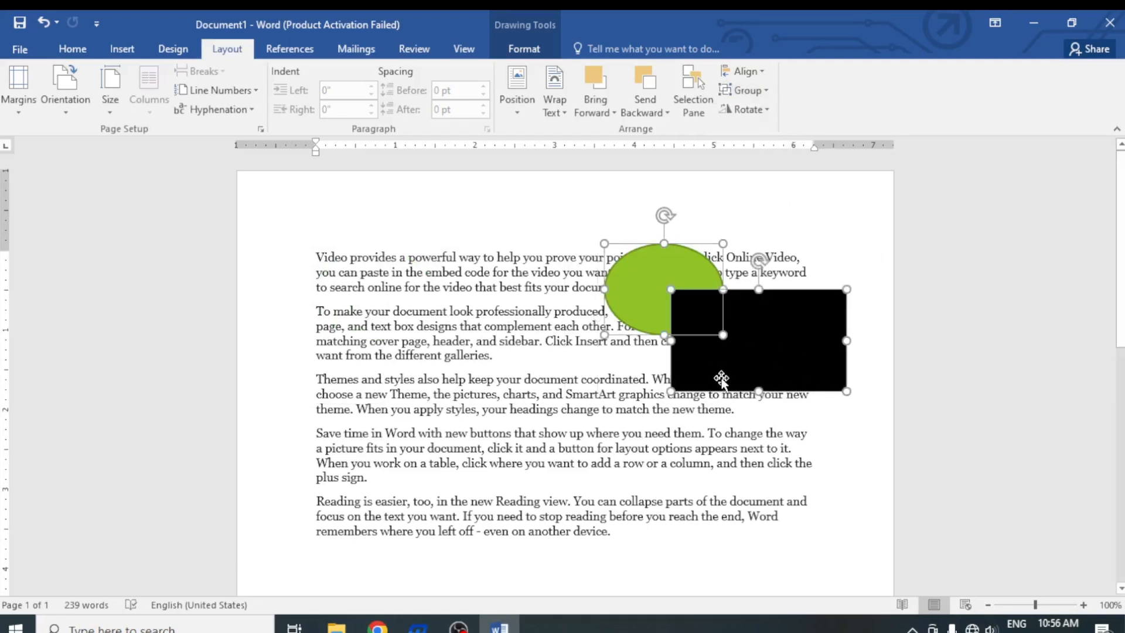
pyautogui.keyDown('shift'); pyautogui.click(750, 369); pyautogui.keyUp('shift')
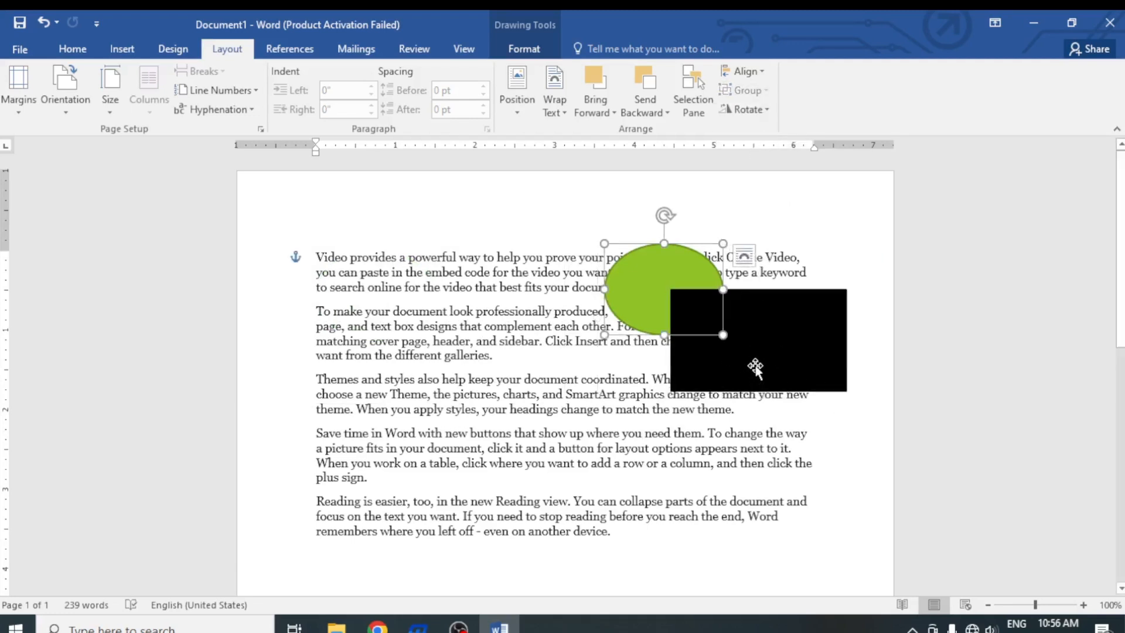
pyautogui.moveTo(798, 389); pyautogui.dragTo(786, 475)
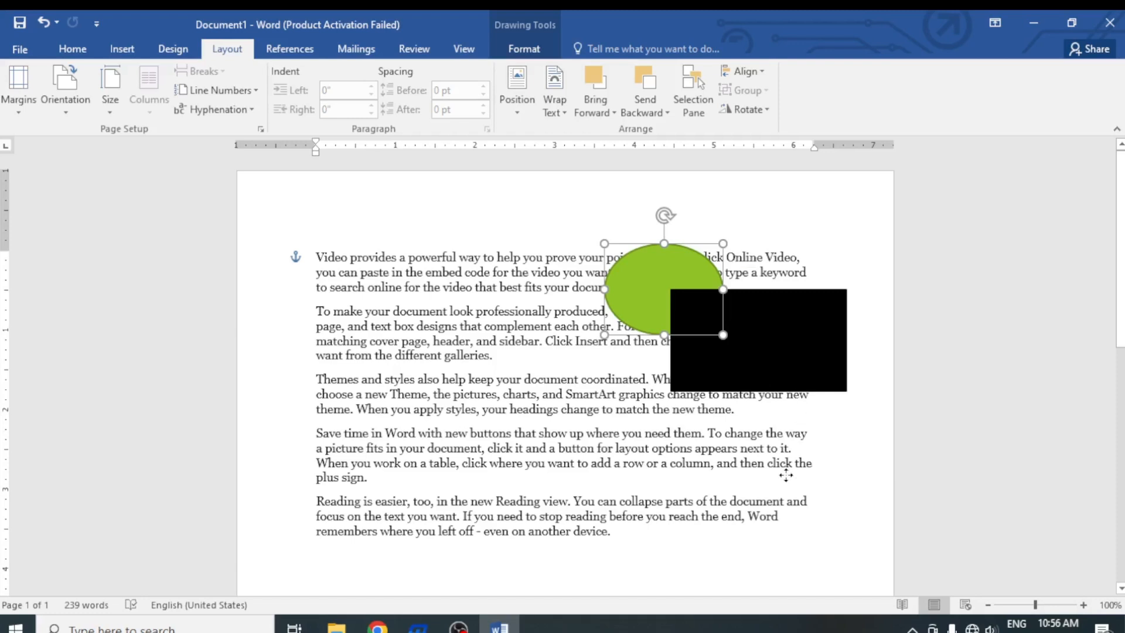
pyautogui.moveTo(793, 379); pyautogui.dragTo(798, 418)
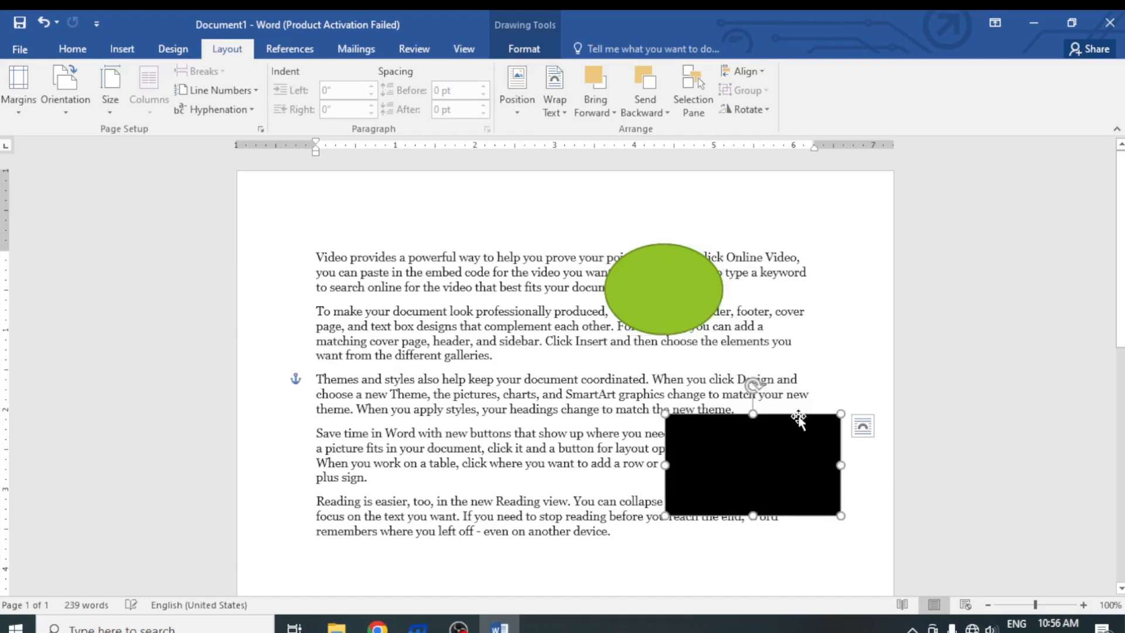
# Step: Preview the rotation options on the black rectangle without applying any
pyautogui.click(747, 110)
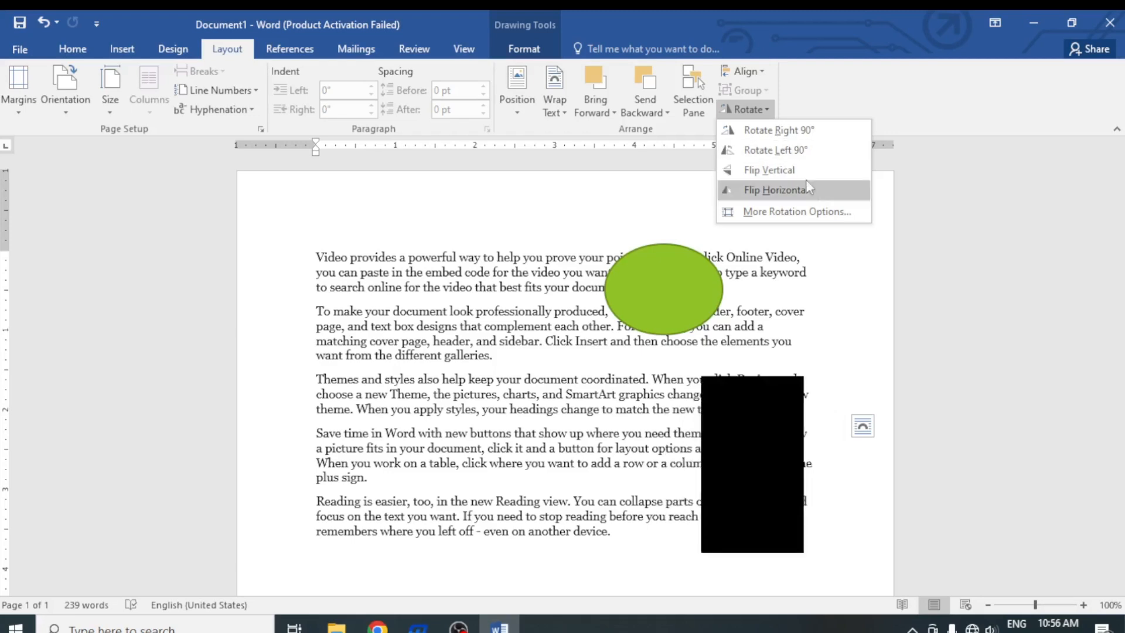
pyautogui.click(867, 223)
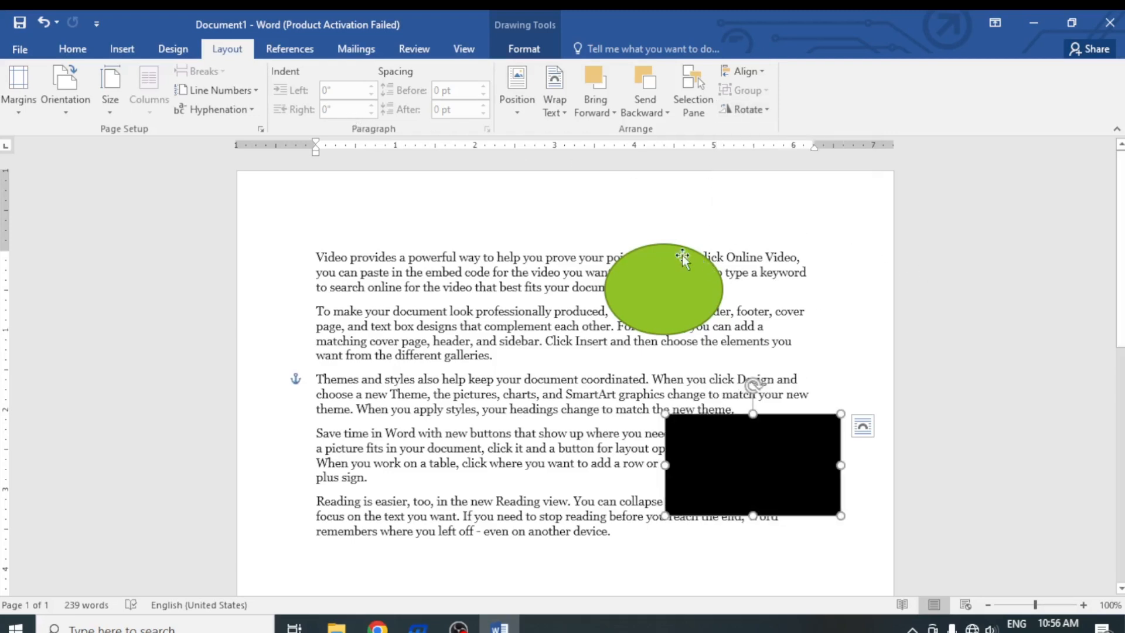
# Step: Delete the green oval and the black rectangle from the page
pyautogui.moveTo(678, 306); pyautogui.dragTo(580, 311)
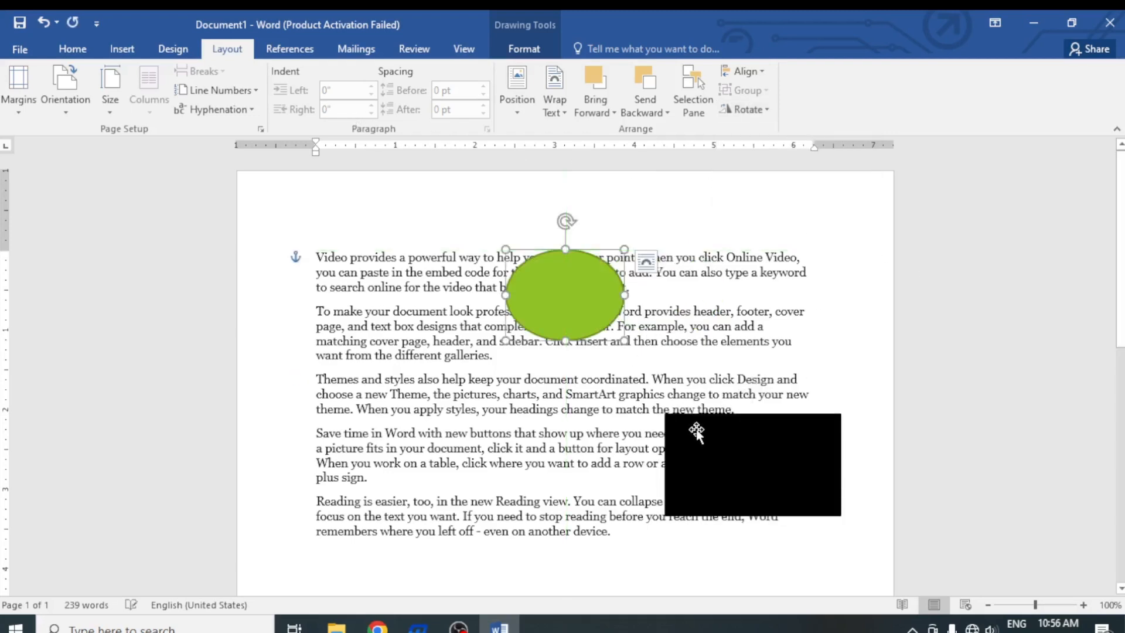
pyautogui.press('Delete')
pyautogui.click(733, 450)
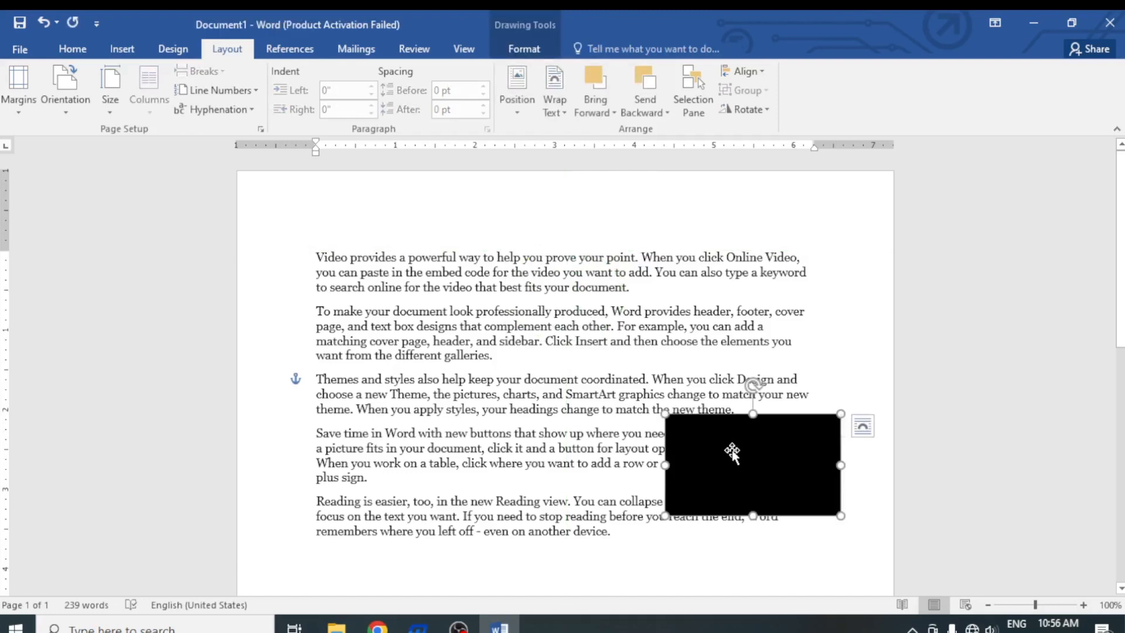
pyautogui.press('Delete')
# Step: Replace all the document text with sample paragraphs generated by =rand()
pyautogui.click(290, 49)
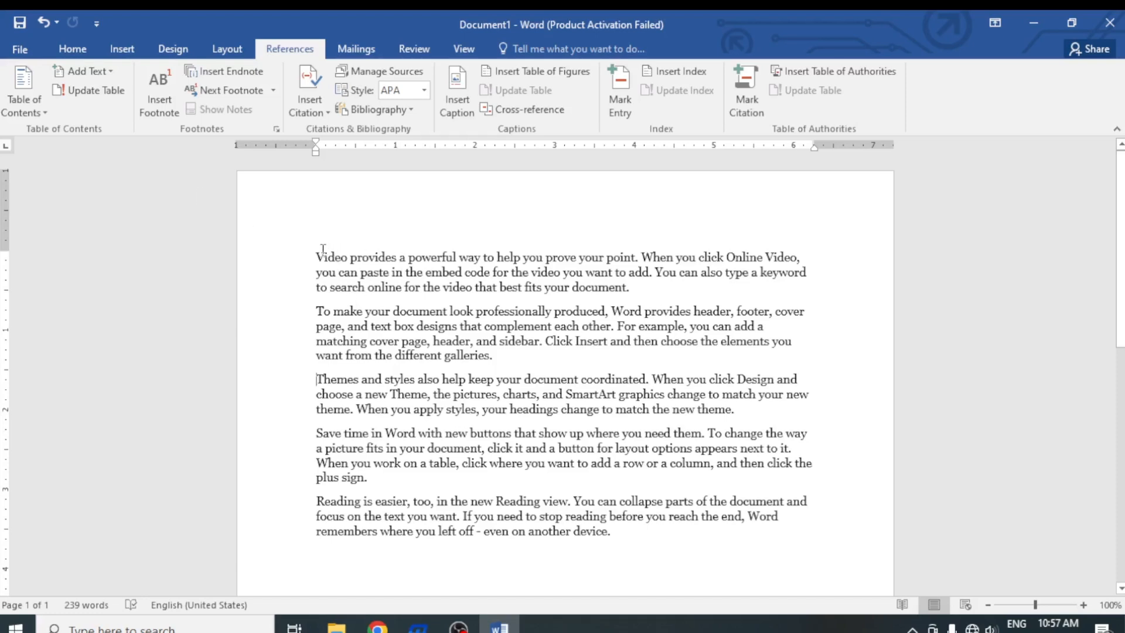
pyautogui.moveTo(320, 258); pyautogui.dragTo(526, 560)
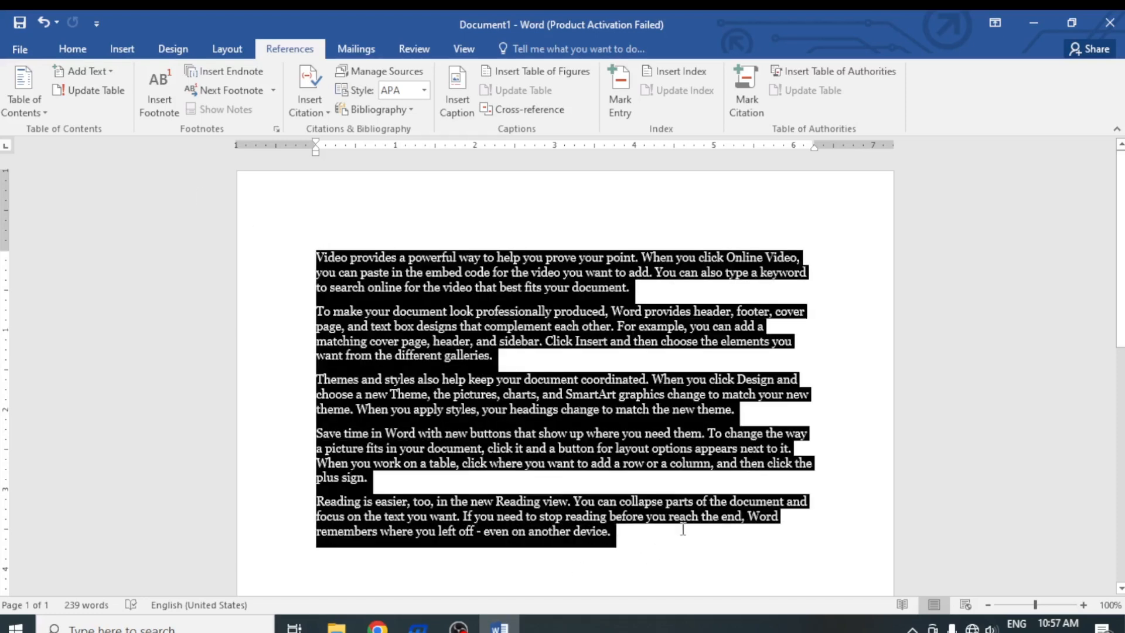
pyautogui.press('Delete')
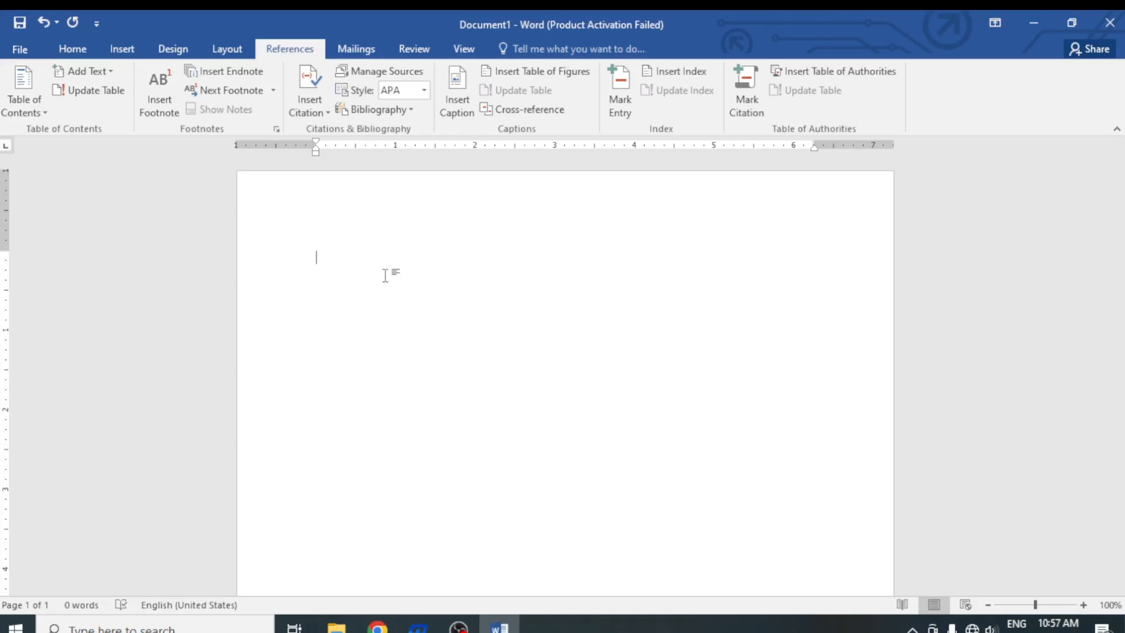
pyautogui.write('=')
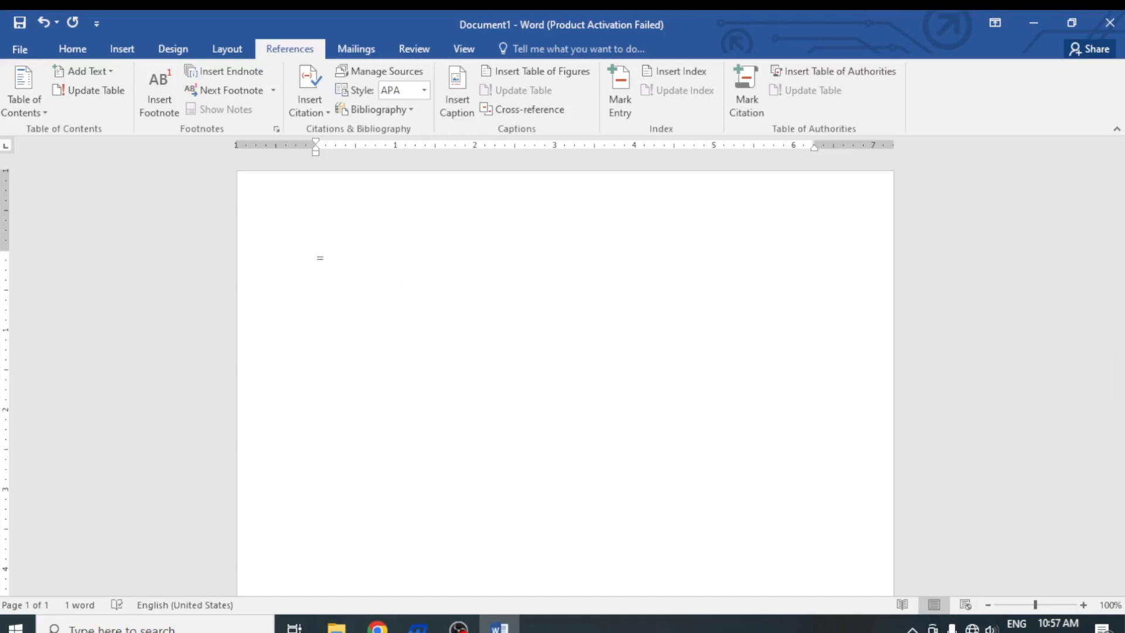
pyautogui.write('rand()')
pyautogui.press('Return')
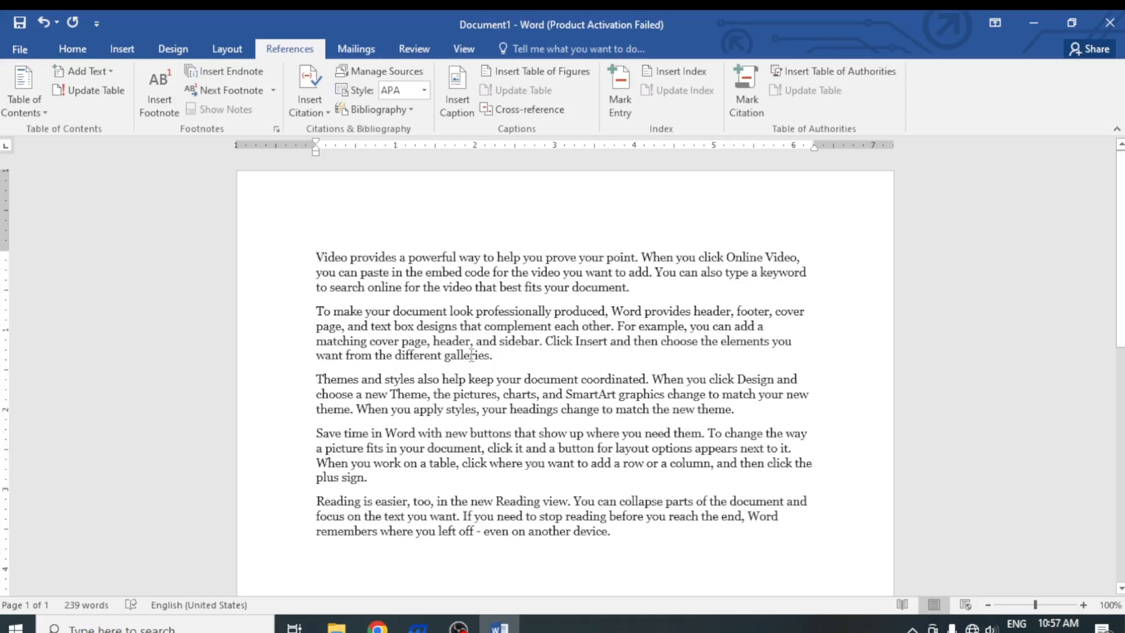
# Step: Add the headings "Computer" and "Cpu" on their own lines above the first and second paragraphs
pyautogui.write('compu')
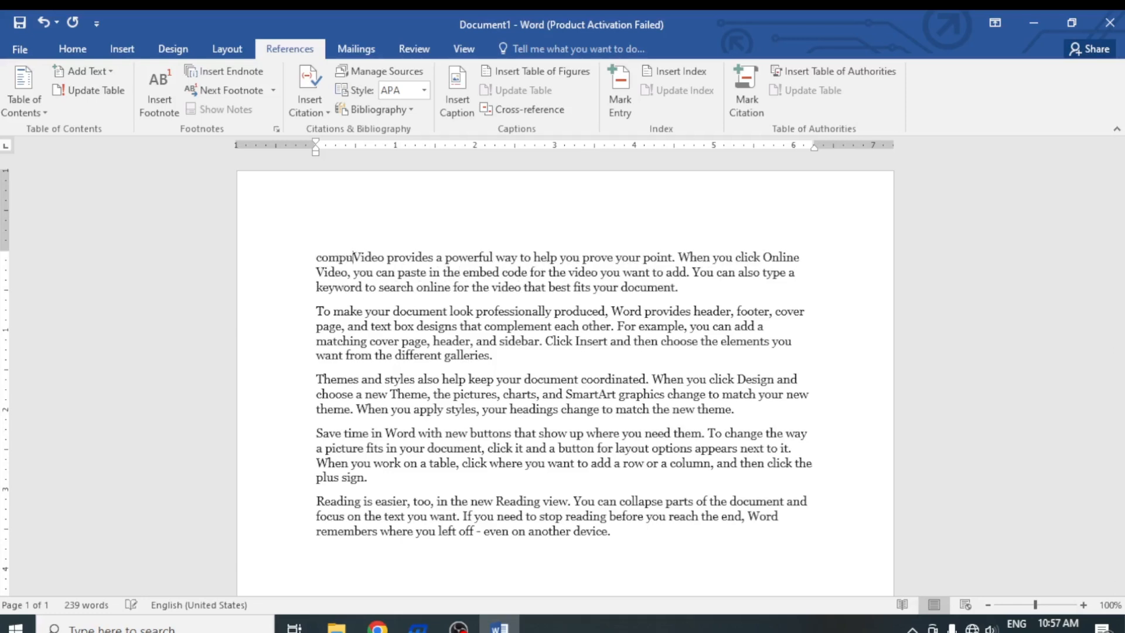
pyautogui.write('ter')
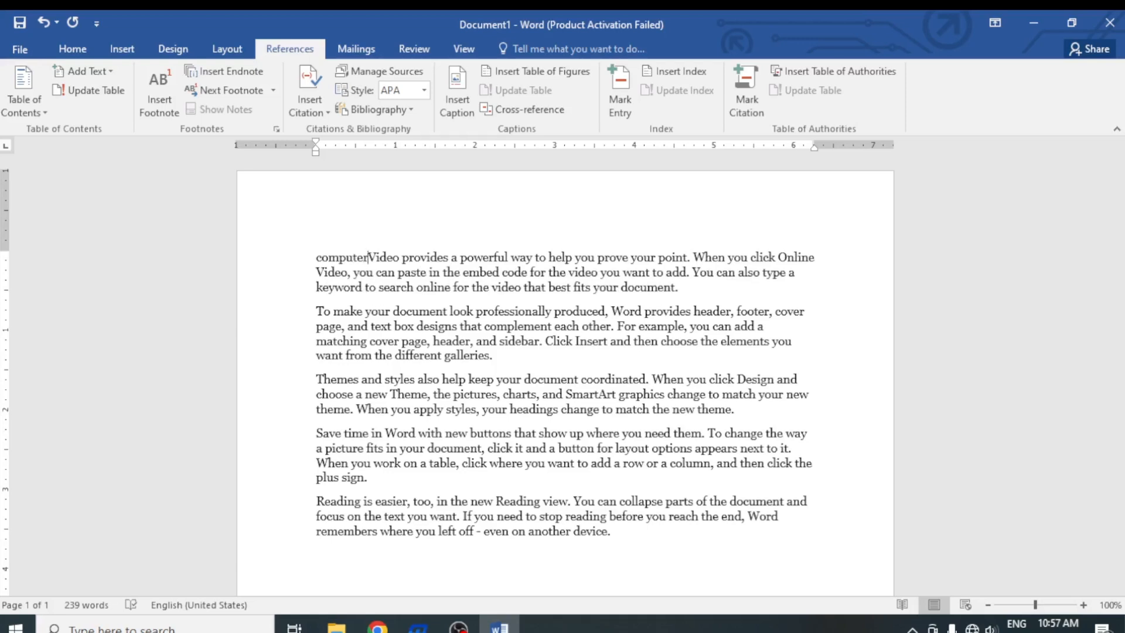
pyautogui.press('Return')
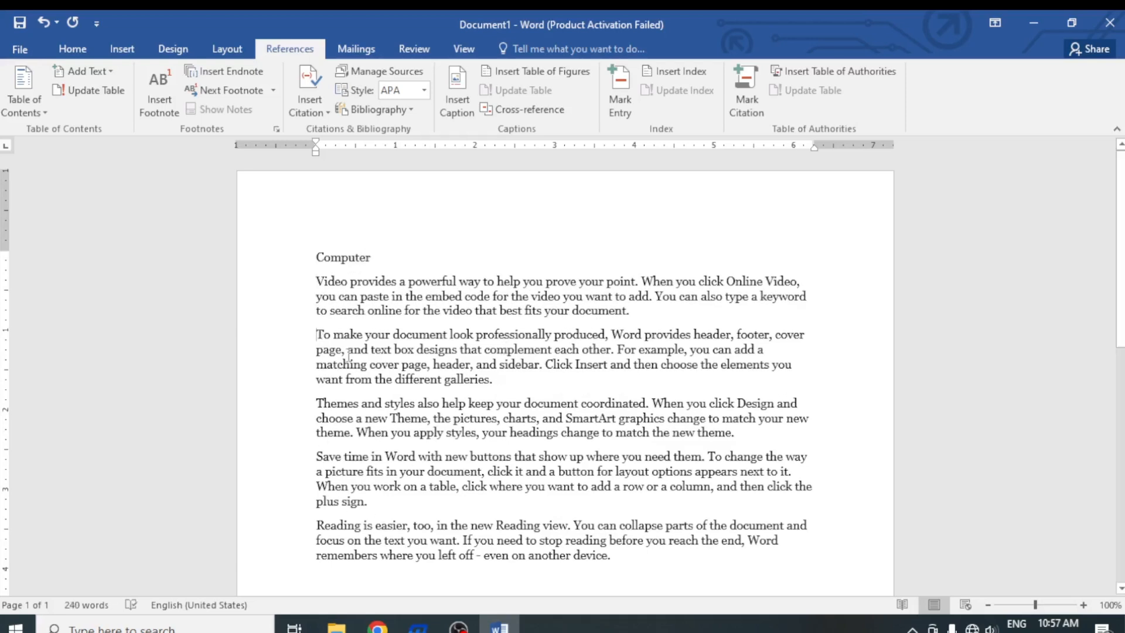
pyautogui.write('cpu')
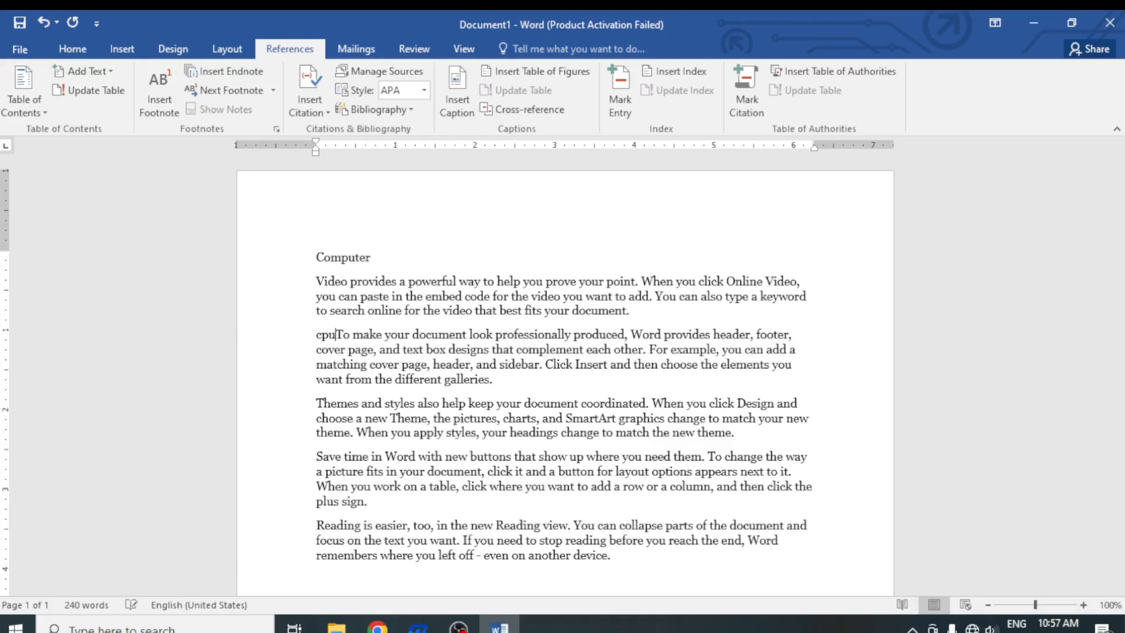
pyautogui.press('Return')
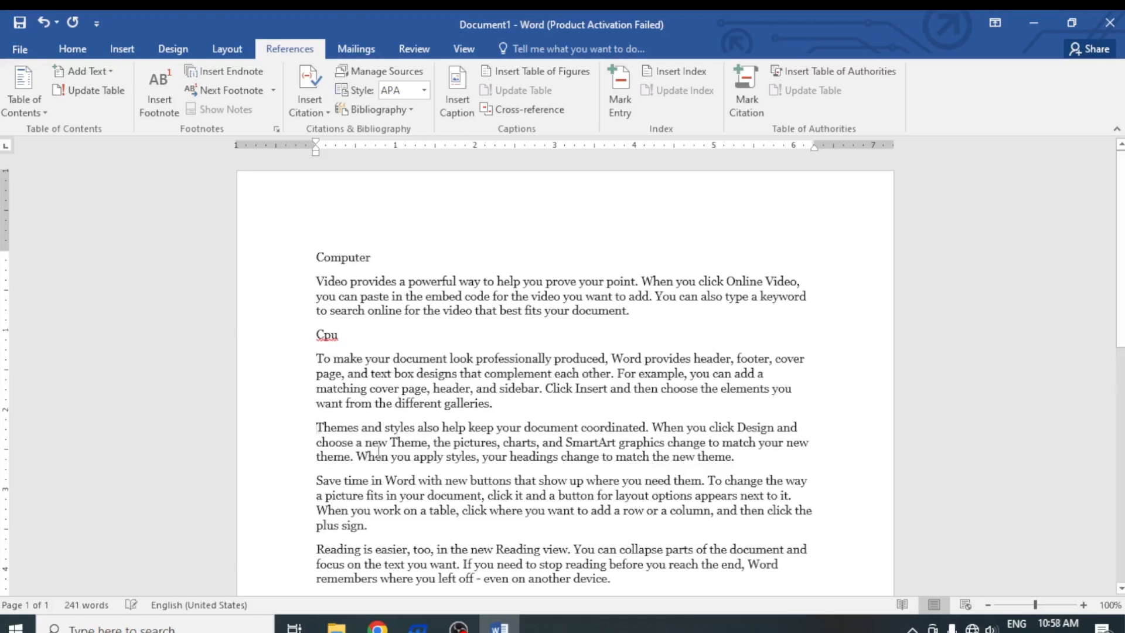
# Step: Add the headings "Mouse" and "Key board" on their own lines above the third and fourth sample paragraphs
pyautogui.click(317, 427)
pyautogui.write('m')
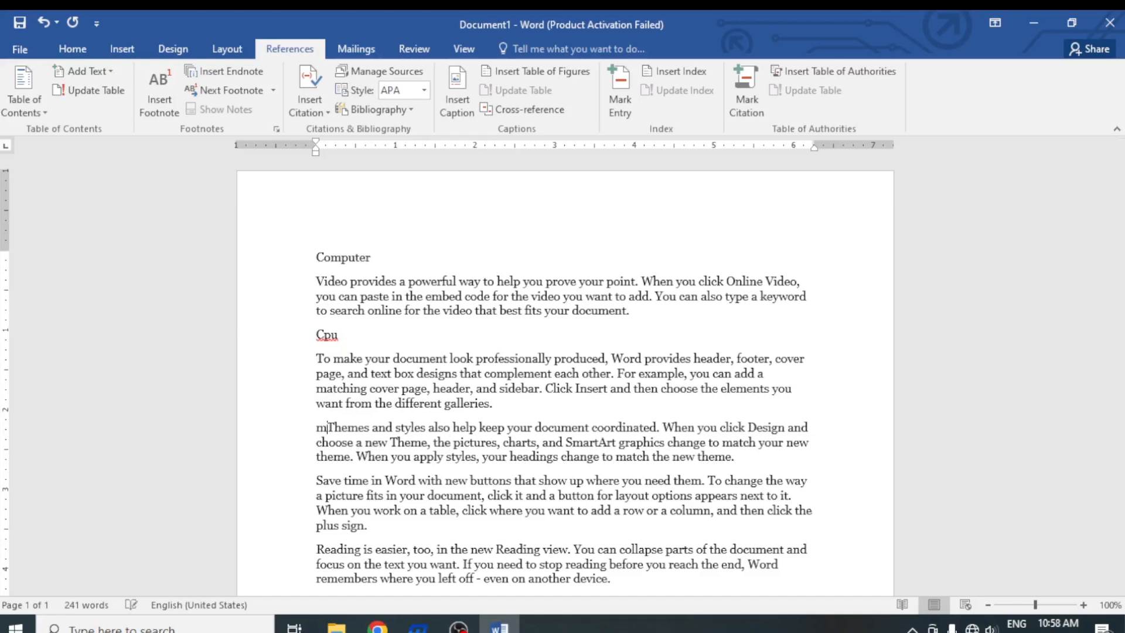
pyautogui.write('ouse')
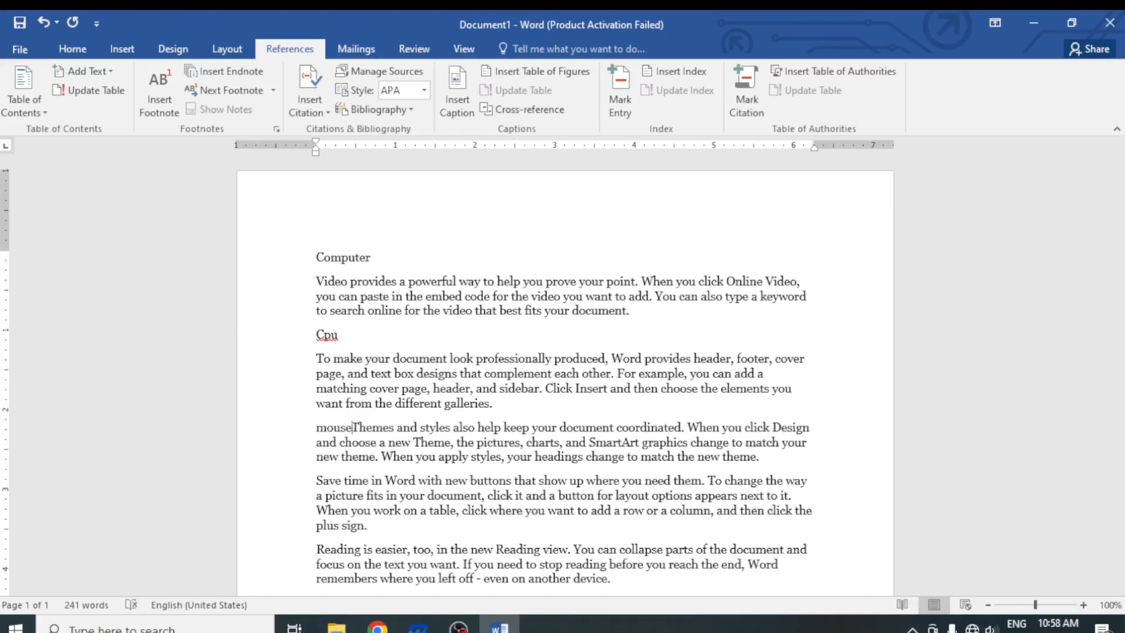
pyautogui.press('Return')
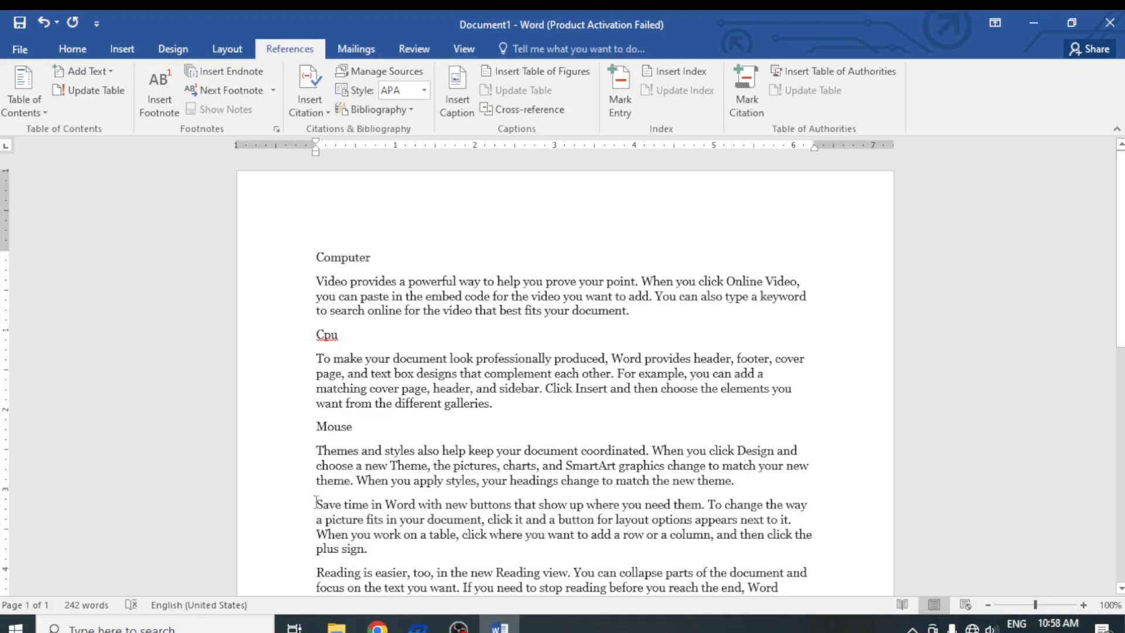
pyautogui.scroll(-3, 371, 468)
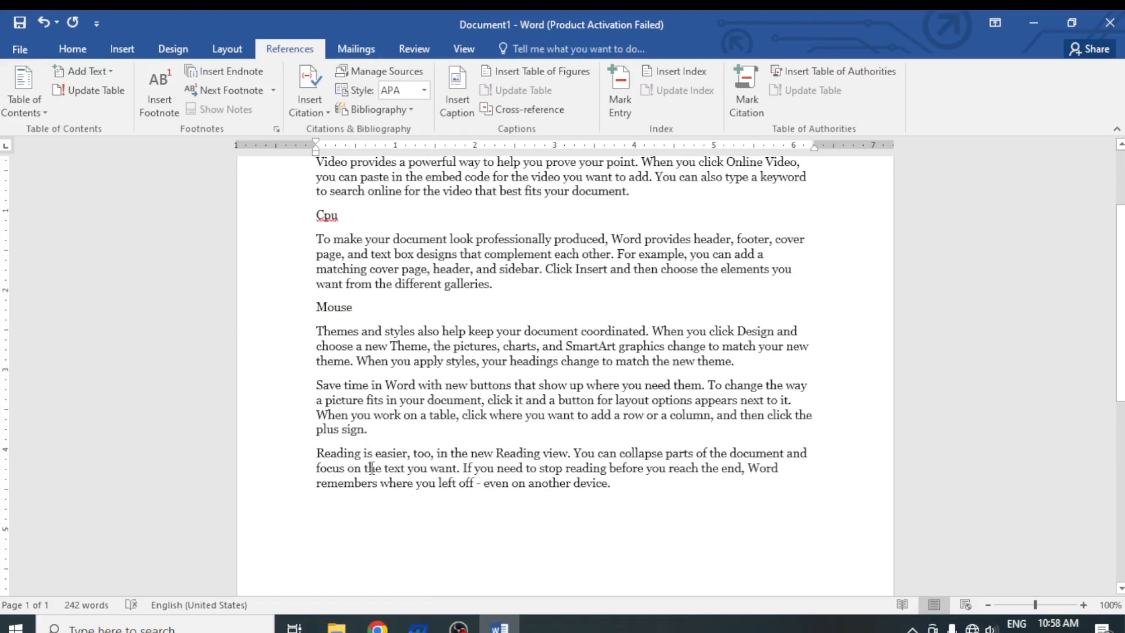
pyautogui.click(317, 385)
pyautogui.write('key board')
pyautogui.press('Return')
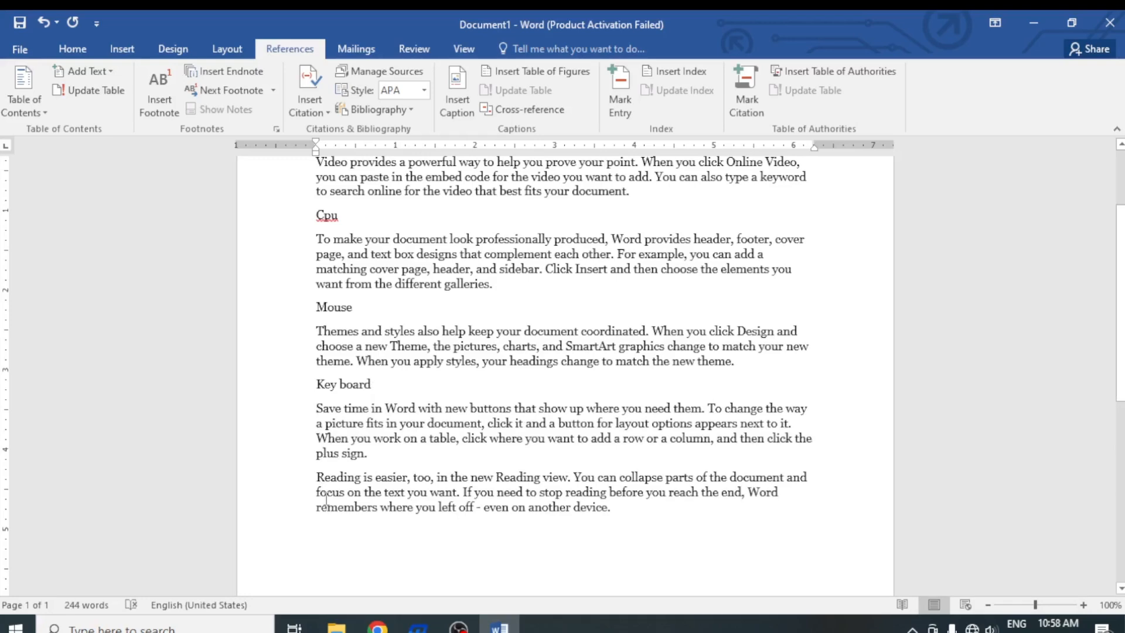
# Step: Apply the Heading 1 style to the "Computer" line above the first paragraph
pyautogui.scroll(3, 339, 417)
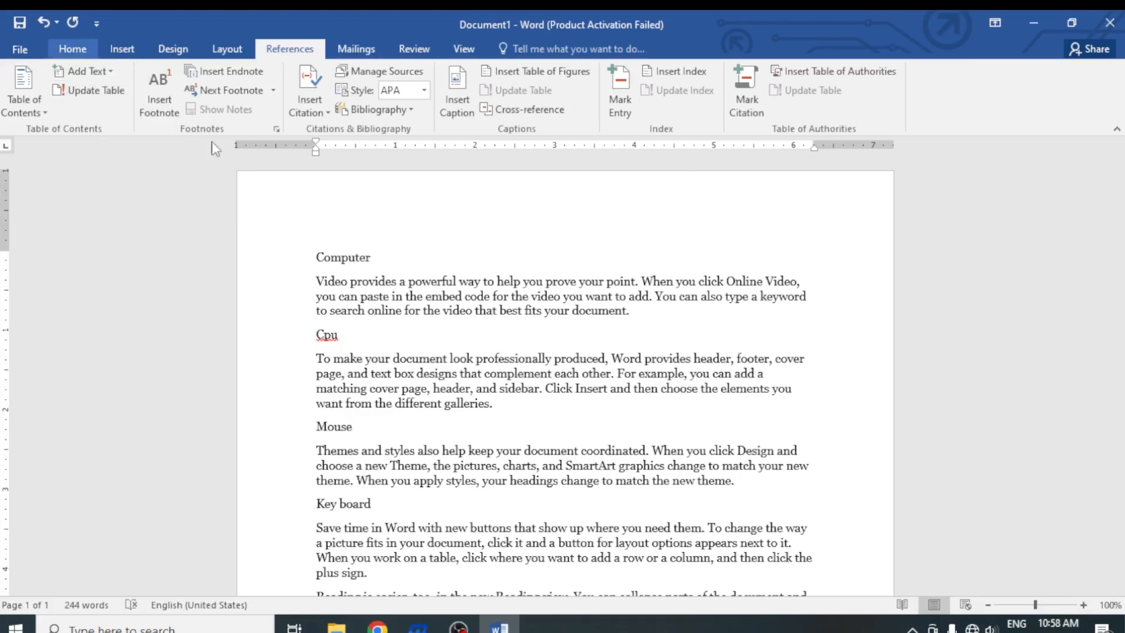
pyautogui.click(75, 51)
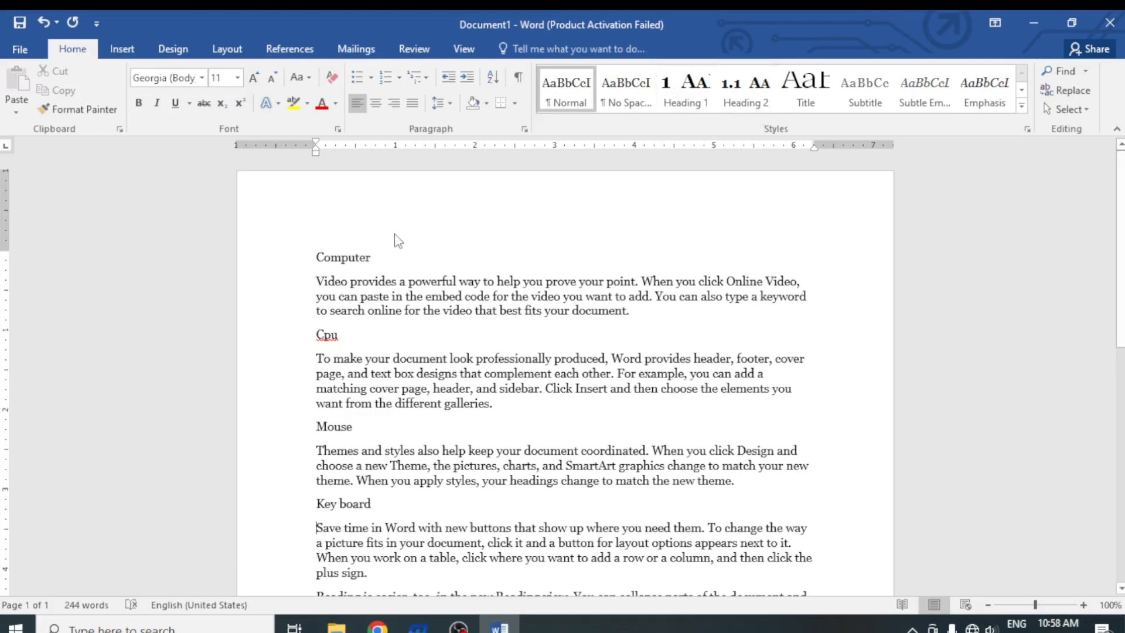
pyautogui.moveTo(381, 258); pyautogui.dragTo(317, 259)
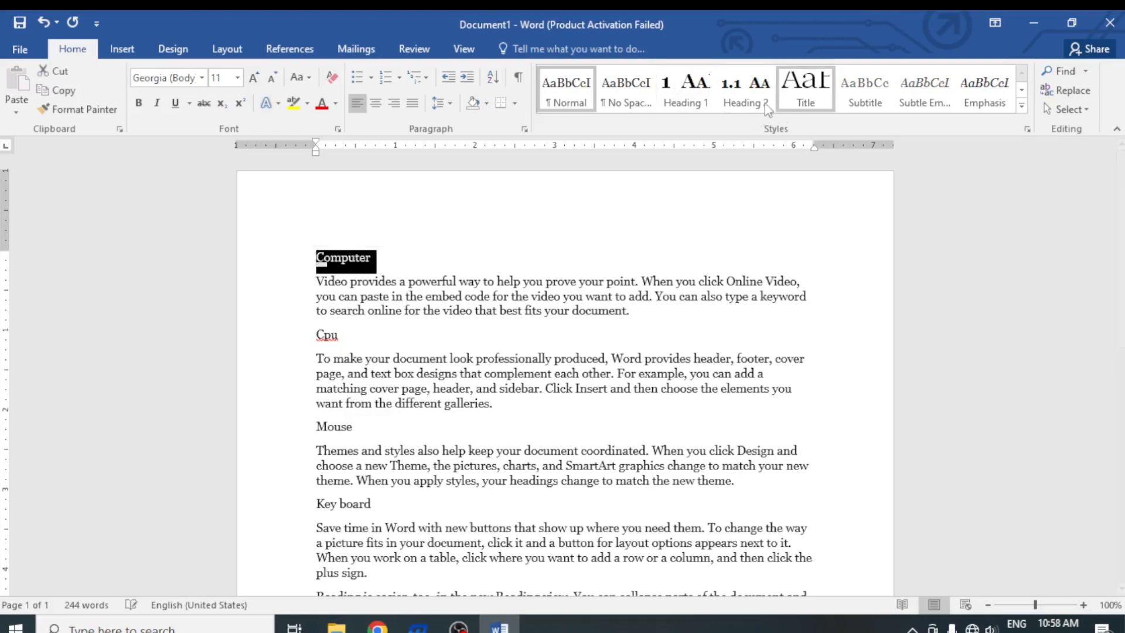
pyautogui.click(685, 94)
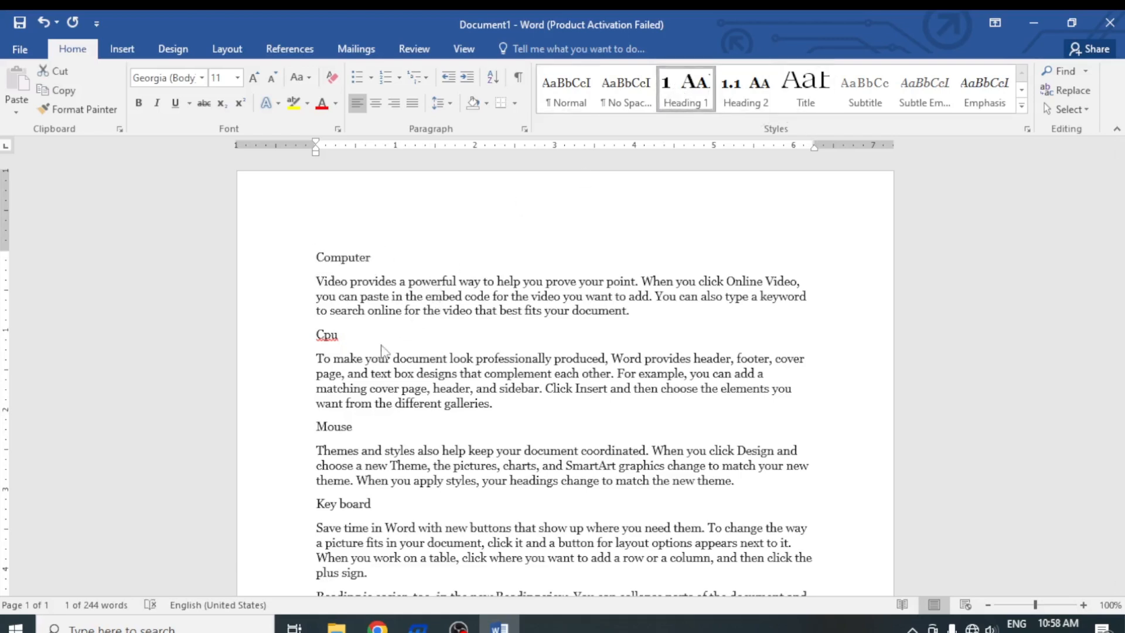
pyautogui.moveTo(356, 364); pyautogui.dragTo(259, 343)
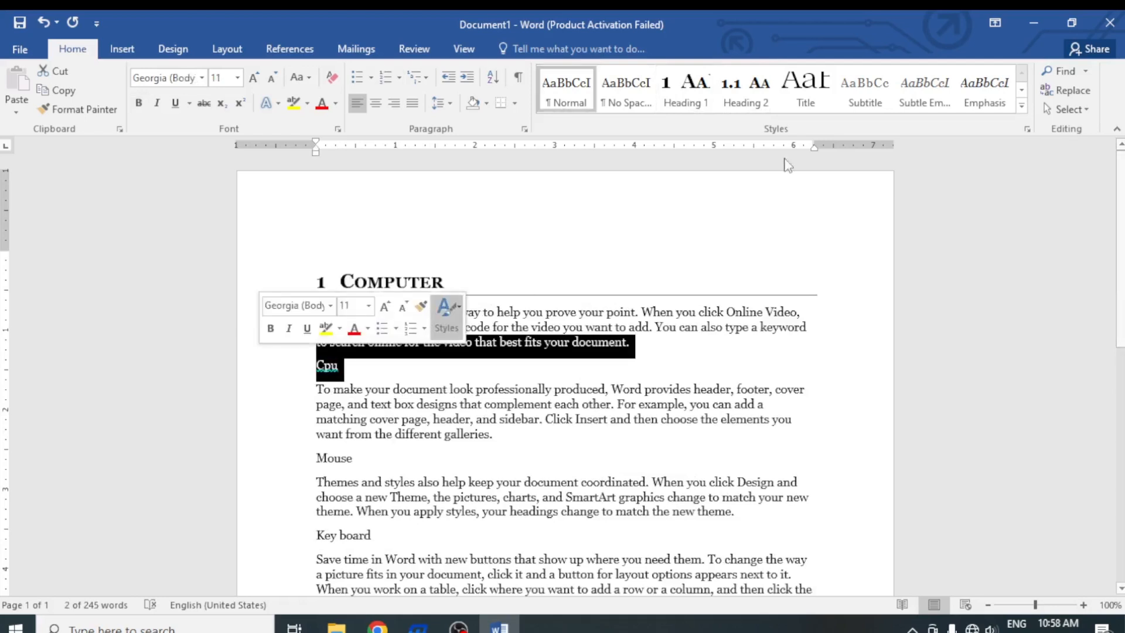
pyautogui.click(685, 94)
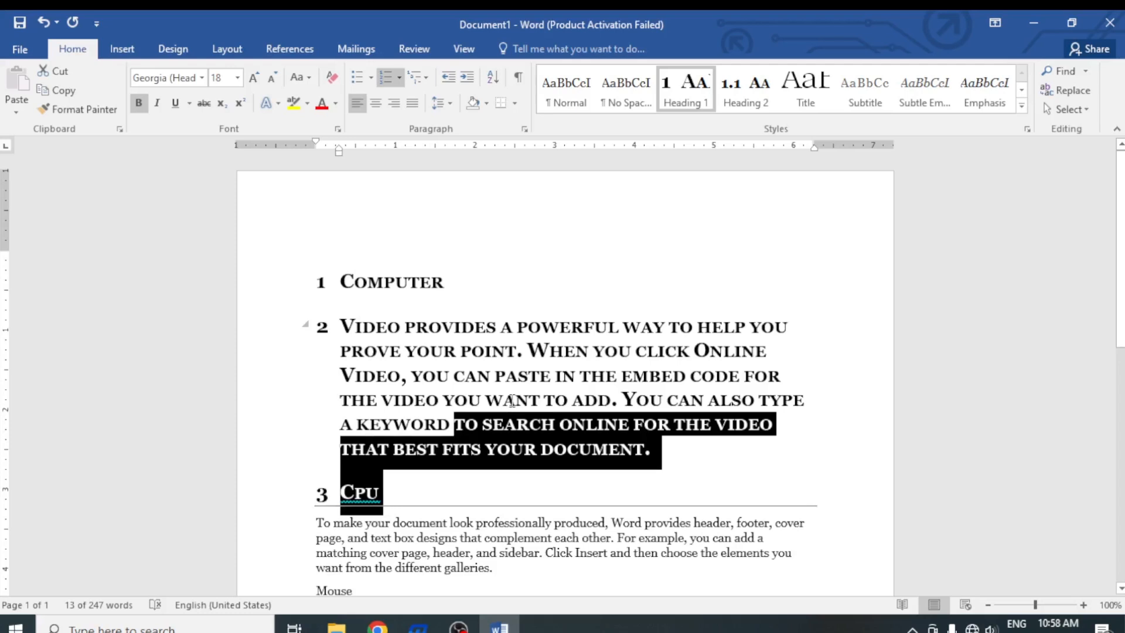
pyautogui.write('€')
pyautogui.hotkey('ctrl', 'z')
pyautogui.hotkey('ctrl', 'z')
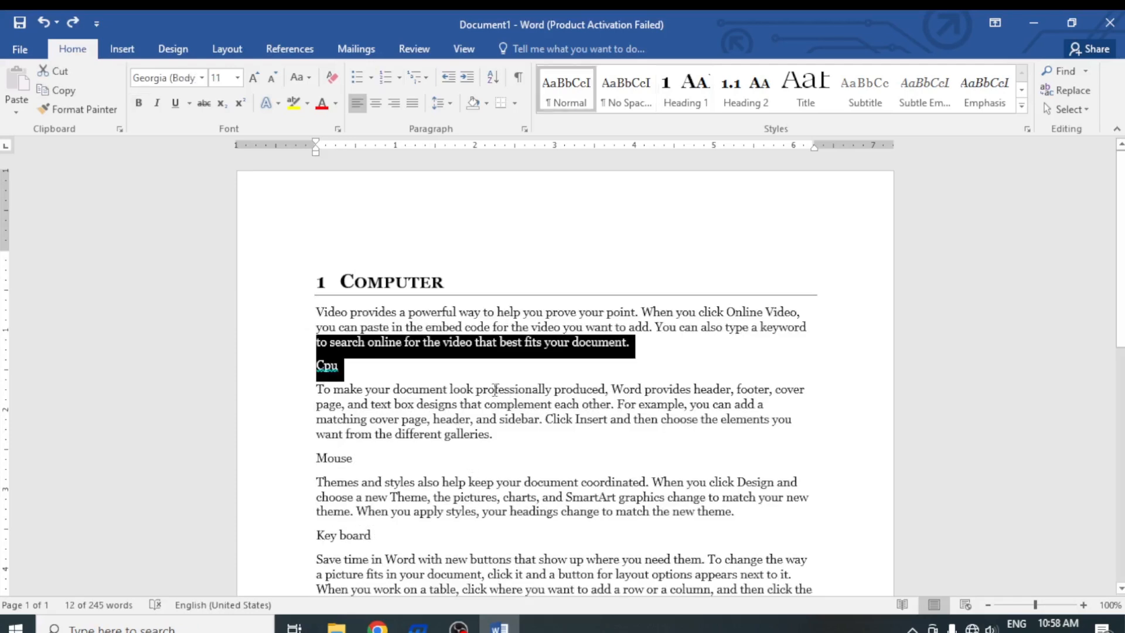
# Step: Apply the Heading 1 style to the "Cpu", "Mouse" and "Key board" lines
pyautogui.click(494, 389)
pyautogui.doubleClick(351, 370)
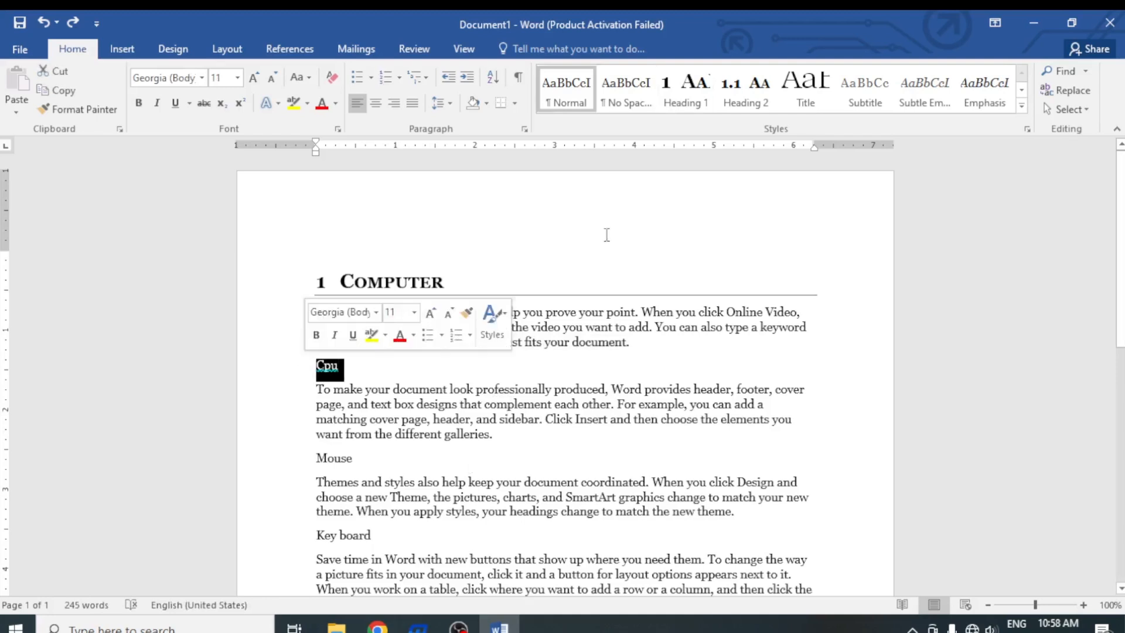
pyautogui.click(685, 91)
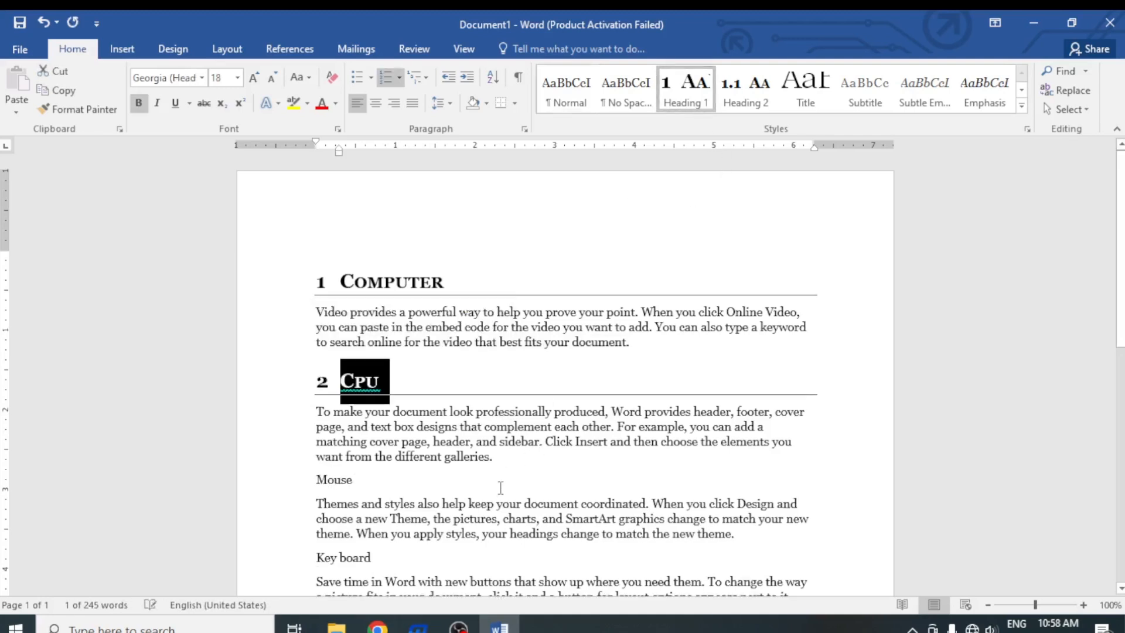
pyautogui.scroll(-3, 501, 487)
pyautogui.moveTo(367, 369); pyautogui.dragTo(288, 365)
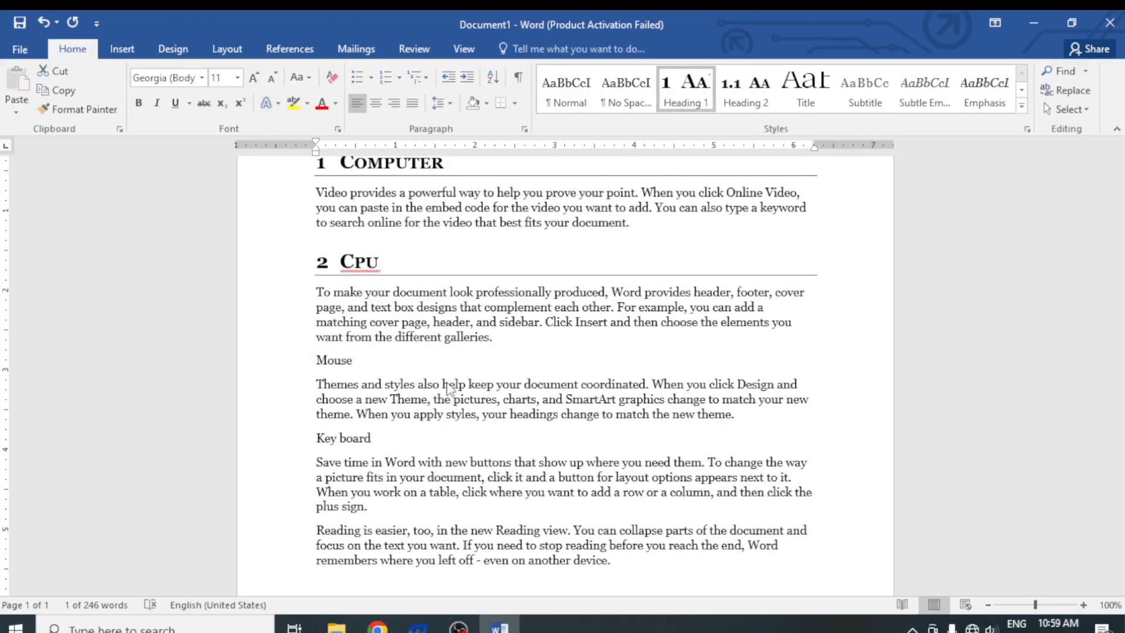
pyautogui.hotkey('ctrl', 'alt', '1')
pyautogui.scroll(-4, 384, 319)
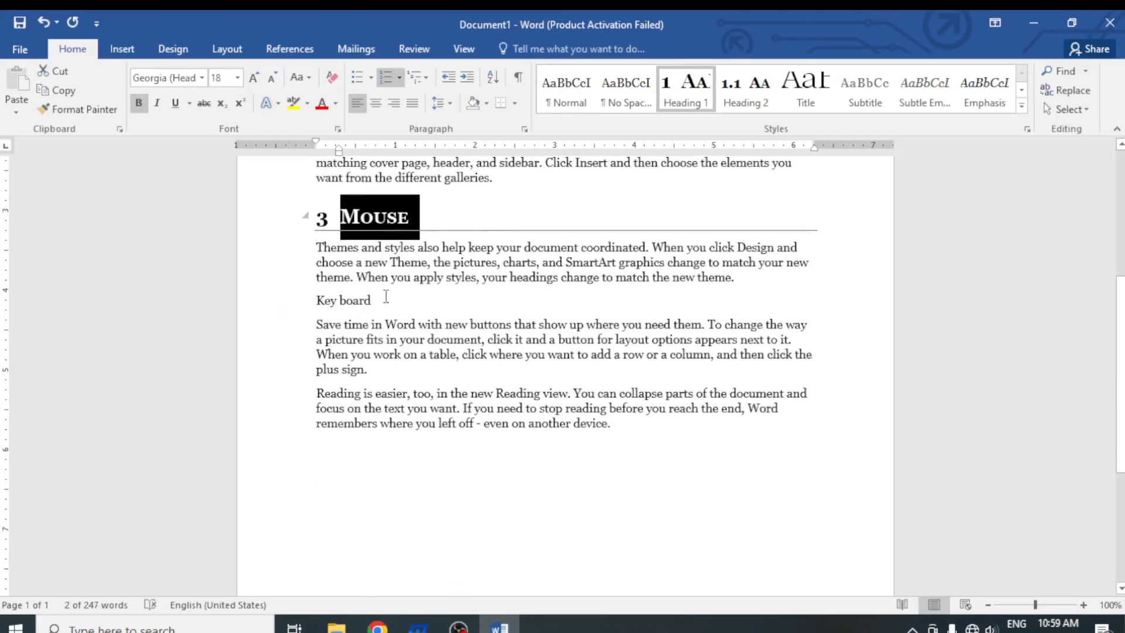
pyautogui.moveTo(386, 297); pyautogui.dragTo(312, 300)
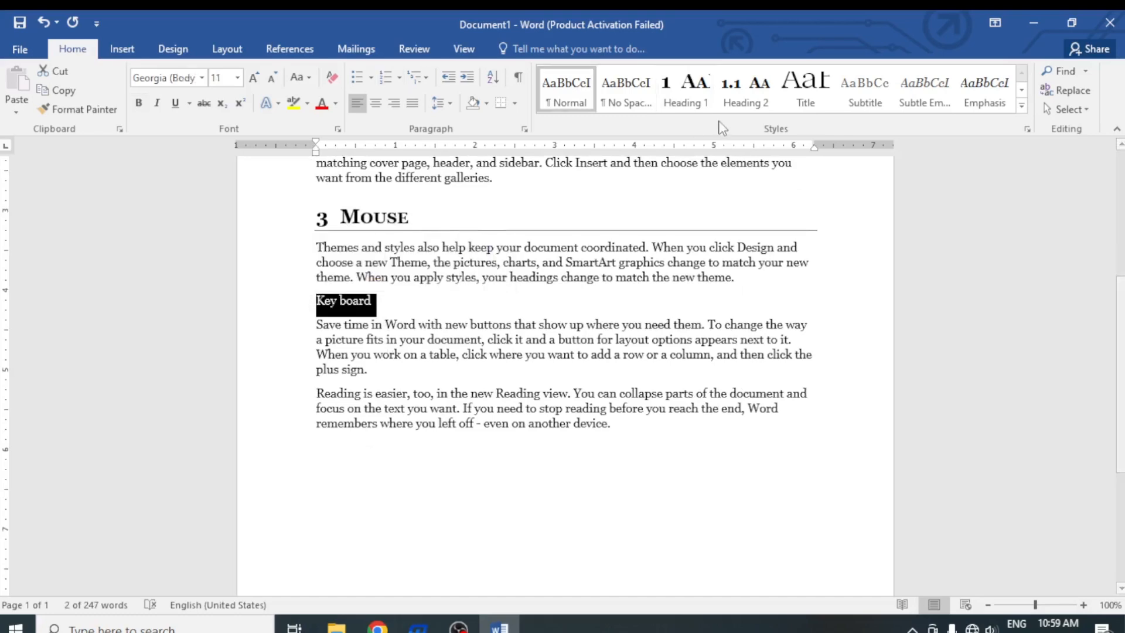
pyautogui.click(685, 93)
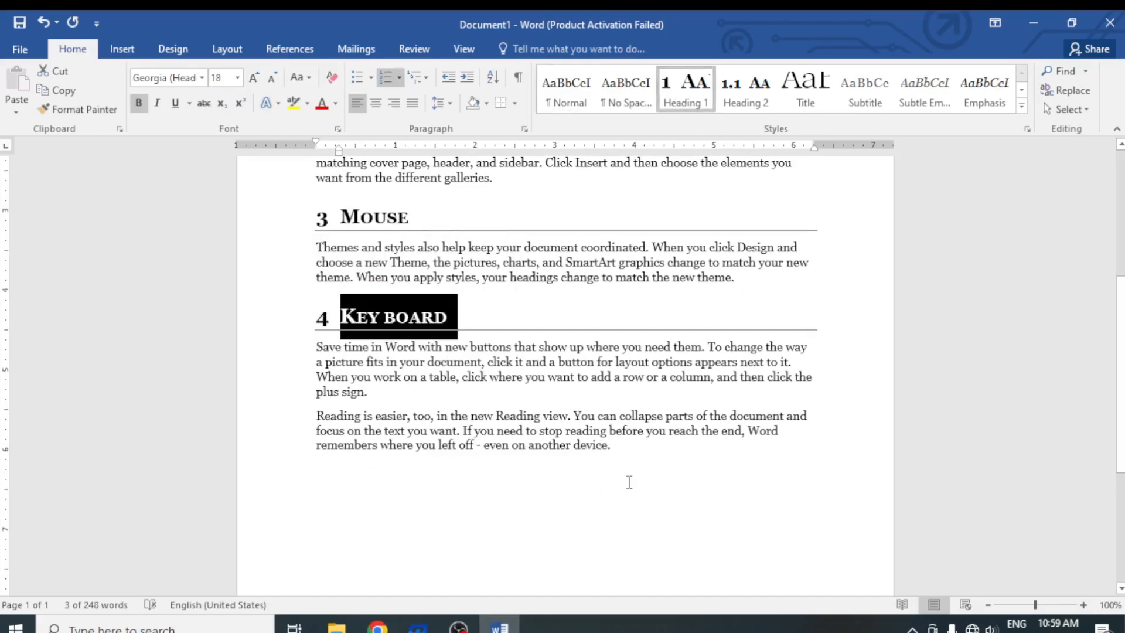
pyautogui.click(643, 470)
# Step: Insert the Automatic Table 1 table of contents directly before the "Computer" heading
pyautogui.scroll(5, 508, 398)
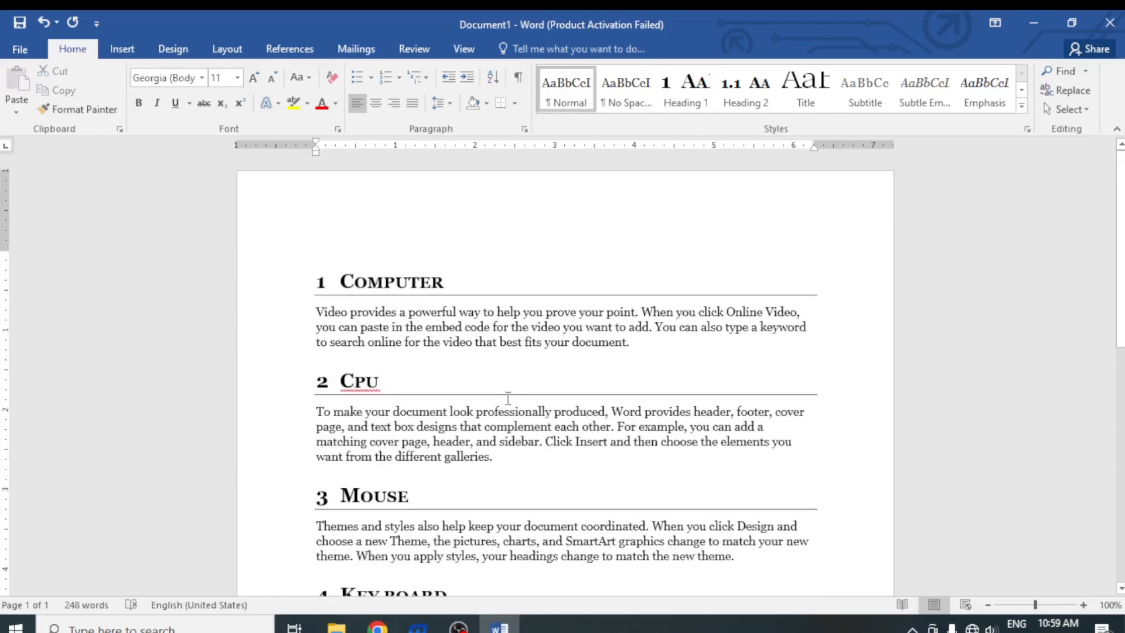
pyautogui.click(289, 49)
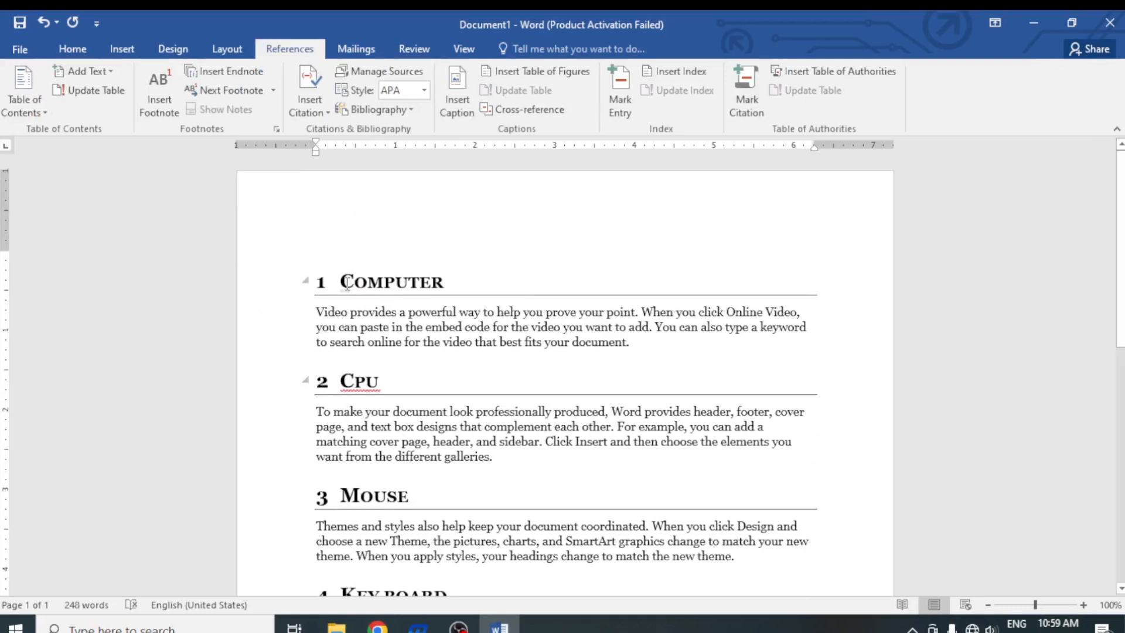
pyautogui.click(341, 283)
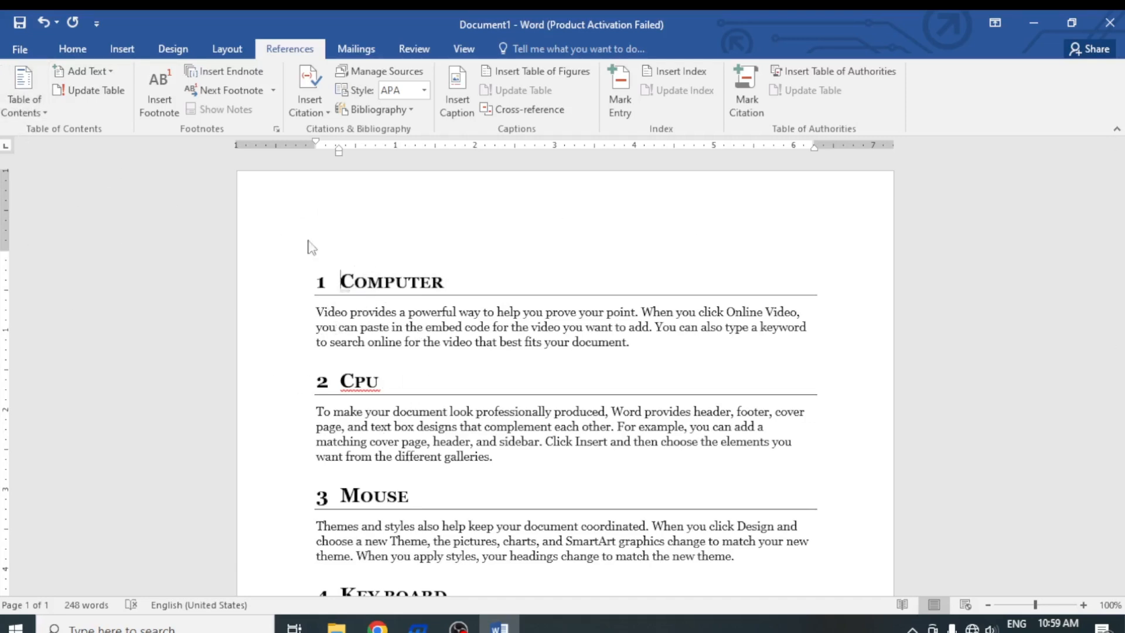
pyautogui.click(28, 97)
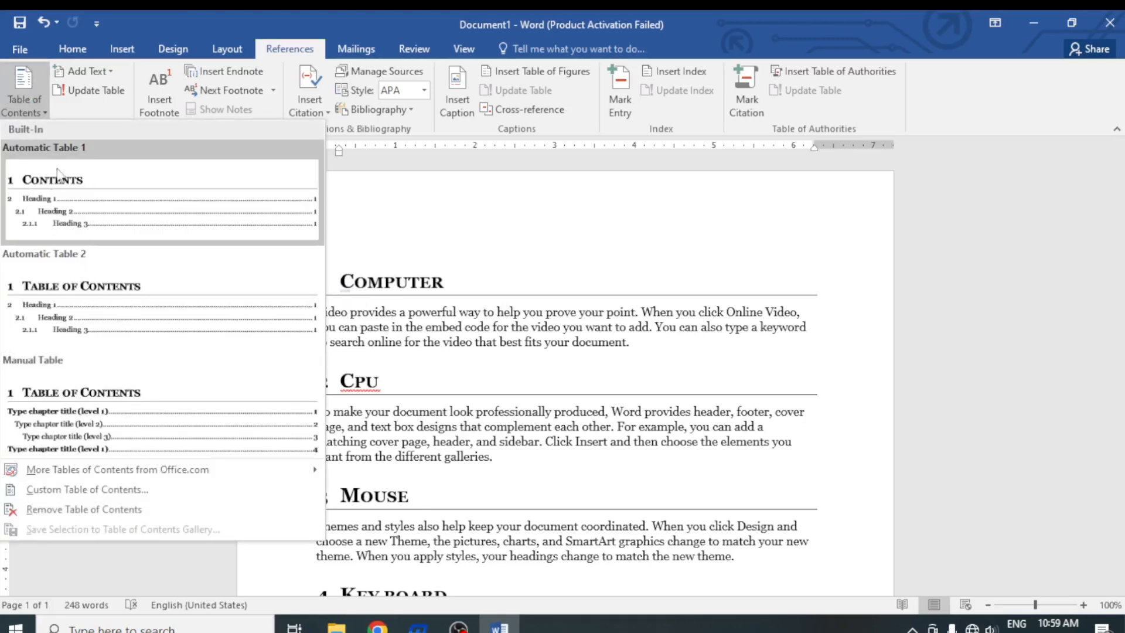
pyautogui.click(60, 202)
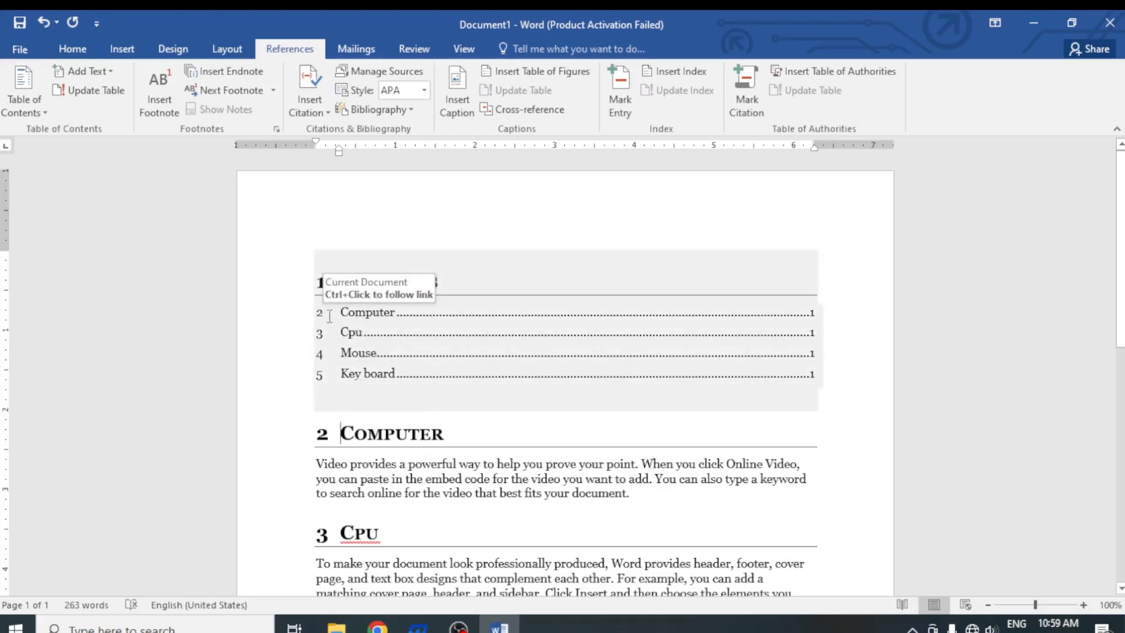
# Step: Compare the table of contents entries and page numbers with the headings throughout the document
pyautogui.keyDown('ctrl'); pyautogui.click(356, 320); pyautogui.keyUp('ctrl')
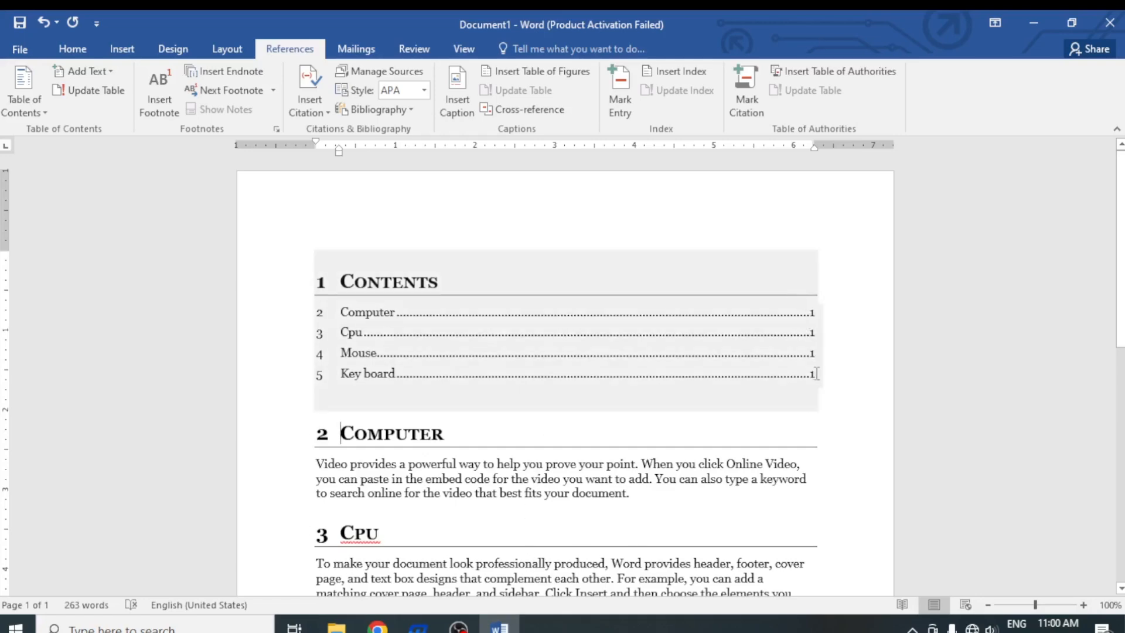
pyautogui.scroll(-8, 774, 485)
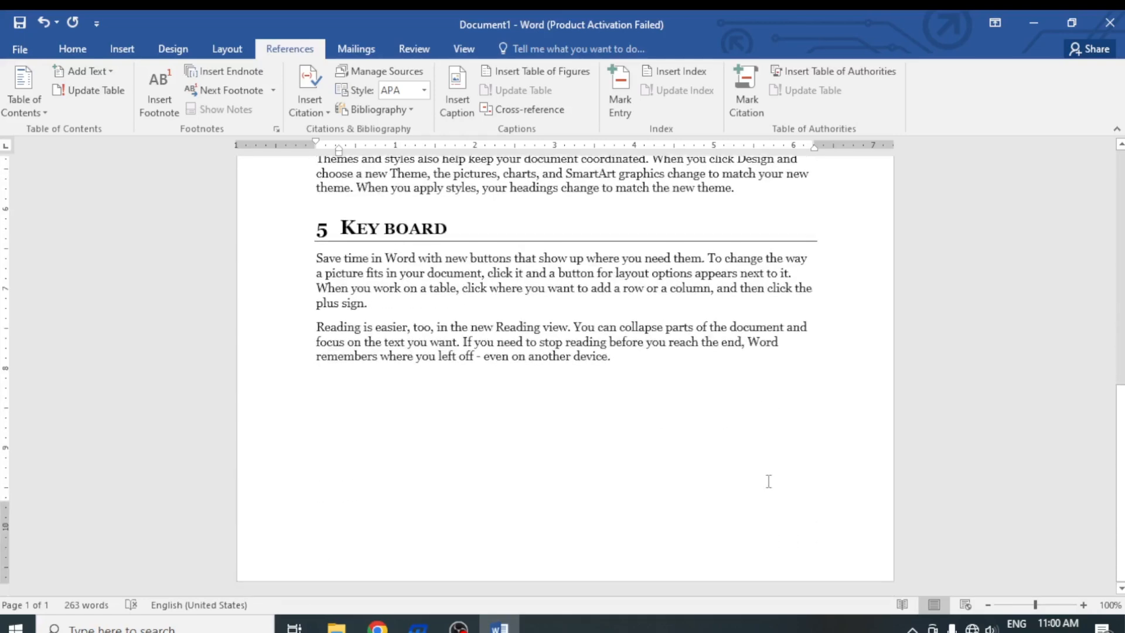
pyautogui.scroll(5, 771, 474)
pyautogui.scroll(3, 769, 463)
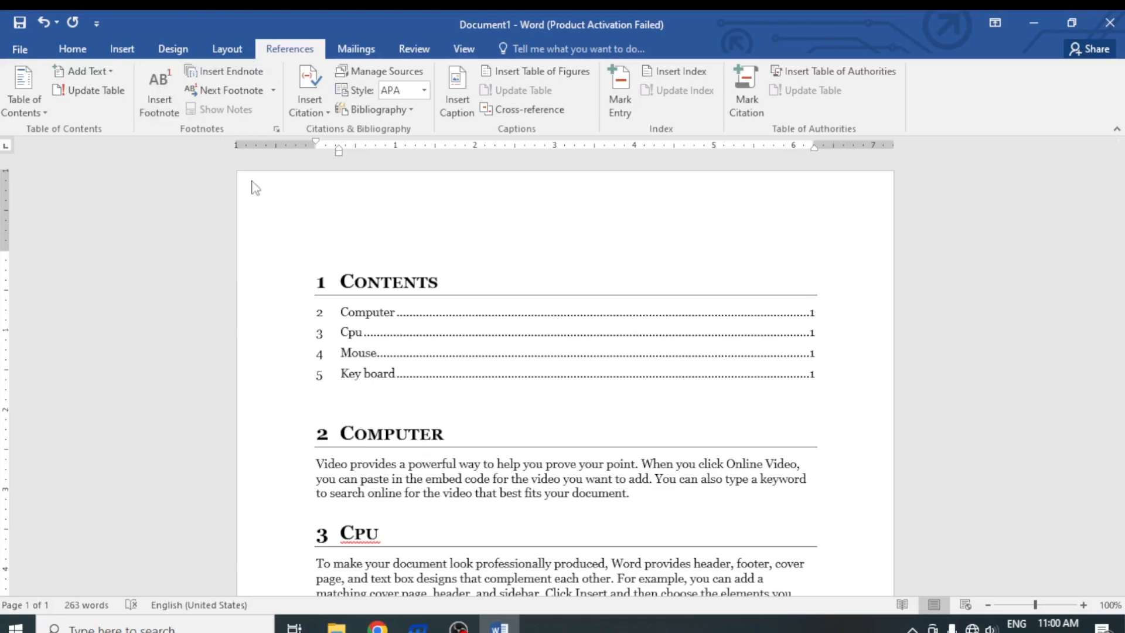
pyautogui.keyDown('ctrl'); pyautogui.scroll(-3, 481, 350); pyautogui.keyUp('ctrl')
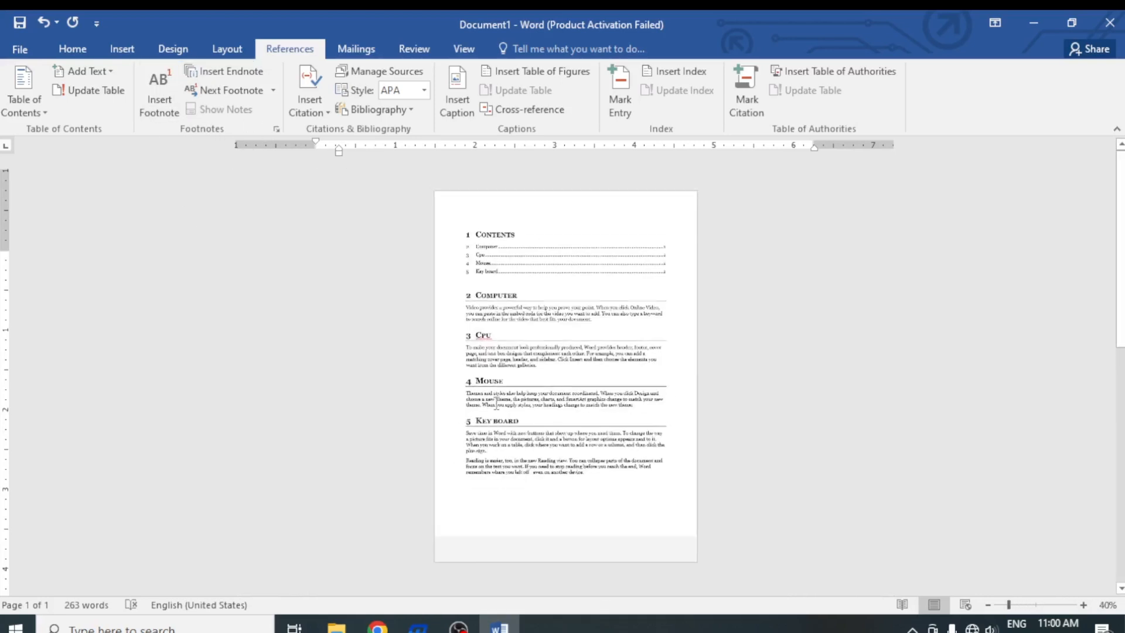
pyautogui.keyDown('ctrl'); pyautogui.scroll(3, 496, 403); pyautogui.keyUp('ctrl')
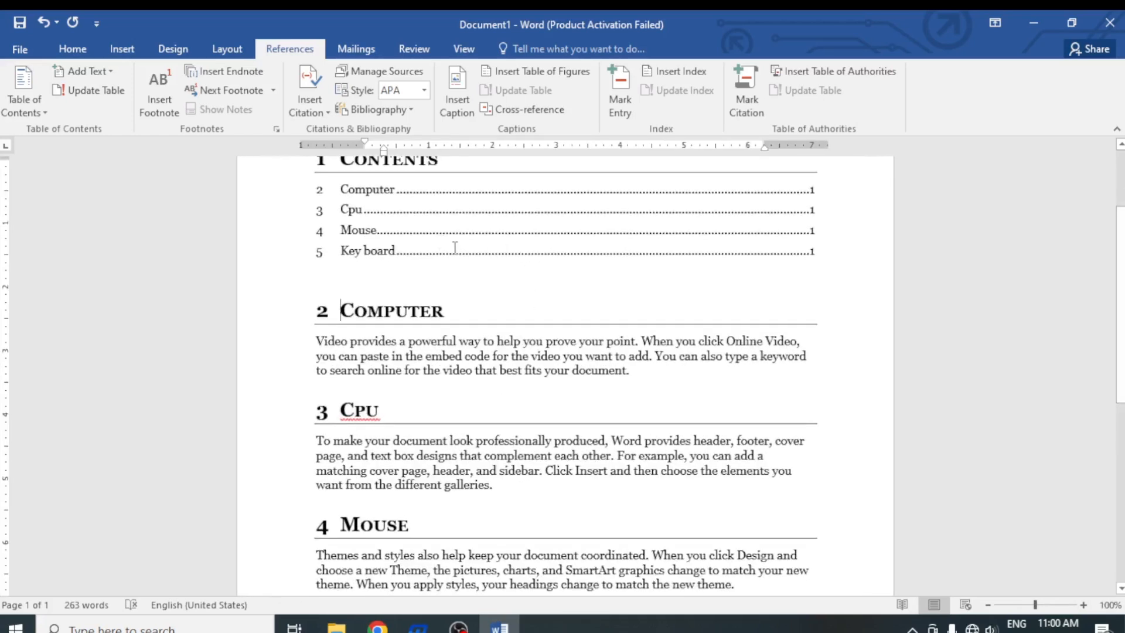
pyautogui.click(372, 202)
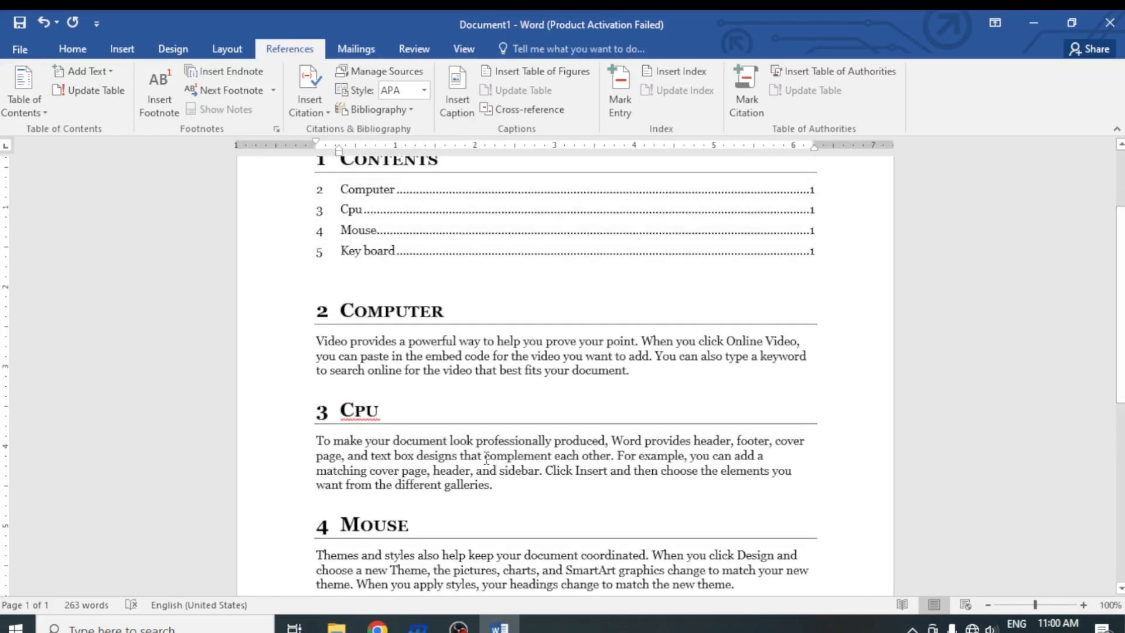
pyautogui.scroll(-3, 707, 502)
pyautogui.scroll(-4, 707, 503)
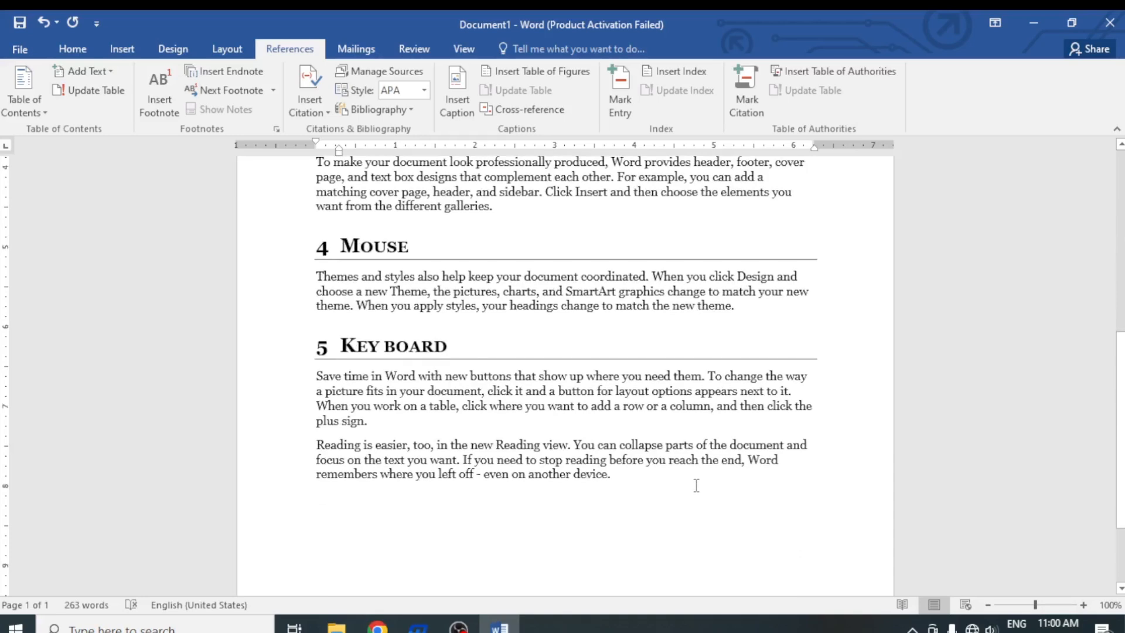
# Step: Undo the table of contents insertion and delete all the remaining document content
pyautogui.hotkey('ctrl', 'z')
pyautogui.hotkey('ctrl', 'z')
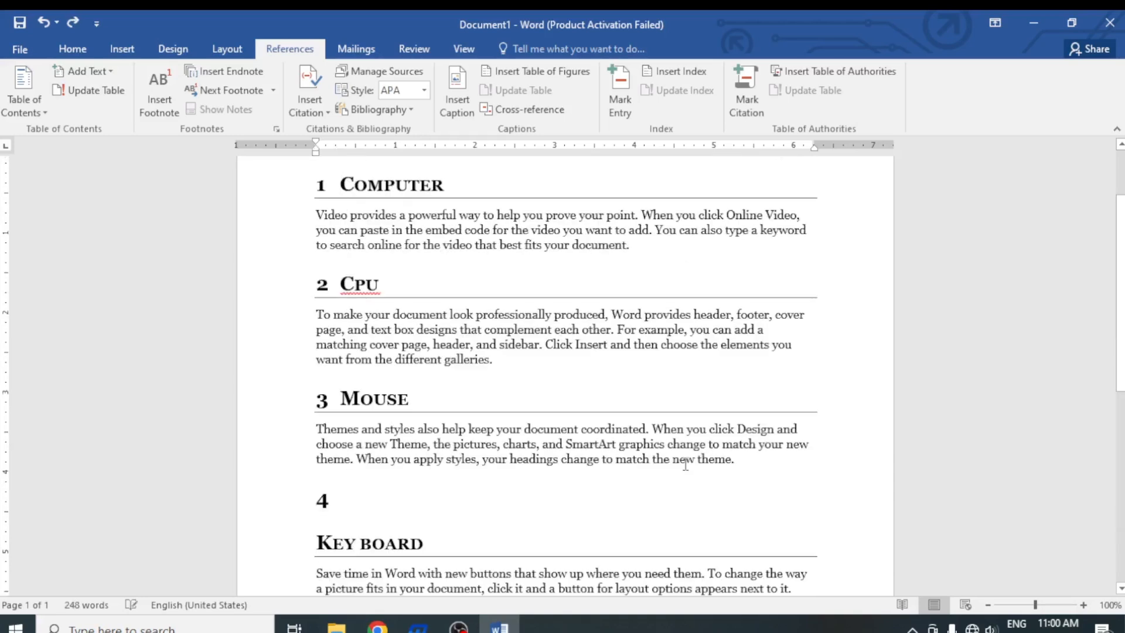
pyautogui.press('Return')
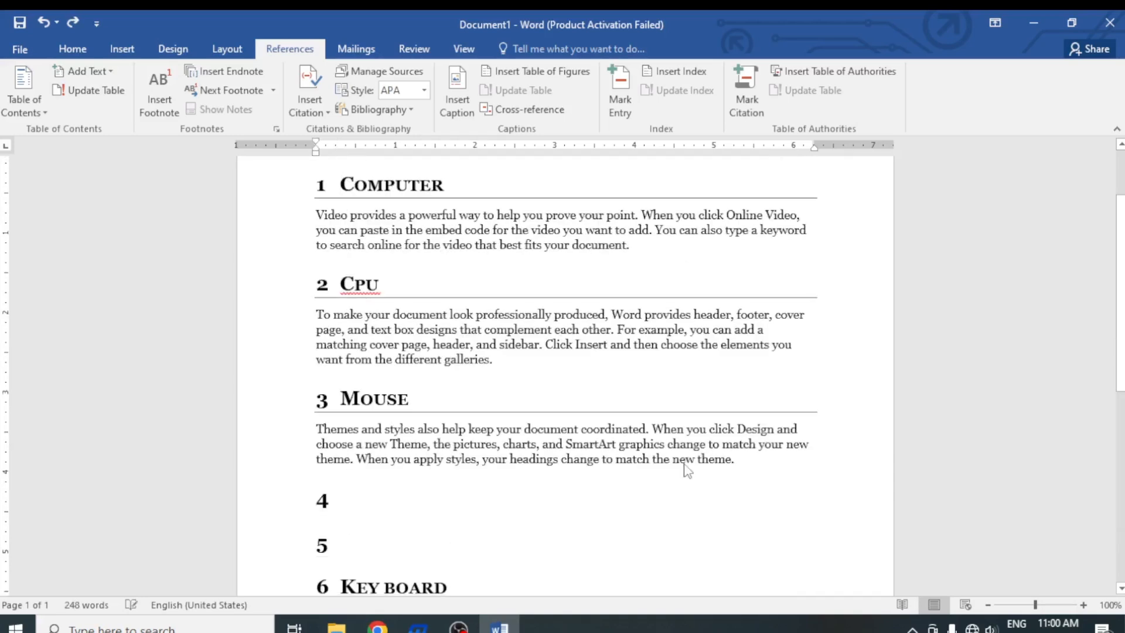
pyautogui.hotkey('ctrl', 'a')
pyautogui.press('Delete')
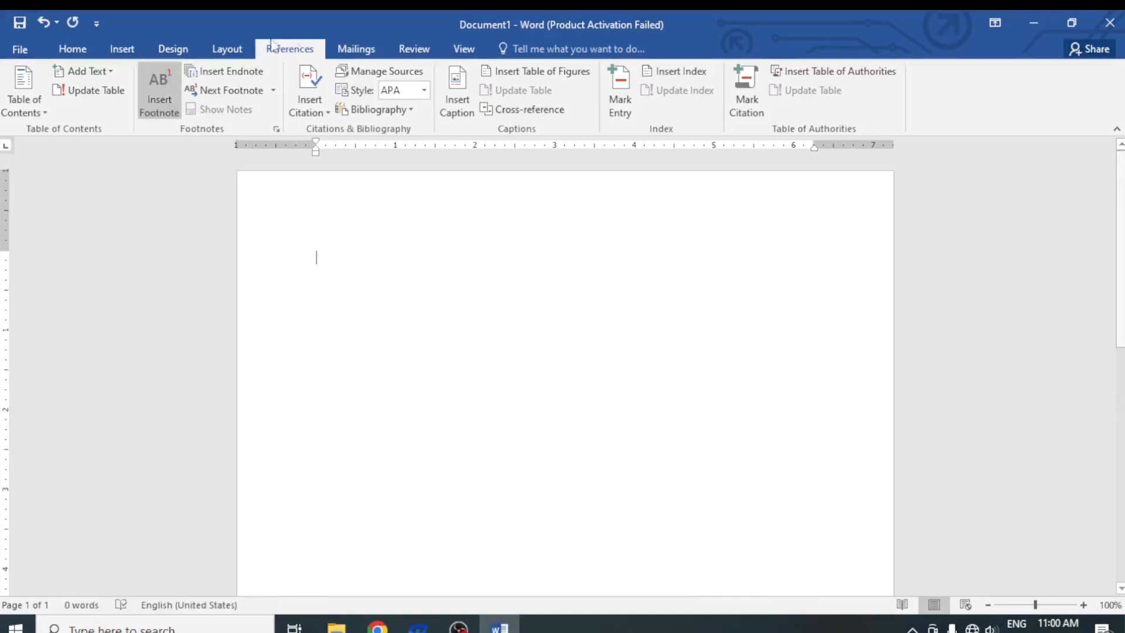
# Step: Add an envelope with delivery and return addresses, saving the return address as the default, and undo the envelope insertion
pyautogui.click(351, 48)
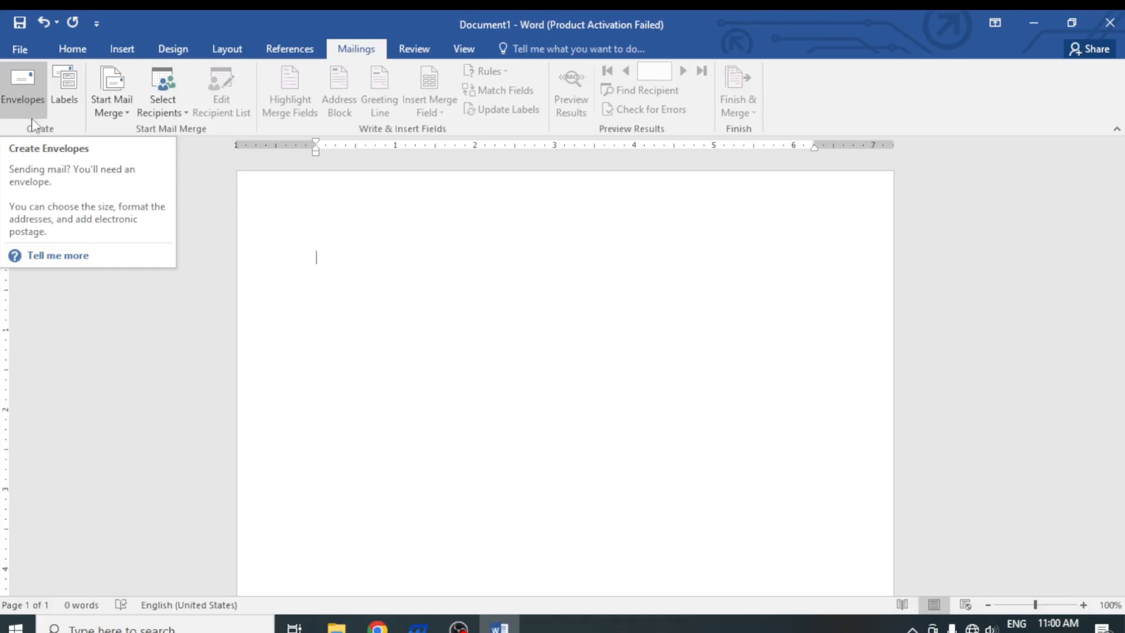
pyautogui.click(23, 83)
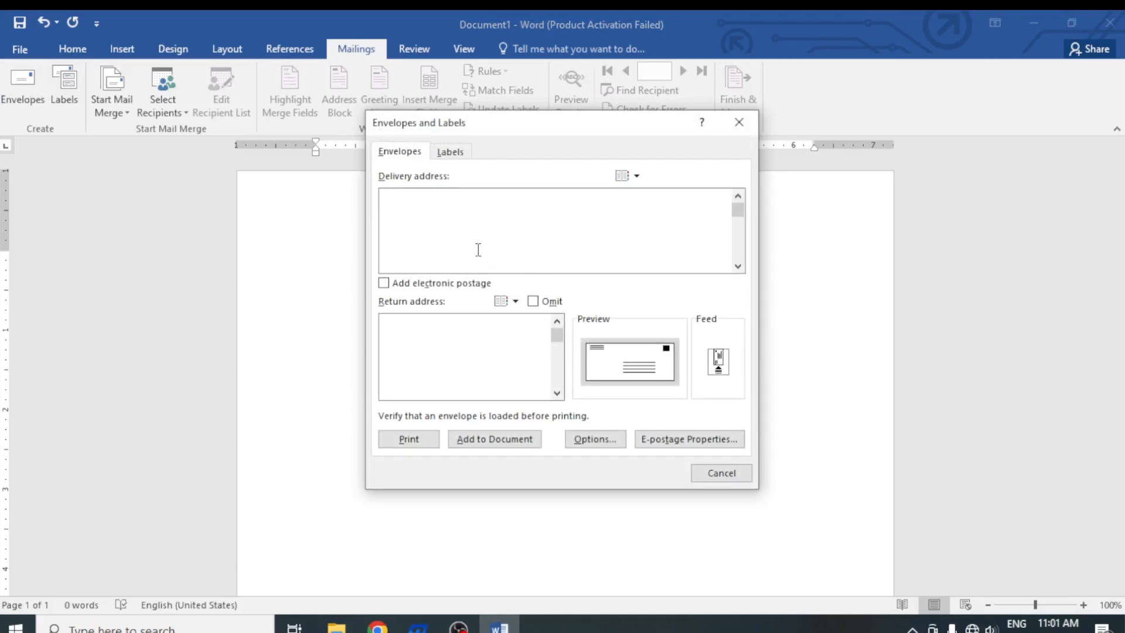
pyautogui.write('aburoad')
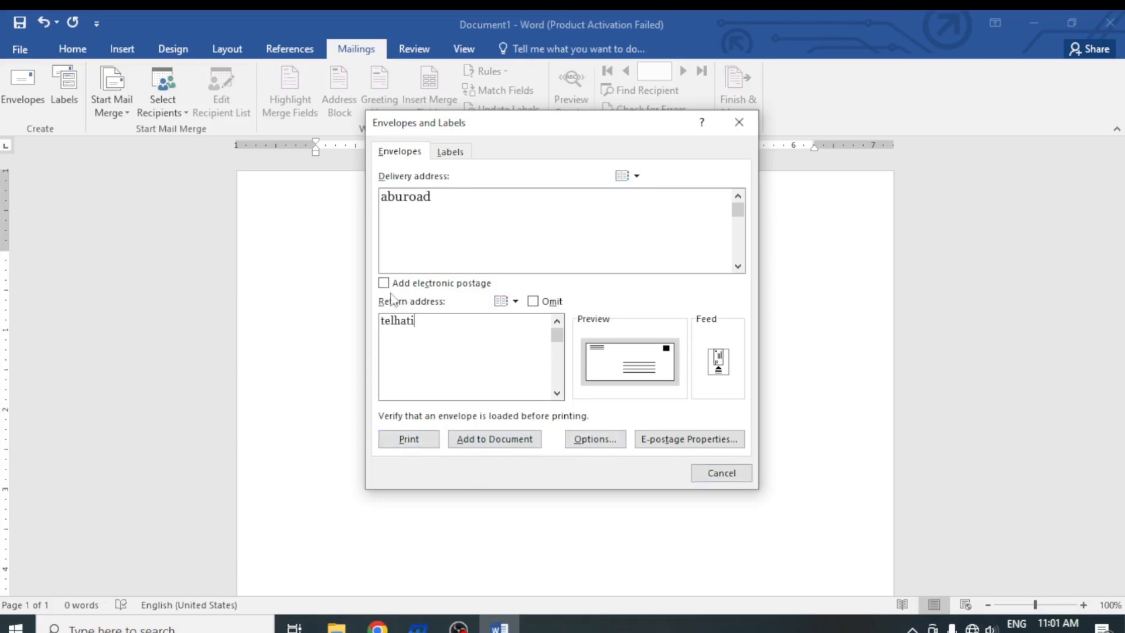
pyautogui.click(495, 440)
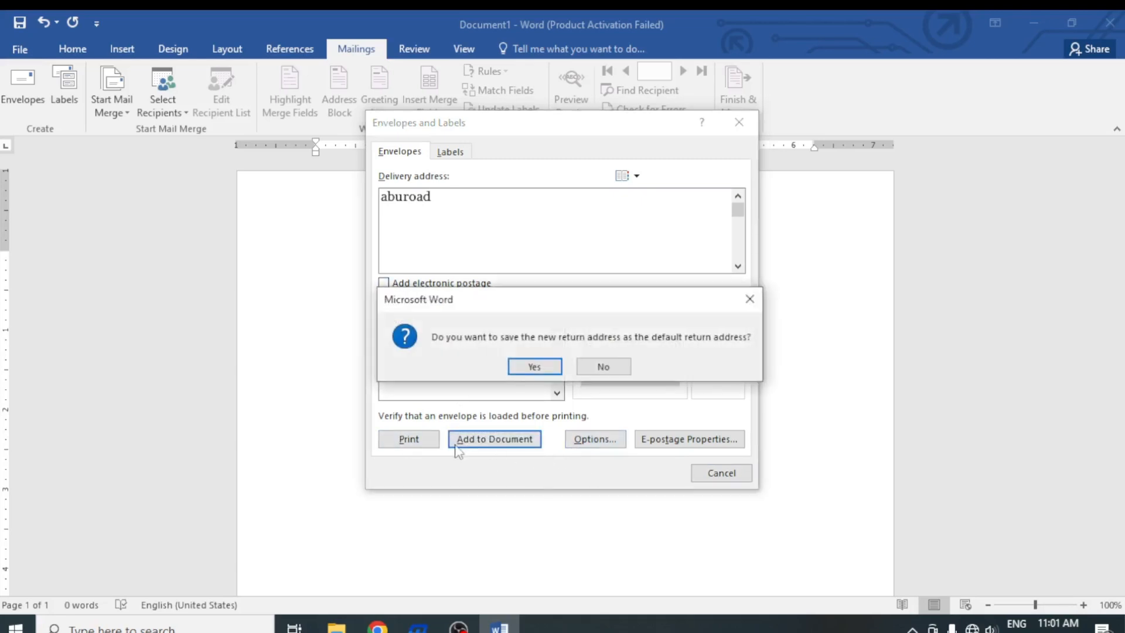
pyautogui.click(533, 368)
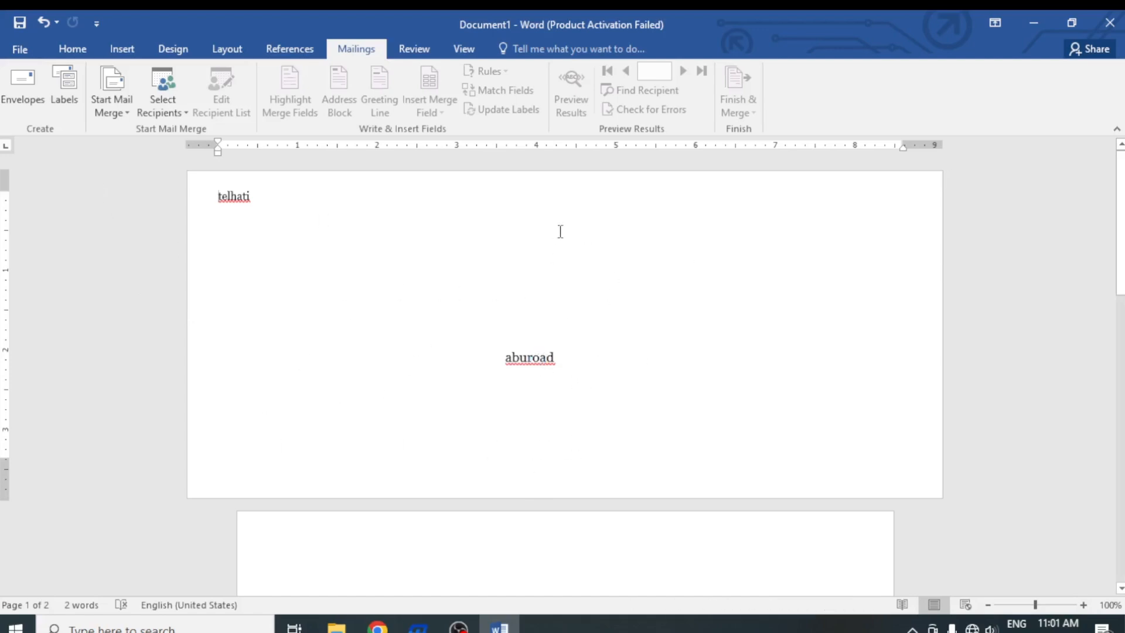
pyautogui.hotkey('ctrl', 'z')
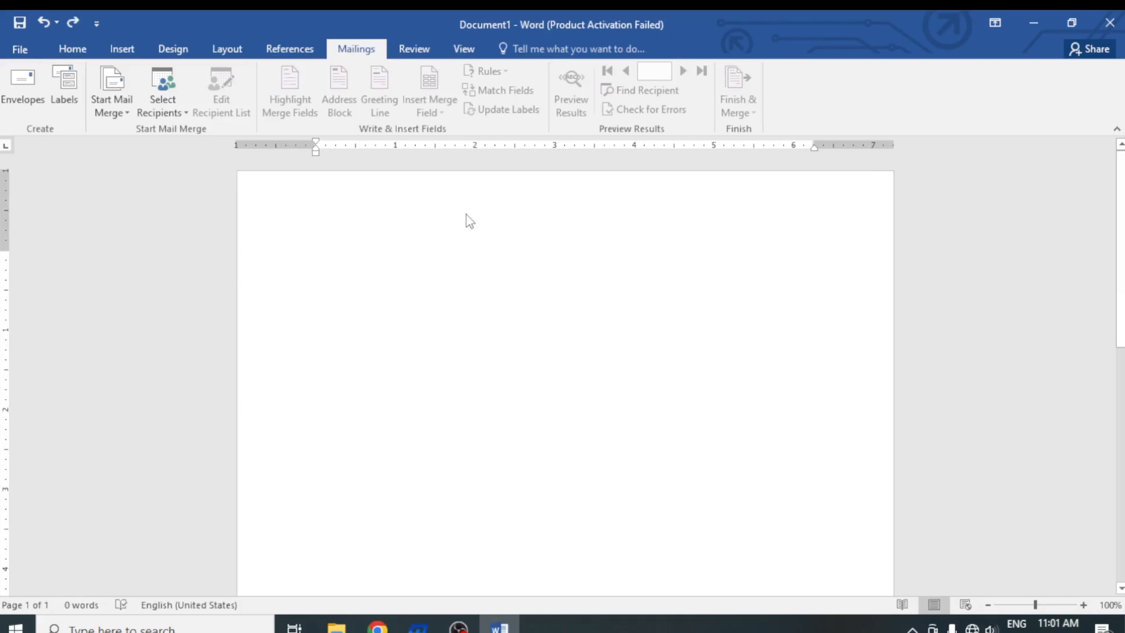
# Step: Generate a new document with a full page of the same address label, and close that label document
pyautogui.click(63, 83)
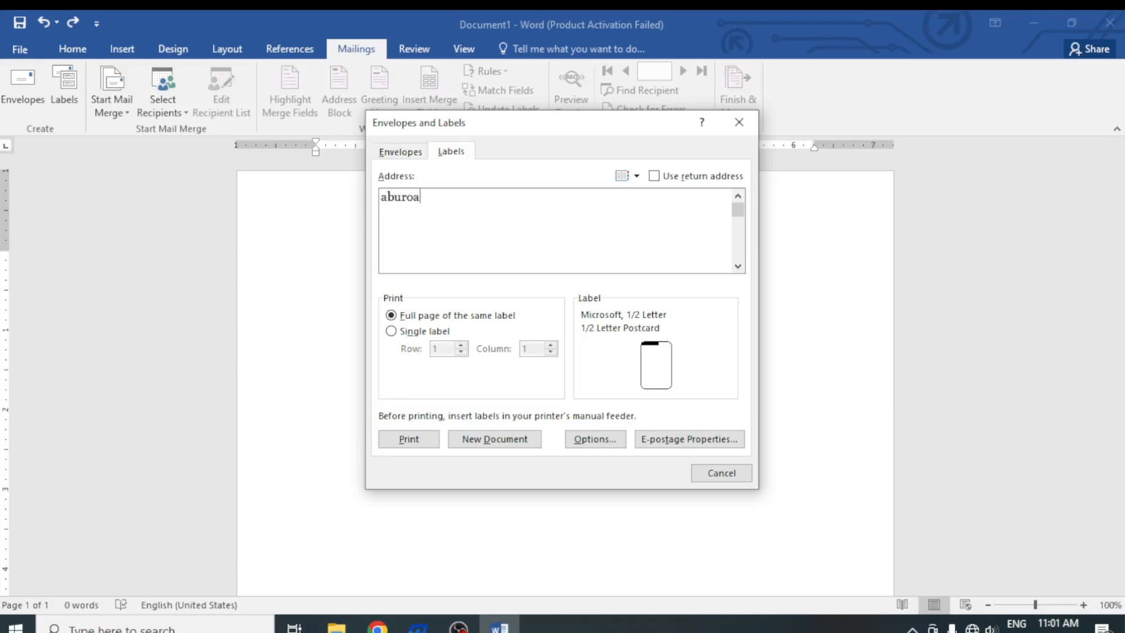
pyautogui.click(502, 438)
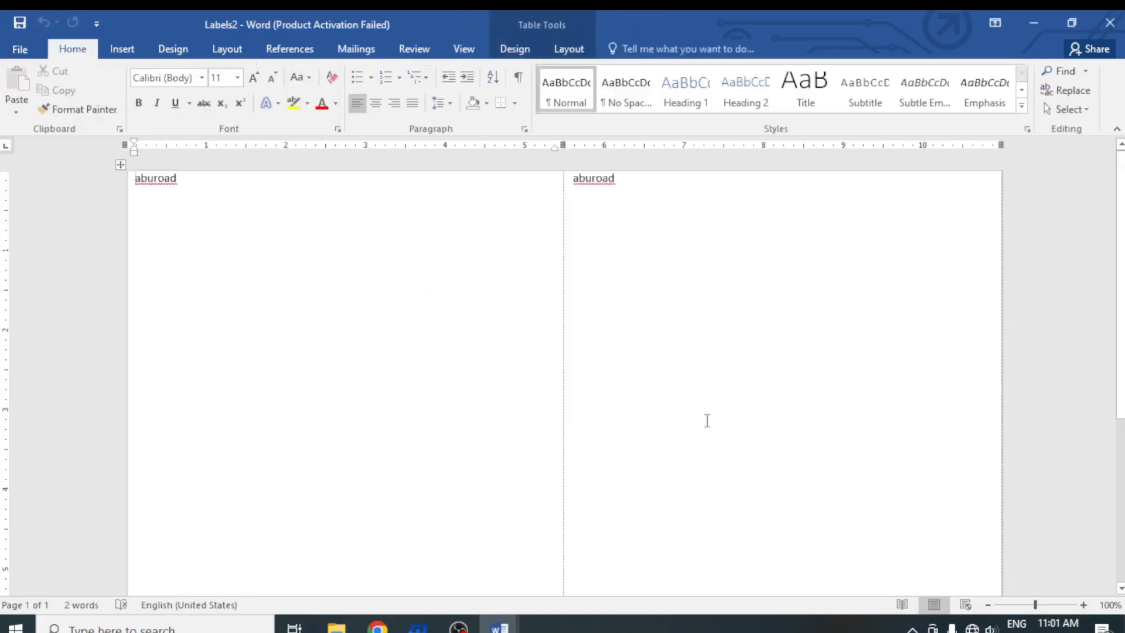
pyautogui.scroll(-8, 706, 420)
pyautogui.scroll(8, 519, 410)
pyautogui.moveTo(499, 626)
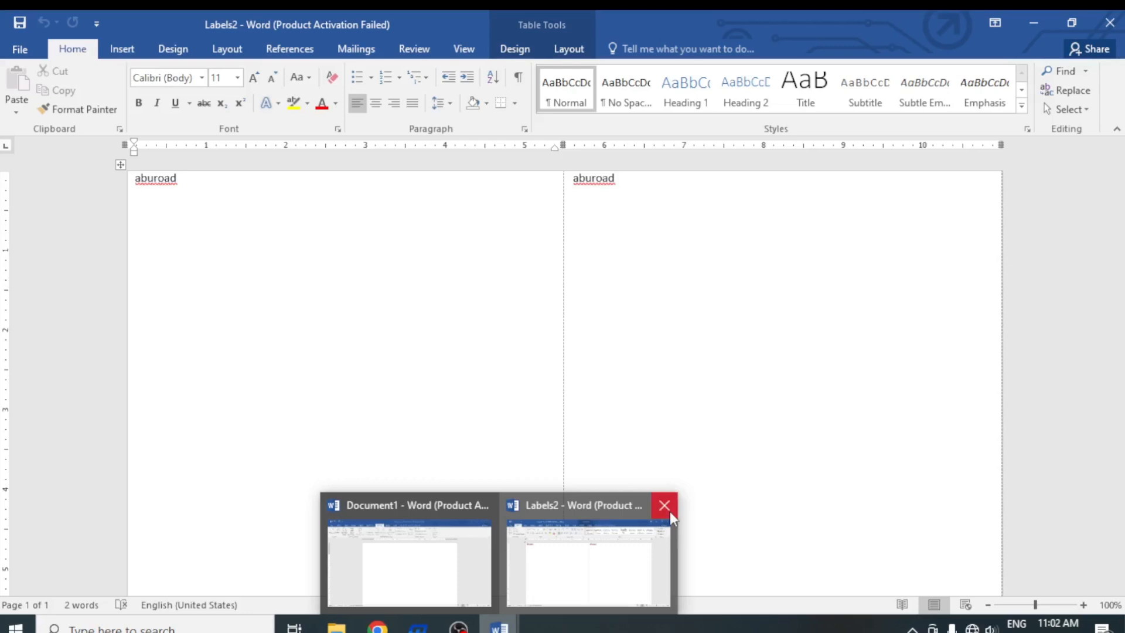
pyautogui.click(664, 505)
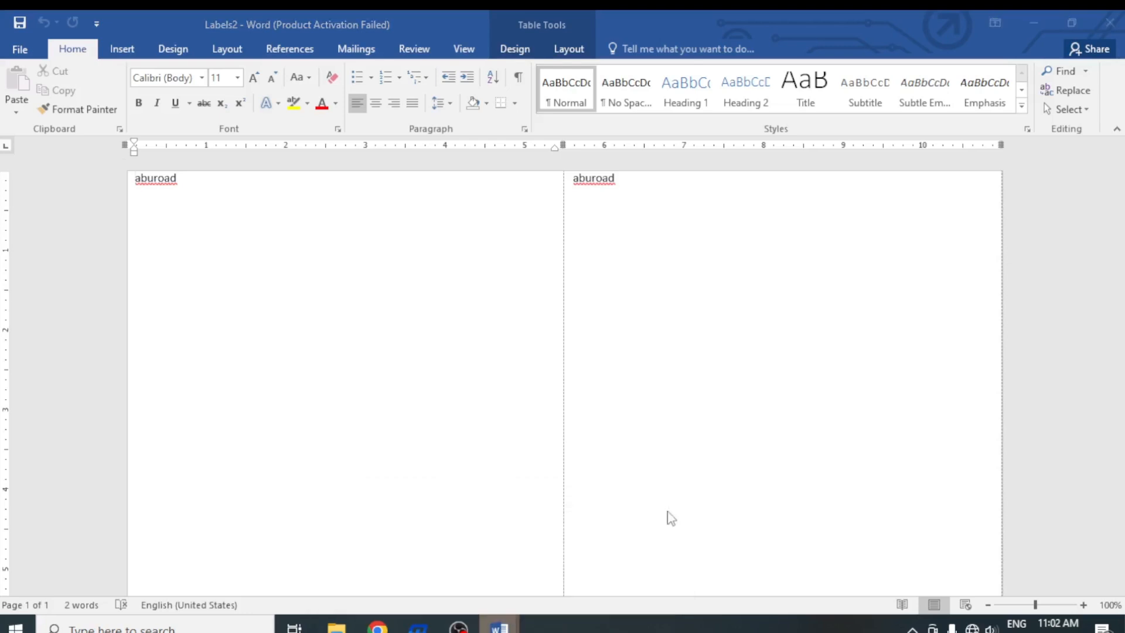
pyautogui.click(561, 351)
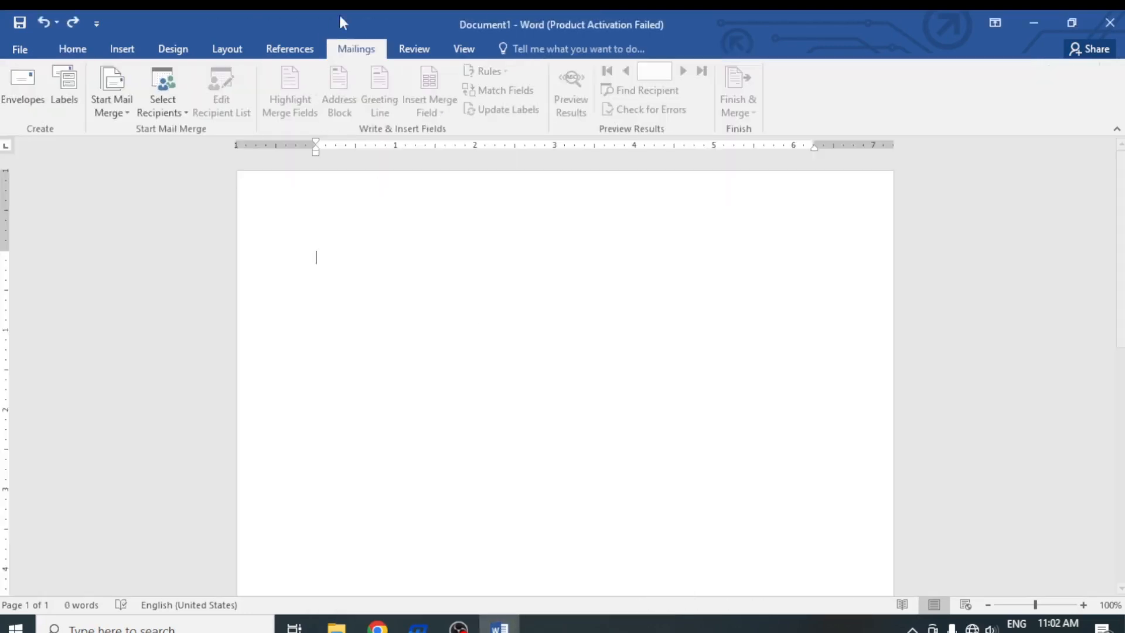
# Step: Examine the document types offered for starting a mail merge
pyautogui.click(111, 109)
pyautogui.click(111, 108)
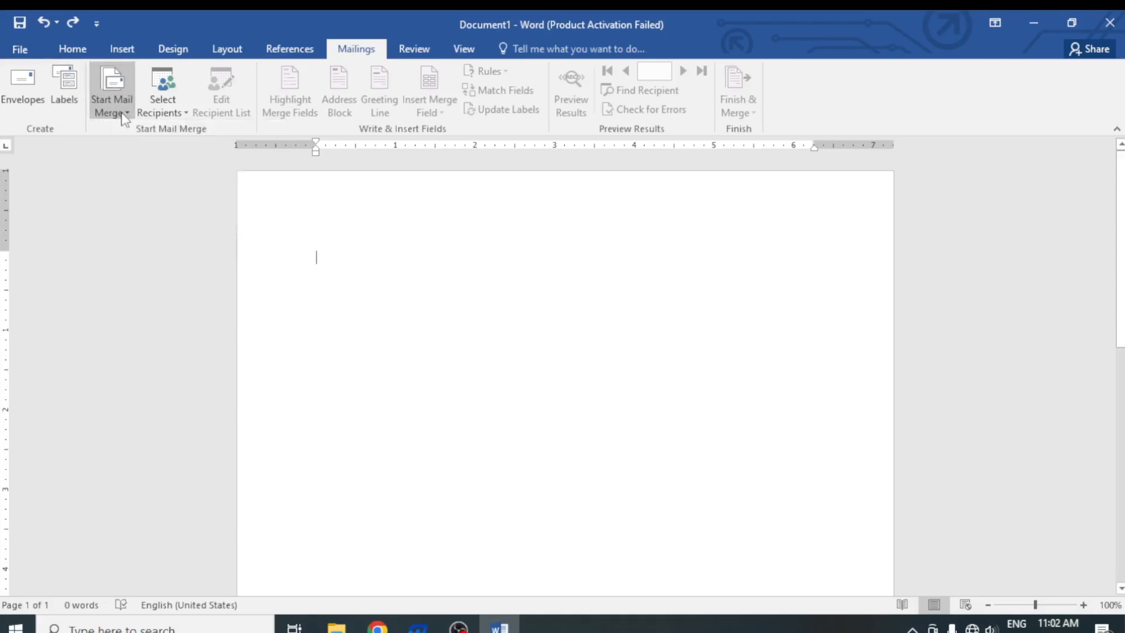
pyautogui.click(124, 116)
pyautogui.click(124, 116)
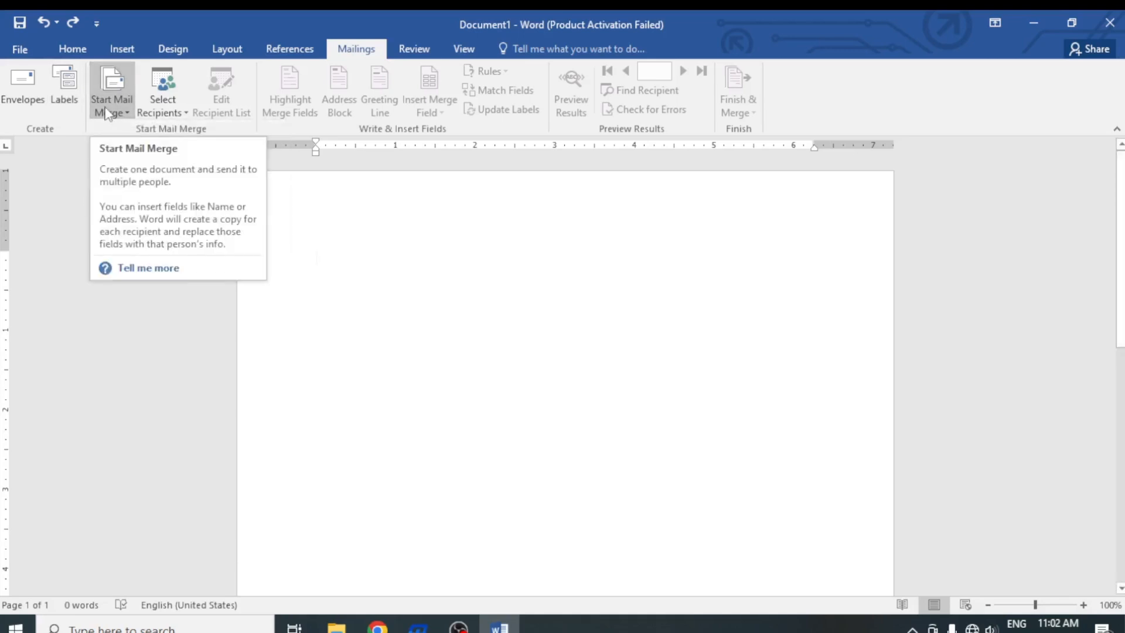
pyautogui.click(107, 114)
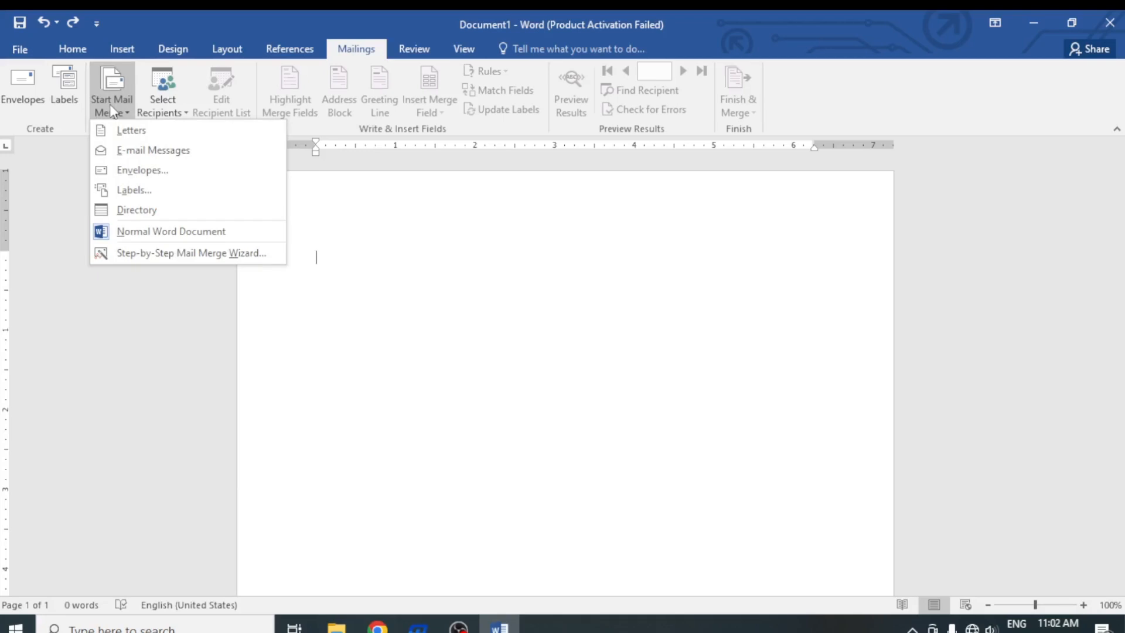
pyautogui.click(110, 109)
pyautogui.click(111, 108)
pyautogui.click(109, 111)
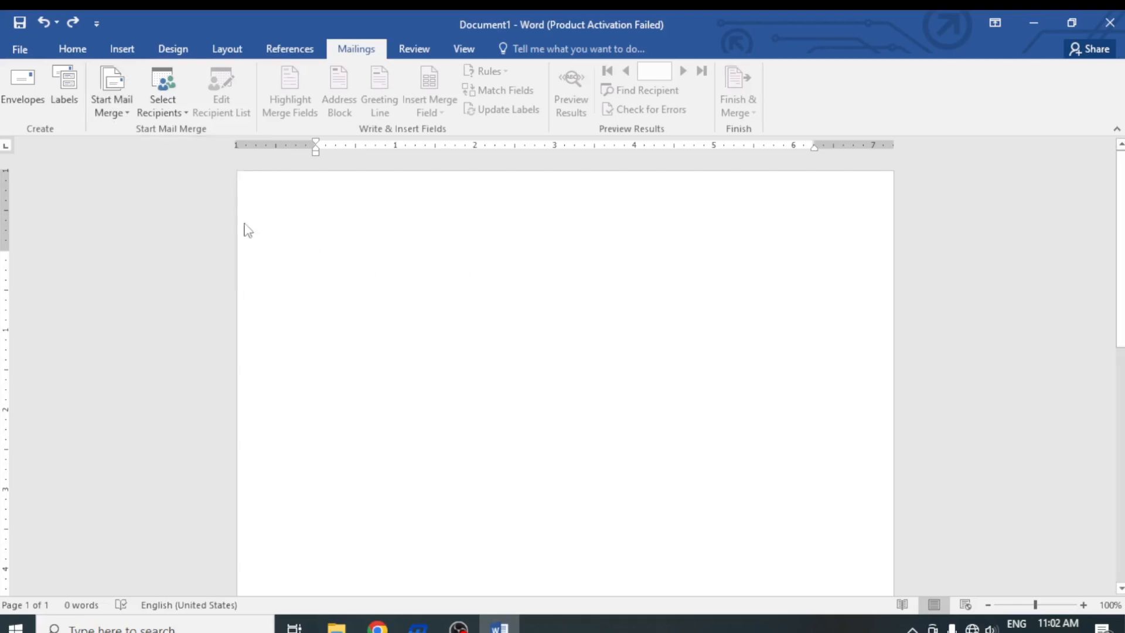
pyautogui.click(134, 56)
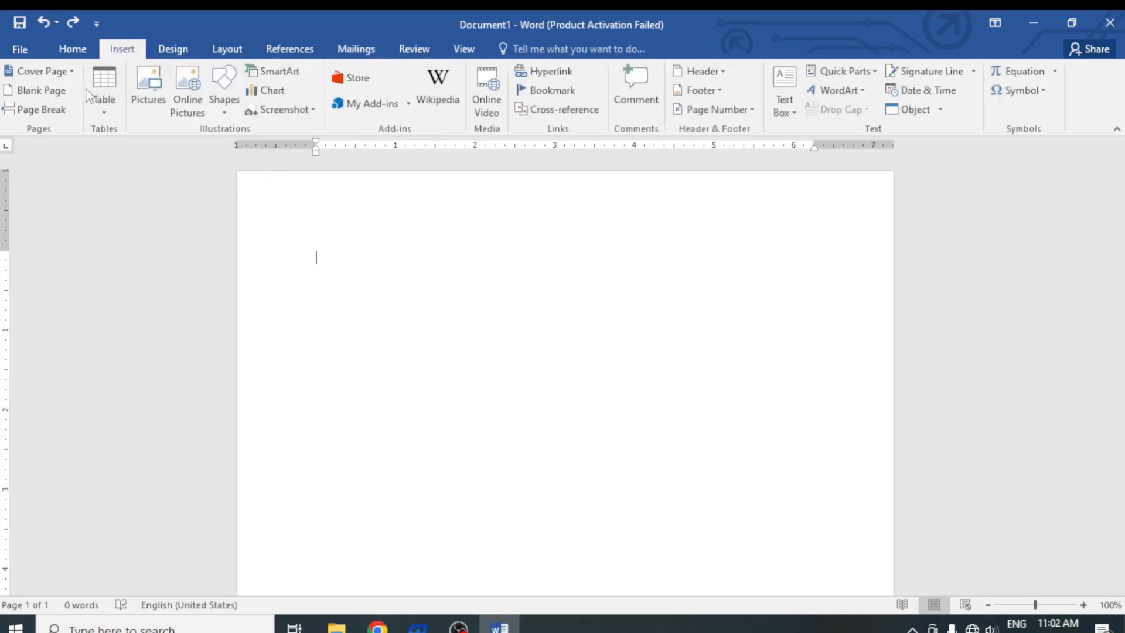
pyautogui.click(106, 110)
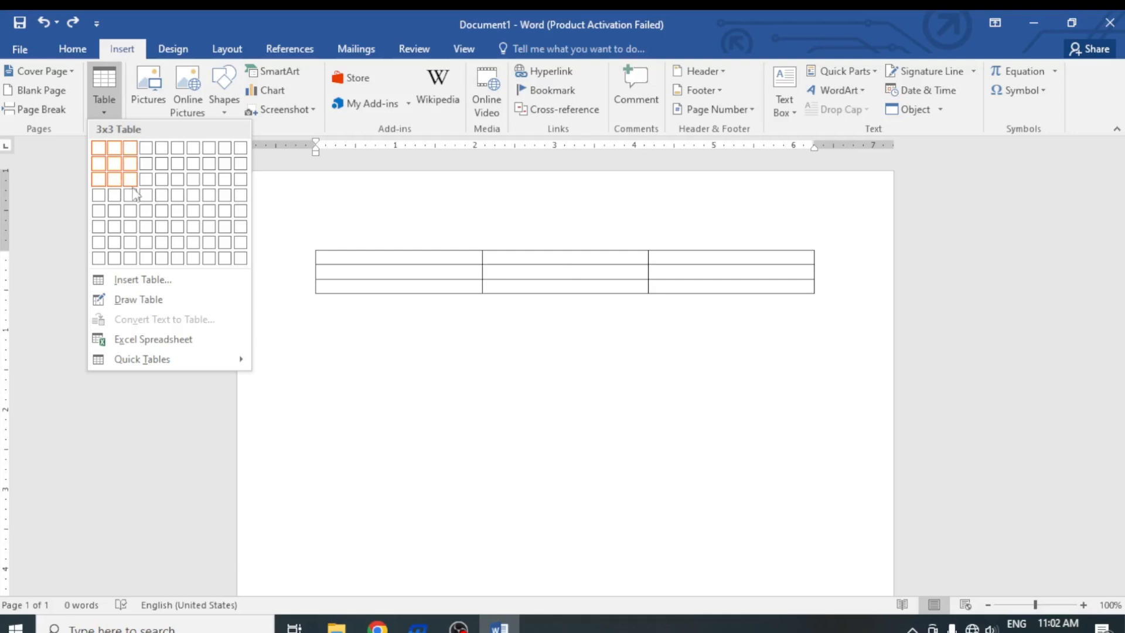
pyautogui.click(68, 187)
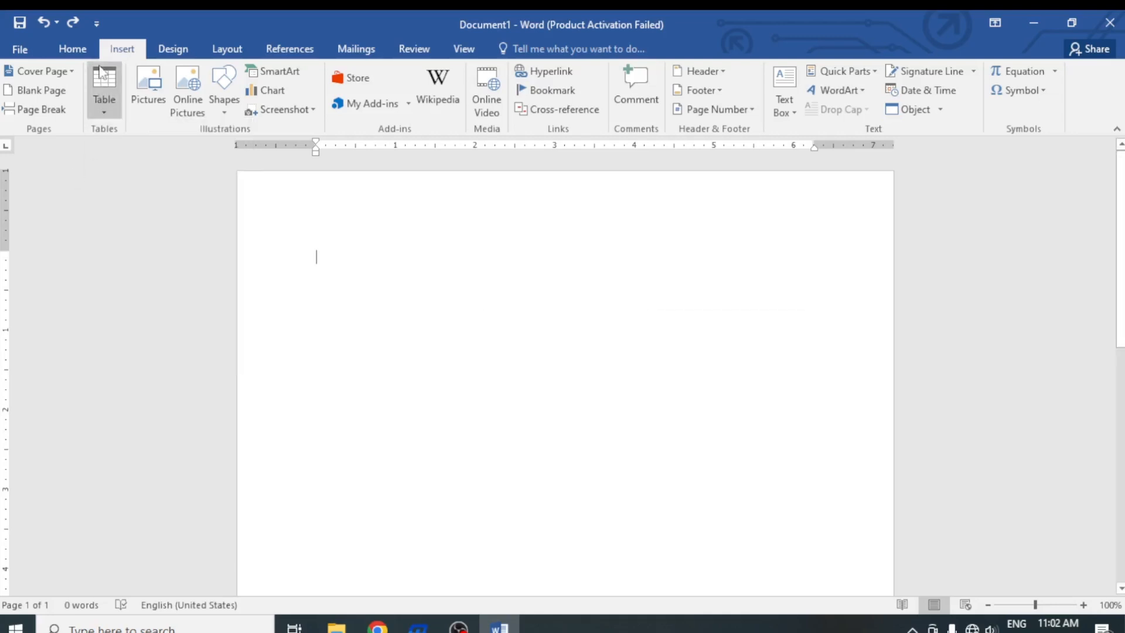
# Step: Set the font size to 16 and insert a table with three columns and five rows
pyautogui.click(72, 49)
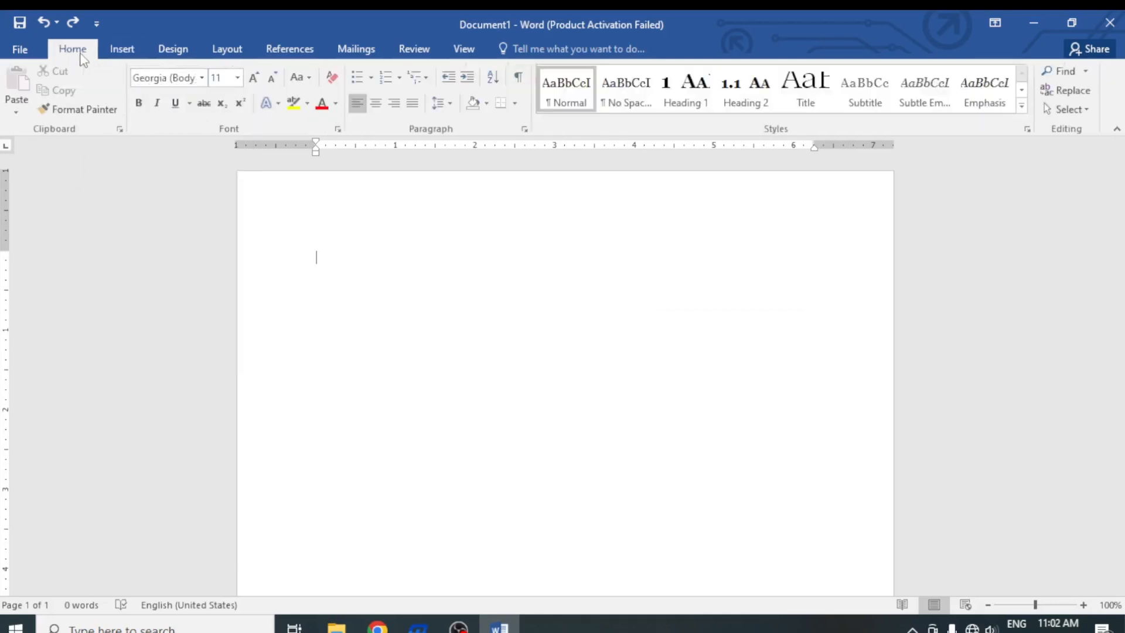
pyautogui.click(237, 80)
pyautogui.click(226, 188)
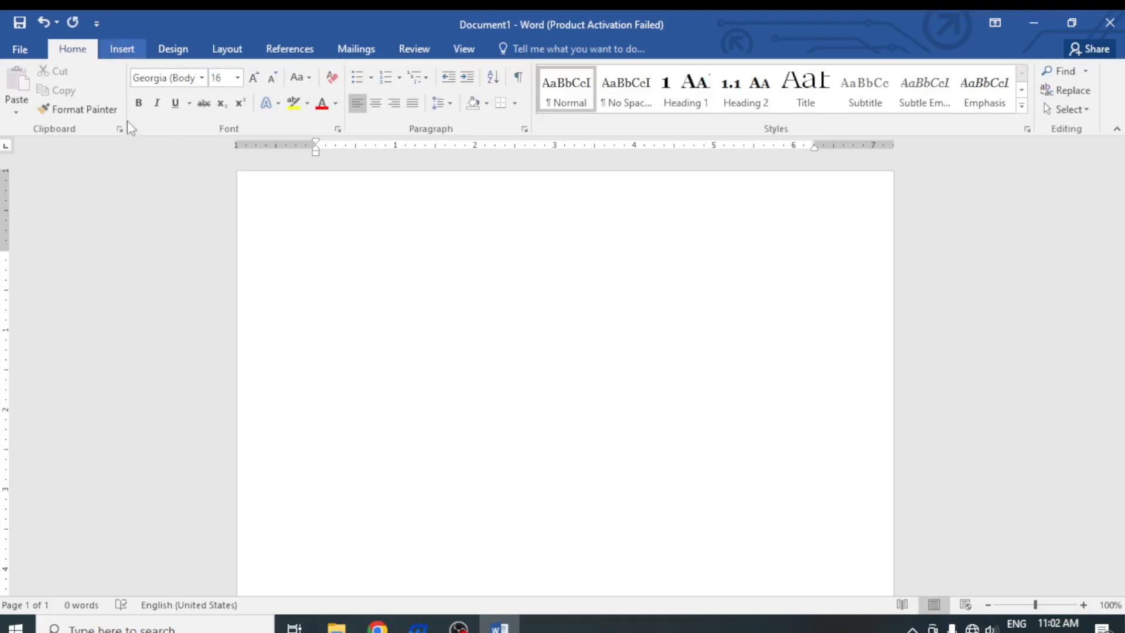
pyautogui.click(121, 48)
pyautogui.click(104, 93)
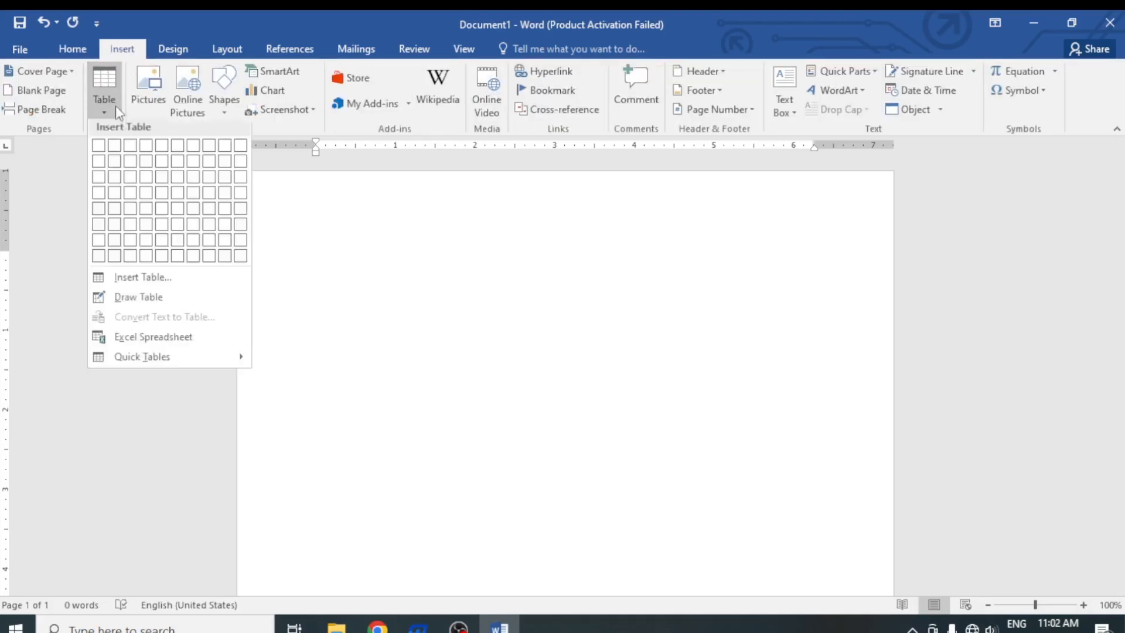
pyautogui.click(130, 212)
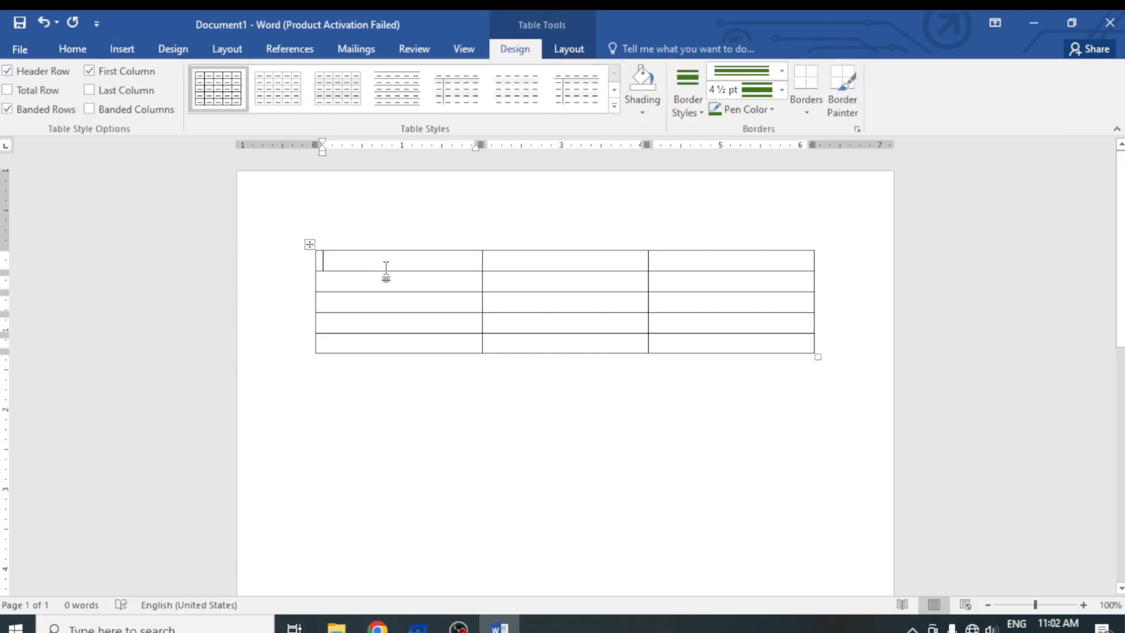
# Step: Fill the table's header row with "Name", "Mobile" and "Address"
pyautogui.write('na')
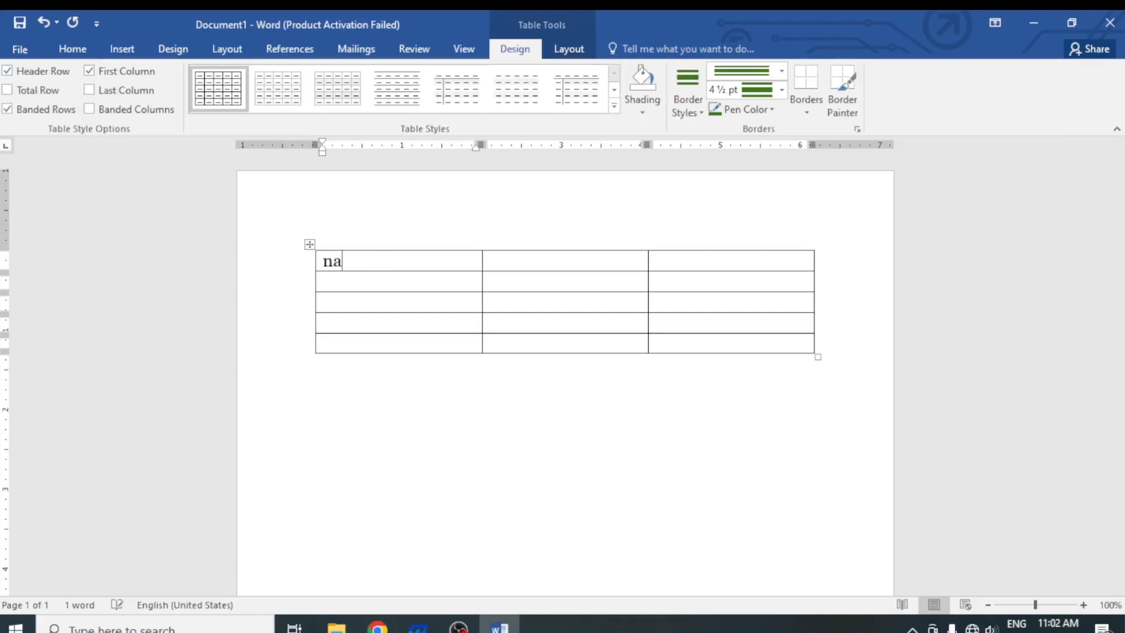
pyautogui.write('me')
pyautogui.press('Tab')
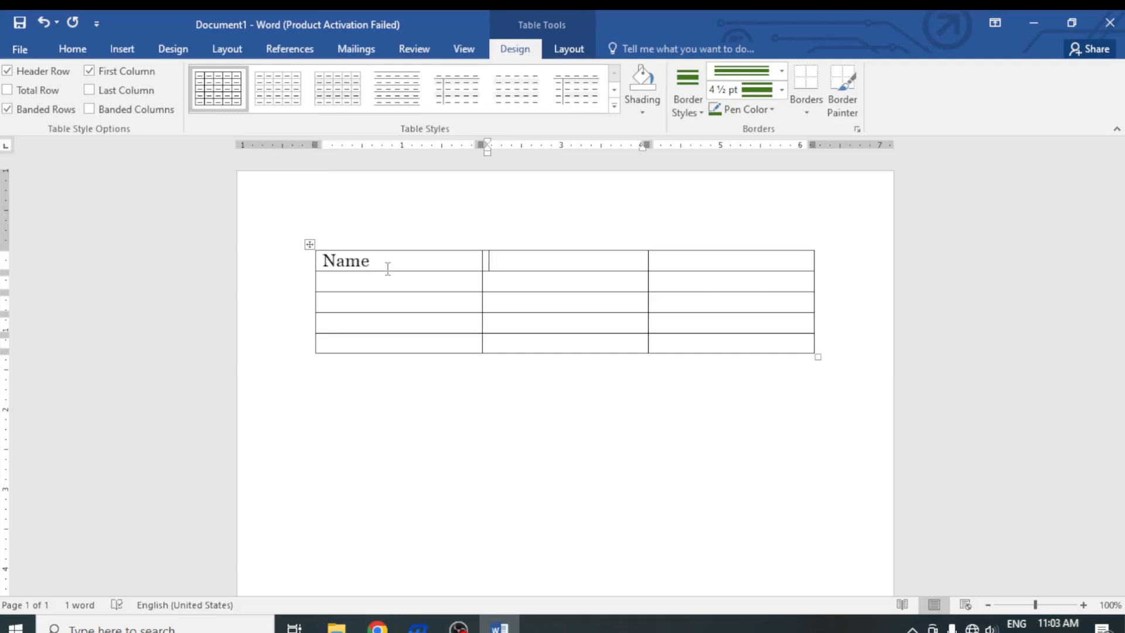
pyautogui.write('b')
pyautogui.press('BackSpace')
pyautogui.write('m')
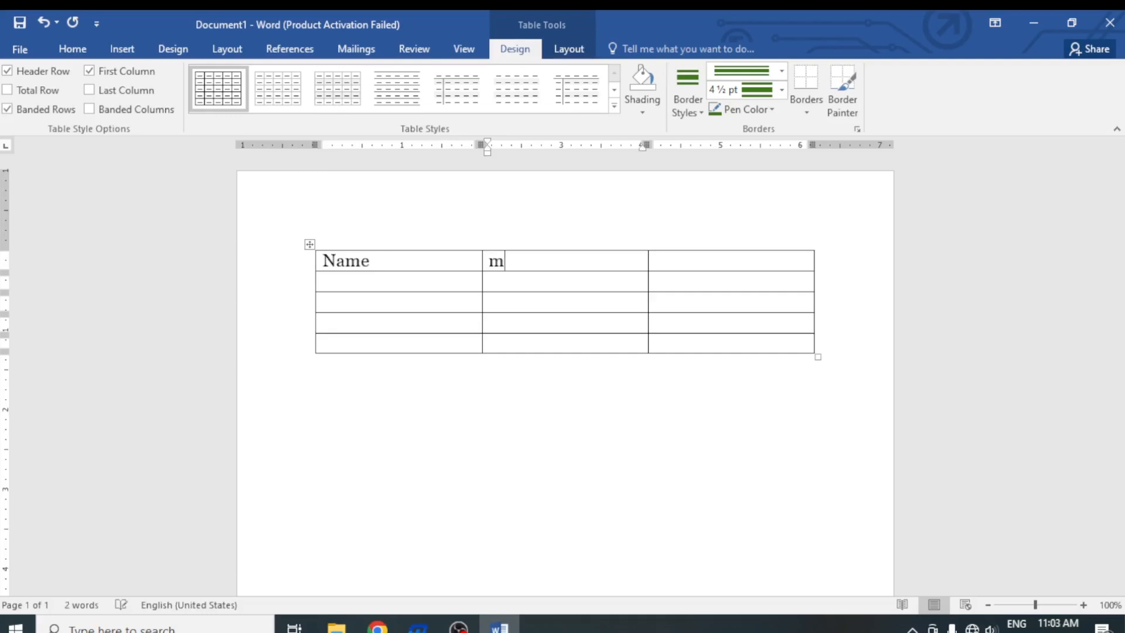
pyautogui.write('obile')
pyautogui.press('Tab')
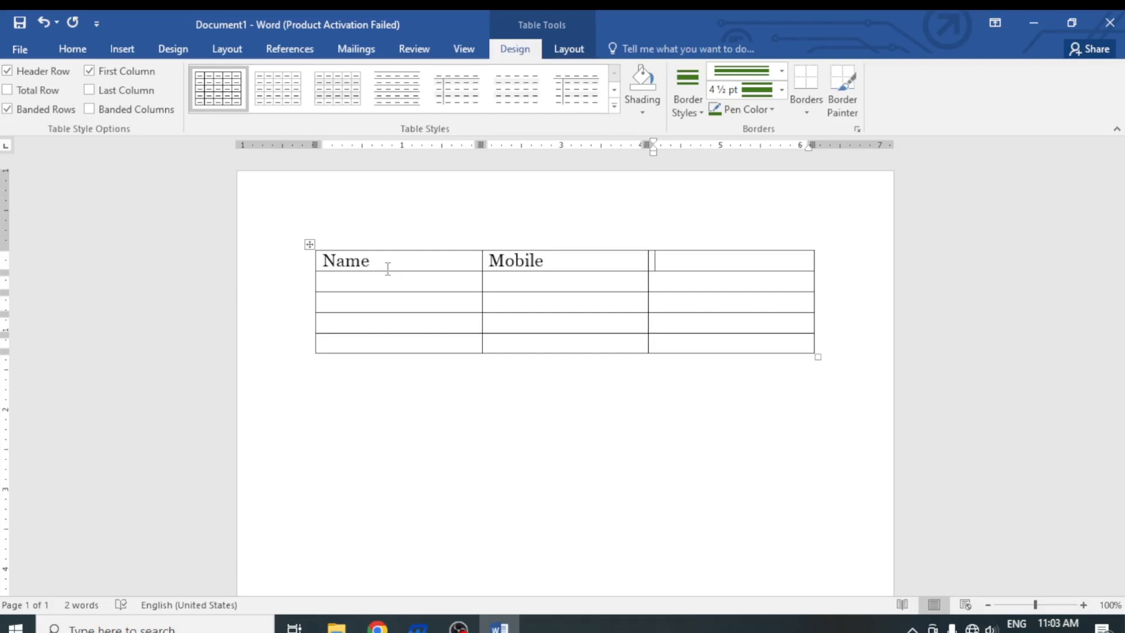
pyautogui.write('addd')
pyautogui.press('BackSpace')
pyautogui.write('ress')
pyautogui.press('Tab')
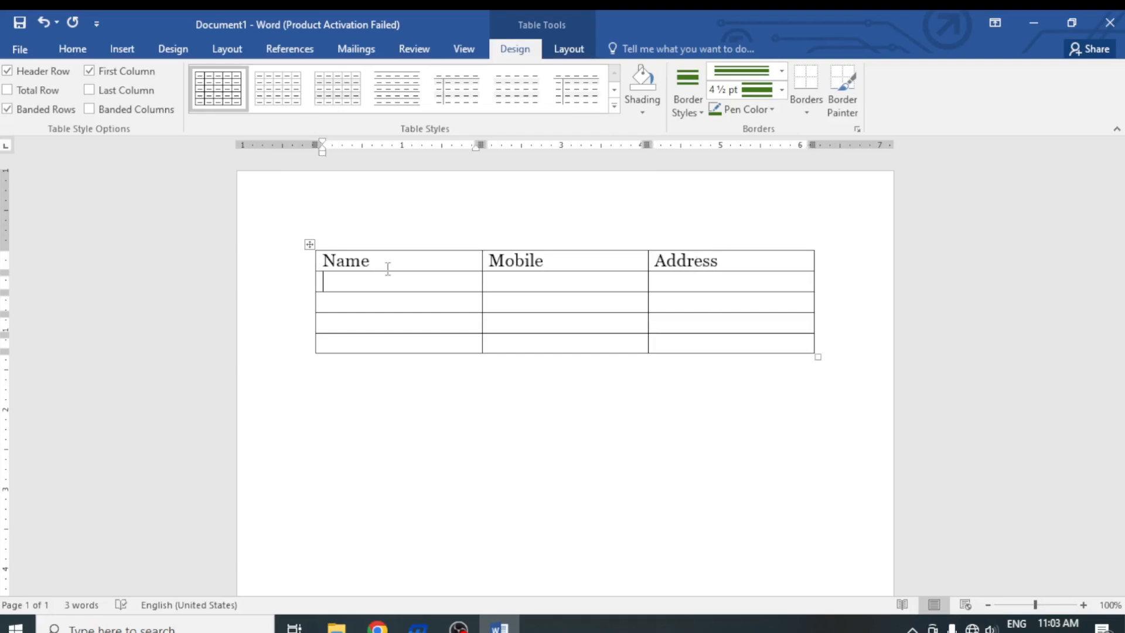
# Step: Fill the second row with a person's first name, repeated "w" letters as the mobile and repeated "s" letters as the address
pyautogui.write('bhavesh')
pyautogui.press('Tab')
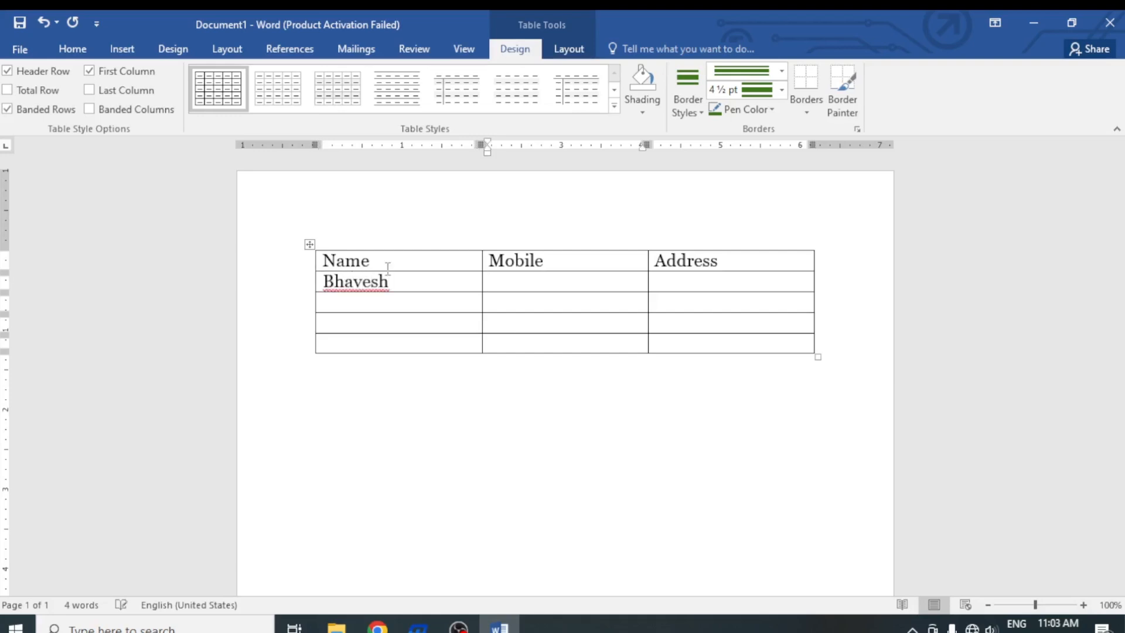
pyautogui.write('wwwwwww')
pyautogui.press('Tab')
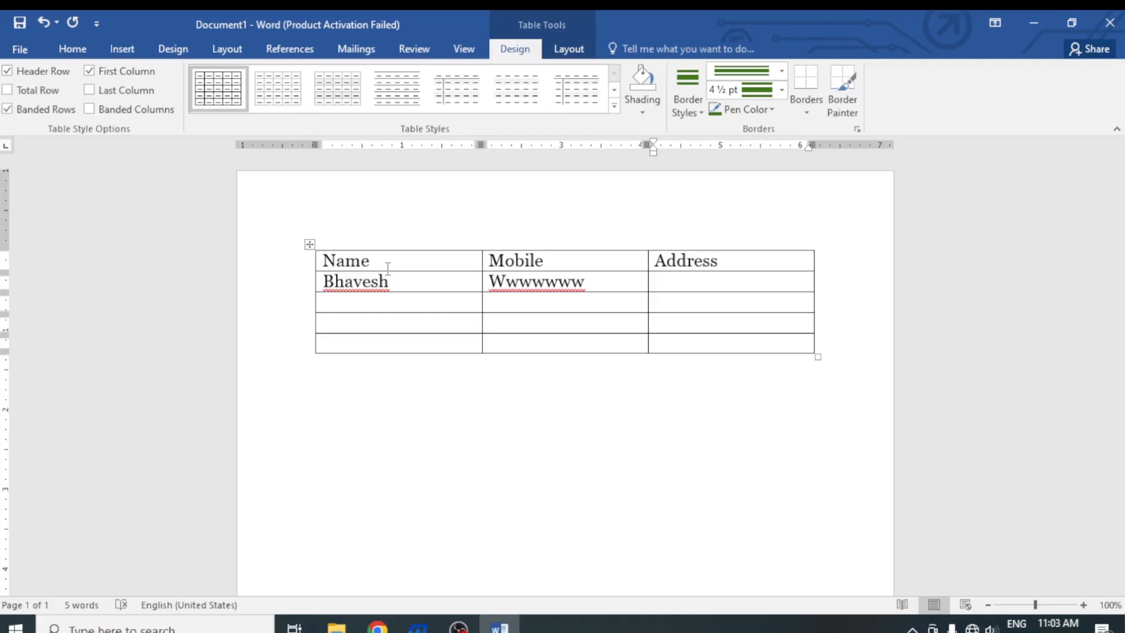
pyautogui.write('sssssssssss')
pyautogui.press('Tab')
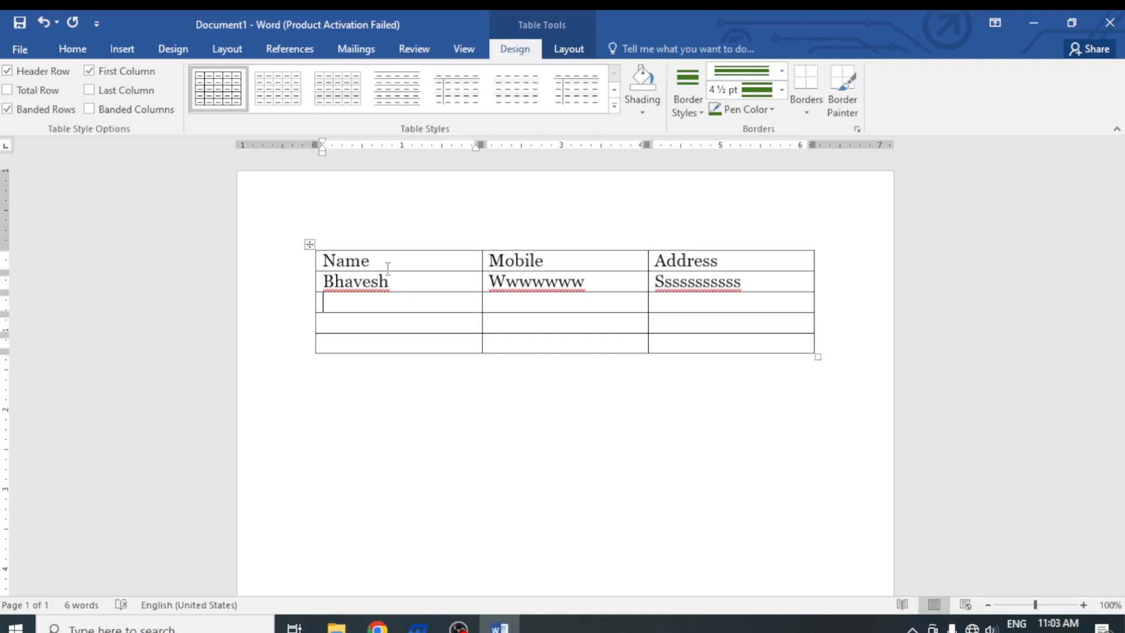
# Step: Fill the third row with another first name, repeated "w" letters as the mobile and repeated "z" letters as the address
pyautogui.write('rui')
pyautogui.press('BackSpace')
pyautogui.press('BackSpace')
pyautogui.write('inkal')
pyautogui.press('Tab')
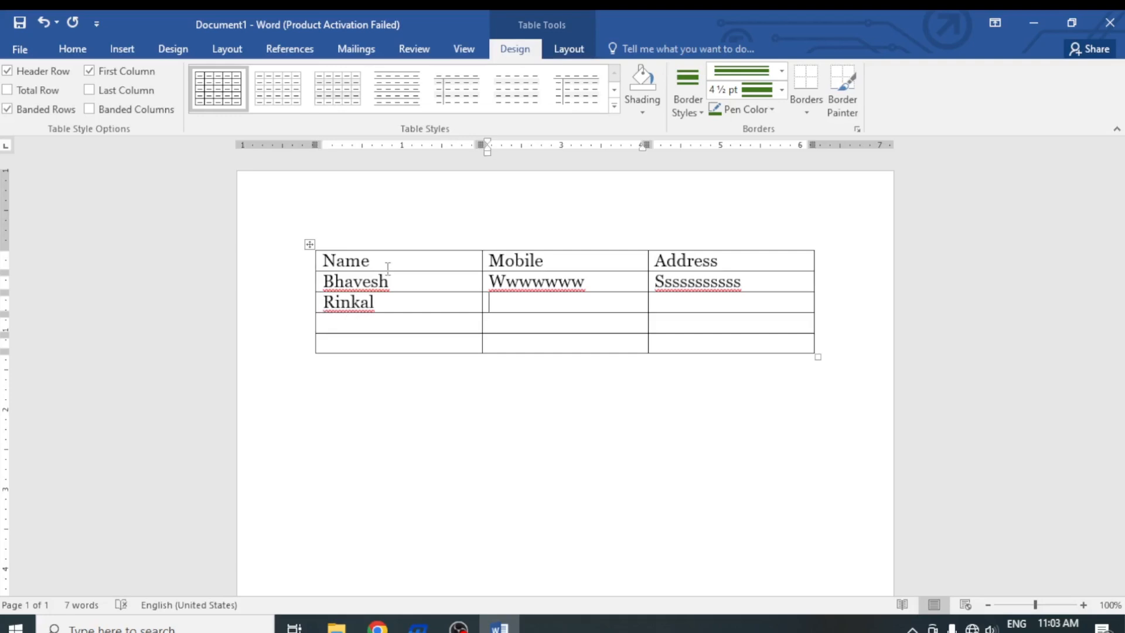
pyautogui.write('wwwwwww')
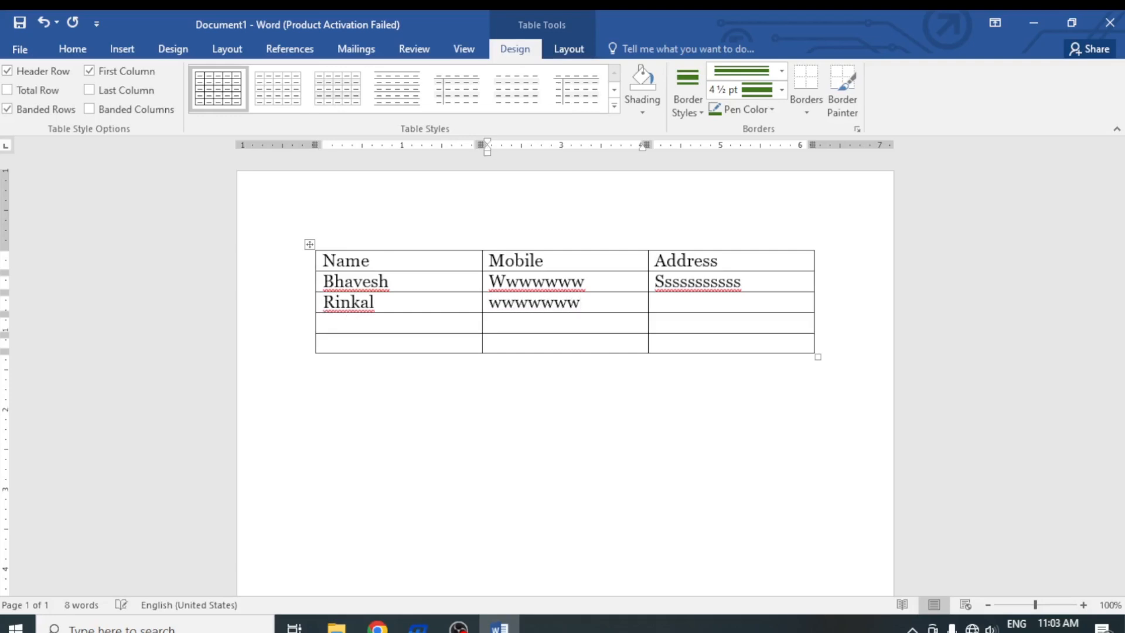
pyautogui.press('Tab')
pyautogui.write('zzzzzzzzzzz')
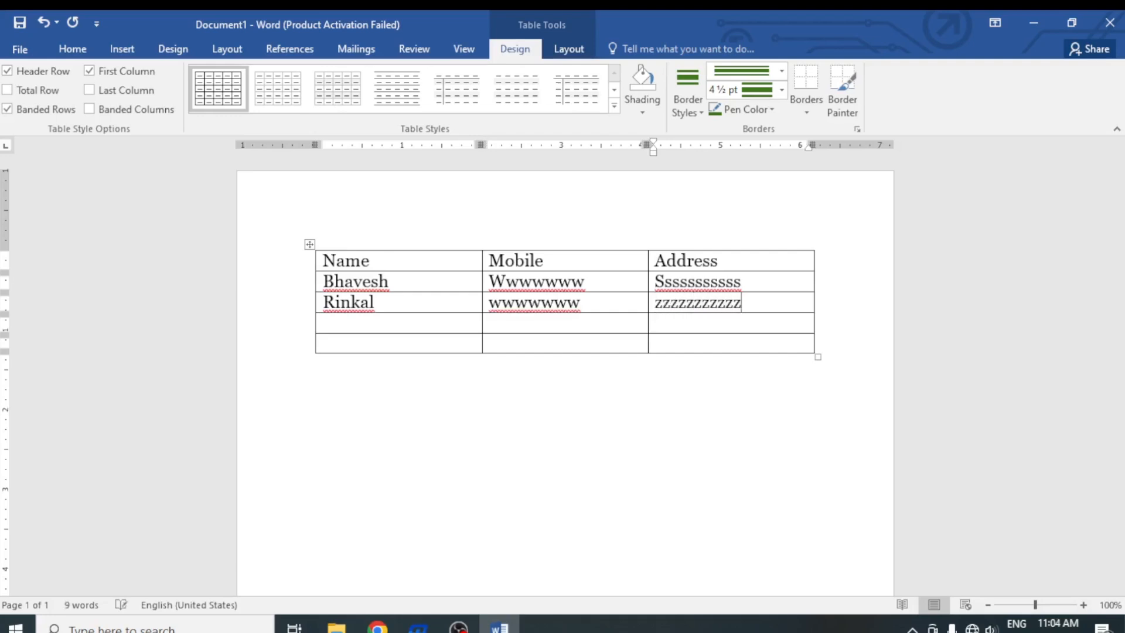
# Step: Fill the fourth row with another first name, repeated "e" letters as the mobile and repeated "y" letters as the address
pyautogui.press('Down')
pyautogui.press('Left')
pyautogui.press('Left')
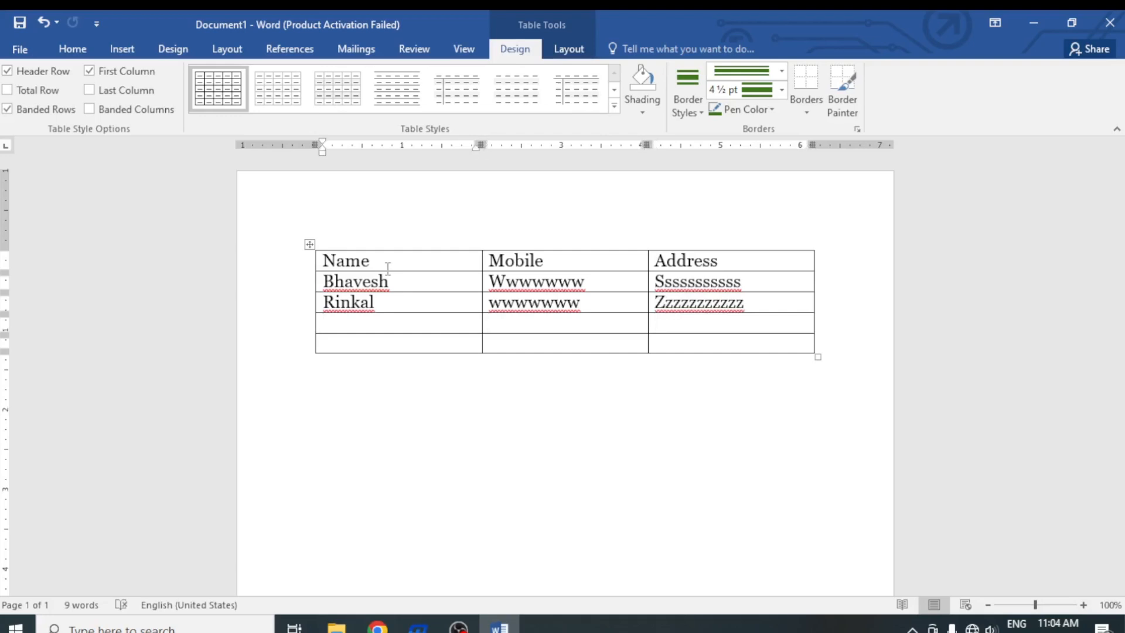
pyautogui.write('Priya')
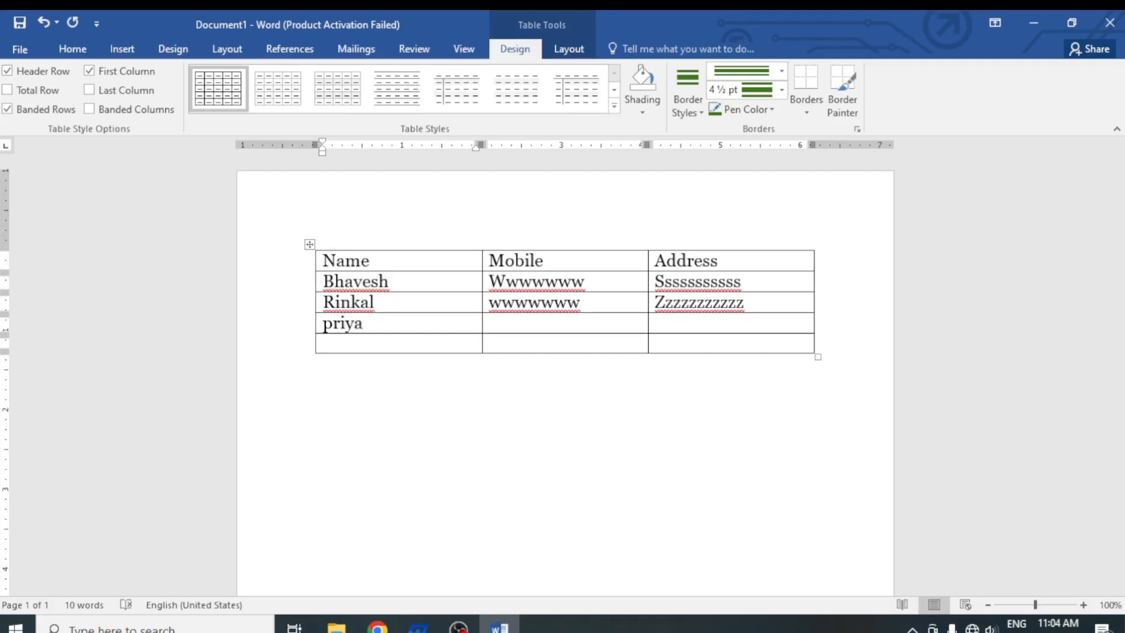
pyautogui.press('Tab')
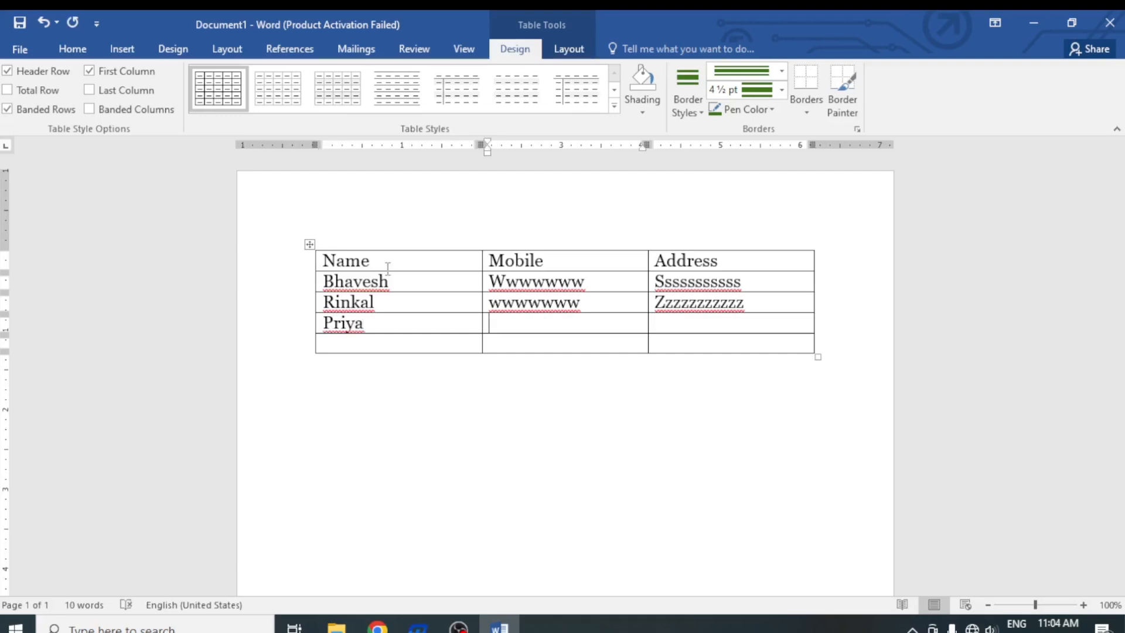
pyautogui.write('eeeeeeeeee')
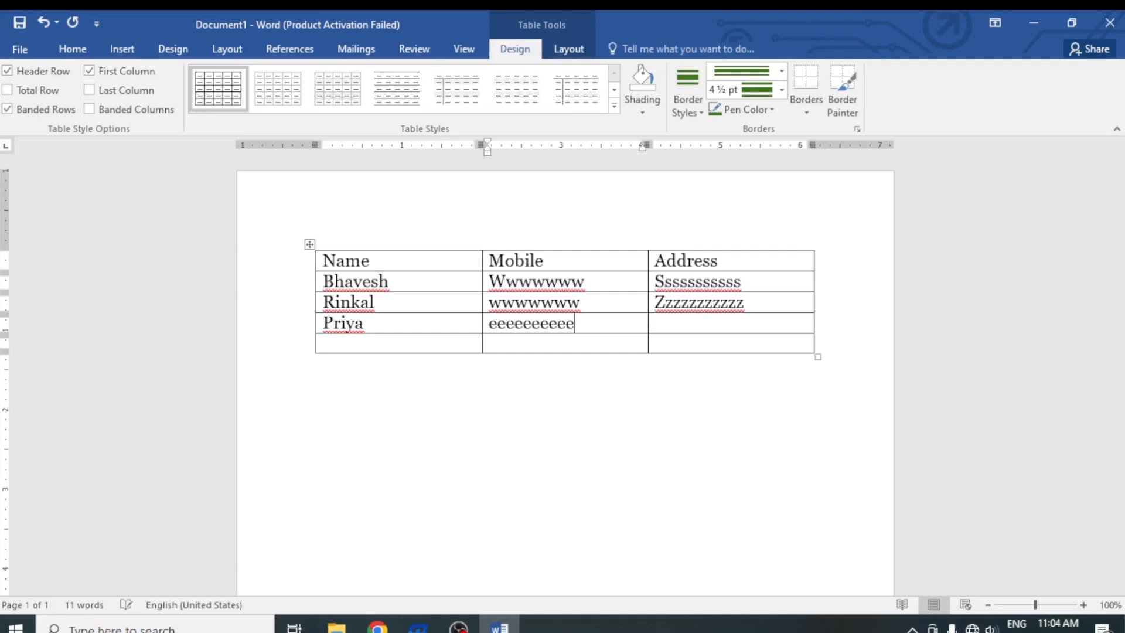
pyautogui.press('Tab')
pyautogui.write('yyyyyyyyyyyy')
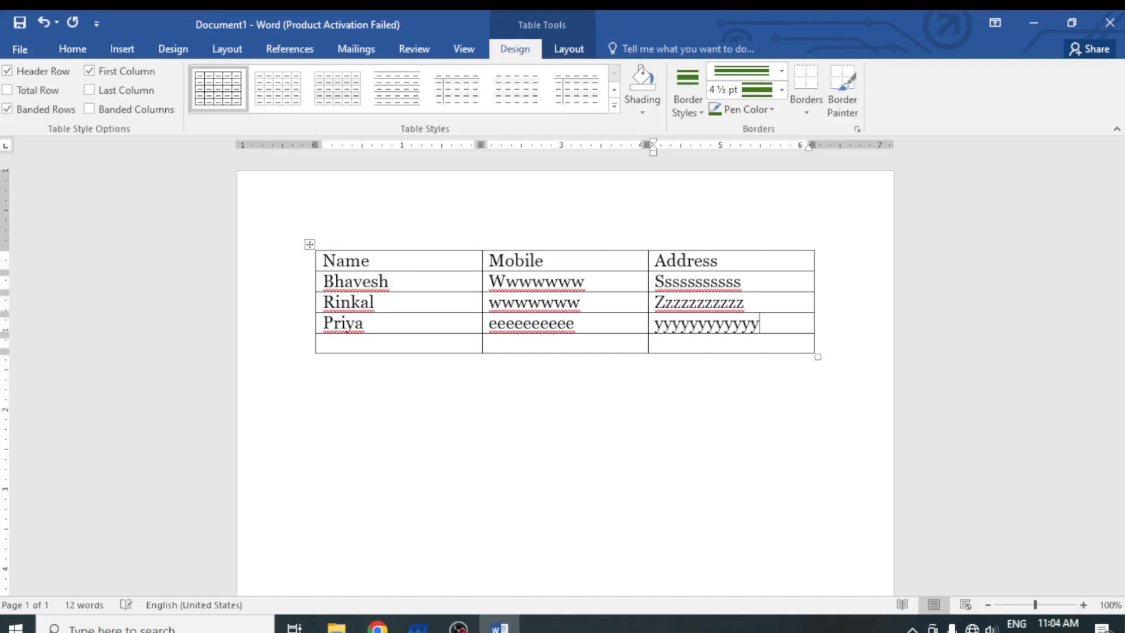
pyautogui.press('BackSpace')
# Step: Fill the fifth row with another first name, repeated "u" letters as the mobile and repeated "o" letters as the address
pyautogui.press('Right')
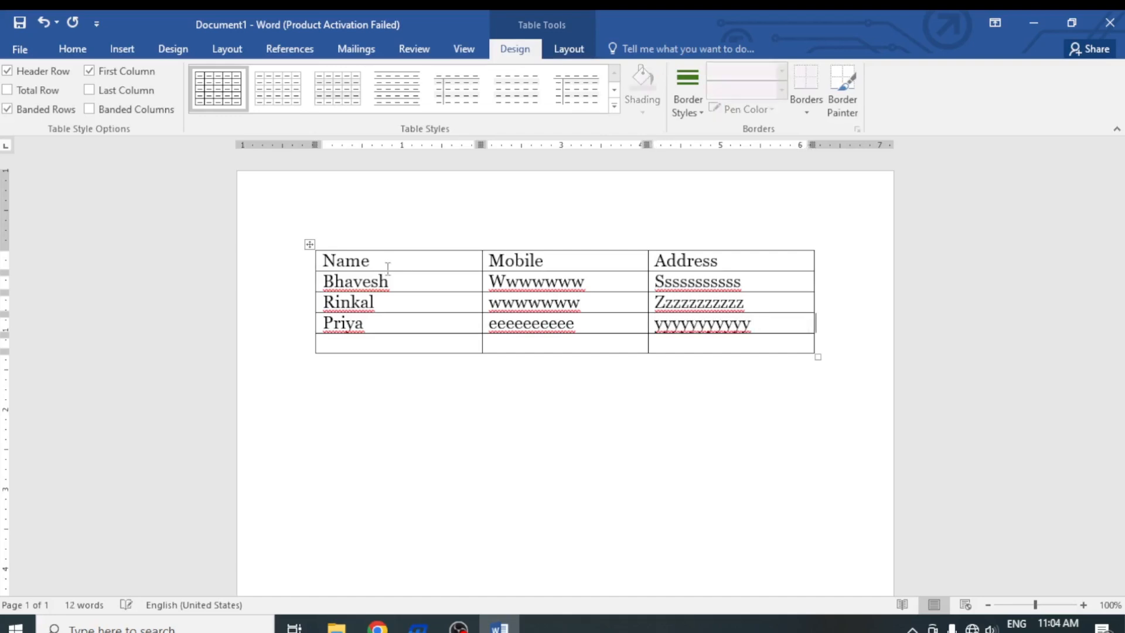
pyautogui.press('Right')
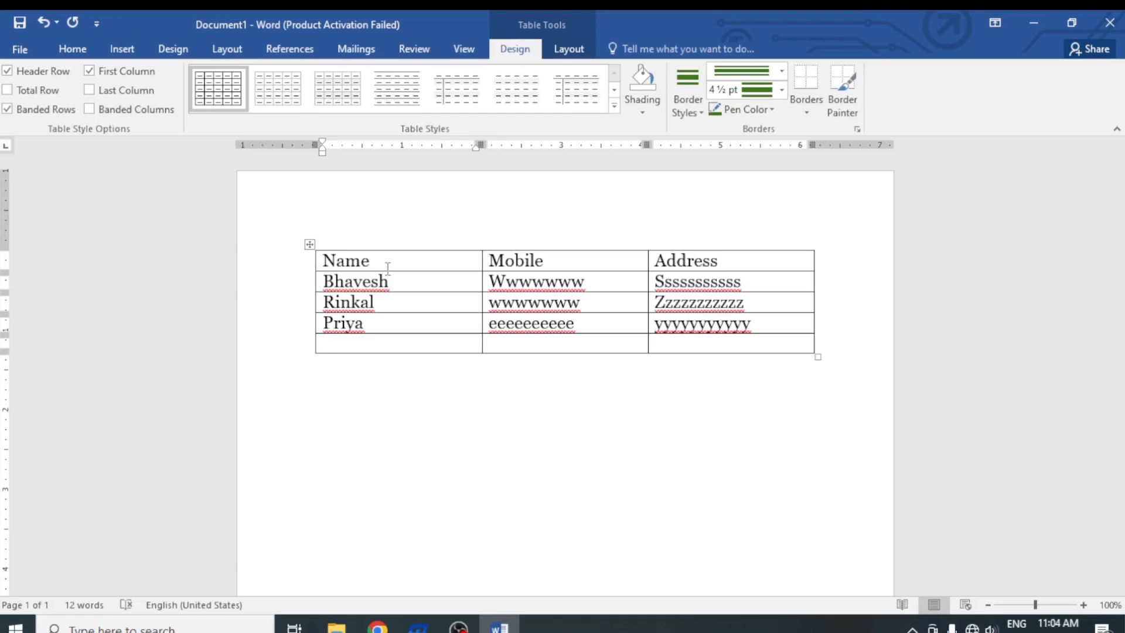
pyautogui.write('vikash')
pyautogui.press('Tab')
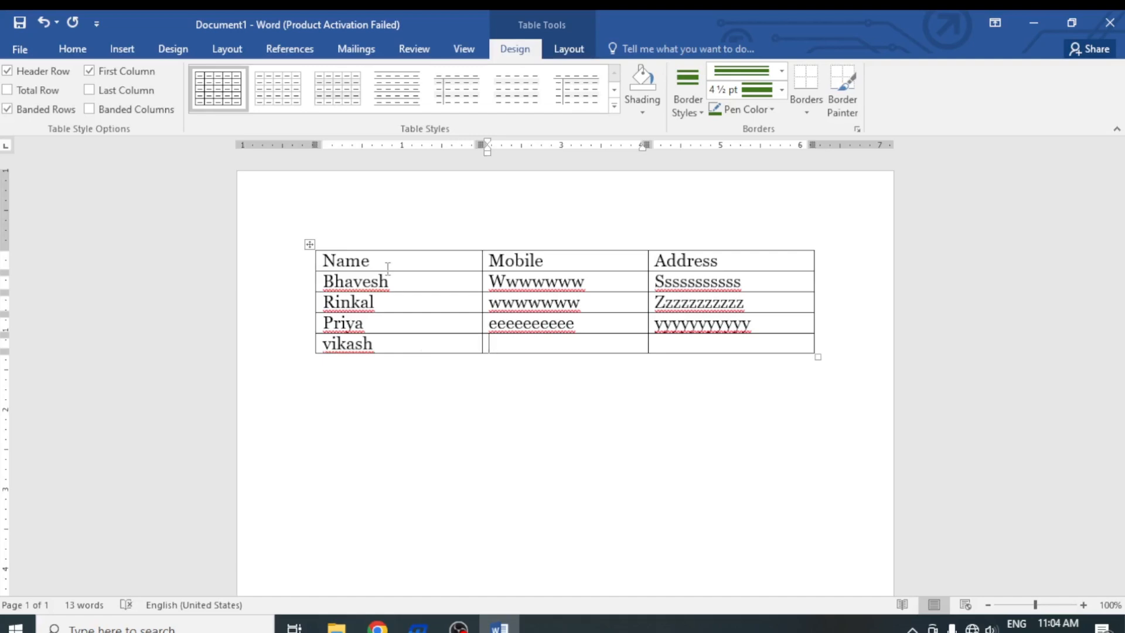
pyautogui.write('uuuuuuuuu')
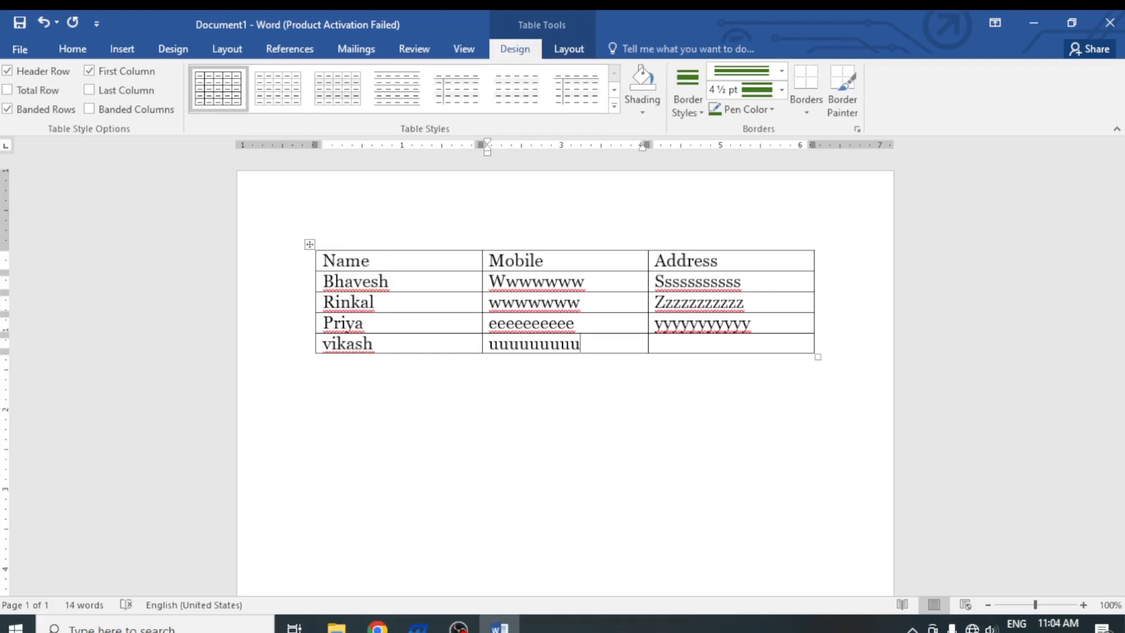
pyautogui.press('Tab')
pyautogui.write('oooooooooo')
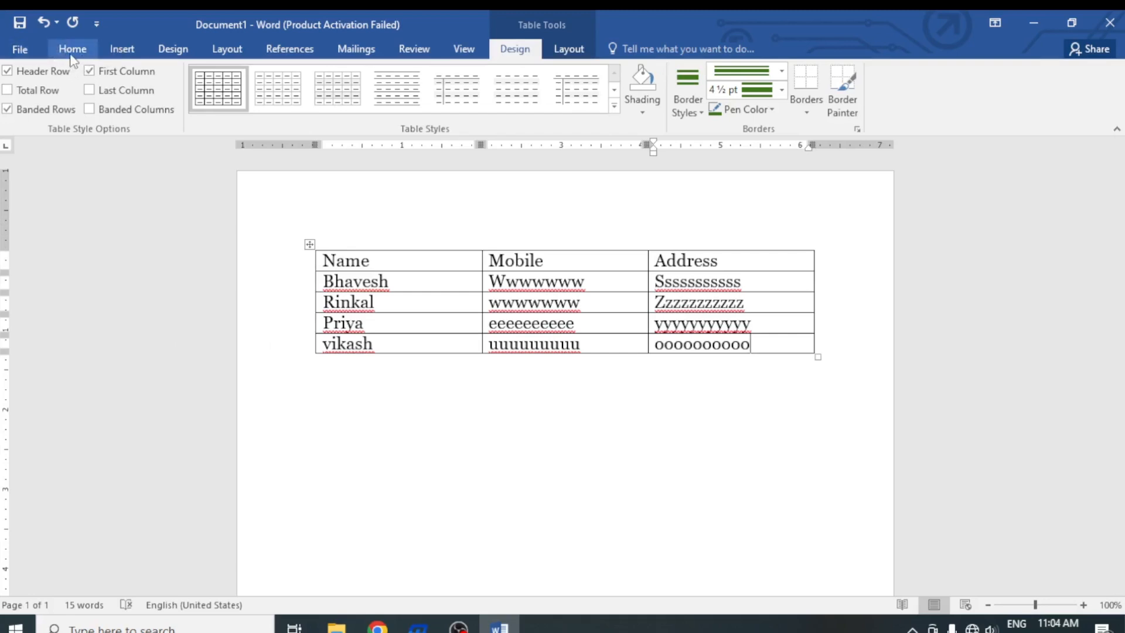
# Step: Save the table document to the Desktop under the file name "List"
pyautogui.click(70, 50)
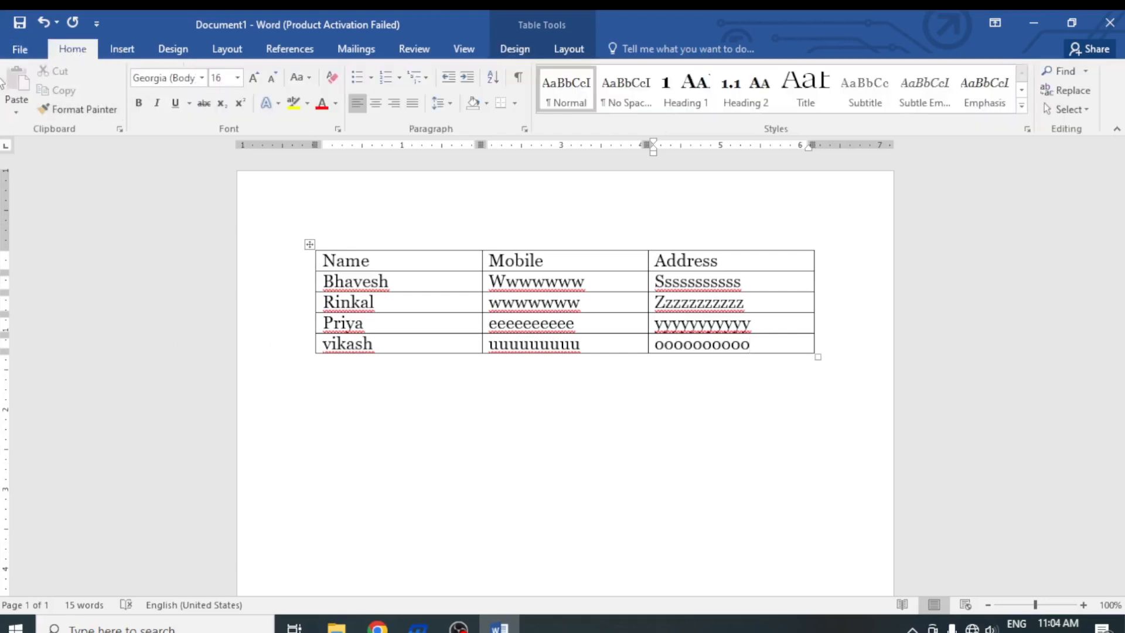
pyautogui.click(20, 49)
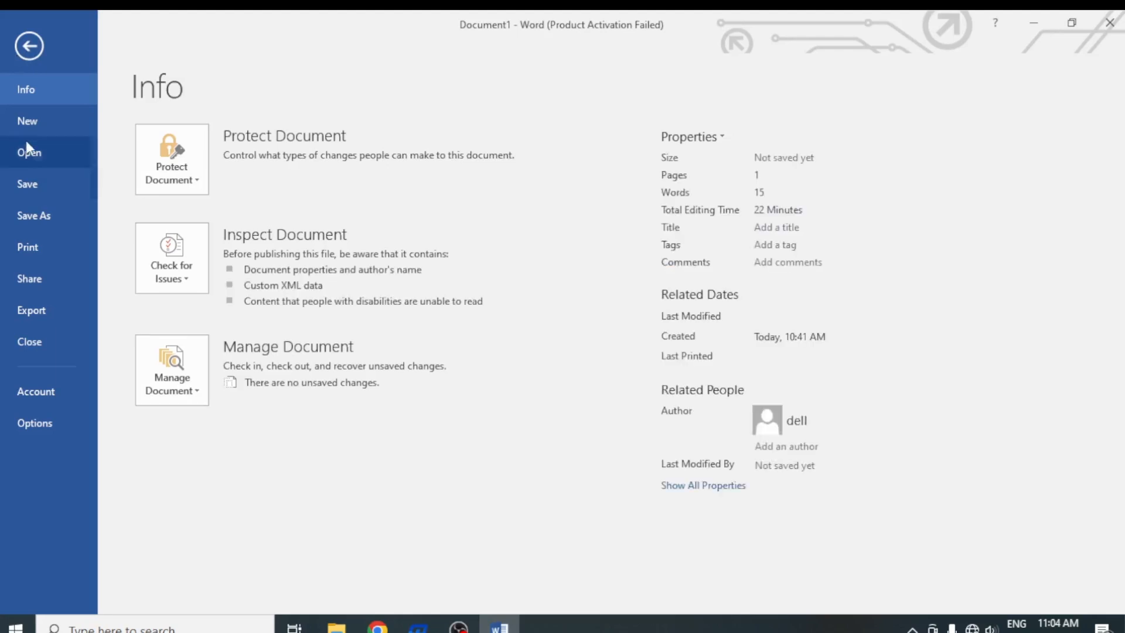
pyautogui.click(24, 184)
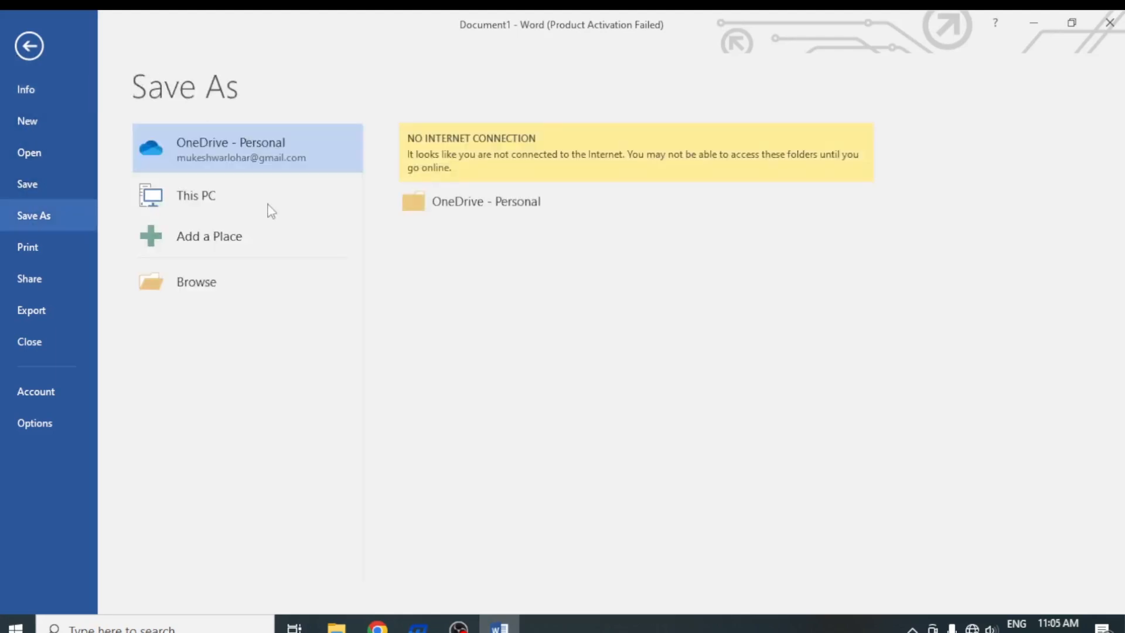
pyautogui.click(215, 200)
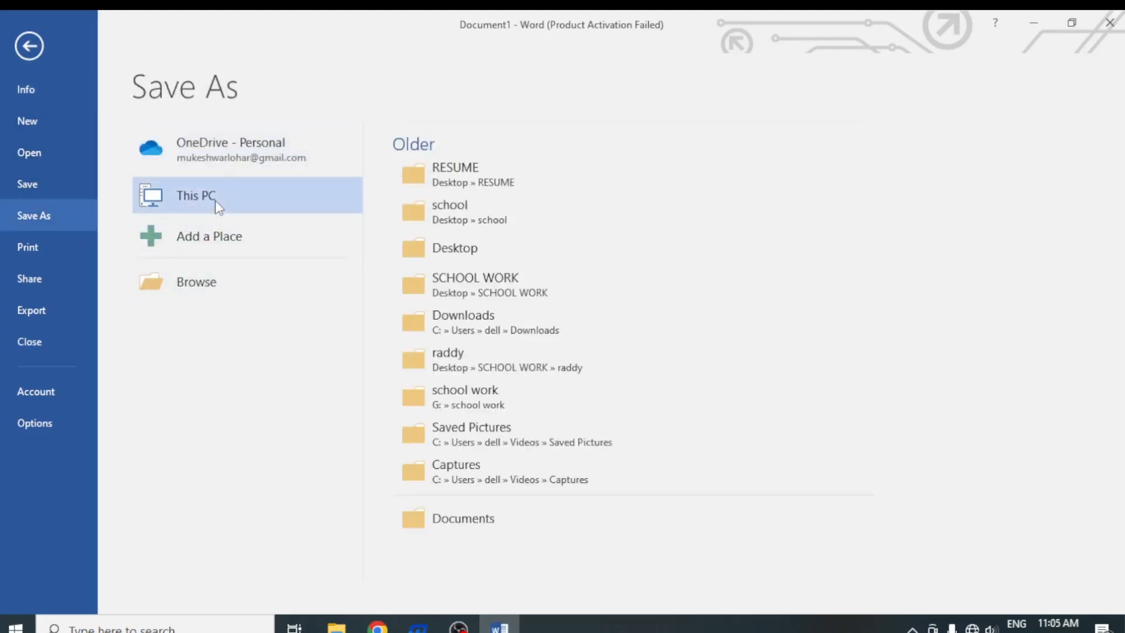
pyautogui.click(445, 248)
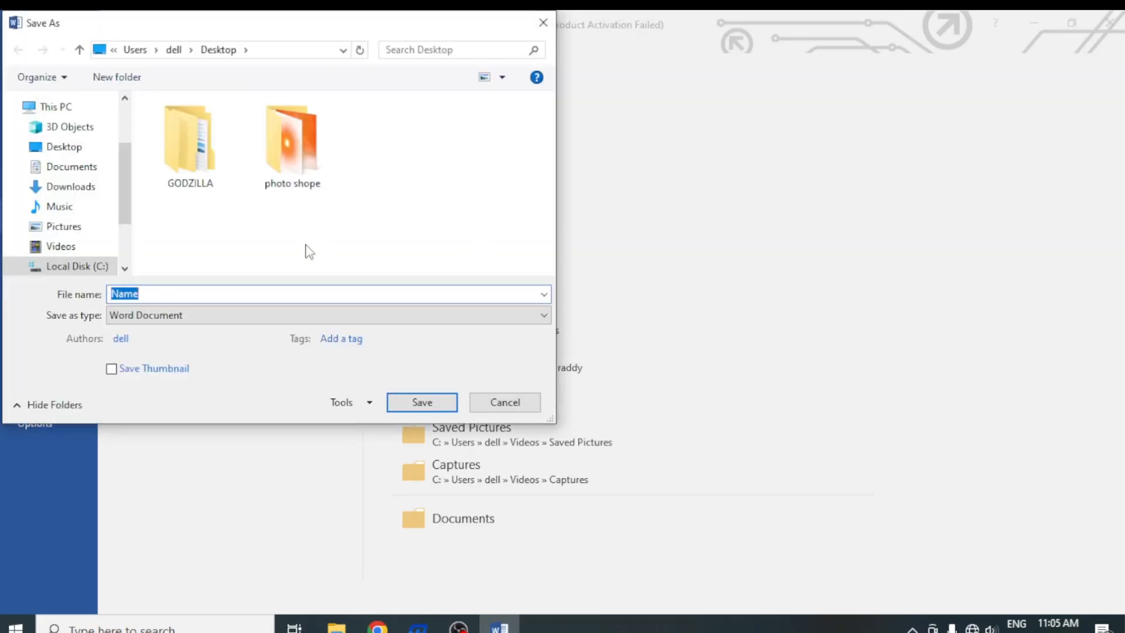
pyautogui.press('BackSpace')
pyautogui.write('l')
pyautogui.write('List')
pyautogui.click(420, 403)
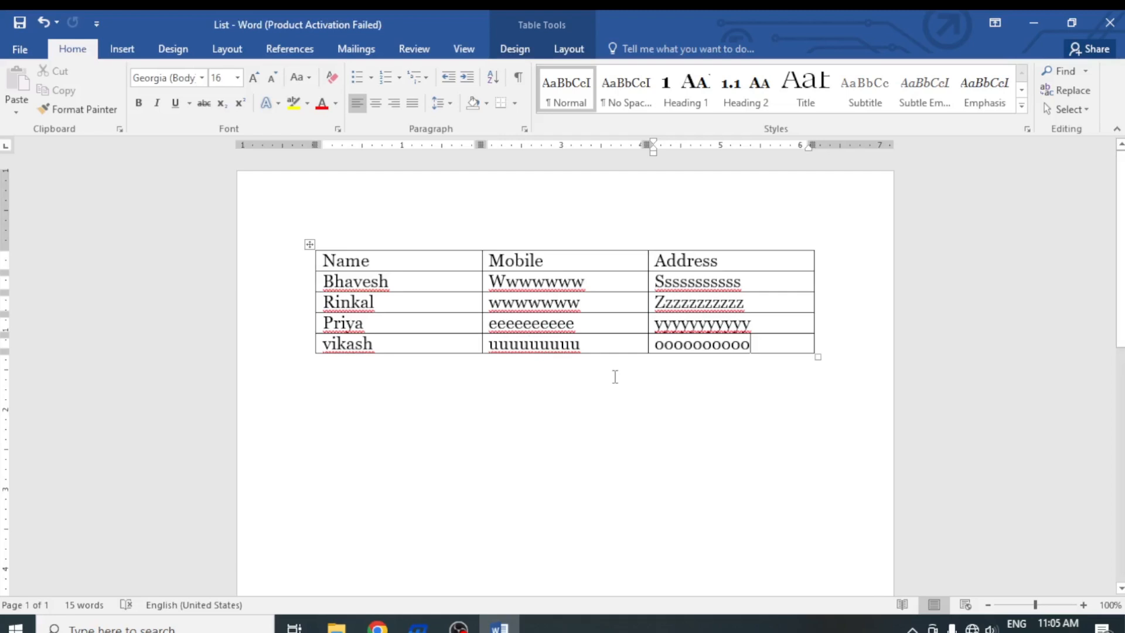
# Step: Create a new blank document and generate sample paragraphs in it with =rand()
pyautogui.hotkey('ctrl', 'n')
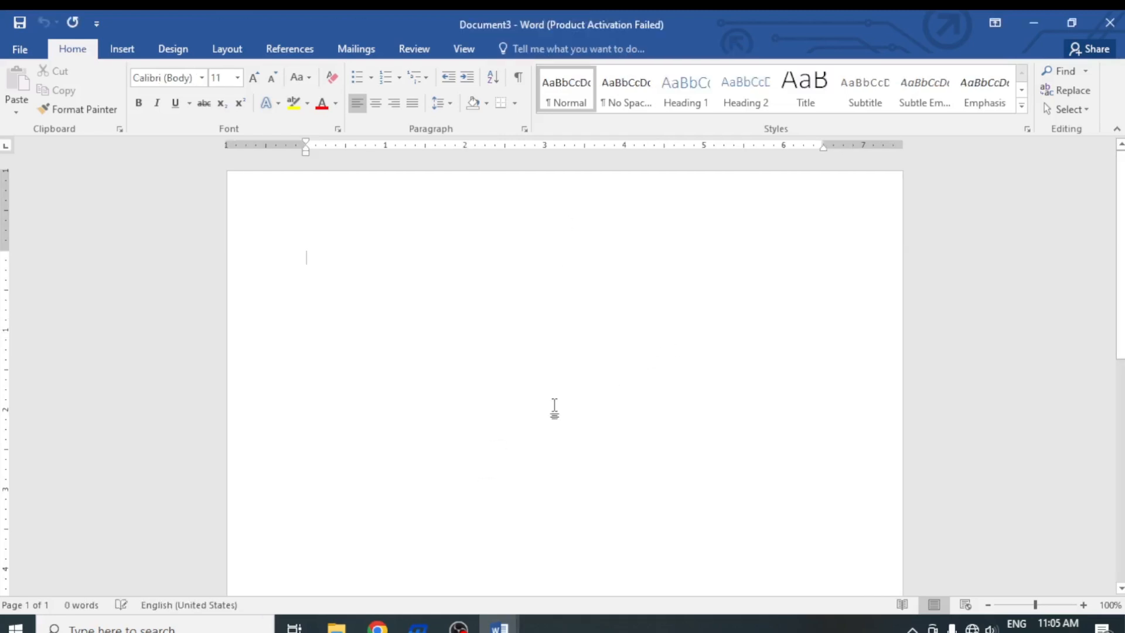
pyautogui.write('-')
pyautogui.press('BackSpace')
pyautogui.write('=')
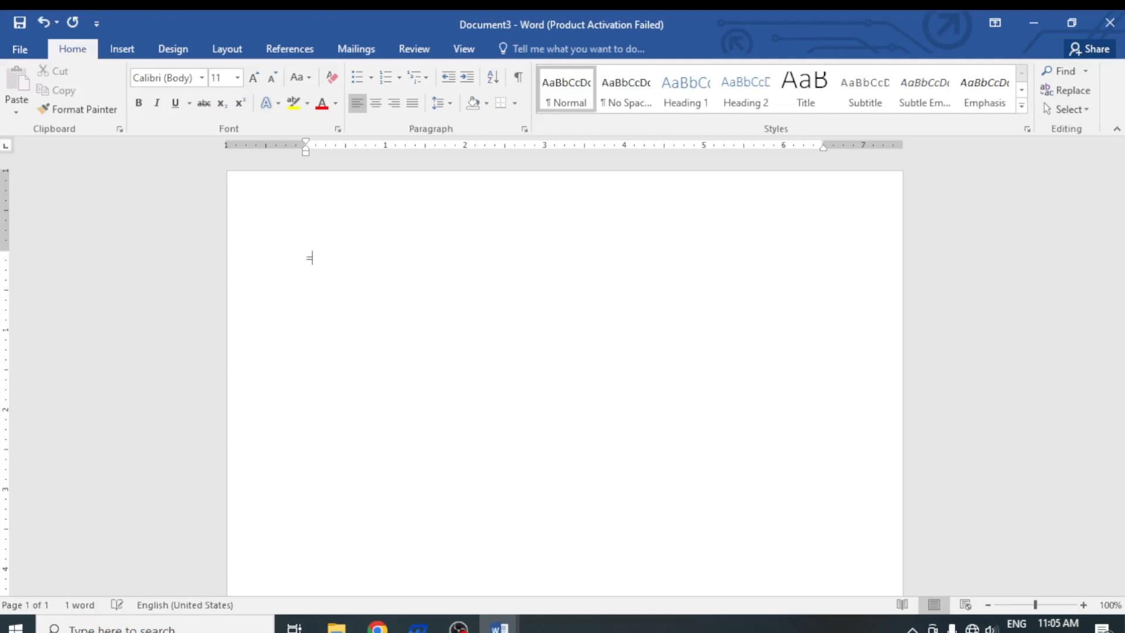
pyautogui.write('ran')
pyautogui.press('BackSpace')
pyautogui.write('nd()')
pyautogui.press('Return')
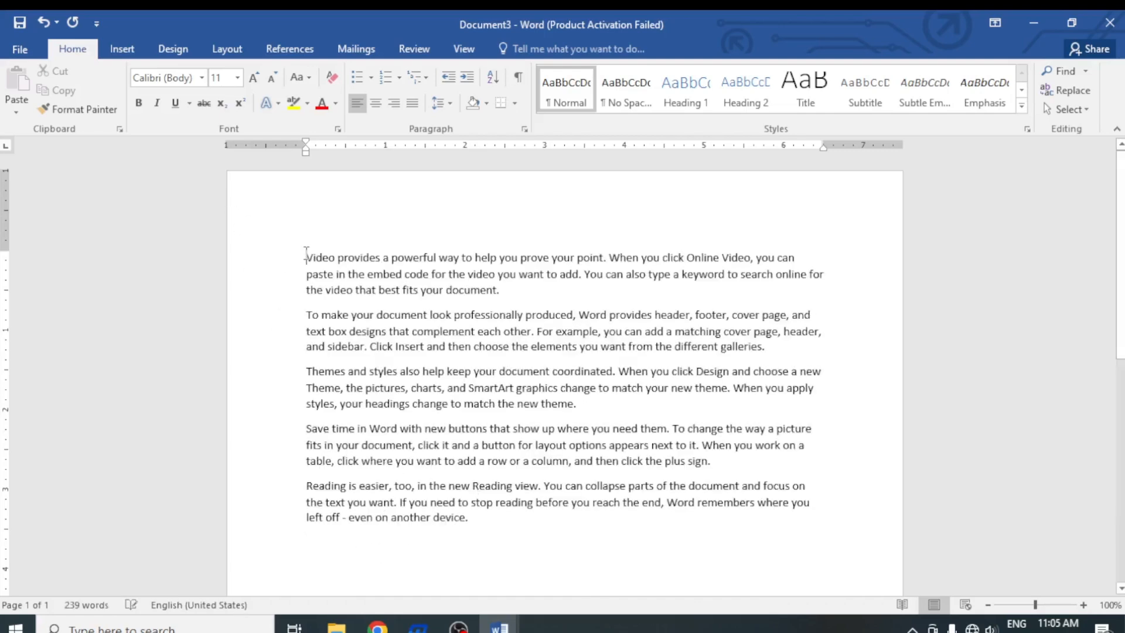
# Step: Add the label lines "Name :--", "Mobile :--" and "Address :--" above the first sample paragraph
pyautogui.press('Return')
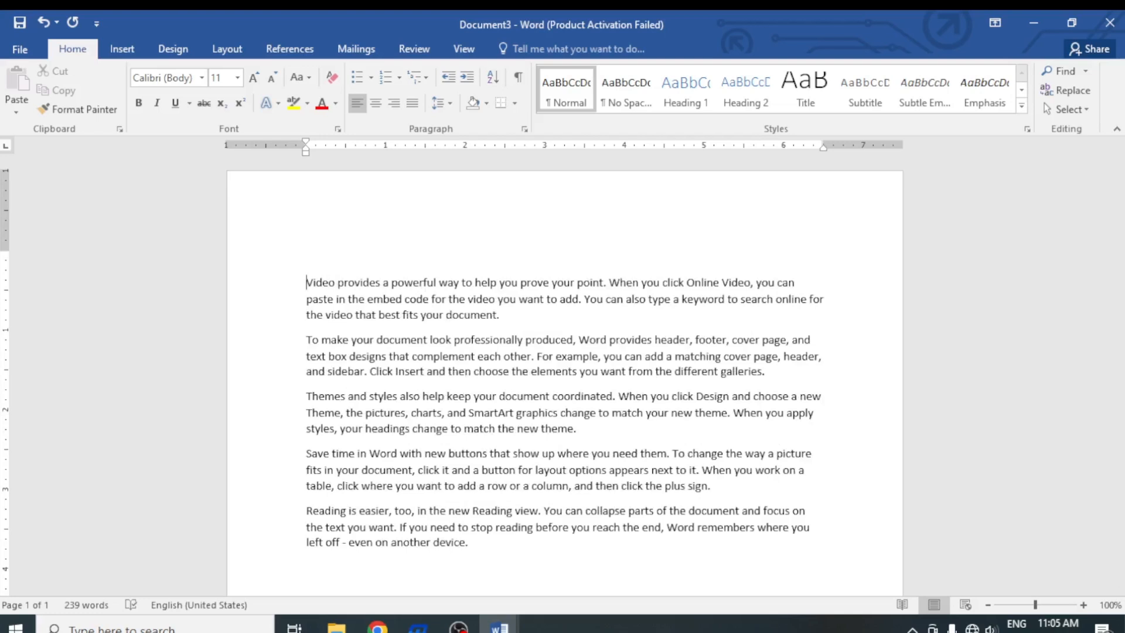
pyautogui.write('name :--')
pyautogui.press('Return')
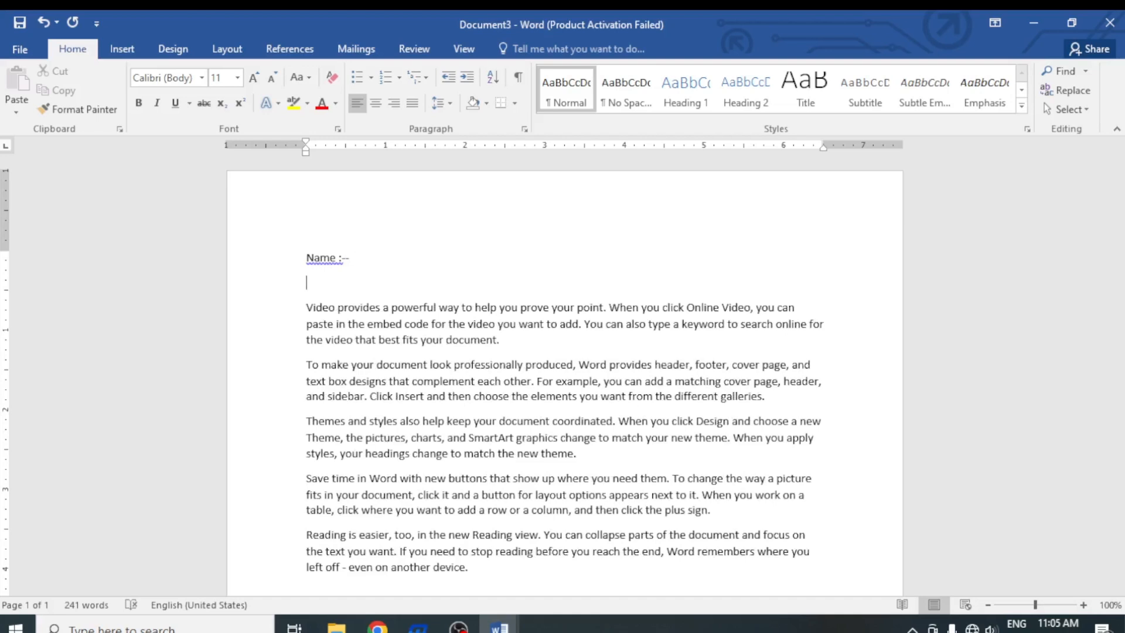
pyautogui.write('mobile :--')
pyautogui.press('Return')
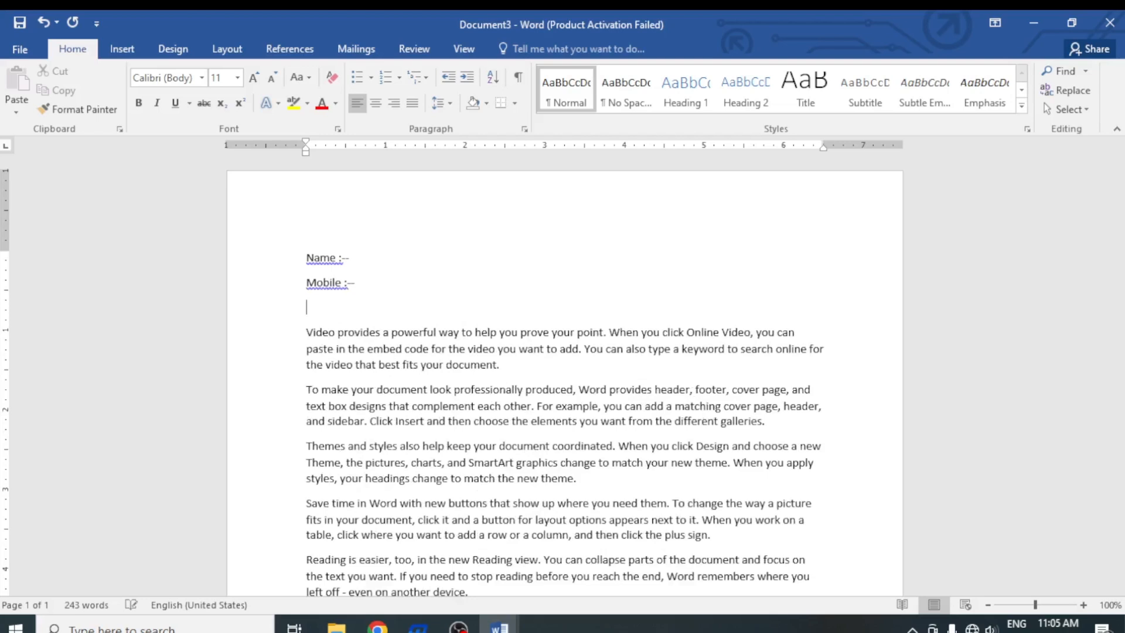
pyautogui.write('address:--')
# Step: Attach the existing "List" document from the Desktop as the mail merge recipient list
pyautogui.click(355, 257)
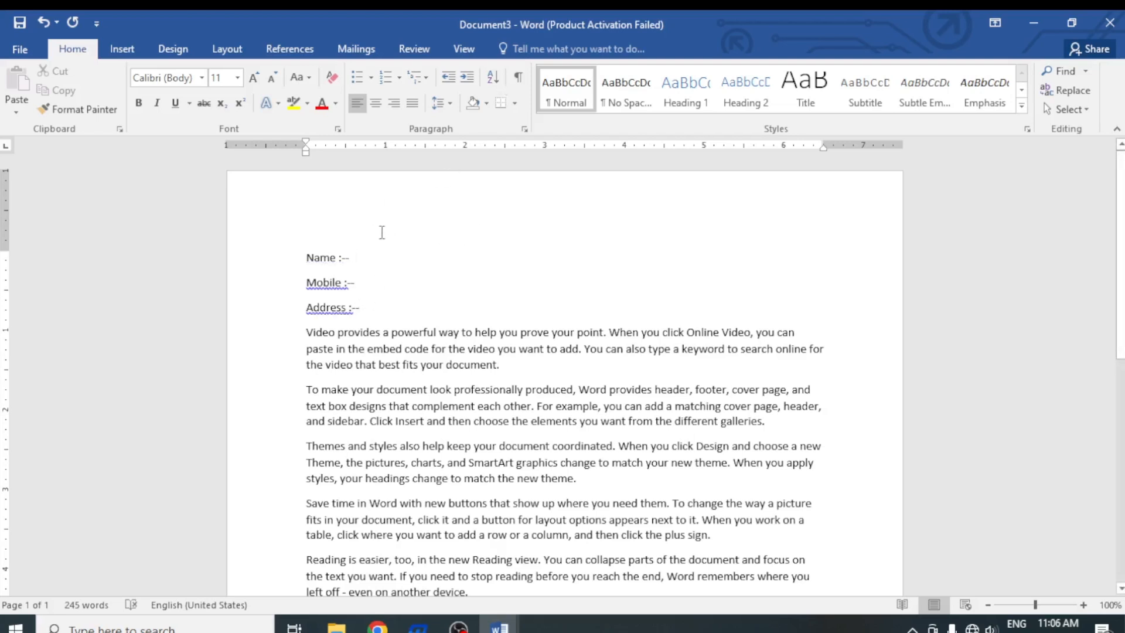
pyautogui.click(346, 50)
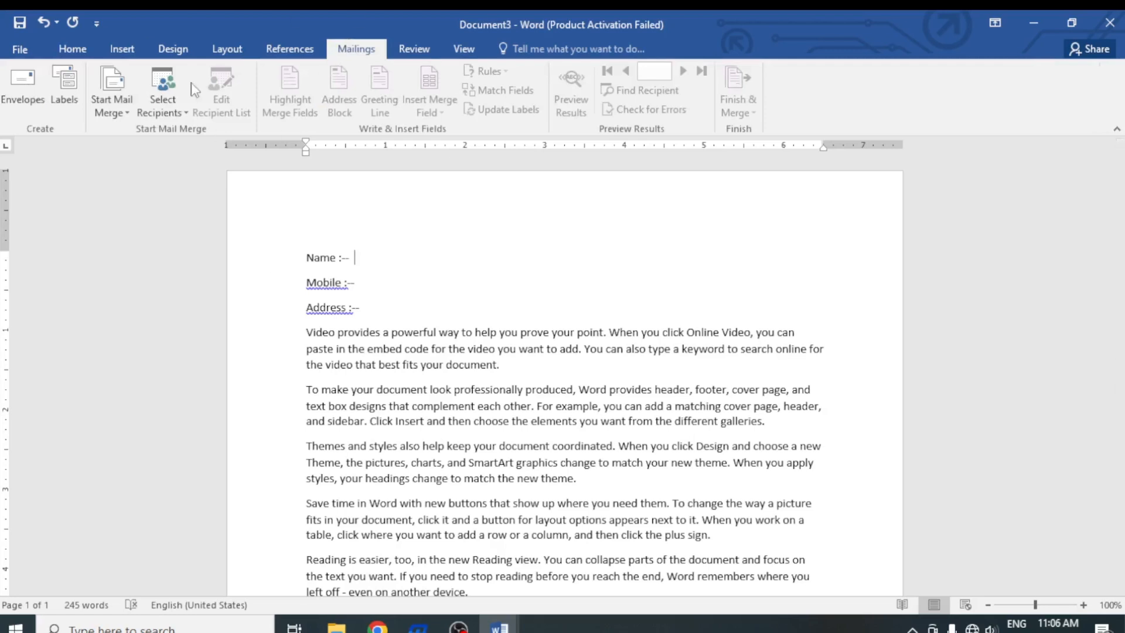
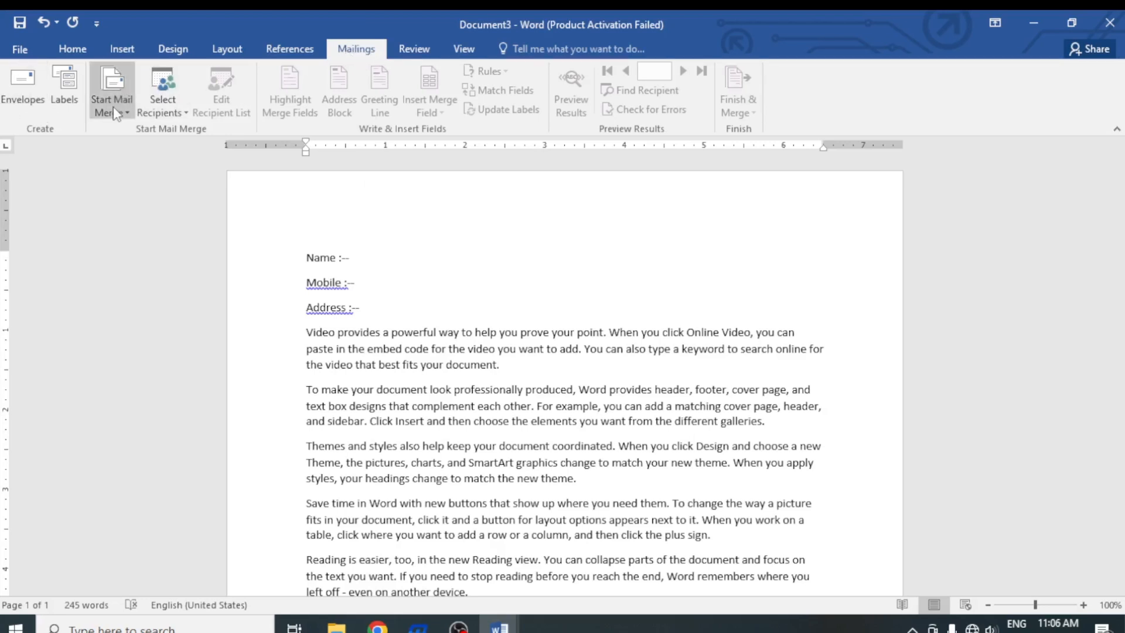
pyautogui.click(160, 110)
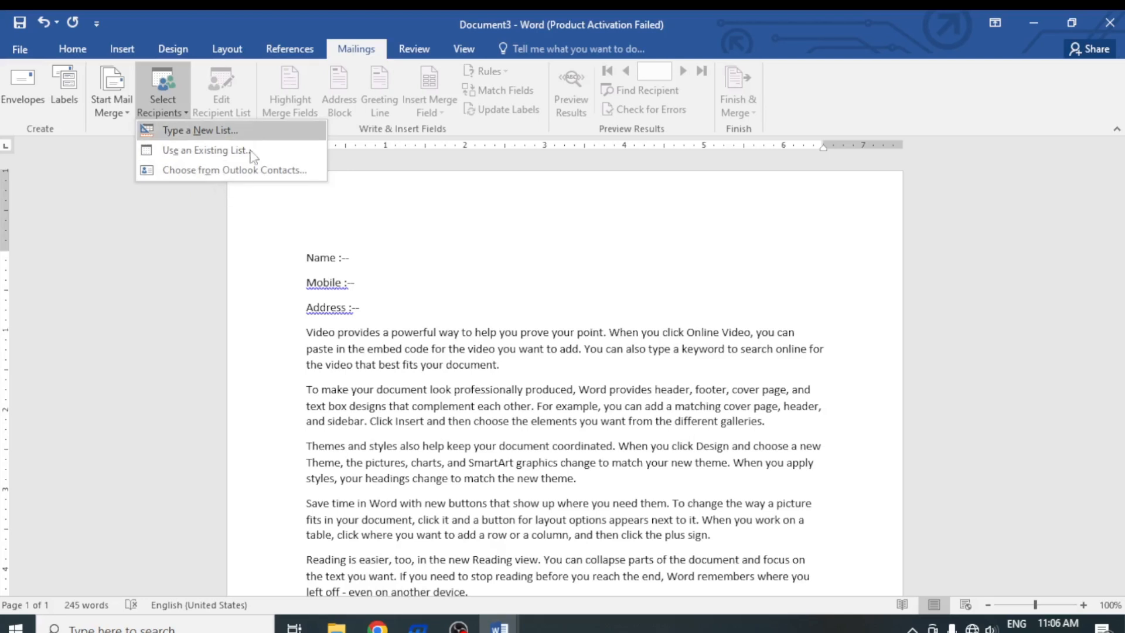
pyautogui.click(211, 150)
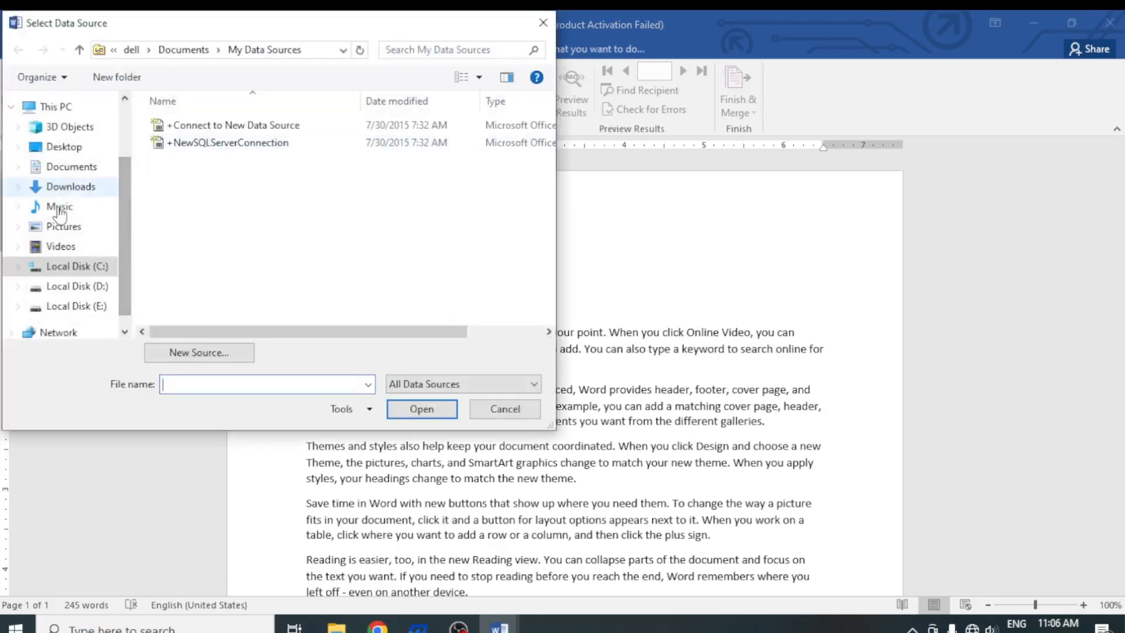
pyautogui.click(70, 147)
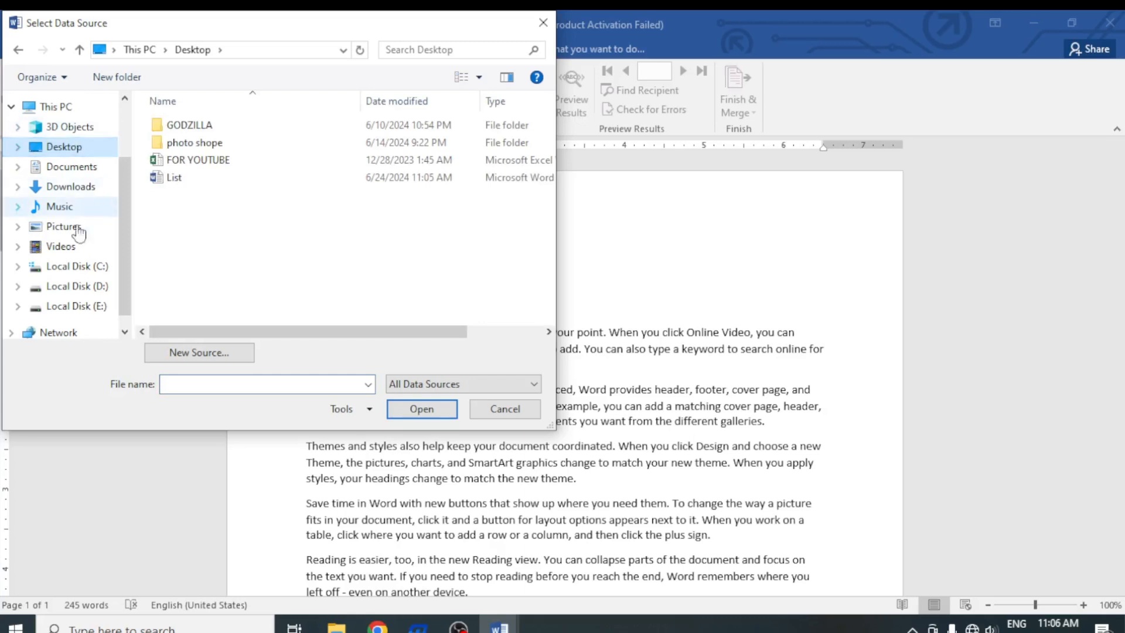
pyautogui.click(170, 178)
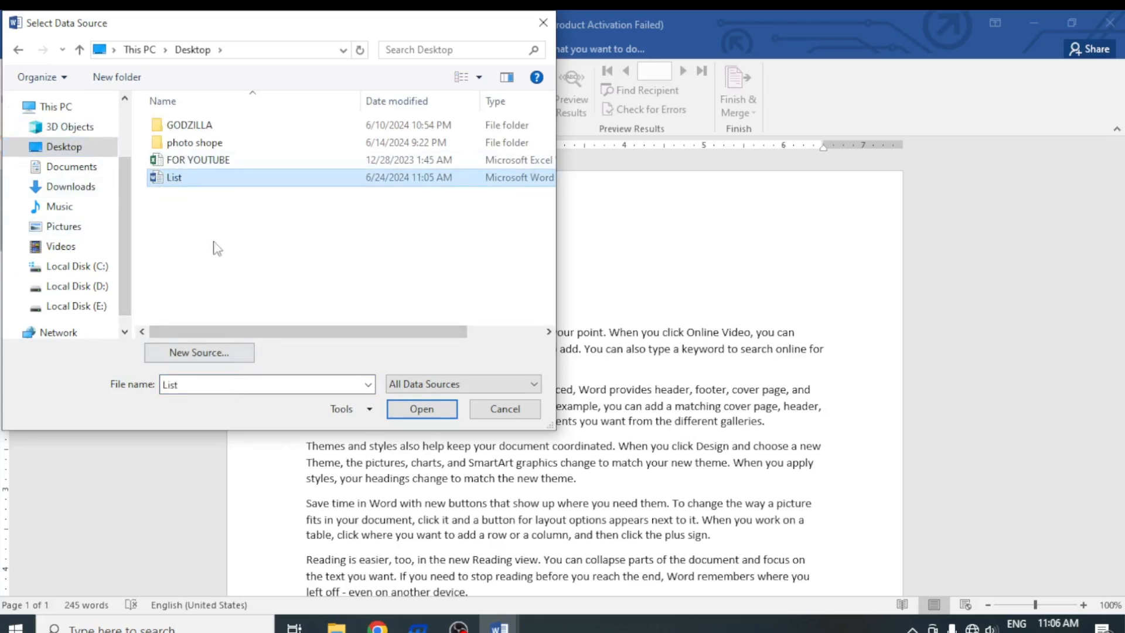
pyautogui.click(421, 409)
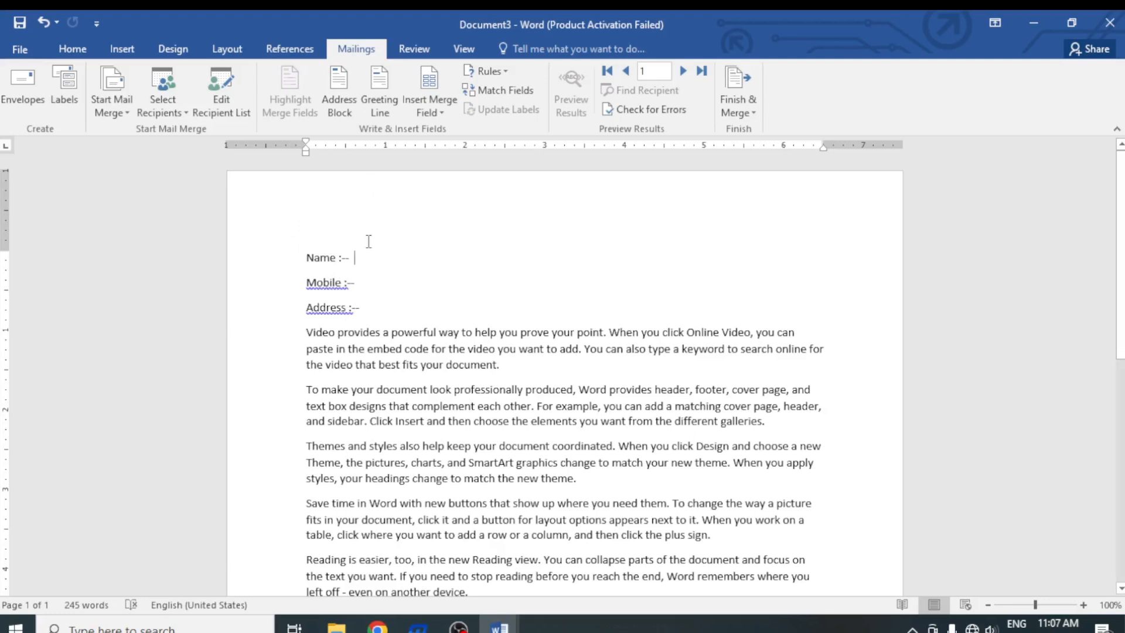
# Step: Insert the Name, Mobile and Address merge fields after their matching labels in the letter
pyautogui.click(432, 110)
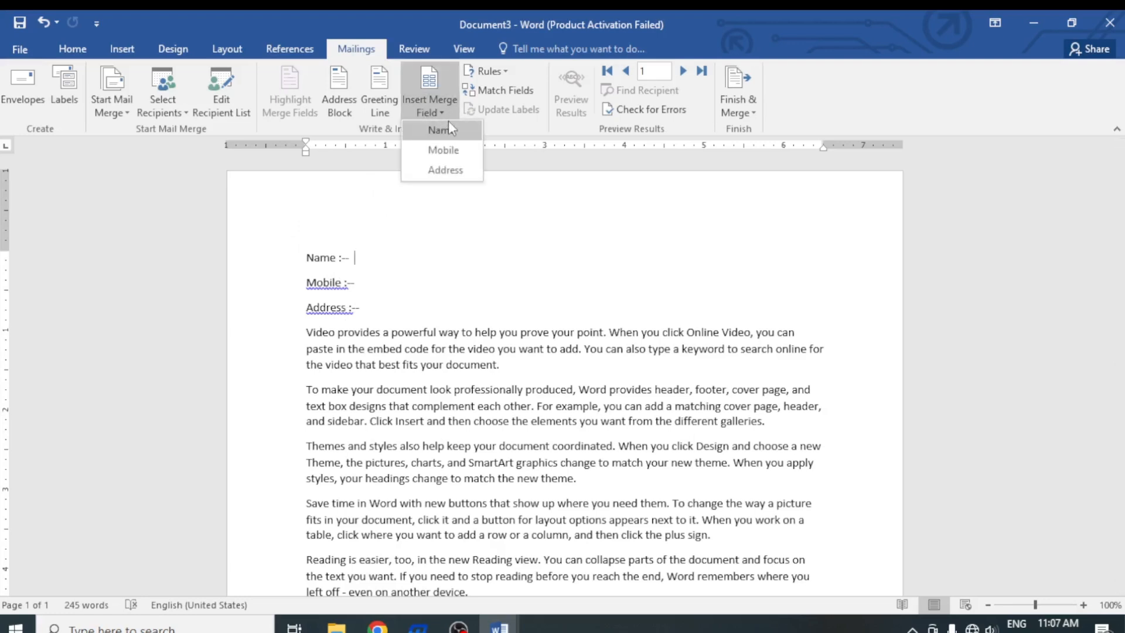
pyautogui.click(450, 131)
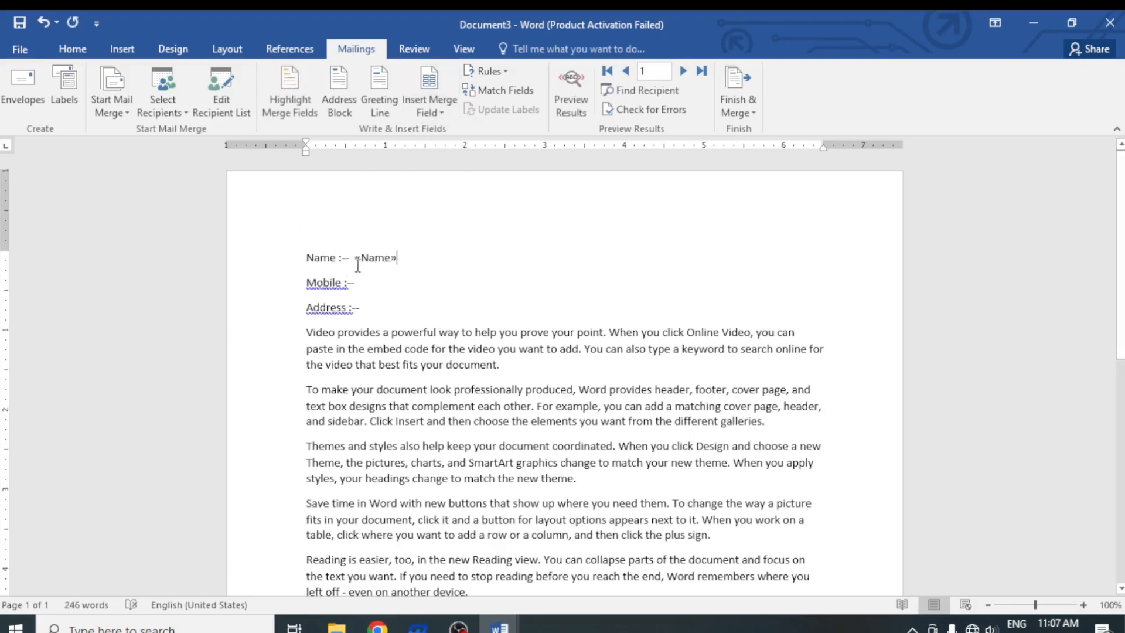
pyautogui.click(370, 288)
pyautogui.click(454, 109)
pyautogui.click(455, 153)
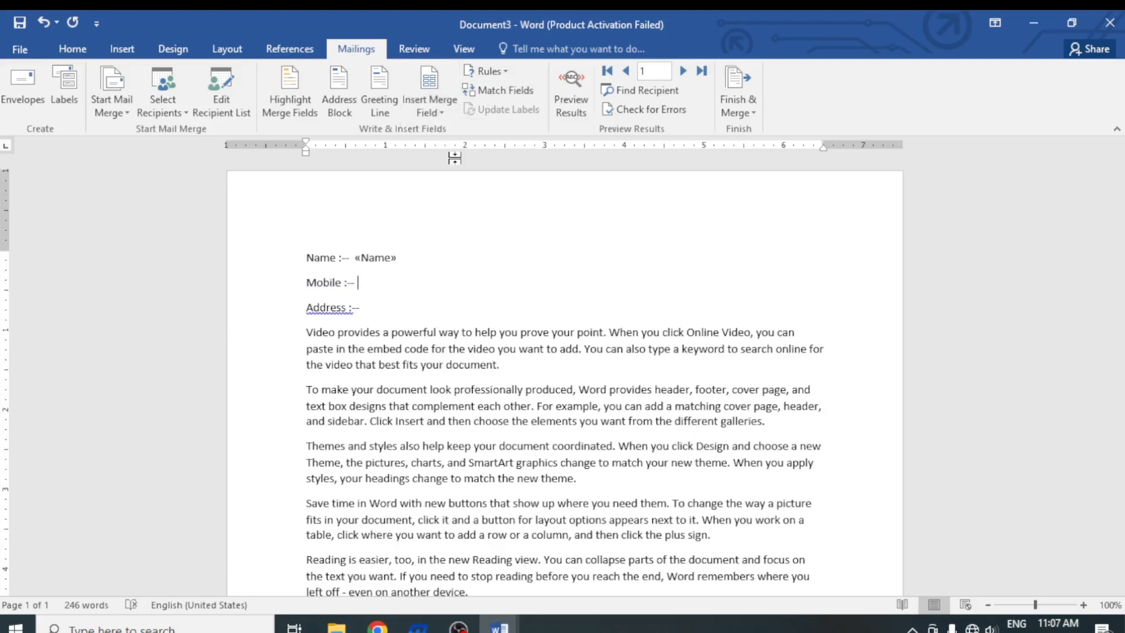
pyautogui.click(375, 309)
pyautogui.click(444, 100)
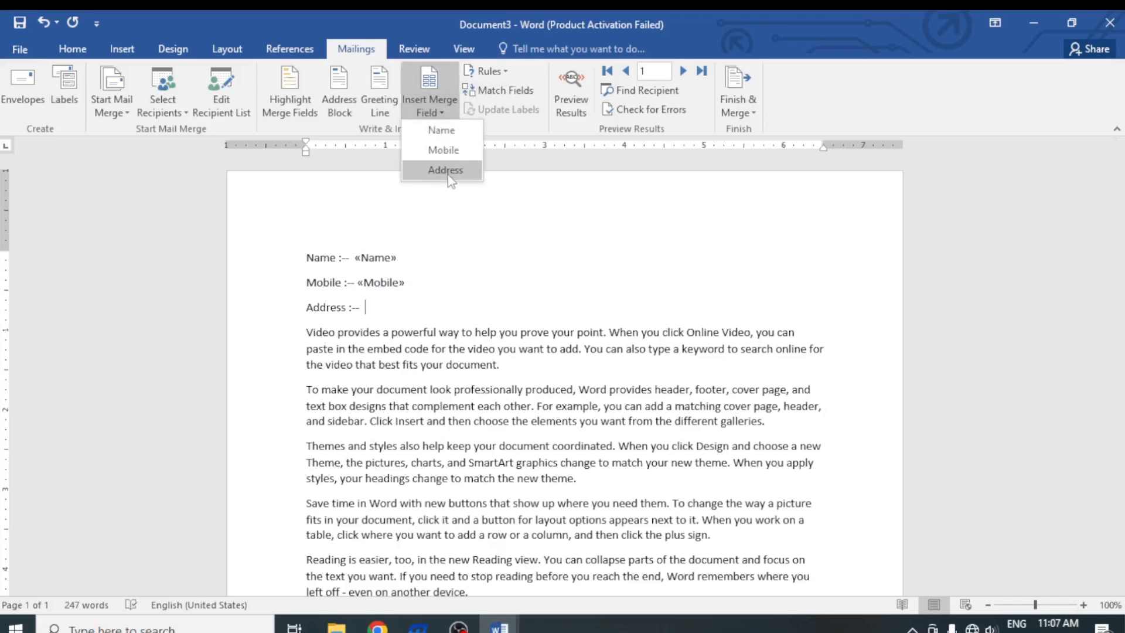
pyautogui.click(448, 172)
pyautogui.scroll(-3, 507, 308)
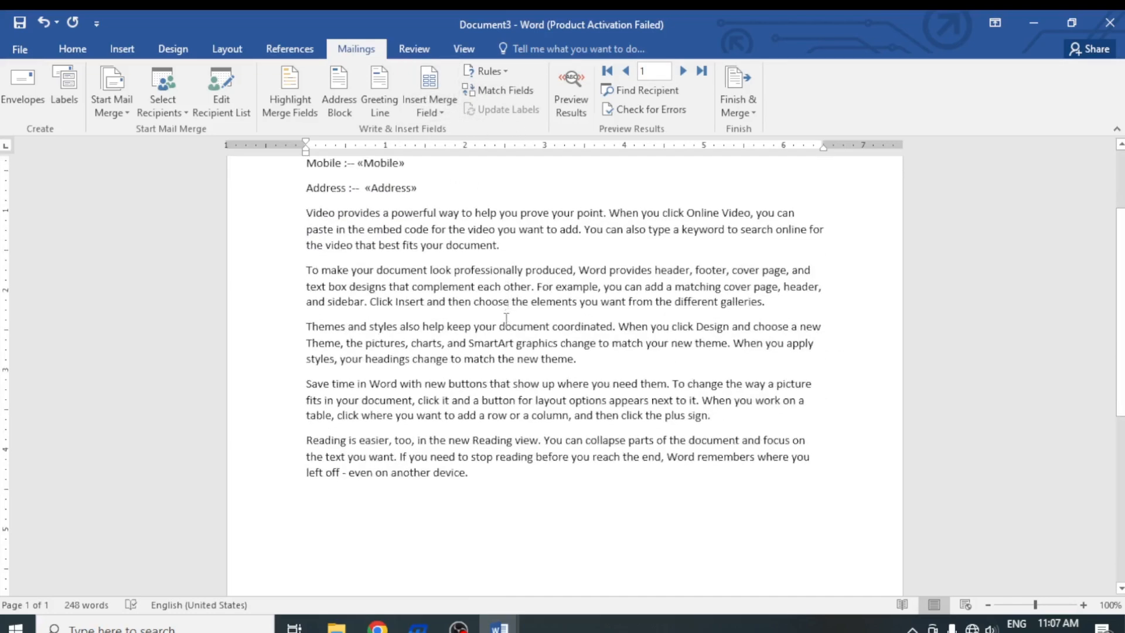
# Step: Preview the merged letter with real recipient data and go through the records up to the fourth recipient
pyautogui.scroll(3, 508, 308)
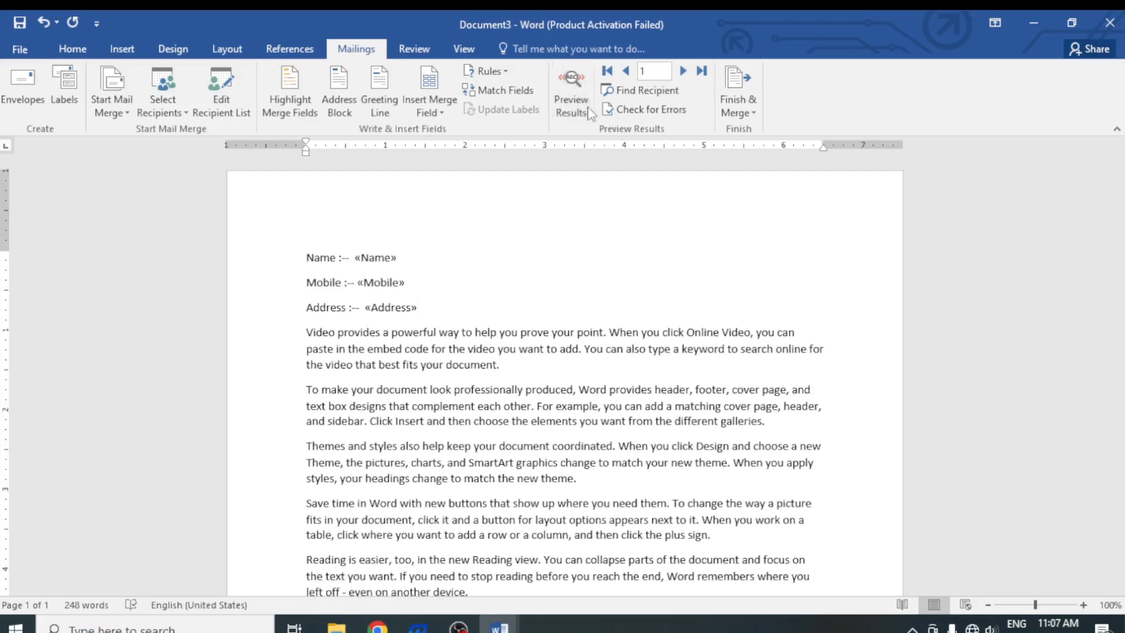
pyautogui.click(581, 93)
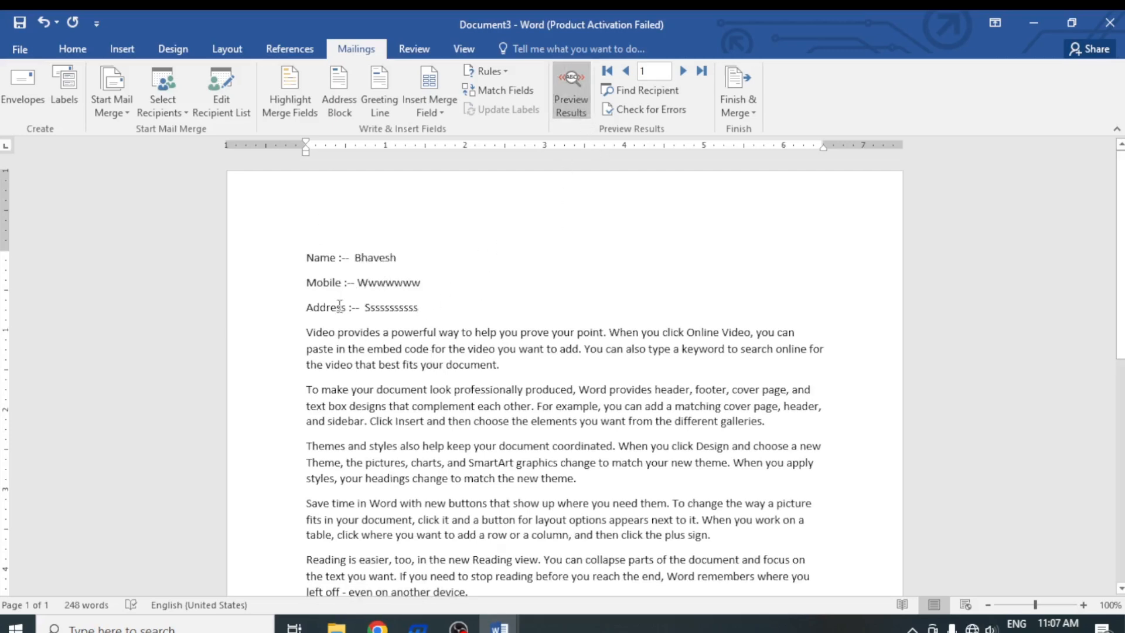
pyautogui.scroll(-8, 520, 389)
pyautogui.scroll(8, 432, 216)
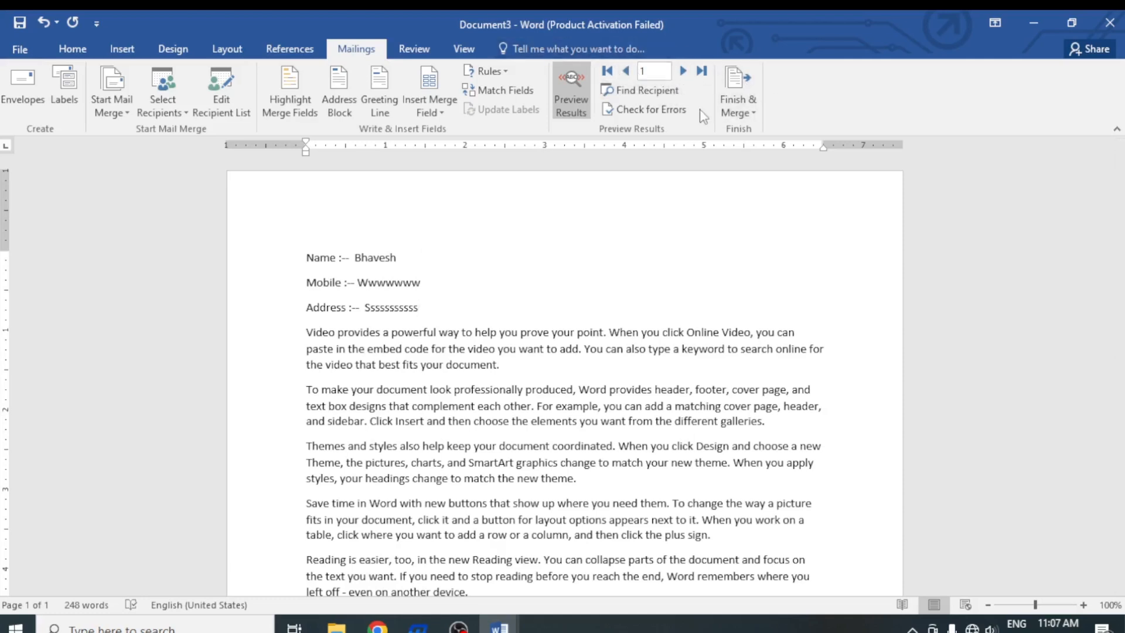
pyautogui.click(684, 71)
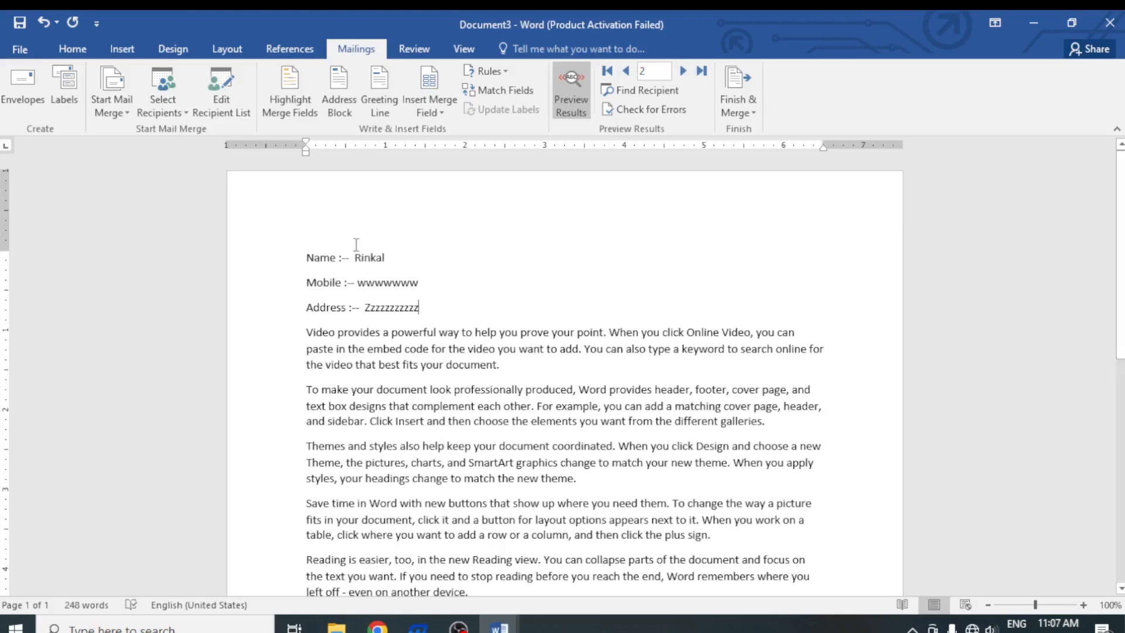
pyautogui.click(682, 71)
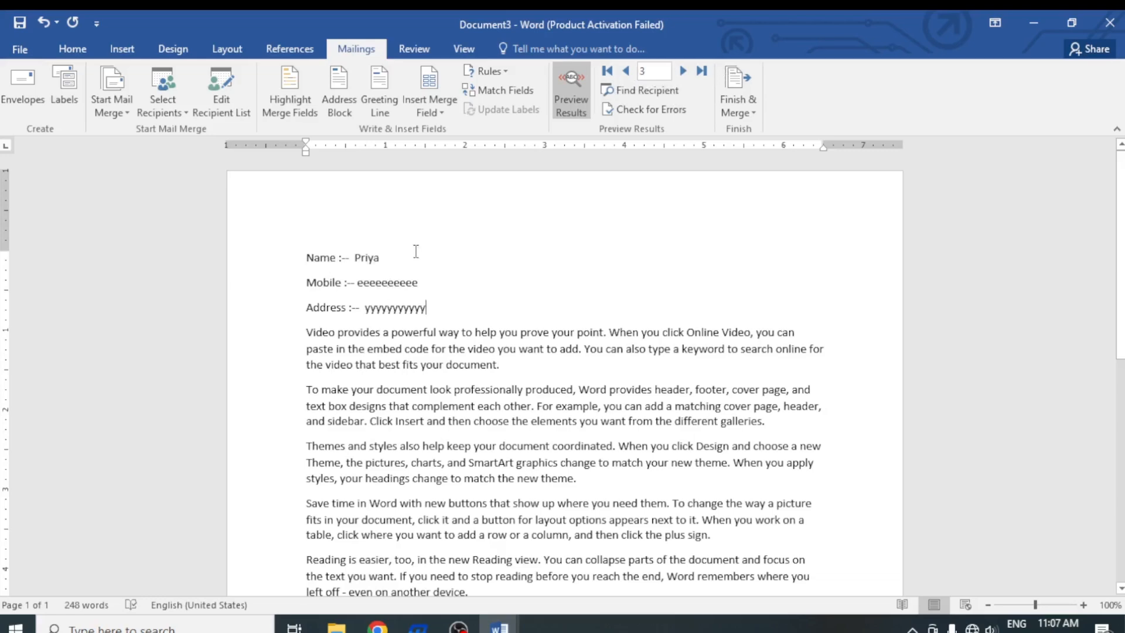
pyautogui.click(683, 71)
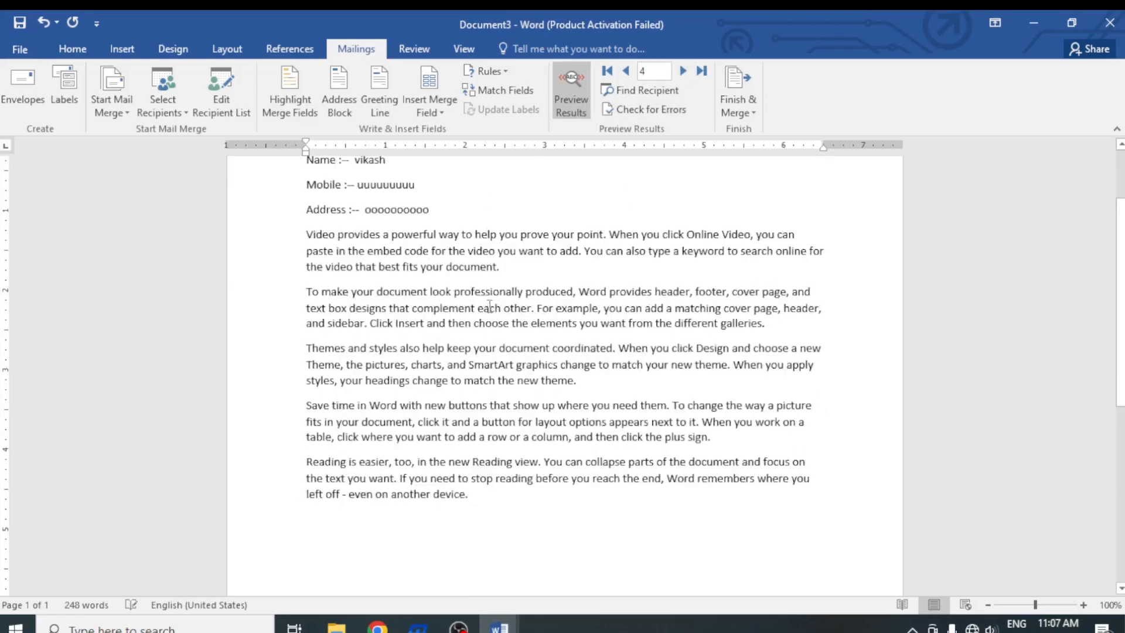
# Step: Open the recipient search, examine the fields it can search in, and close it
pyautogui.click(623, 90)
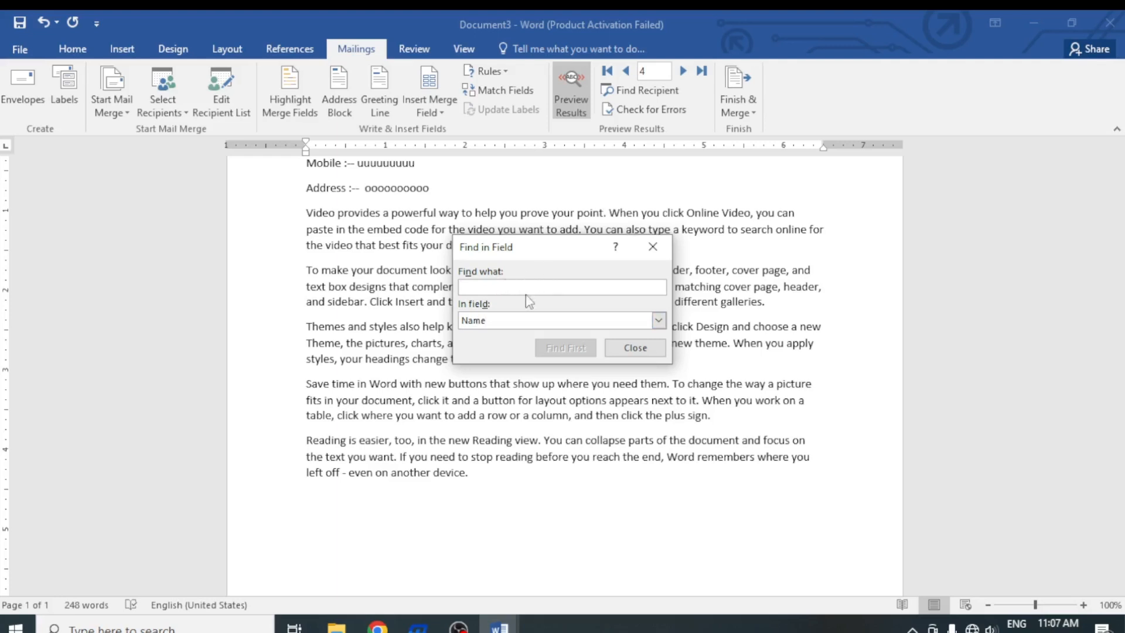
pyautogui.click(659, 320)
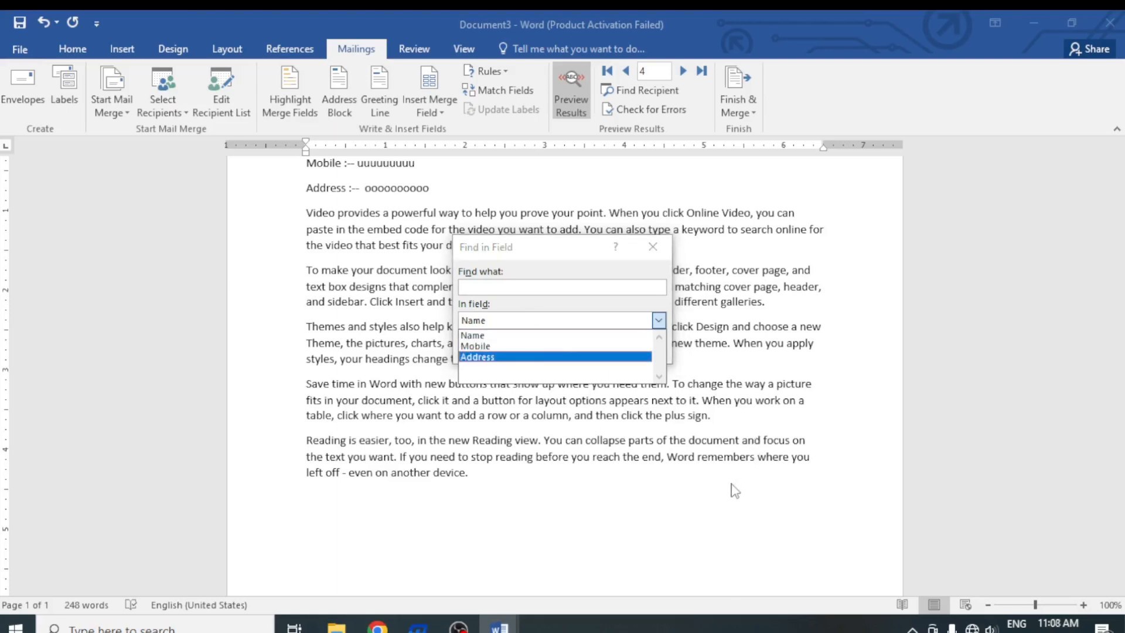
pyautogui.click(655, 251)
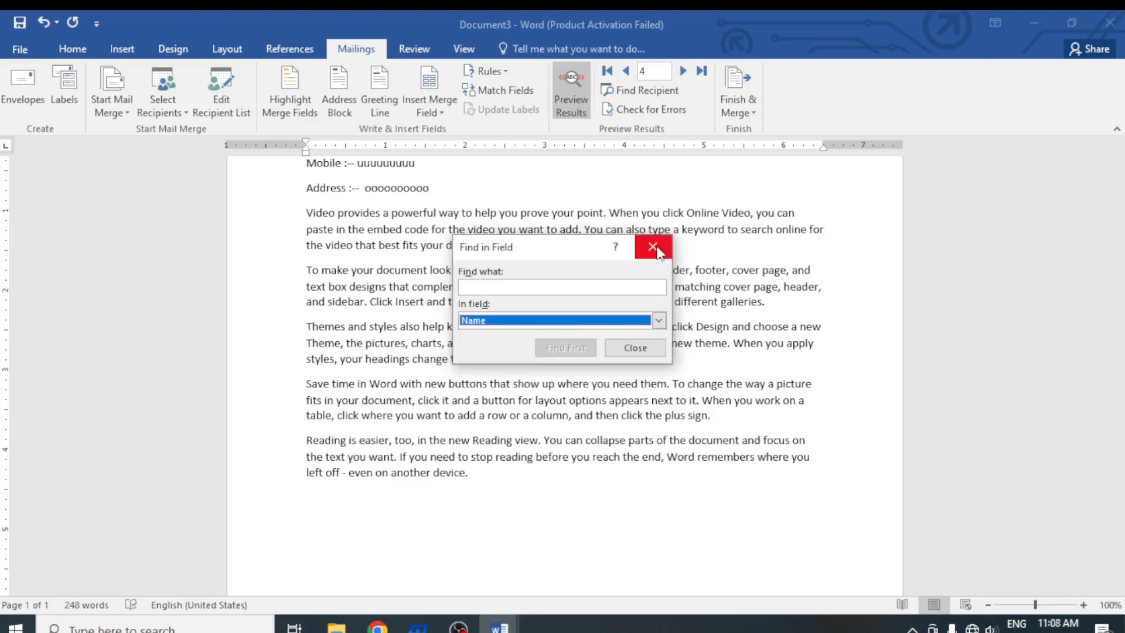
pyautogui.click(657, 251)
pyautogui.scroll(3, 785, 251)
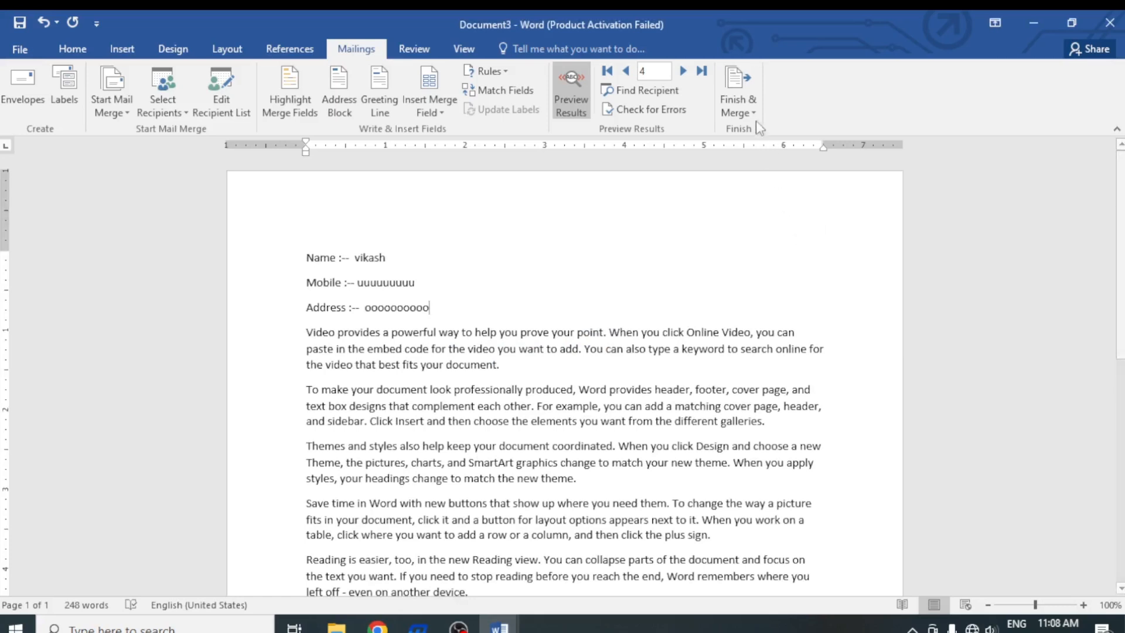
# Step: Examine the Finish & Merge output options and look over the previewed letter
pyautogui.click(739, 105)
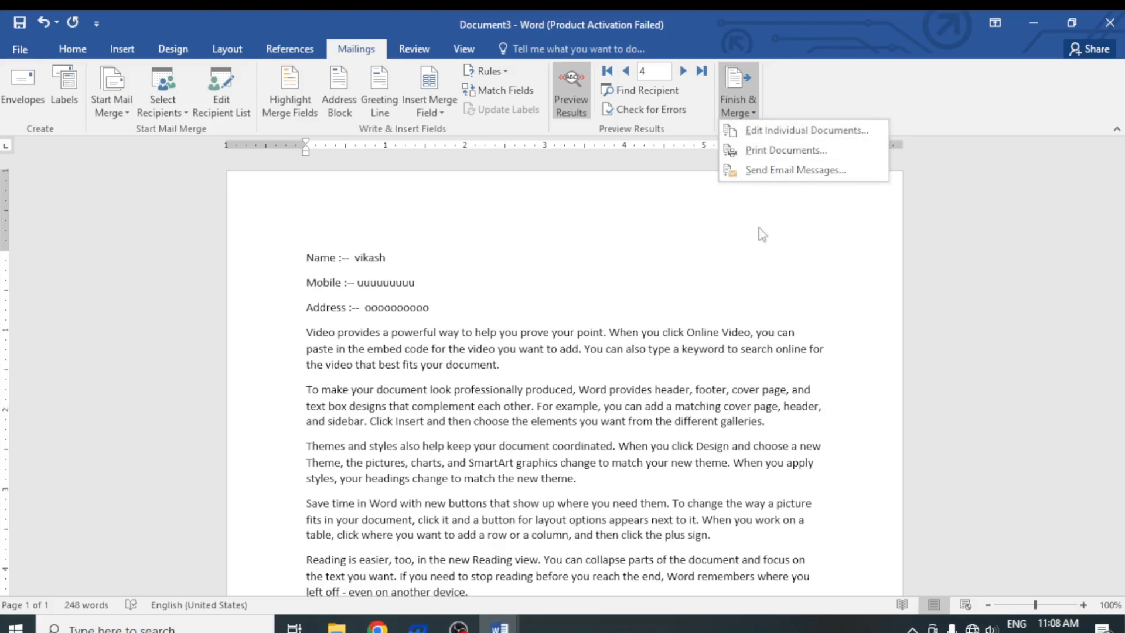
pyautogui.click(614, 258)
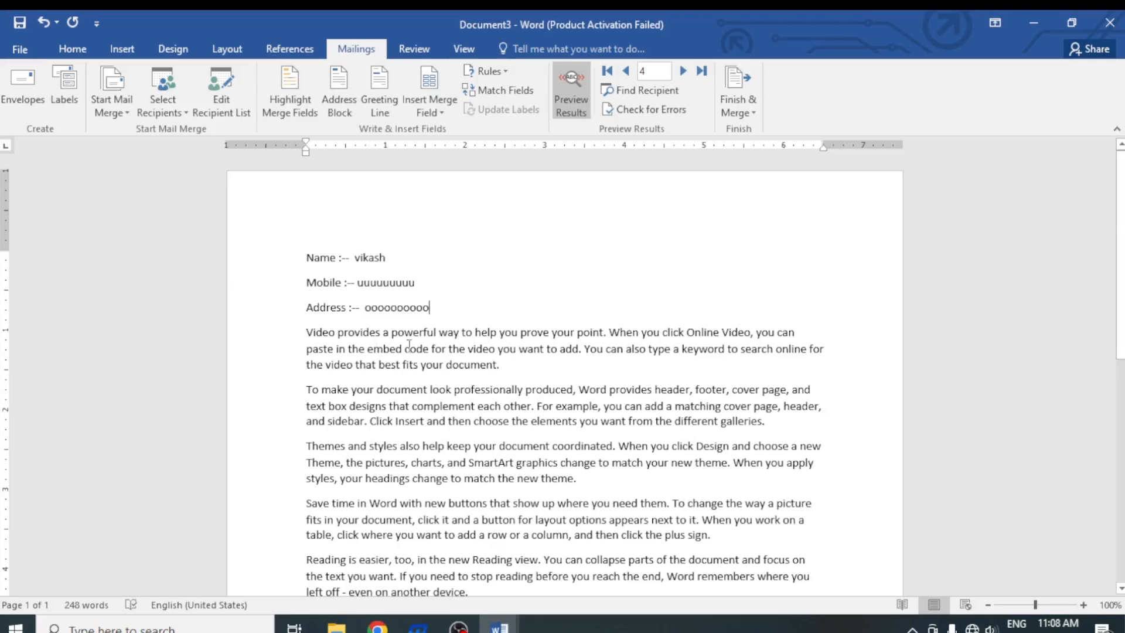
pyautogui.scroll(-6, 460, 351)
pyautogui.scroll(6, 462, 301)
pyautogui.scroll(1, 462, 301)
# Step: Delete the Name, Mobile and Address lines above the first sample paragraph
pyautogui.click(416, 52)
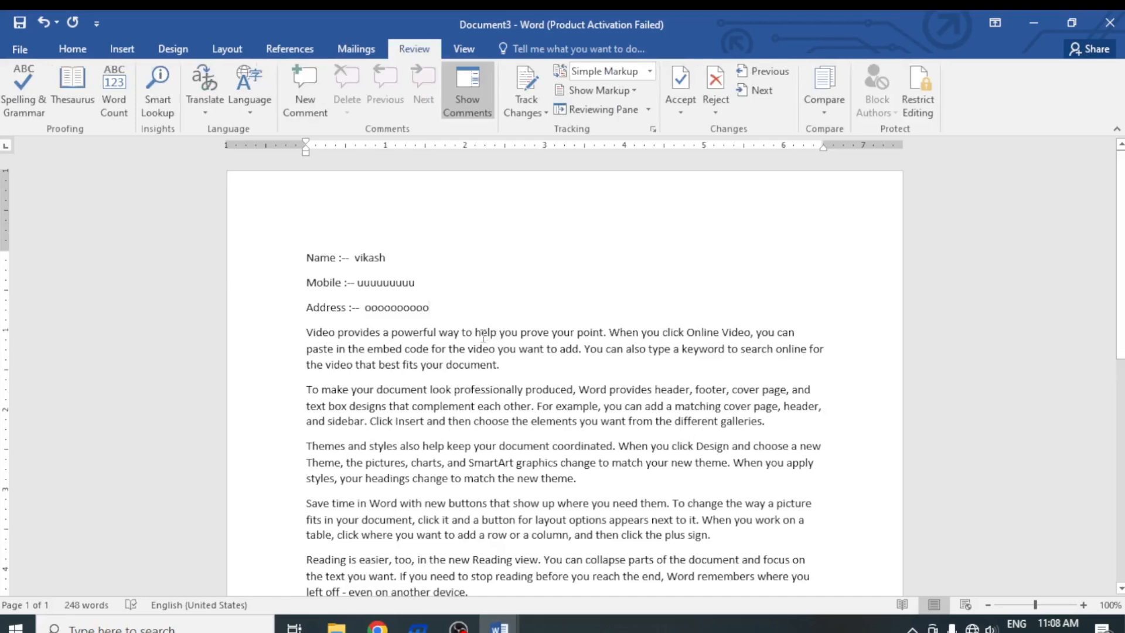
pyautogui.scroll(-6, 515, 359)
pyautogui.scroll(3, 520, 416)
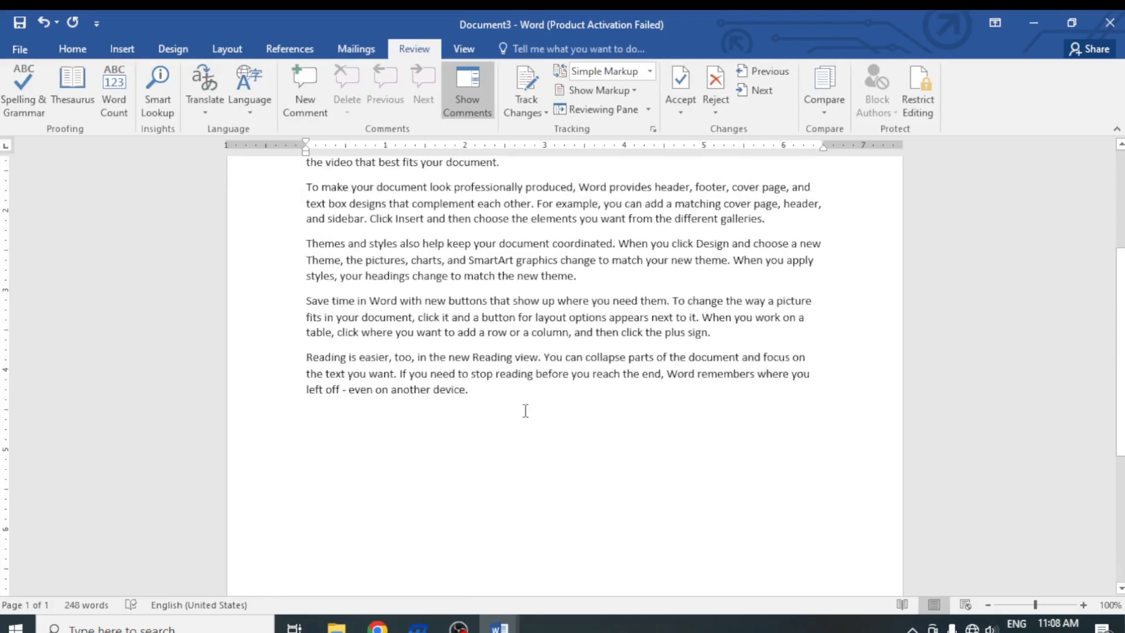
pyautogui.scroll(4, 525, 410)
pyautogui.moveTo(466, 307); pyautogui.dragTo(272, 258)
pyautogui.press('Delete')
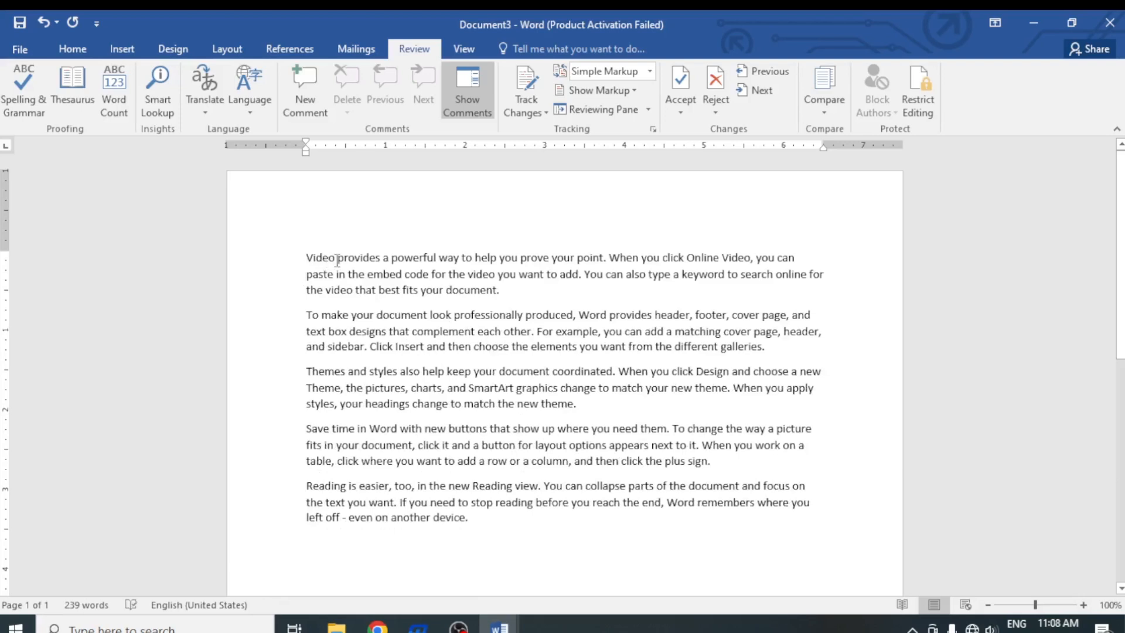
# Step: Add the misspelled word "Computar" on its own line above the first paragraph, followed by blank lines
pyautogui.click(339, 261)
pyautogui.press('Return')
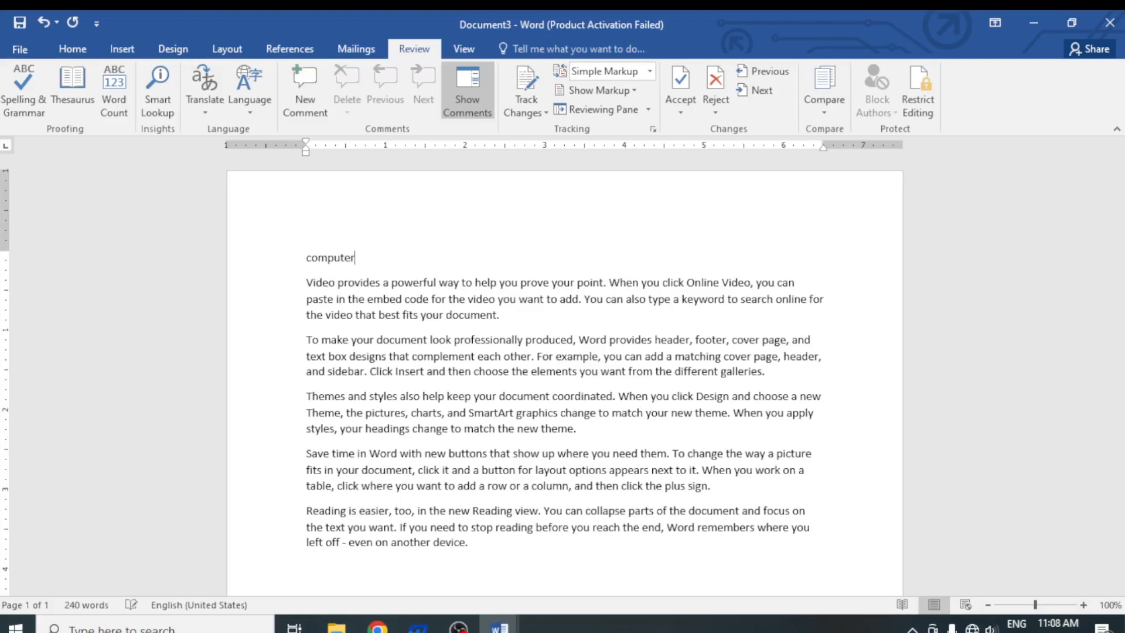
pyautogui.click(345, 258)
pyautogui.press('Delete')
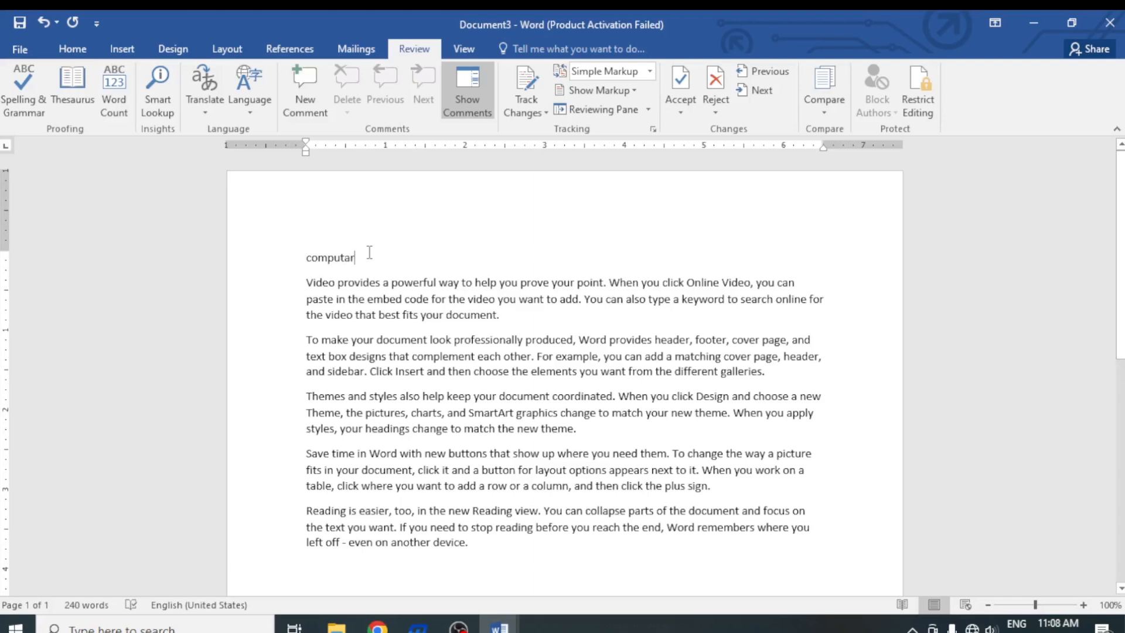
pyautogui.press('Return')
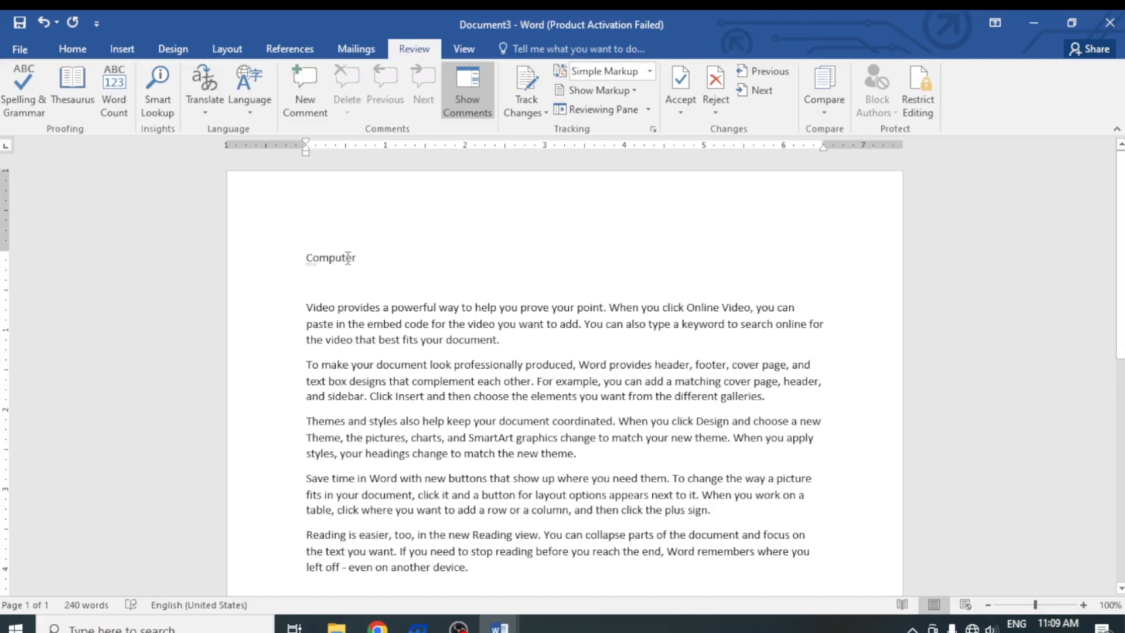
pyautogui.press('BackSpace')
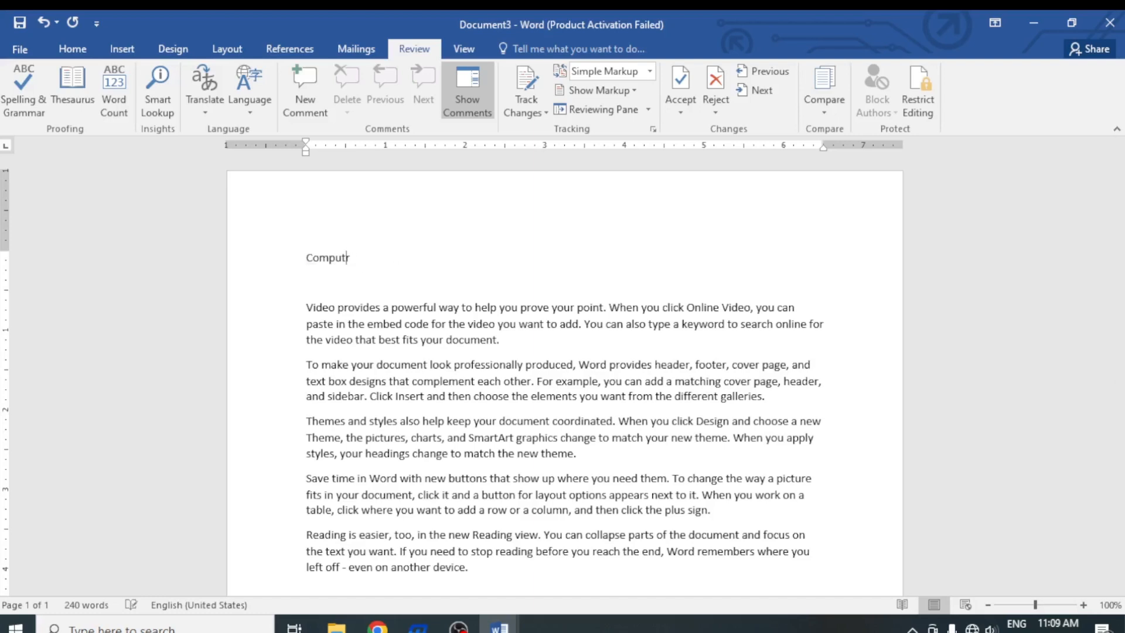
pyautogui.press('Return')
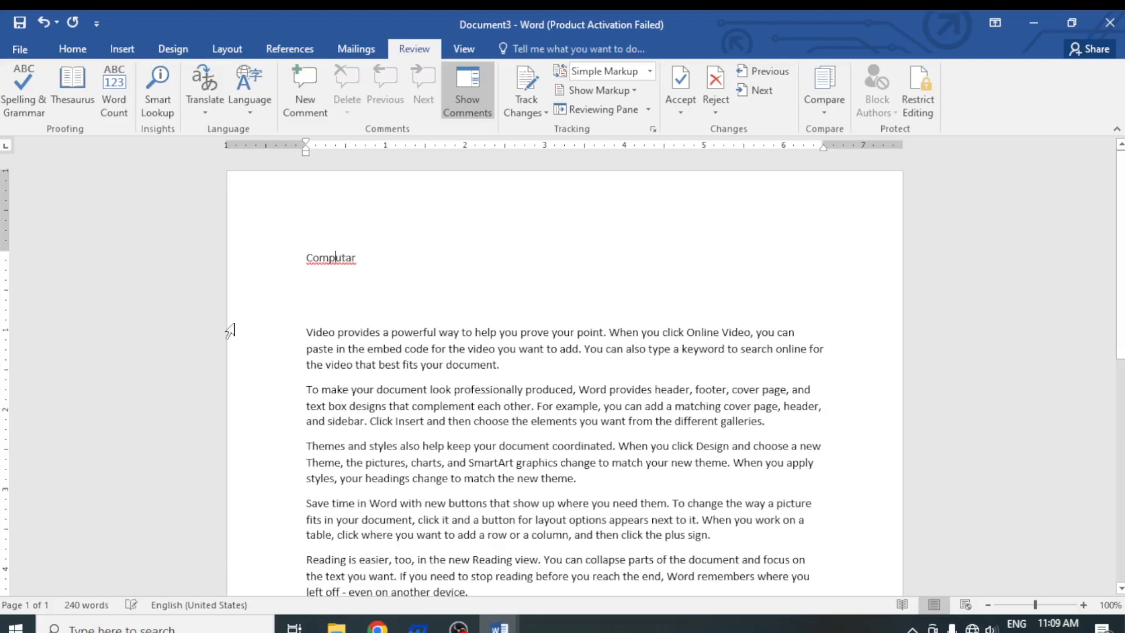
# Step: Run the Spelling & Grammar check and replace "Computar" with the suggested "Computer"
pyautogui.click(23, 90)
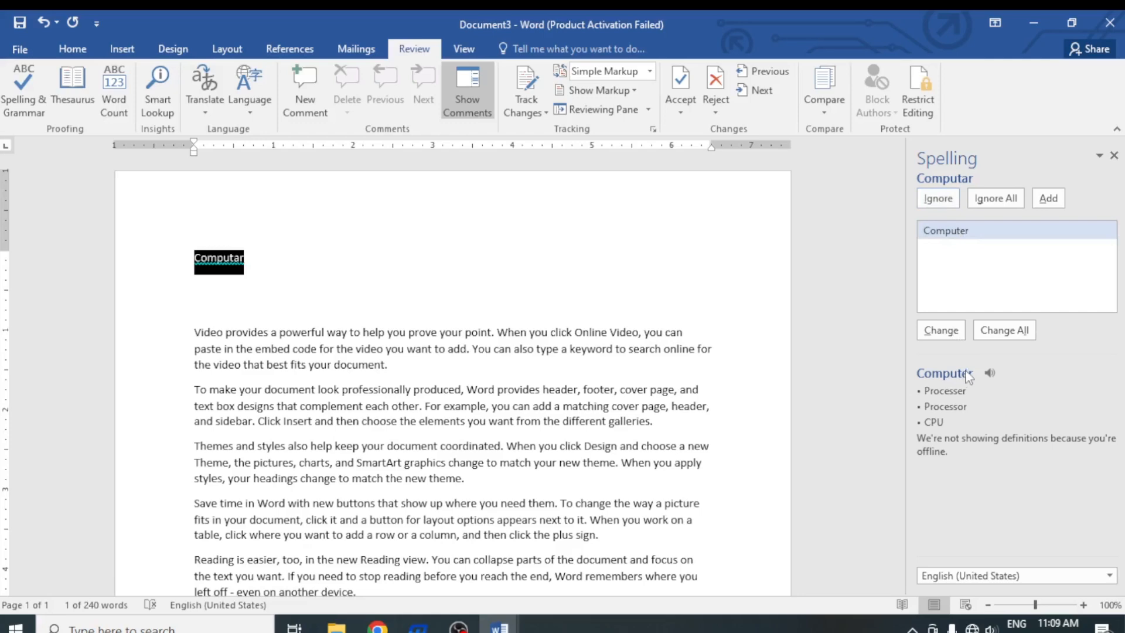
pyautogui.click(940, 330)
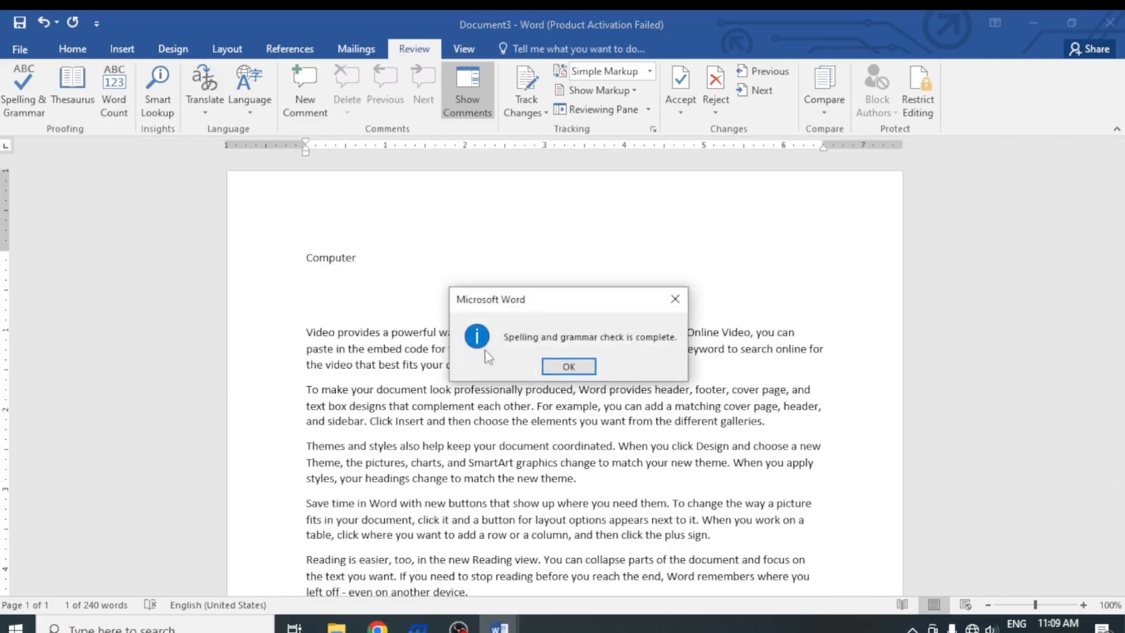
pyautogui.click(569, 366)
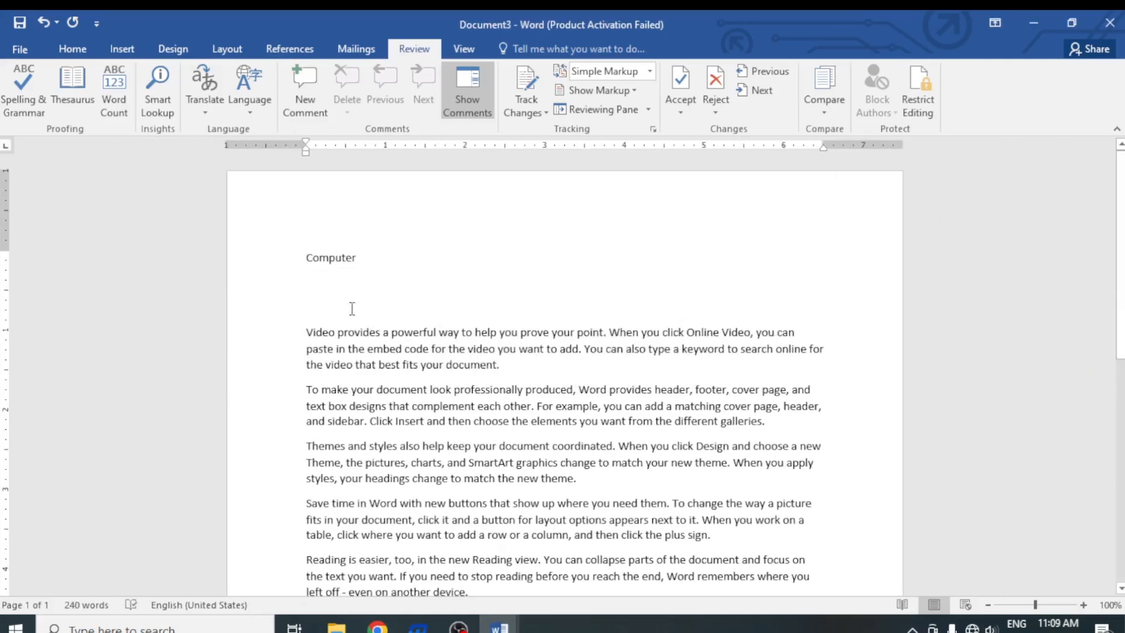
# Step: Remove the extra blank lines and the word "Computer", and put a double space between "Video" and "provides"
pyautogui.press('BackSpace')
pyautogui.press('BackSpace')
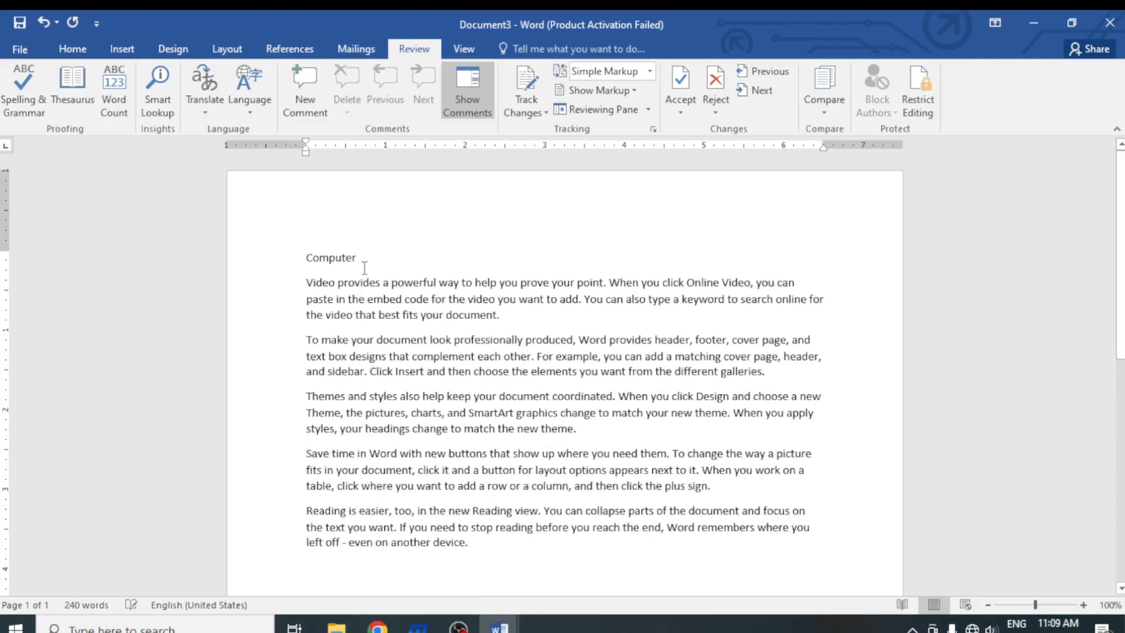
pyautogui.press('BackSpace')
pyautogui.press('BackSpace')
pyautogui.press('BackSpace')
pyautogui.press('BackSpace')
pyautogui.press('BackSpace')
pyautogui.press('BackSpace')
pyautogui.press('BackSpace')
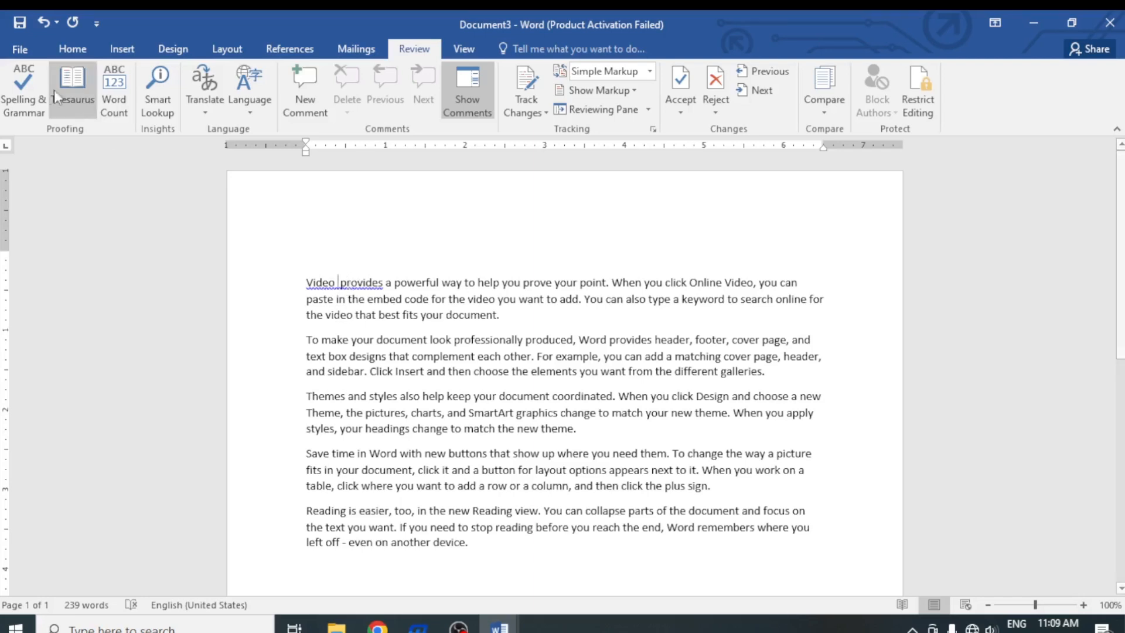
# Step: Run the Spelling & Grammar check and correct the spacing error with the suggestion "Video provides"
pyautogui.click(20, 97)
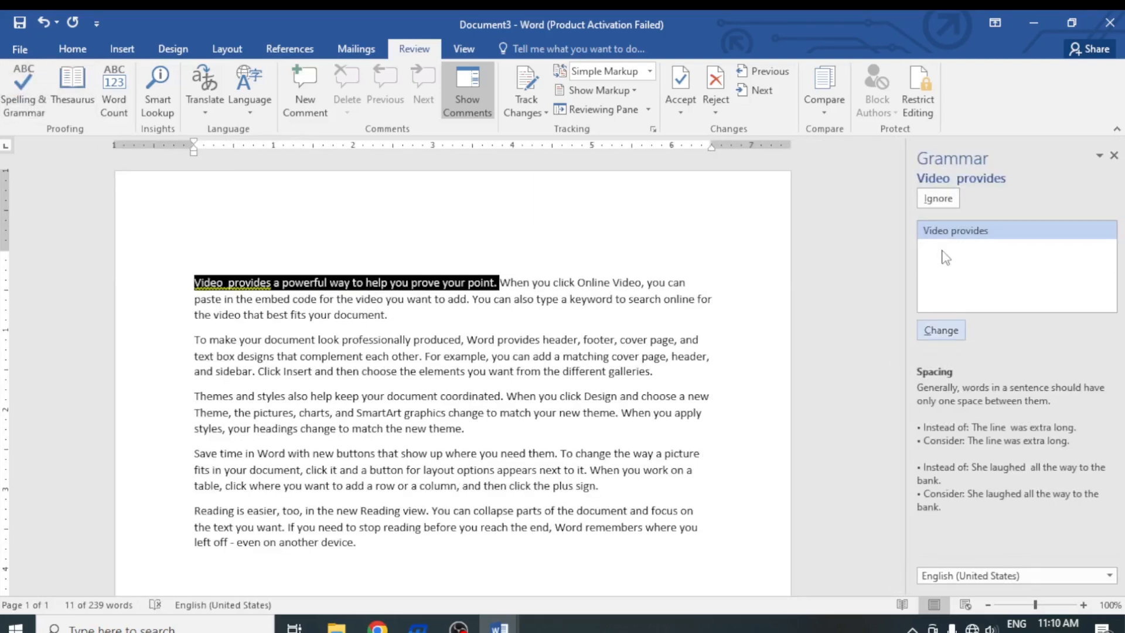
pyautogui.click(957, 236)
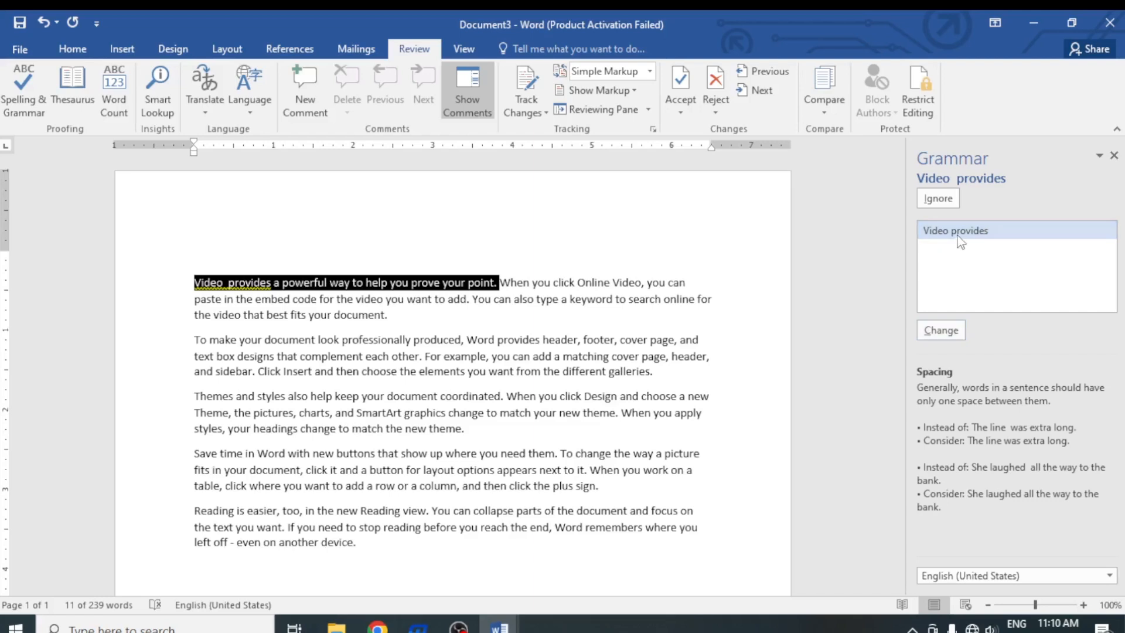
pyautogui.click(943, 330)
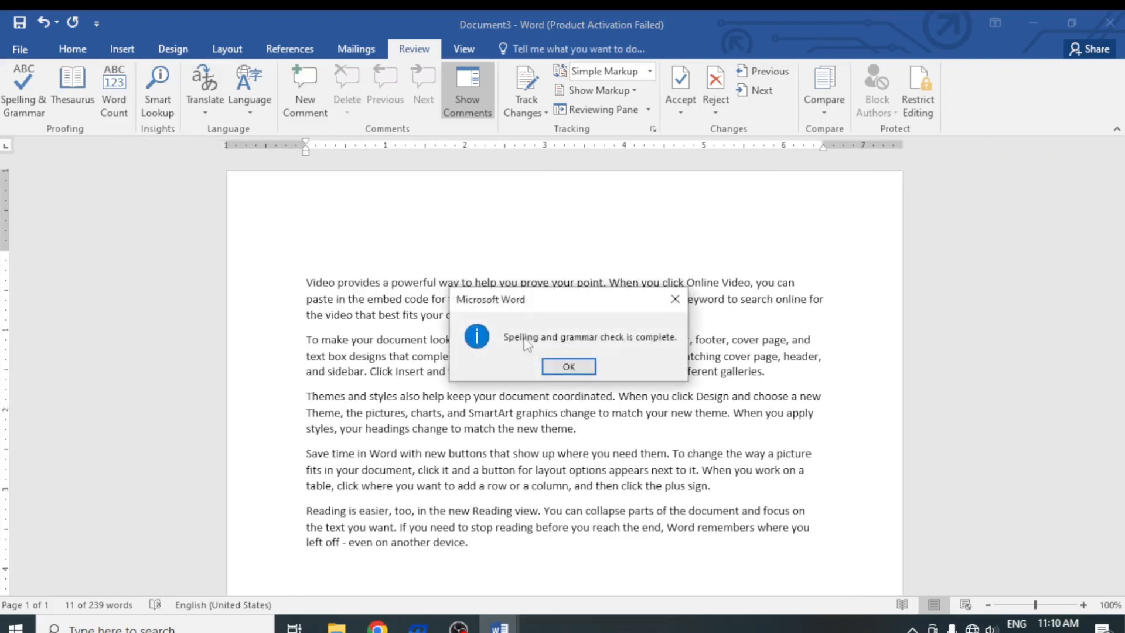
pyautogui.click(567, 366)
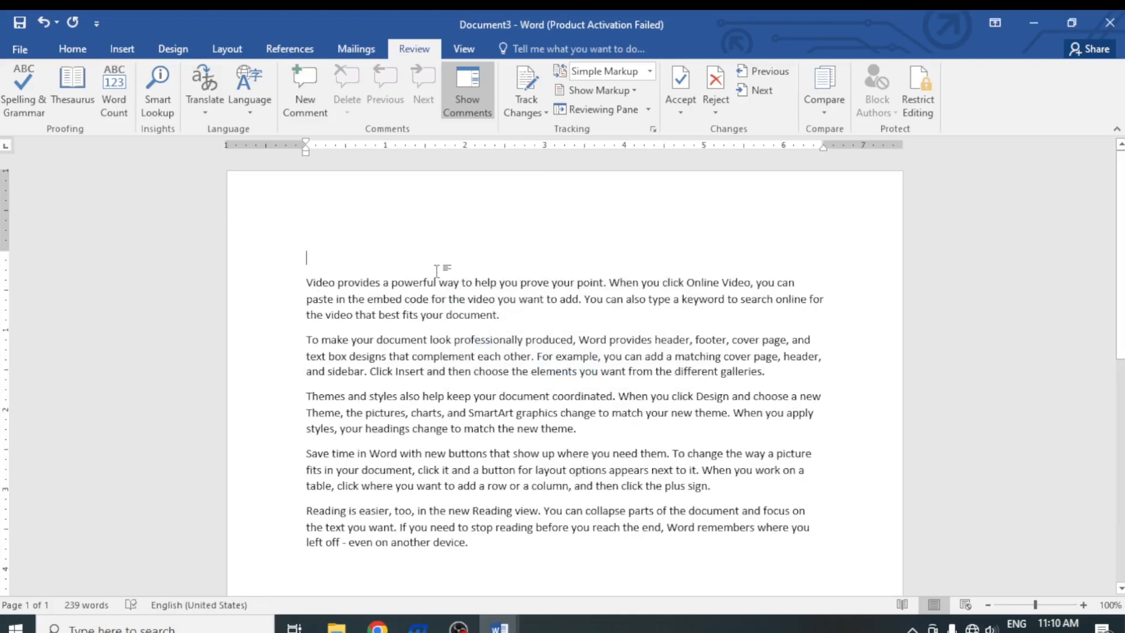
# Step: Look up "computer" in the Thesaurus and browse its list of synonyms
pyautogui.moveTo(482, 555); pyautogui.dragTo(371, 265)
pyautogui.click(372, 265)
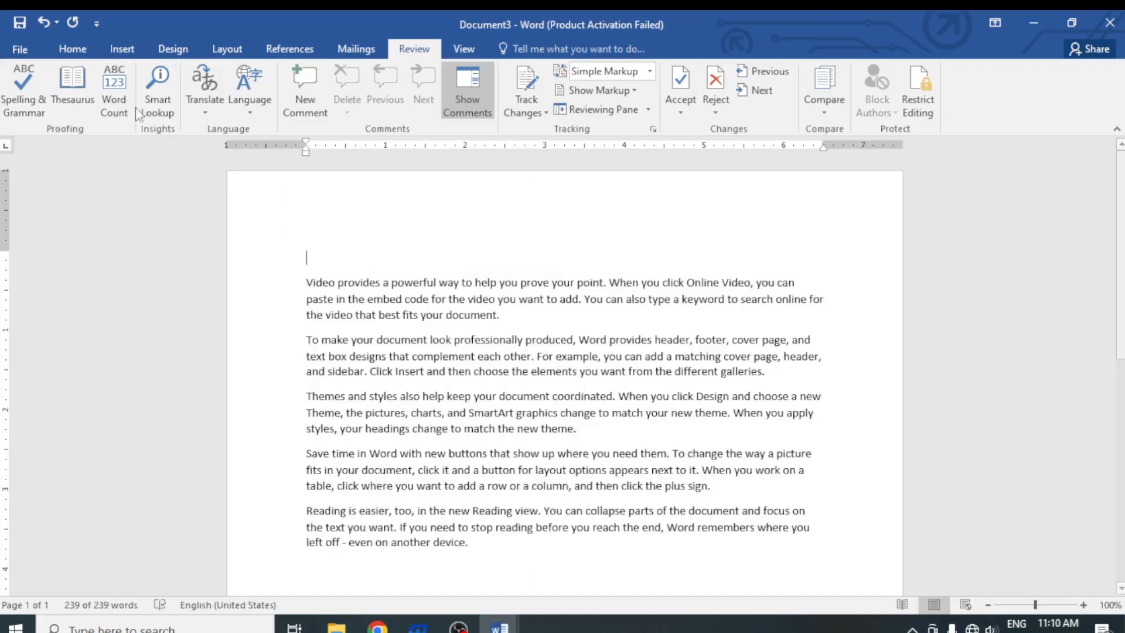
pyautogui.click(74, 88)
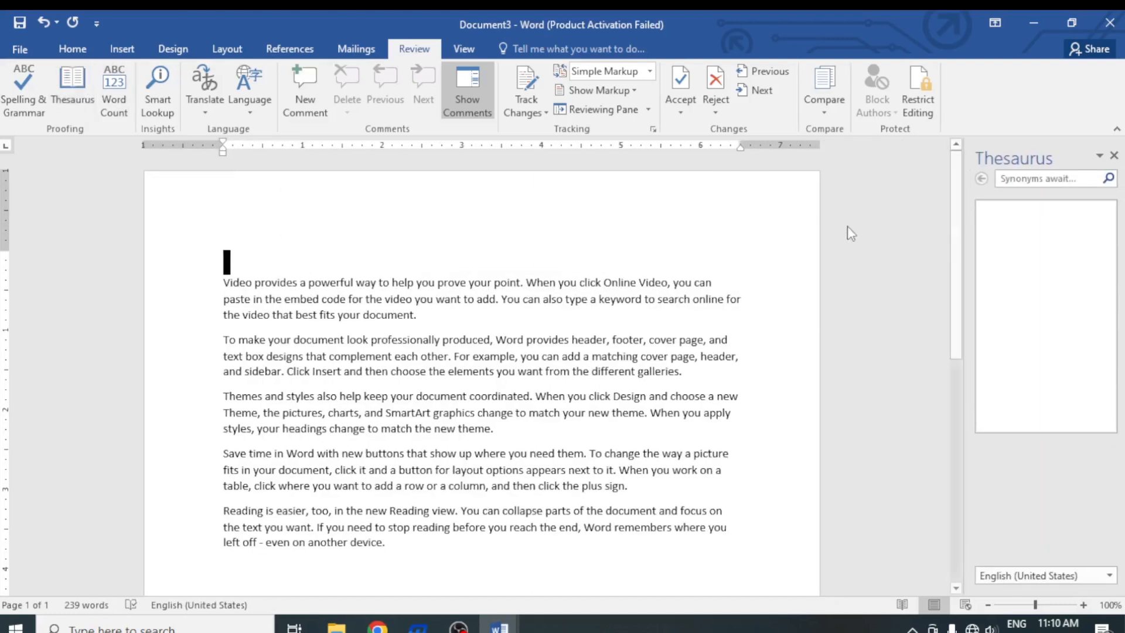
pyautogui.click(1073, 182)
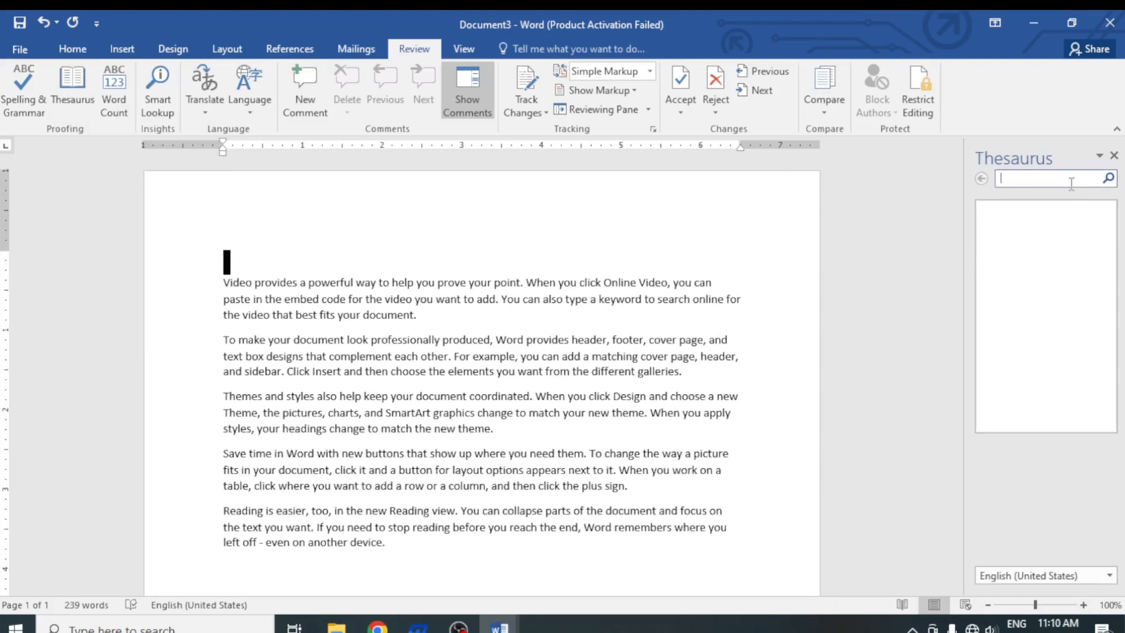
pyautogui.write('d')
pyautogui.click(1108, 179)
pyautogui.scroll(-2, 1029, 300)
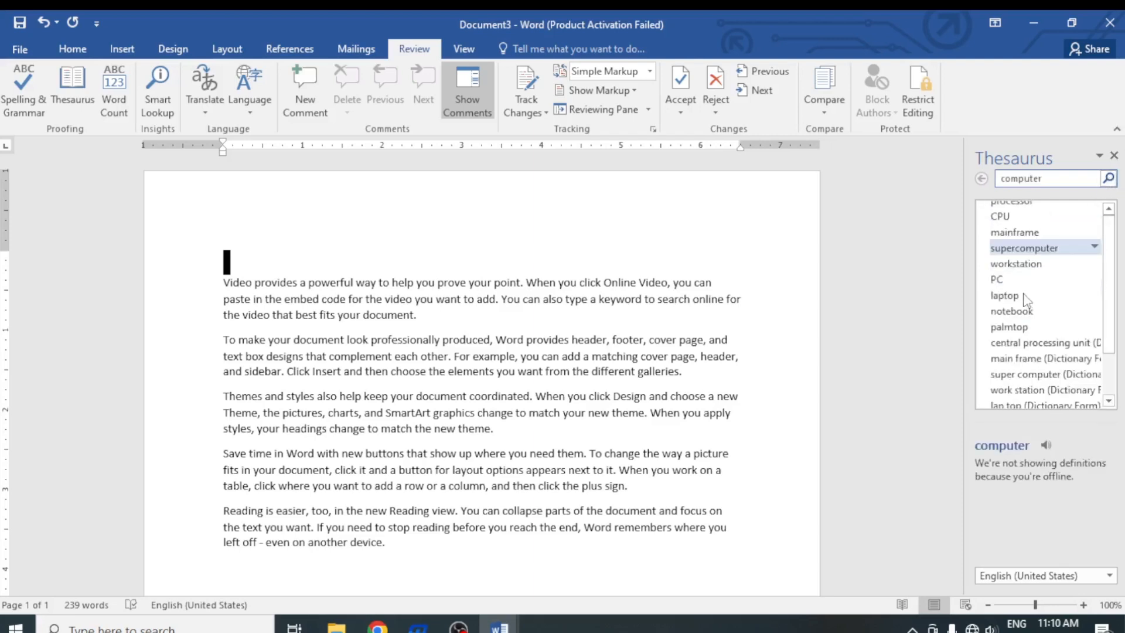
pyautogui.scroll(2, 1030, 300)
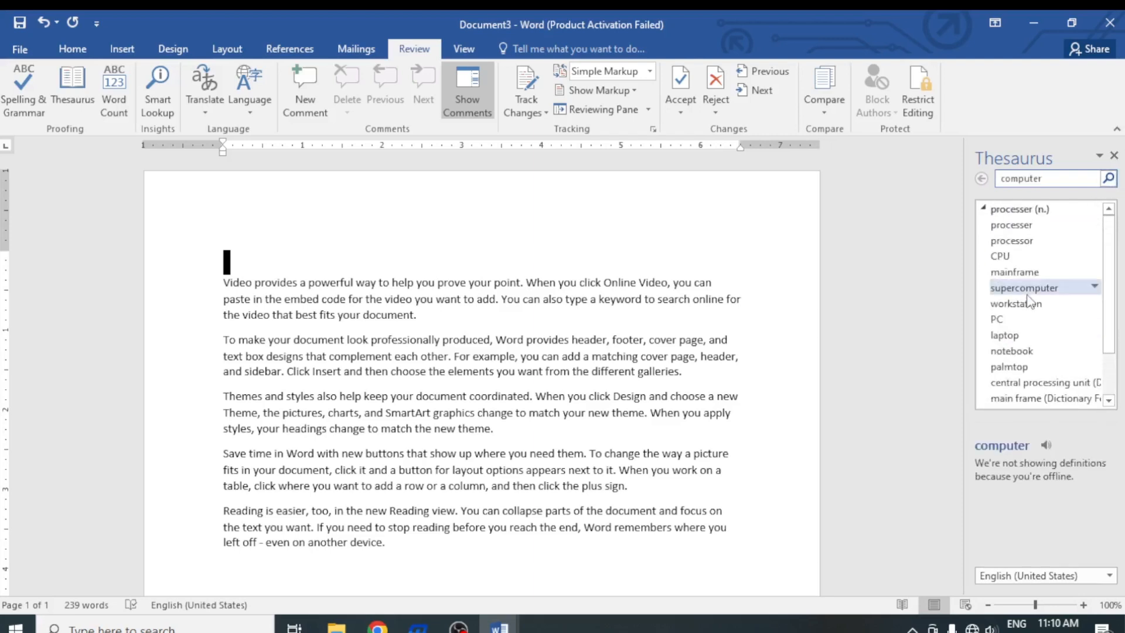
pyautogui.scroll(-2, 1029, 300)
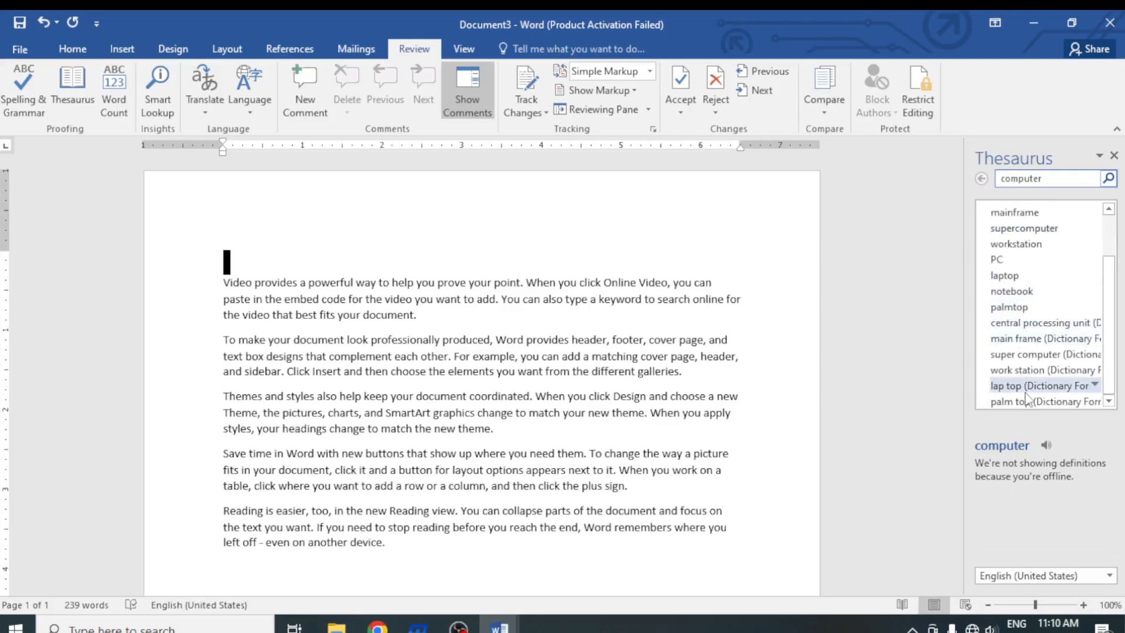
# Step: Finish browsing the synonyms of "computer", delete the blank line above the first paragraph, and close the Thesaurus
pyautogui.scroll(2, 1032, 345)
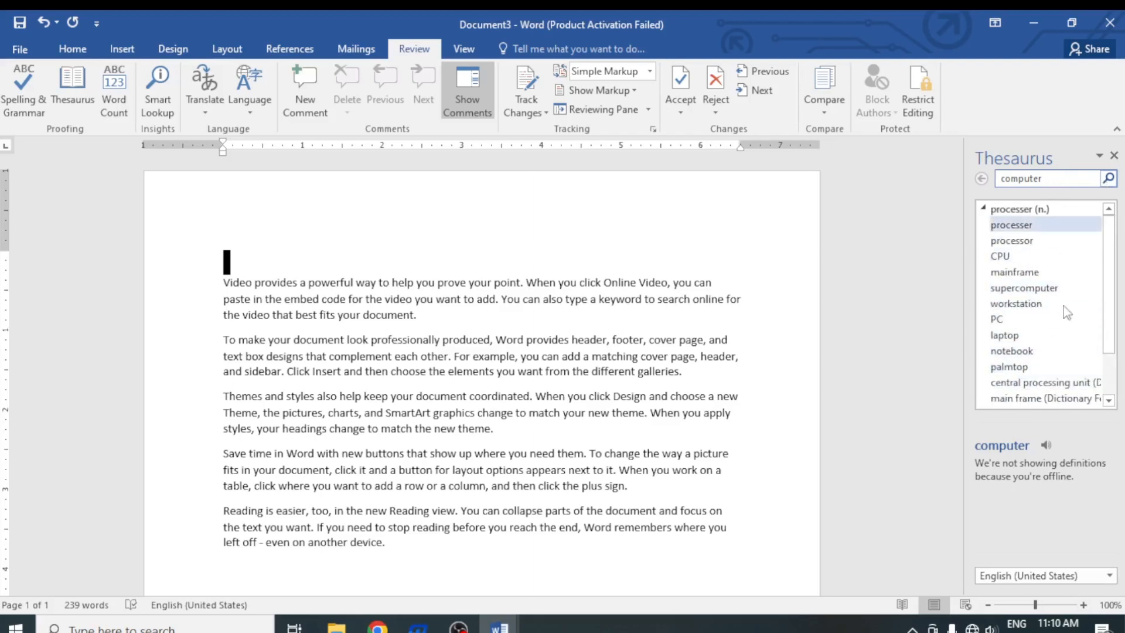
pyautogui.scroll(-2, 1072, 369)
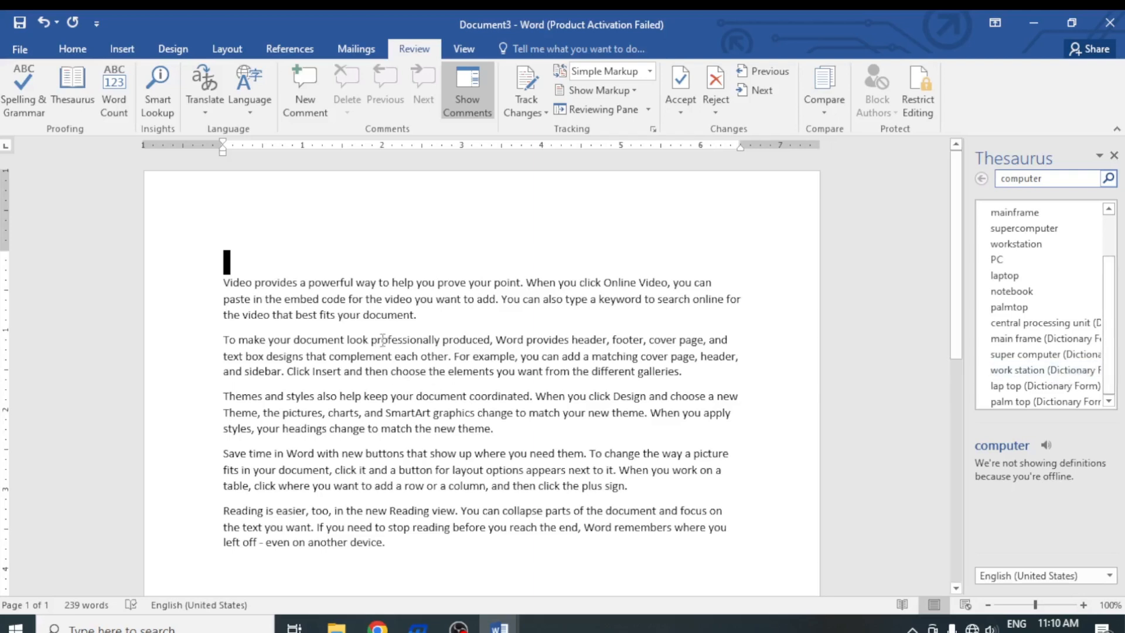
pyautogui.click(295, 264)
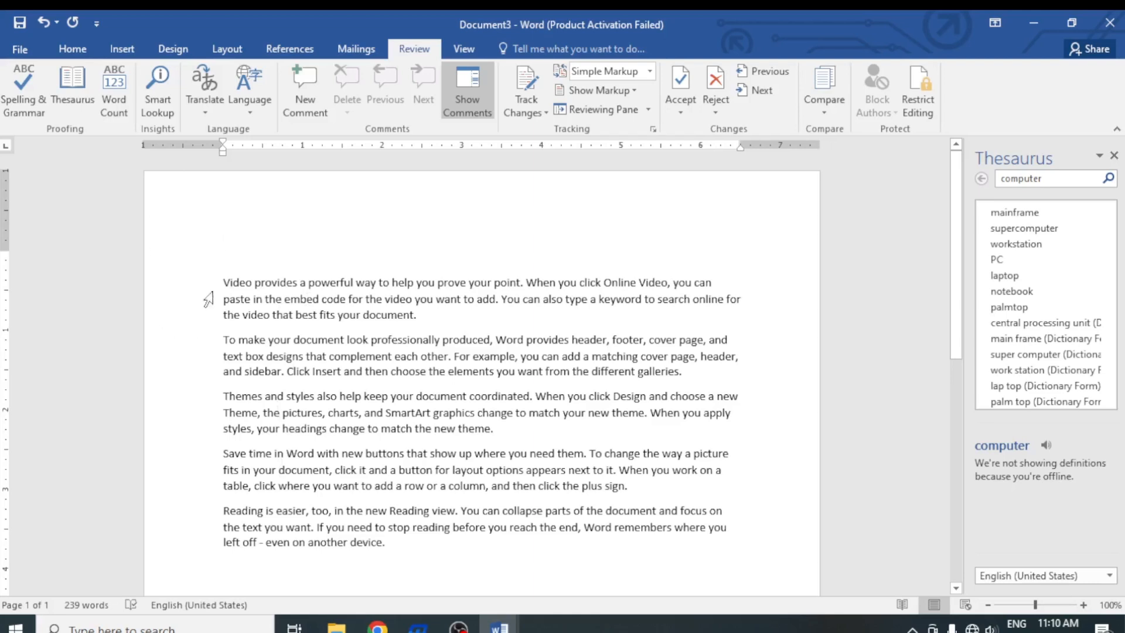
pyautogui.press('BackSpace')
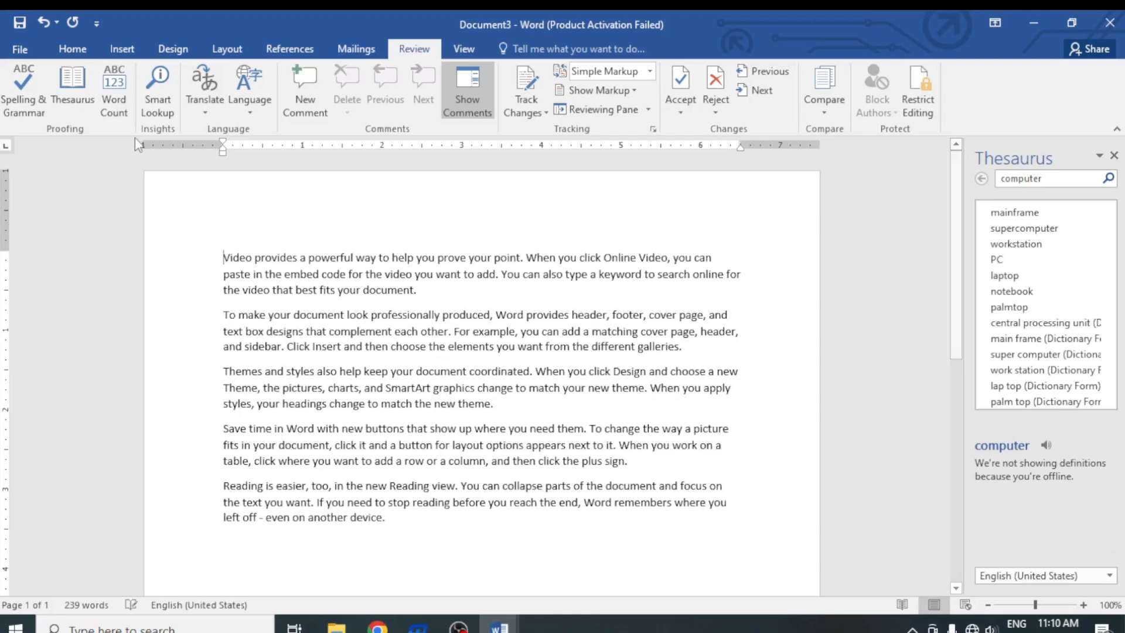
pyautogui.click(1114, 155)
# Step: Check the document's word count statistics
pyautogui.click(114, 88)
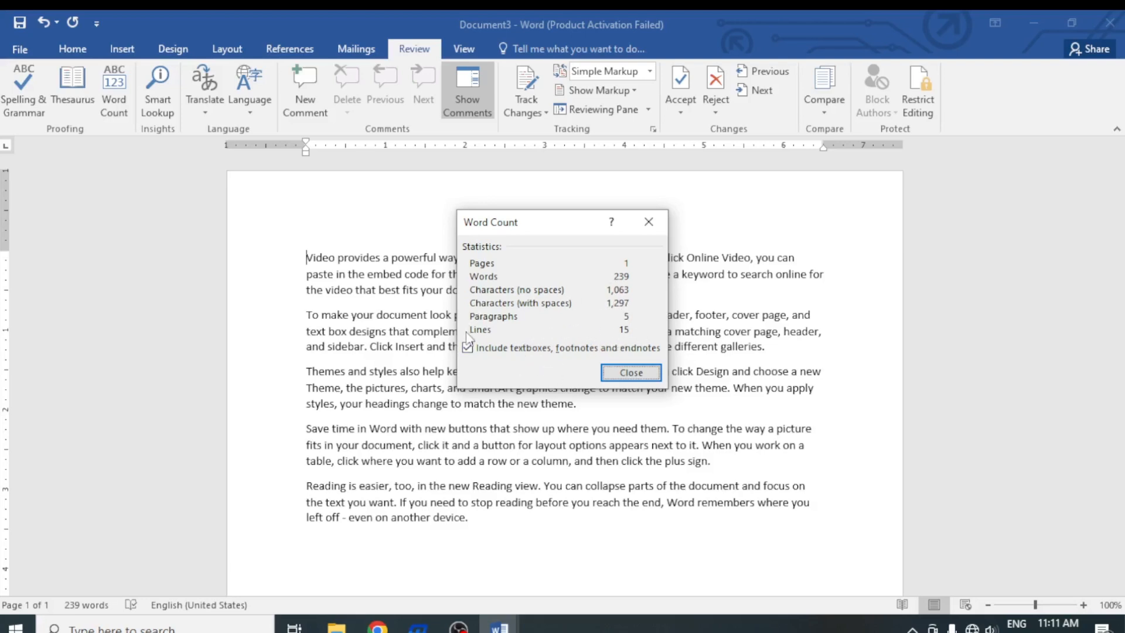
pyautogui.click(622, 376)
# Step: Select all five paragraphs, run Translate Selected Text from English (United States) to French (France), and view the available target languages
pyautogui.click(201, 93)
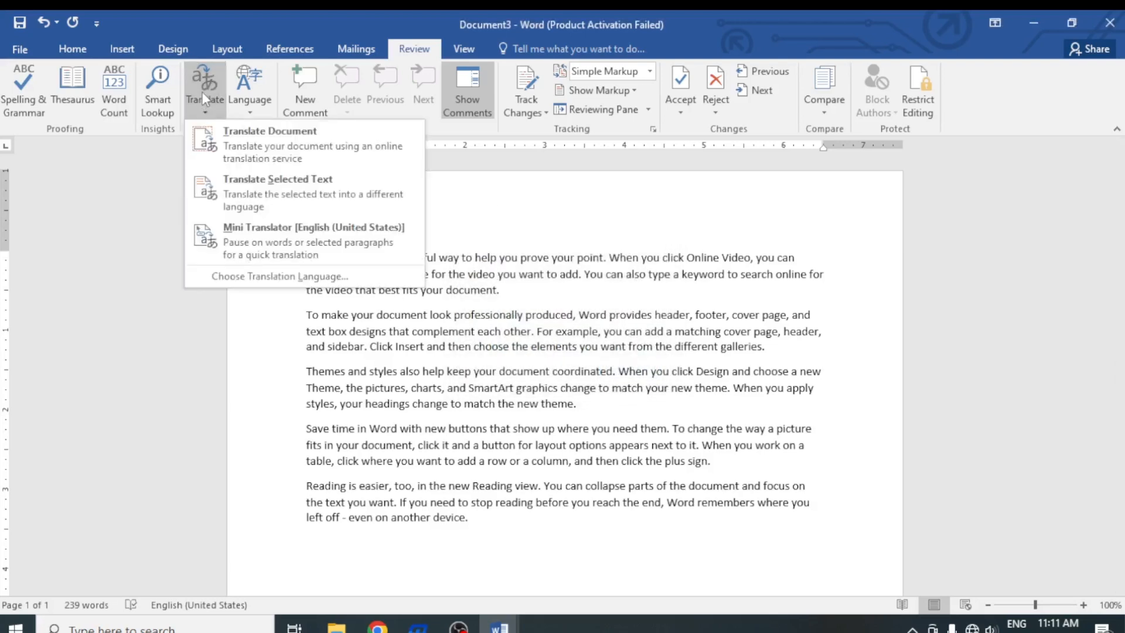
pyautogui.click(590, 460)
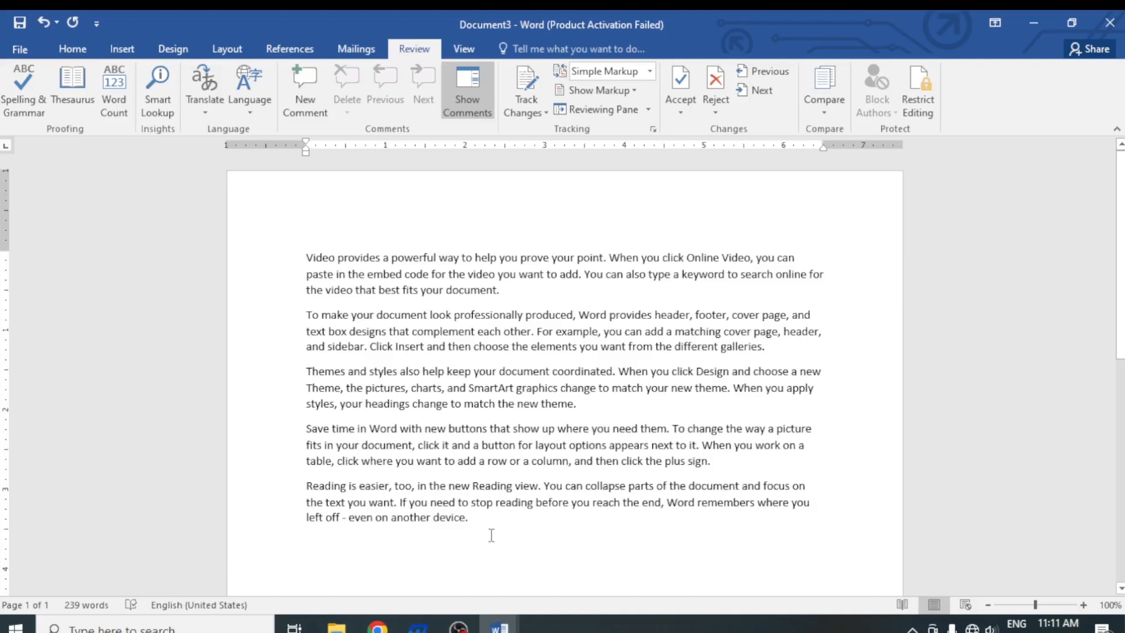
pyautogui.moveTo(490, 534); pyautogui.dragTo(284, 210)
pyautogui.click(264, 108)
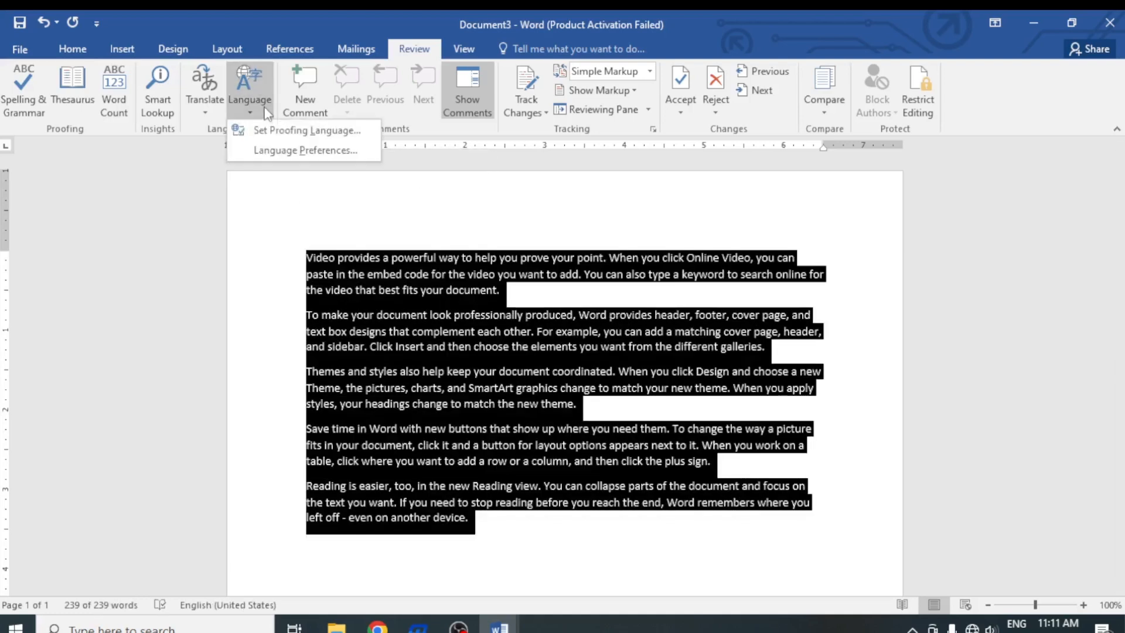
pyautogui.click(203, 92)
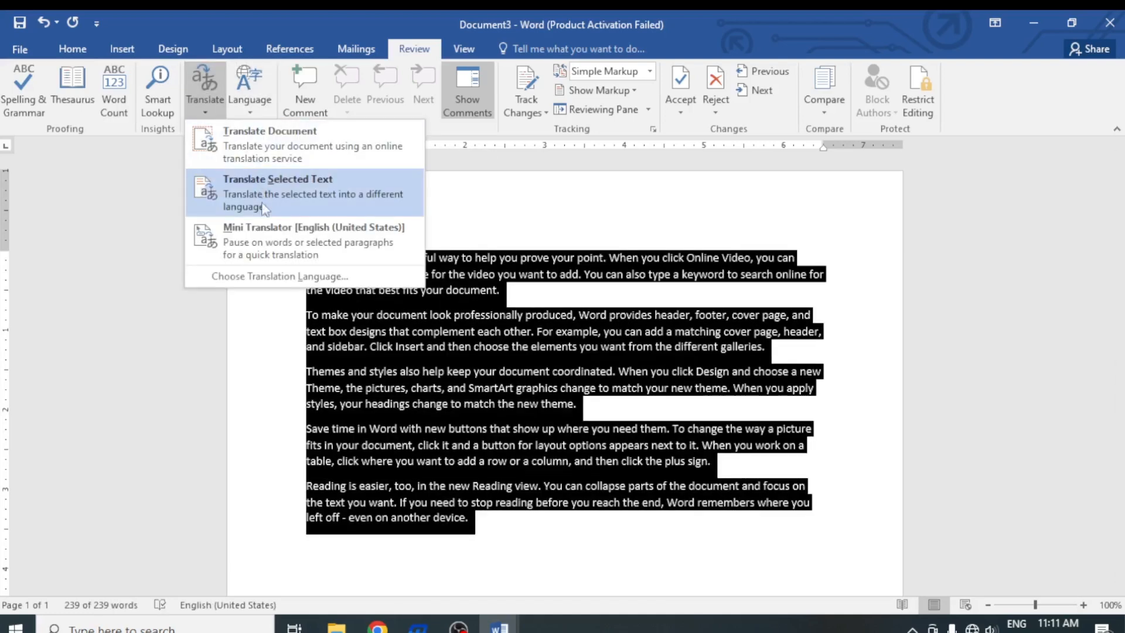
pyautogui.click(248, 189)
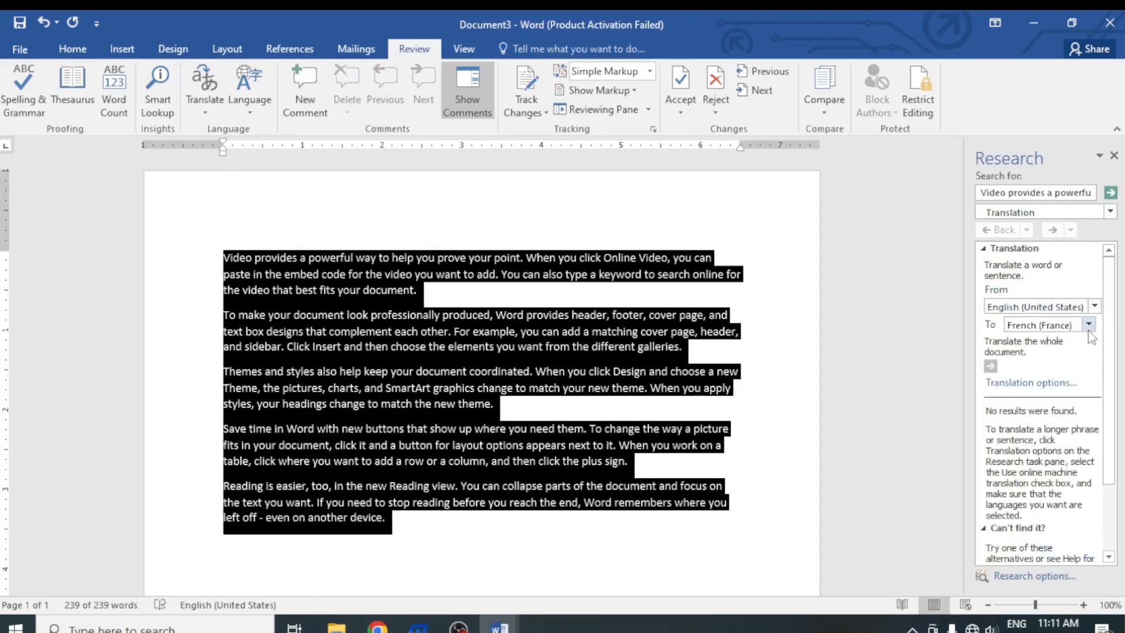
pyautogui.click(1088, 325)
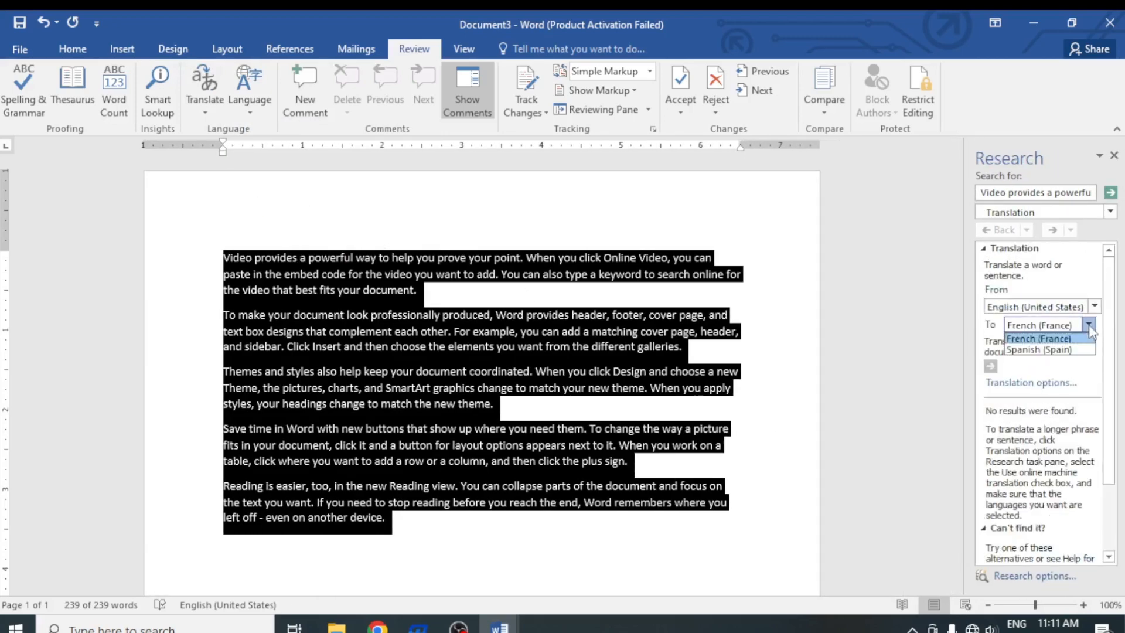
pyautogui.click(1093, 369)
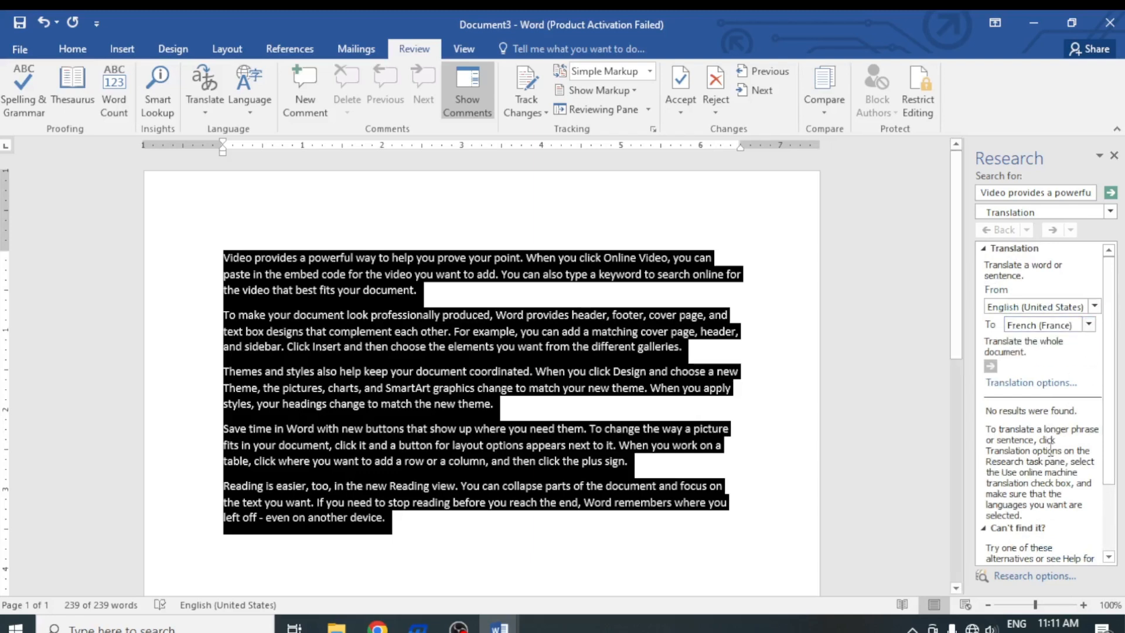
# Step: Read through the translation results and review the available language pairs in the Translation Options without changing them
pyautogui.scroll(-3, 1065, 436)
pyautogui.scroll(2, 1065, 436)
pyautogui.scroll(-3, 1064, 436)
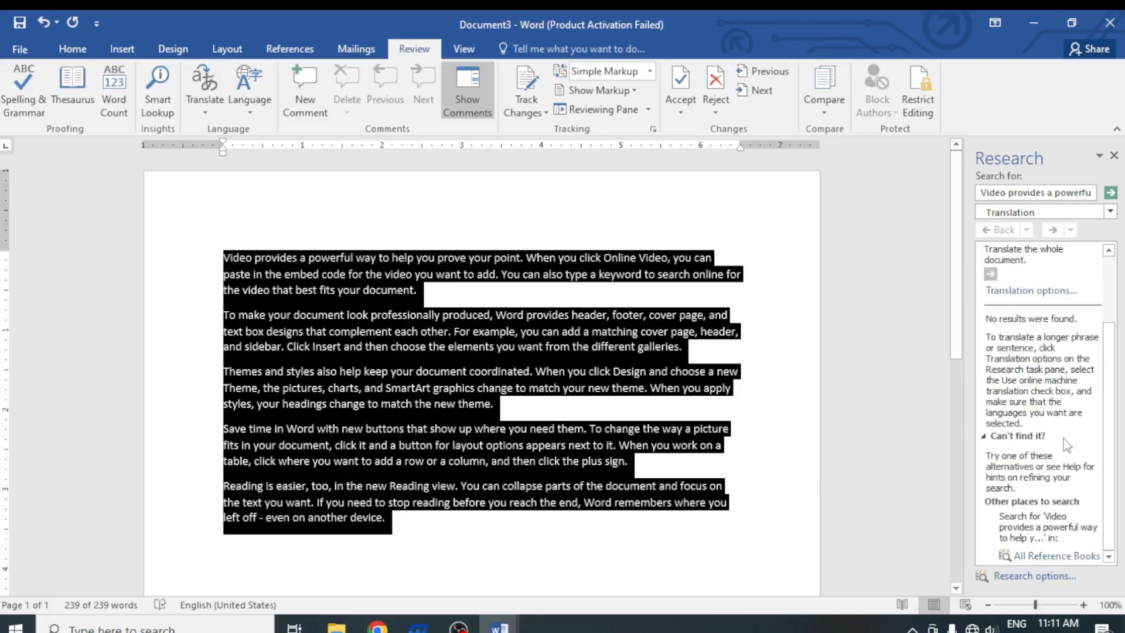
pyautogui.scroll(3, 1065, 444)
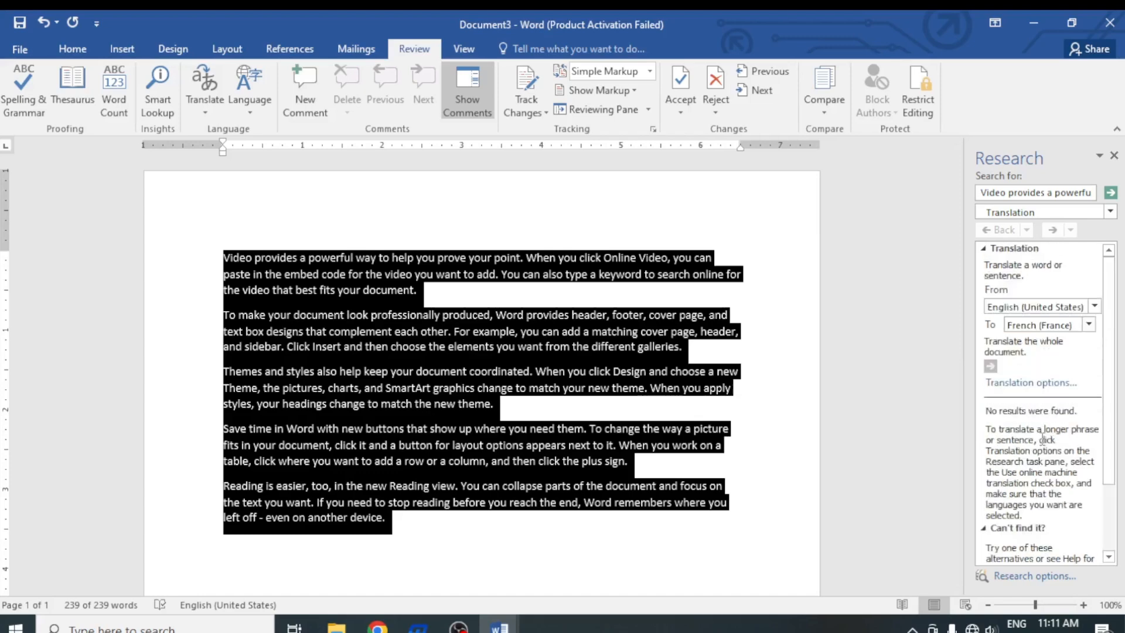
pyautogui.click(1037, 384)
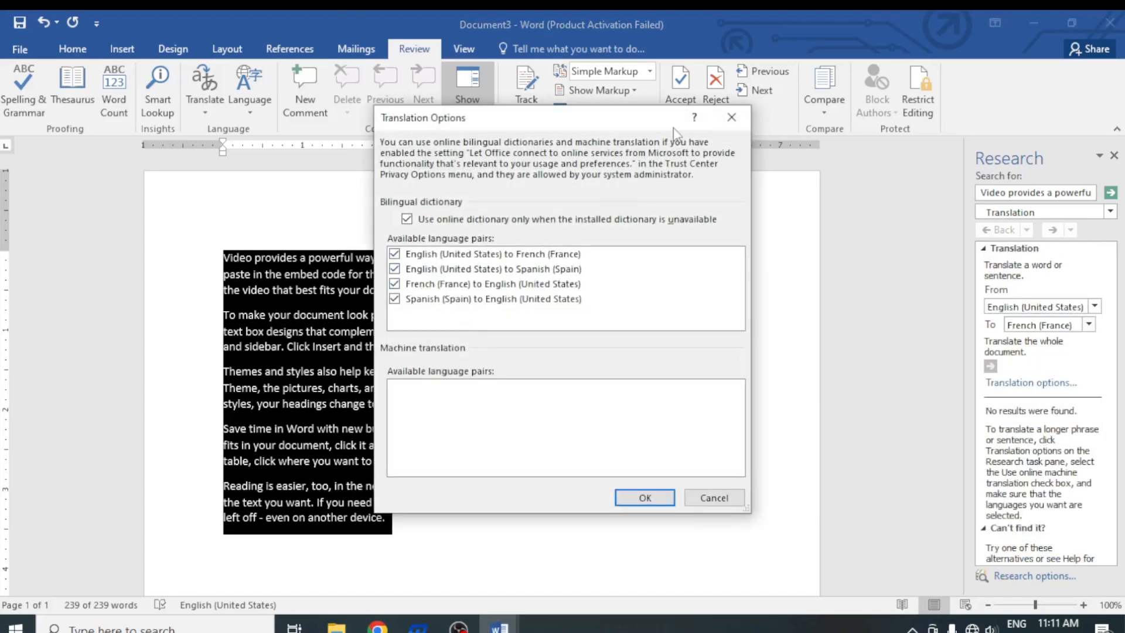
pyautogui.click(731, 117)
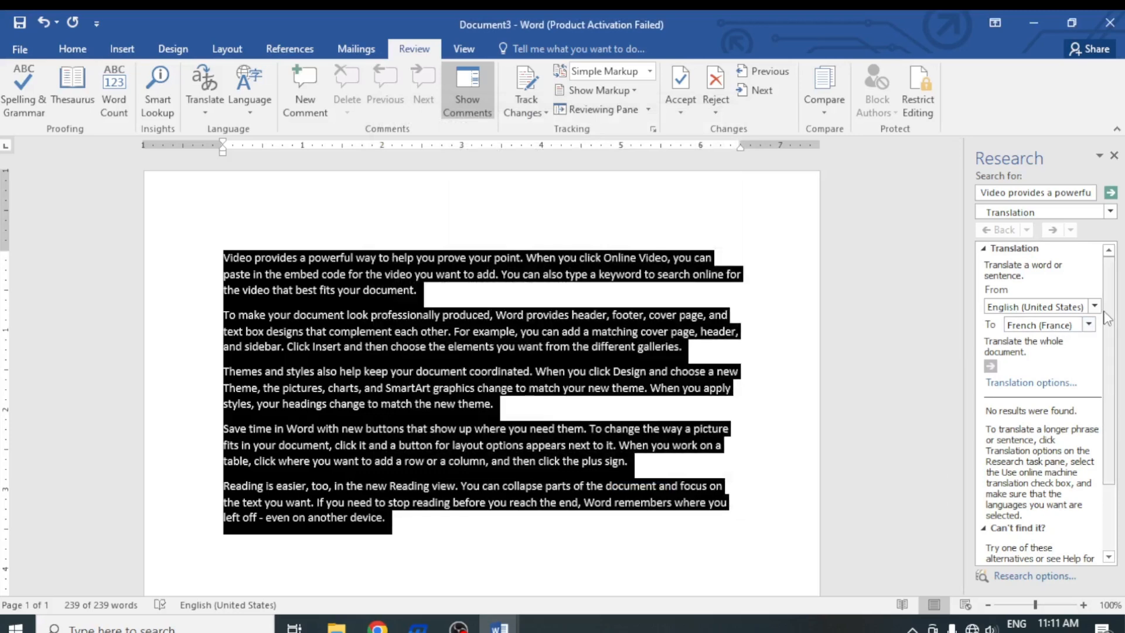
# Step: Search for the selected text in All Reference Books and close the Research results
pyautogui.click(1093, 306)
pyautogui.click(1091, 305)
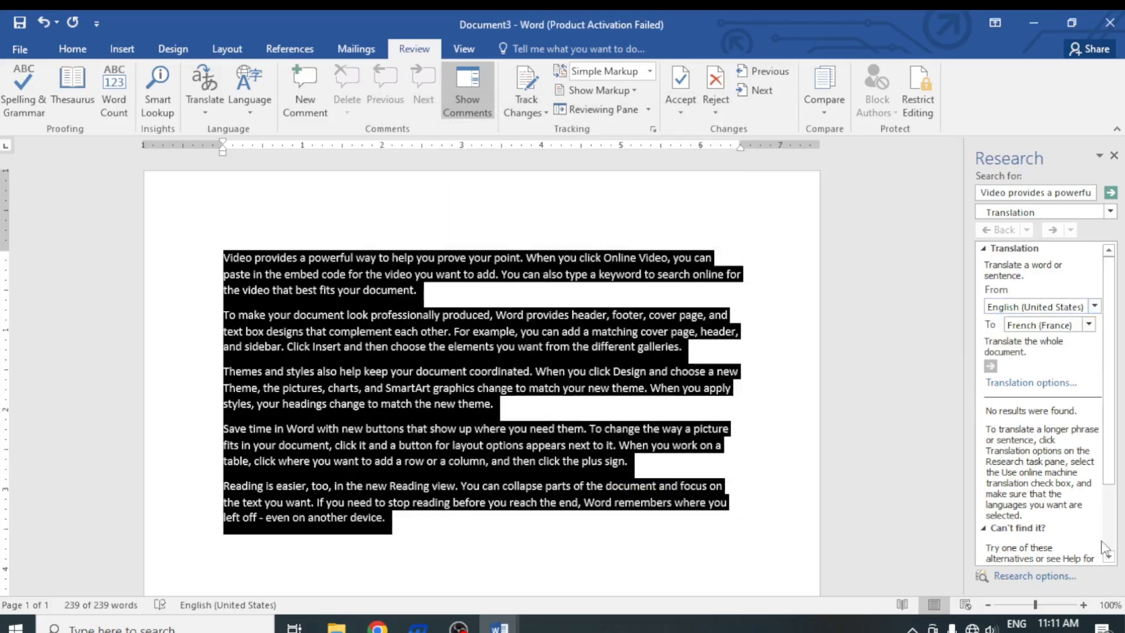
pyautogui.scroll(-3, 1022, 539)
pyautogui.click(1031, 556)
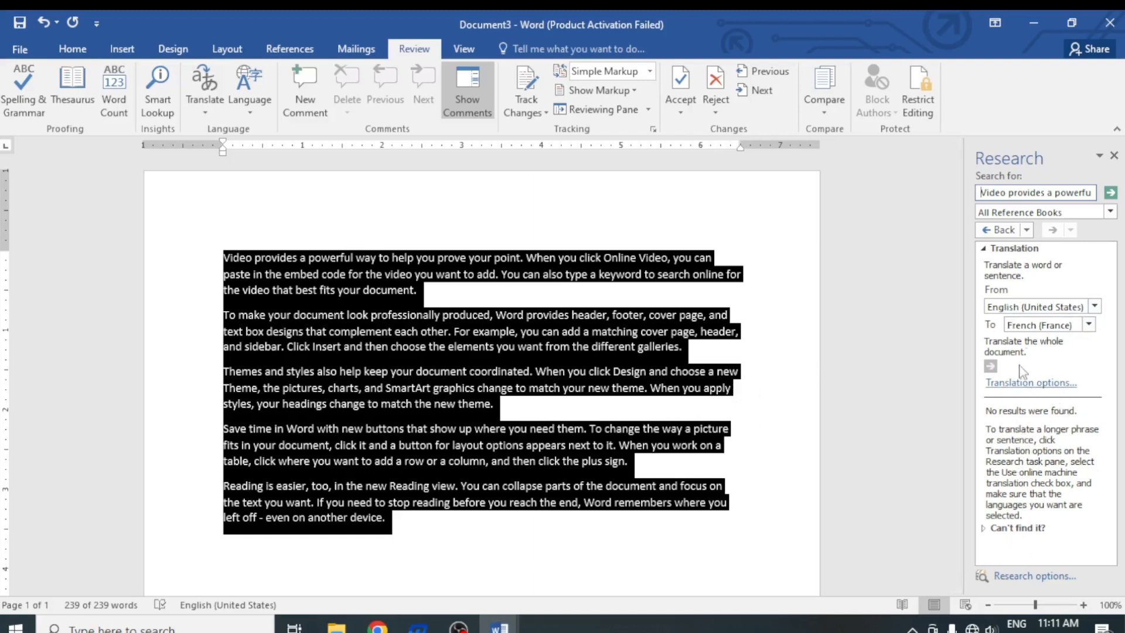
pyautogui.click(1088, 210)
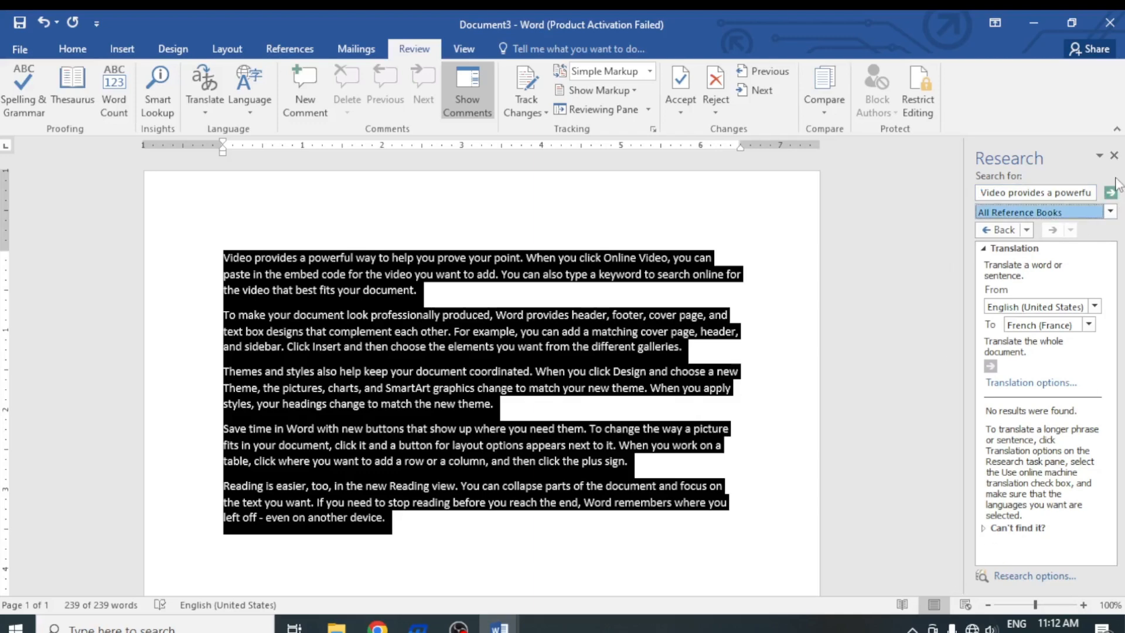
pyautogui.click(1114, 155)
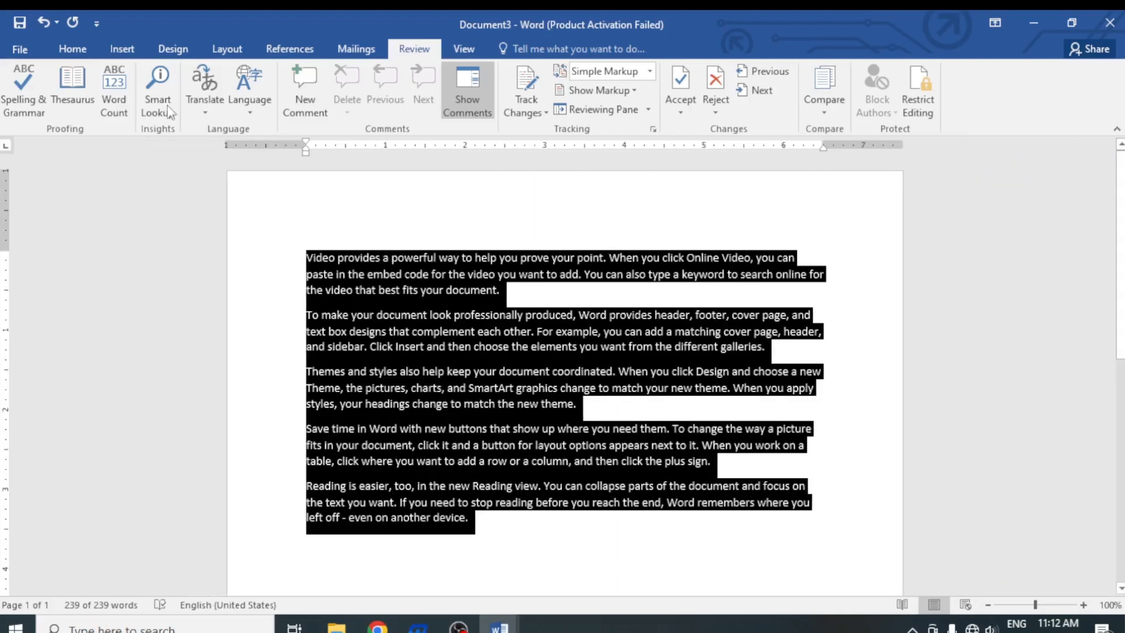
# Step: Review the Mini Translator's target languages in the Translation Language Options and leave without changing them
pyautogui.click(216, 96)
pyautogui.click(257, 272)
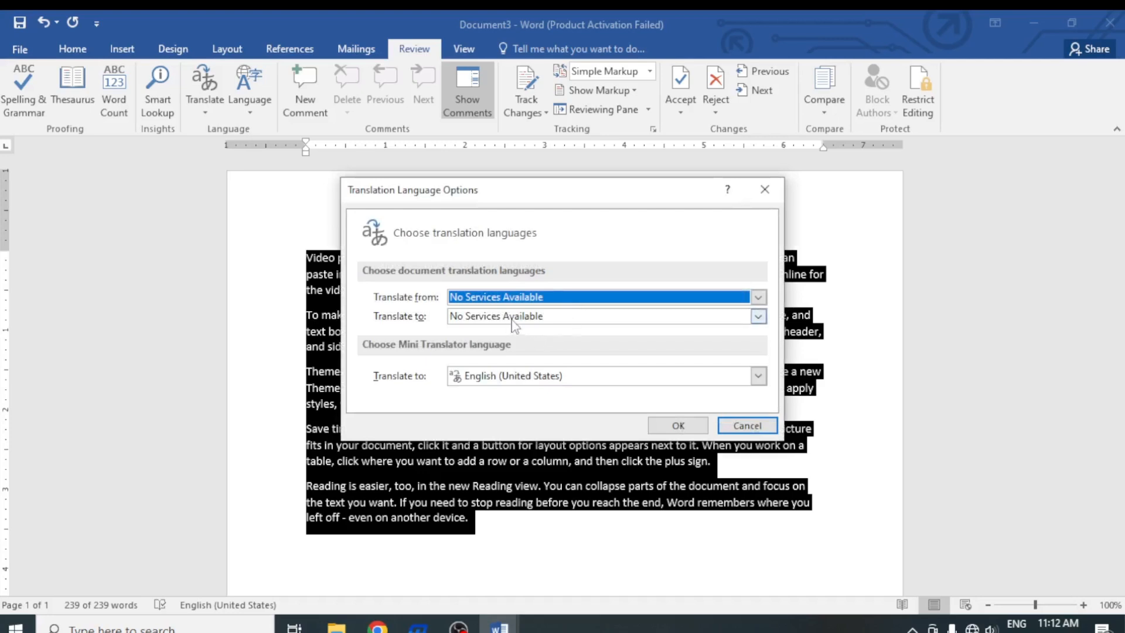
pyautogui.click(758, 375)
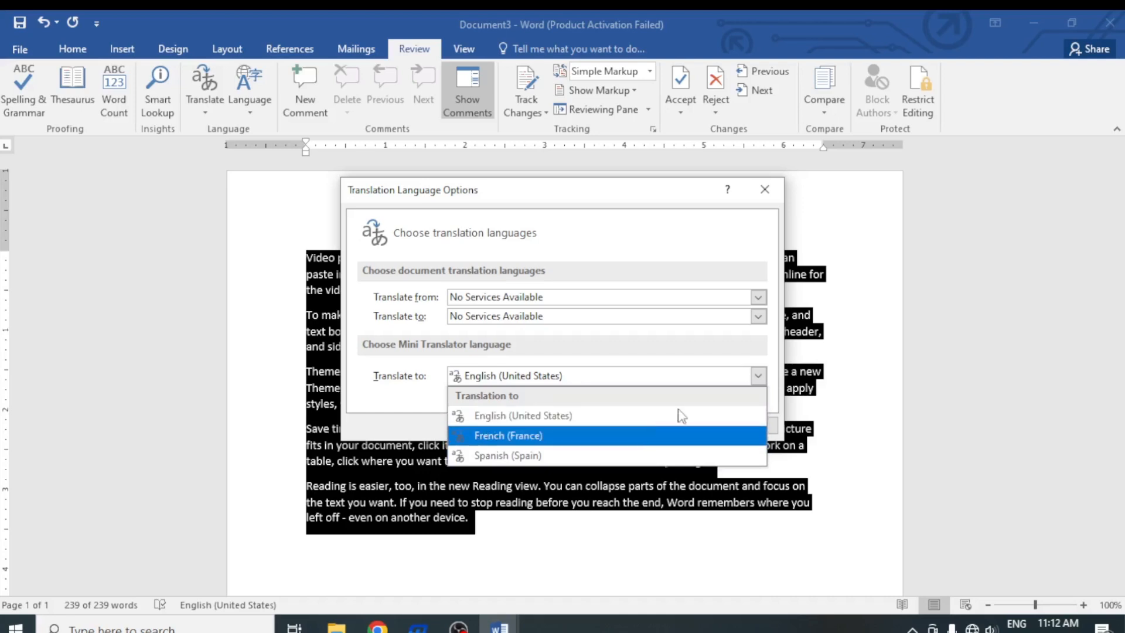
pyautogui.click(752, 195)
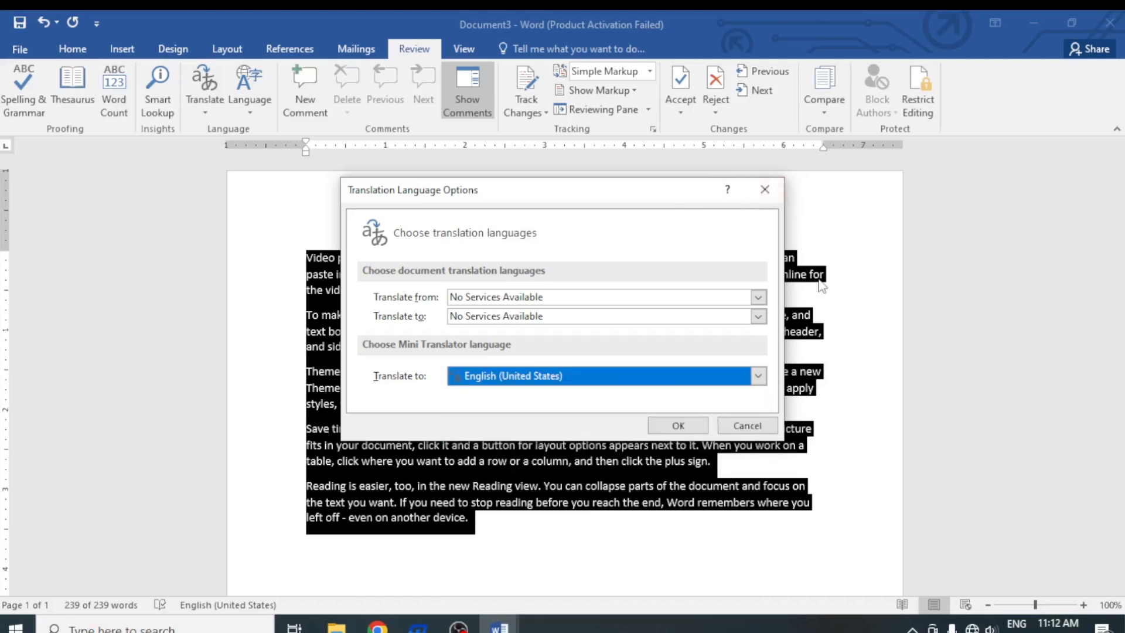
pyautogui.click(765, 196)
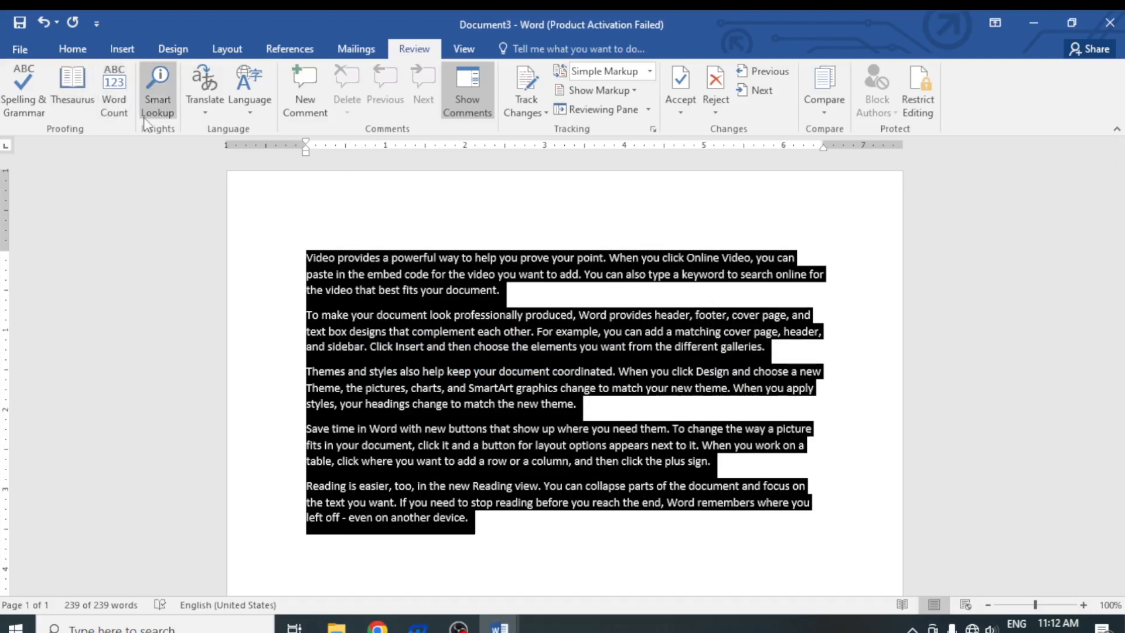
# Step: Run Smart Lookup on the selected text and close the Insights
pyautogui.click(160, 97)
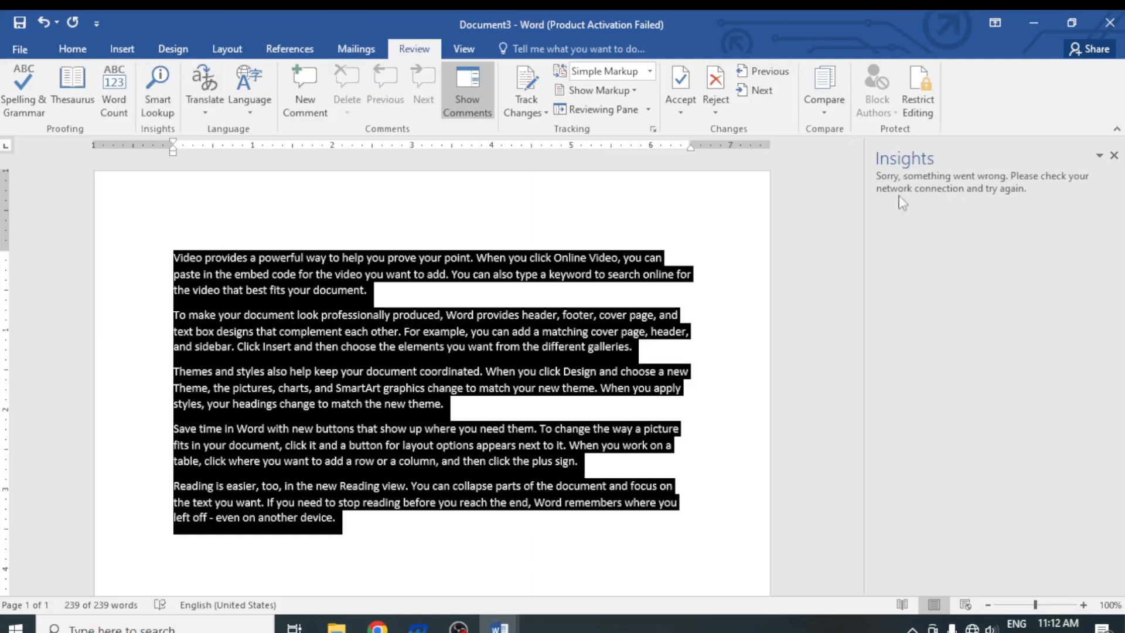
pyautogui.click(1113, 155)
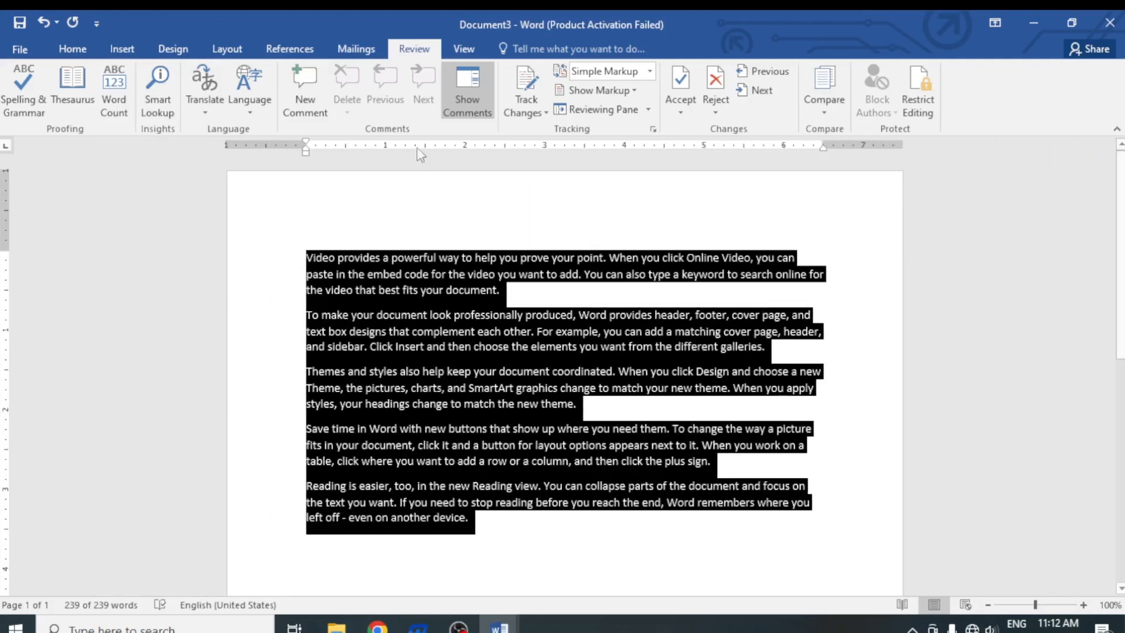
# Step: Review the proofing languages Hindi and English (United States) for the selected text, close the dialog, and deselect the text
pyautogui.click(261, 114)
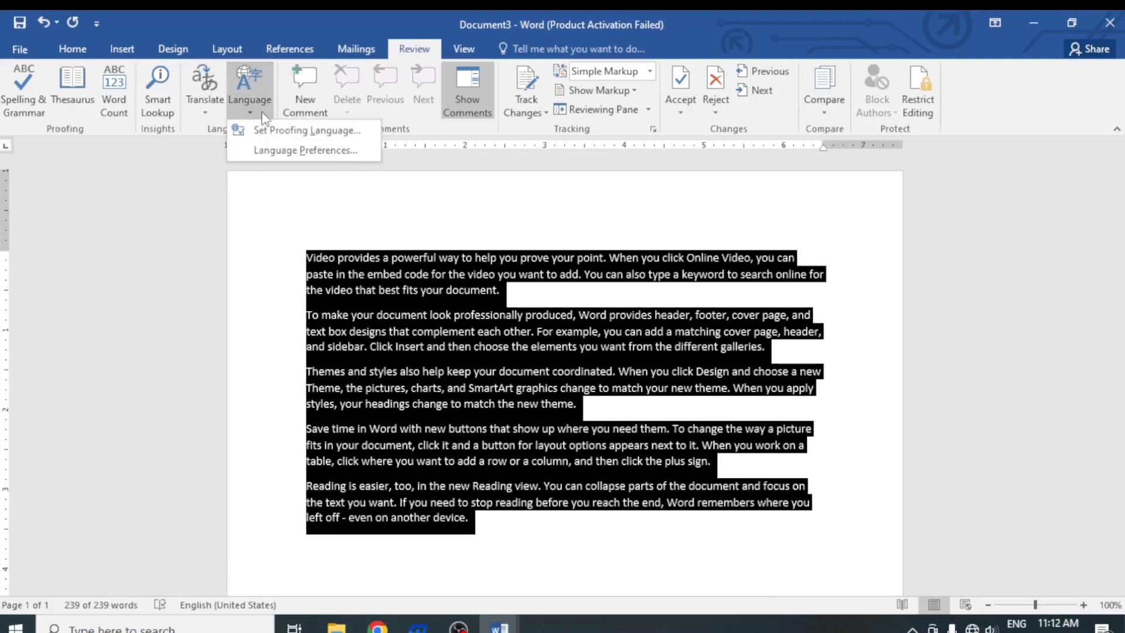
pyautogui.click(296, 133)
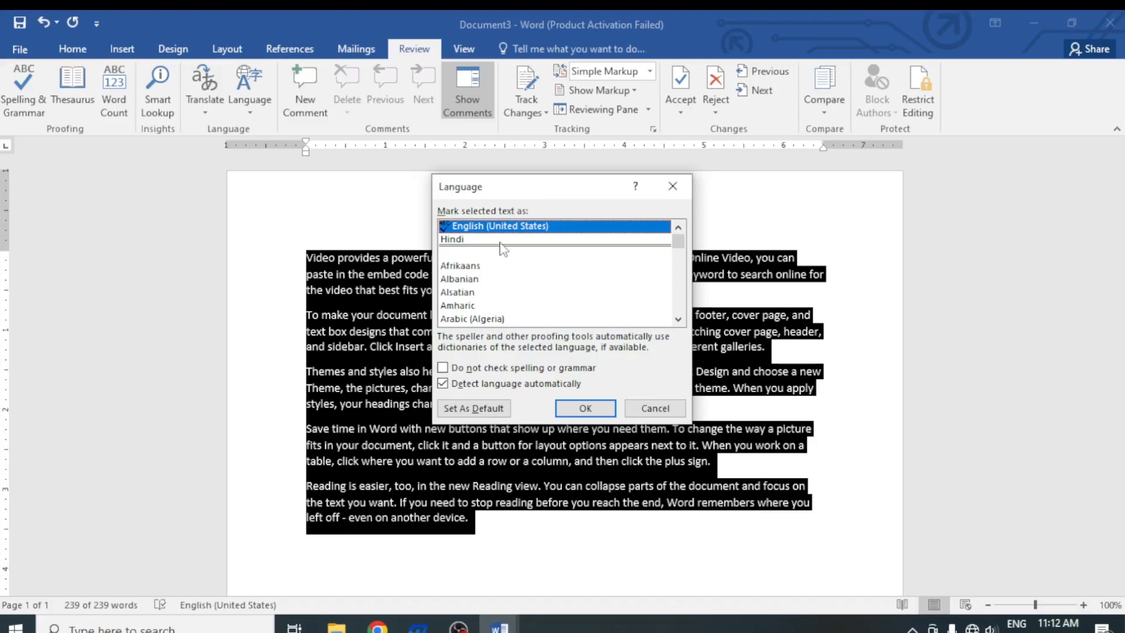
pyautogui.click(464, 240)
pyautogui.click(473, 228)
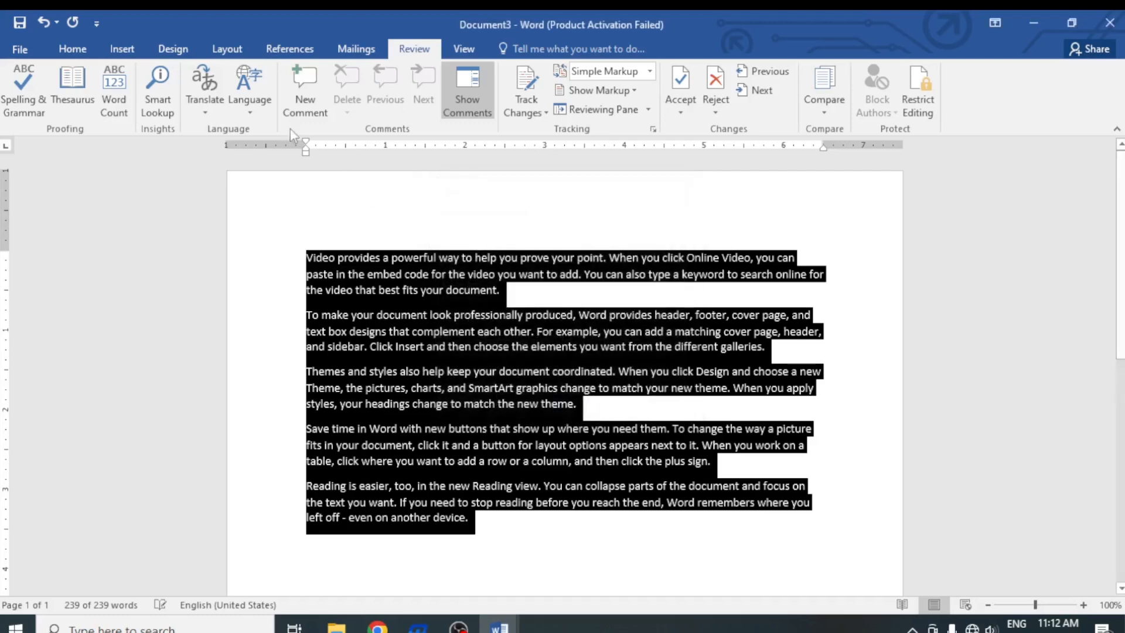
pyautogui.click(722, 475)
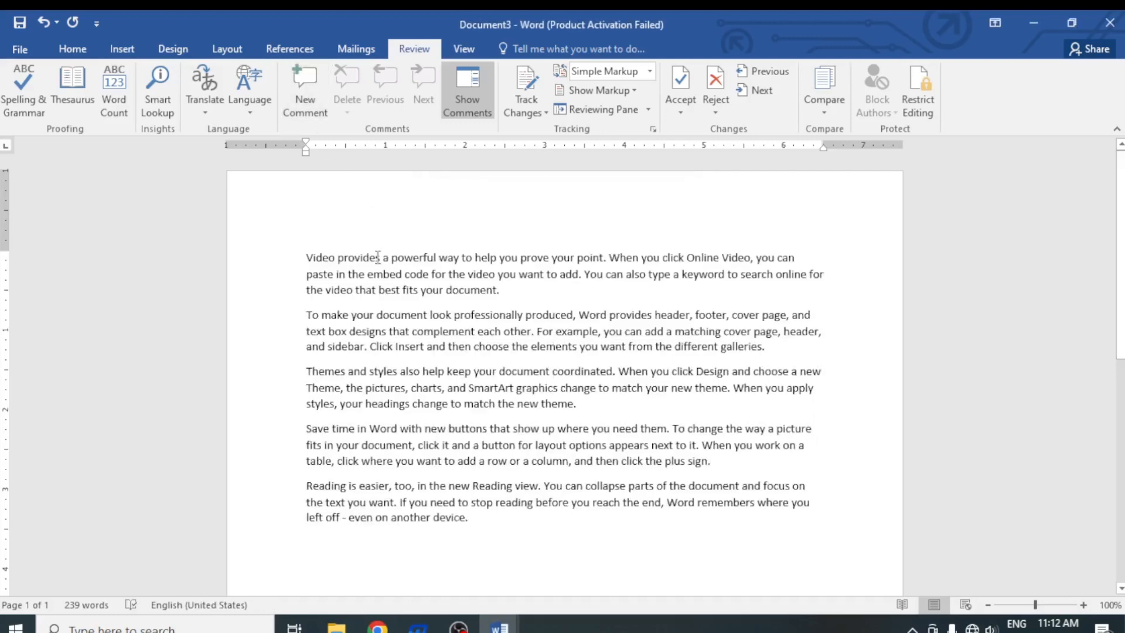
# Step: Add a new comment to the word "Video" at the start of the first paragraph, and undo it
pyautogui.doubleClick(333, 256)
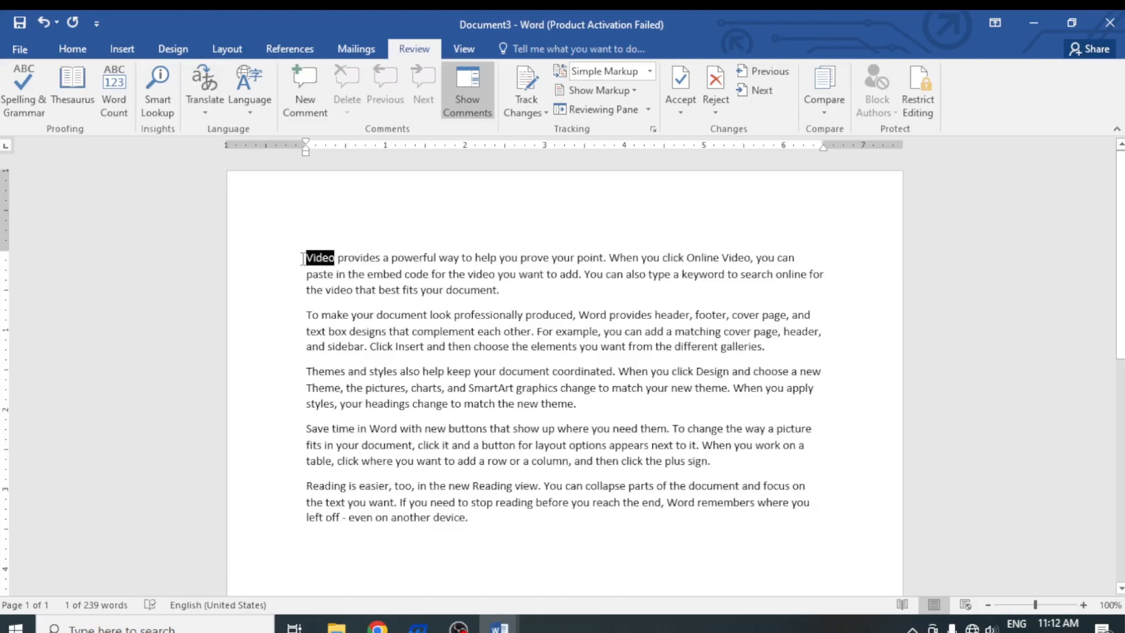
pyautogui.click(286, 92)
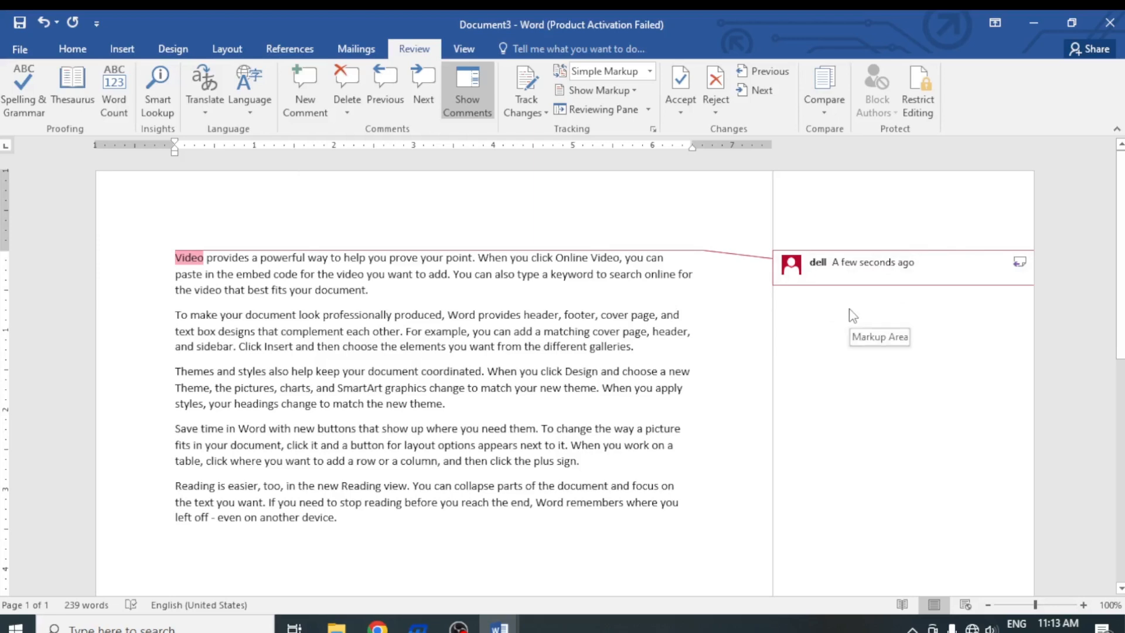
pyautogui.hotkey('ctrl', 'z')
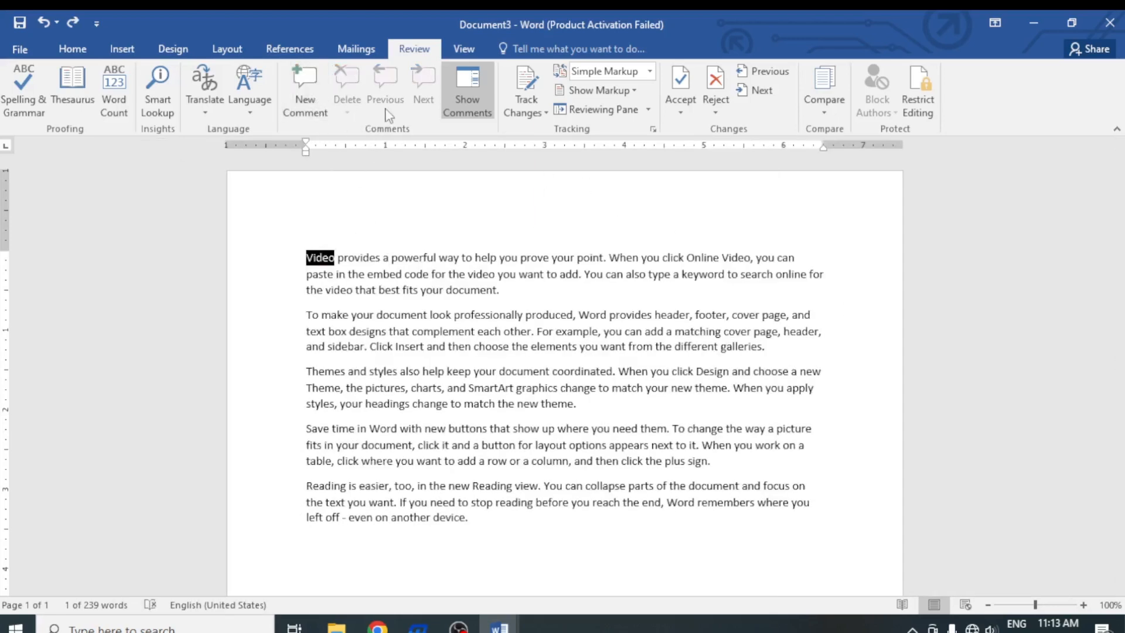
pyautogui.click(340, 258)
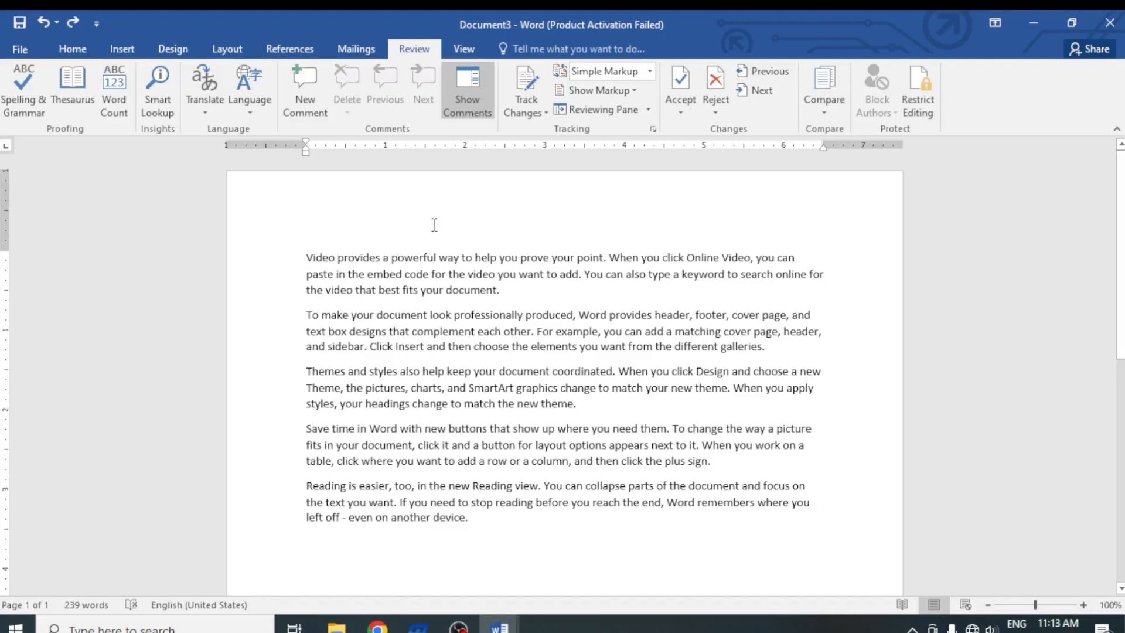
pyautogui.scroll(-1, 470, 477)
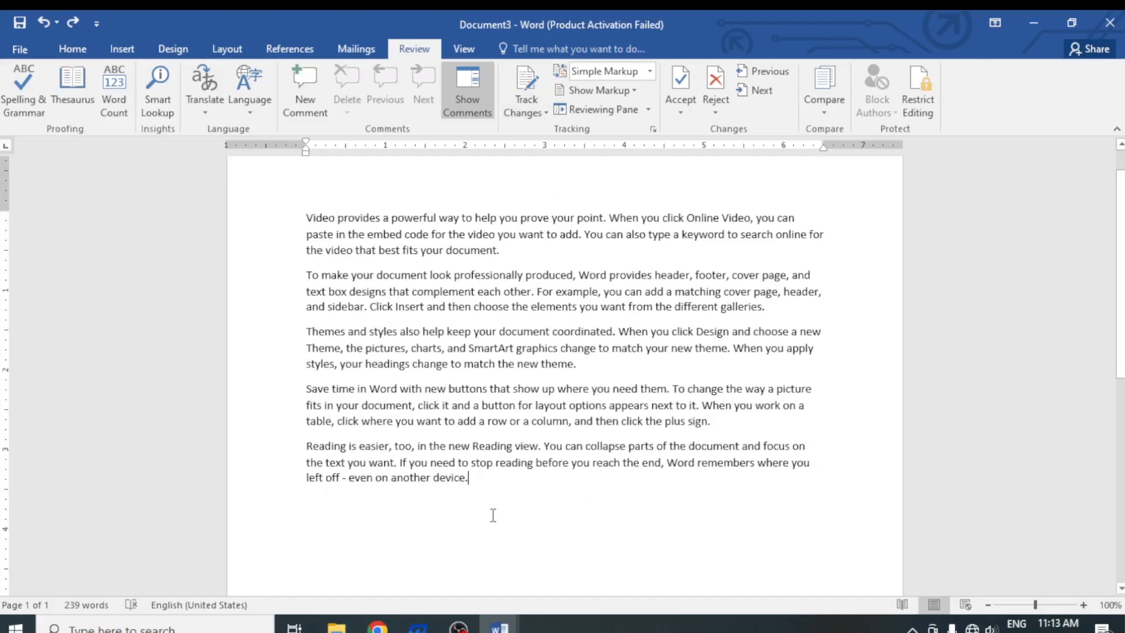
# Step: Turn on Track Changes and enter "Gvdfhi fjh gfhsghsdf" on a new line after the last paragraph
pyautogui.press('Return')
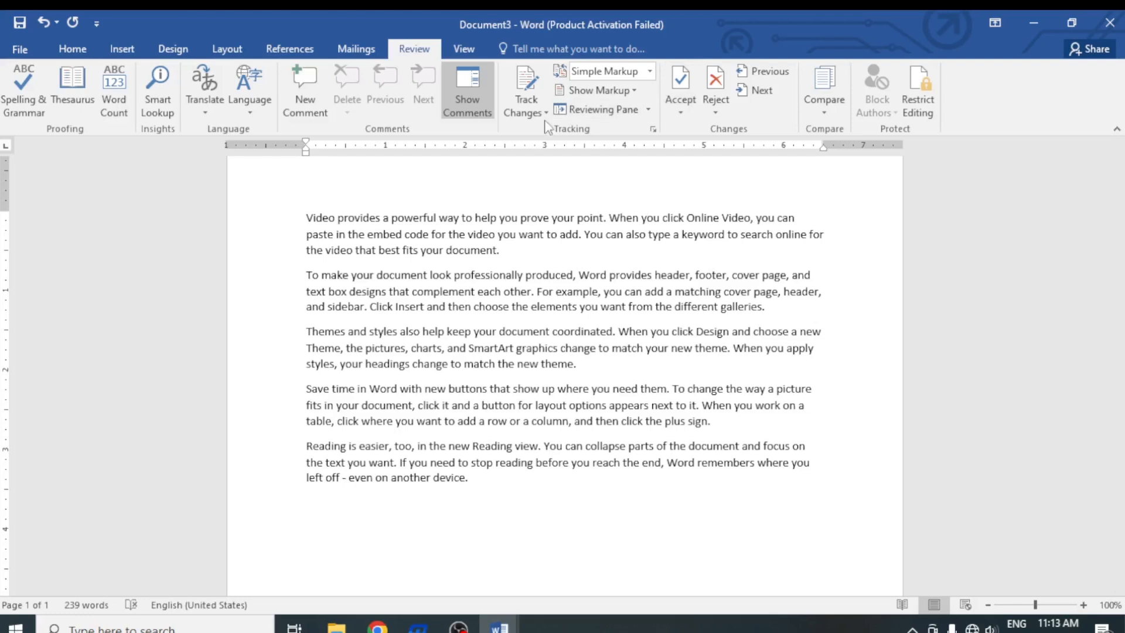
pyautogui.click(528, 85)
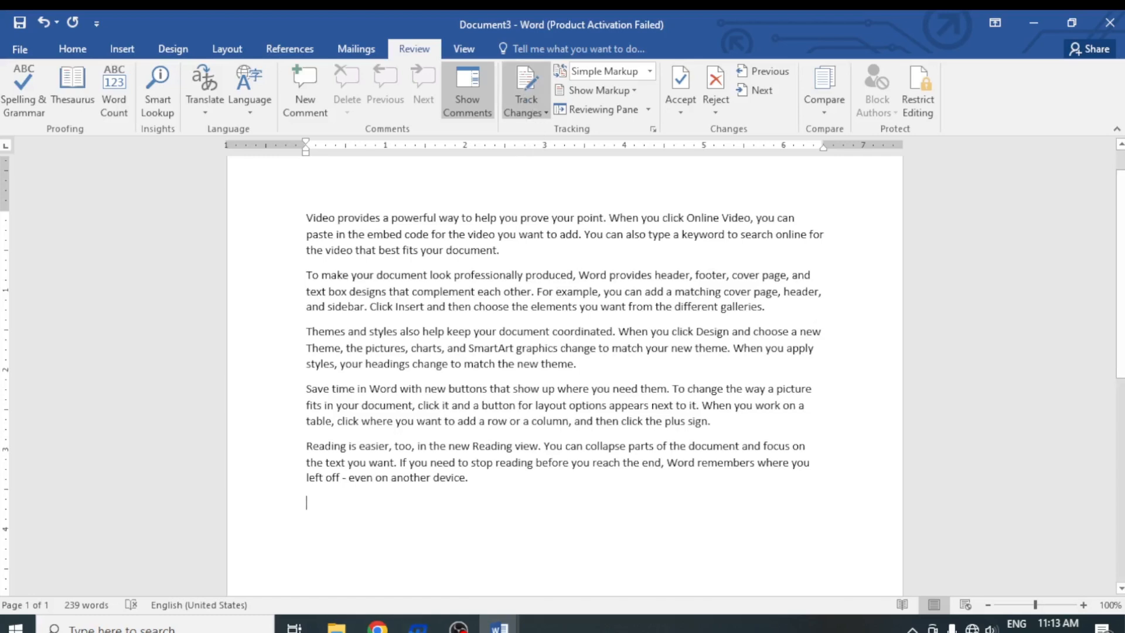
pyautogui.write('Gvdfhi fjh')
pyautogui.click(266, 506)
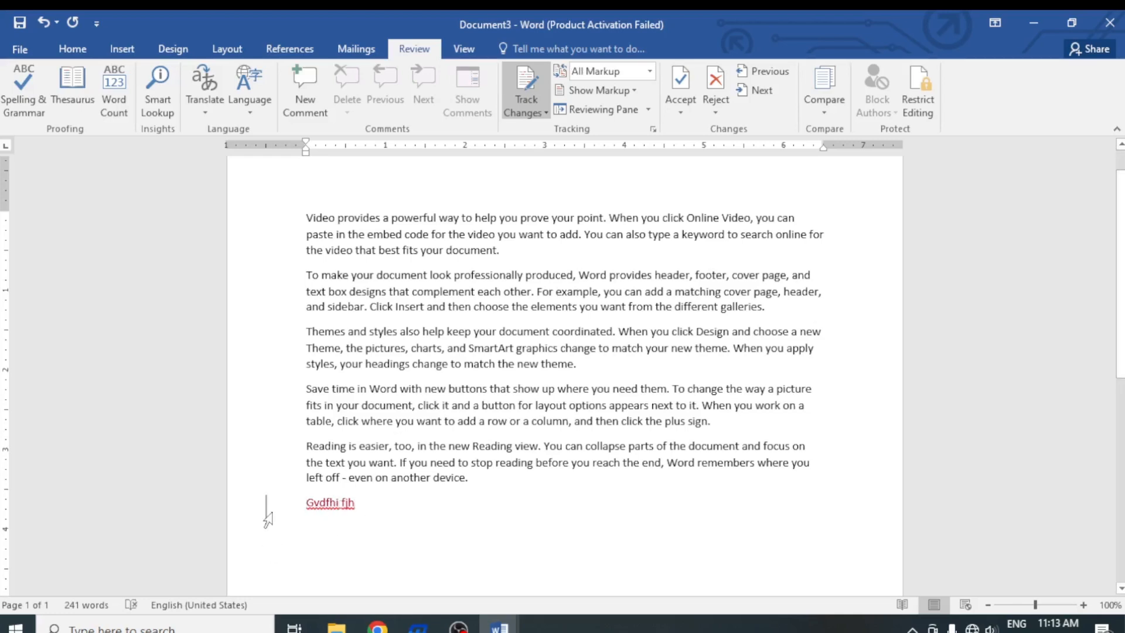
pyautogui.click(267, 507)
pyautogui.click(266, 508)
pyautogui.write('gfhsghsdf')
# Step: Accept all changes for the tracked line at the document's end, and undo the acceptance along with the word "gfhsghsdf"
pyautogui.click(691, 87)
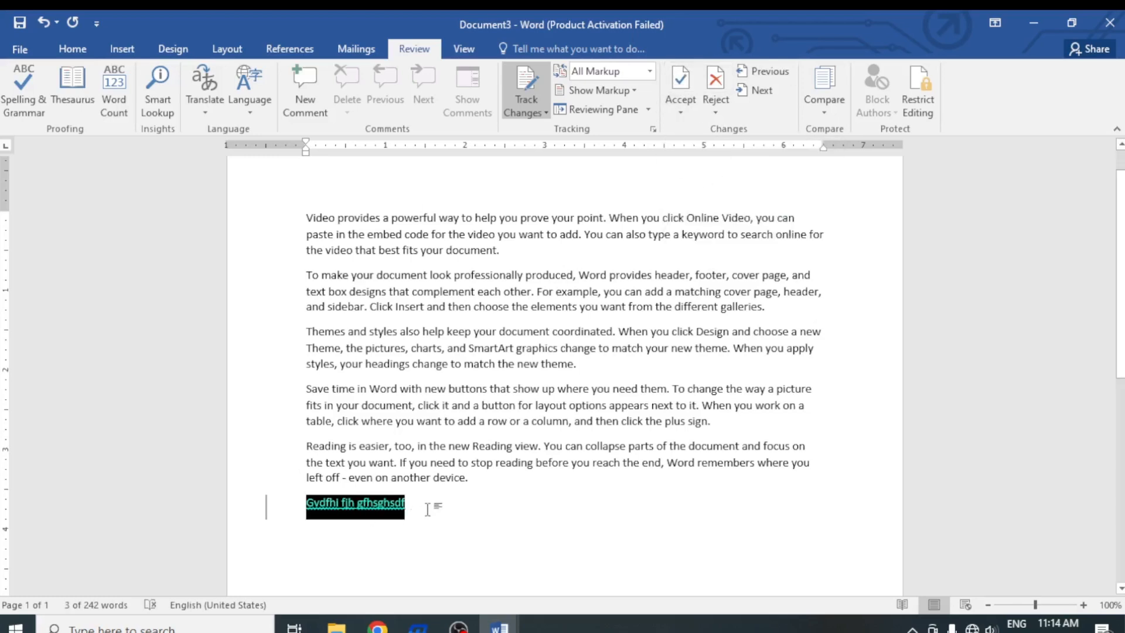
pyautogui.click(442, 523)
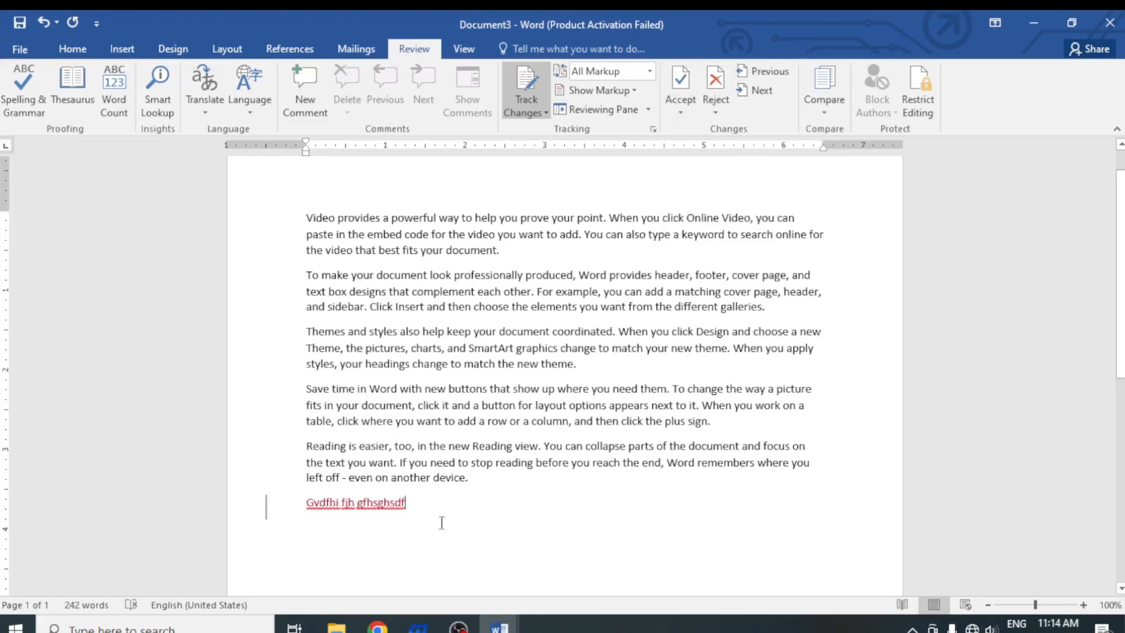
pyautogui.doubleClick(454, 477)
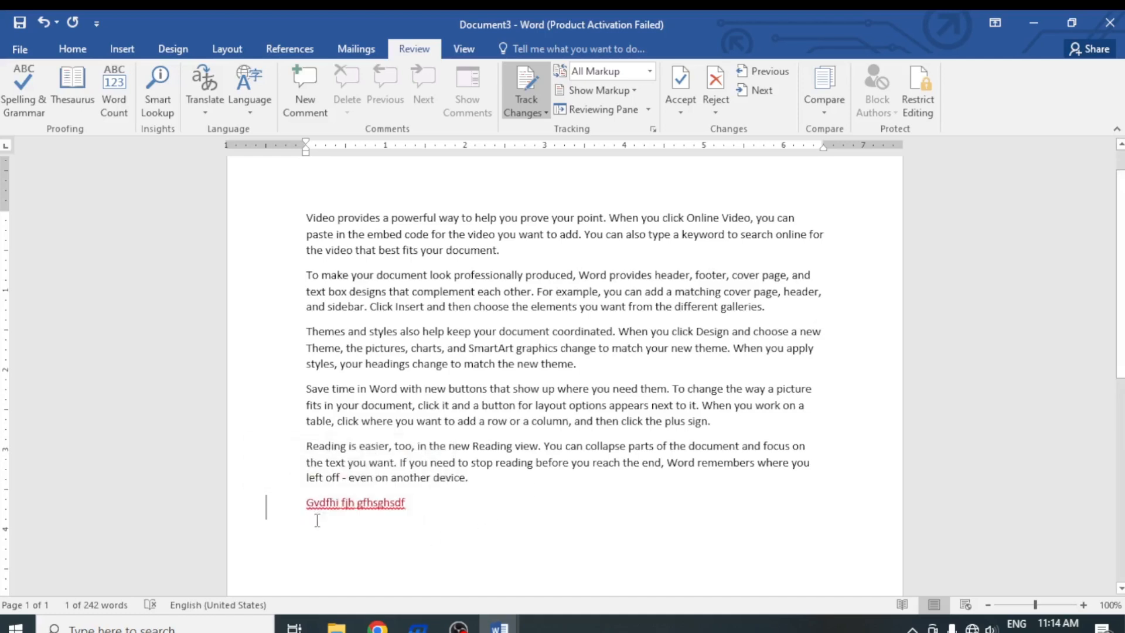
pyautogui.moveTo(406, 504); pyautogui.dragTo(303, 505)
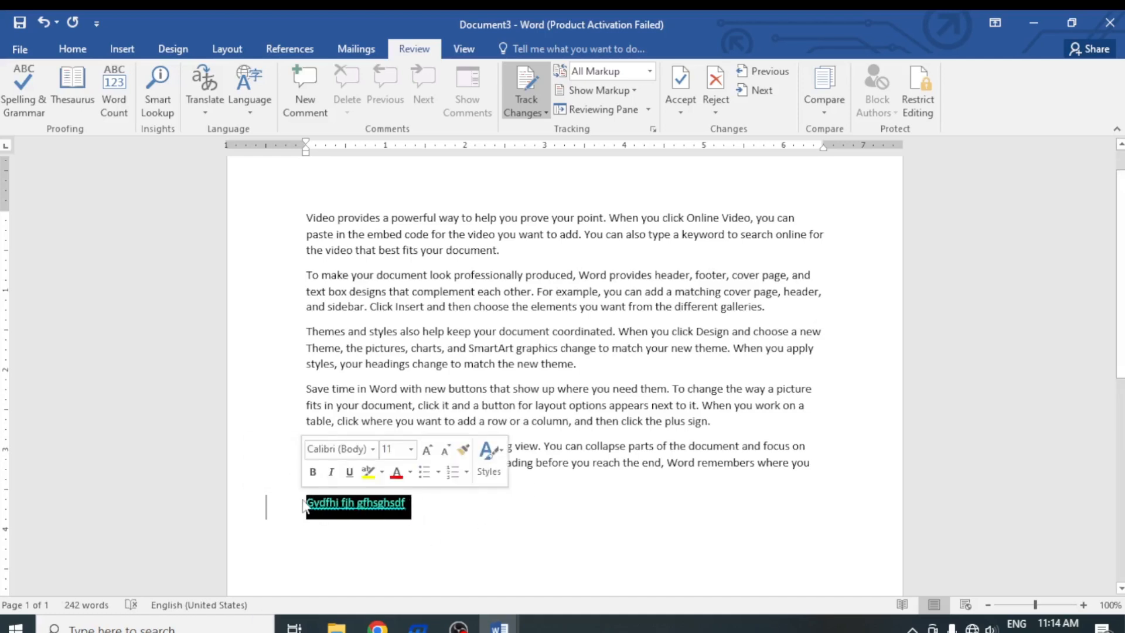
pyautogui.click(685, 83)
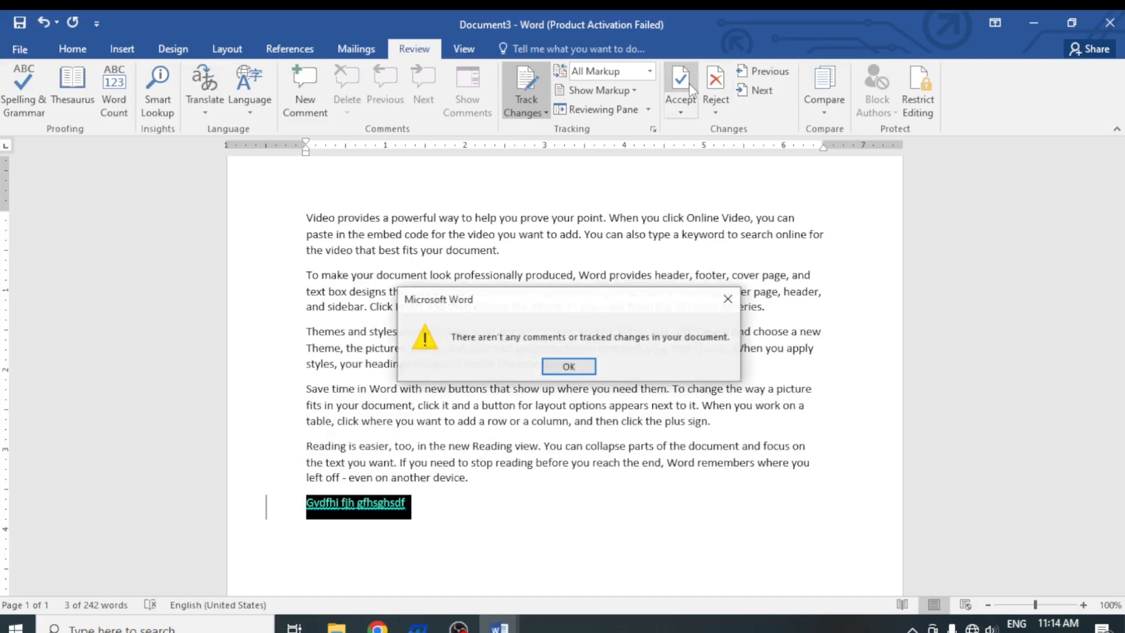
pyautogui.click(727, 296)
pyautogui.click(680, 112)
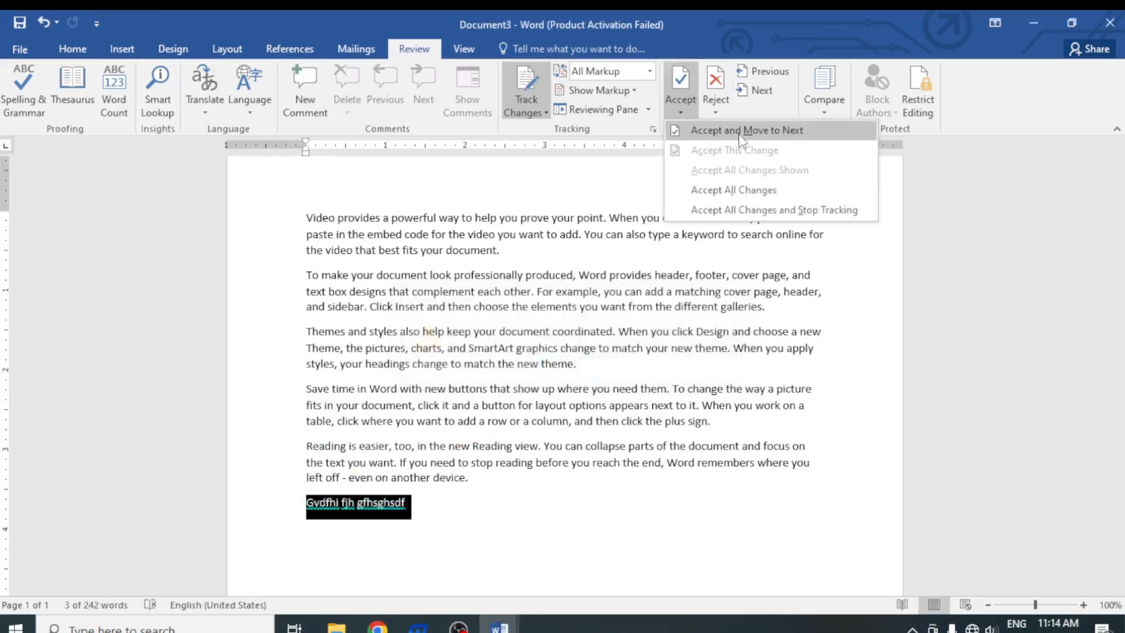
pyautogui.click(739, 189)
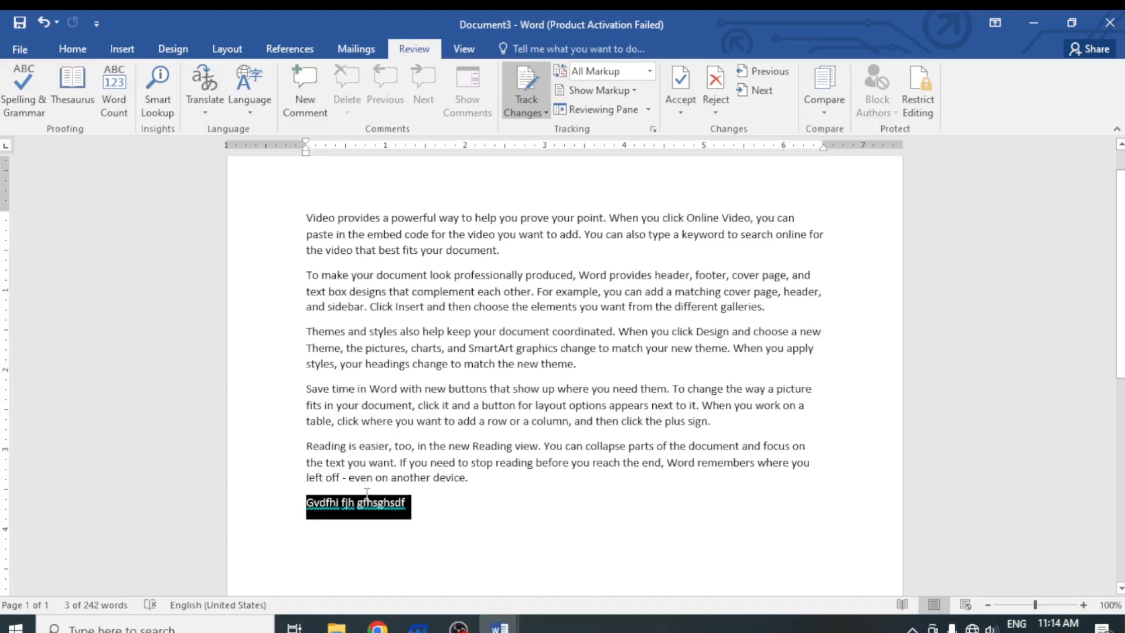
pyautogui.click(415, 520)
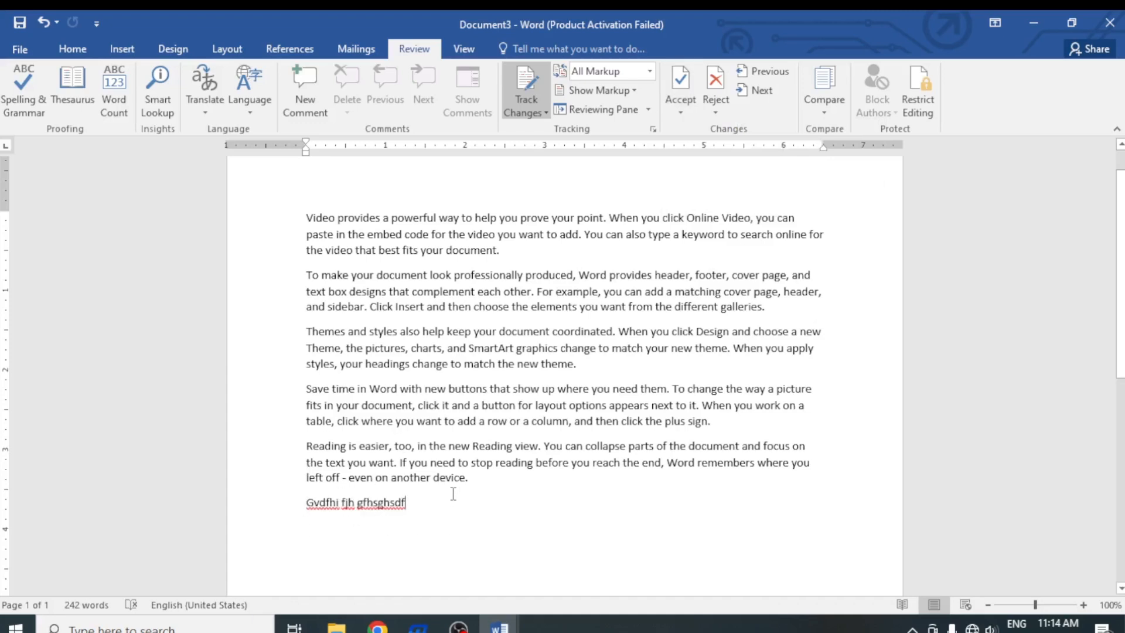
pyautogui.hotkey('ctrl', 'z')
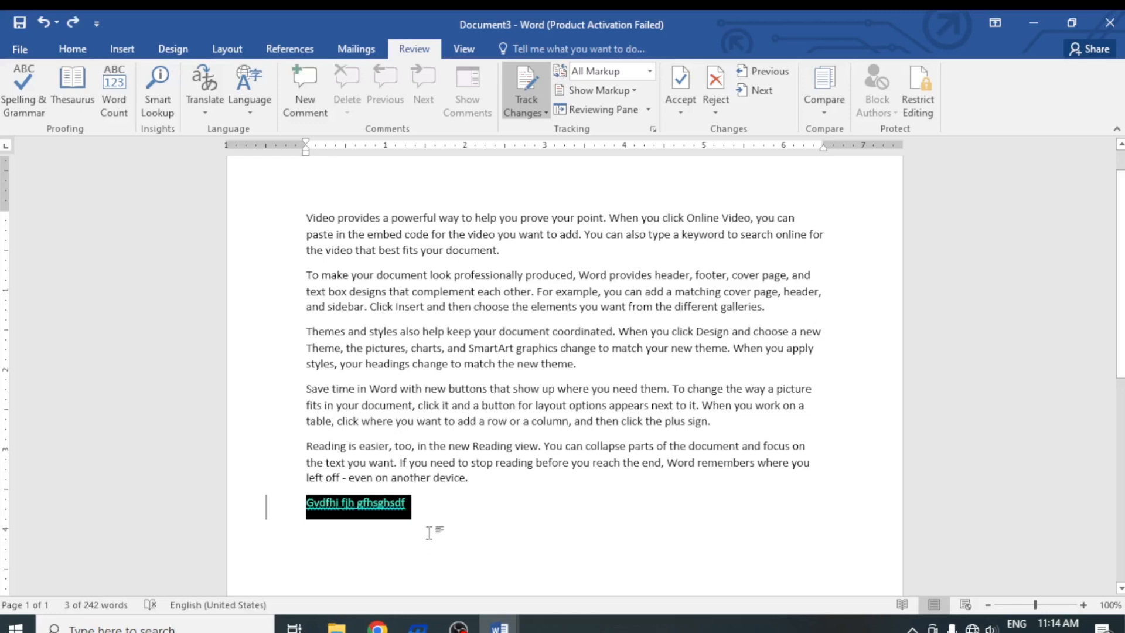
pyautogui.hotkey('ctrl', 'z')
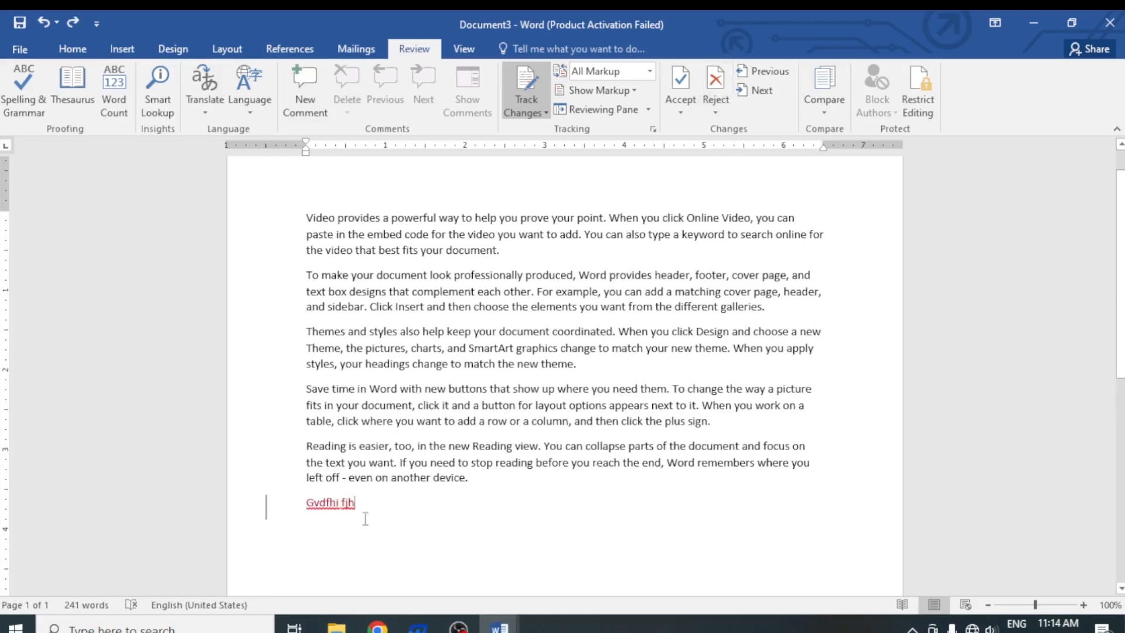
# Step: Select the tracked text "Gvdfhi fjh" and reject all changes in the document
pyautogui.moveTo(246, 504)
pyautogui.mouseDown()
pyautogui.moveTo(244, 495)
pyautogui.moveTo(252, 505)
pyautogui.mouseUp()
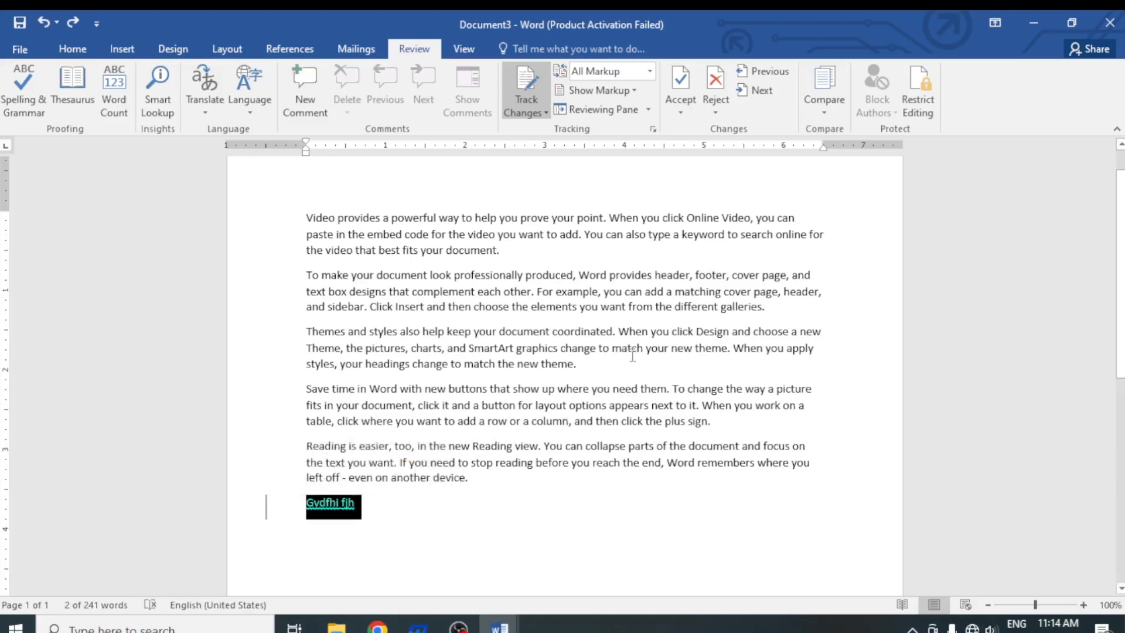
pyautogui.click(715, 110)
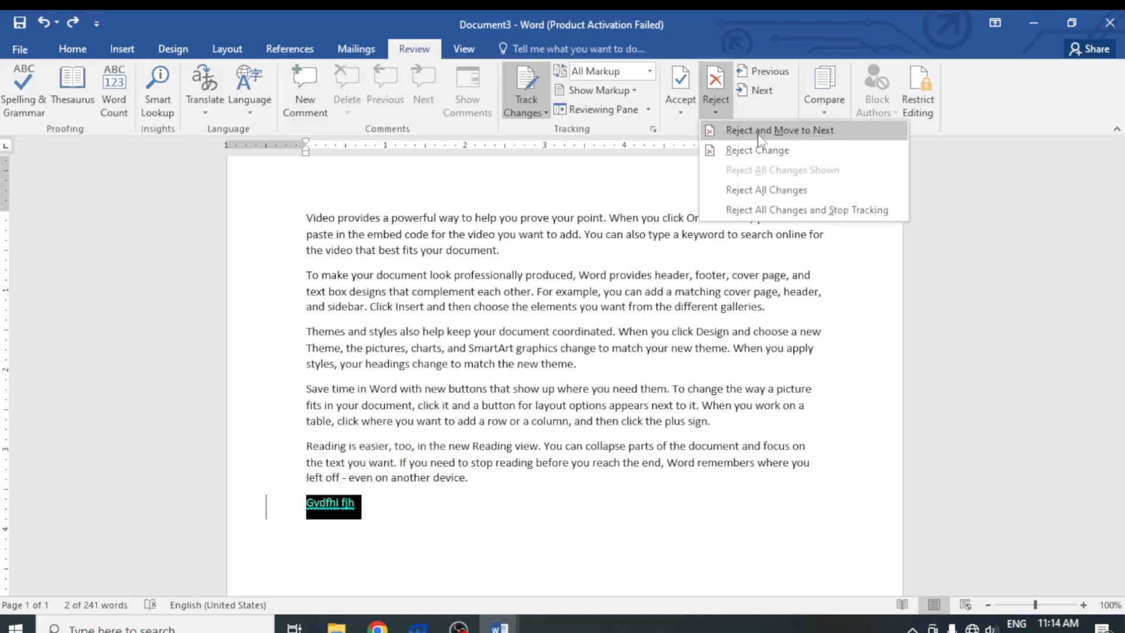
pyautogui.click(795, 190)
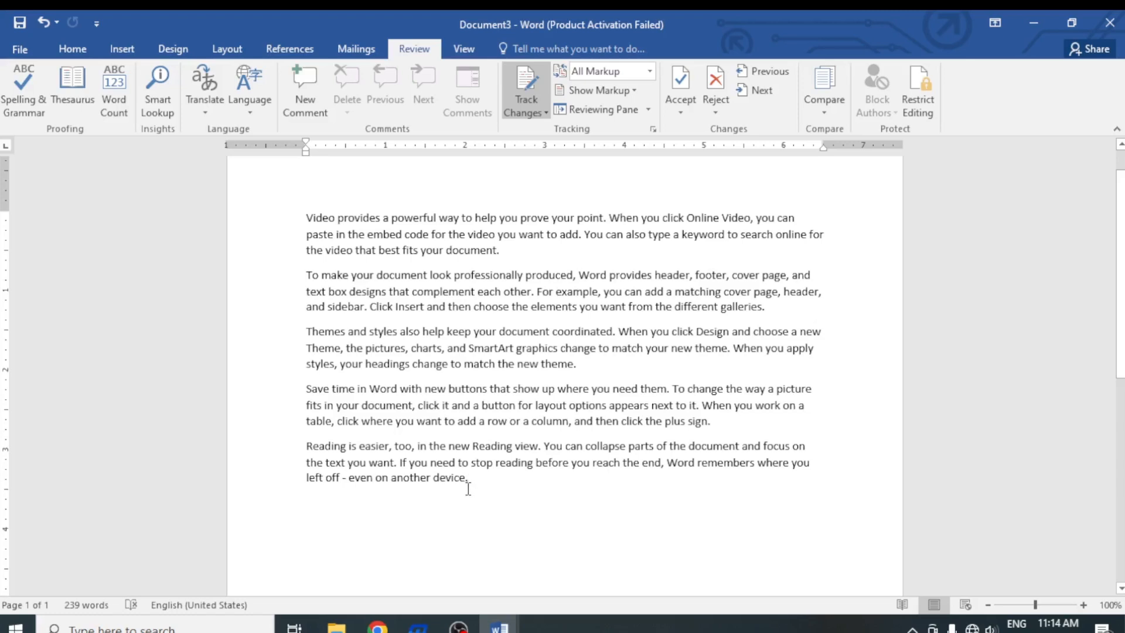
# Step: Undo back to the tracked empty line after the last paragraph and turn off Track Changes
pyautogui.hotkey('ctrl', 'z')
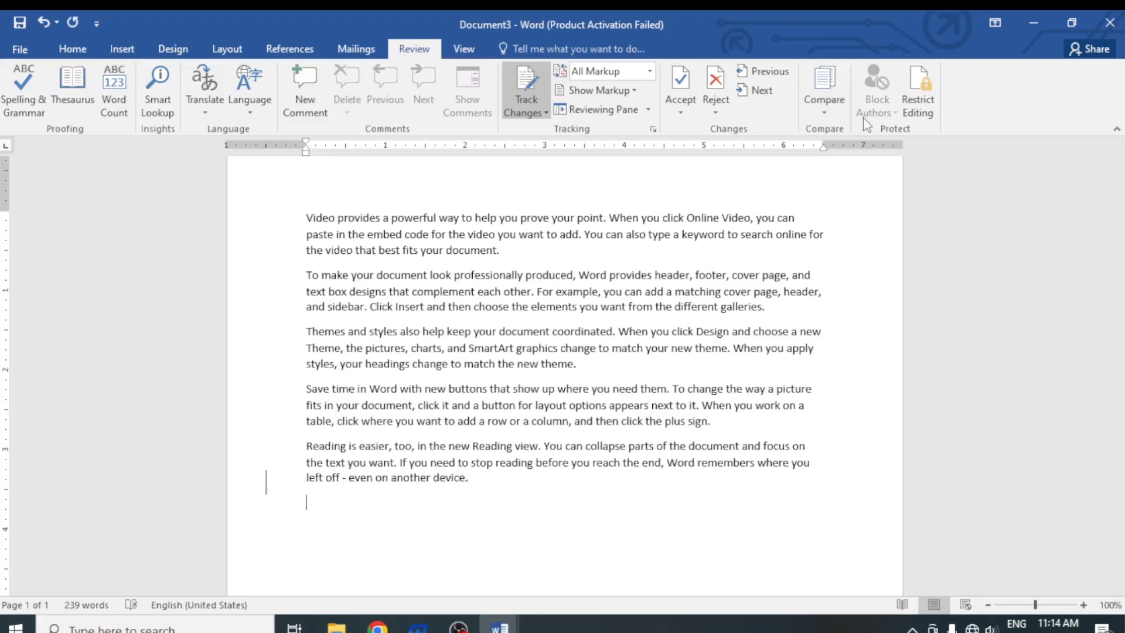
pyautogui.click(516, 83)
# Step: Start a comparison of two document versions with List as the original document
pyautogui.click(820, 109)
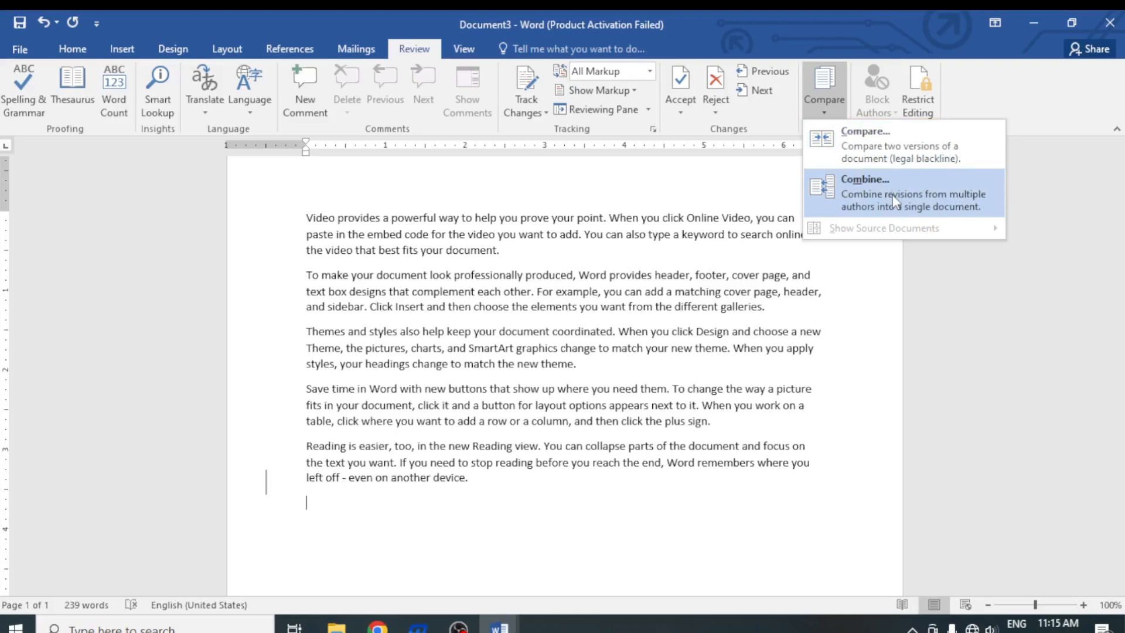
pyautogui.click(898, 147)
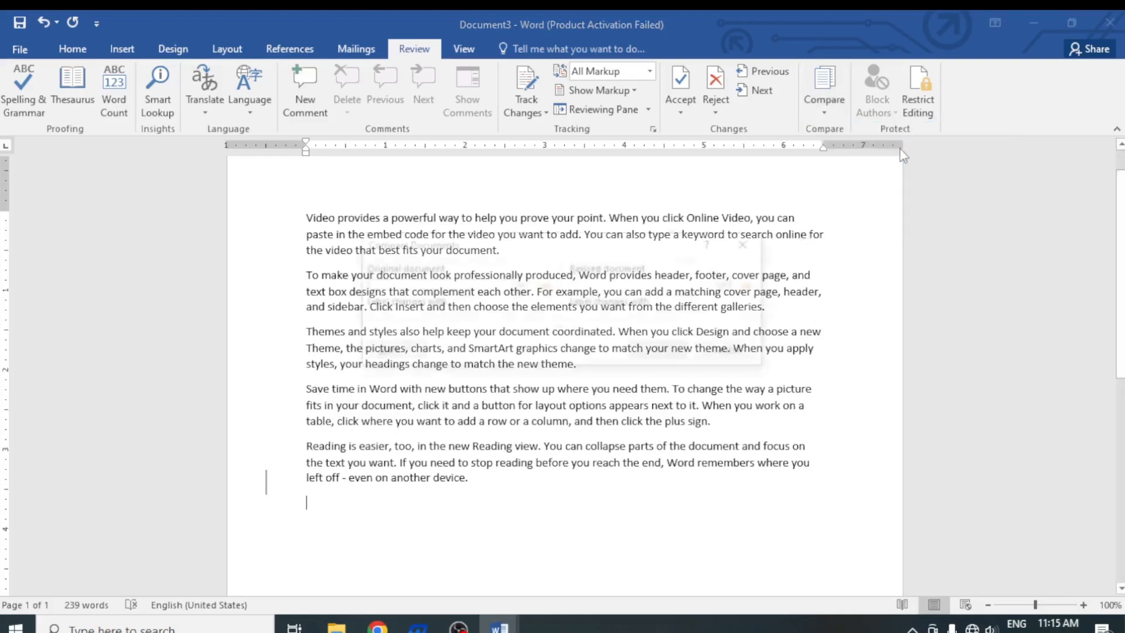
pyautogui.click(519, 285)
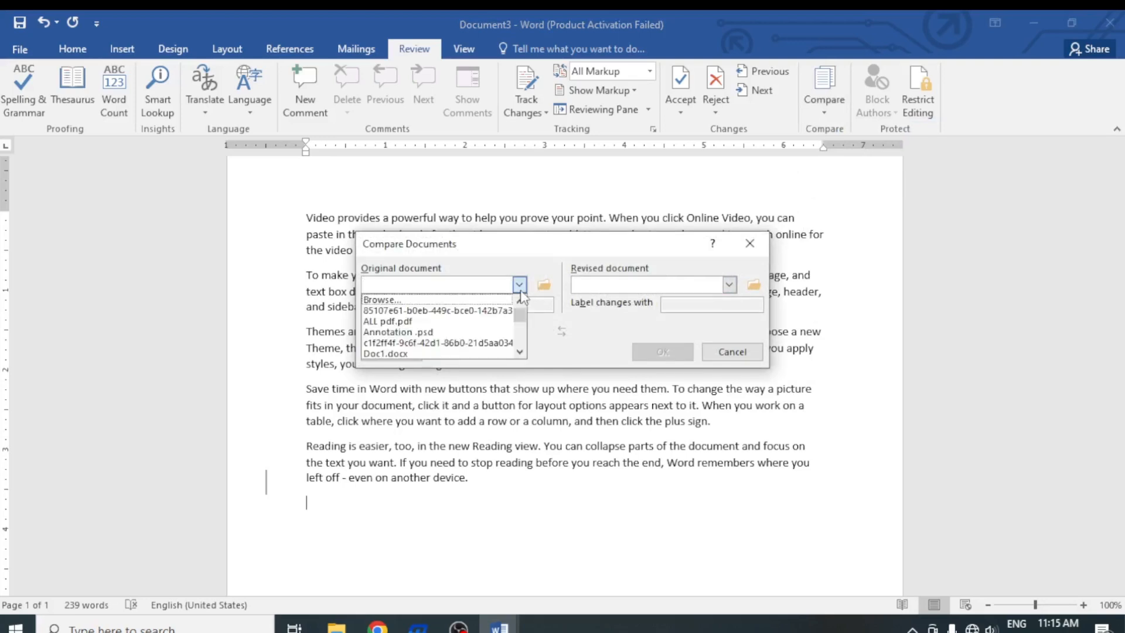
pyautogui.scroll(-5, 440, 334)
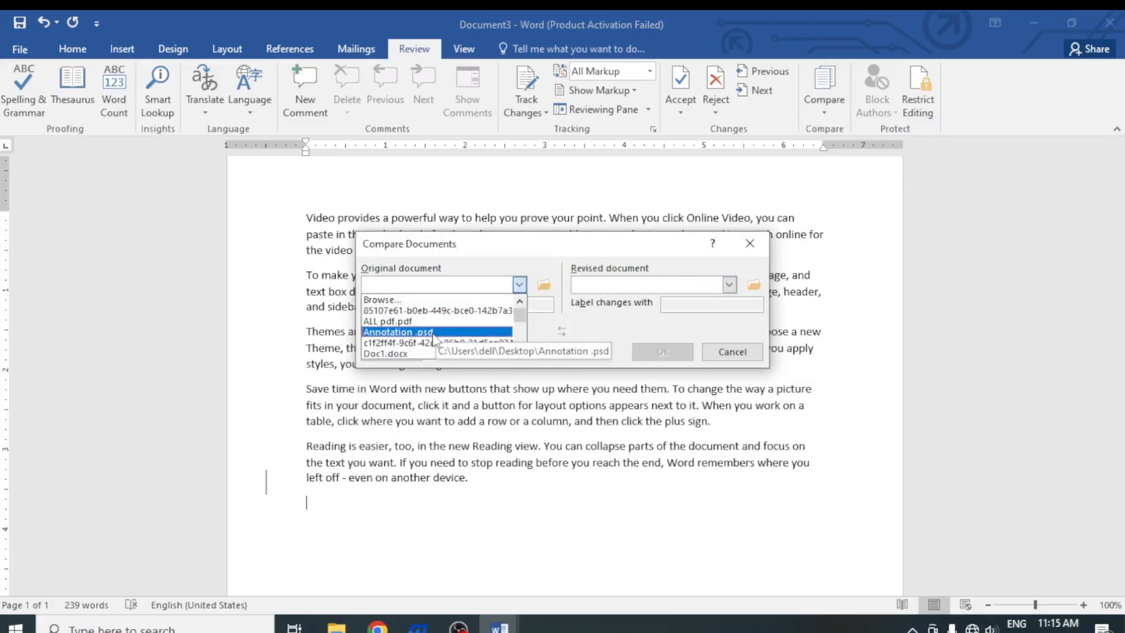
pyautogui.click(415, 291)
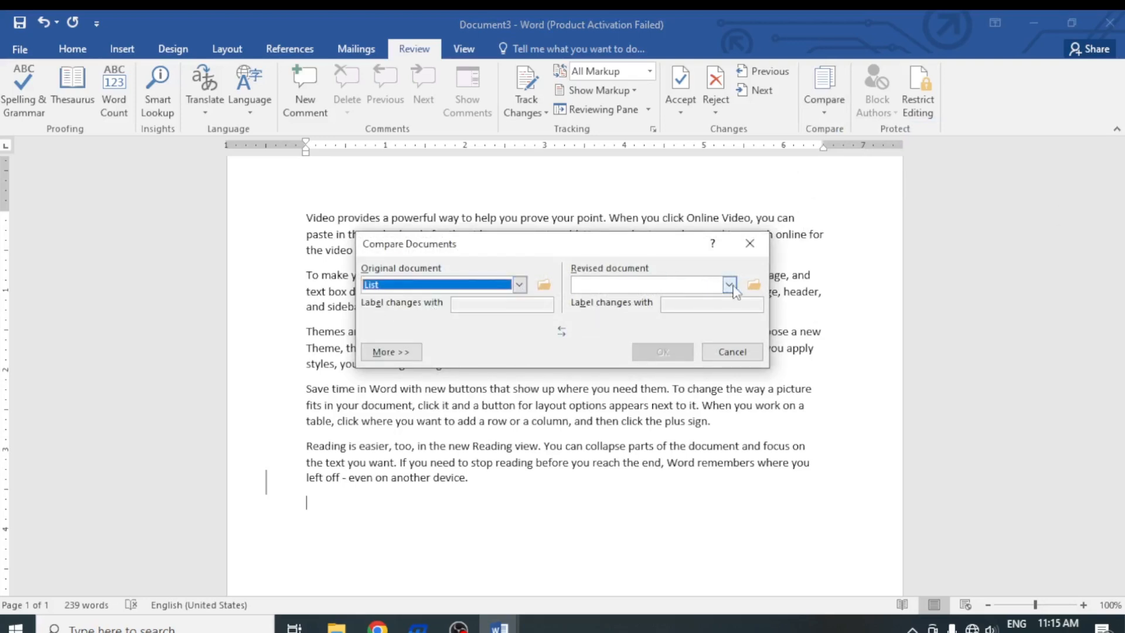
# Step: Try to use ALL pdf.pdf as the revised document and dismiss the message
pyautogui.click(730, 285)
pyautogui.click(628, 321)
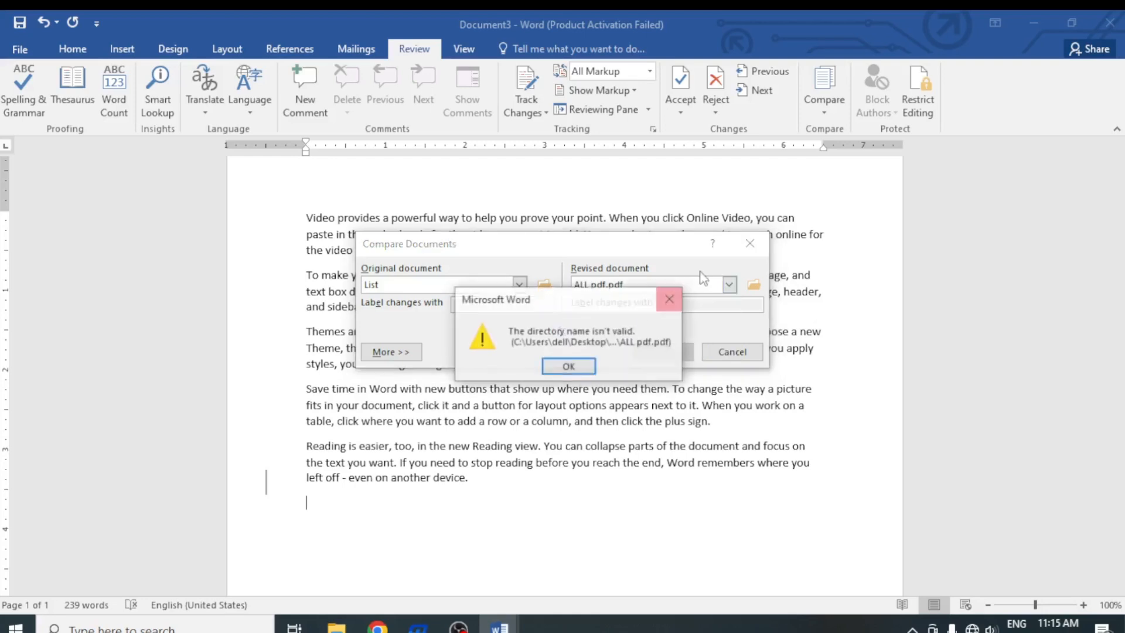
pyautogui.press('Return')
# Step: Set 85107e61-b0eb-449c-bce0-142b7a314bb5 as the revised document and run the comparison
pyautogui.click(729, 286)
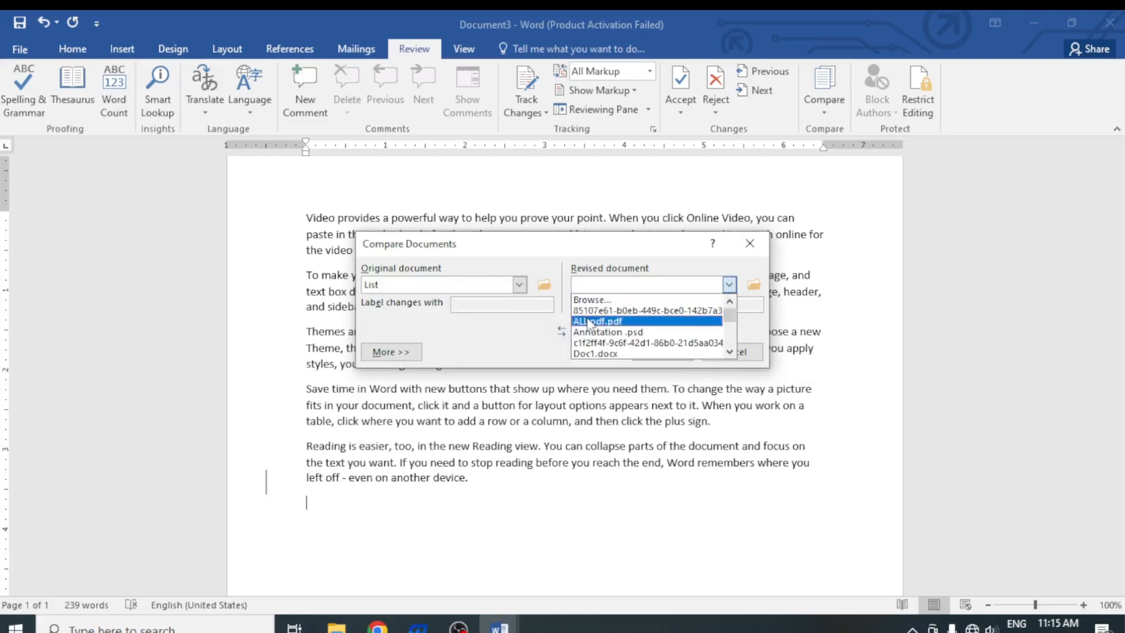
pyautogui.click(603, 310)
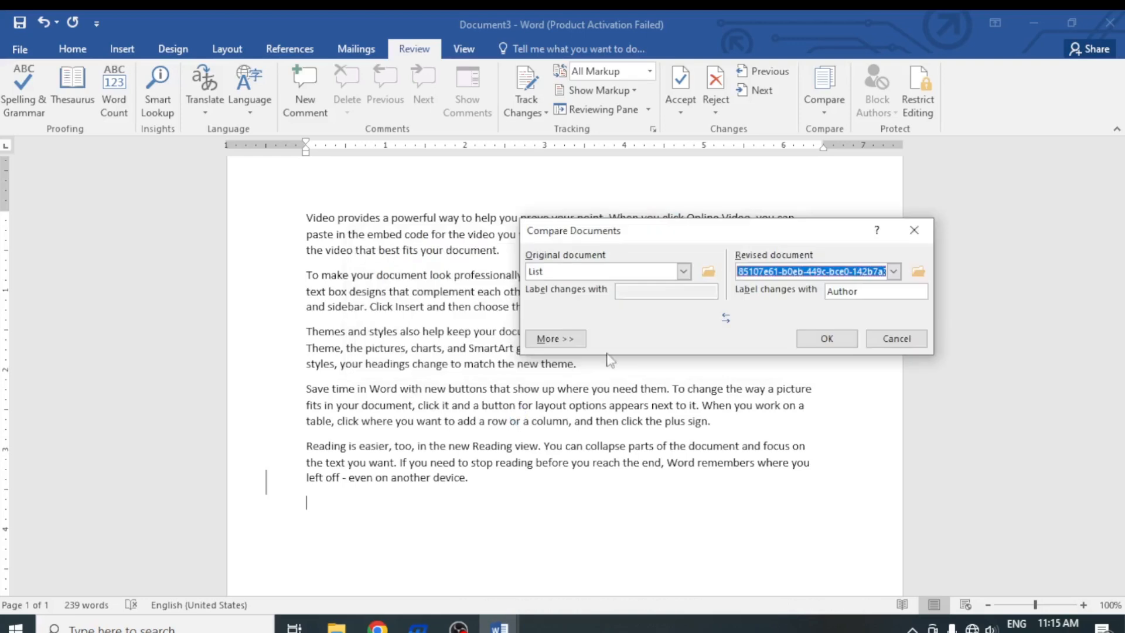
pyautogui.click(813, 340)
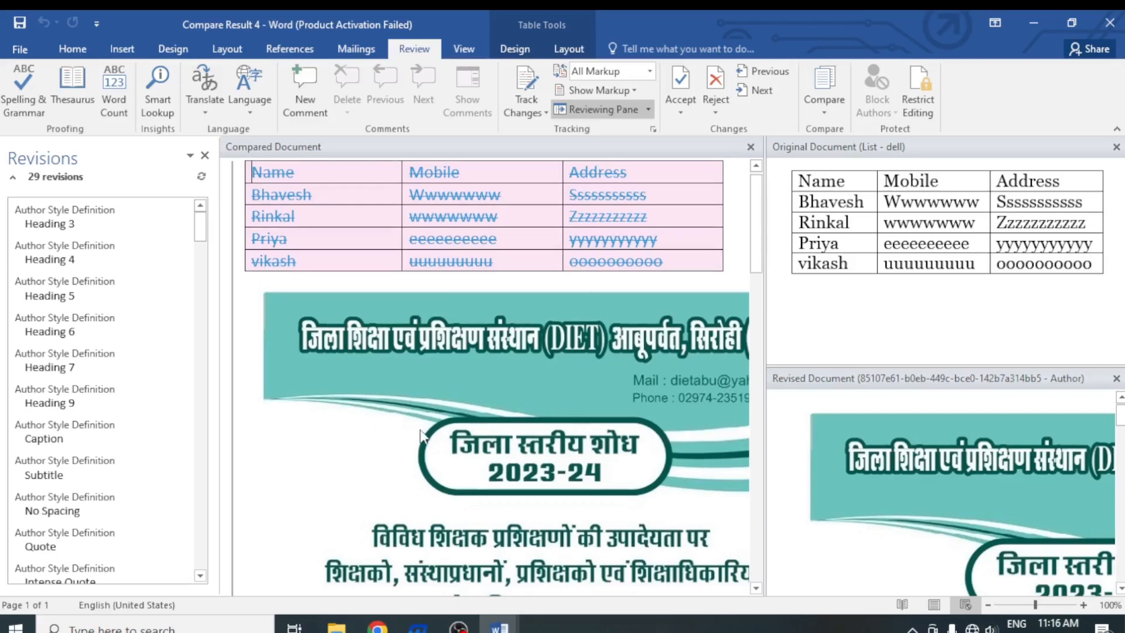
# Step: Examine the pages of the compared document and the revised document in the comparison result
pyautogui.scroll(-10, 607, 337)
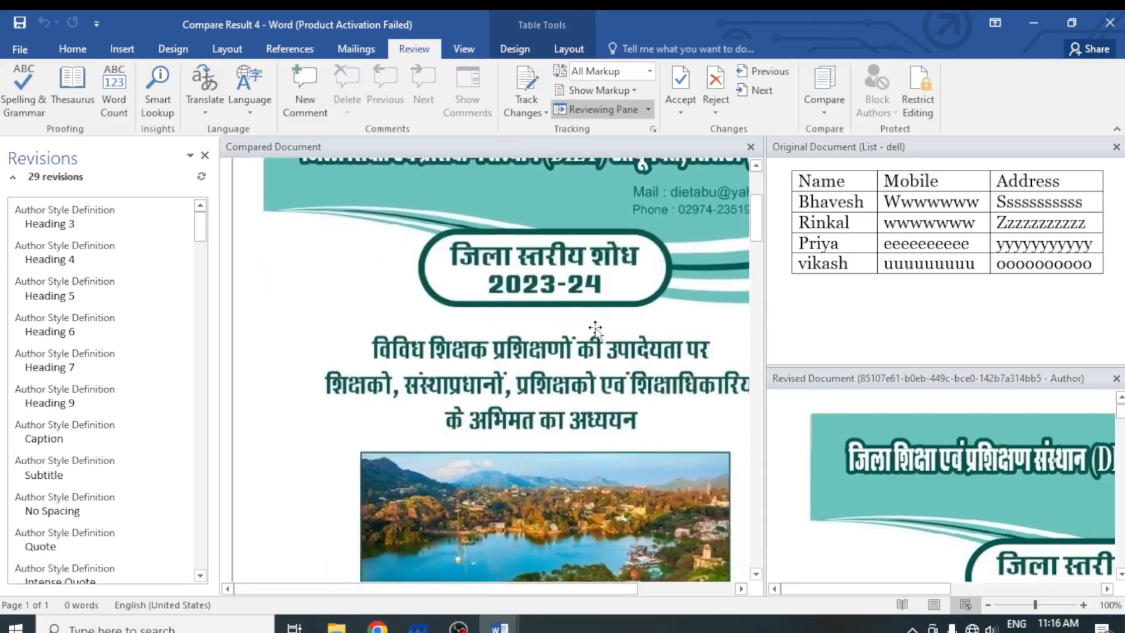
pyautogui.scroll(-15, 607, 336)
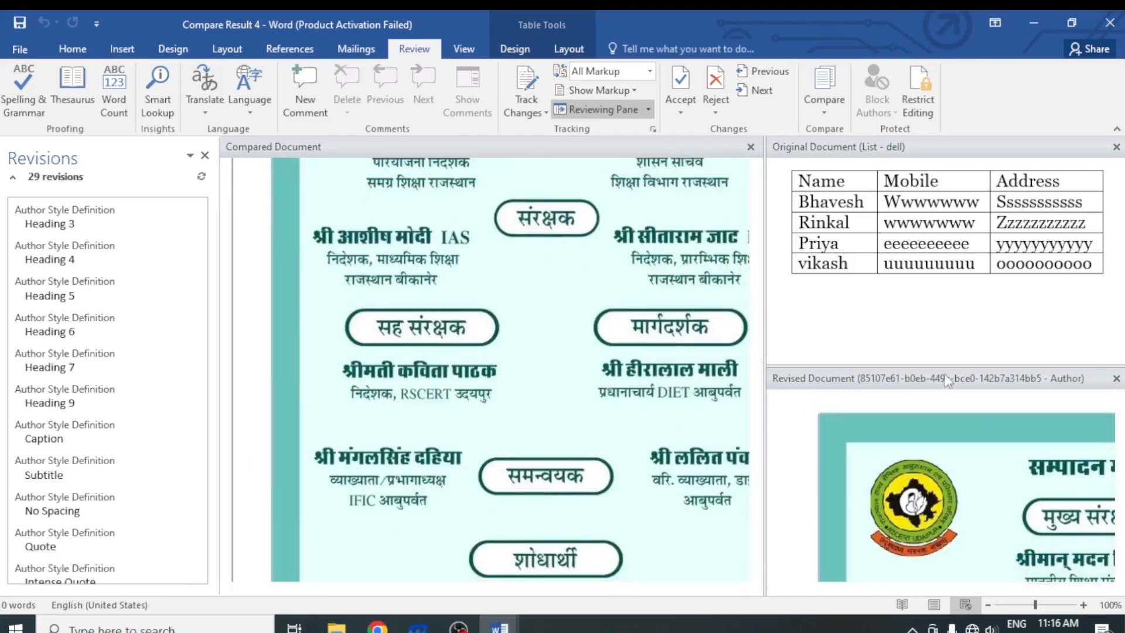
pyautogui.scroll(-3, 911, 444)
pyautogui.scroll(3, 911, 444)
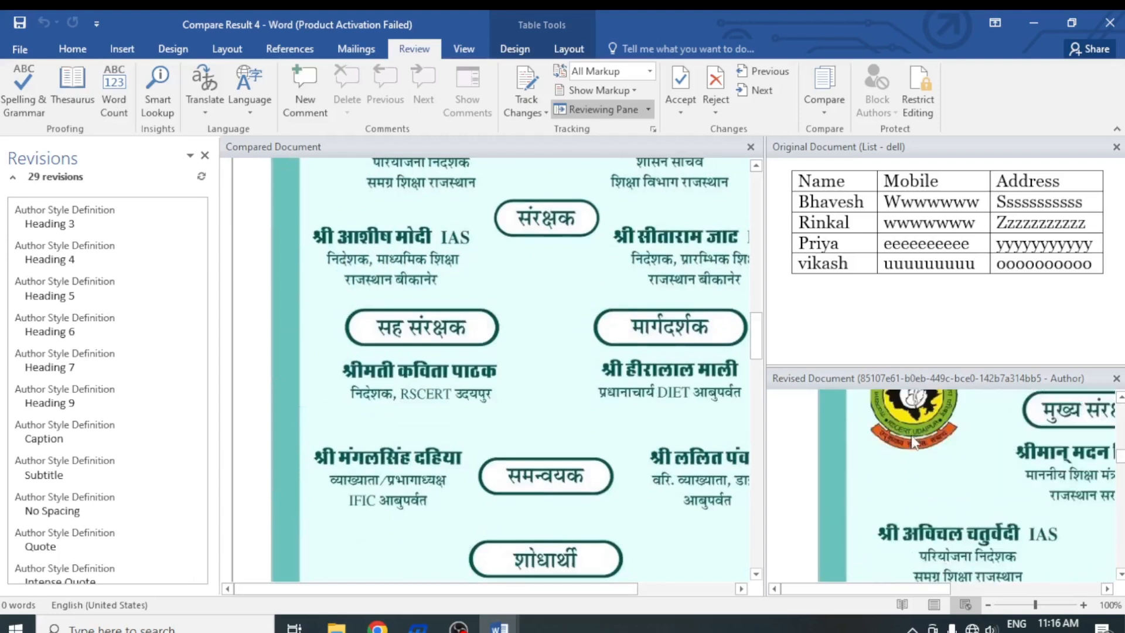
pyautogui.scroll(5, 868, 214)
pyautogui.scroll(1, 868, 214)
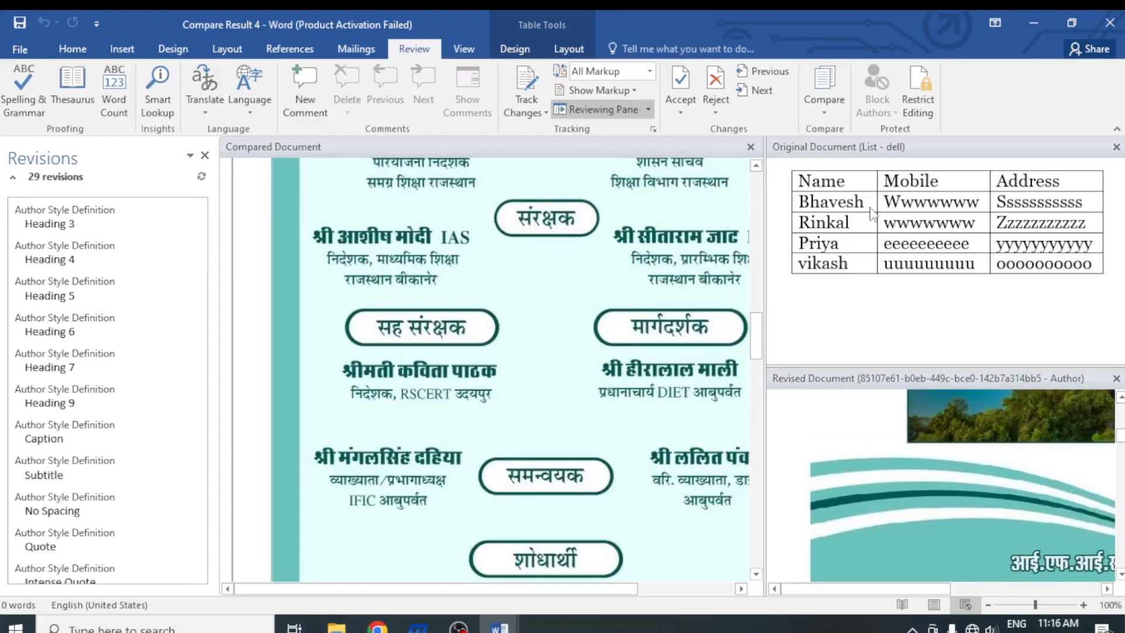
pyautogui.scroll(-10, 933, 471)
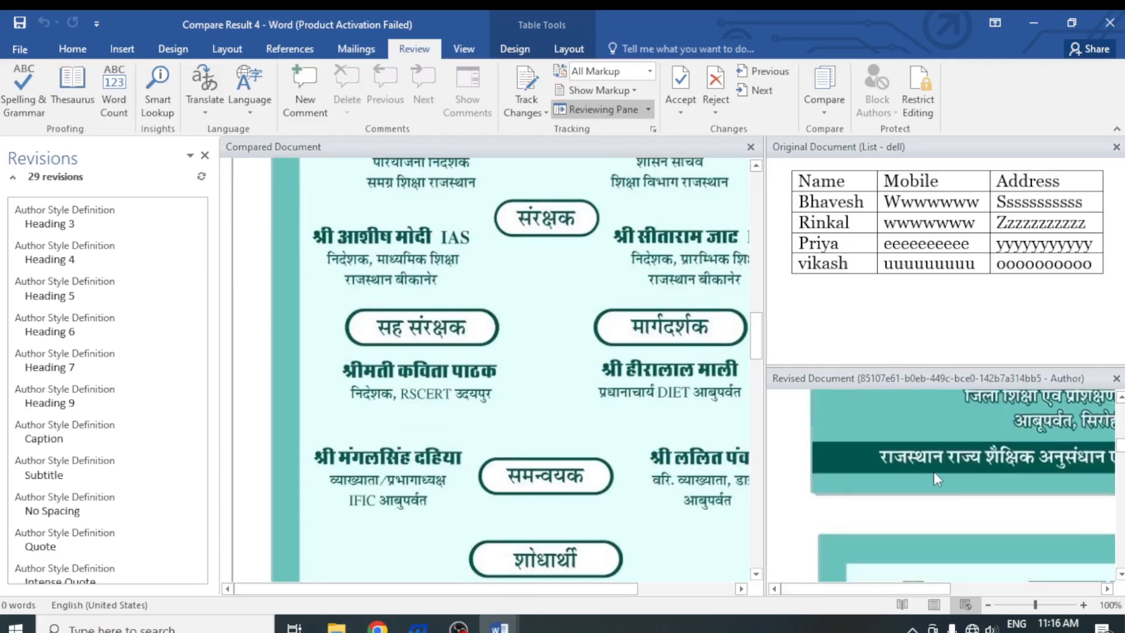
pyautogui.scroll(10, 935, 476)
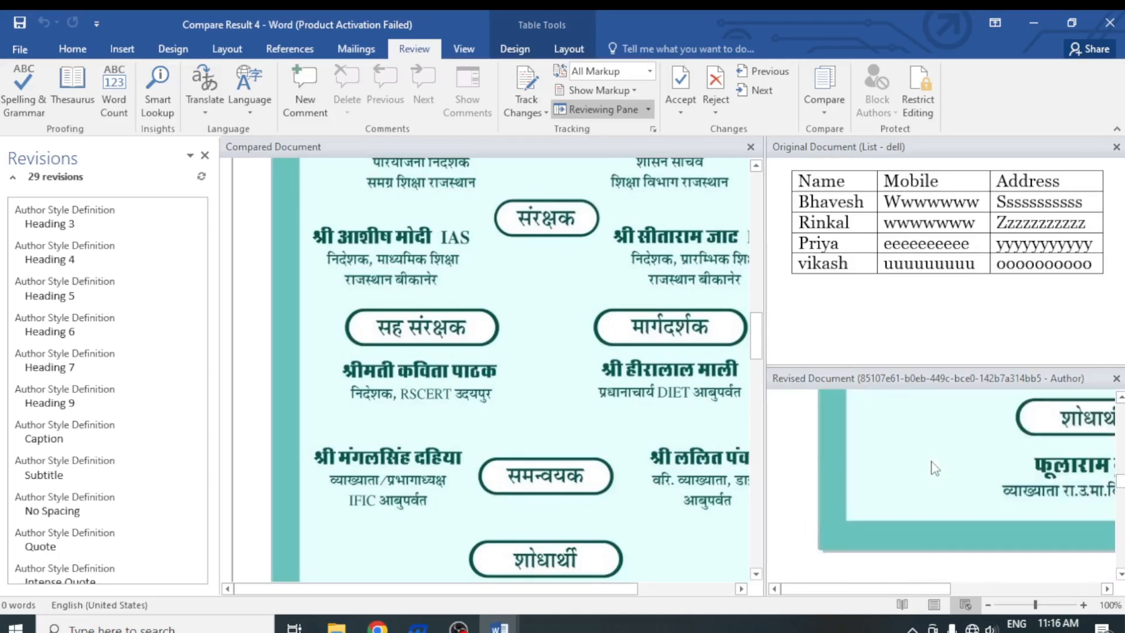
pyautogui.scroll(5, 922, 472)
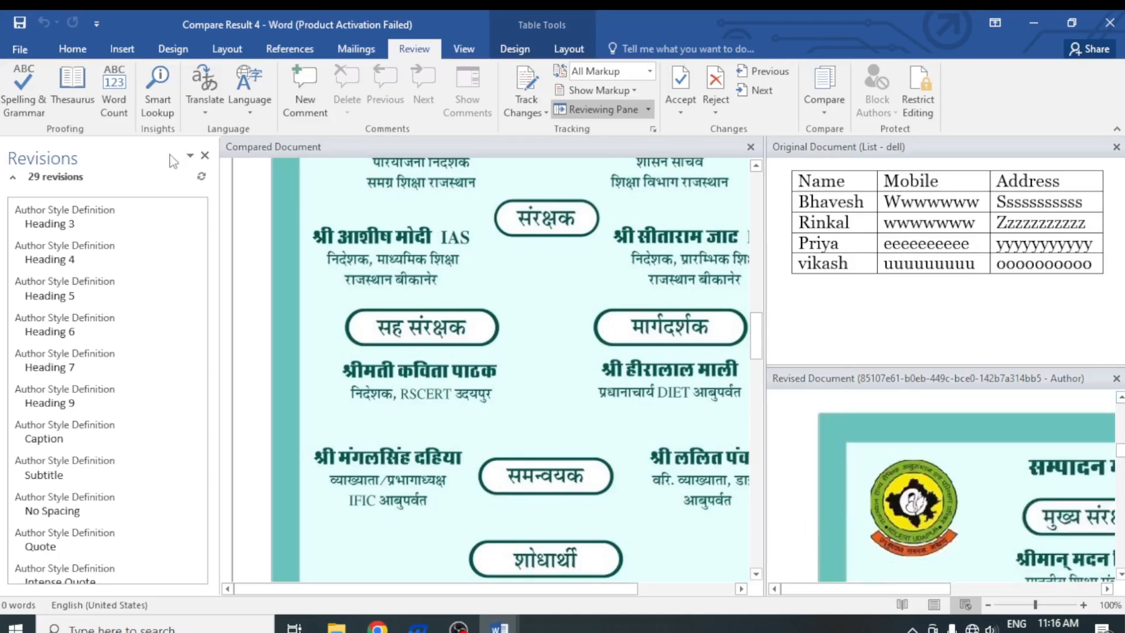
# Step: Close the list of revisions and look over the compared document beside its original and revised versions
pyautogui.click(205, 155)
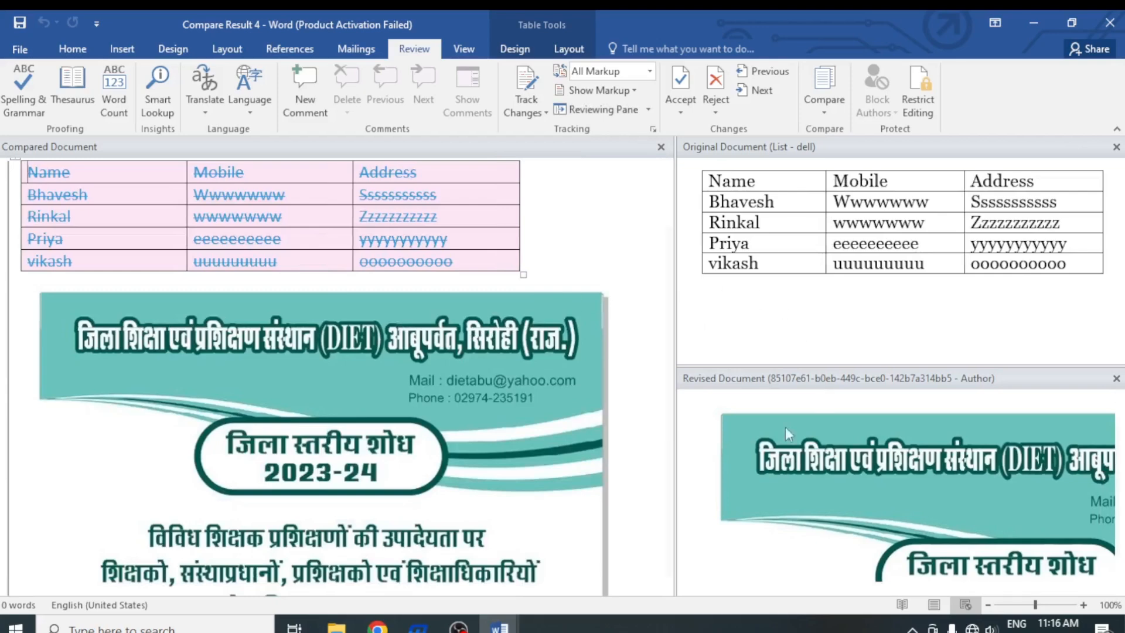
pyautogui.scroll(-5, 784, 426)
pyautogui.scroll(5, 714, 467)
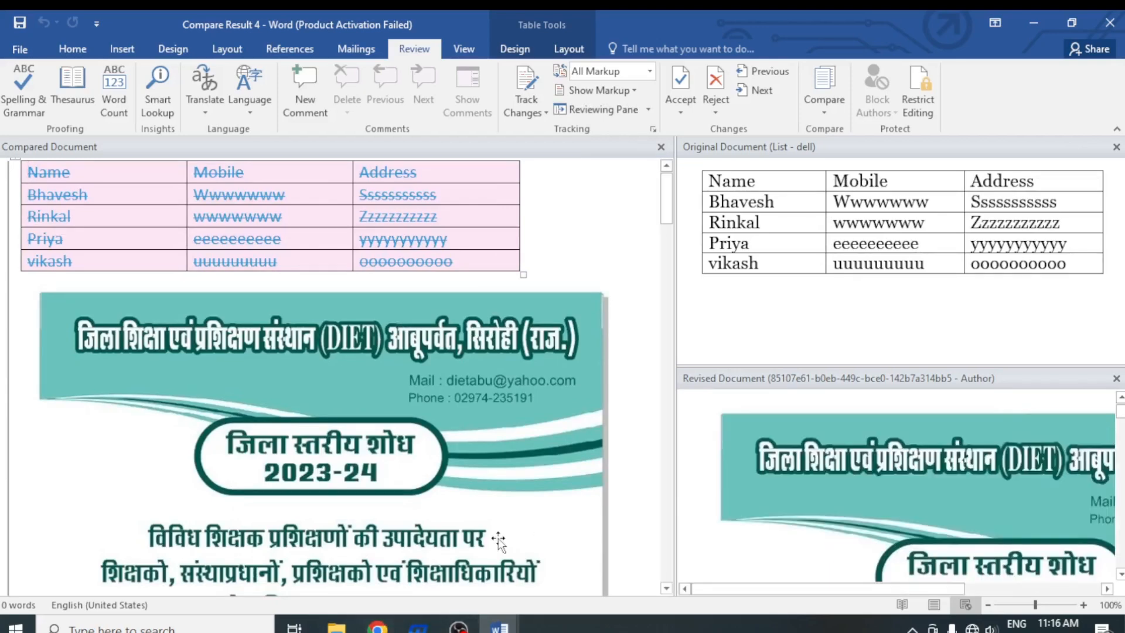
# Step: Close the comparison result and view Document3 in Read Mode
pyautogui.click(1106, 22)
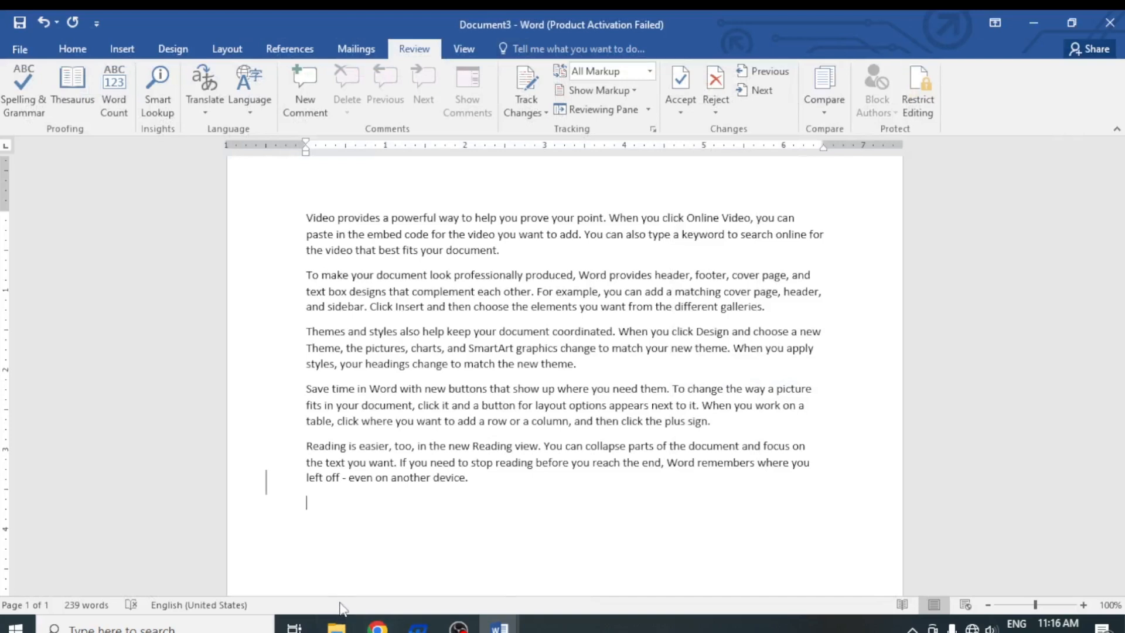
pyautogui.click(465, 49)
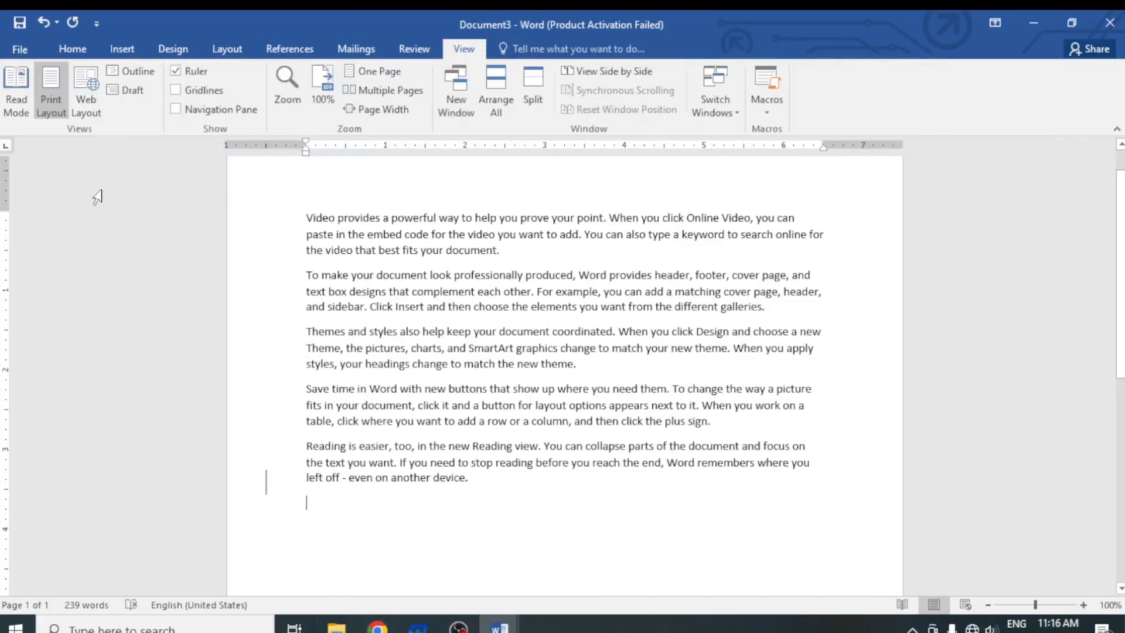
pyautogui.click(14, 99)
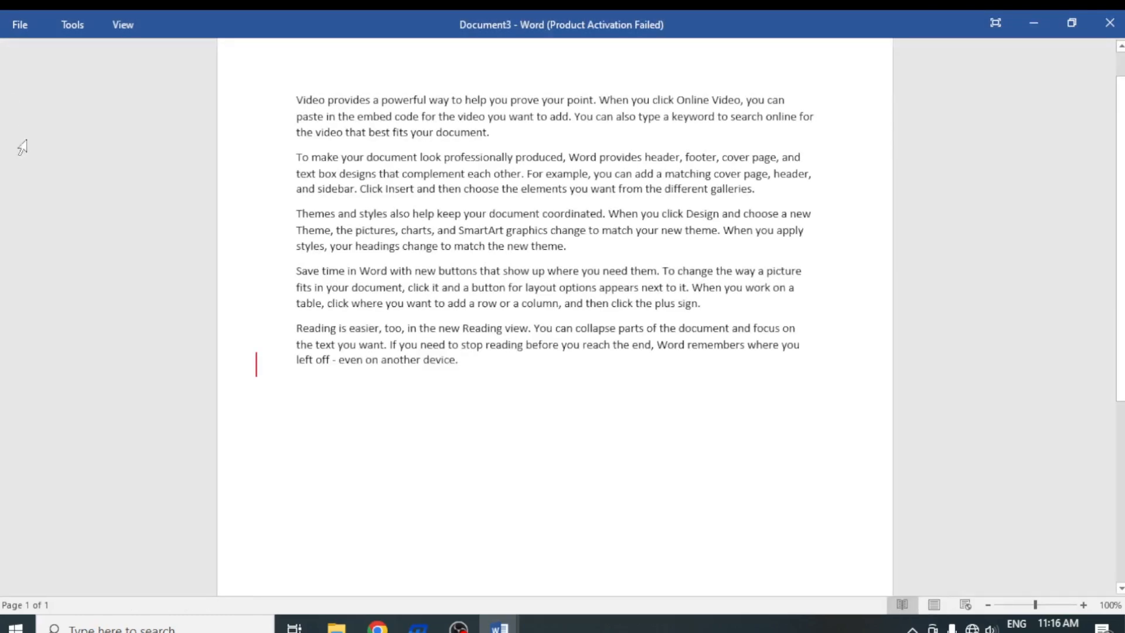
pyautogui.scroll(-3, 574, 404)
pyautogui.scroll(4, 574, 405)
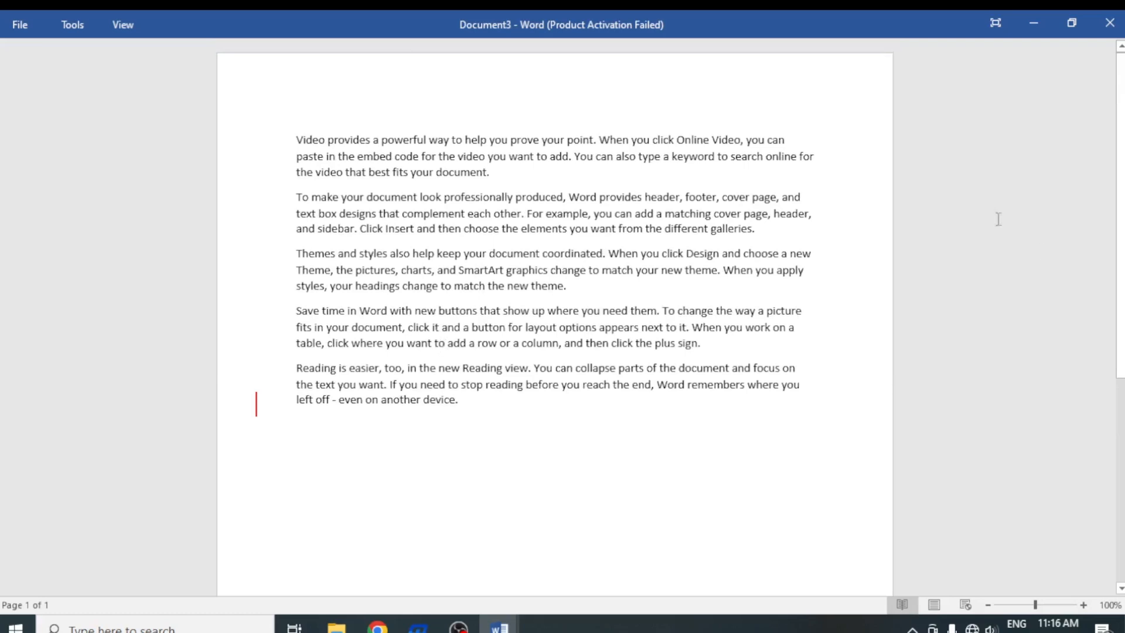
# Step: Leave Read Mode while keeping Document3 open and look over its page in Print Layout
pyautogui.click(1109, 23)
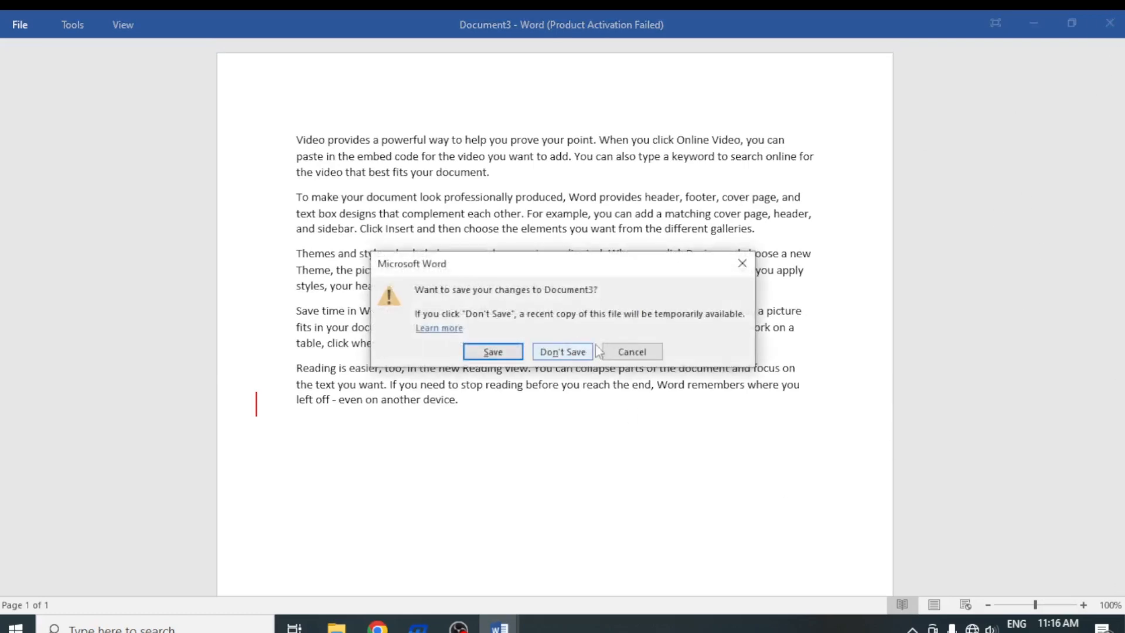
pyautogui.click(741, 263)
pyautogui.press('Escape')
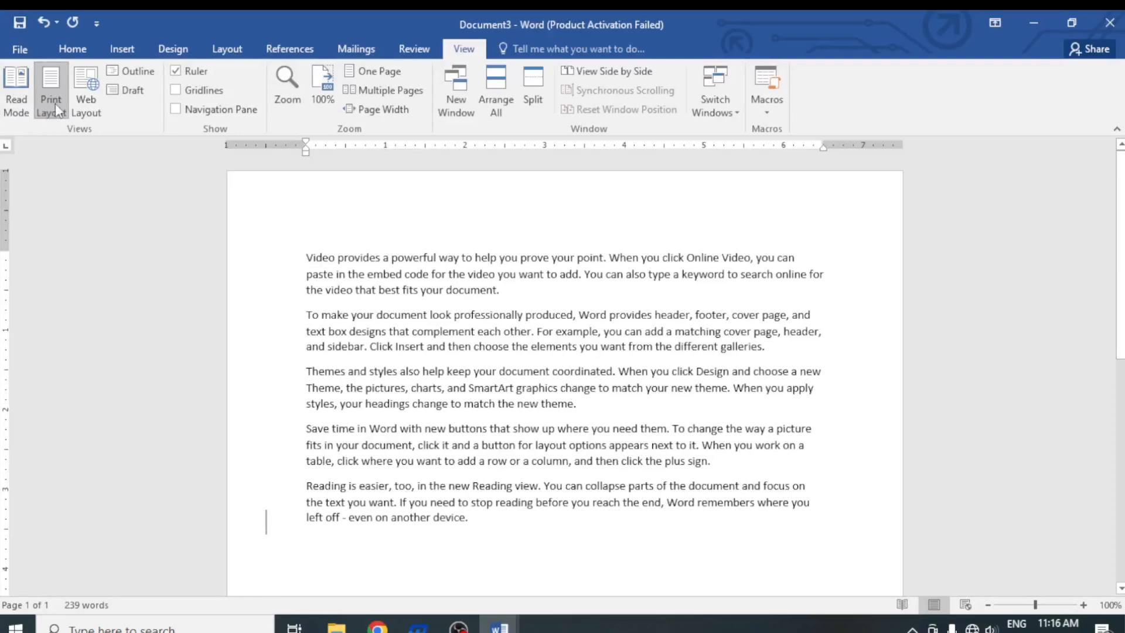
pyautogui.scroll(-10, 450, 472)
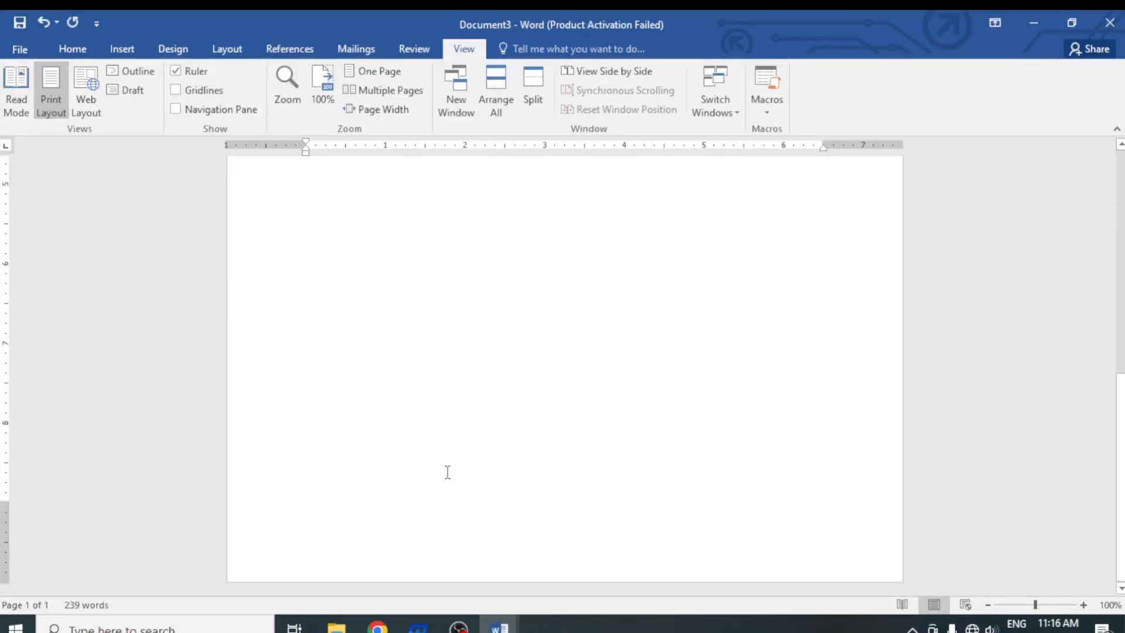
pyautogui.scroll(10, 449, 473)
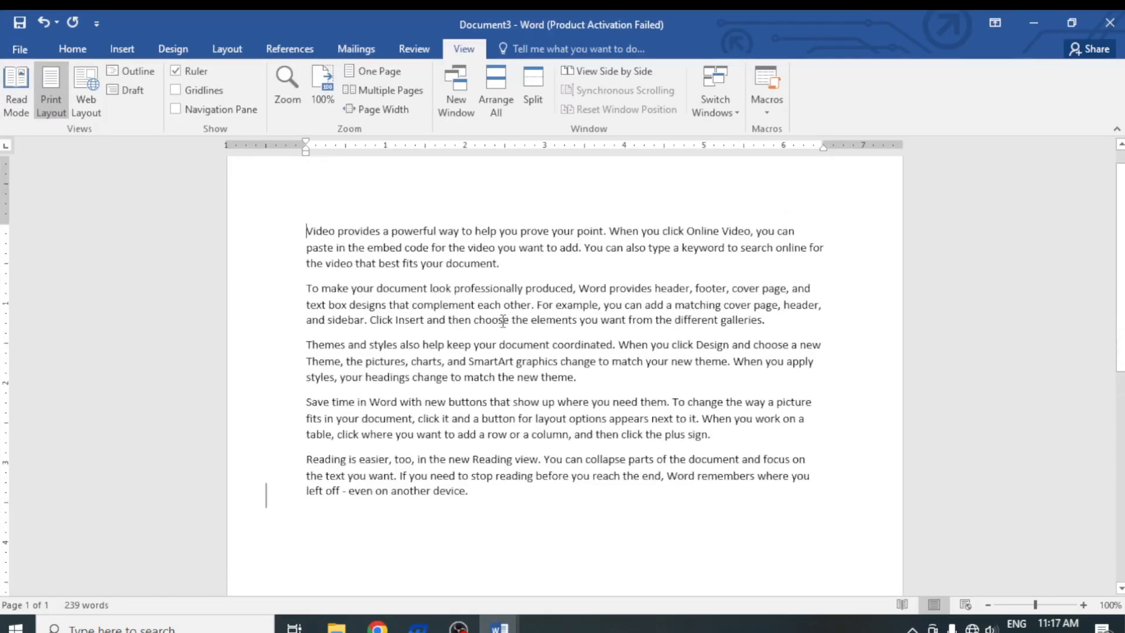
pyautogui.click(276, 521)
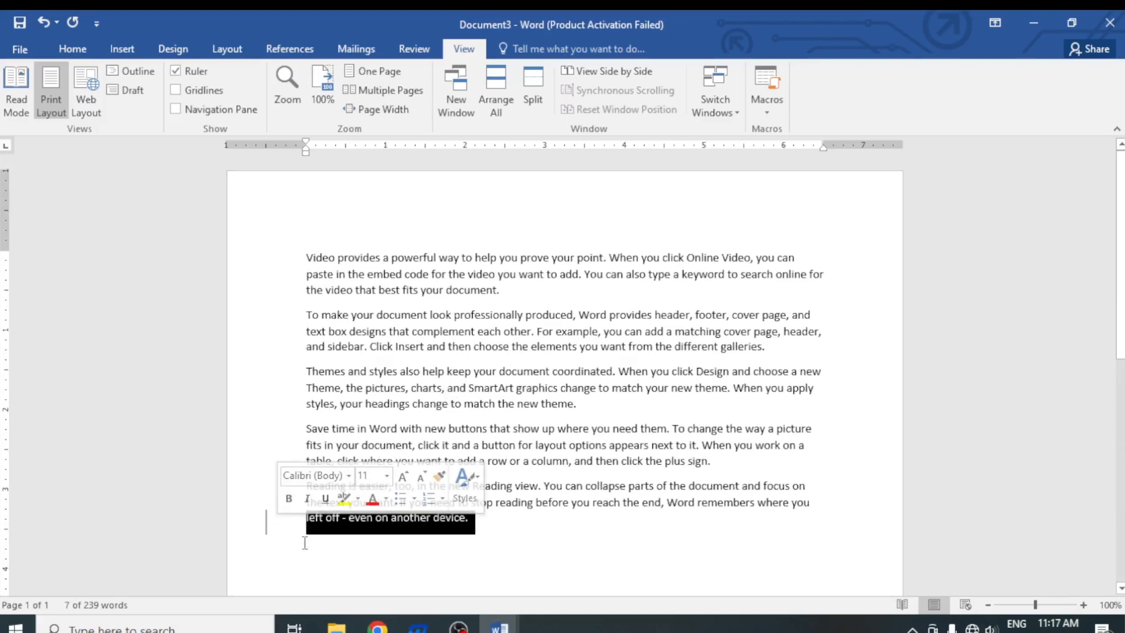
pyautogui.click(451, 563)
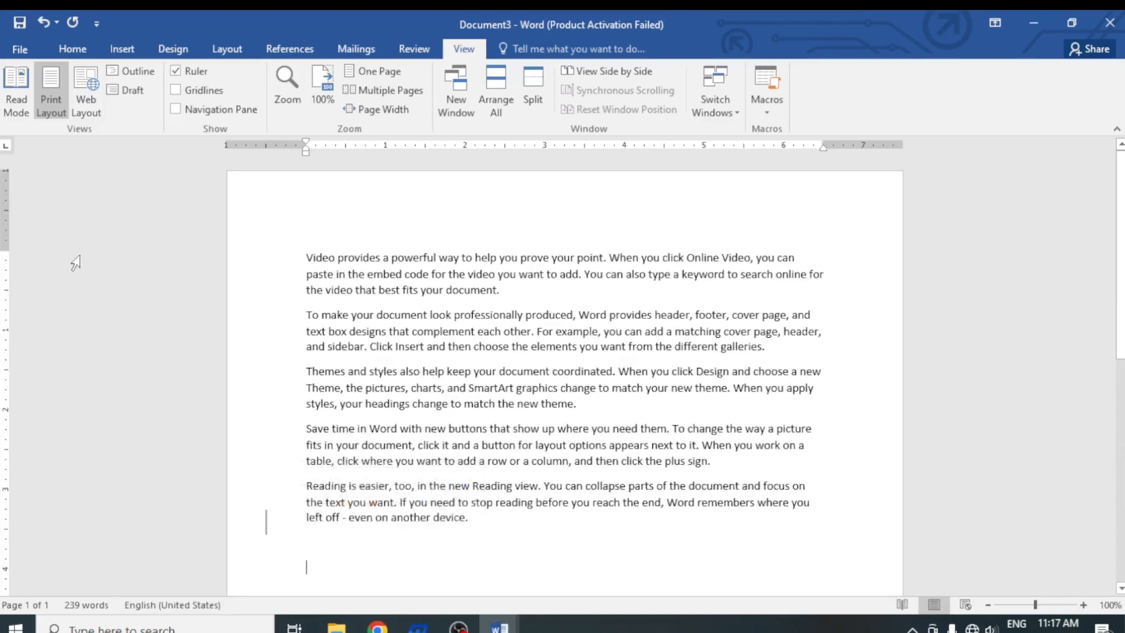
# Step: View the document in Web Layout and in Outline view, closing the outline again
pyautogui.click(86, 93)
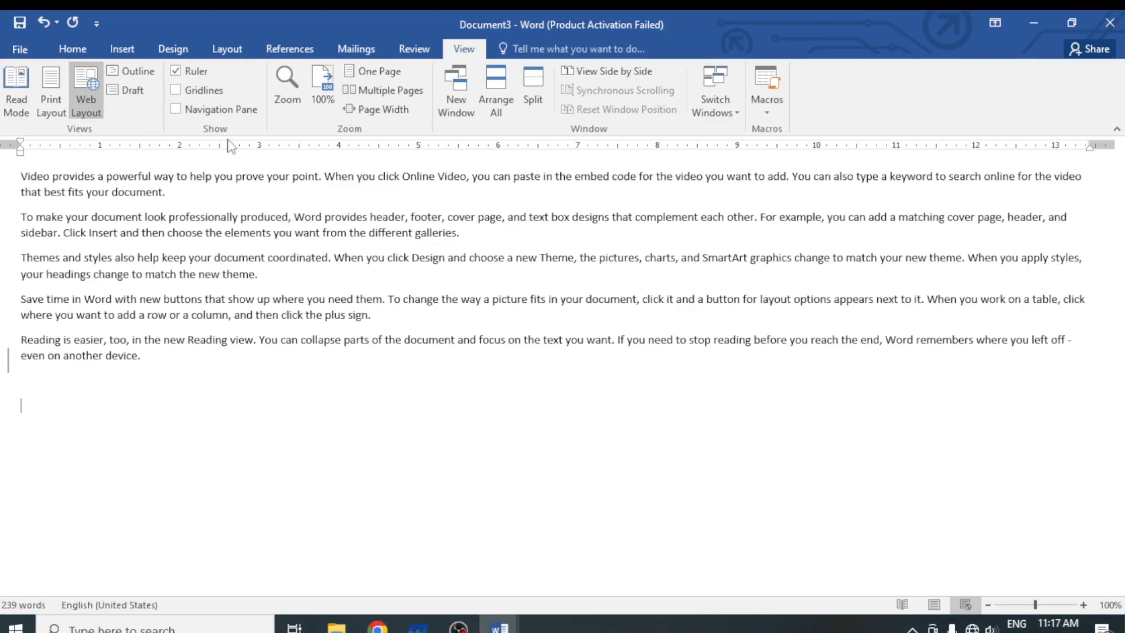
pyautogui.click(131, 71)
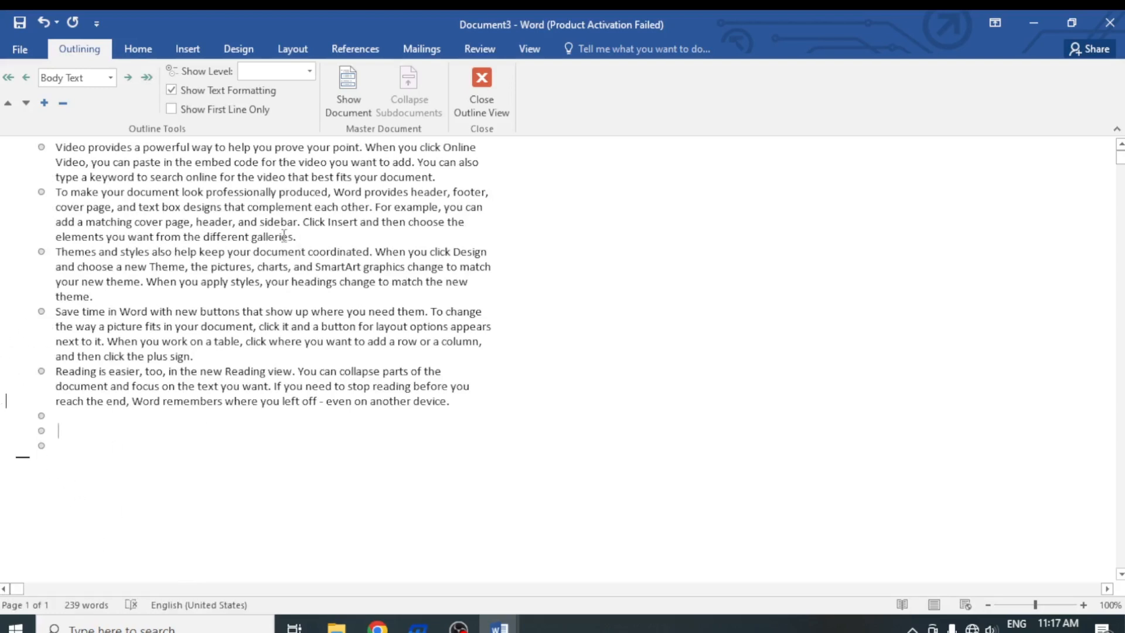
pyautogui.click(495, 90)
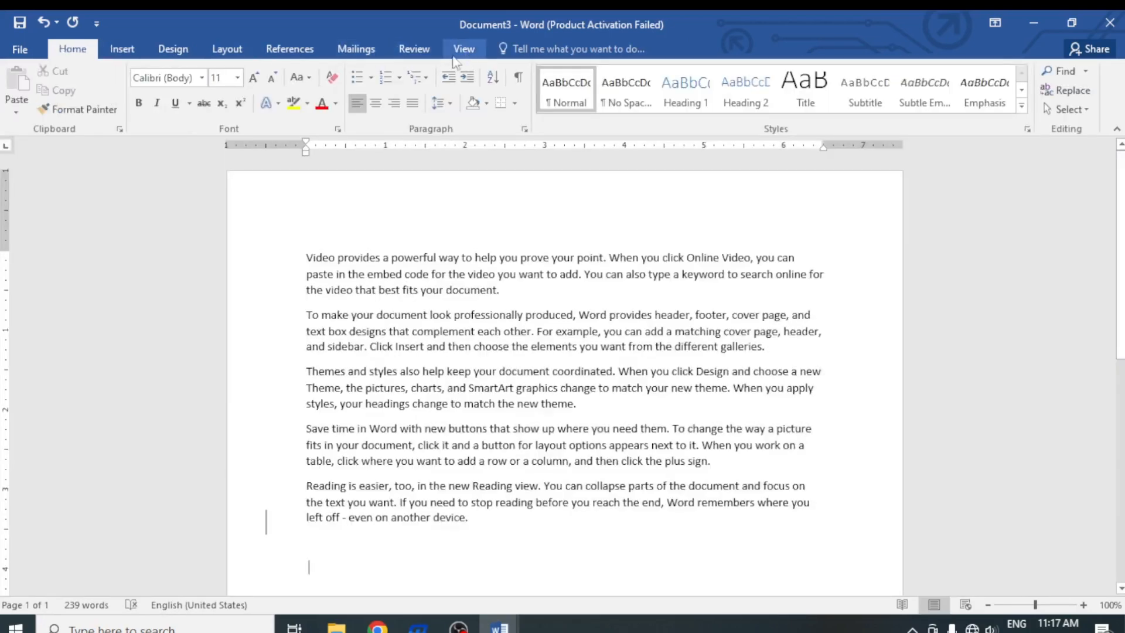
# Step: View the document in Draft view across its full width and return to Print Layout
pyautogui.click(456, 52)
pyautogui.click(127, 90)
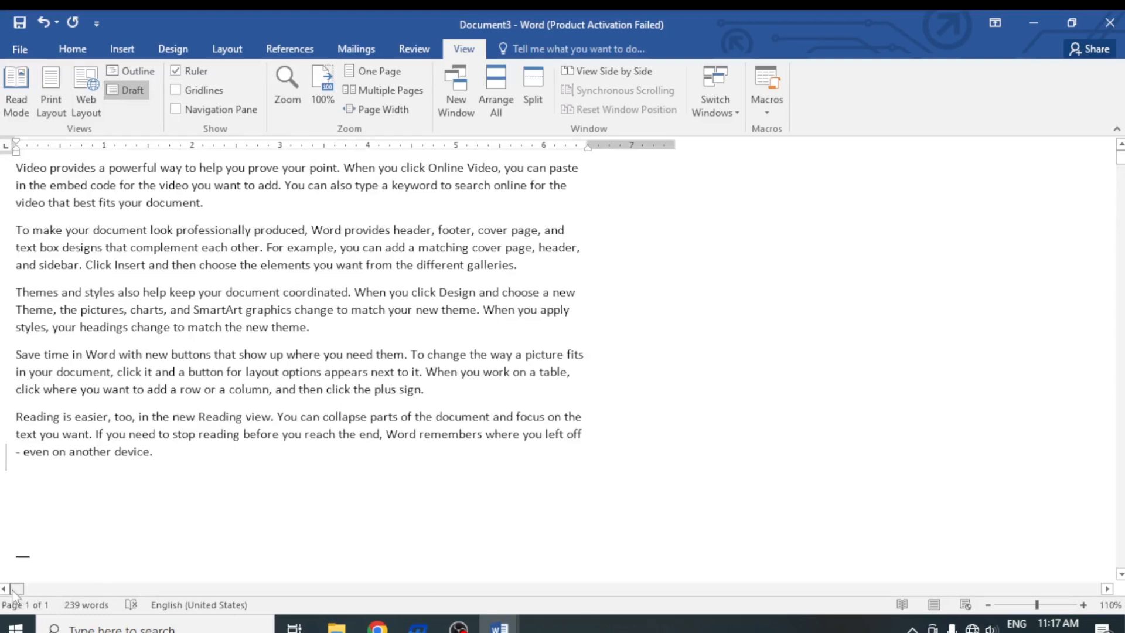
pyautogui.moveTo(13, 592); pyautogui.dragTo(410, 632)
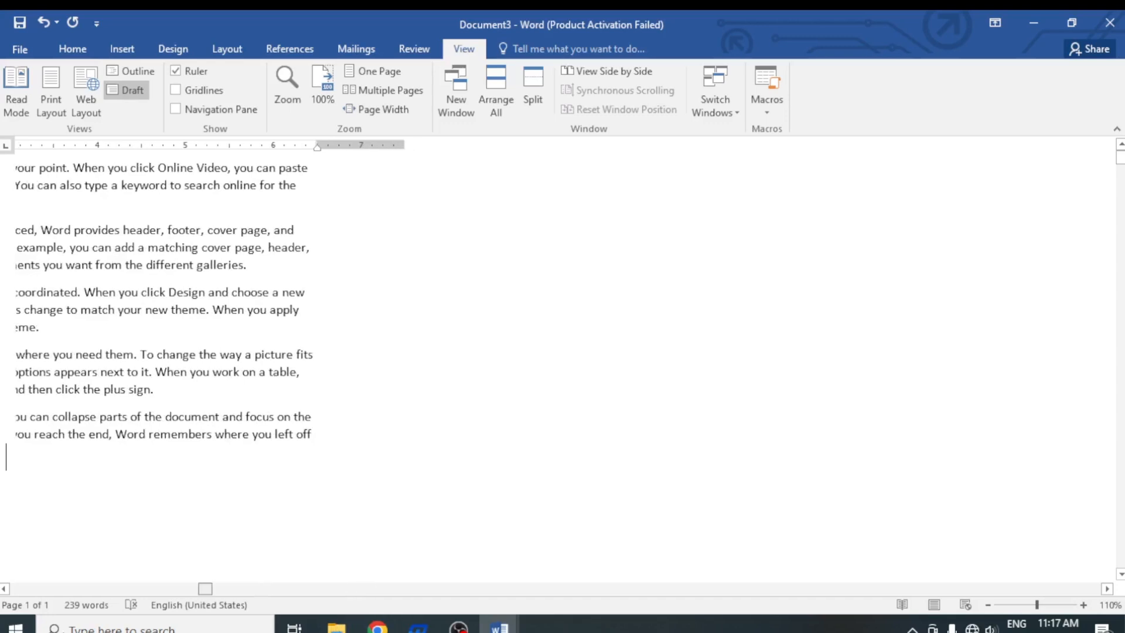
pyautogui.moveTo(205, 631); pyautogui.dragTo(7, 626)
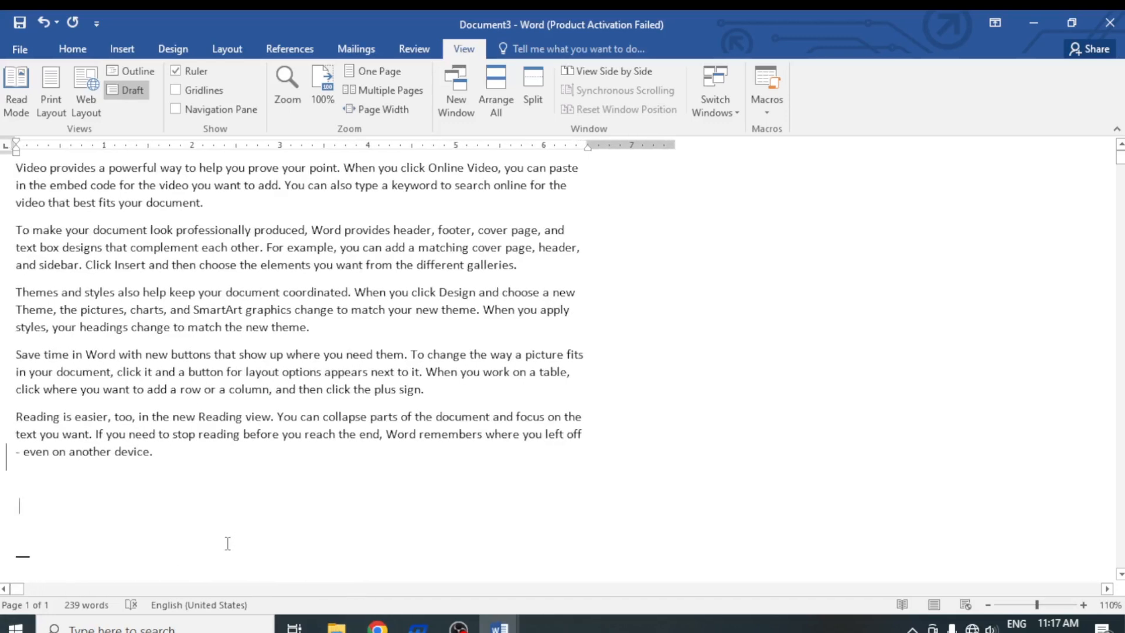
pyautogui.click(49, 97)
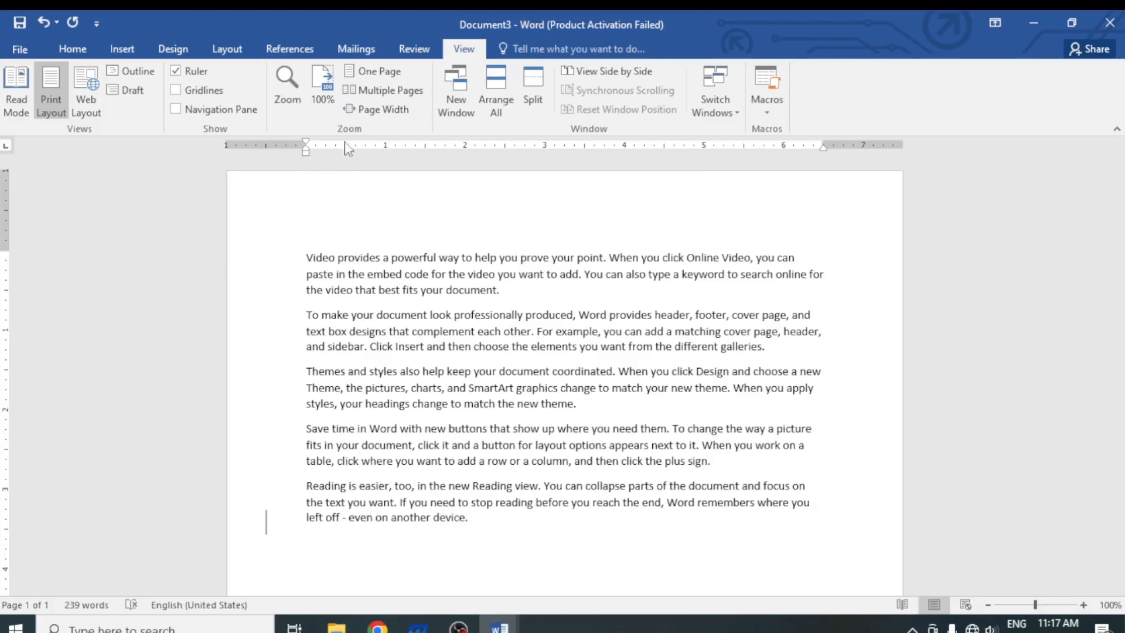
# Step: Hide and restore the ruler, and switch the gridlines on and off again
pyautogui.click(176, 72)
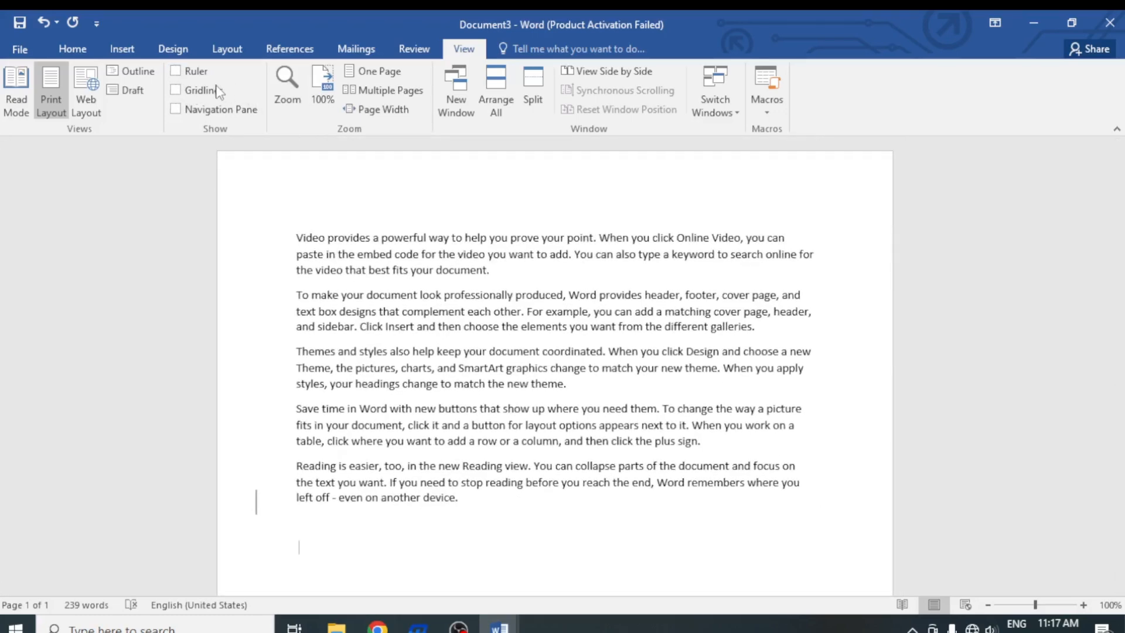
pyautogui.click(176, 71)
pyautogui.click(176, 92)
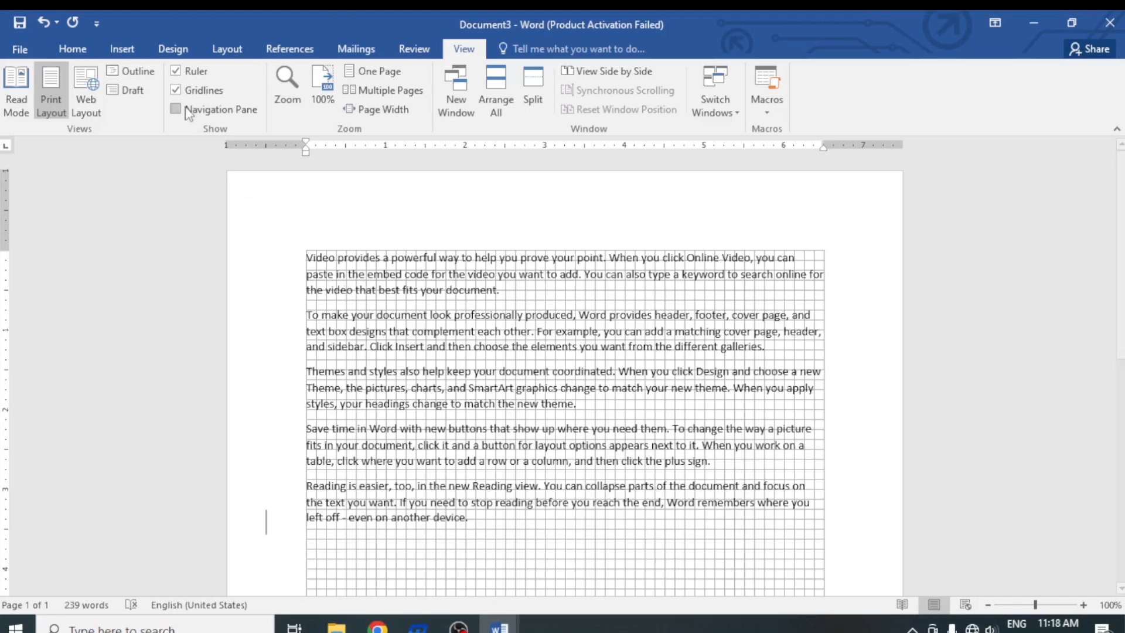
pyautogui.click(176, 92)
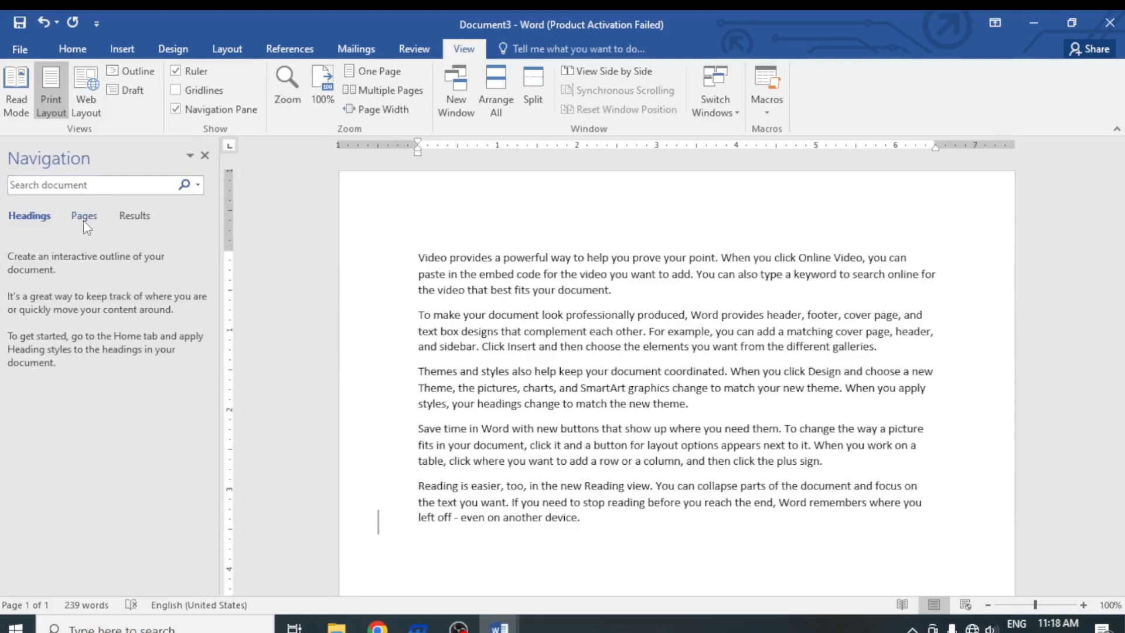
# Step: Show the page thumbnails in the Navigation pane and hide the pane again
pyautogui.click(84, 219)
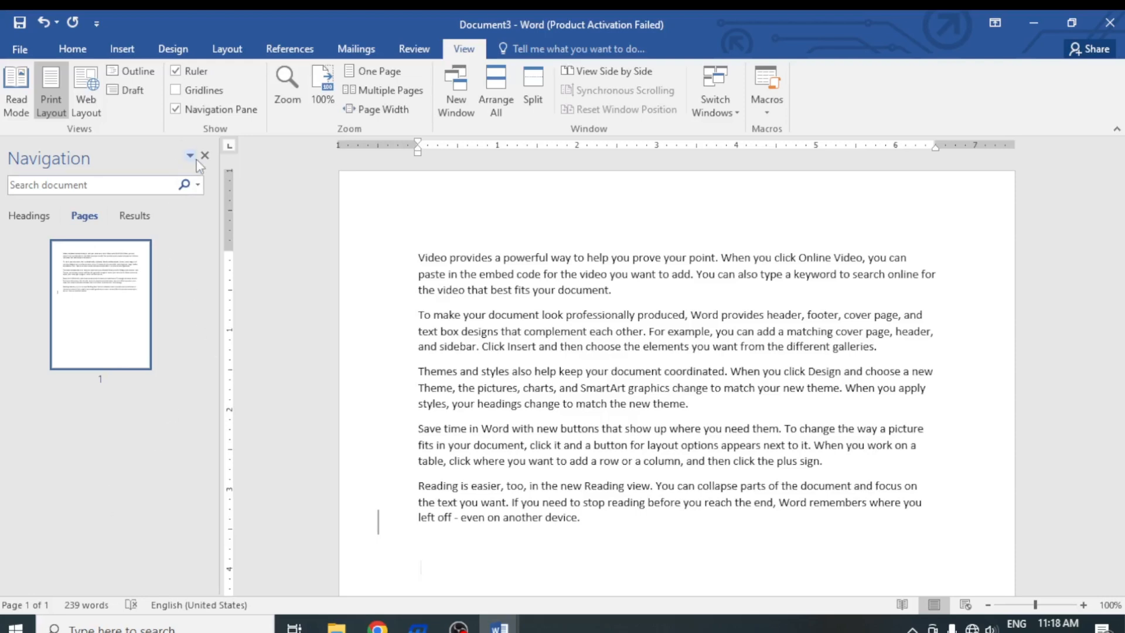
pyautogui.click(181, 115)
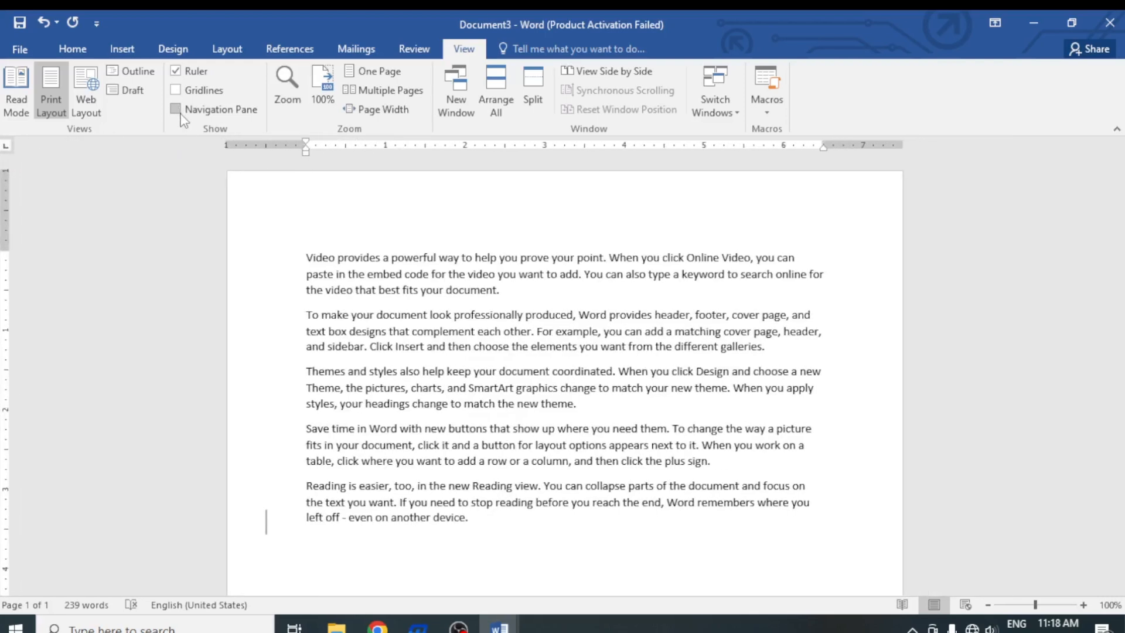
# Step: Check the Zoom options, magnify the page to 180%, and restore it to 100%
pyautogui.click(285, 96)
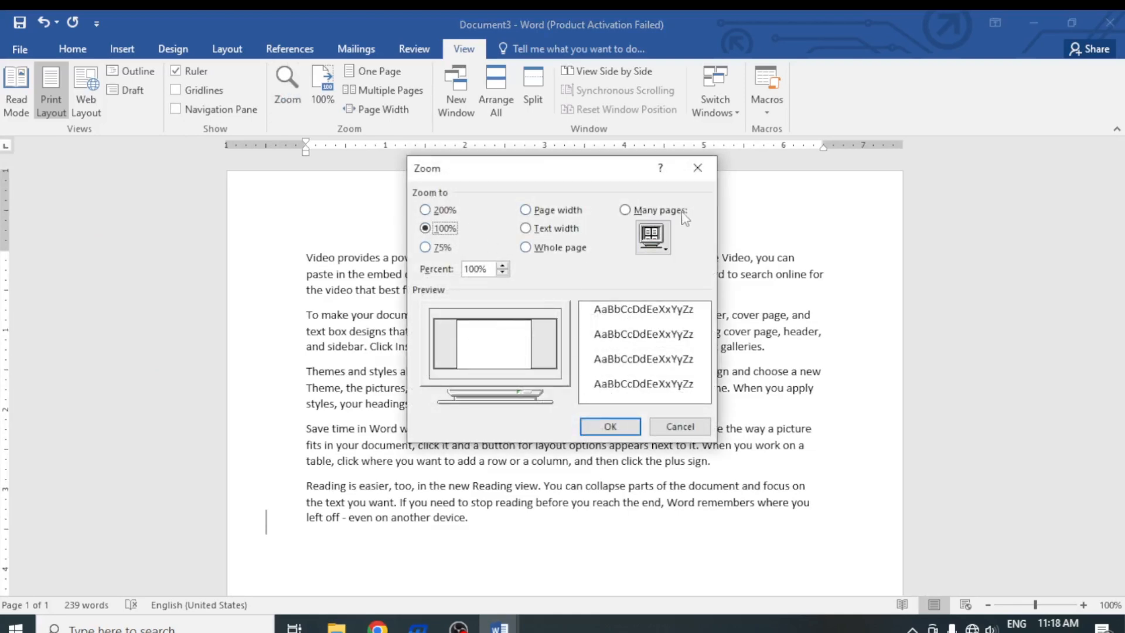
pyautogui.click(700, 173)
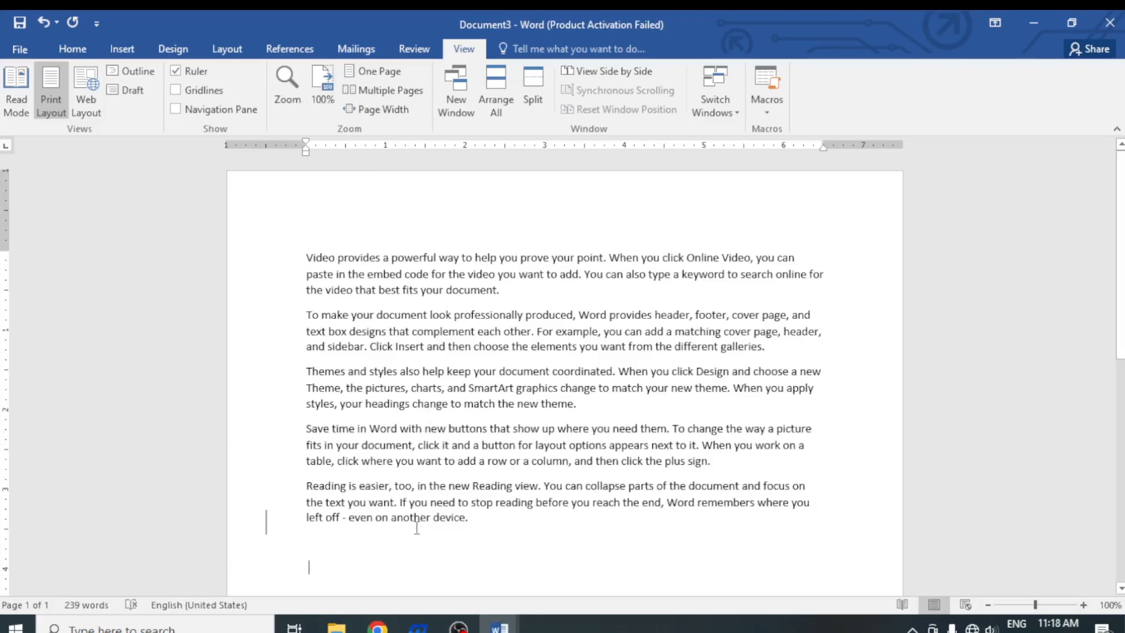
pyautogui.scroll(8, 416, 527)
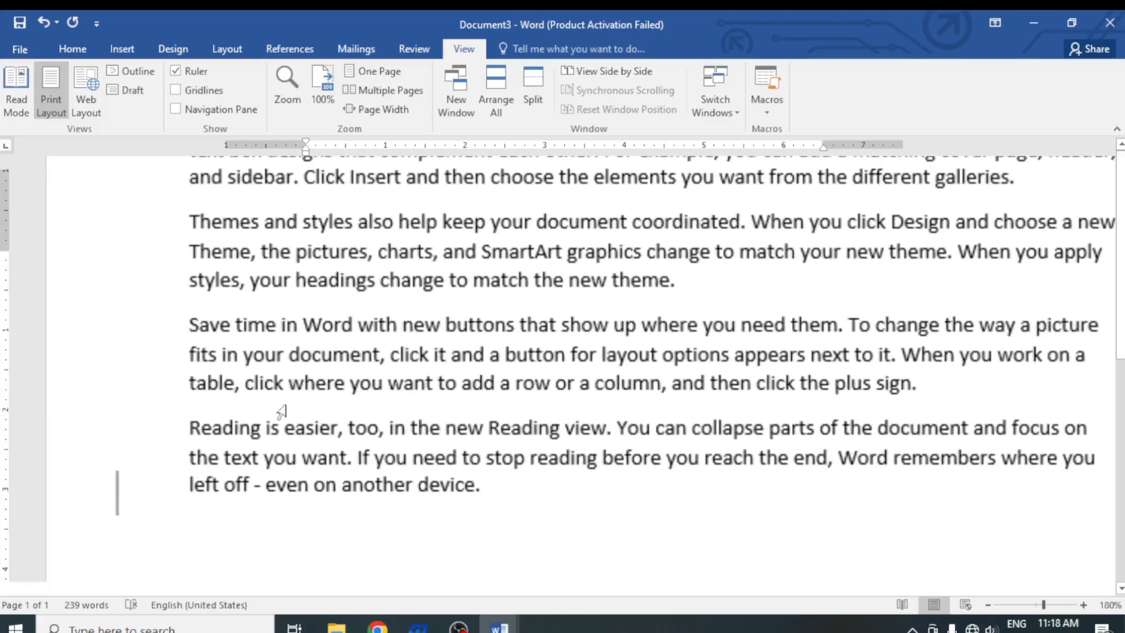
pyautogui.click(333, 78)
pyautogui.scroll(-6, 453, 444)
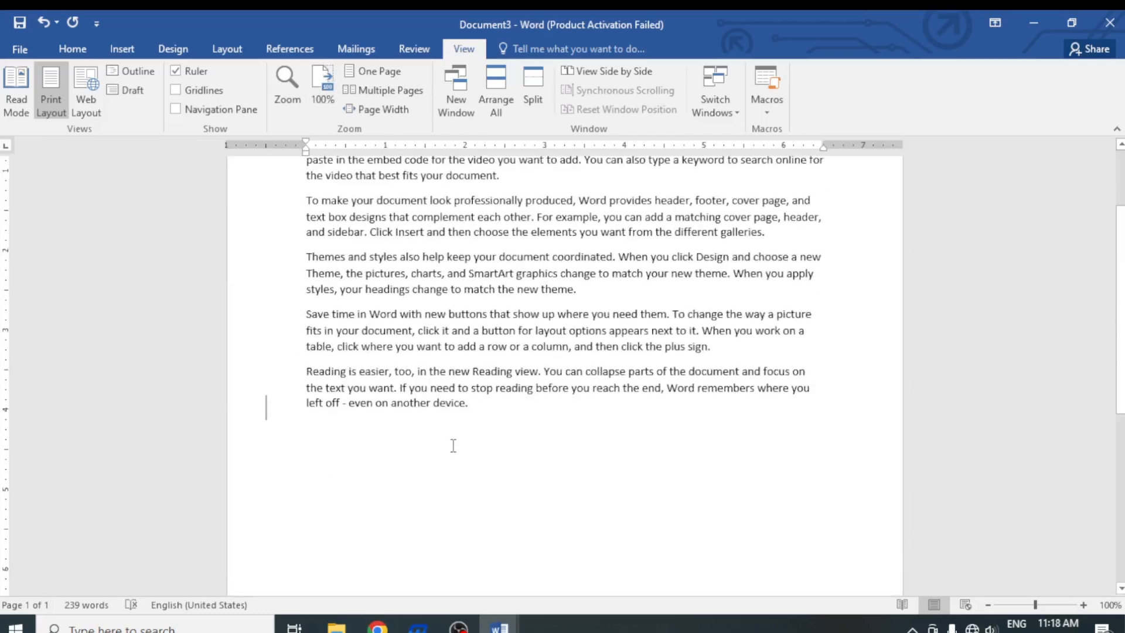
pyautogui.scroll(6, 456, 443)
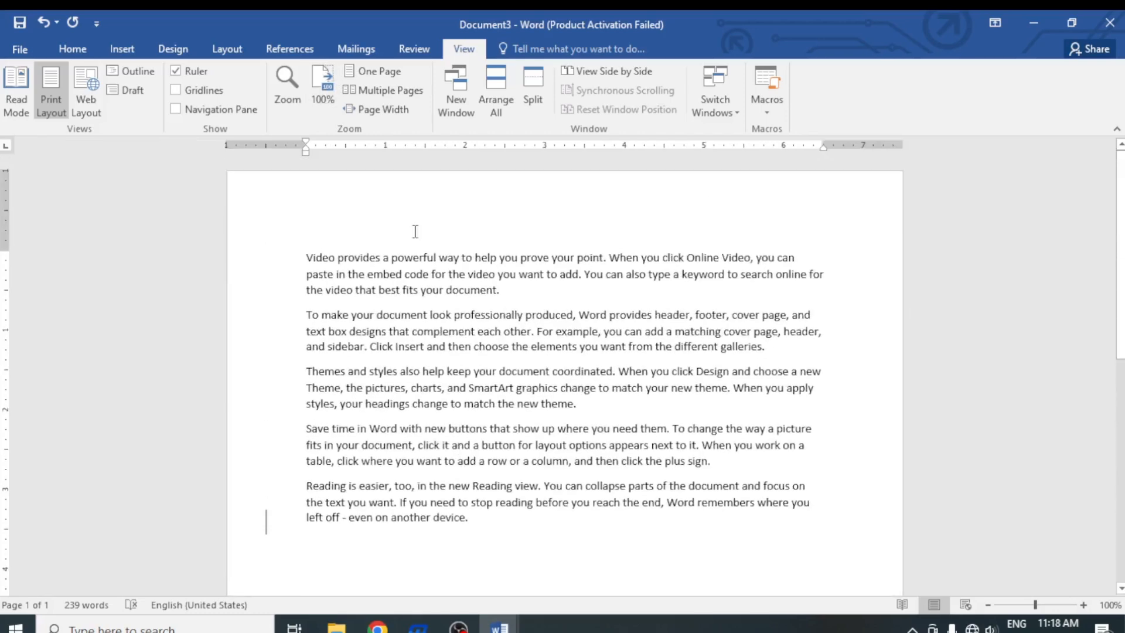
# Step: Show multiple pages at once and insert a page break after the text to add a second page
pyautogui.click(383, 90)
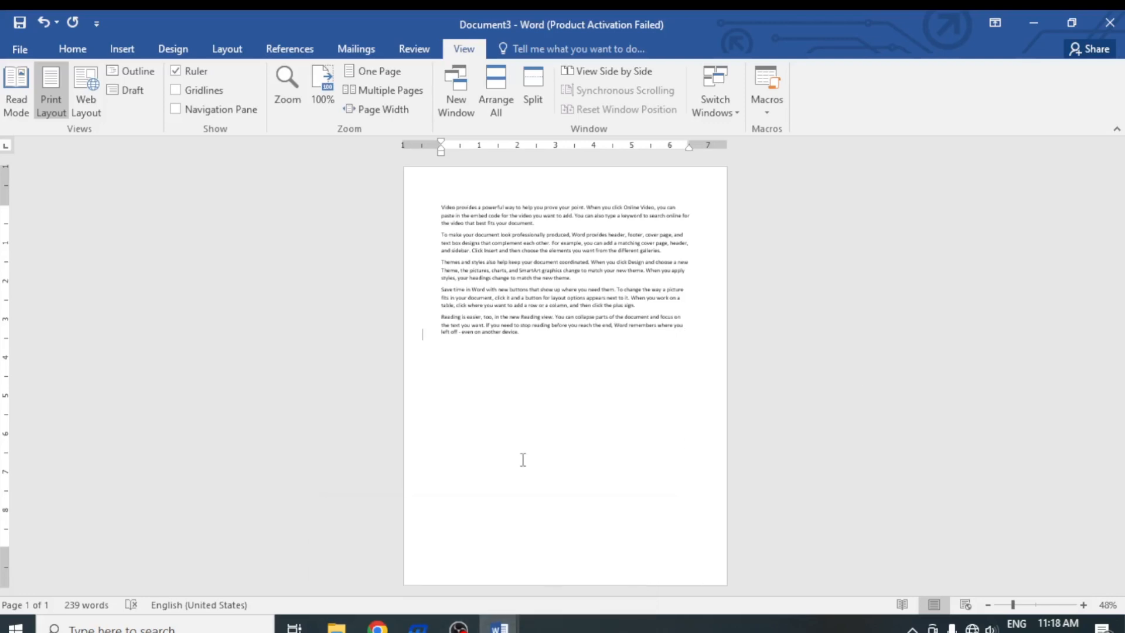
pyautogui.hotkey('ctrl', 'Return')
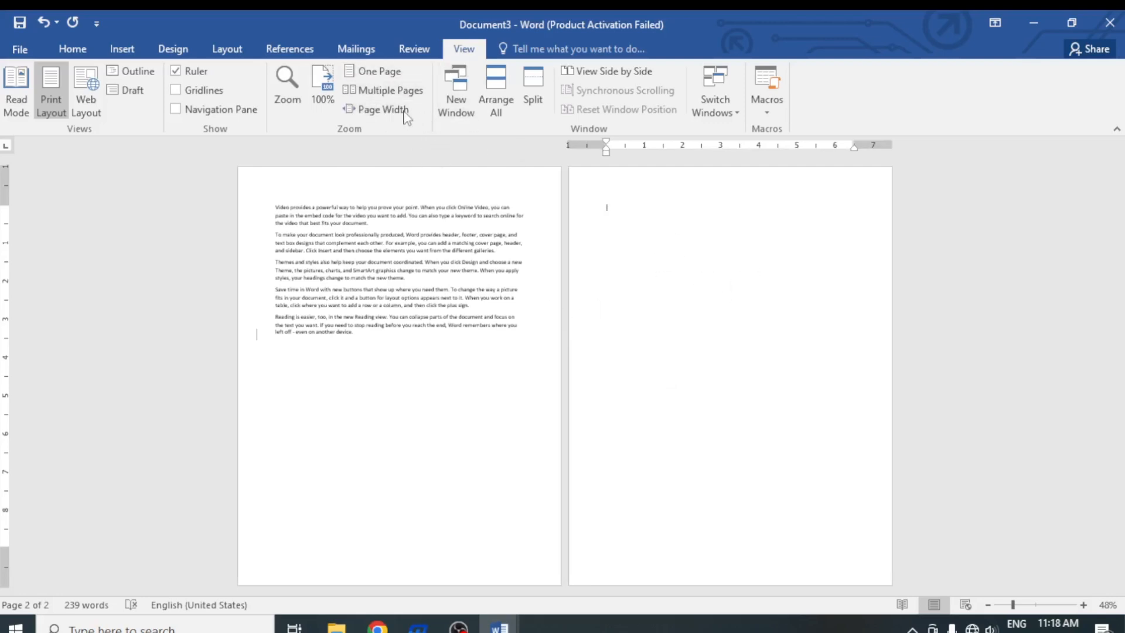
# Step: Zoom the document to page width and go back from page 2 to the beginning of the text
pyautogui.click(381, 109)
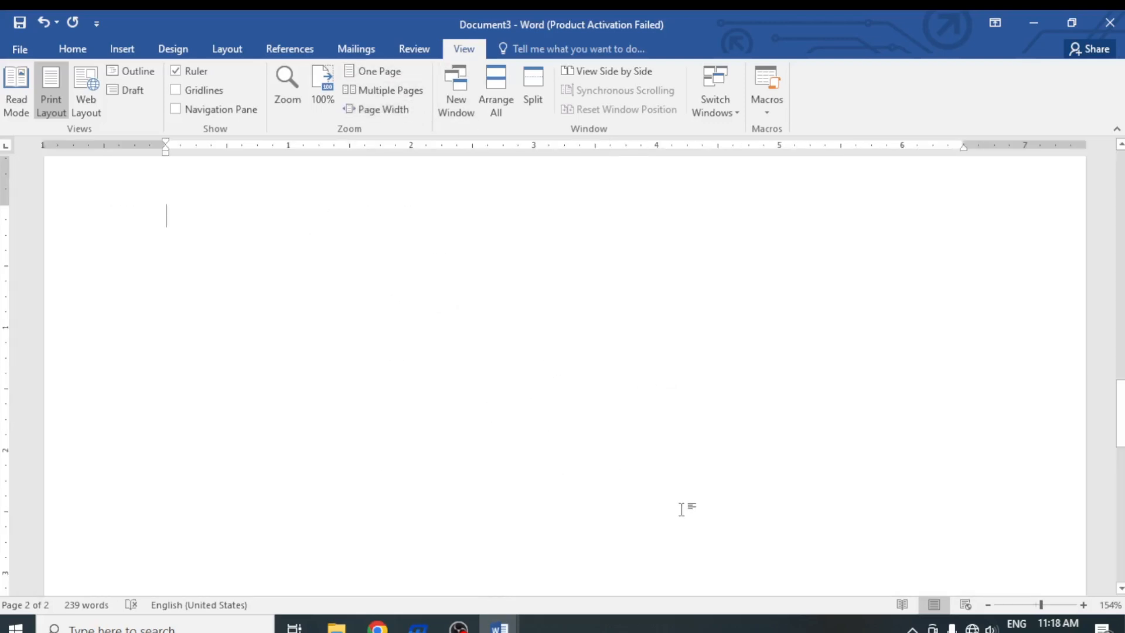
pyautogui.scroll(5, 682, 509)
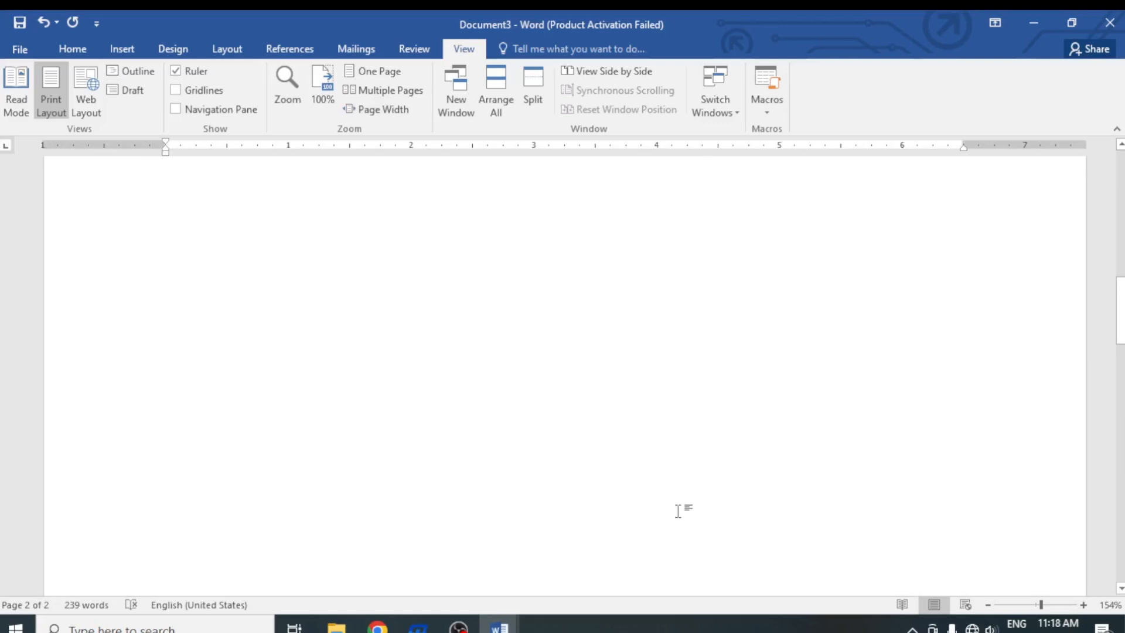
pyautogui.scroll(10, 677, 511)
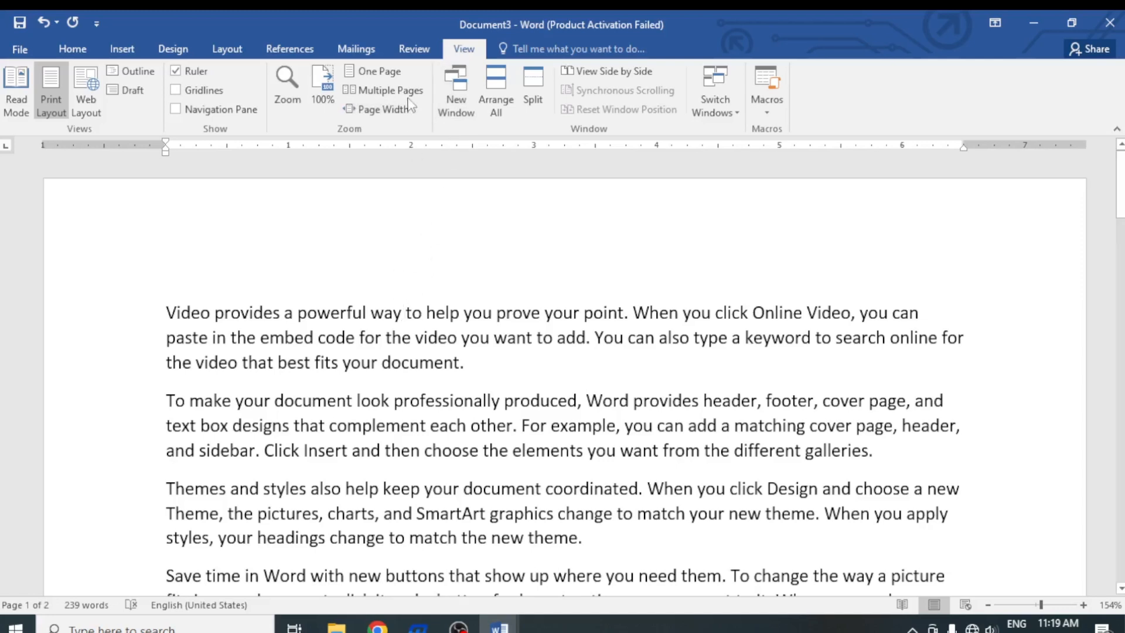
# Step: Open Document3 in a second window and look through its pages there
pyautogui.click(455, 99)
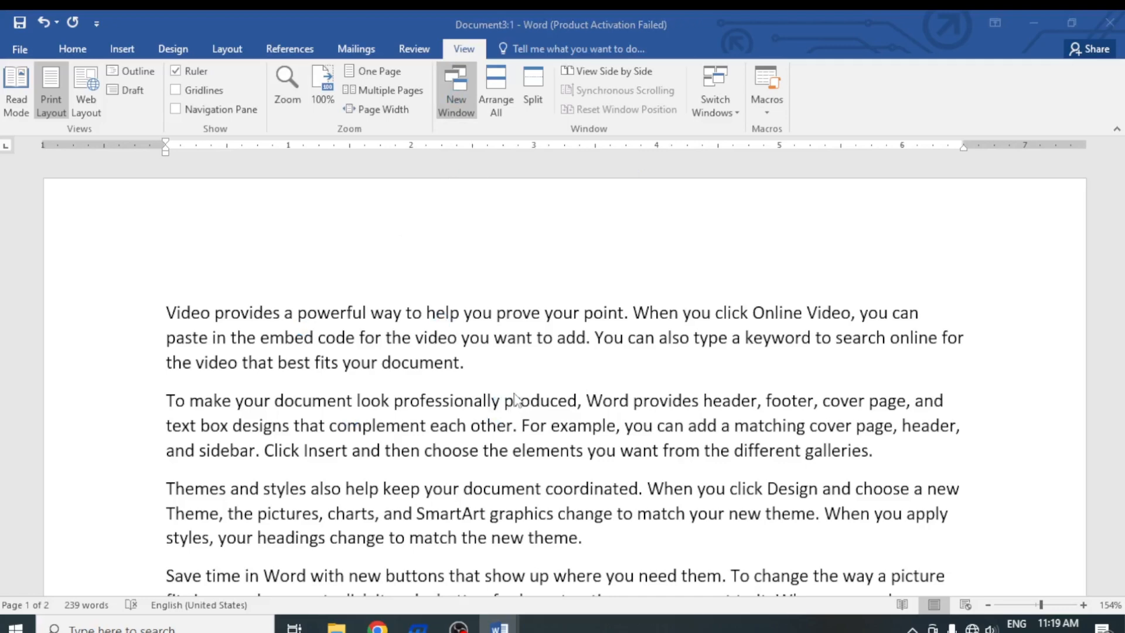
pyautogui.scroll(4, 444, 408)
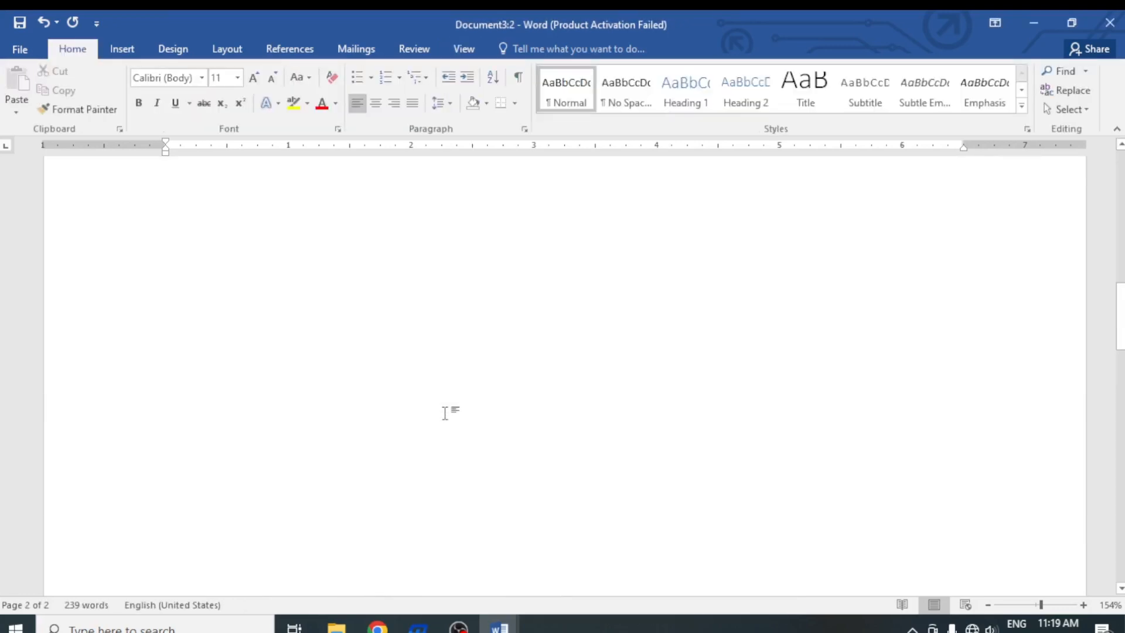
pyautogui.scroll(7, 442, 403)
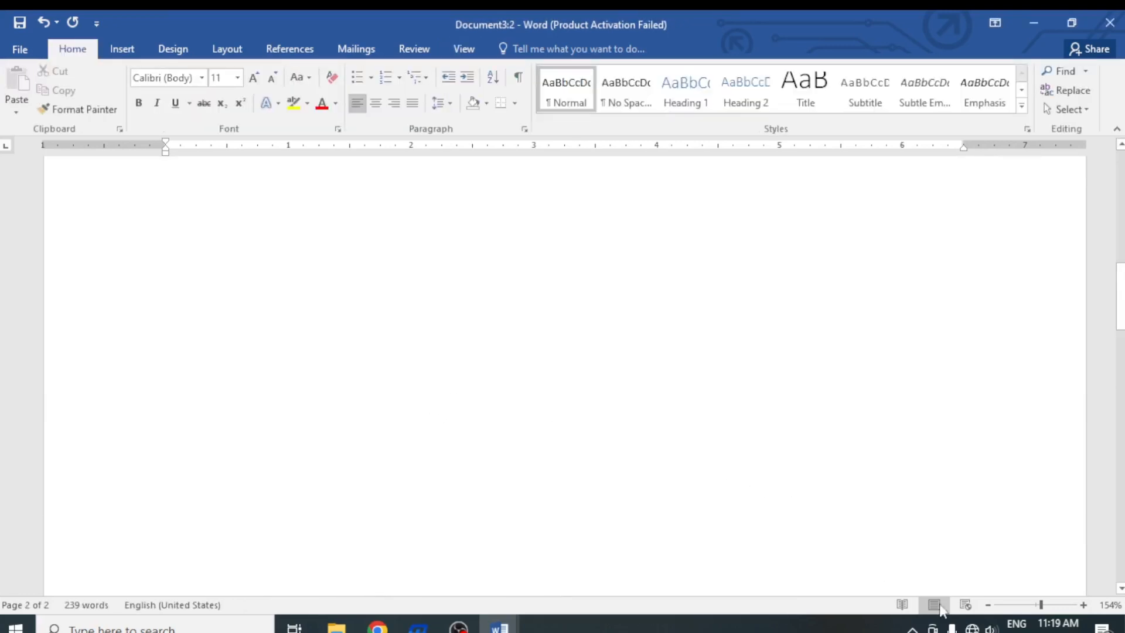
# Step: Zoom the second Document3 window out to 116% and arrange all open windows together on the screen
pyautogui.click(1037, 606)
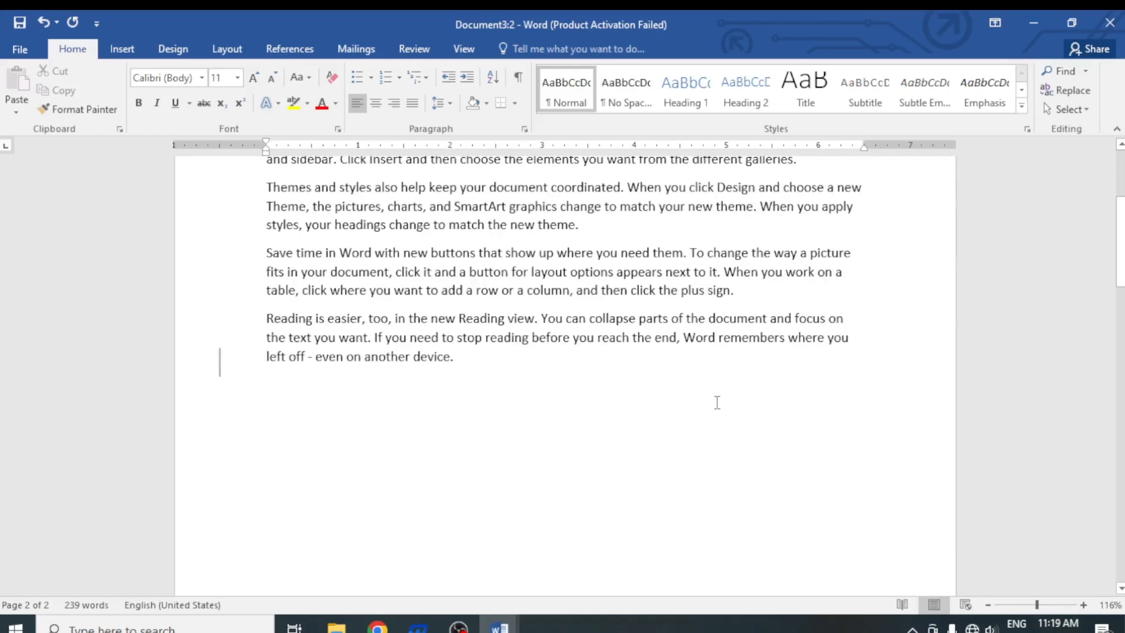
pyautogui.scroll(4, 716, 402)
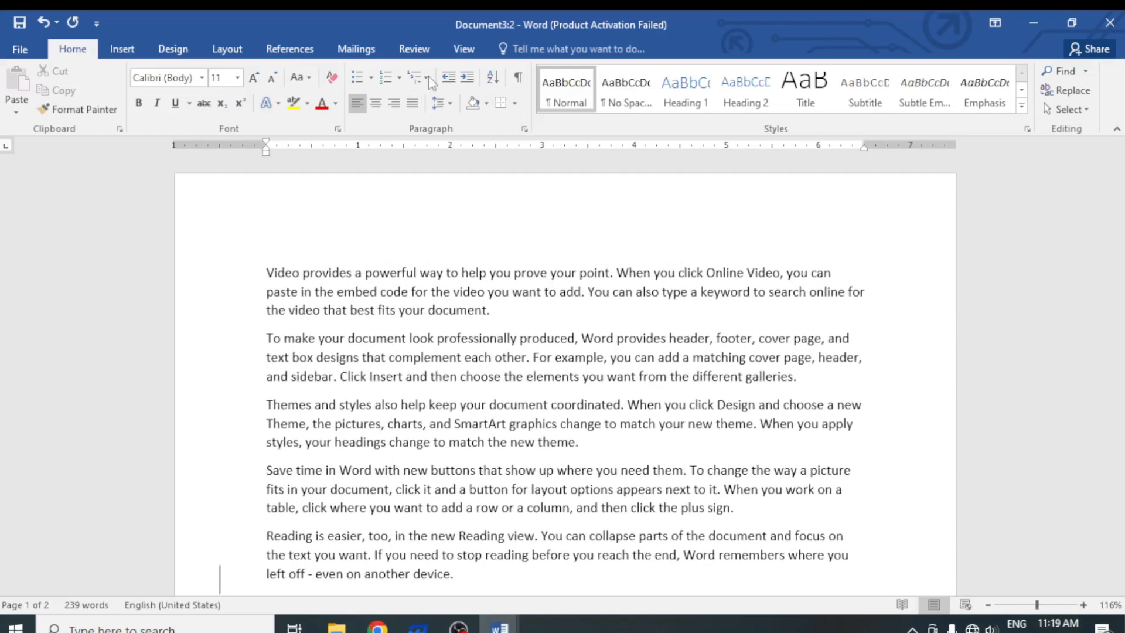
pyautogui.click(464, 52)
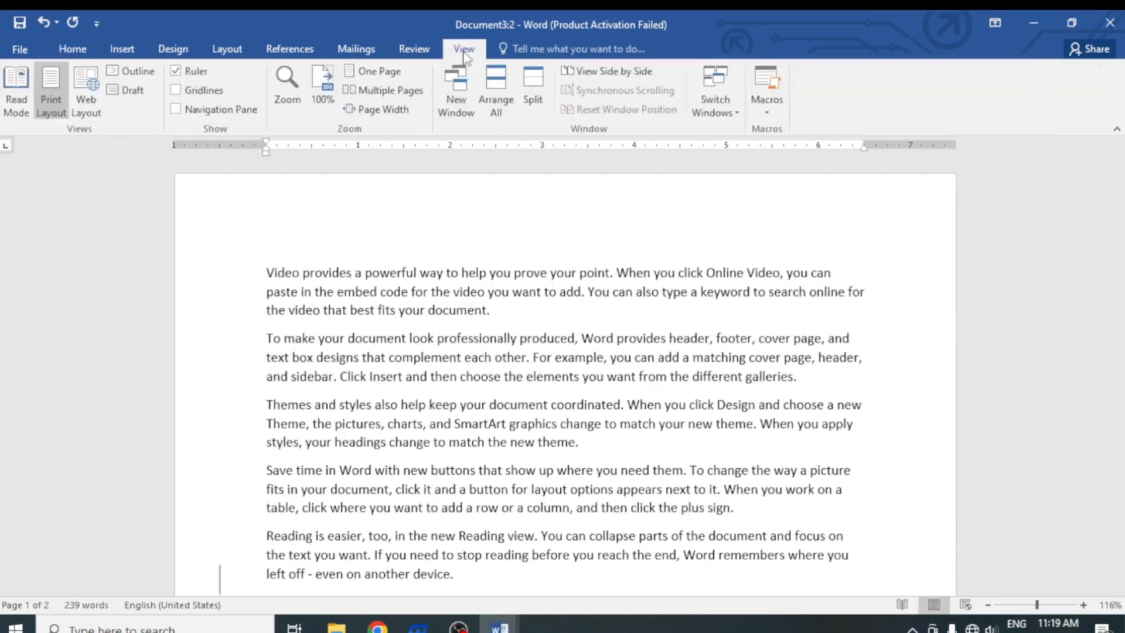
pyautogui.click(503, 100)
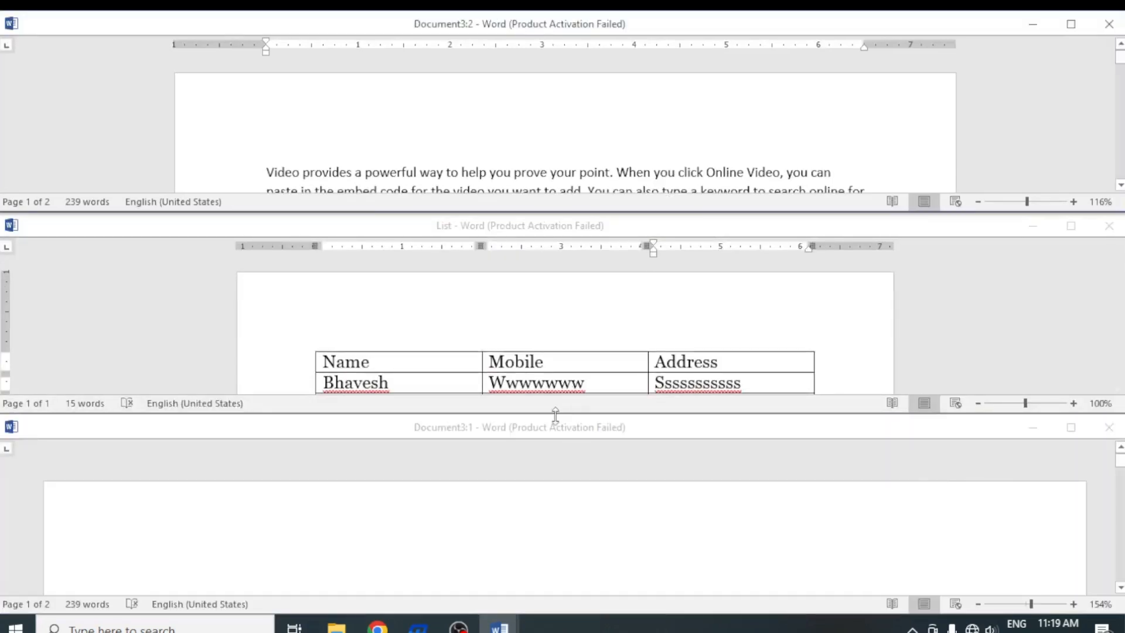
# Step: Close the Document3:1 and List windows, and maximize the remaining Document3 window
pyautogui.moveTo(477, 431); pyautogui.dragTo(465, 322)
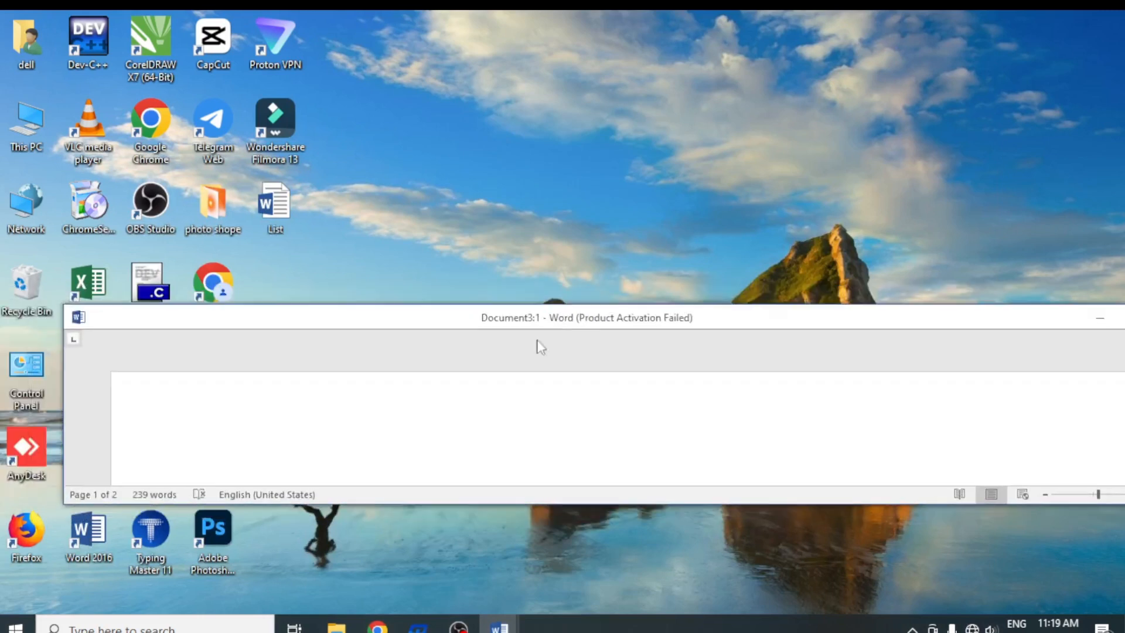
pyautogui.moveTo(990, 326); pyautogui.dragTo(649, 314)
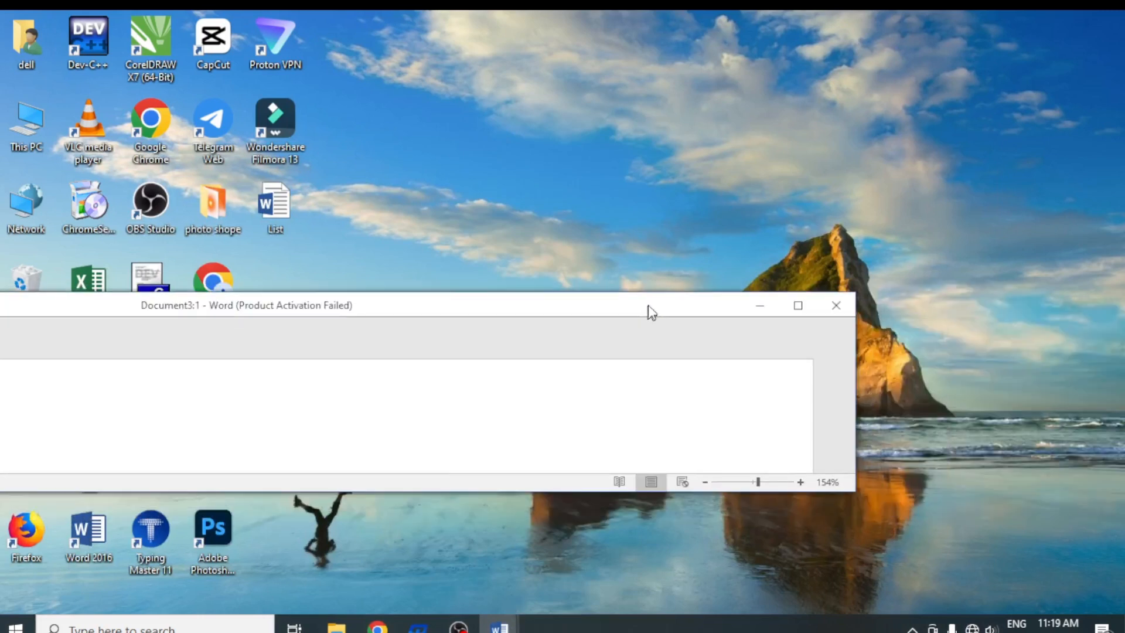
pyautogui.click(824, 312)
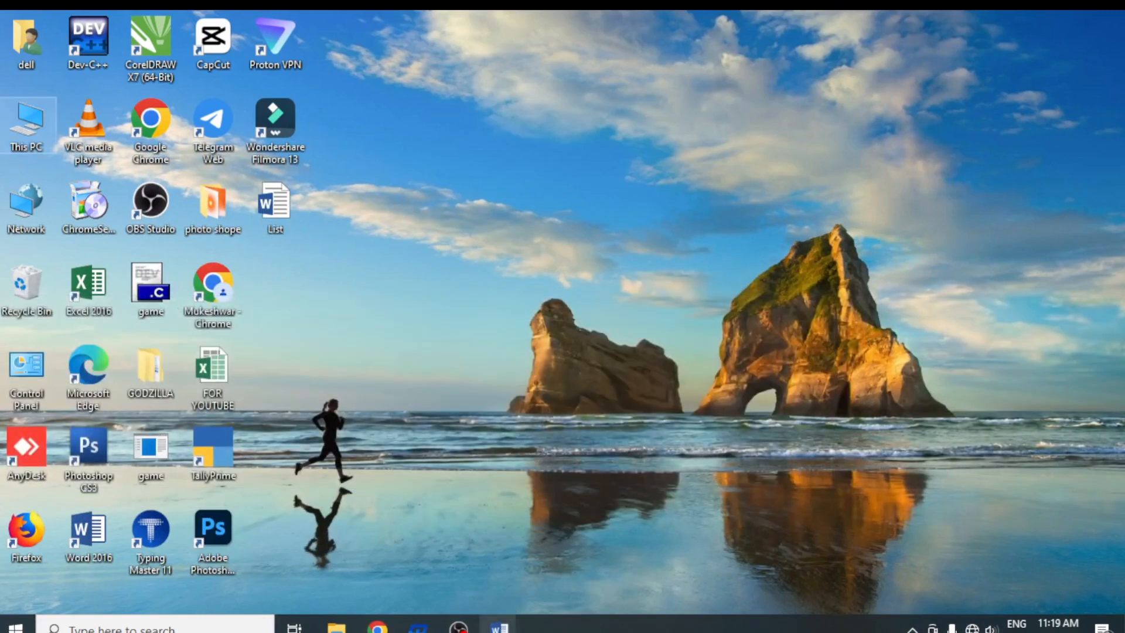
pyautogui.moveTo(499, 625)
pyautogui.click(484, 564)
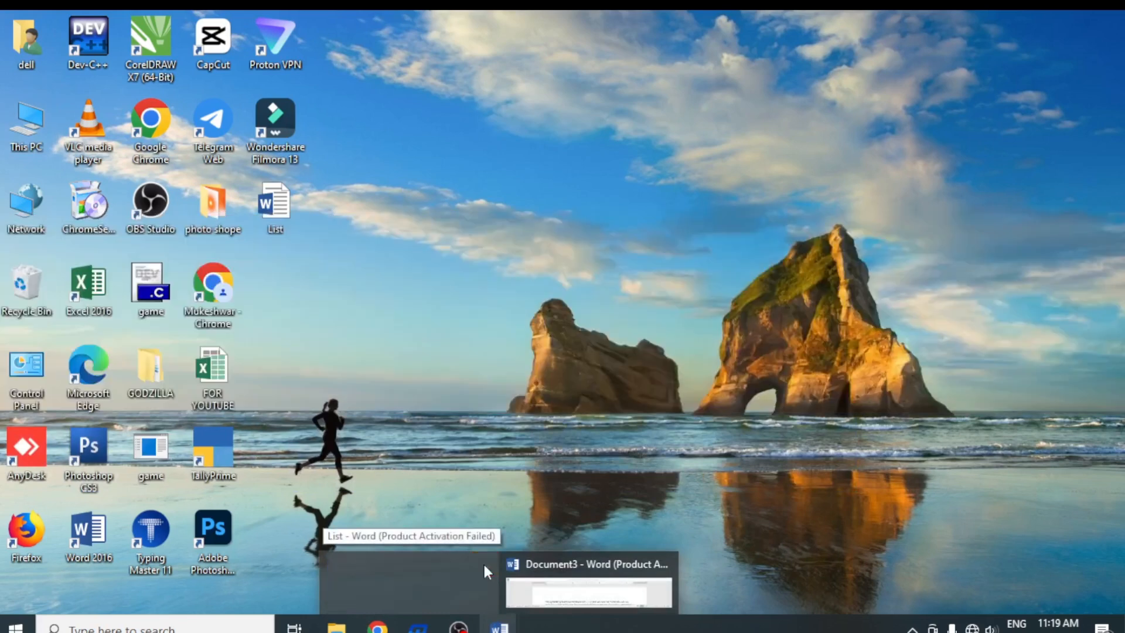
pyautogui.click(493, 570)
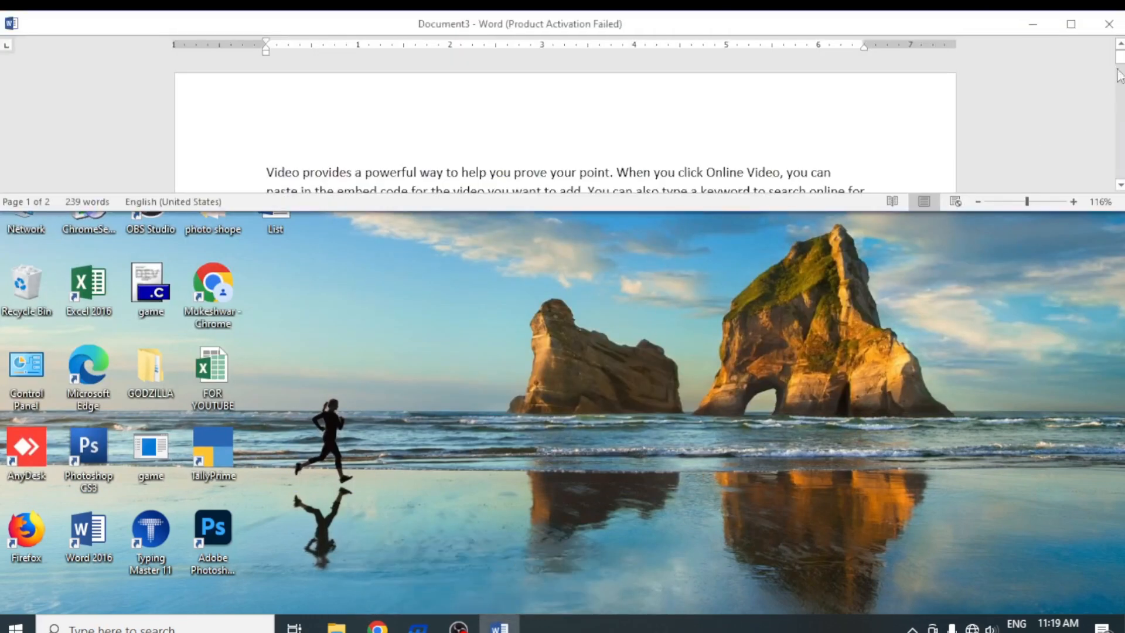
pyautogui.click(1071, 23)
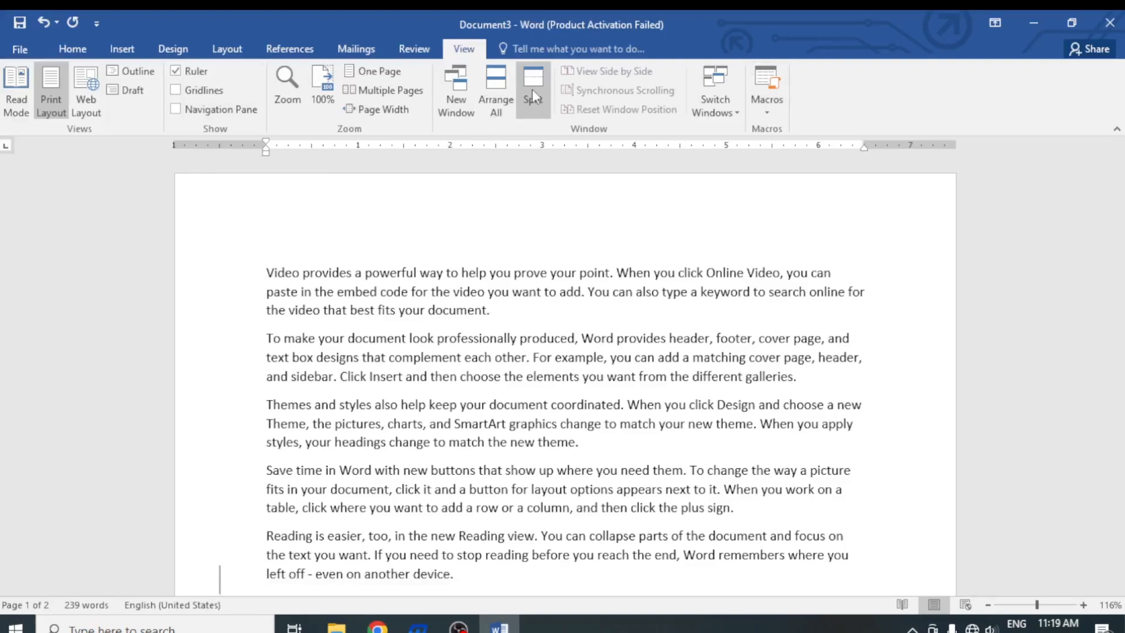
# Step: Split the Document3 window, scroll through the text in each pane separately, and remove the split
pyautogui.click(532, 89)
pyautogui.scroll(-3, 275, 405)
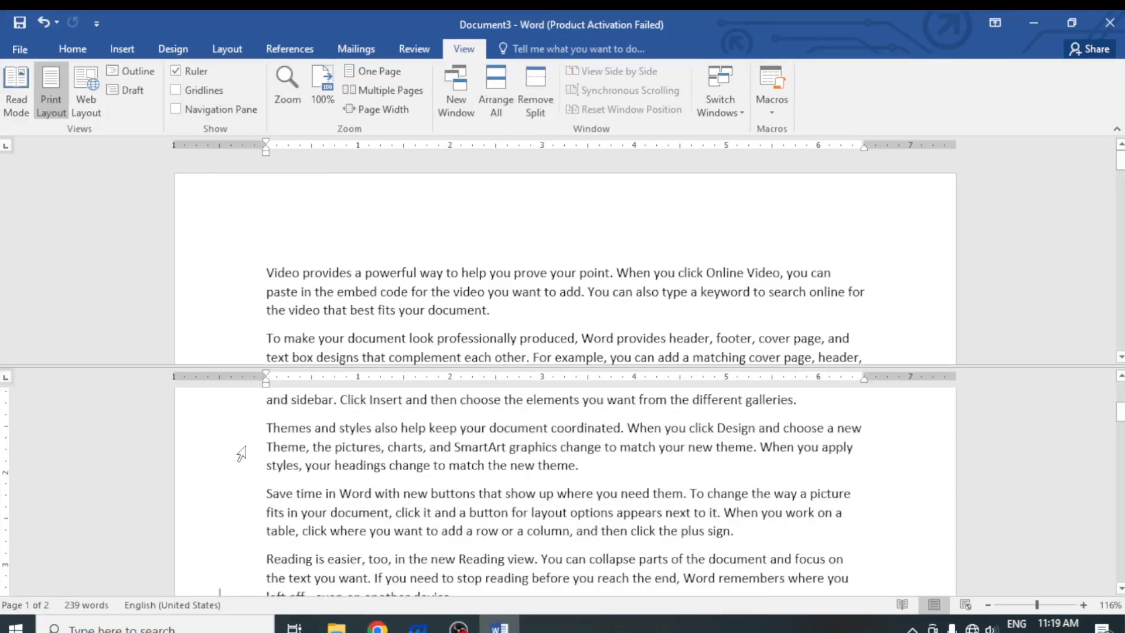
pyautogui.scroll(3, 272, 463)
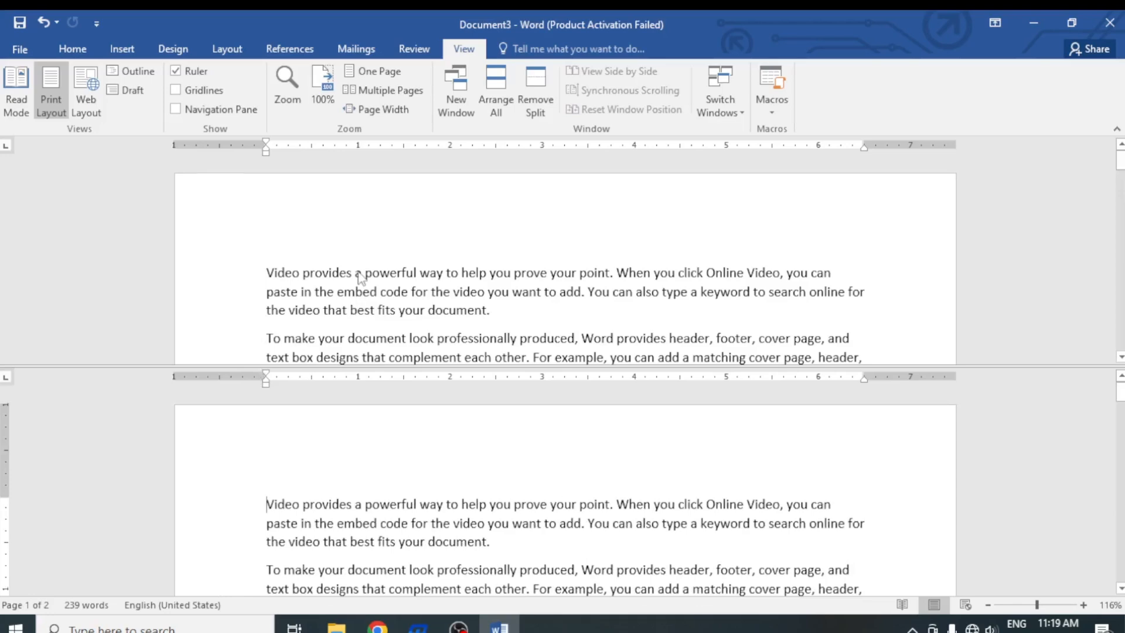
pyautogui.scroll(-6, 359, 277)
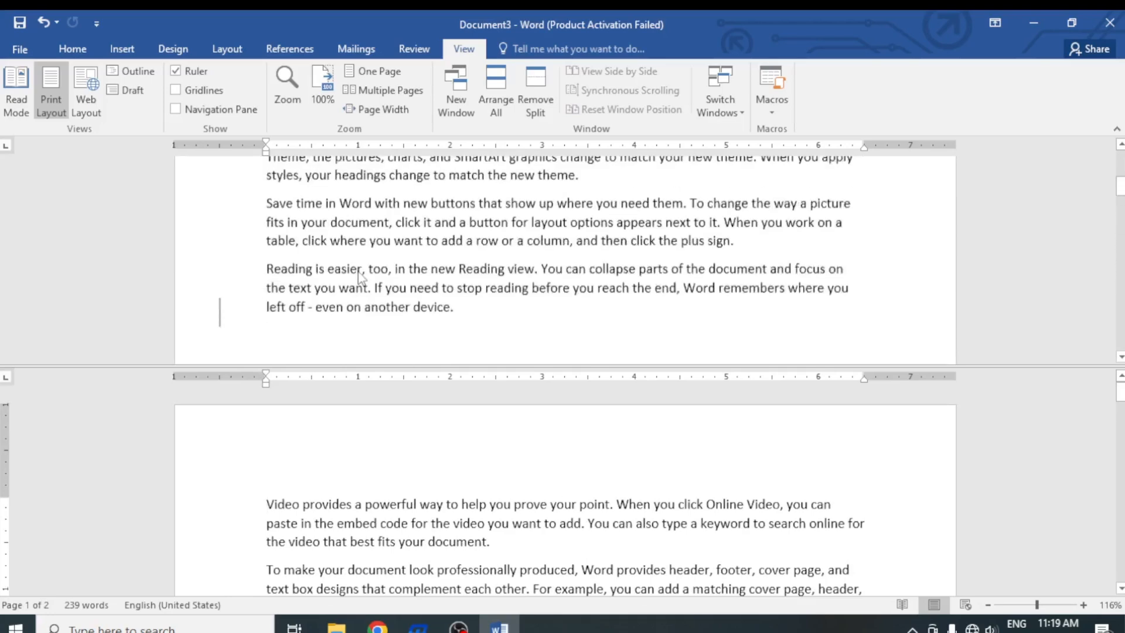
pyautogui.scroll(6, 359, 277)
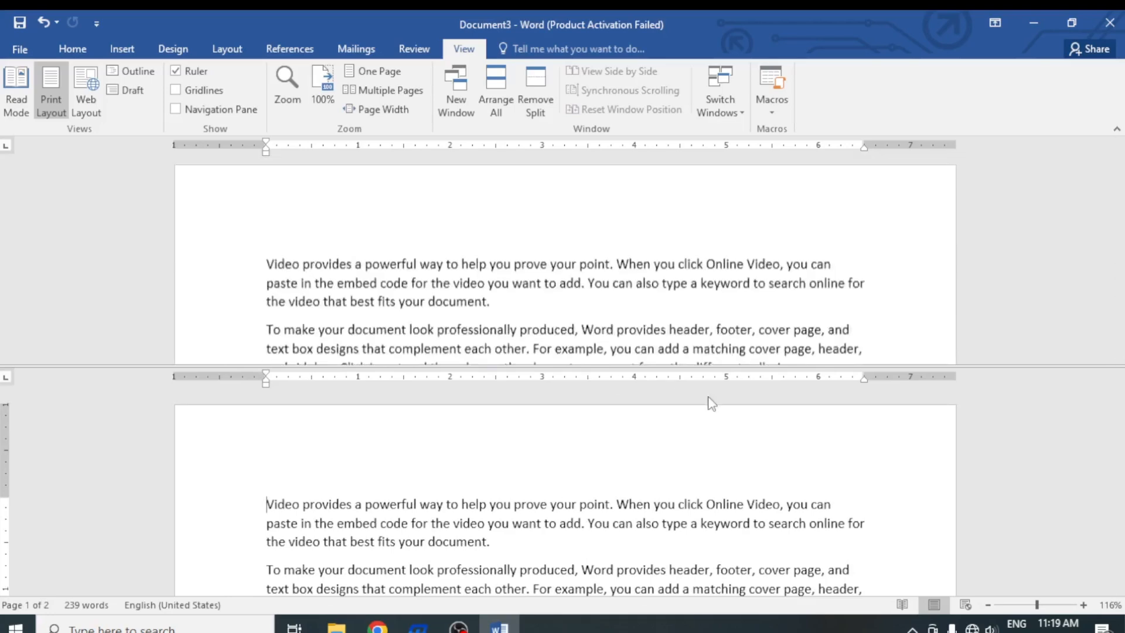
pyautogui.click(539, 88)
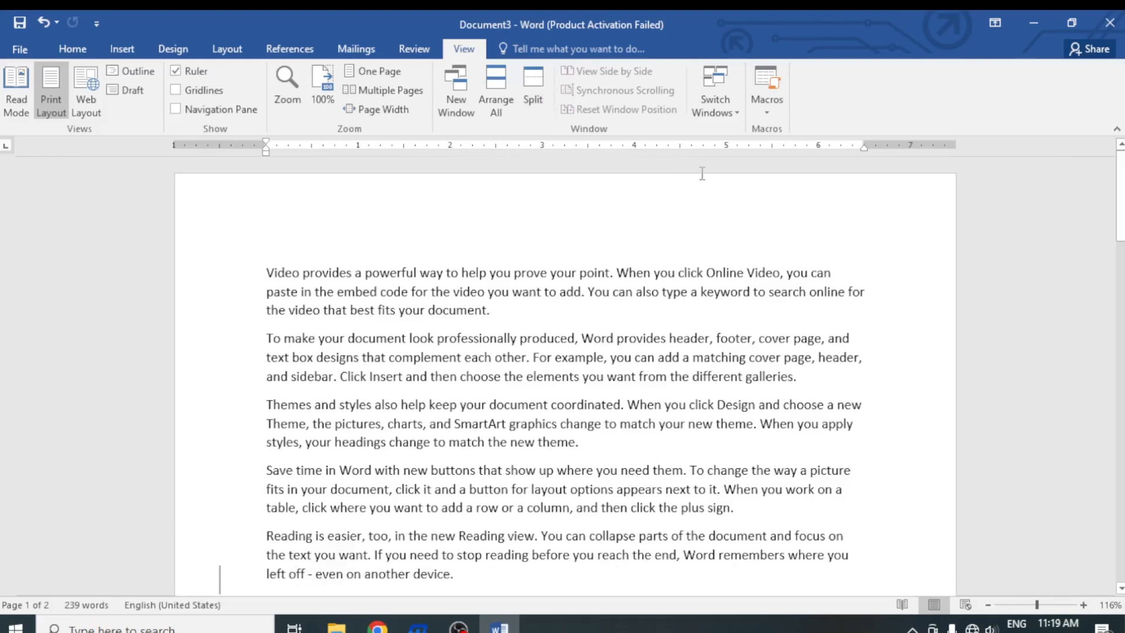
# Step: Check which open documents are available in Switch Windows
pyautogui.click(726, 112)
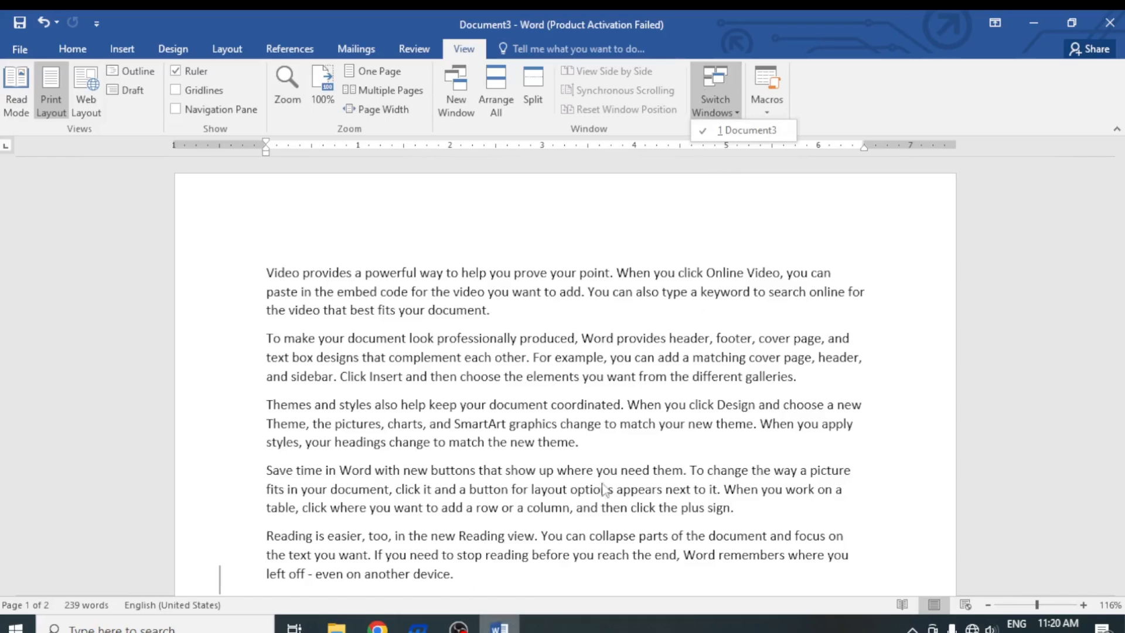
pyautogui.click(797, 213)
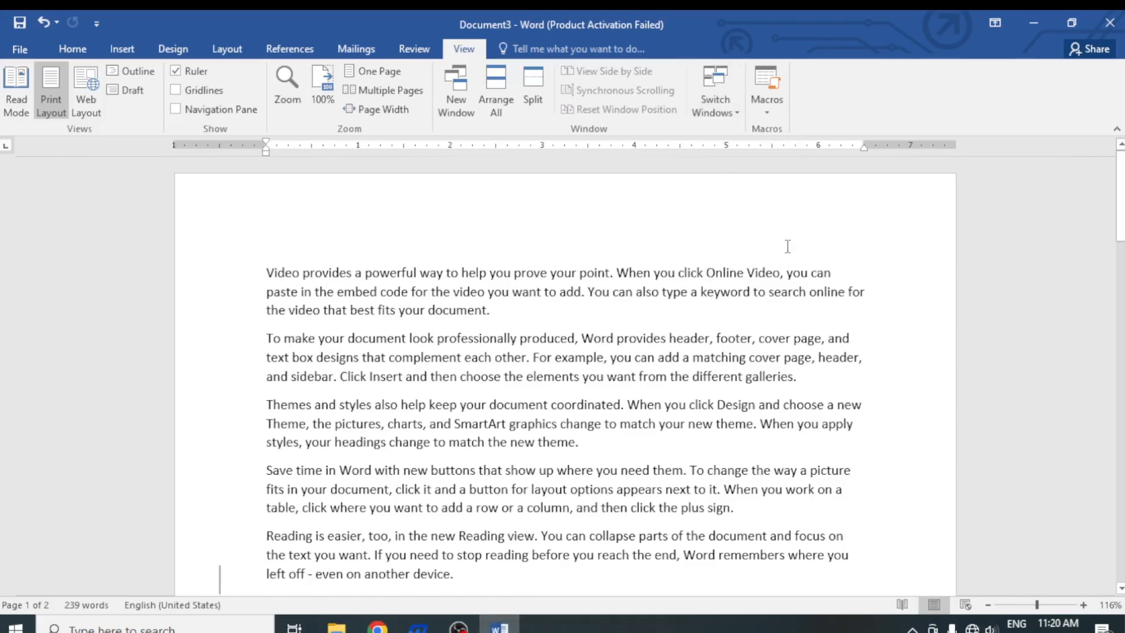
# Step: Delete all the text in Document3 and return to the start of the document
pyautogui.moveTo(267, 270); pyautogui.dragTo(658, 356)
pyautogui.press('Delete')
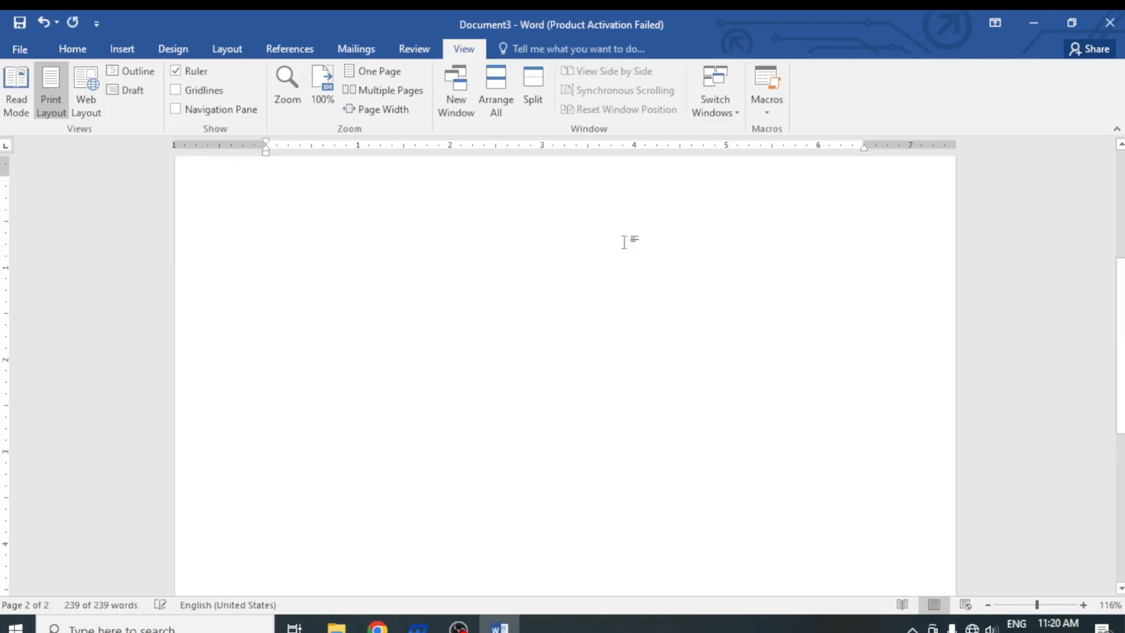
pyautogui.scroll(4, 625, 241)
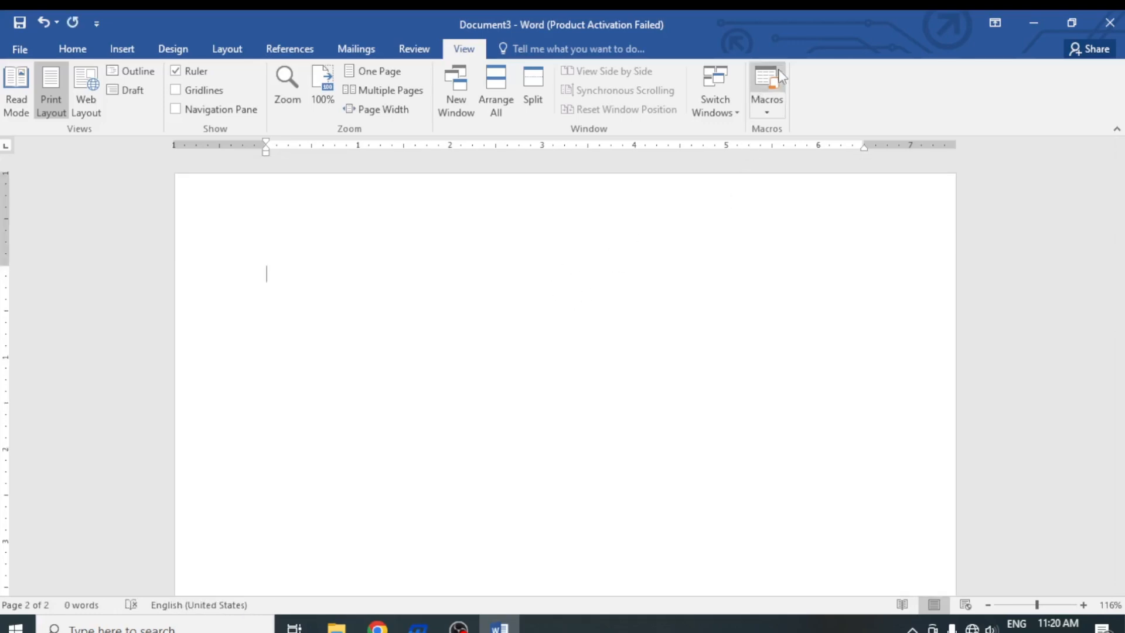